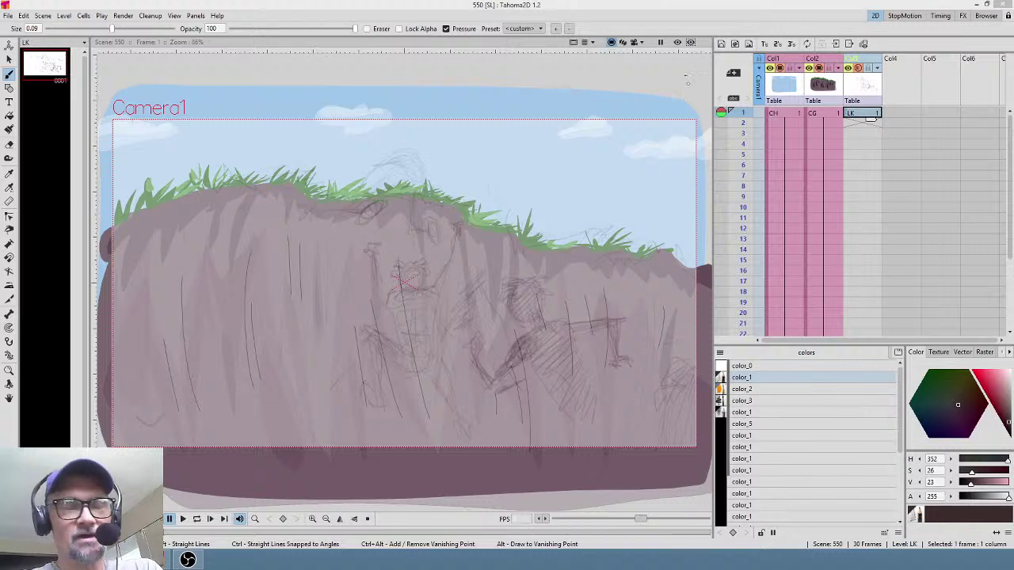
click(828, 84)
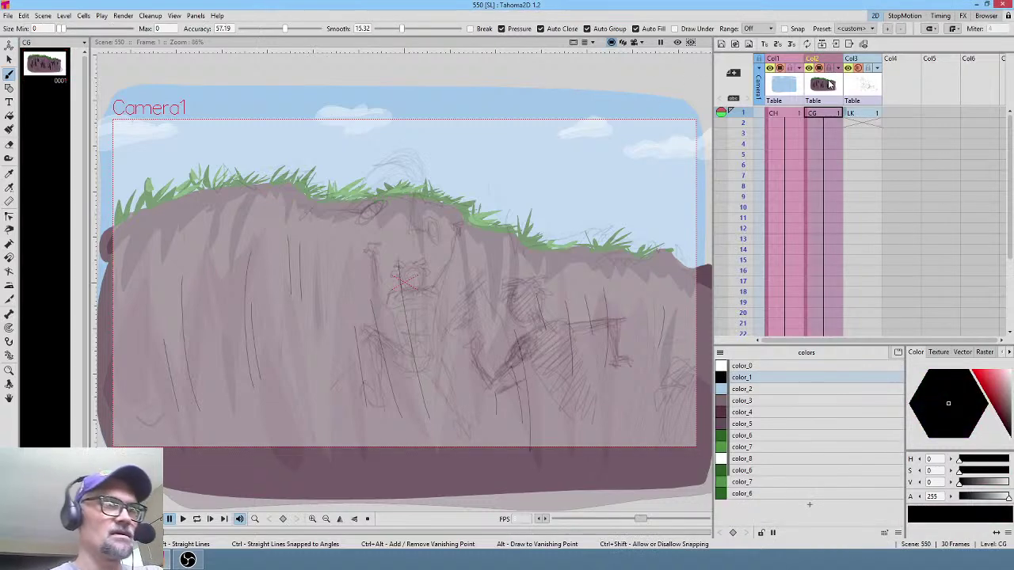
click(24, 15)
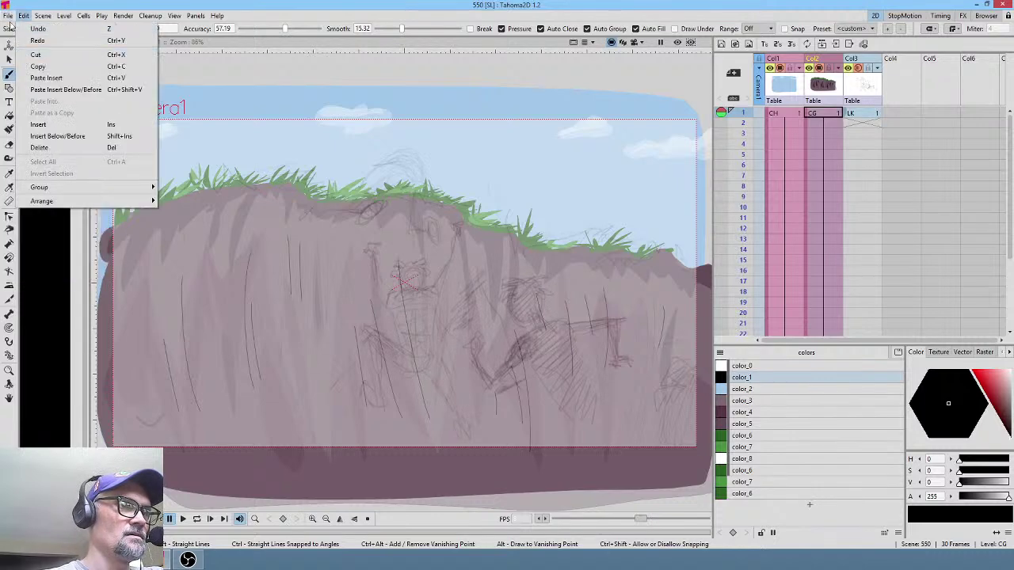
mouse_move(7, 16)
click(22, 58)
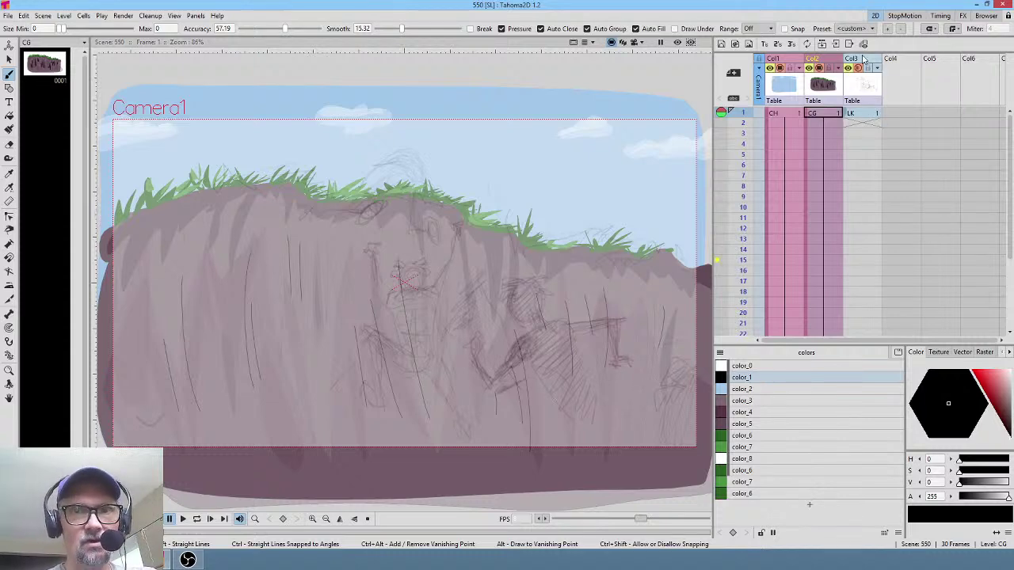
Step: Try moving the LK sketch column over by one and adding a new drawing at its frame 2
drag(864, 59, 889, 67)
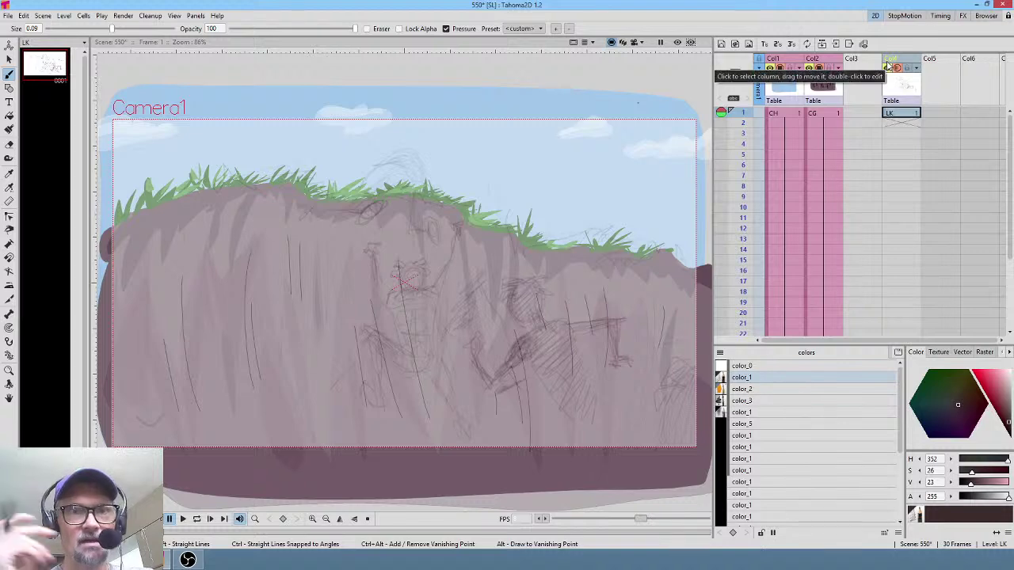
click(901, 125)
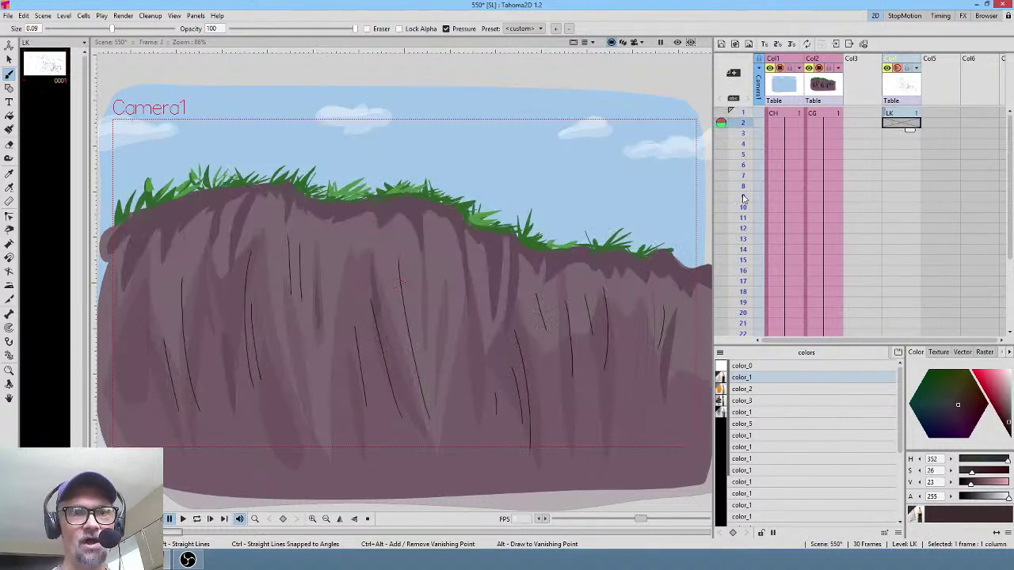
click(488, 276)
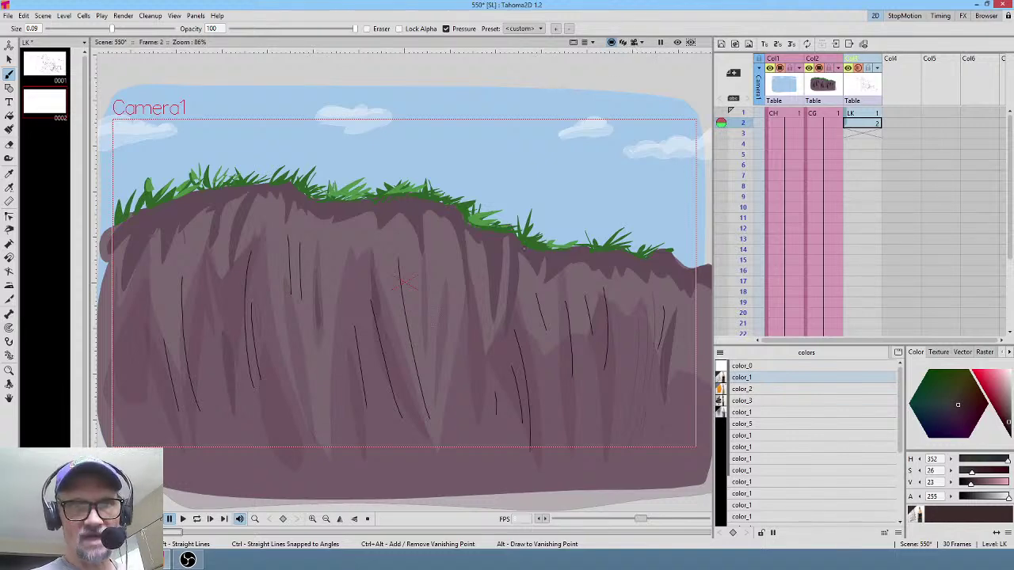
click(869, 114)
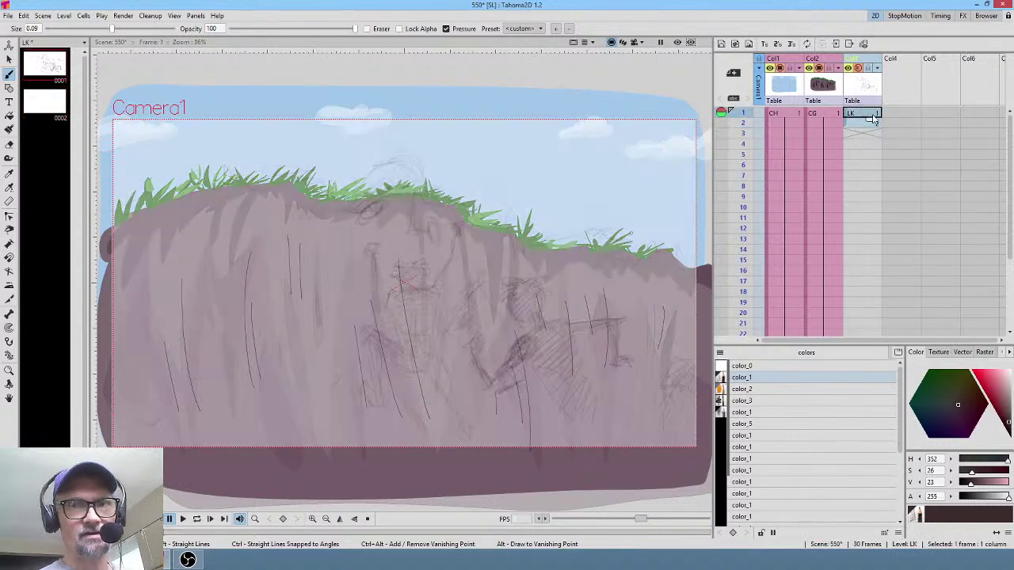
click(864, 124)
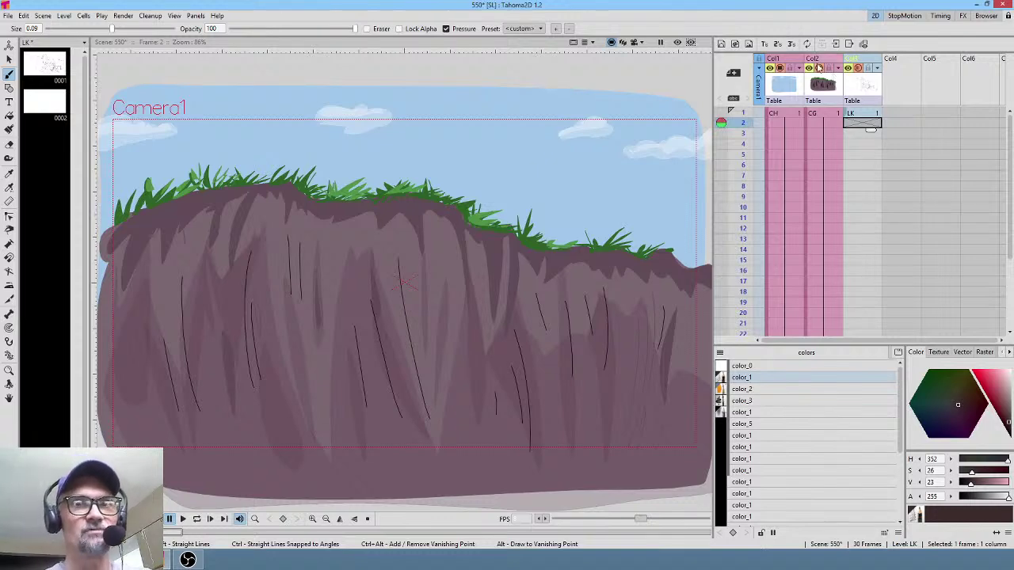
Step: Return to frame 1 and turn off the LK sketch column's preview and camera stand visibility
click(774, 75)
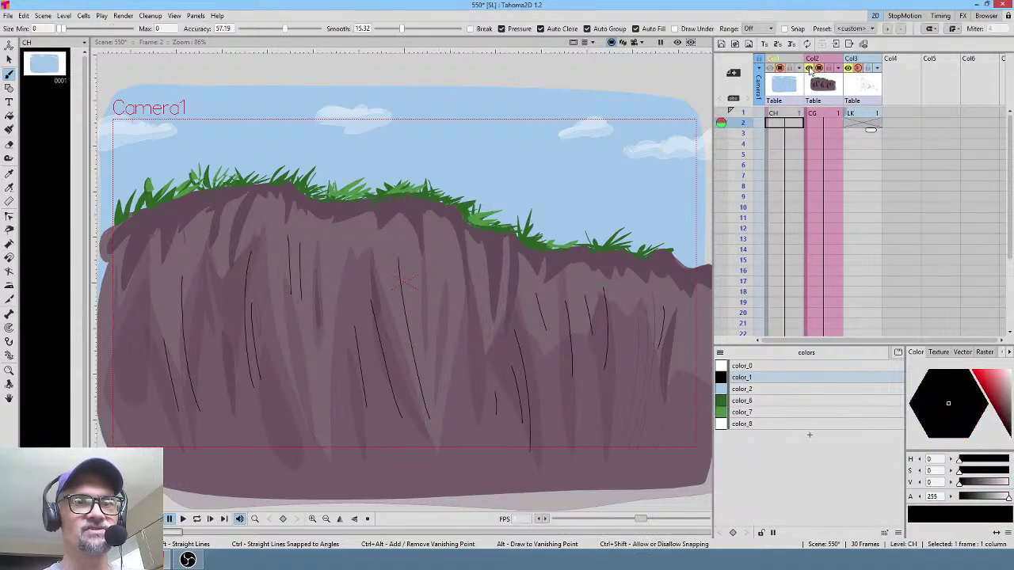
key(Up)
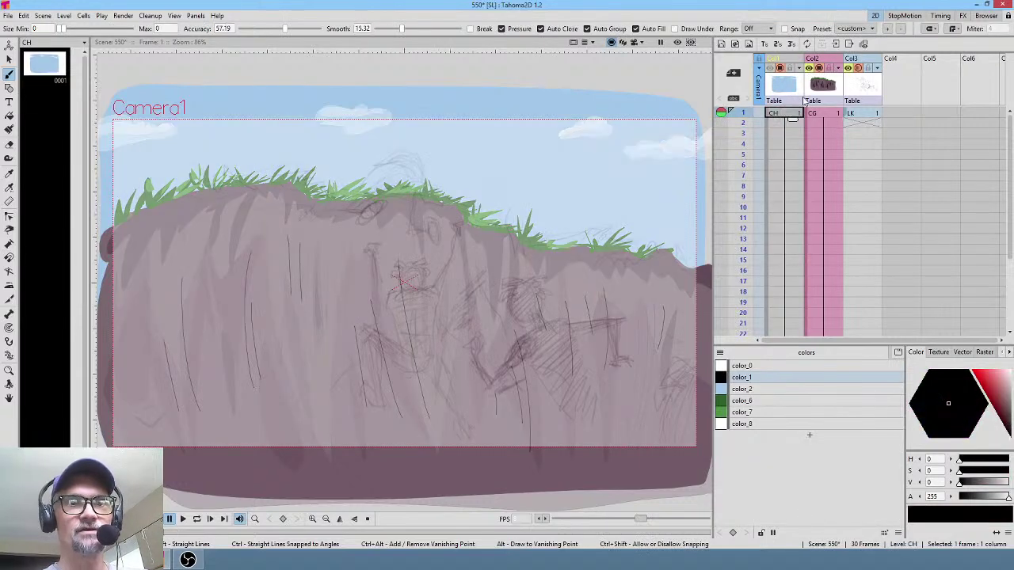
click(852, 71)
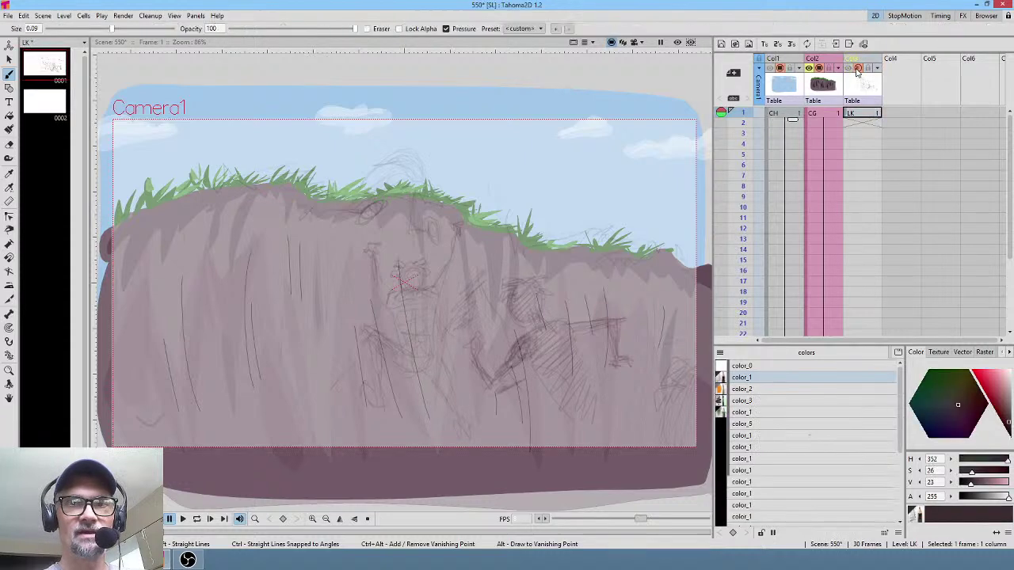
click(859, 70)
click(771, 72)
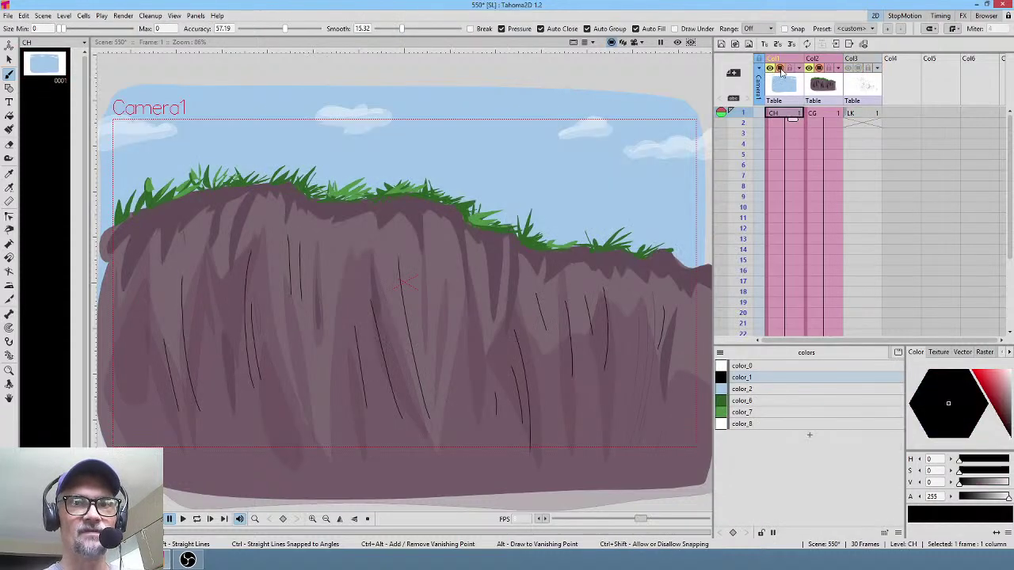
Step: Switch the camera stand visibility of the CH sky and CG ground columns off and back on
click(782, 69)
click(781, 69)
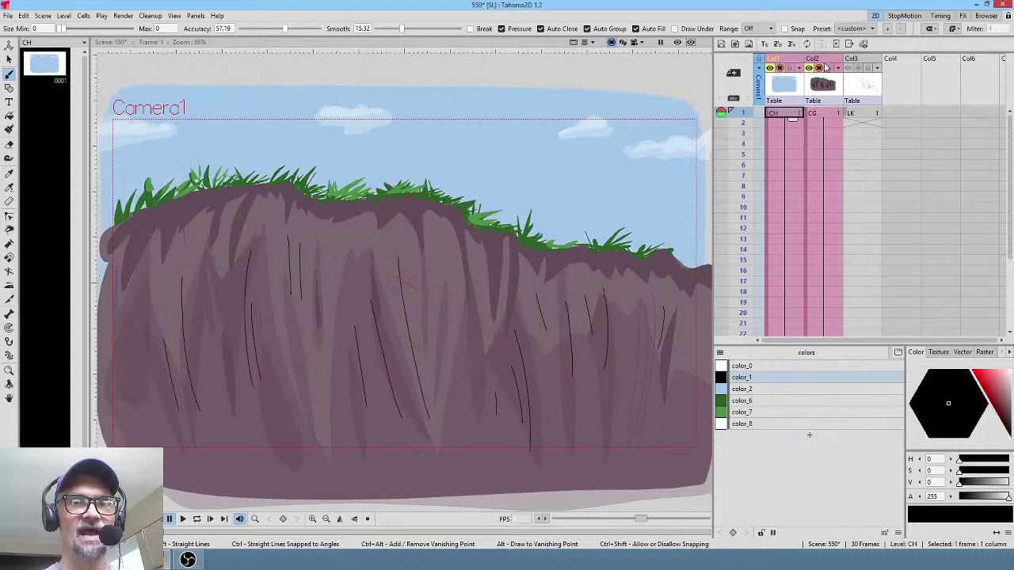
click(818, 69)
click(820, 69)
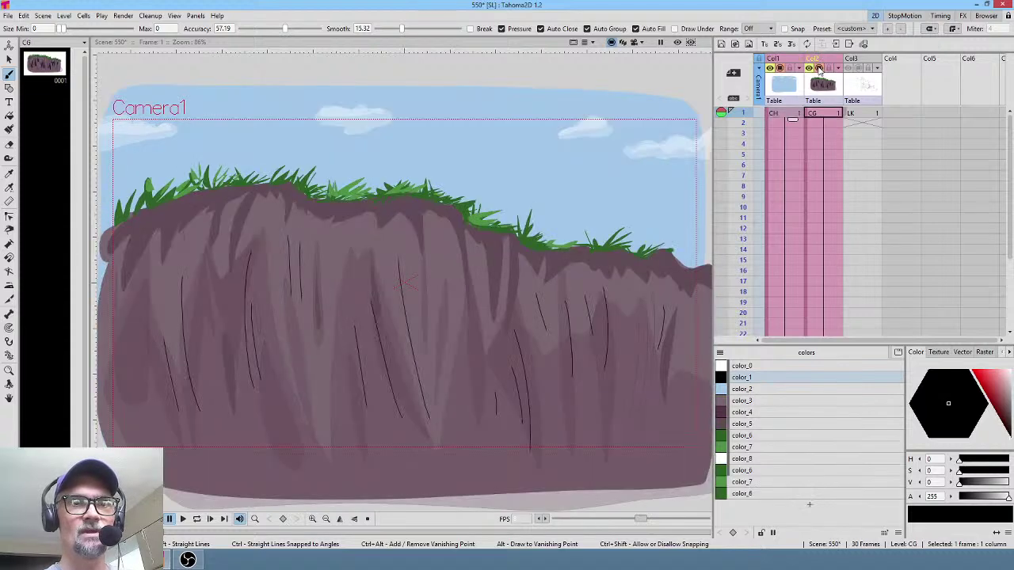
click(820, 69)
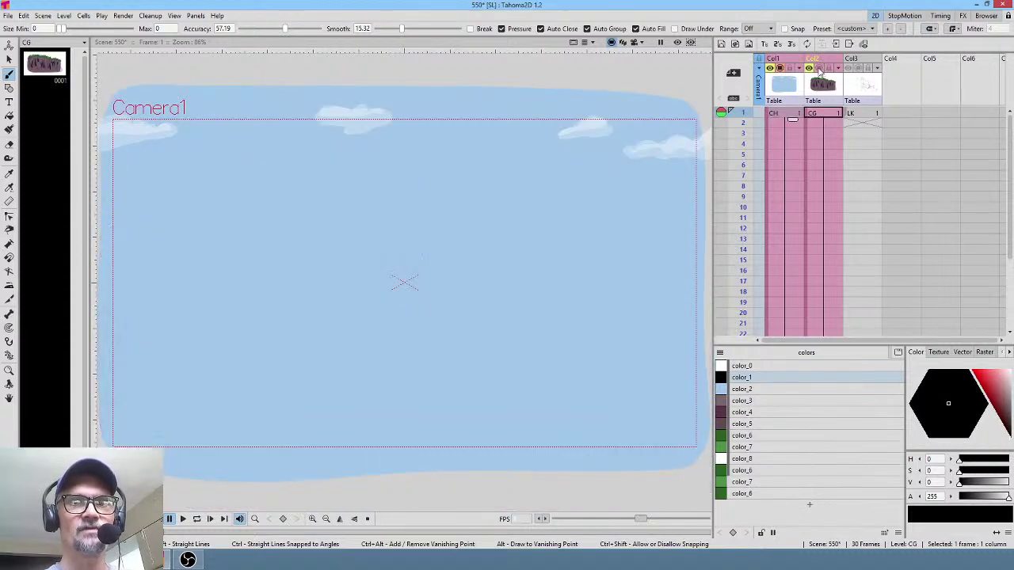
click(821, 68)
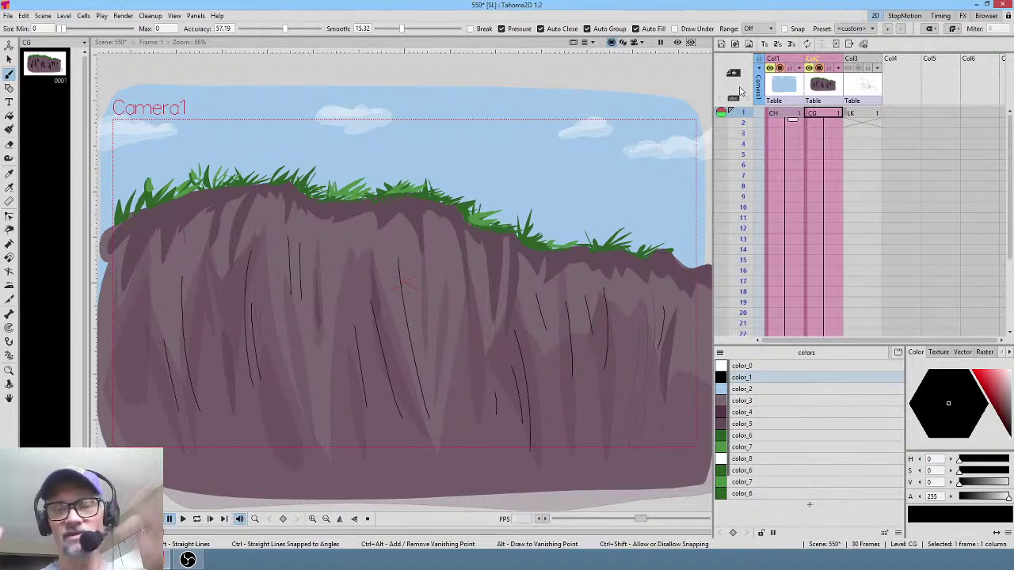
Step: Select the middle cloud on the CH sky level with the freehand Selection tool, then switch to the CG column
click(792, 114)
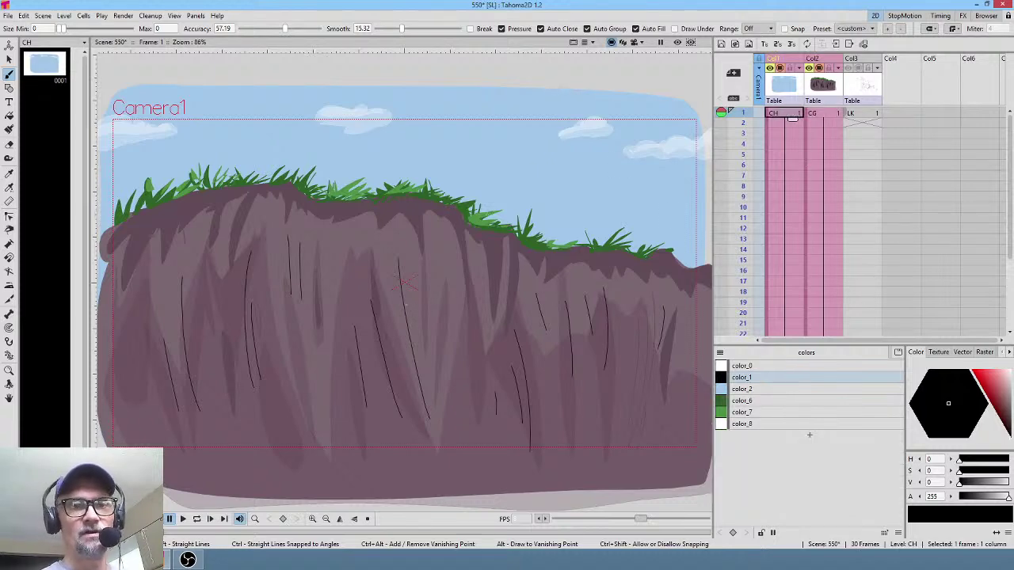
mouse_move(406, 75)
mouse_down()
mouse_move(450, 164)
mouse_move(410, 152)
mouse_up()
key(s)
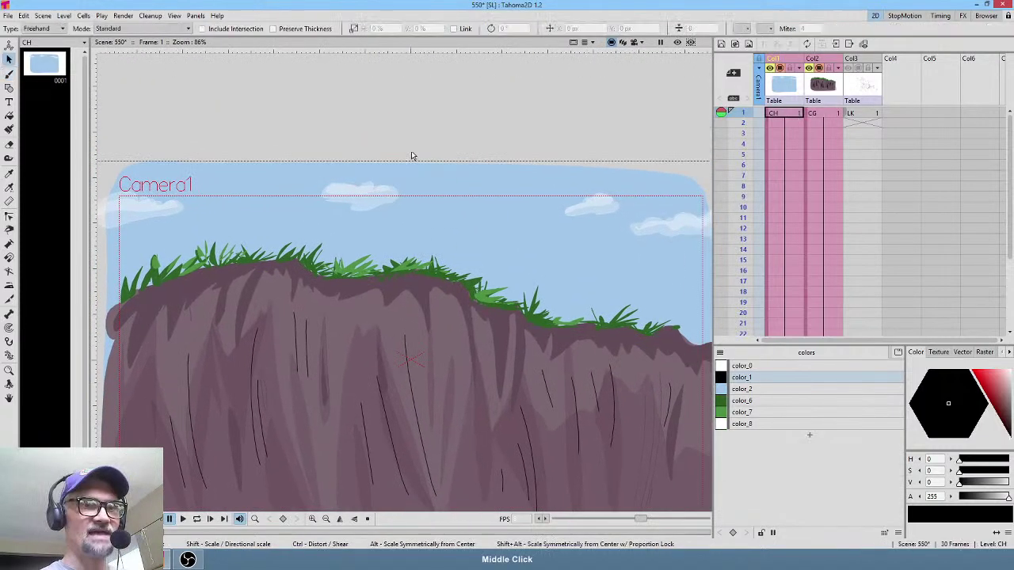
mouse_move(356, 100)
mouse_down()
mouse_move(262, 185)
mouse_move(438, 231)
mouse_move(333, 123)
mouse_up()
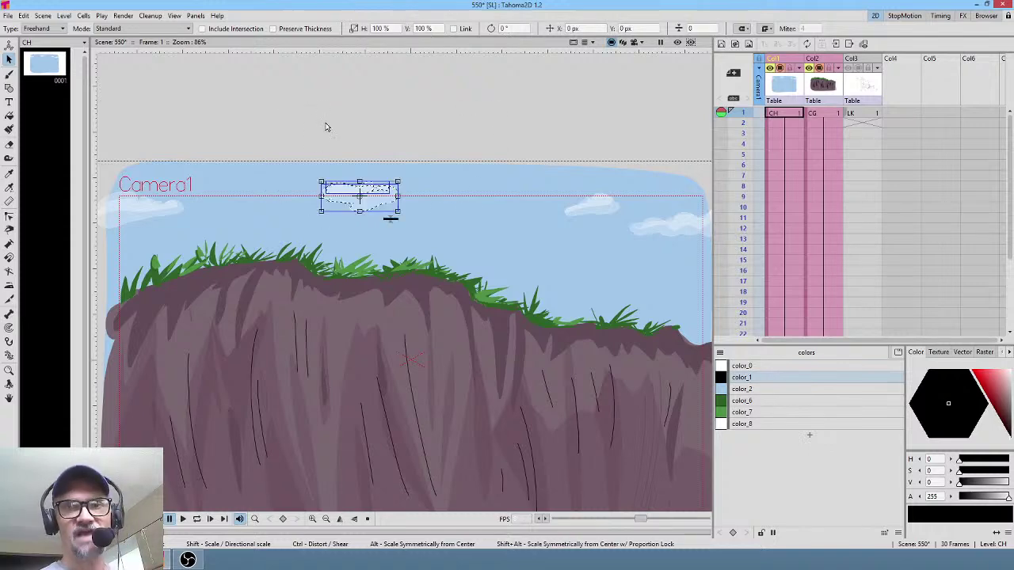
click(828, 88)
Step: Turn the LK sketch column's preview and camera stand visibility back on
click(852, 73)
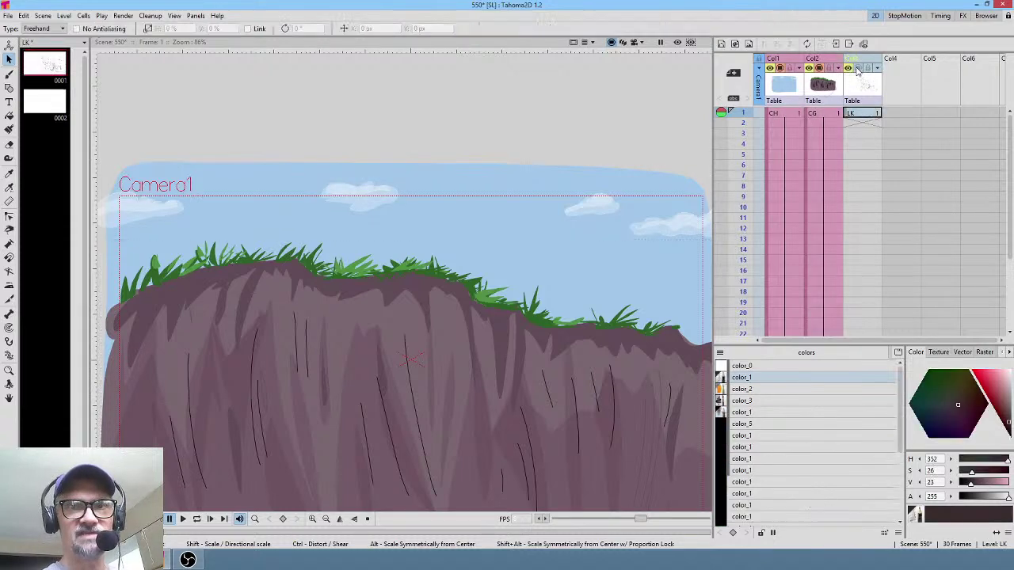
click(858, 68)
drag(597, 372, 592, 327)
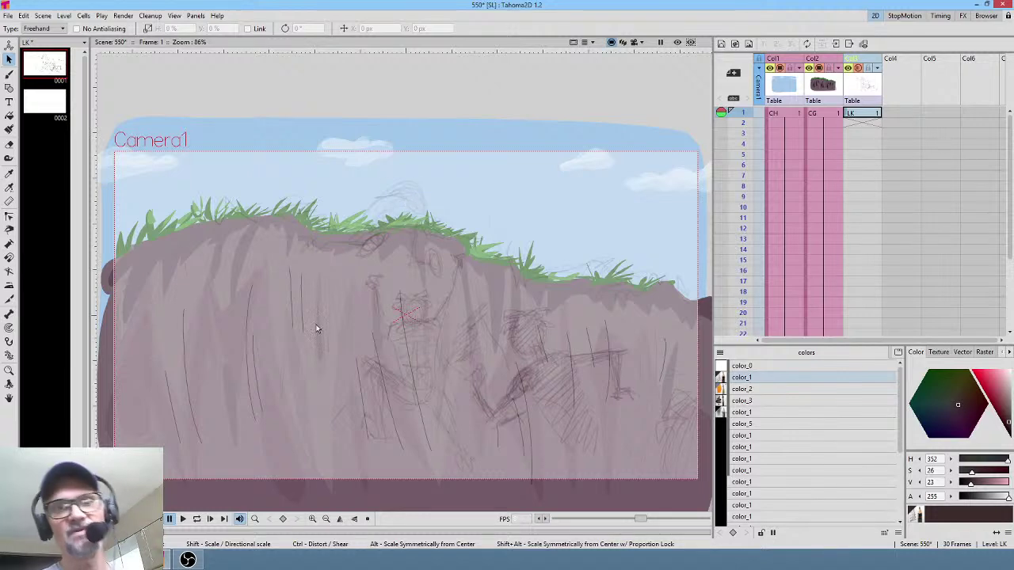
Step: Hide the CG ground column to view the rough sketch against the sky, and show it again
click(812, 70)
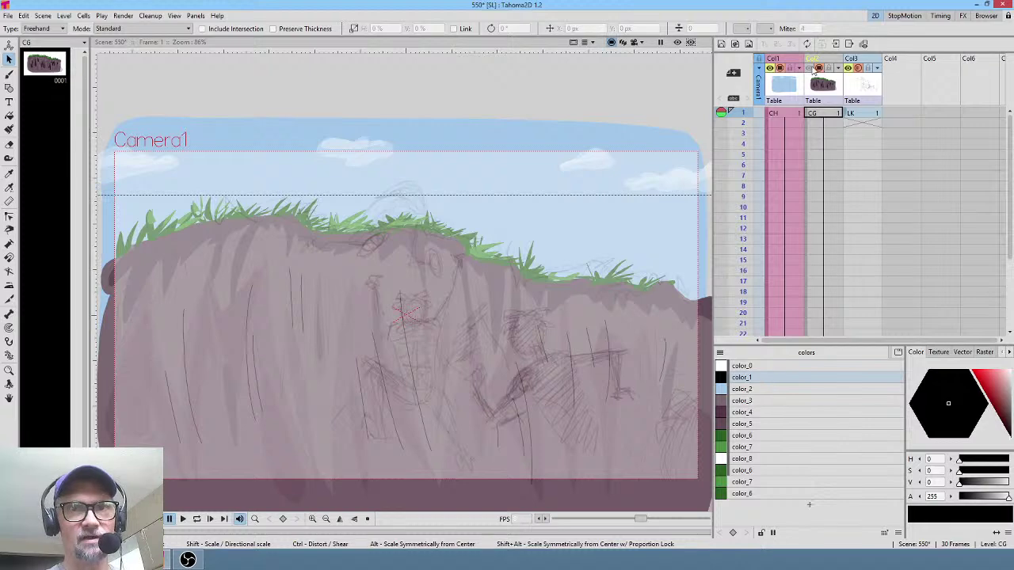
click(819, 68)
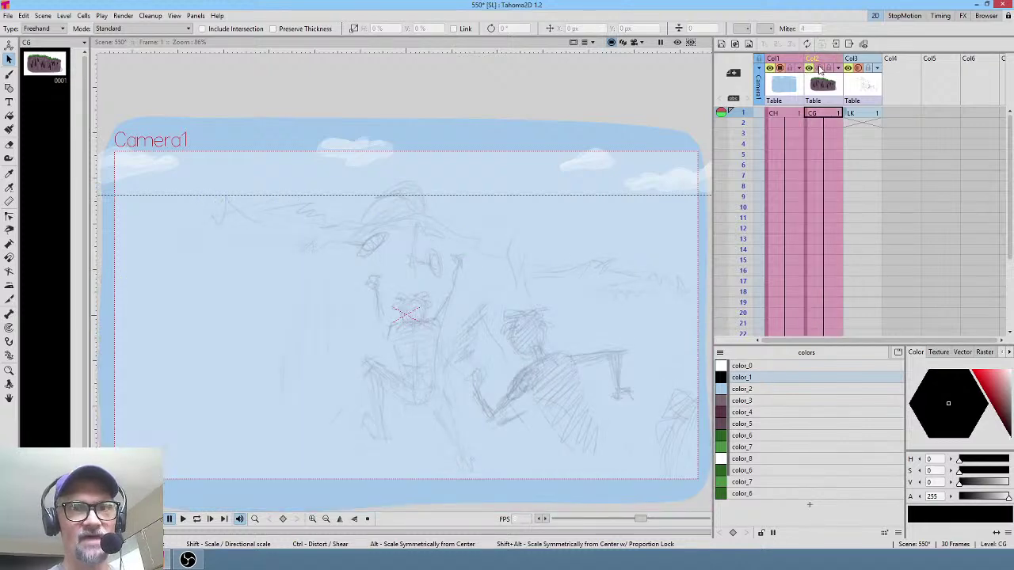
click(819, 68)
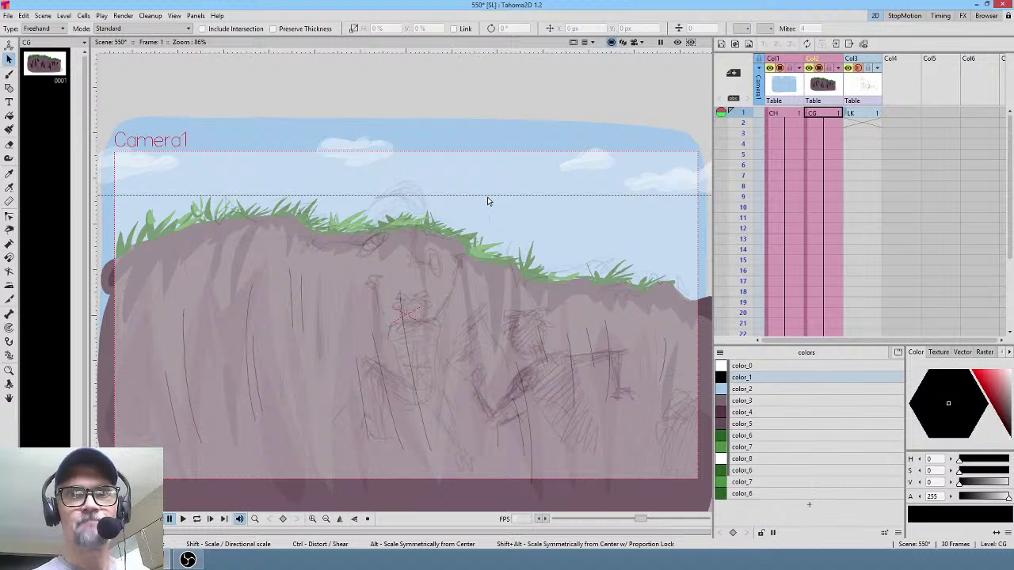
Step: Create a new vector level named CI at frame 1 of the empty fourth column
click(900, 113)
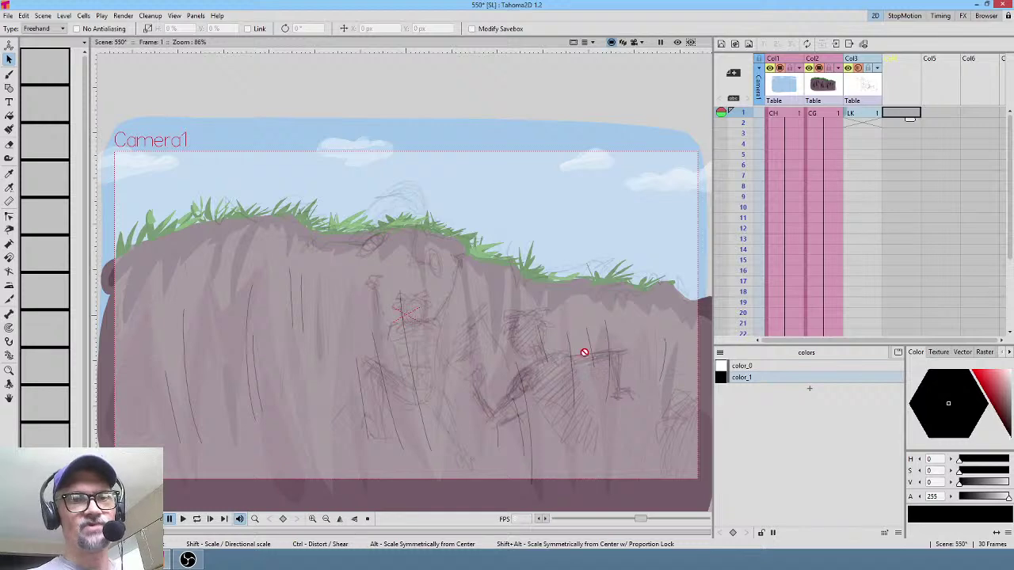
drag(581, 351, 550, 301)
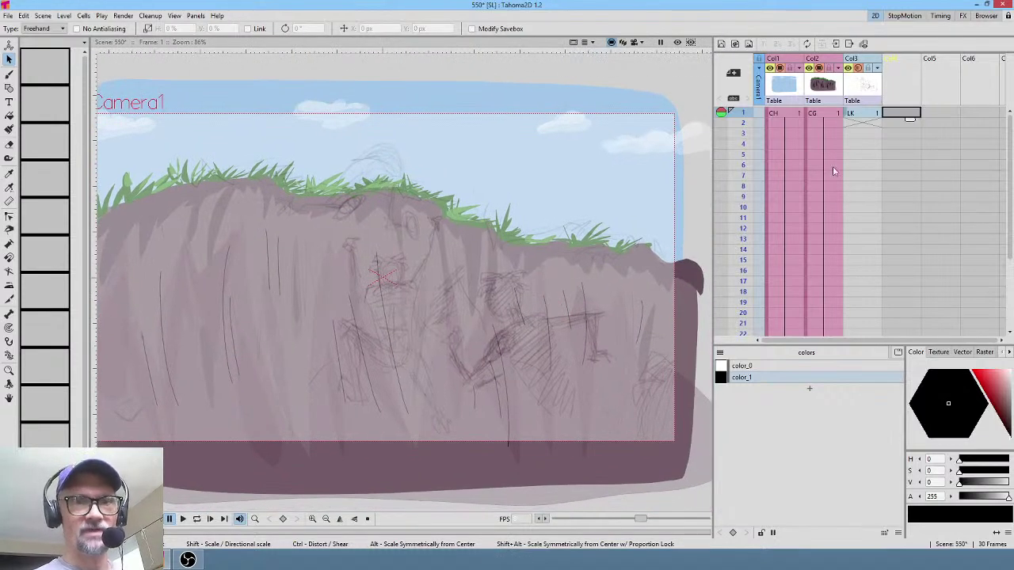
click(908, 113)
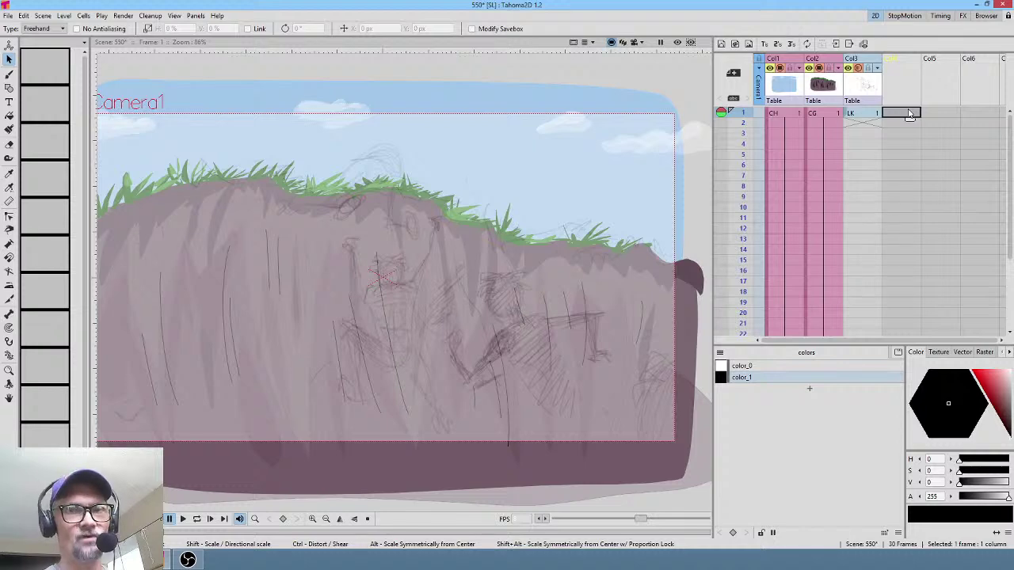
click(721, 44)
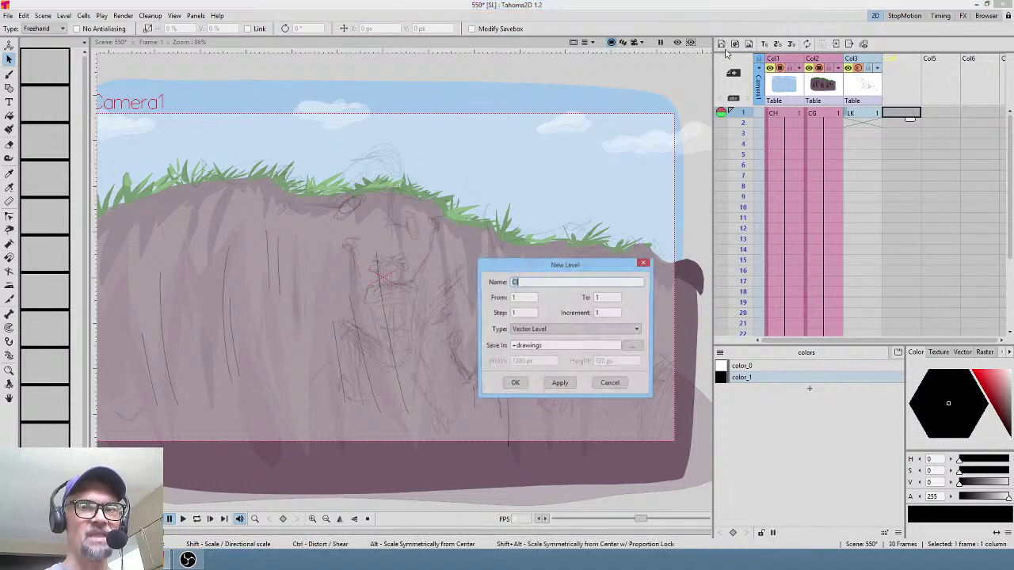
click(515, 383)
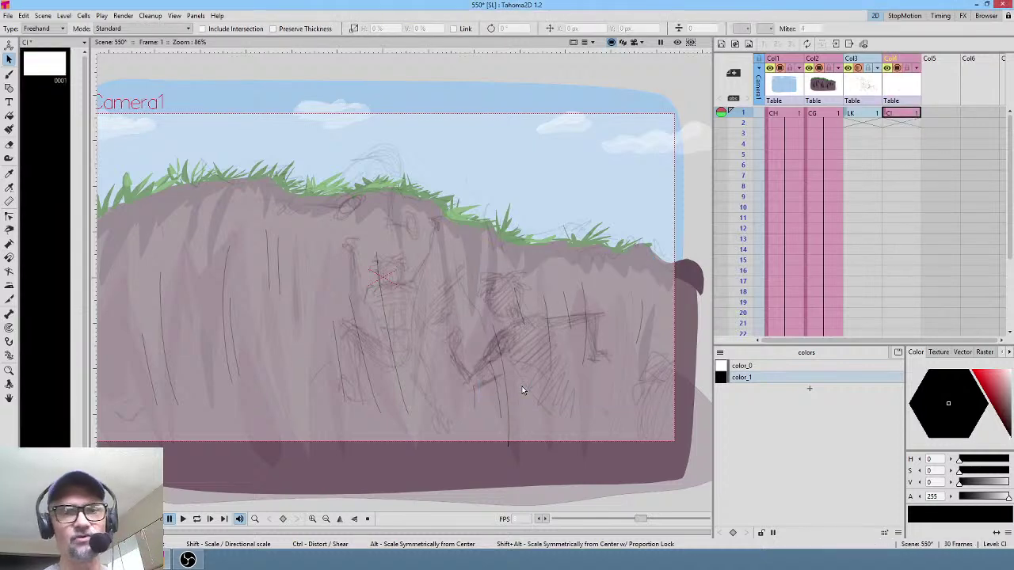
Step: Brush a closed, lumpy black shape with Auto Close and Auto Fill on the CI level, over the sketched form at the cliff's lower right edge
drag(668, 400, 640, 310)
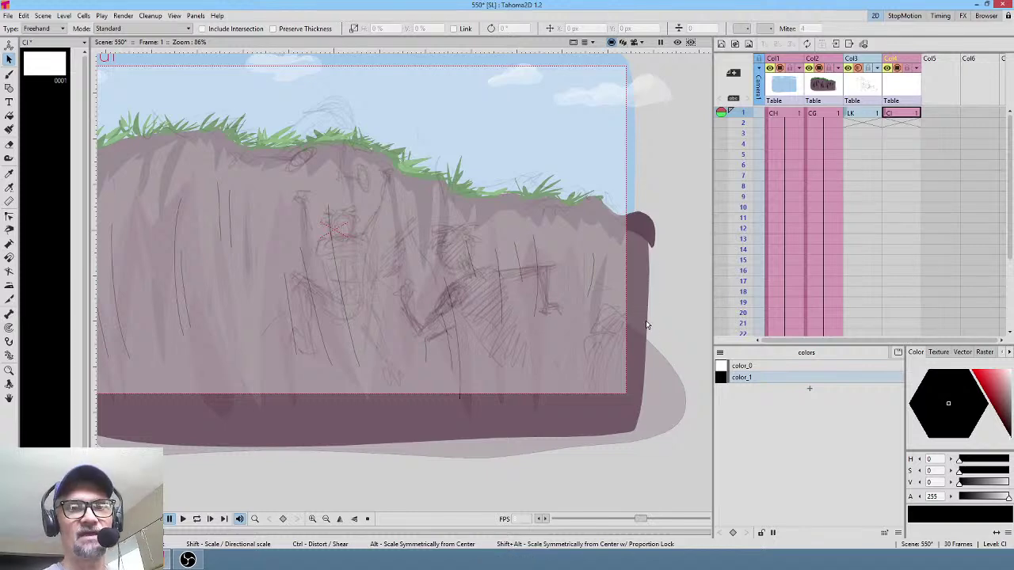
mouse_move(600, 316)
mouse_down()
mouse_move(585, 344)
mouse_move(599, 335)
mouse_move(594, 358)
mouse_move(618, 404)
mouse_move(661, 423)
mouse_move(685, 386)
mouse_move(672, 313)
mouse_up()
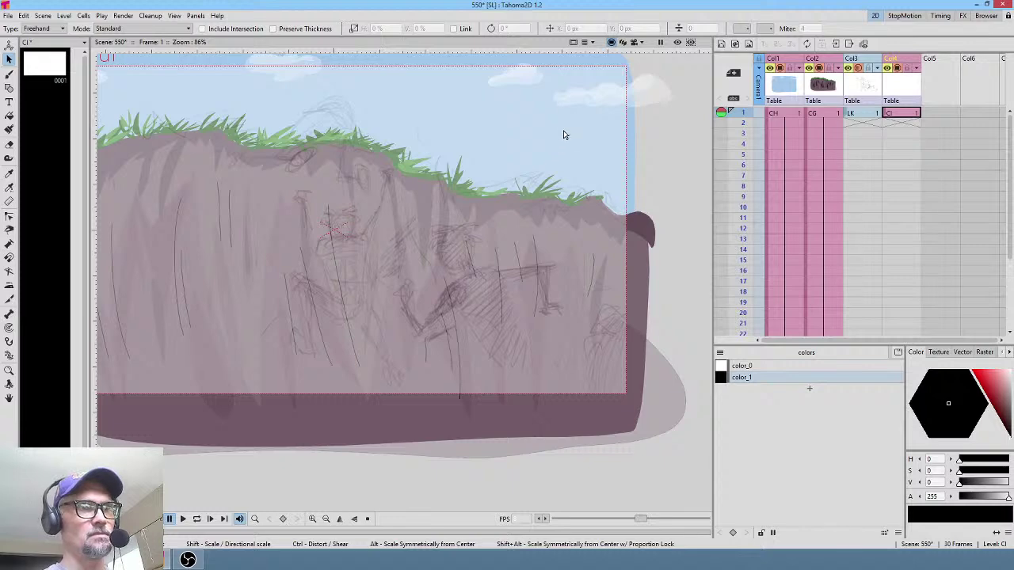
key(b)
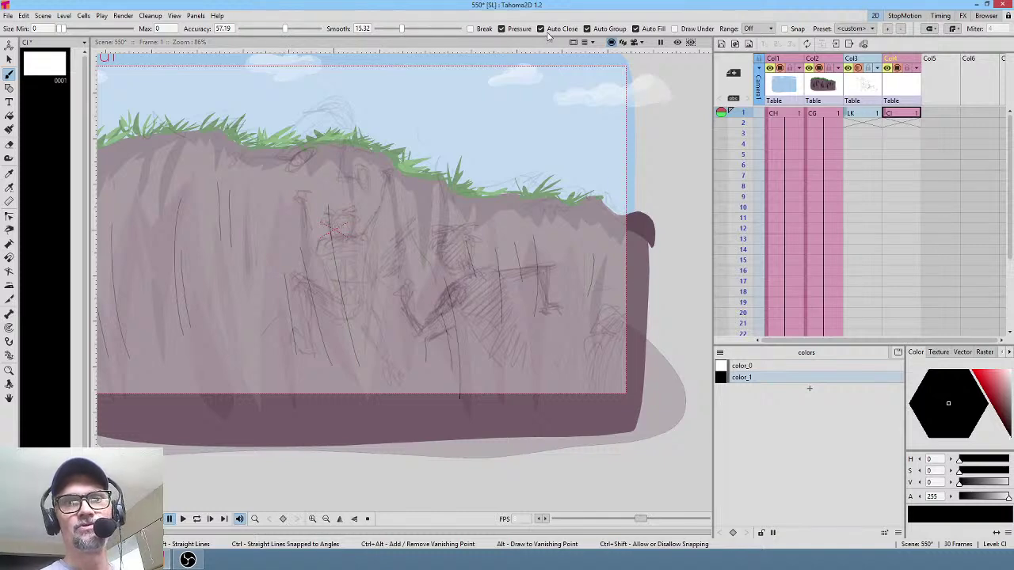
click(643, 29)
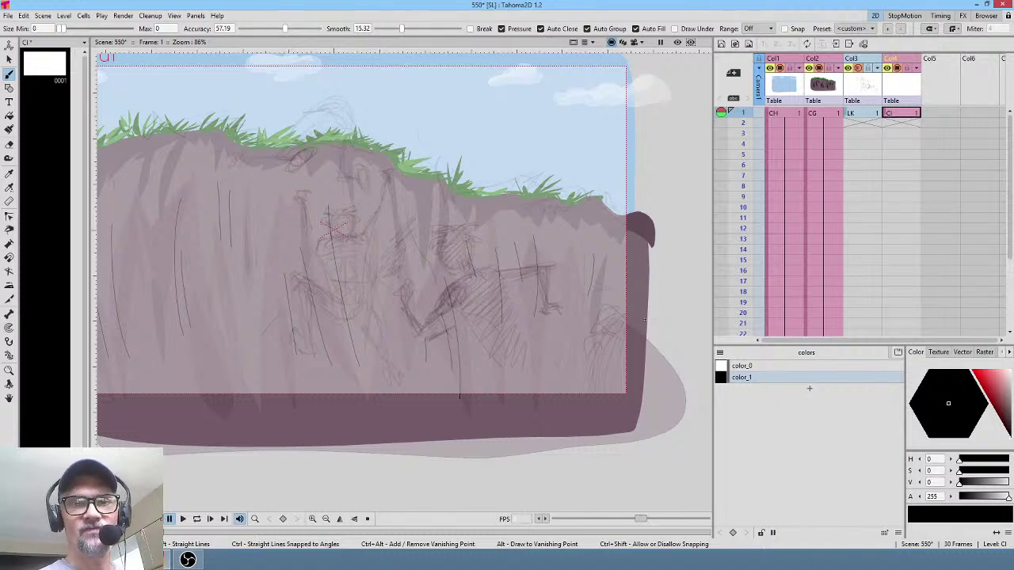
drag(647, 315, 608, 304)
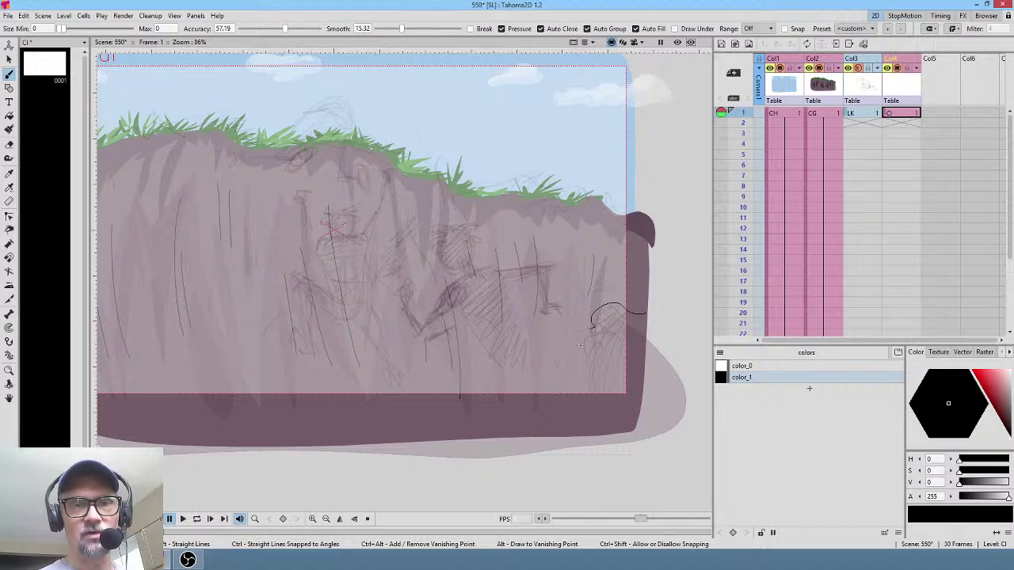
mouse_move(580, 345)
mouse_down()
mouse_move(607, 370)
mouse_move(604, 399)
mouse_move(645, 315)
mouse_up()
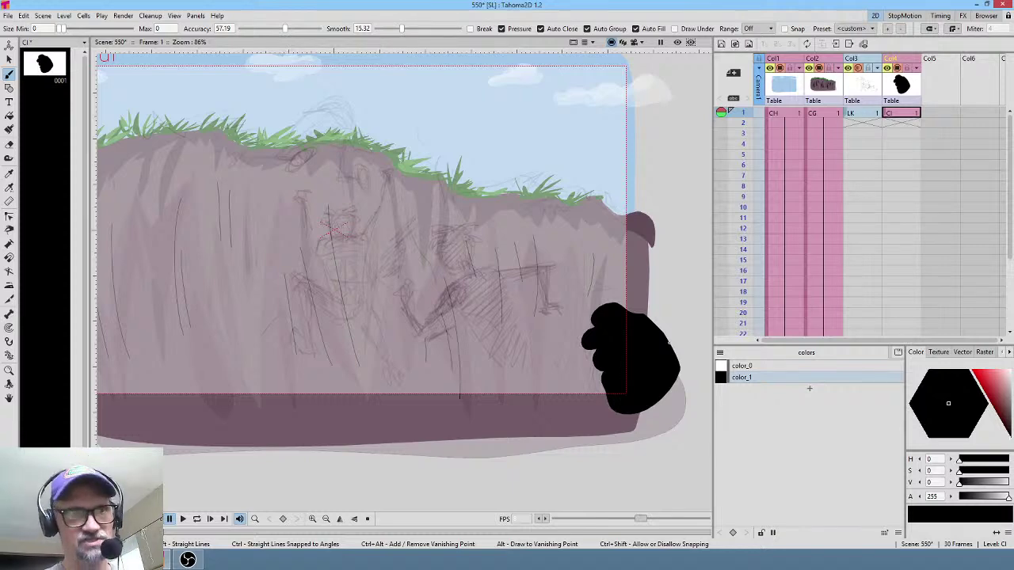
Step: Save the scene, check frame 2 of the CI column, and reopen recent scene 550 of the SL project
key(ctrl+s)
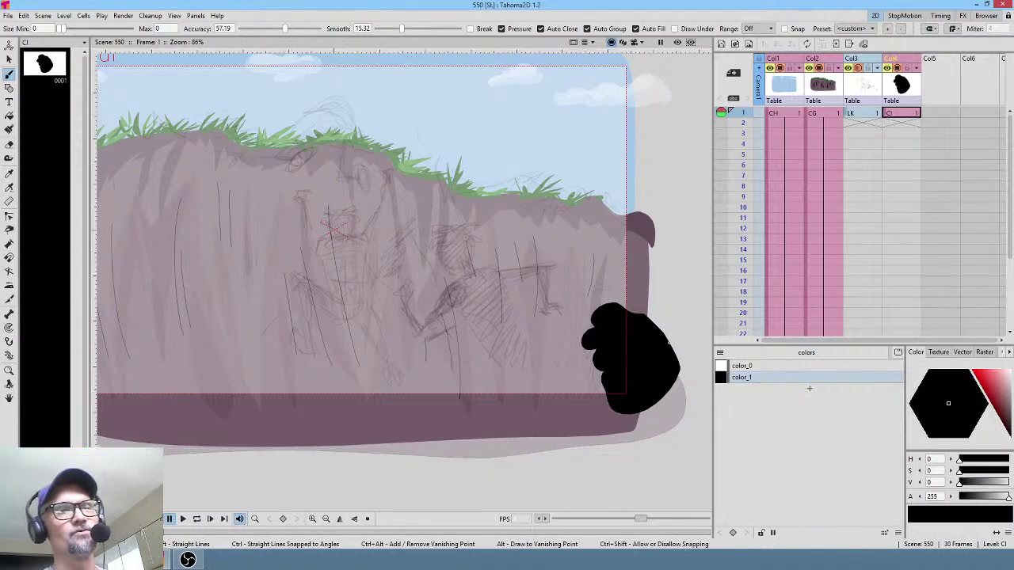
click(905, 124)
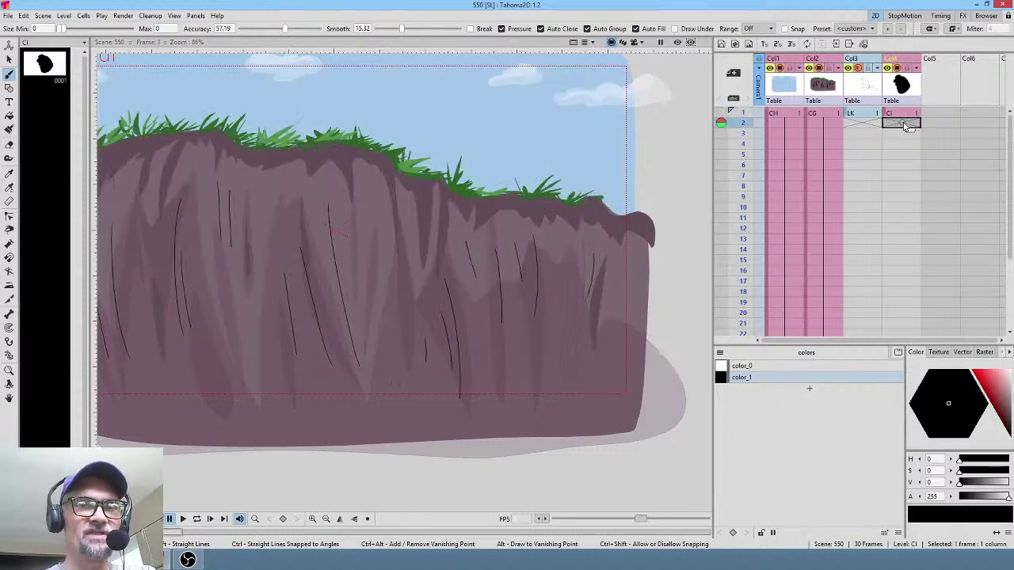
click(522, 244)
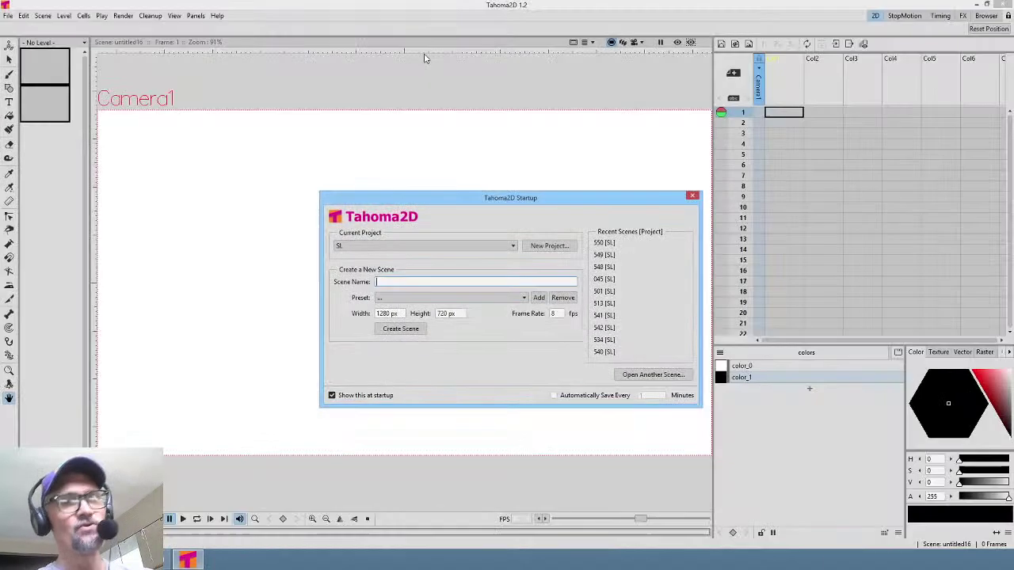
click(647, 243)
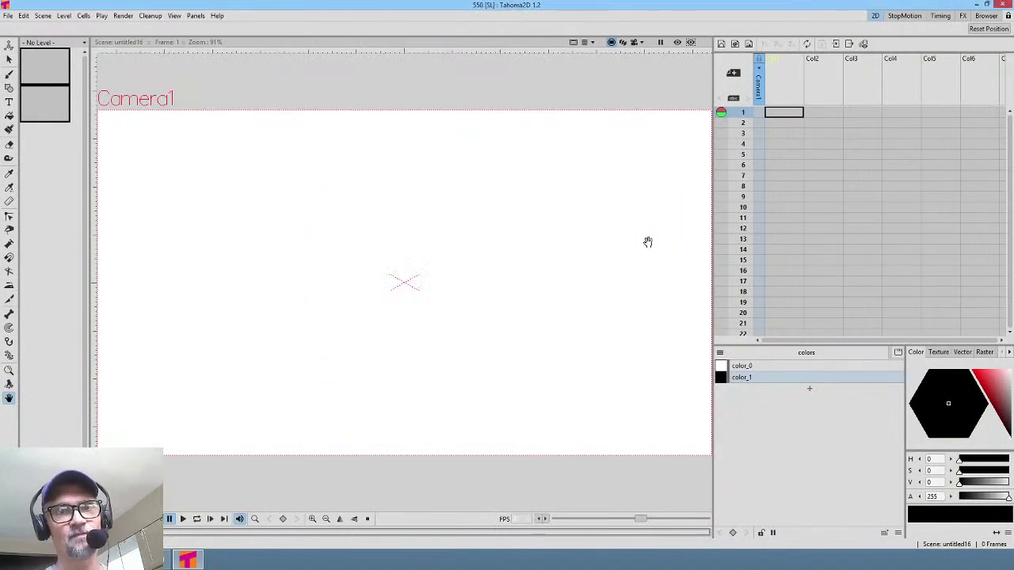
Step: Insert 13 blank drawings before the black shape's drawing in the CI level and save everything
click(911, 124)
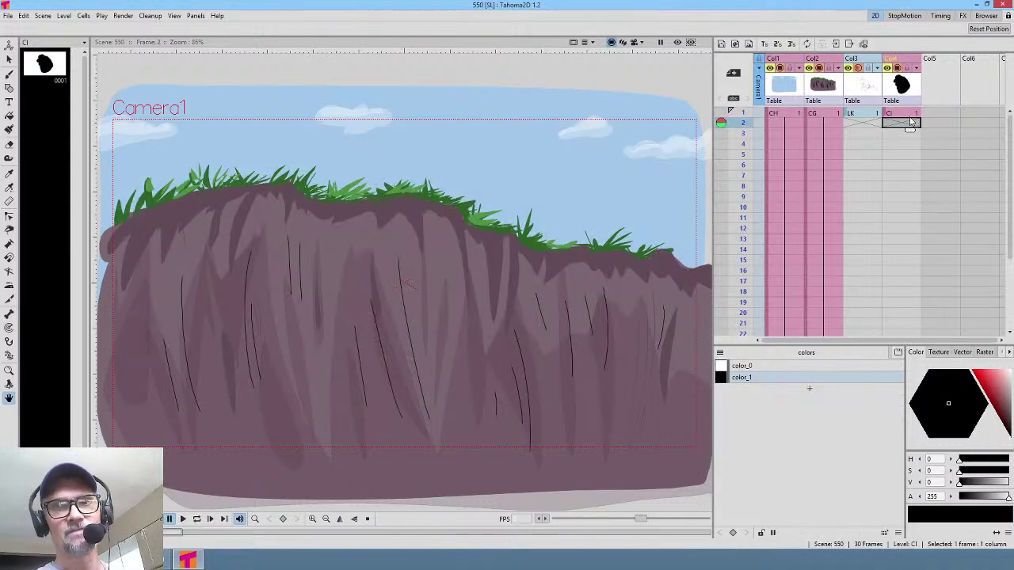
click(909, 114)
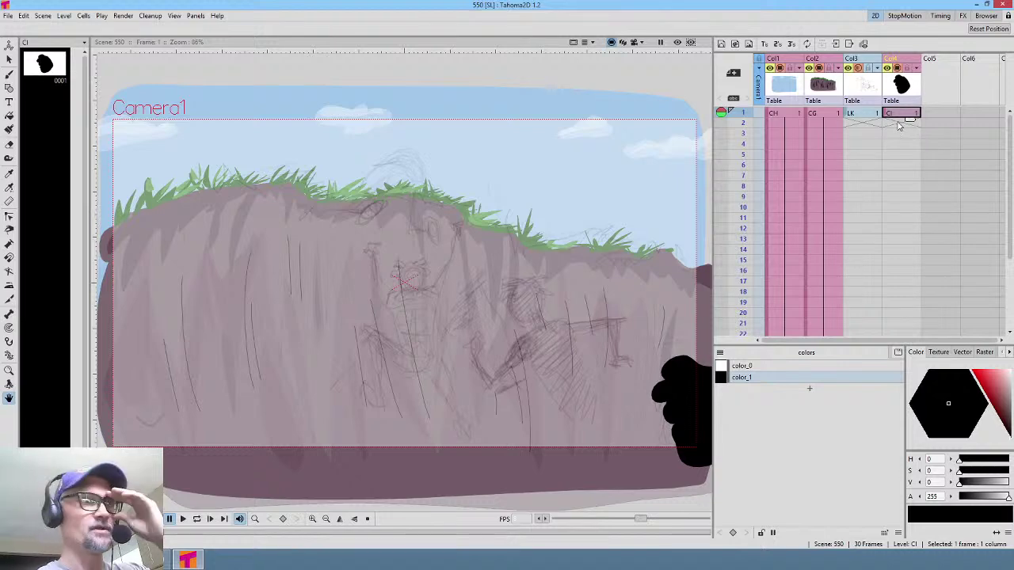
click(44, 68)
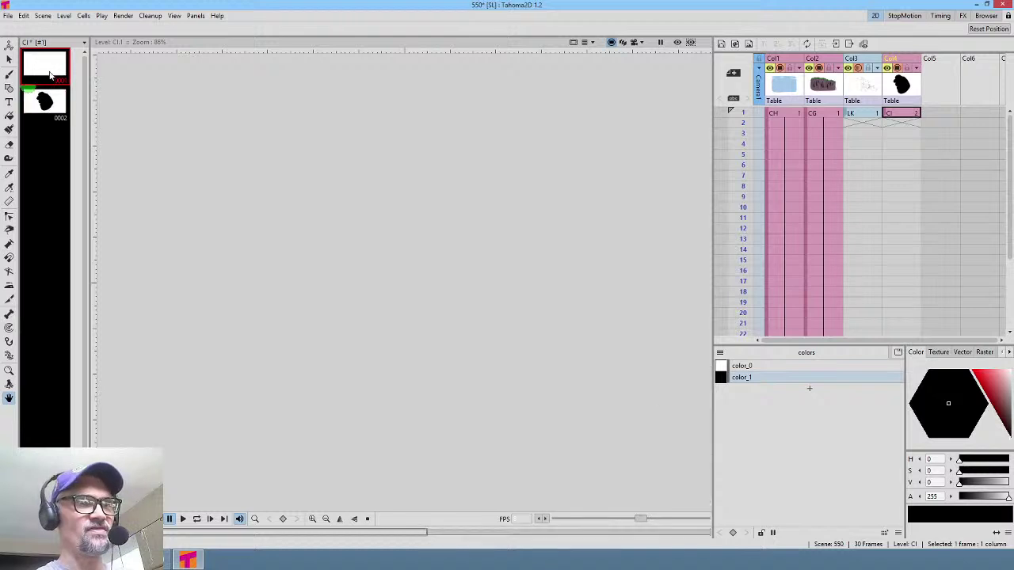
key(Insert)
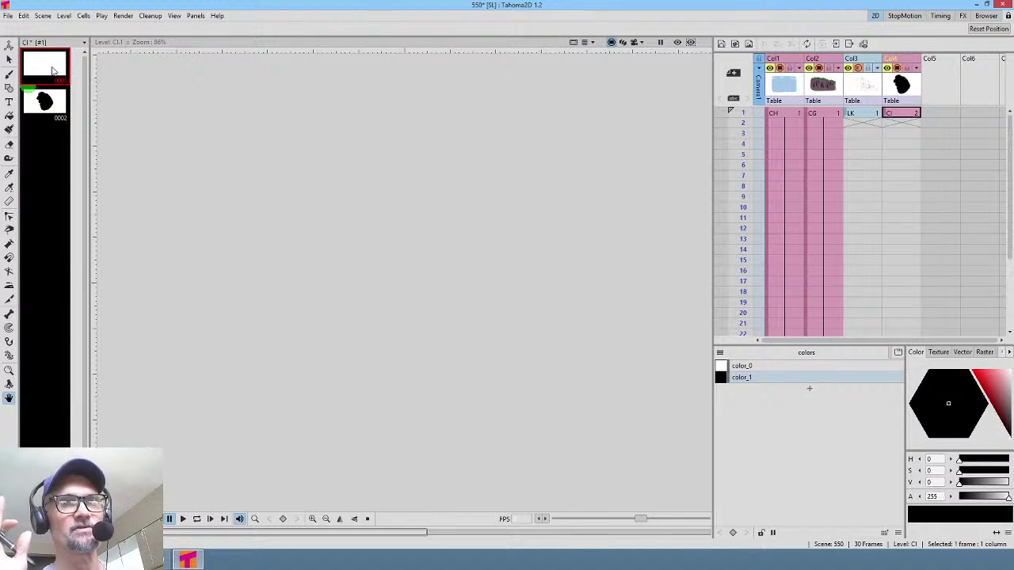
key(Insert)
key(Insert)
key(Insert)
key(Insert)
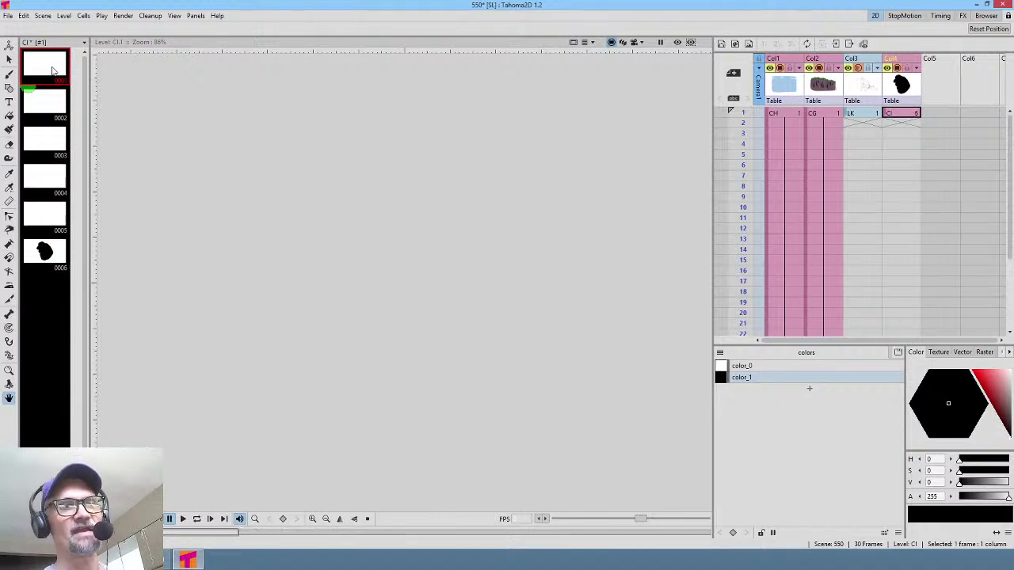
key(Insert)
key(Insert)
key(Insert)
key(Insert)
key(Insert)
key(Insert)
key(Insert)
key(Insert)
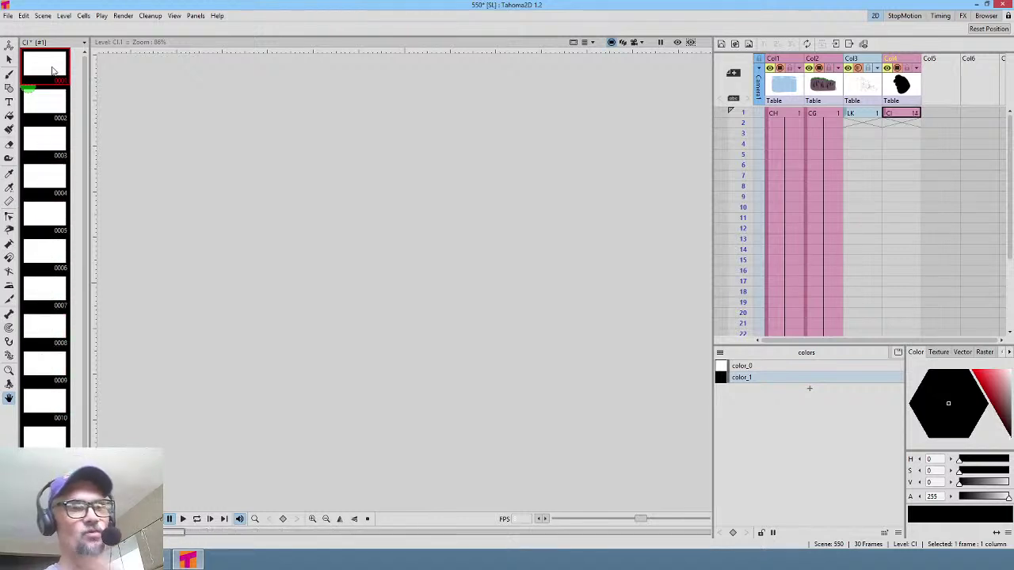
click(9, 17)
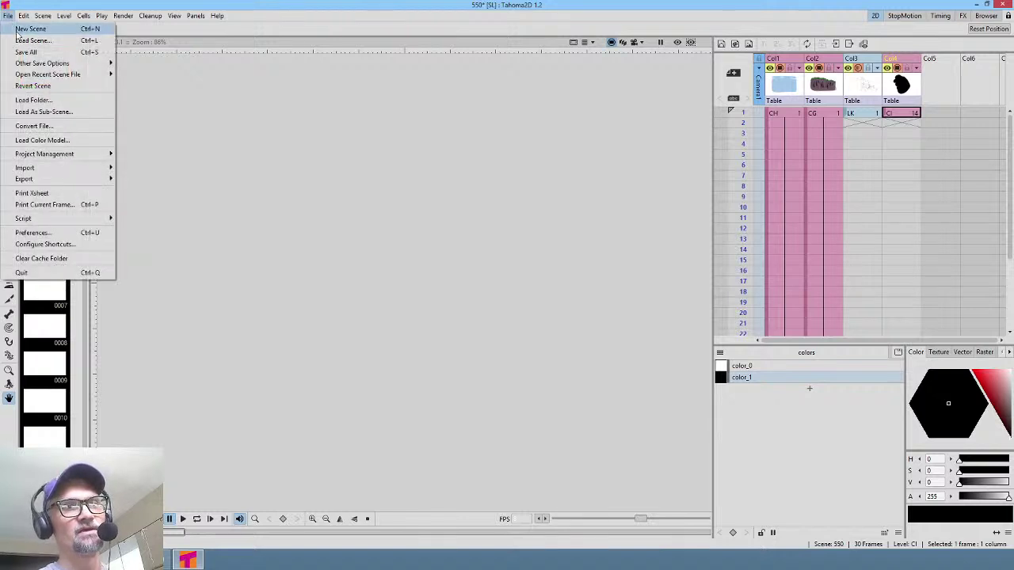
click(25, 51)
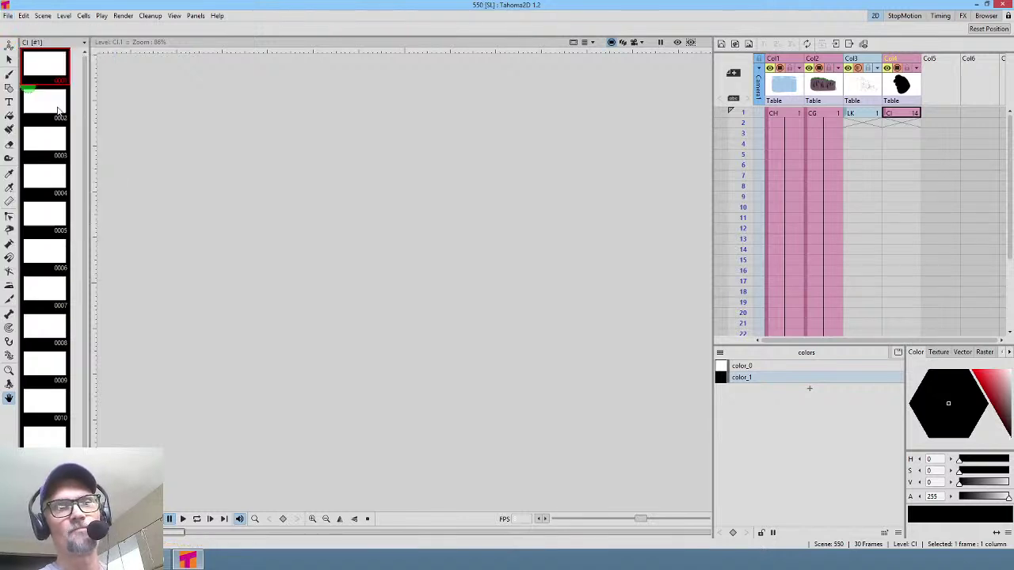
Step: Move the black shape in the CI level from drawing 14 to blank drawing 2 by selecting, removing and pasting it
click(903, 115)
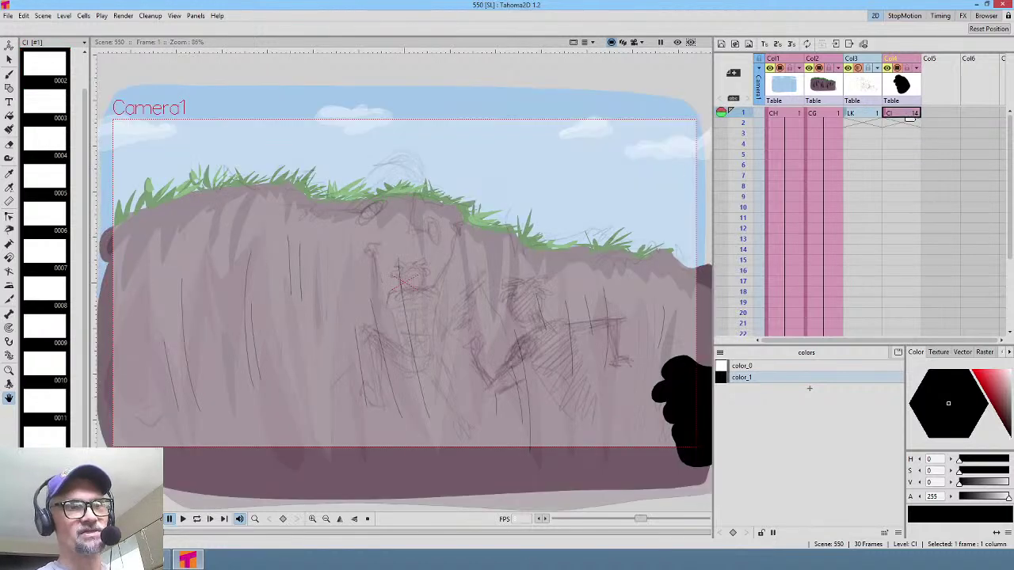
click(44, 513)
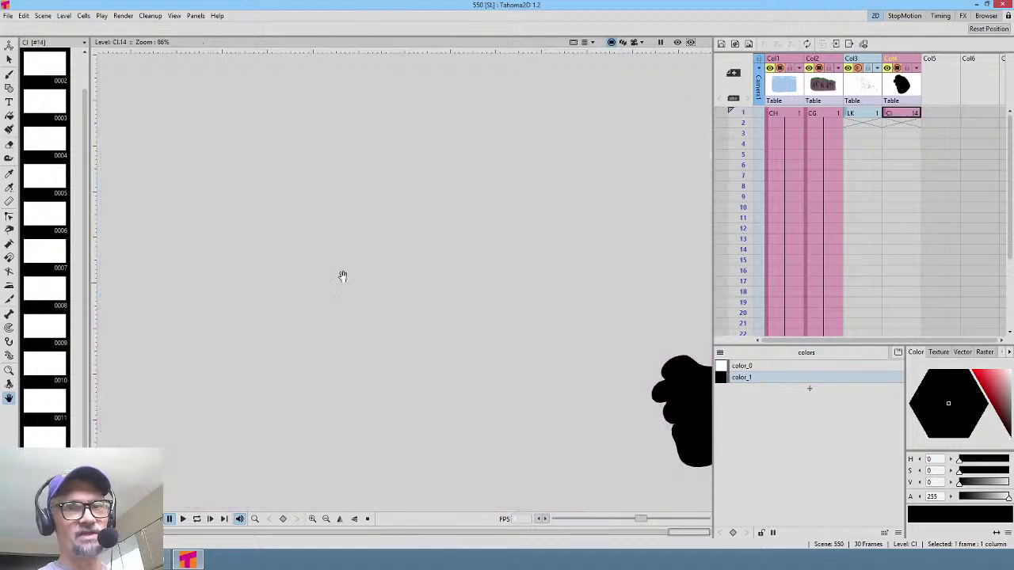
scroll(557, 282, down, 4)
key(s)
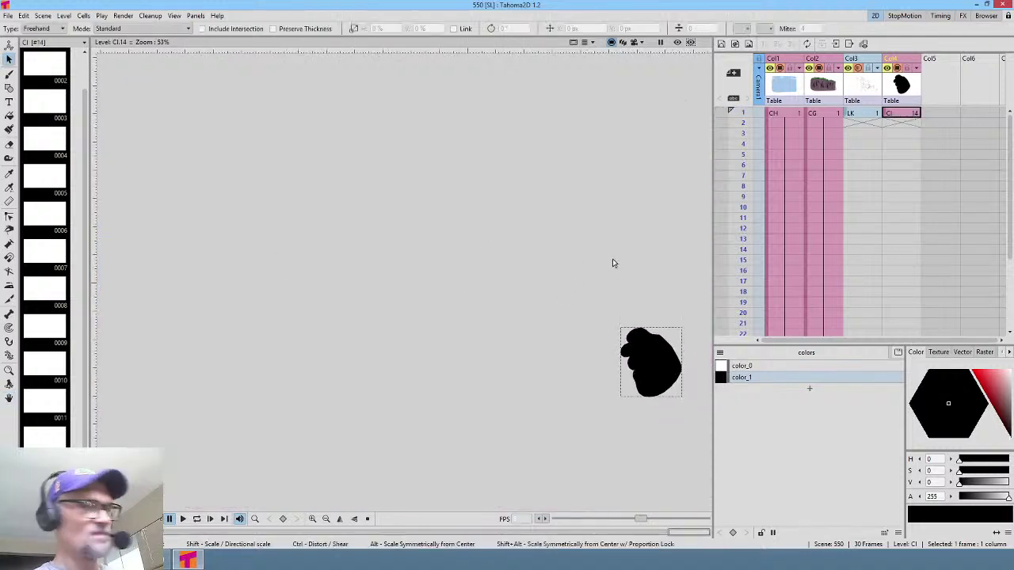
mouse_move(609, 256)
mouse_down()
mouse_move(565, 277)
mouse_move(622, 510)
mouse_move(748, 434)
mouse_move(653, 264)
mouse_move(557, 294)
mouse_up()
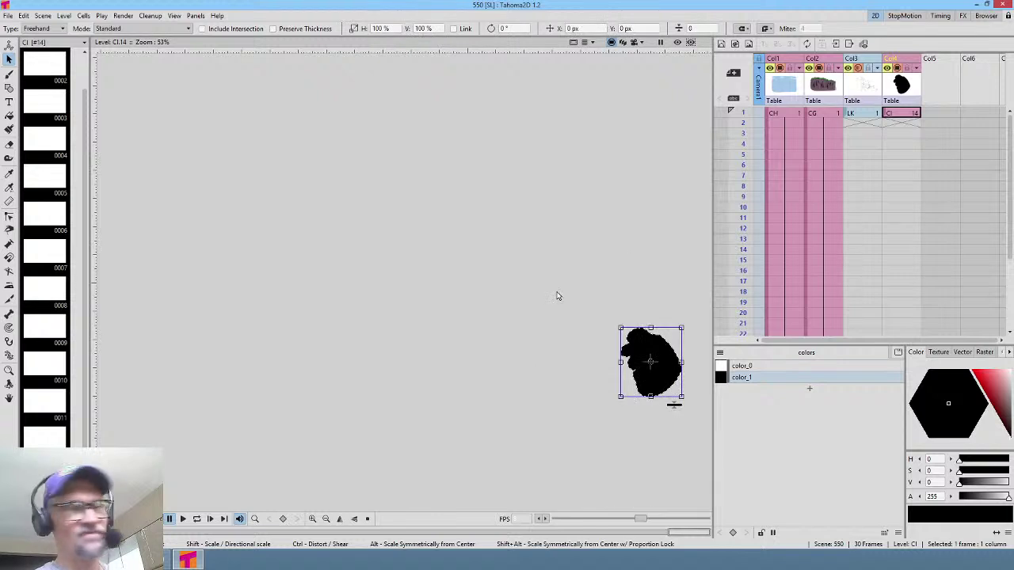
key(Delete)
click(44, 64)
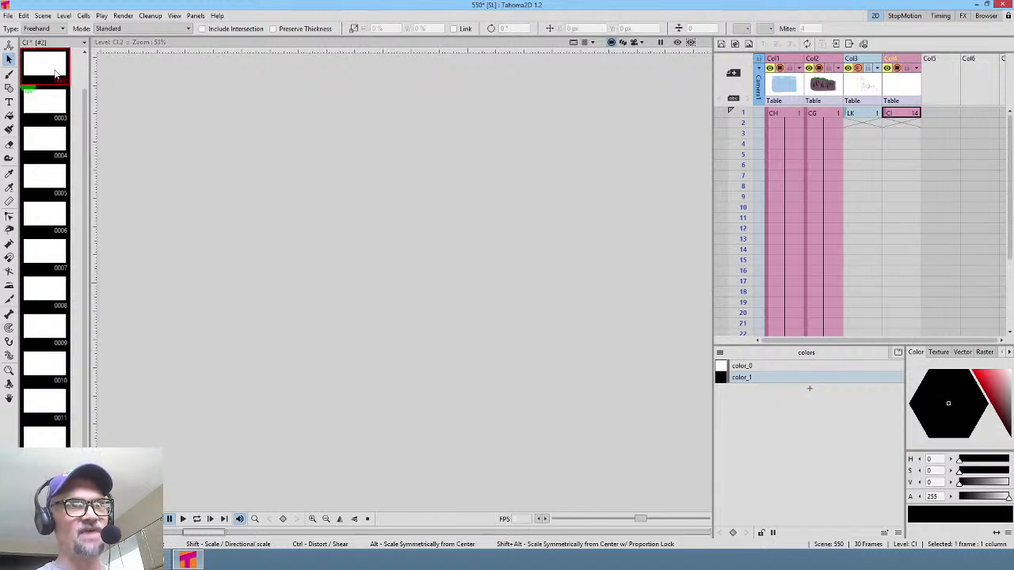
key(ctrl+v)
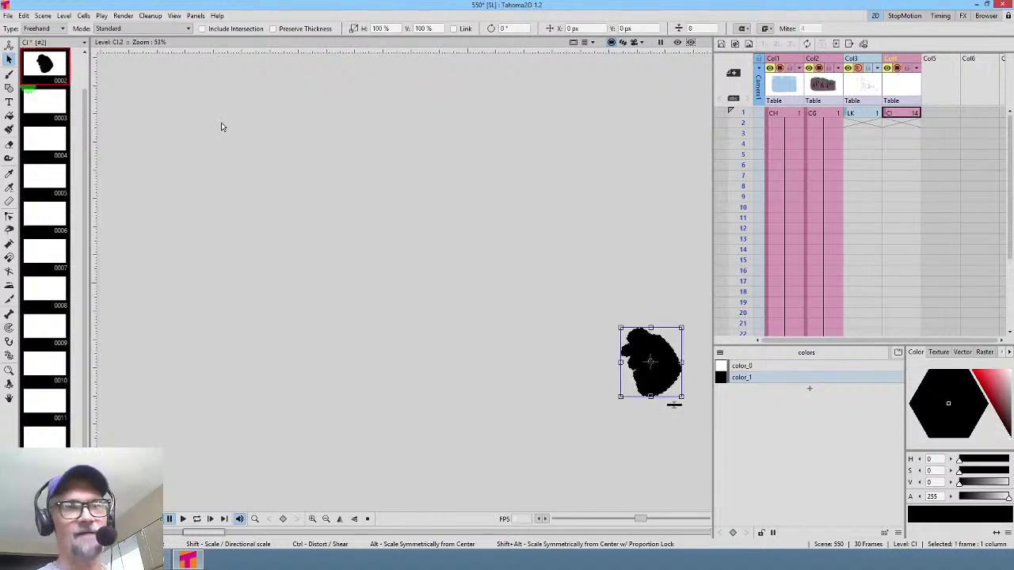
Step: Expose CI drawing 2 at frame 1 of the fourth column in place of drawing 14, and save everything
click(899, 115)
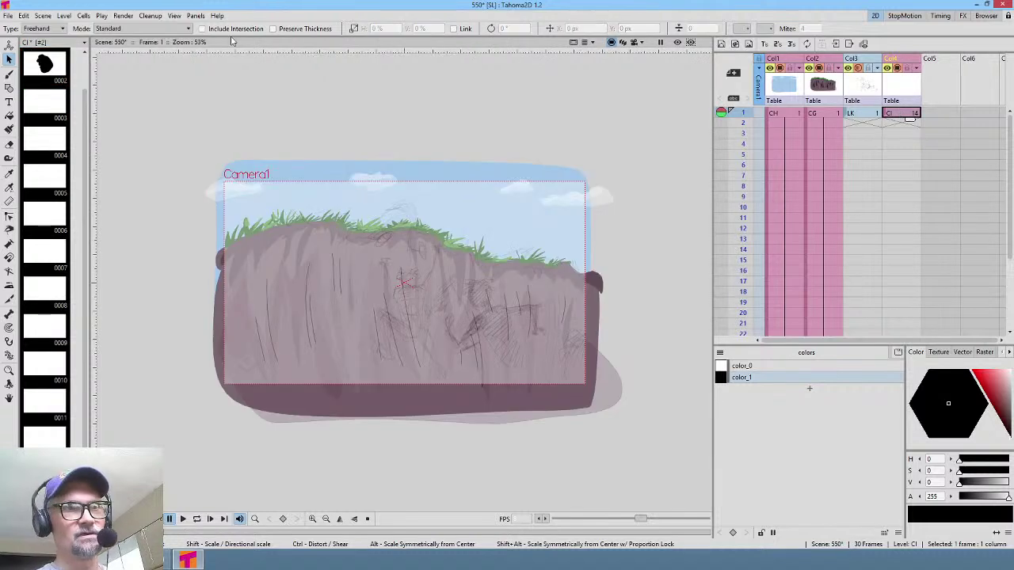
click(45, 65)
drag(44, 65, 935, 114)
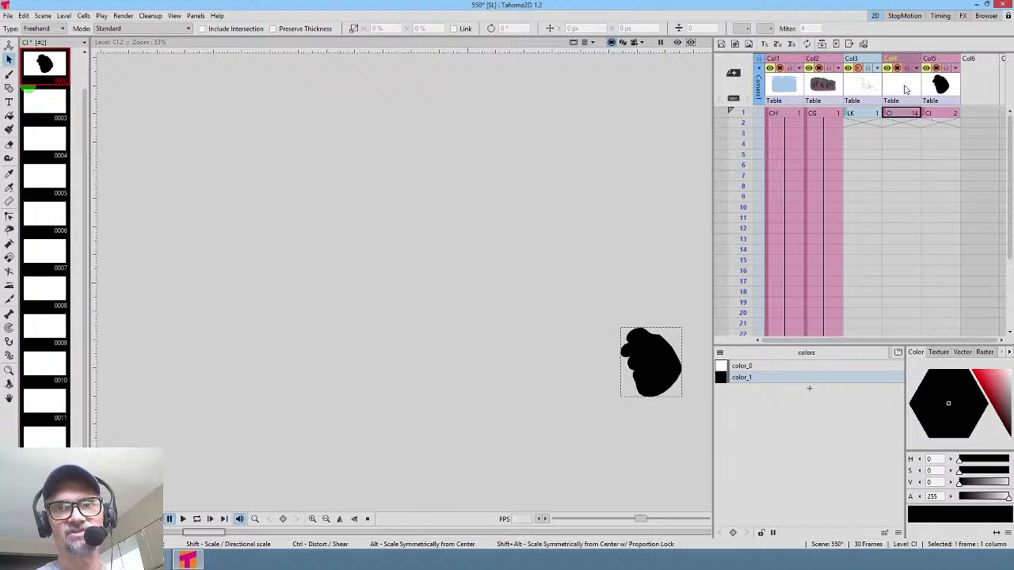
key(ctrl+z)
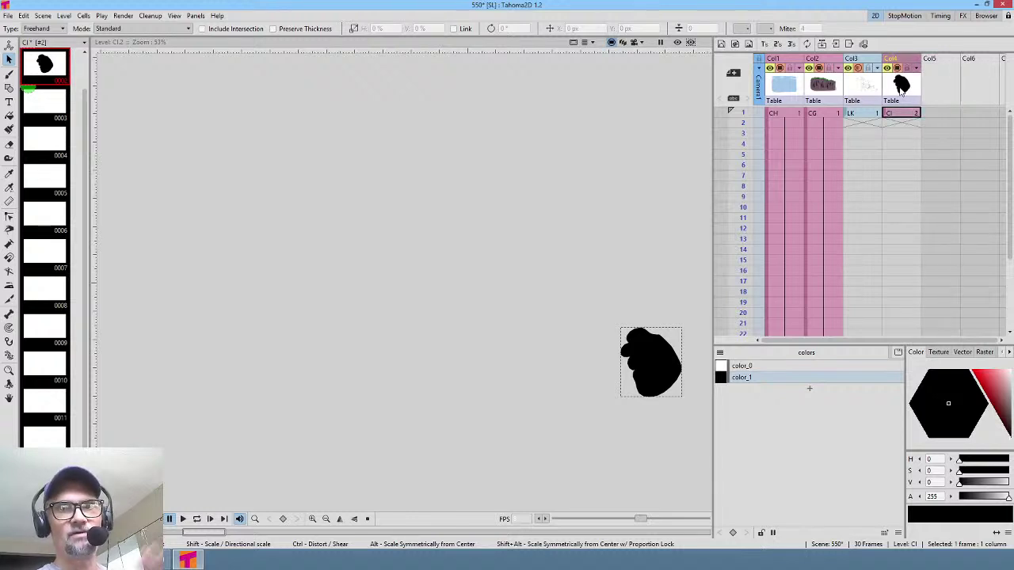
click(22, 16)
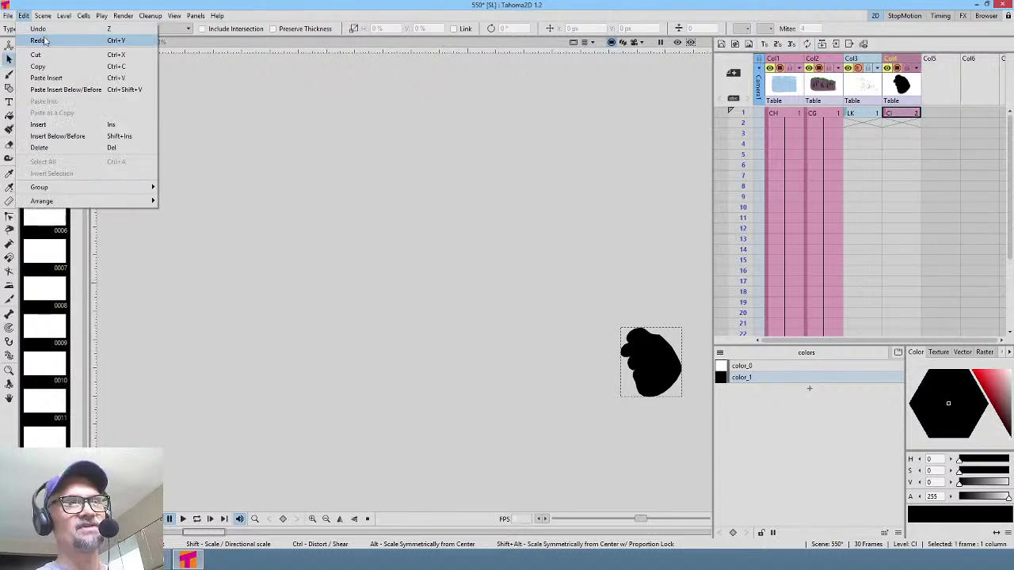
mouse_move(8, 16)
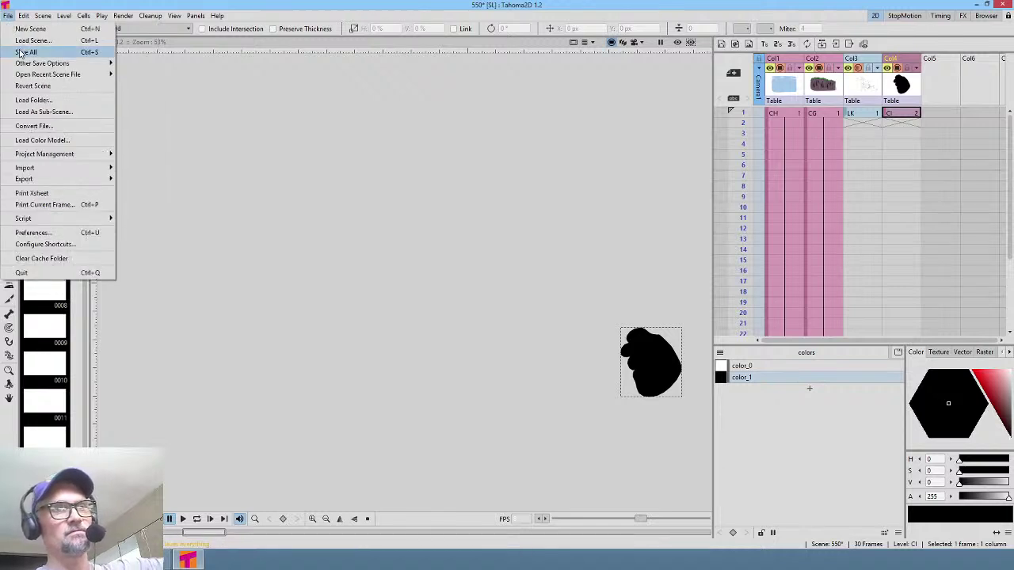
click(24, 52)
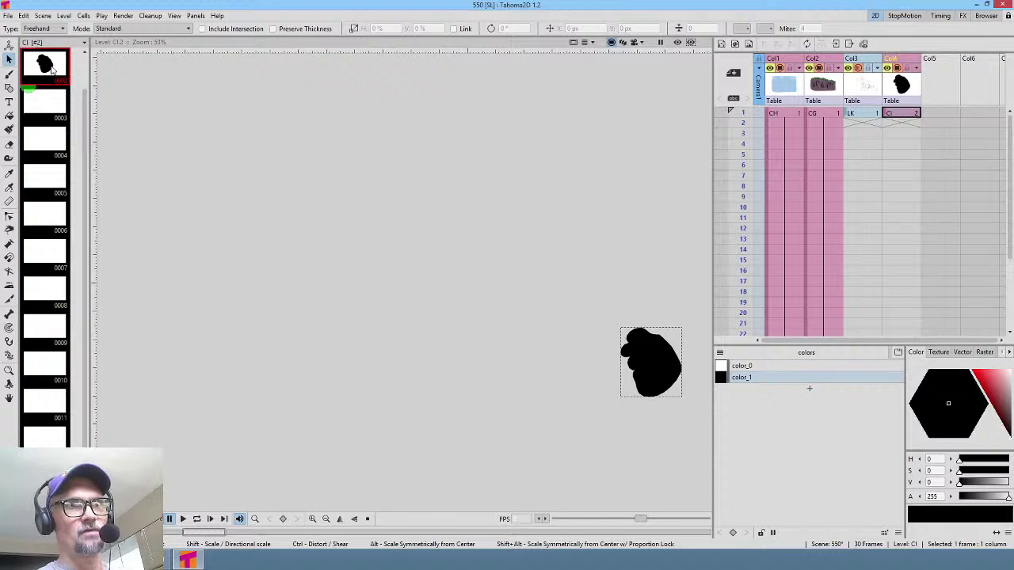
click(911, 116)
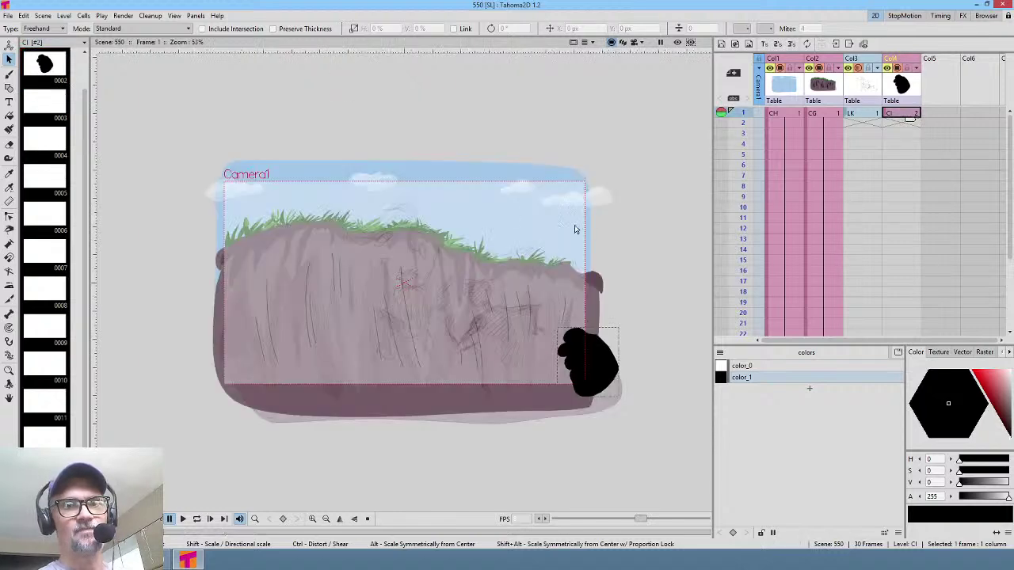
scroll(592, 221, up, 1)
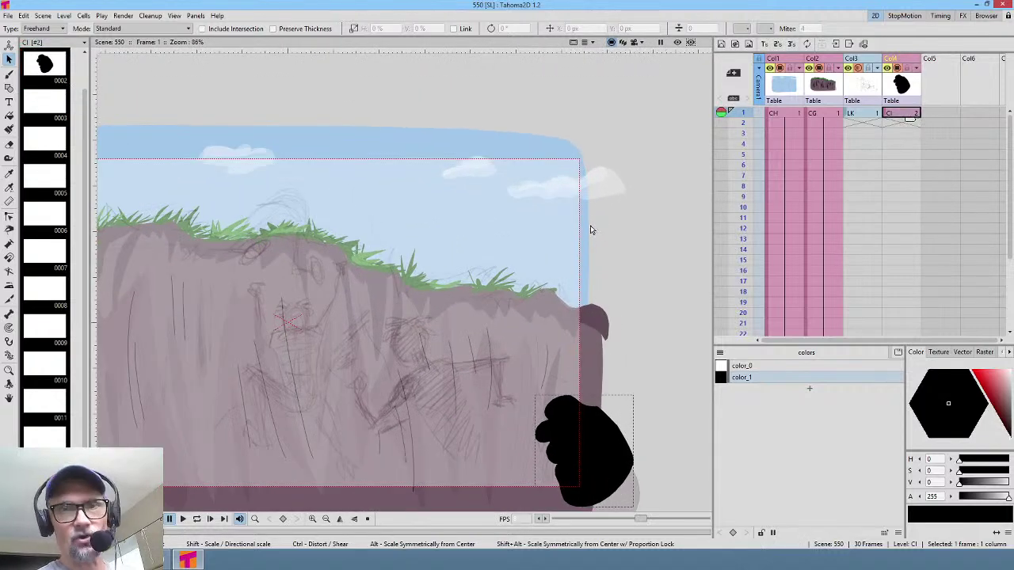
scroll(665, 197, up, 1)
scroll(626, 182, down, 1)
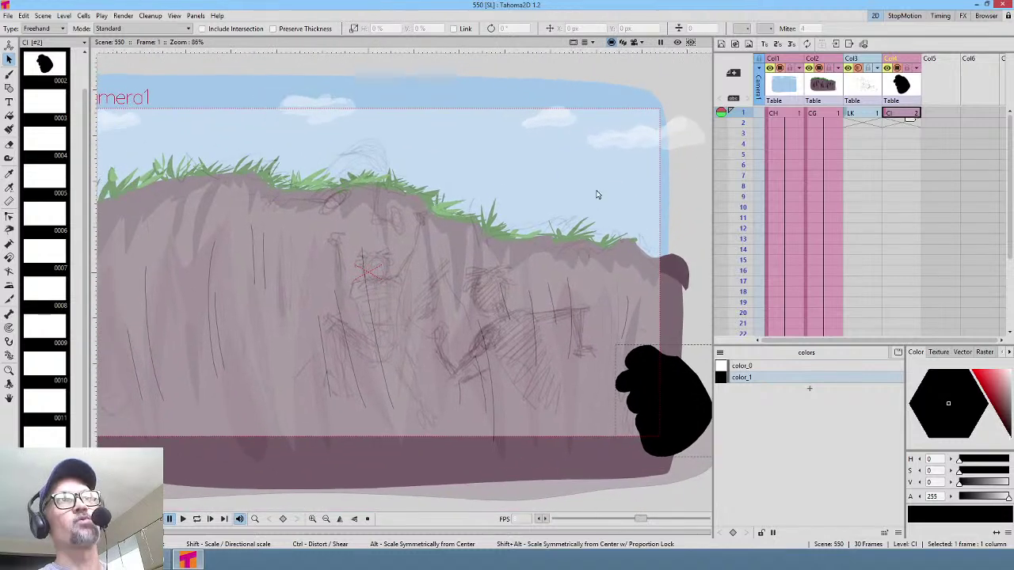
scroll(594, 194, down, 1)
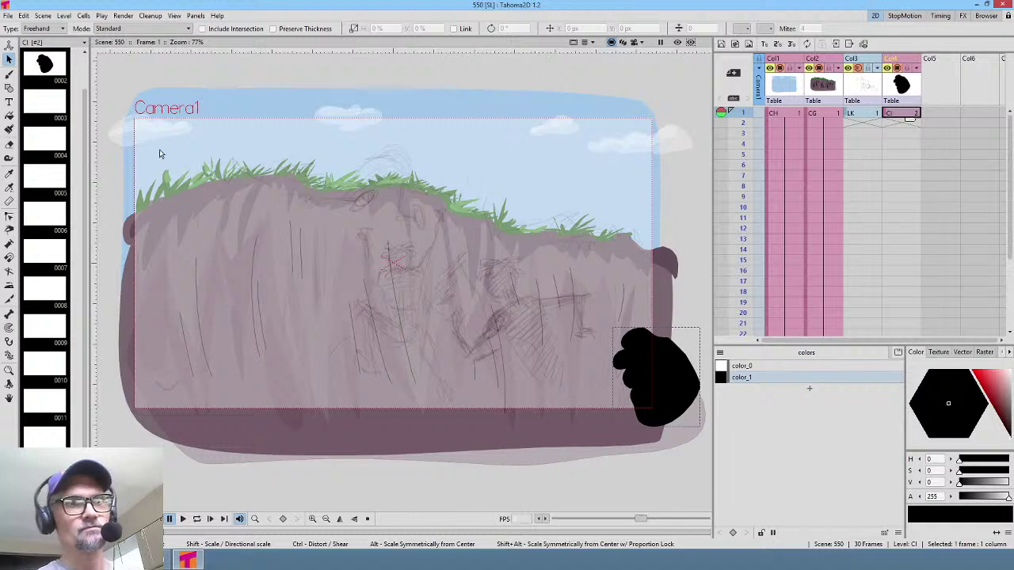
click(38, 106)
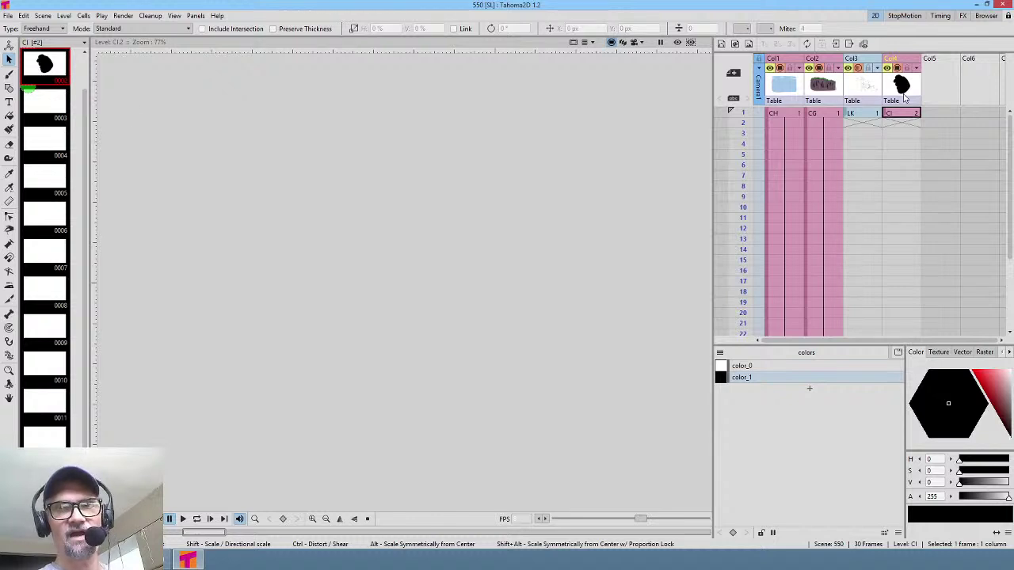
Step: Copy the black shape from CI drawing 2, paste it into blank drawing 3, and deselect it
click(891, 115)
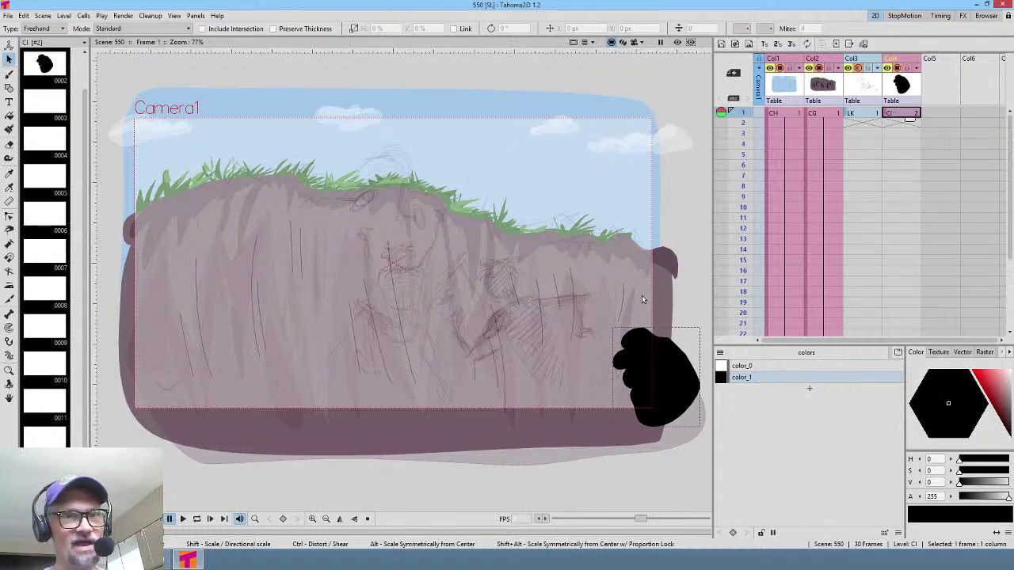
drag(593, 265, 589, 261)
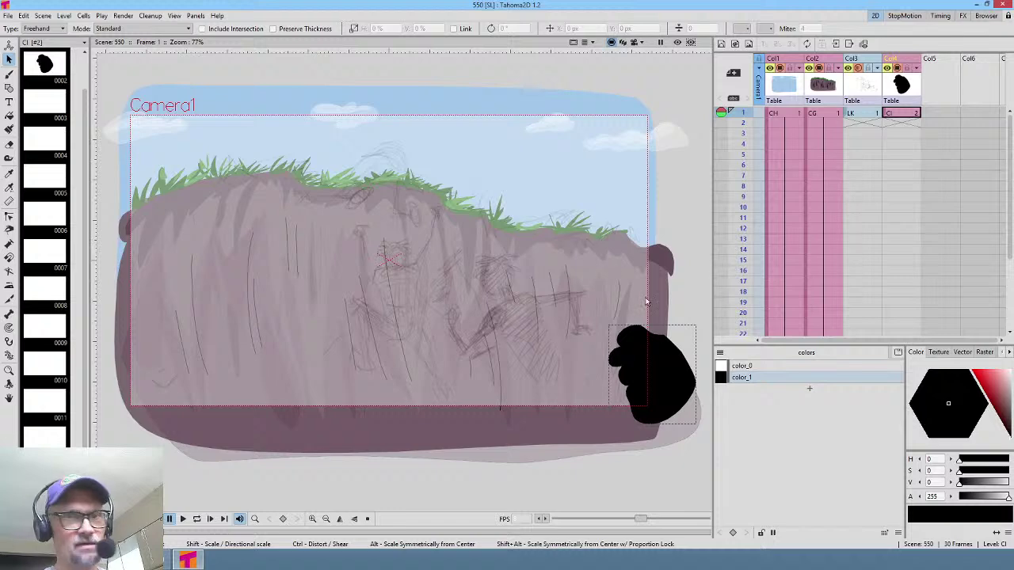
mouse_move(539, 371)
mouse_down()
mouse_move(741, 405)
mouse_move(638, 279)
mouse_move(596, 298)
mouse_up()
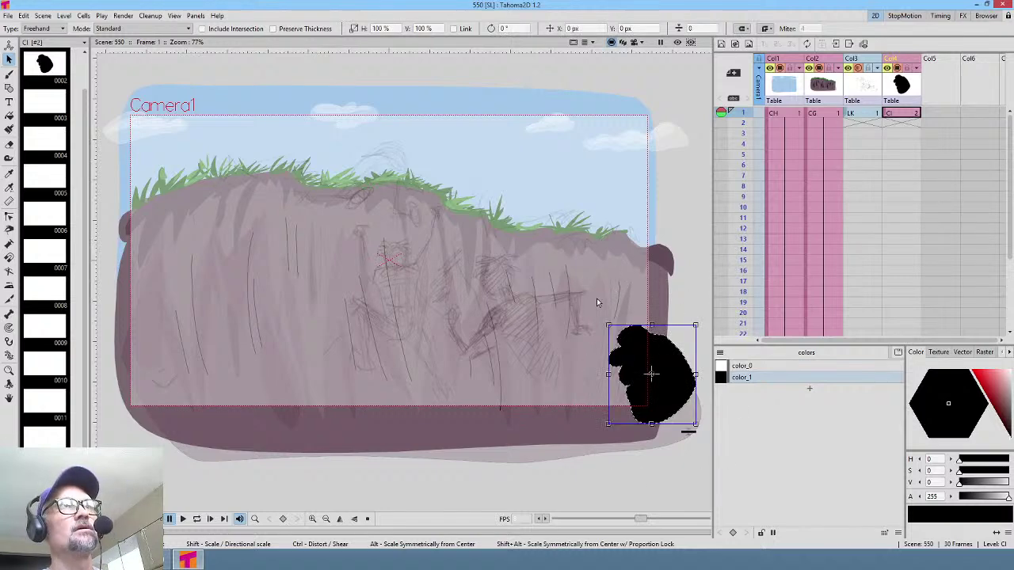
click(46, 110)
key(ctrl+v)
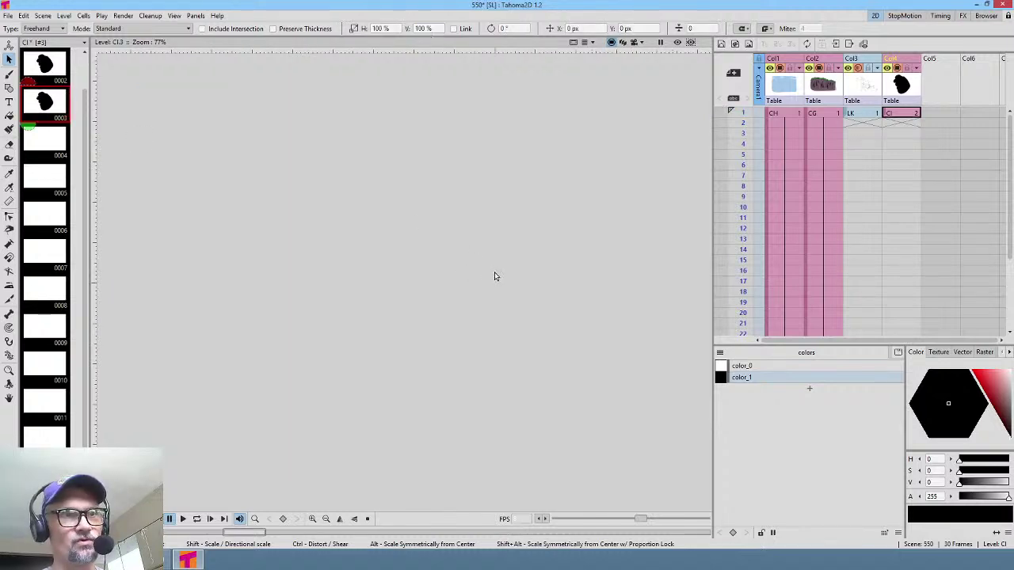
scroll(615, 268, down, 8)
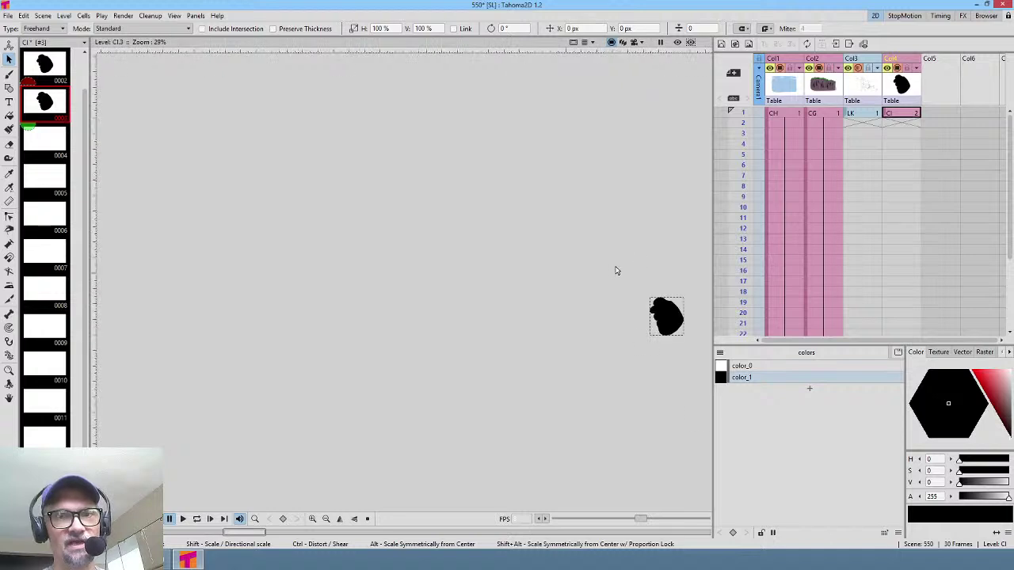
drag(650, 242, 504, 215)
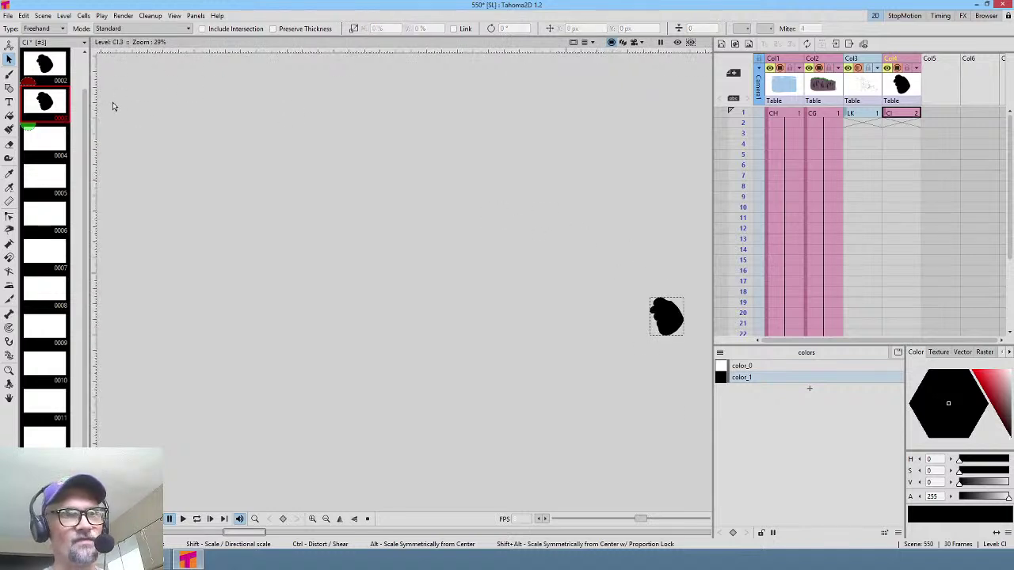
Step: Expose CI drawing 3 at frame 2 of the CI column, and move the LK sketch column to the fifth column
drag(46, 103, 909, 124)
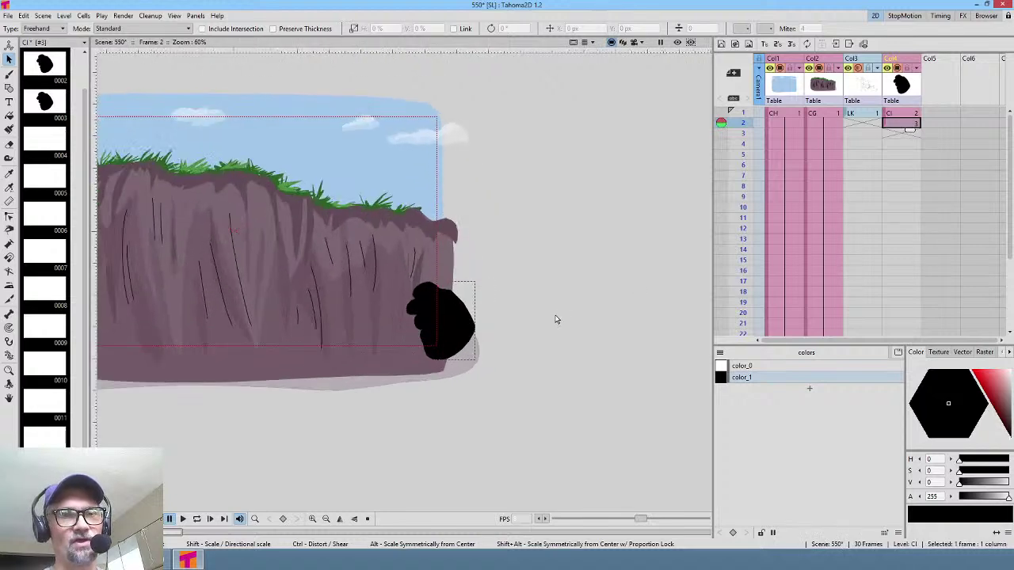
click(875, 115)
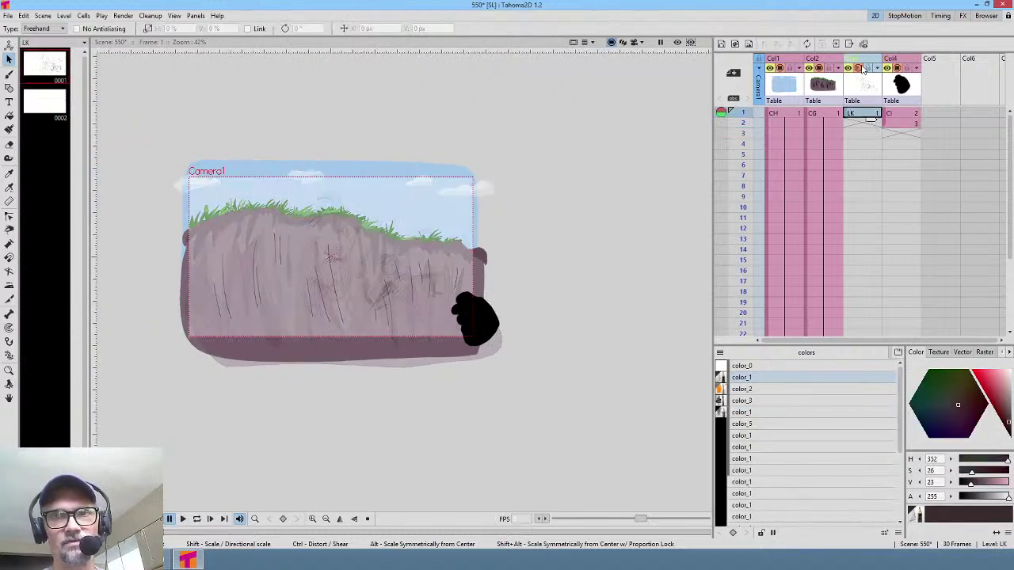
drag(856, 59, 936, 63)
Step: Extend the LK sketch's exposure from frame 1 through frame 30
click(947, 116)
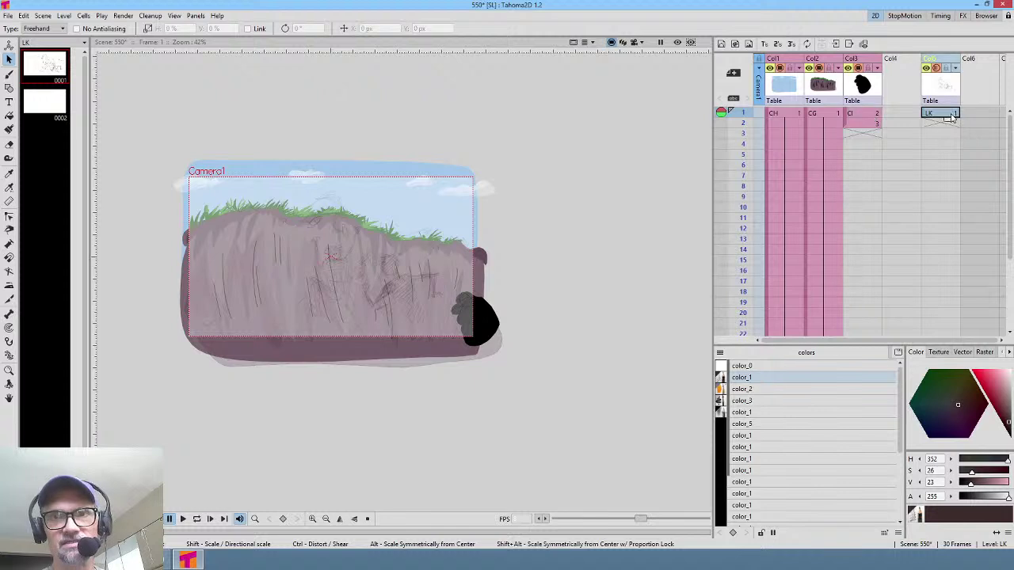
drag(948, 130, 943, 265)
scroll(926, 206, up, 5)
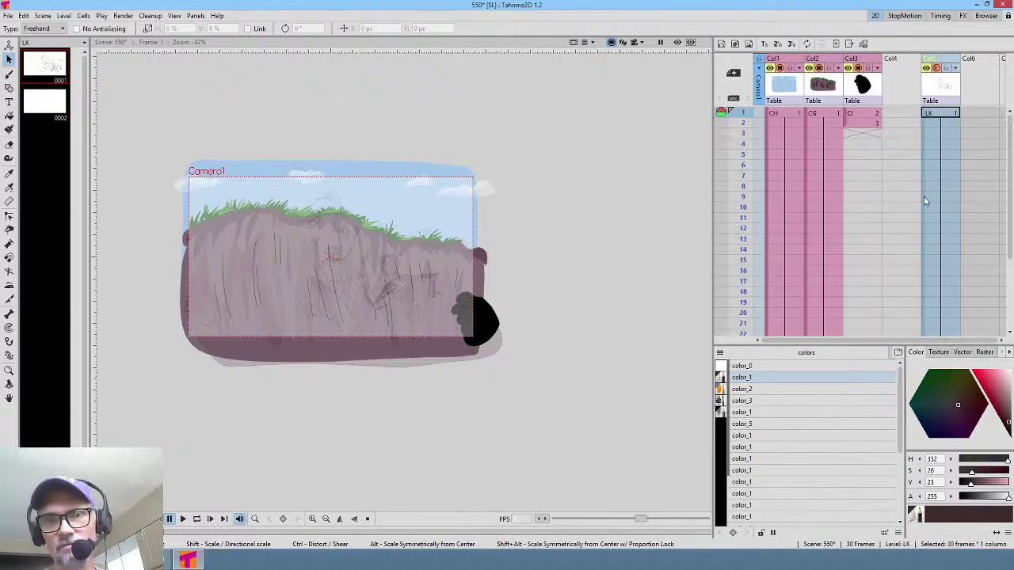
Step: Raise the LK sketch column's opacity to 100, examine the rough layout up close, and save everything
click(956, 71)
drag(941, 82, 974, 80)
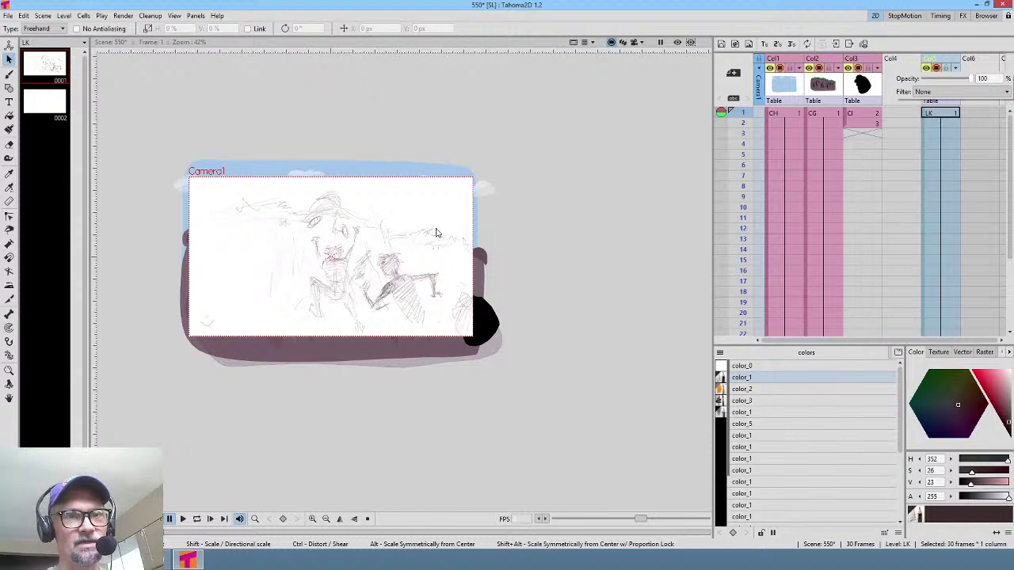
click(447, 9)
scroll(399, 134, up, 3)
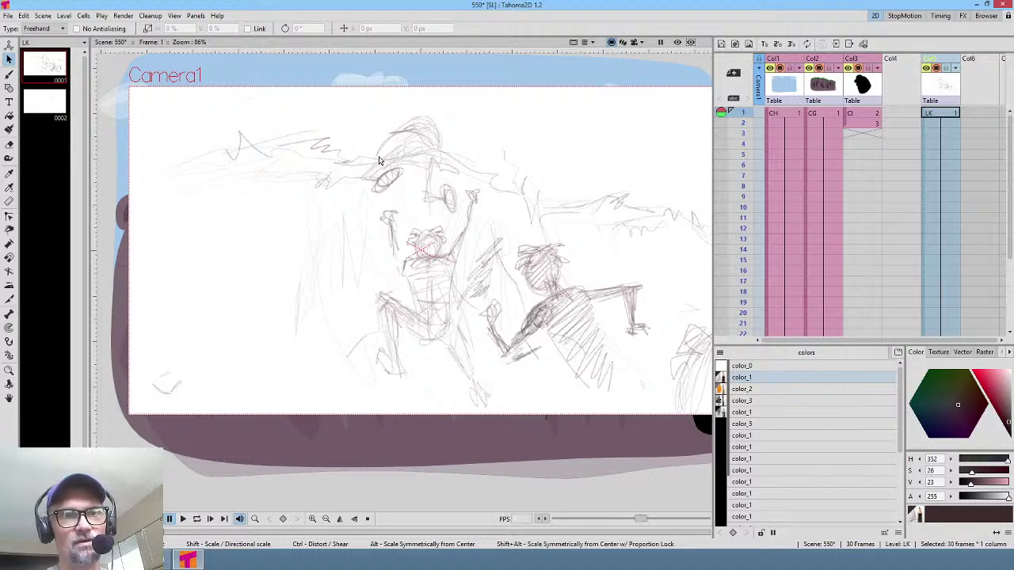
click(7, 15)
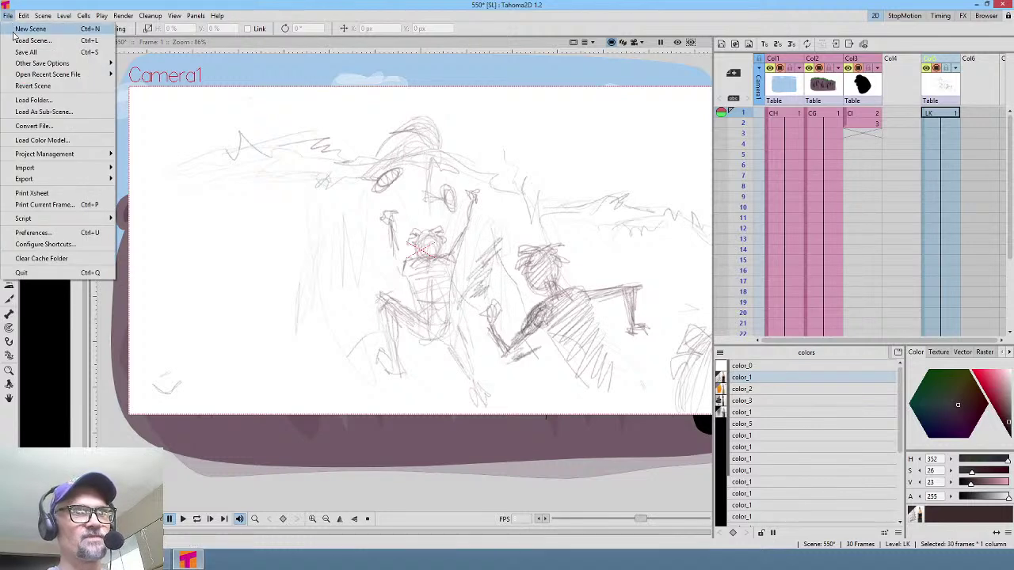
click(24, 52)
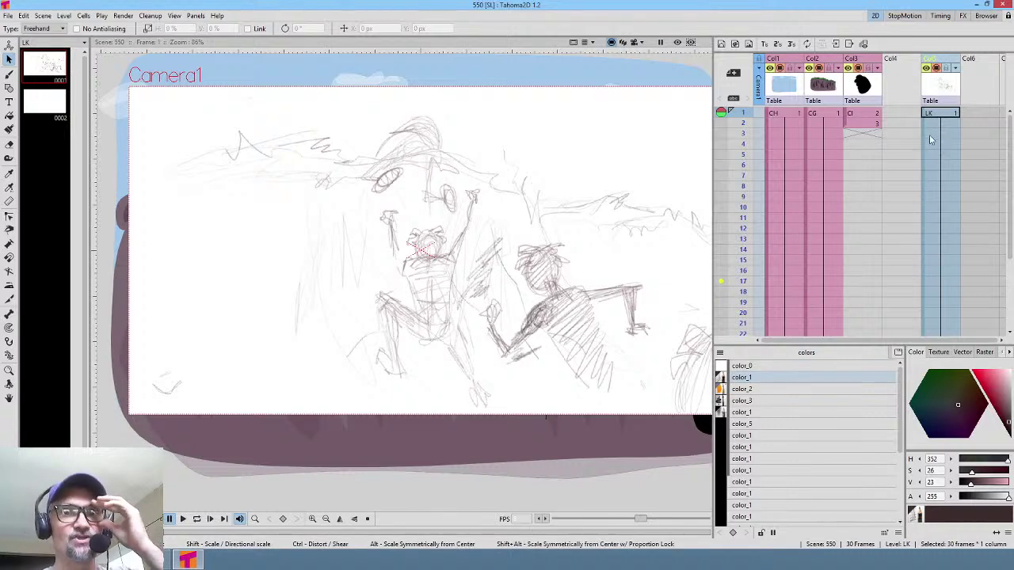
Step: Set the LK sketch column's opacity to 24 and switch to CI drawing 3 at frame 2
click(956, 72)
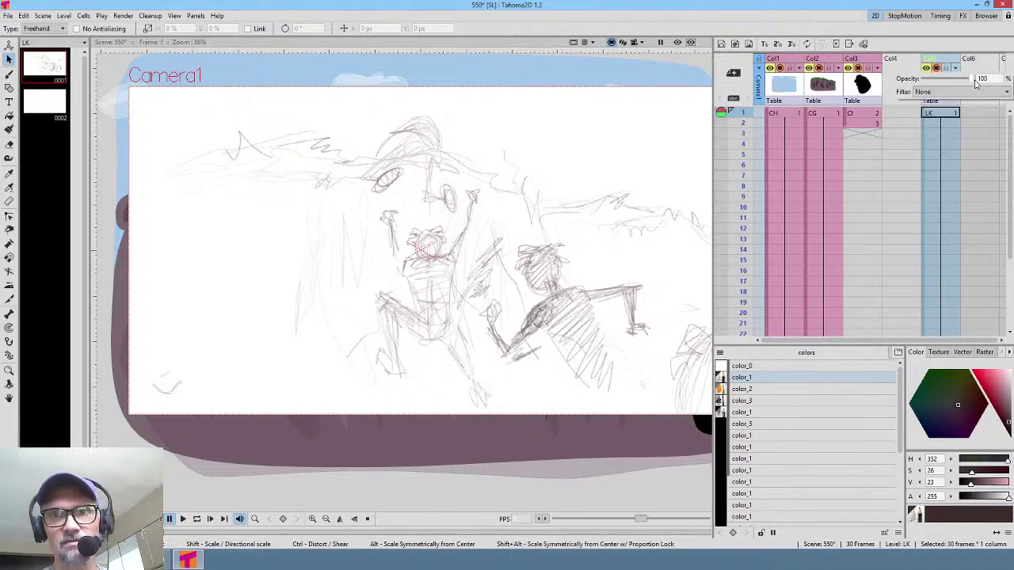
drag(971, 79, 939, 79)
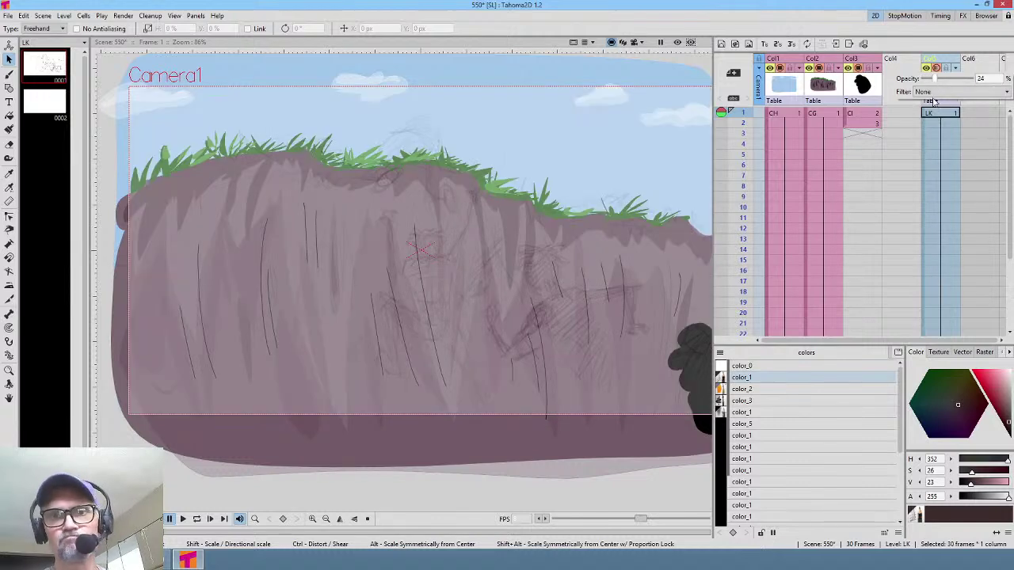
click(863, 123)
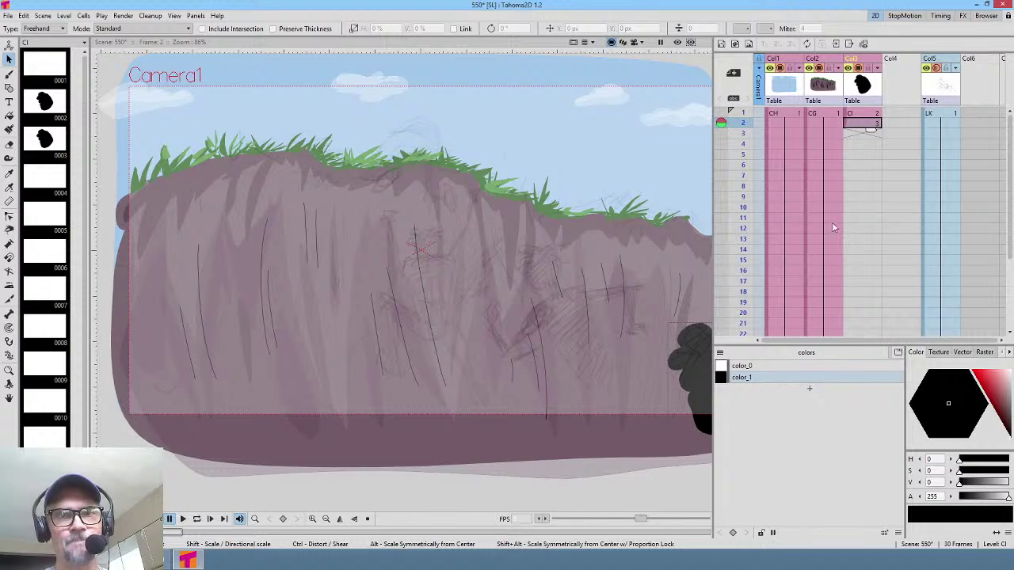
Step: Resize the black shape in CI drawing 3 to a smaller overall size, place it over the sketched figure's outstretched forearm, and save everything
drag(607, 333, 542, 303)
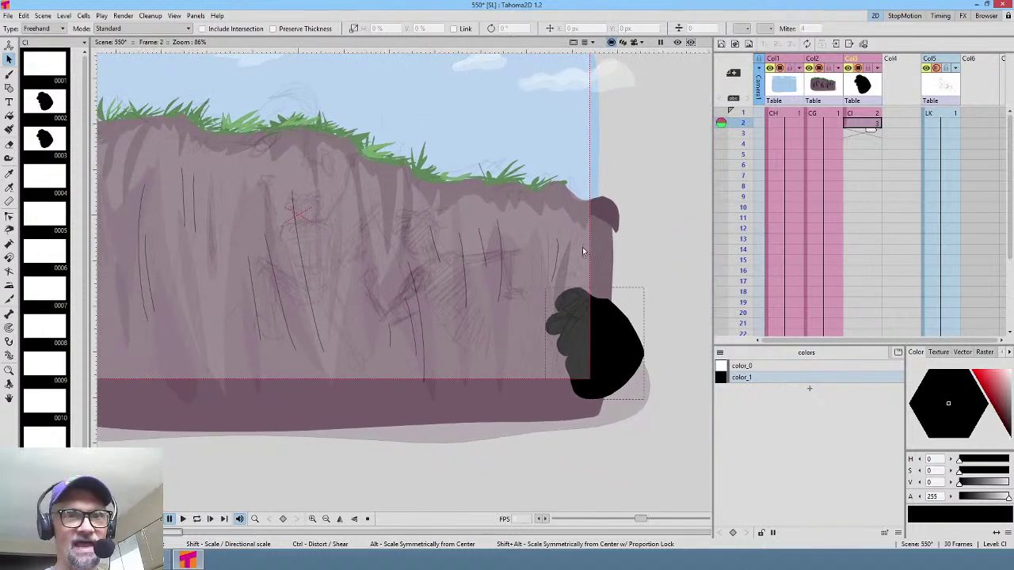
mouse_move(582, 248)
mouse_down()
mouse_move(474, 309)
mouse_move(541, 446)
mouse_move(662, 400)
mouse_move(638, 299)
mouse_move(592, 265)
mouse_move(642, 288)
mouse_move(583, 335)
mouse_move(521, 311)
mouse_move(621, 450)
mouse_move(590, 317)
mouse_up()
click(532, 321)
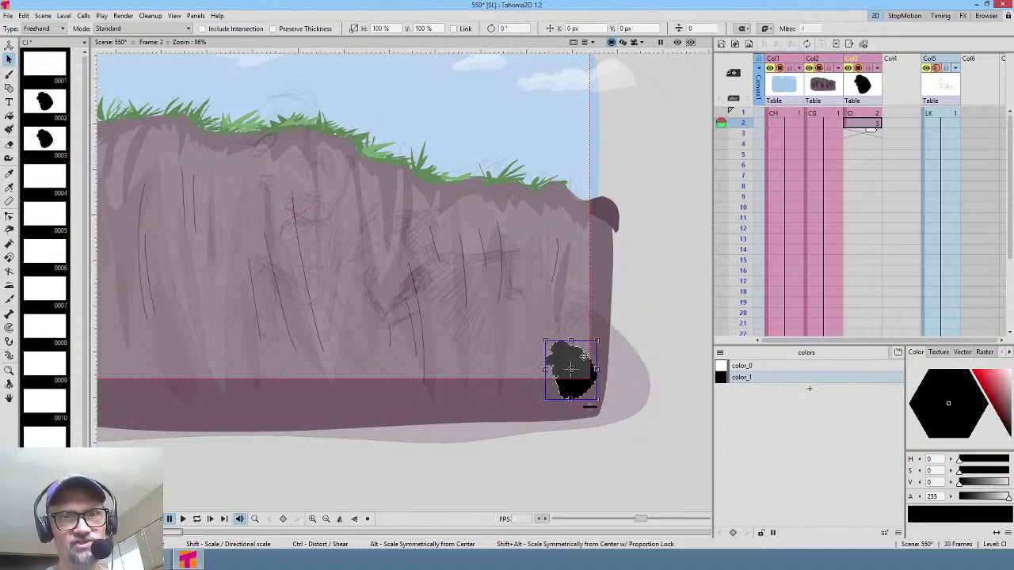
drag(583, 356, 538, 250)
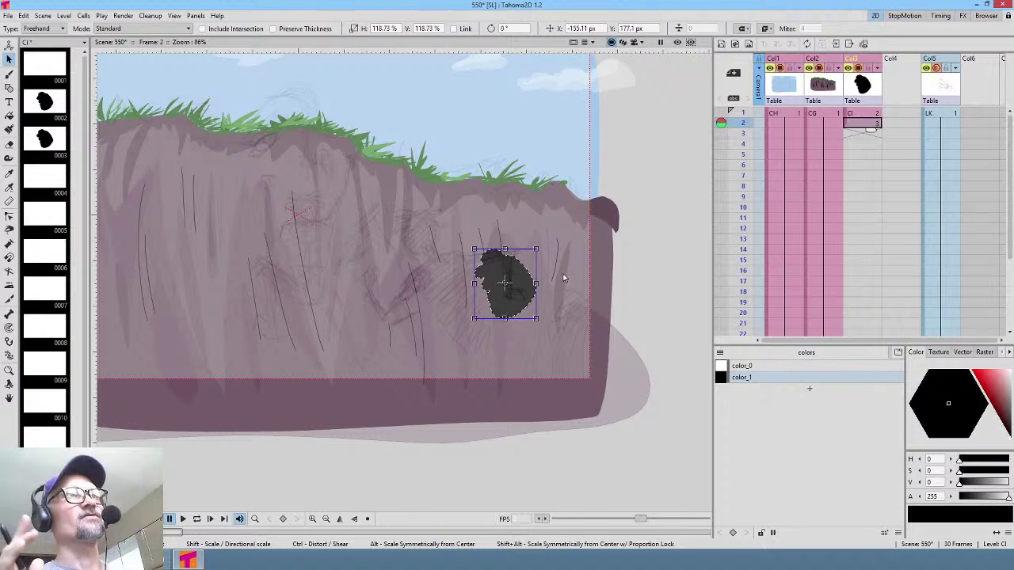
key(ctrl+s)
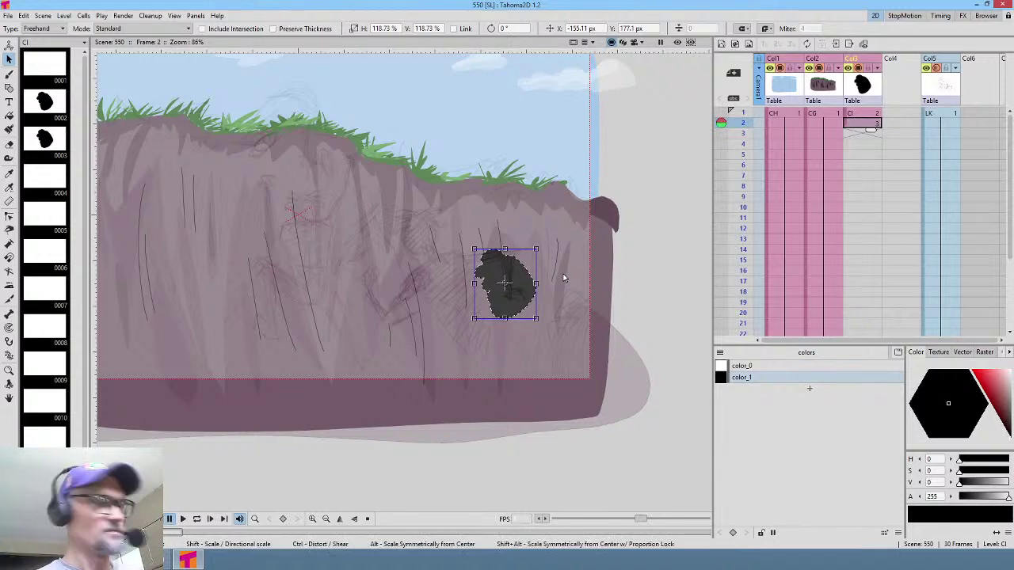
Step: Brush a filled, scalloped lobe onto the right side of the black shape in CI drawing 3 and touch up its upper notch
key(b)
middle_click(547, 262)
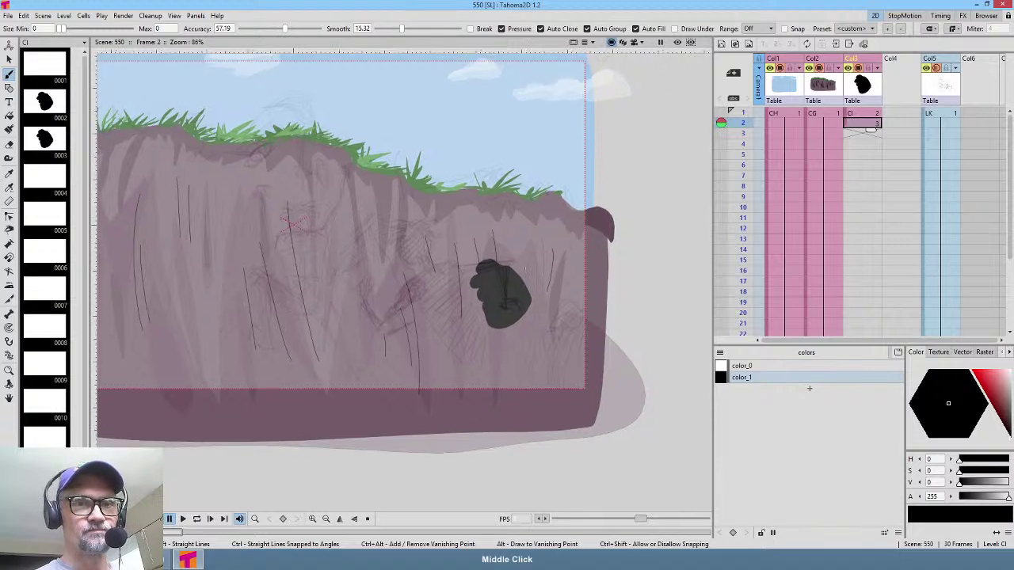
scroll(530, 237, up, 4)
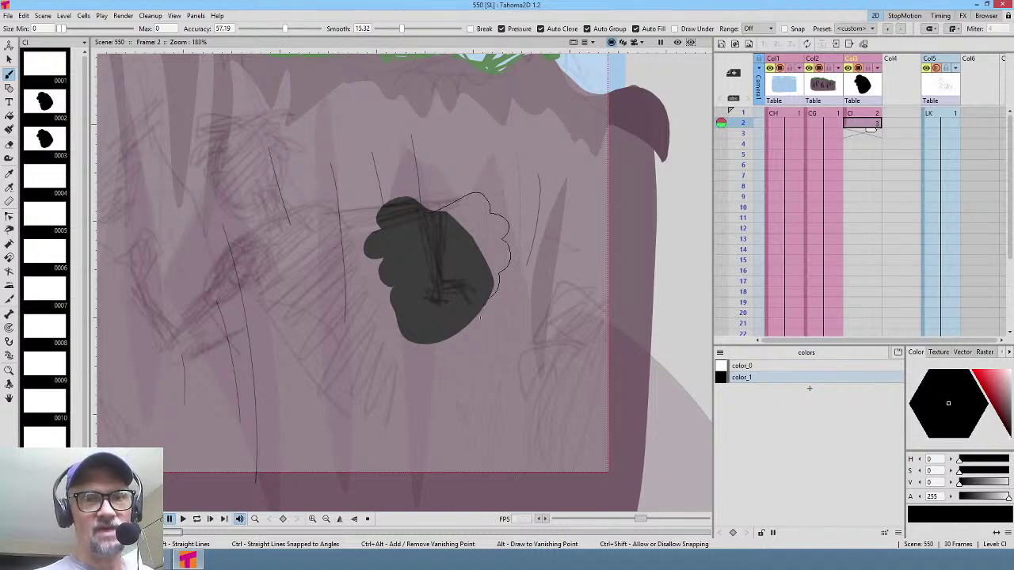
drag(443, 332, 446, 313)
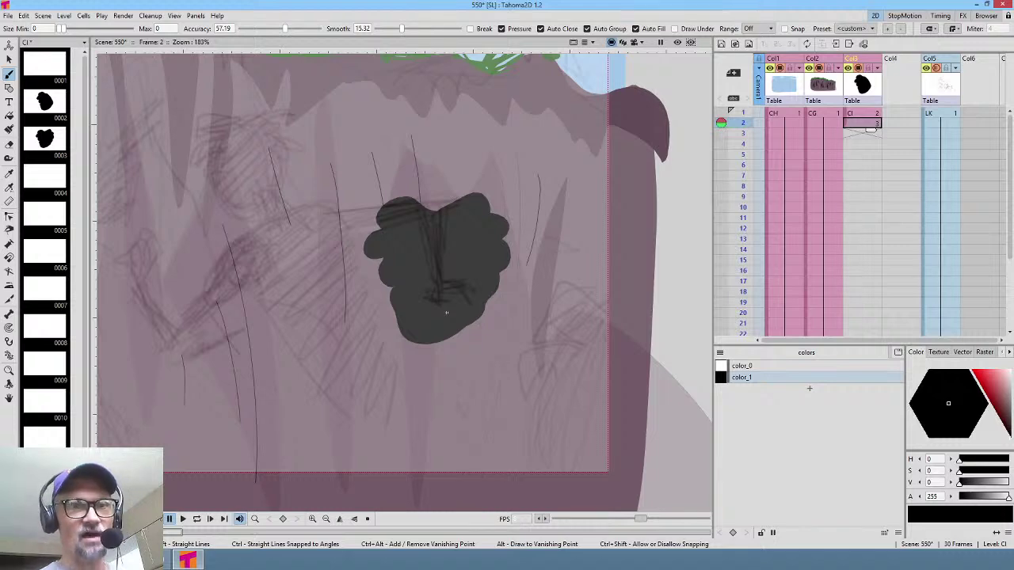
drag(409, 201, 443, 208)
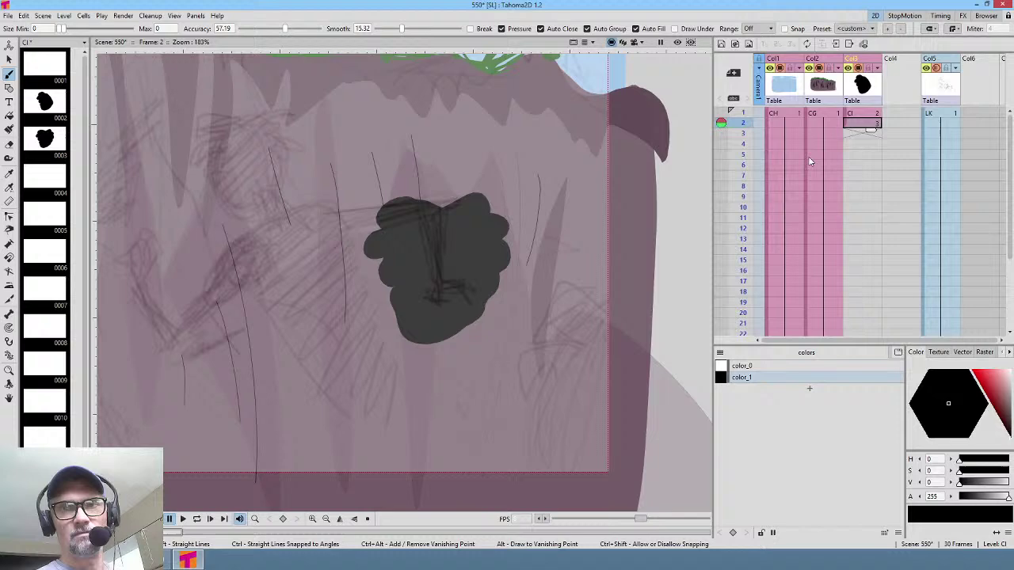
Step: Expose blank CI drawing 4 at frame 3 and compare the drawings at frames 1 to 3
click(42, 179)
mouse_move(41, 178)
mouse_down()
mouse_move(833, 175)
mouse_move(860, 139)
mouse_up()
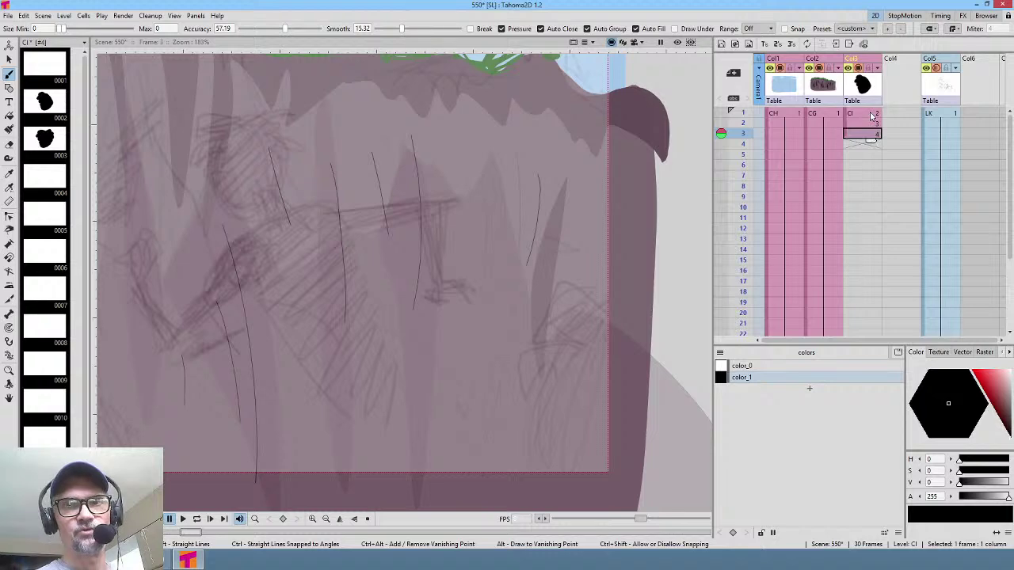
scroll(496, 168, down, 2)
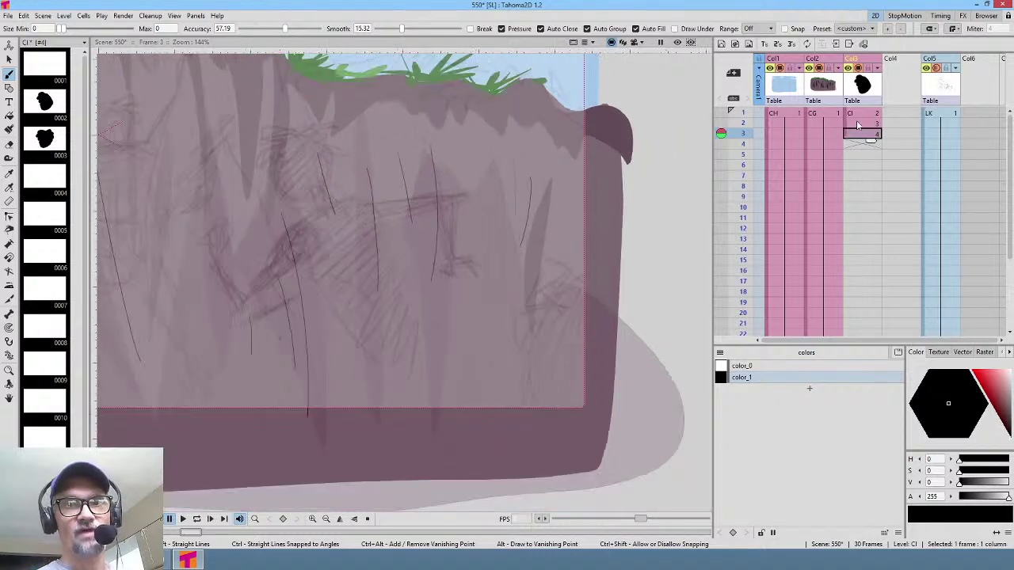
click(869, 116)
click(865, 126)
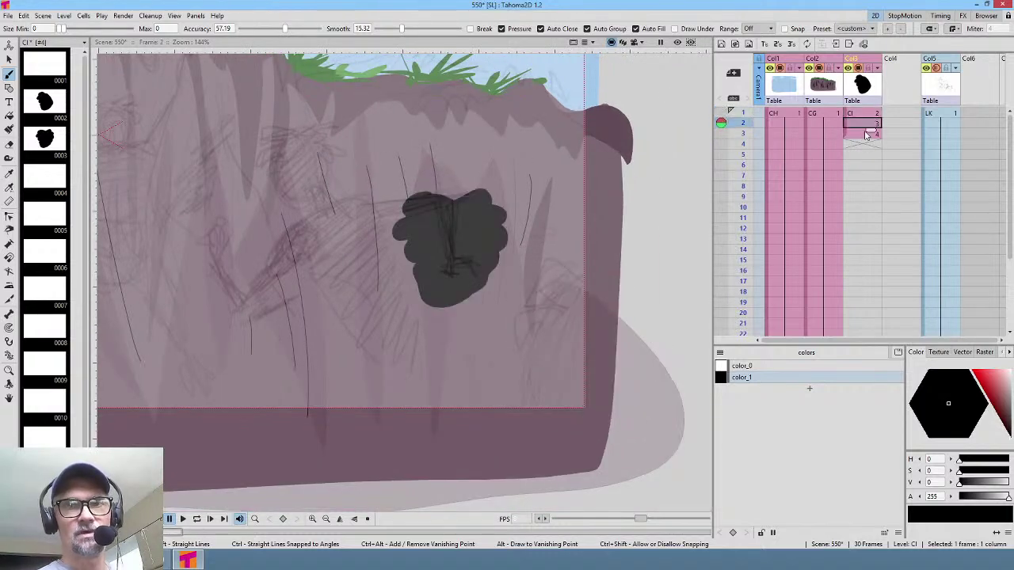
click(867, 135)
Step: Copy all parts of the black shape from CI drawing 3 and paste them into blank drawing 4
click(868, 124)
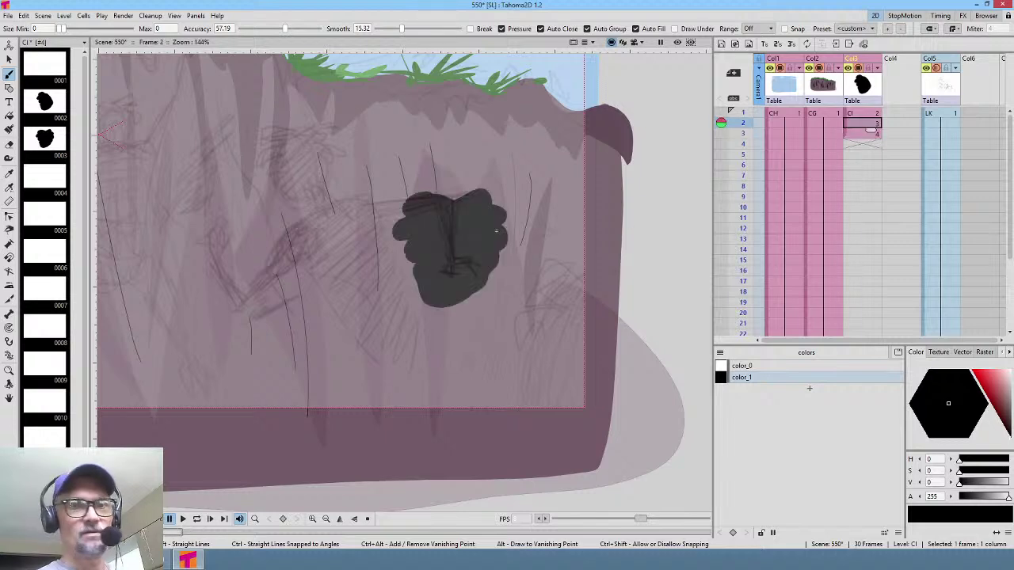
key(s)
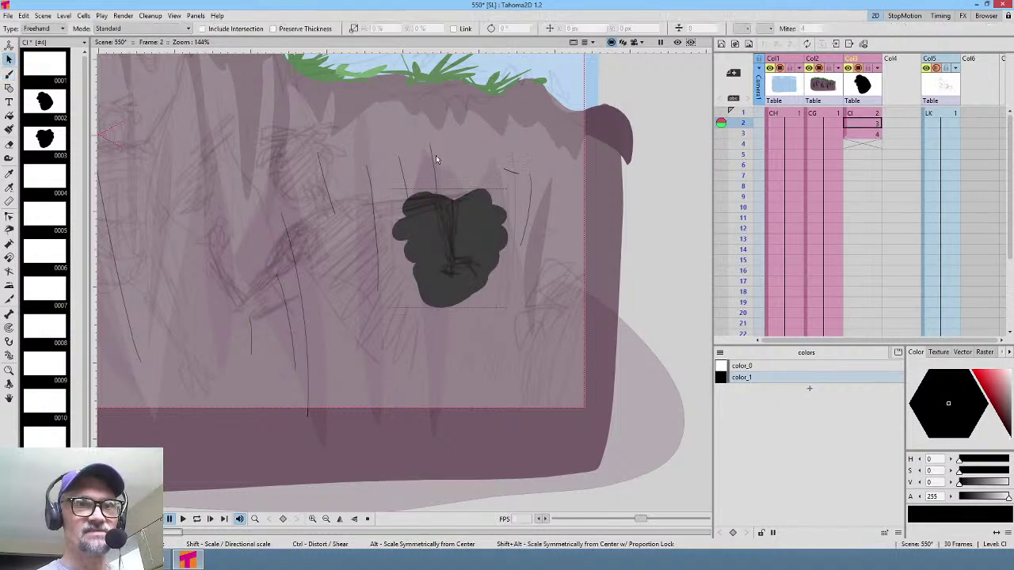
mouse_move(436, 155)
mouse_down()
mouse_move(388, 334)
mouse_move(547, 312)
mouse_move(544, 178)
mouse_move(484, 169)
mouse_up()
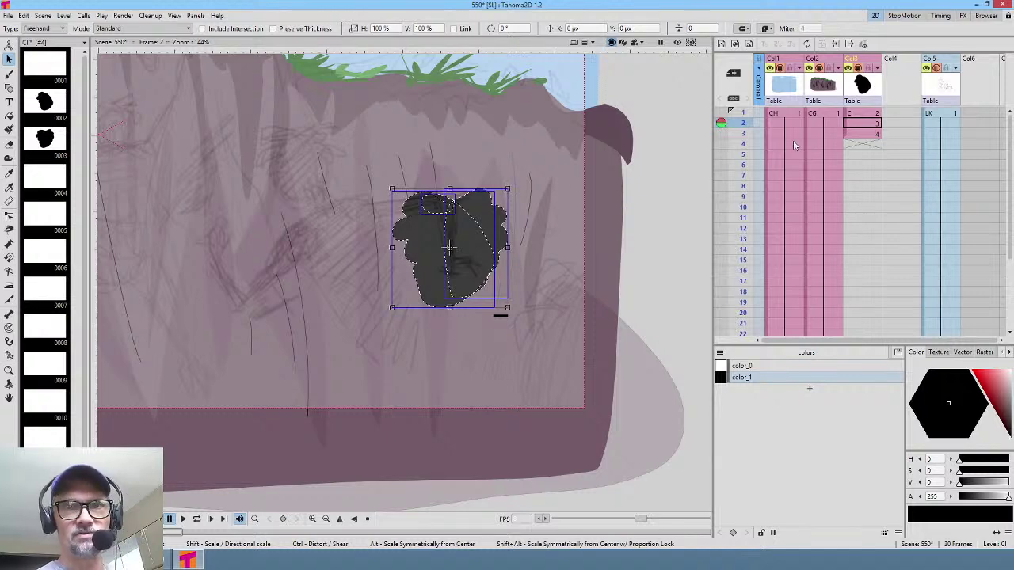
click(855, 135)
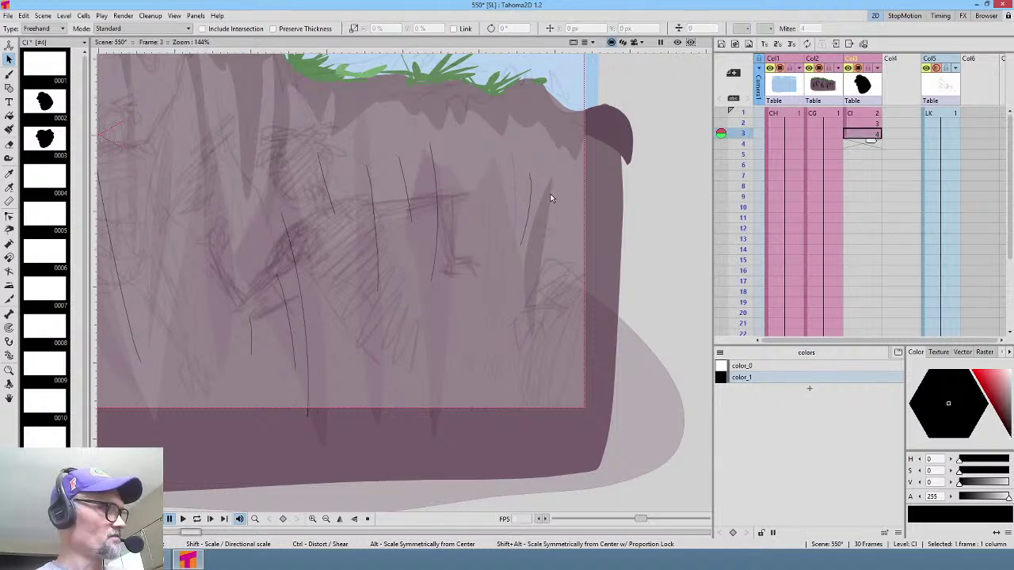
key(ctrl+v)
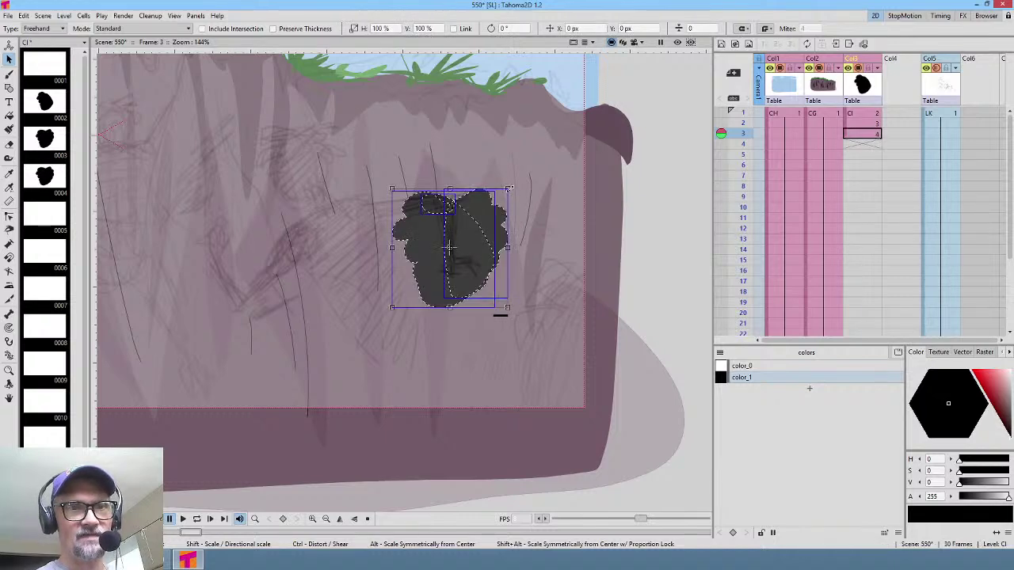
Step: Shrink the black shape in CI drawing 4, rotate it about 16°, and place it over the running figure's sketched head
drag(509, 189, 478, 184)
drag(438, 258, 321, 168)
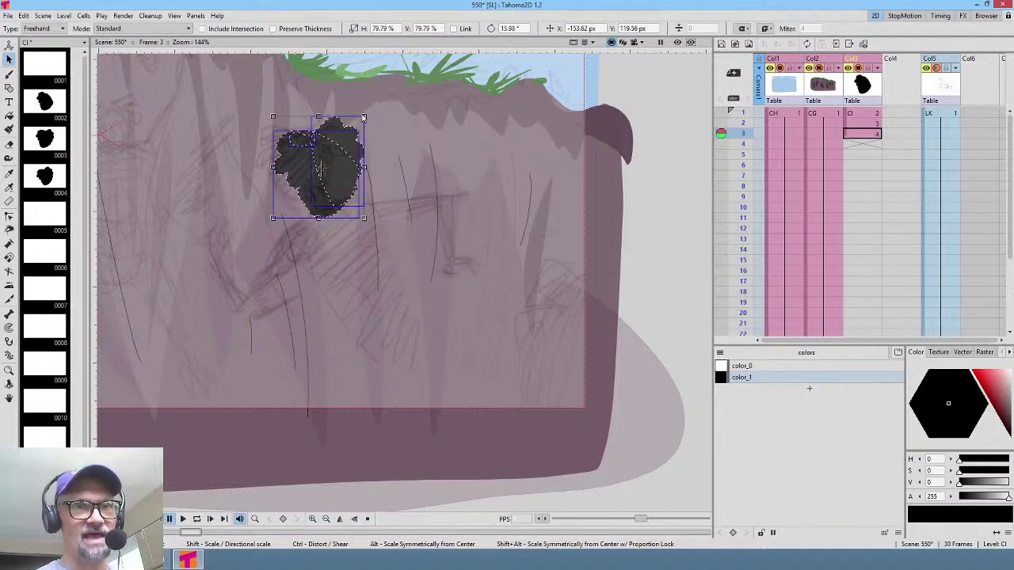
drag(364, 117, 353, 127)
click(335, 182)
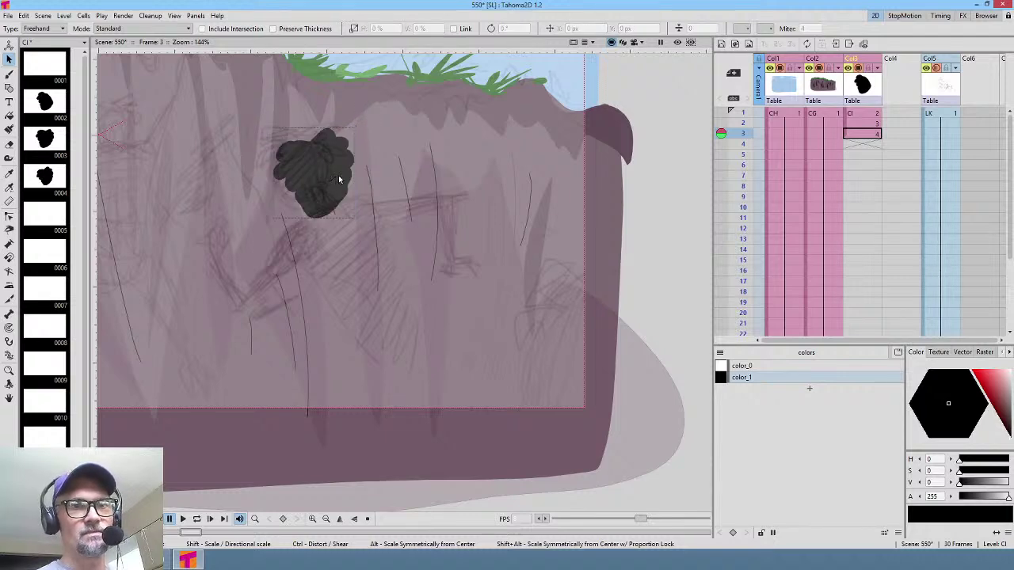
Step: Extend CI drawing 2 to hold over frames 1 and 2, shifting drawings 3 and 4 down one frame, and save everything
scroll(452, 222, down, 3)
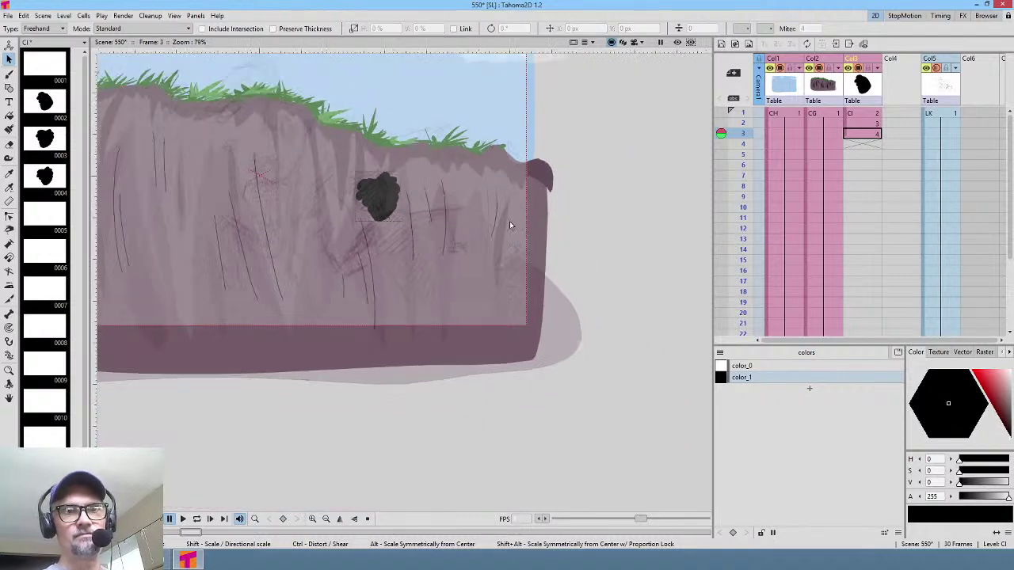
click(743, 117)
drag(743, 120, 743, 141)
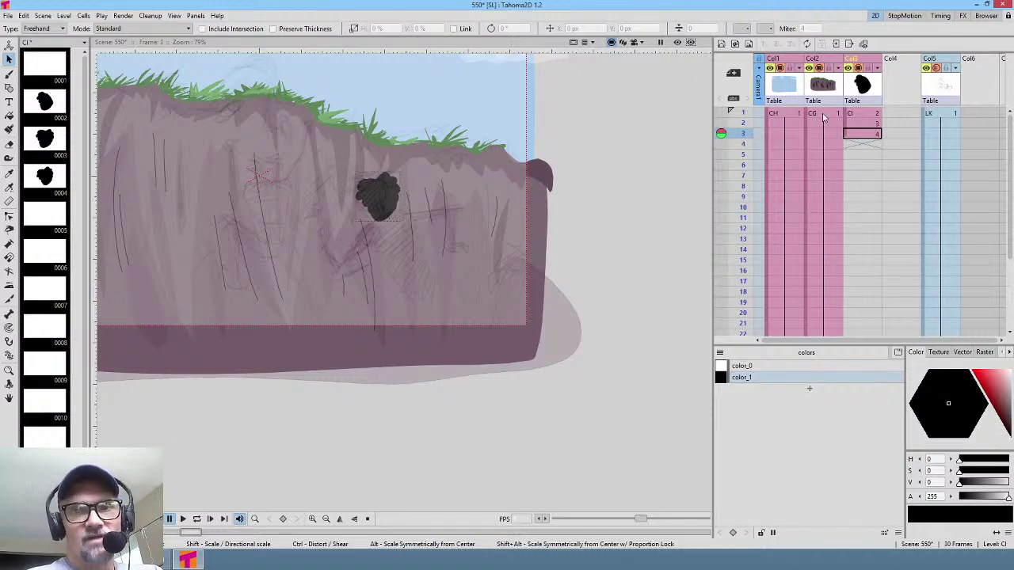
click(868, 114)
drag(874, 123, 873, 133)
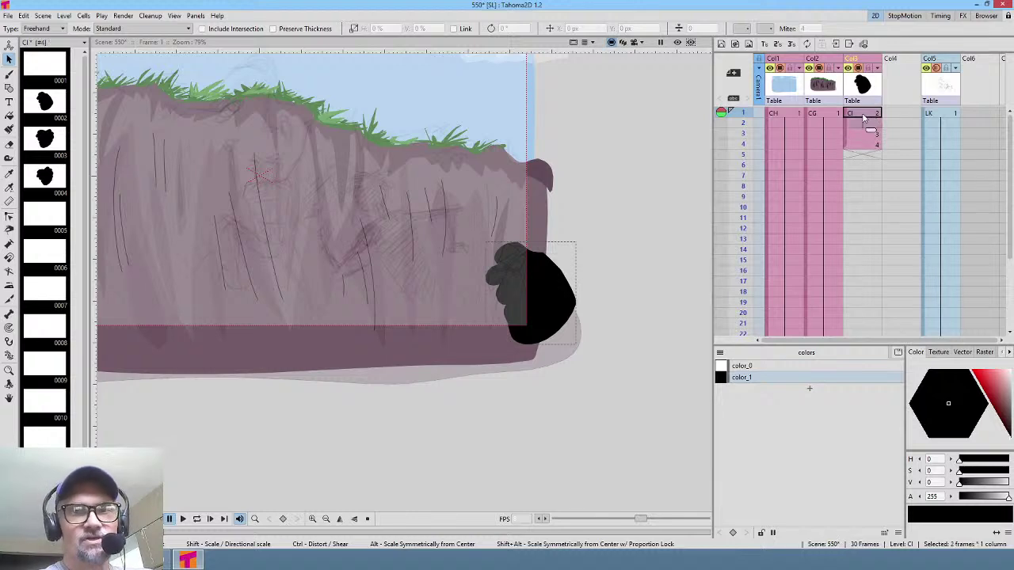
click(864, 118)
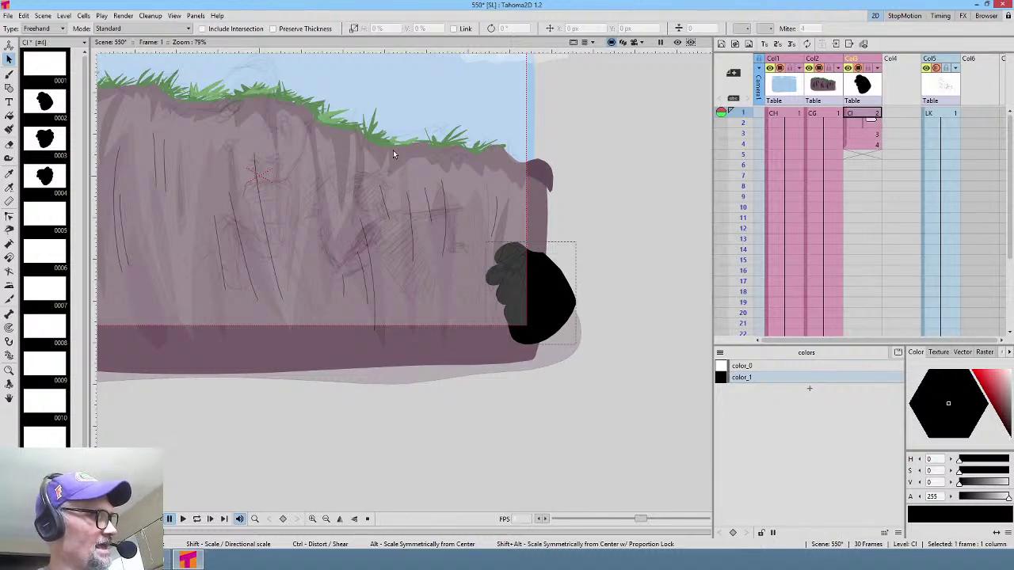
key(ctrl+s)
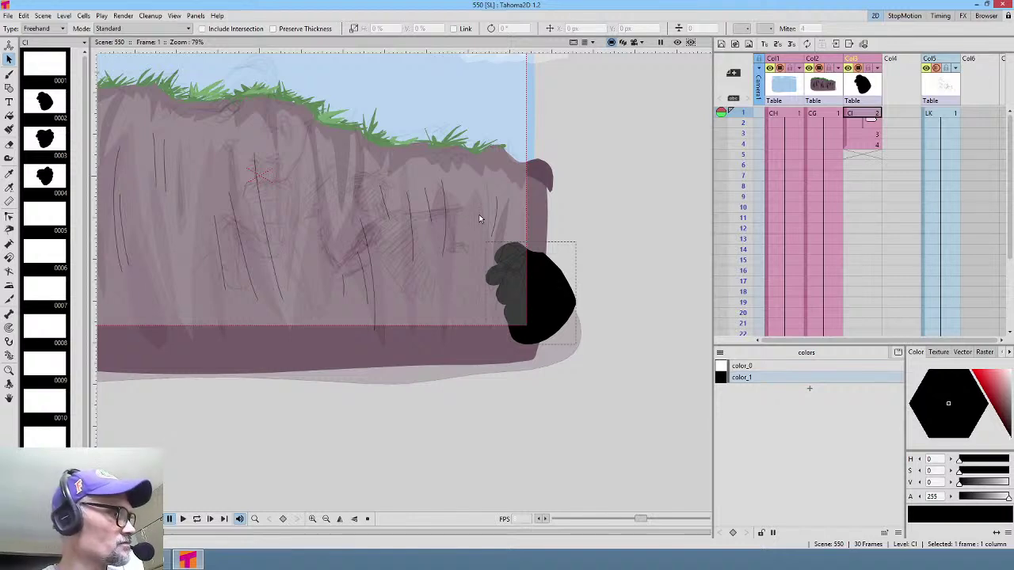
Step: Step frame by frame from frame 1 to frame 7 to check the black shape's positions along the CI column
key(Down)
key(Down)
key(Down)
key(Down)
key(Down)
key(Down)
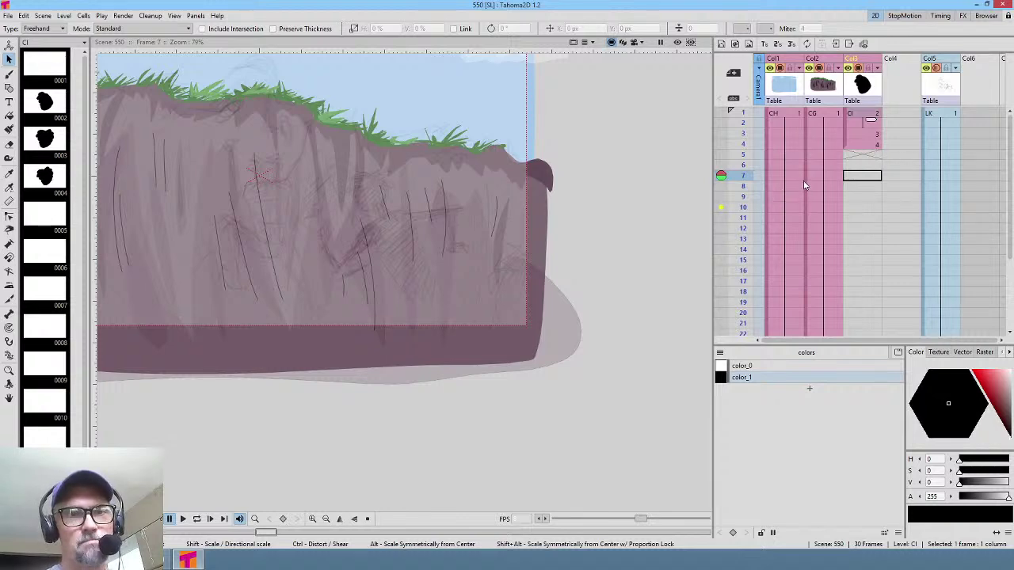
Step: Add CI drawing 5 and drawings 6 through 14 to the CI column, filling frames 5 to 14
click(44, 210)
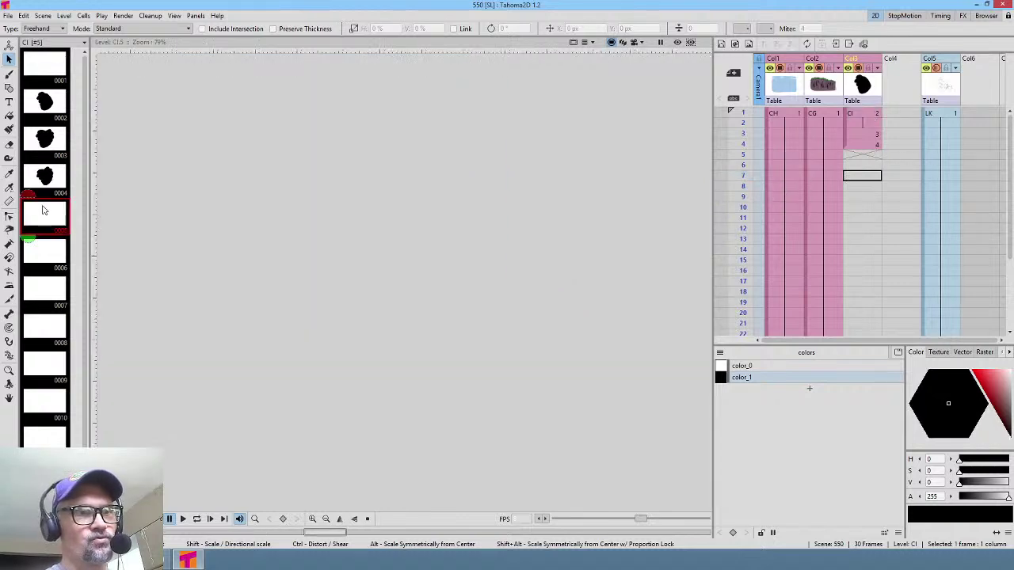
drag(45, 219, 844, 173)
click(46, 253)
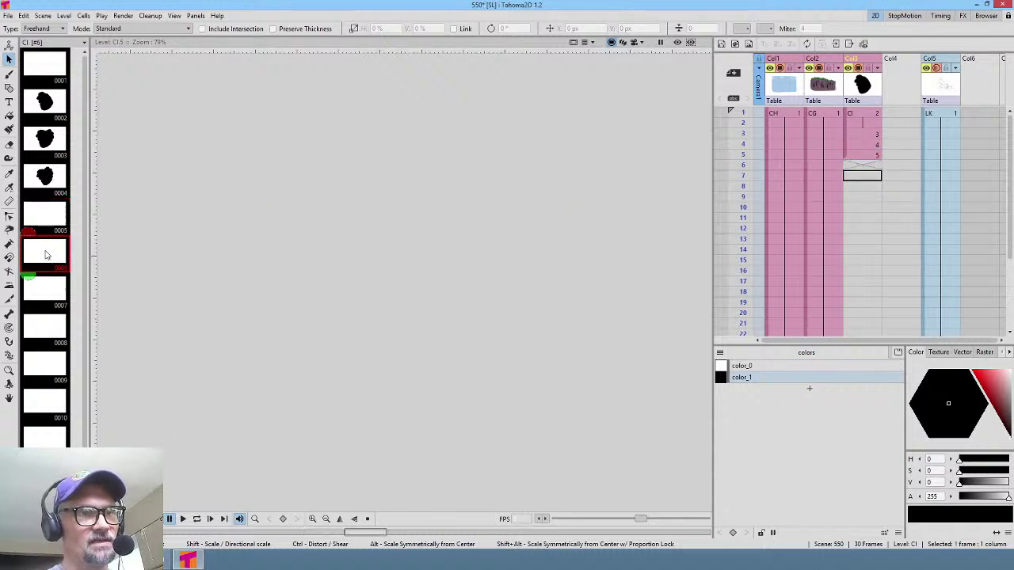
scroll(53, 372, down, 2)
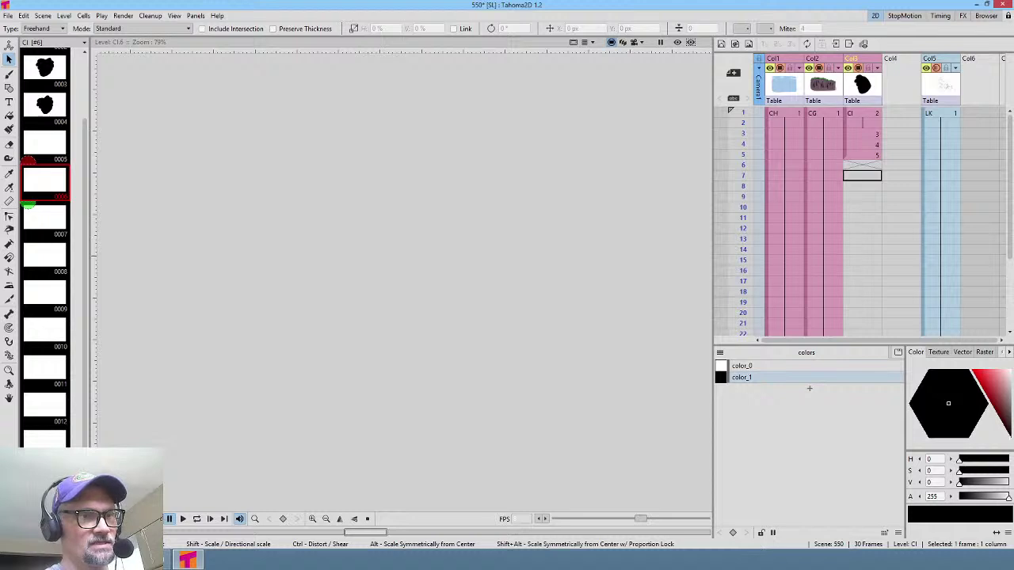
shift+click(43, 333)
scroll(47, 333, up, 2)
drag(38, 251, 845, 165)
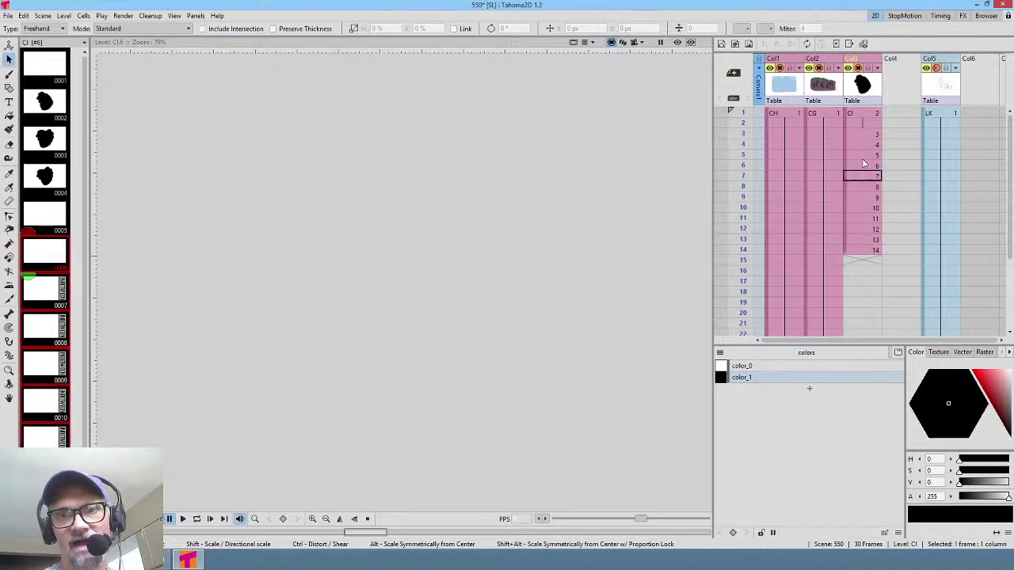
Step: Step back and forth through the first eight frames to examine the black shape's path against the rough layout sketch
click(864, 155)
click(864, 144)
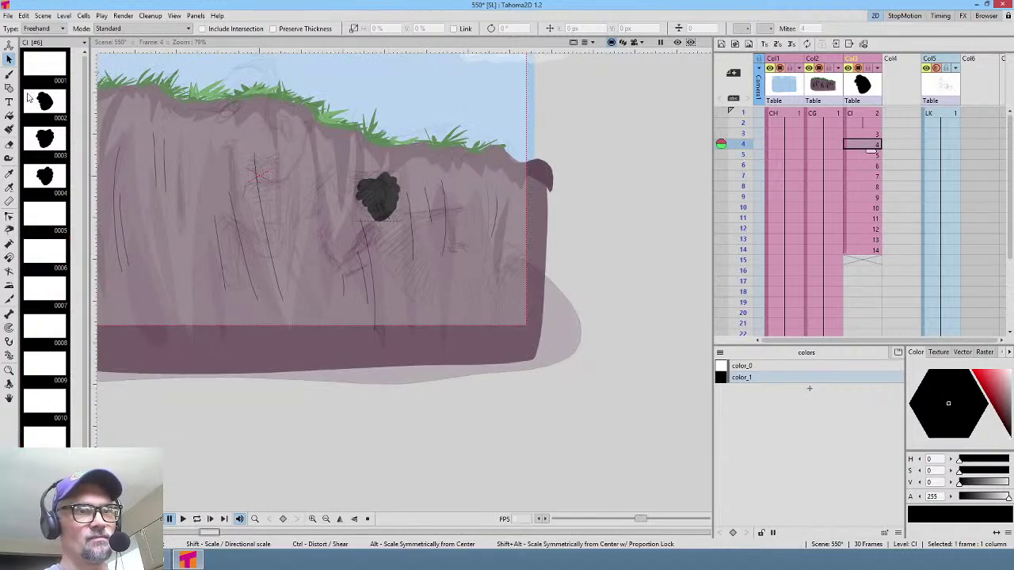
scroll(385, 191, up, 5)
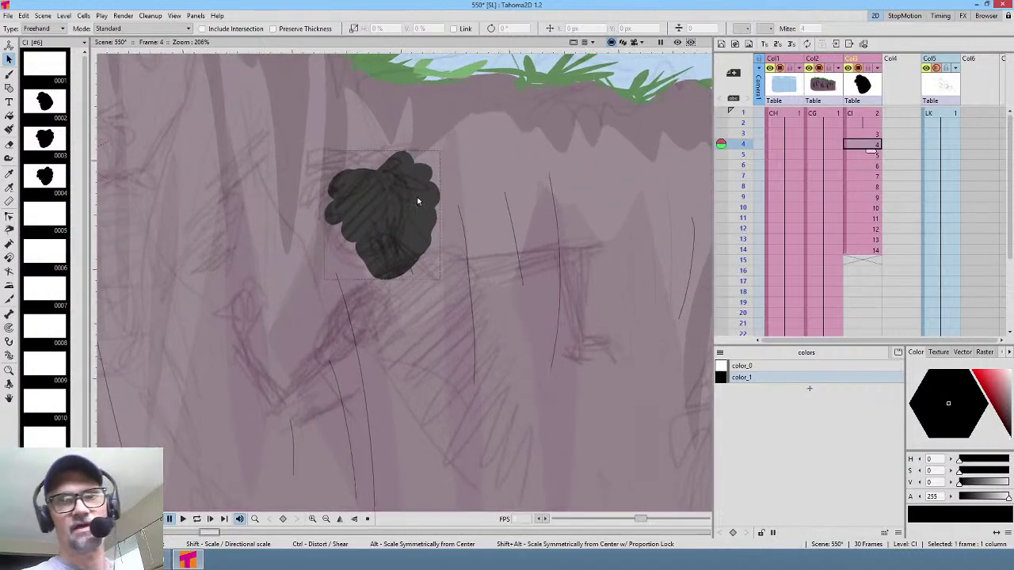
scroll(473, 209, down, 1)
scroll(476, 212, down, 2)
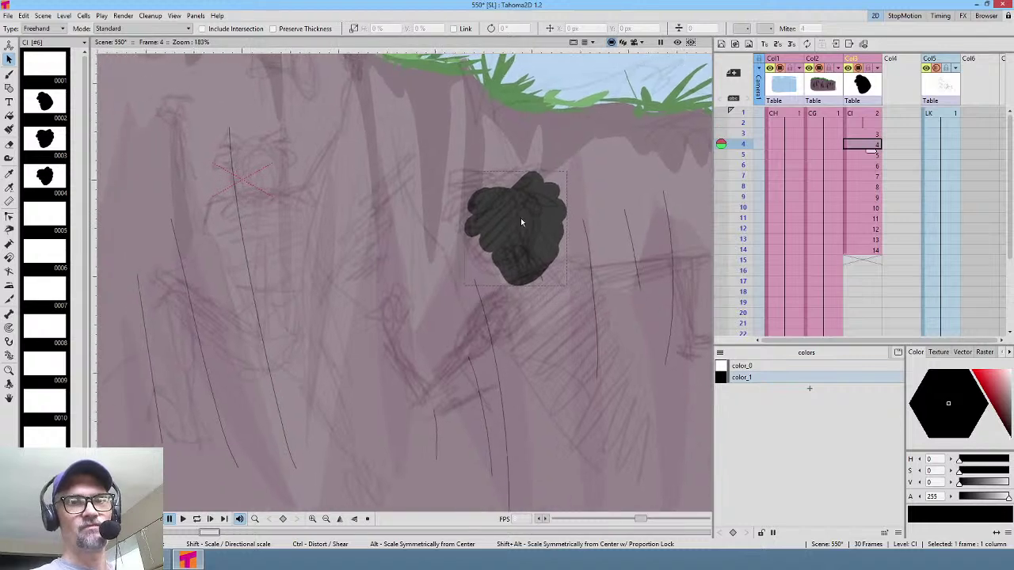
drag(485, 260, 434, 278)
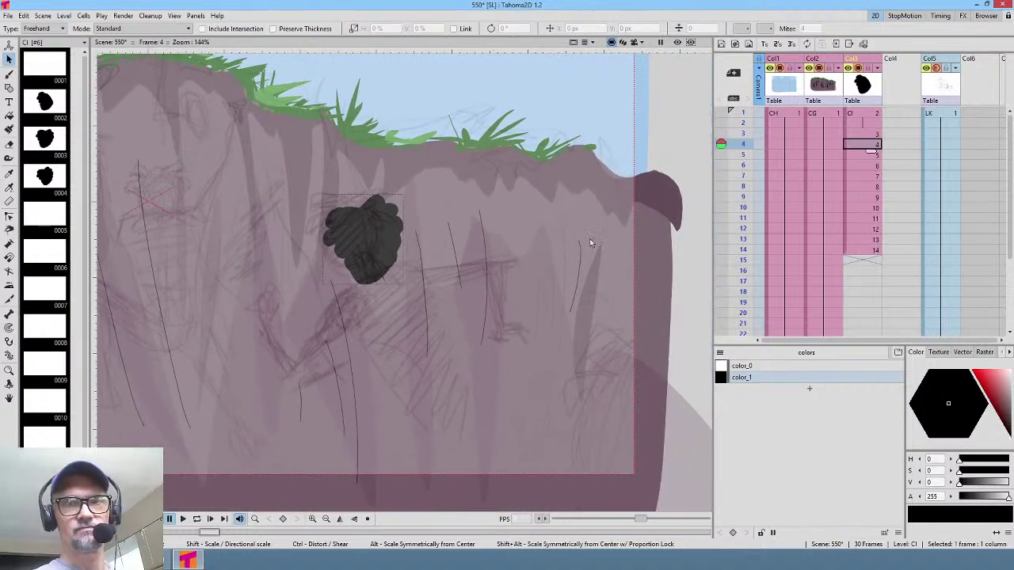
key(Up)
key(Up)
key(Up)
key(Down)
key(Down)
key(Down)
key(Down)
key(Down)
key(Down)
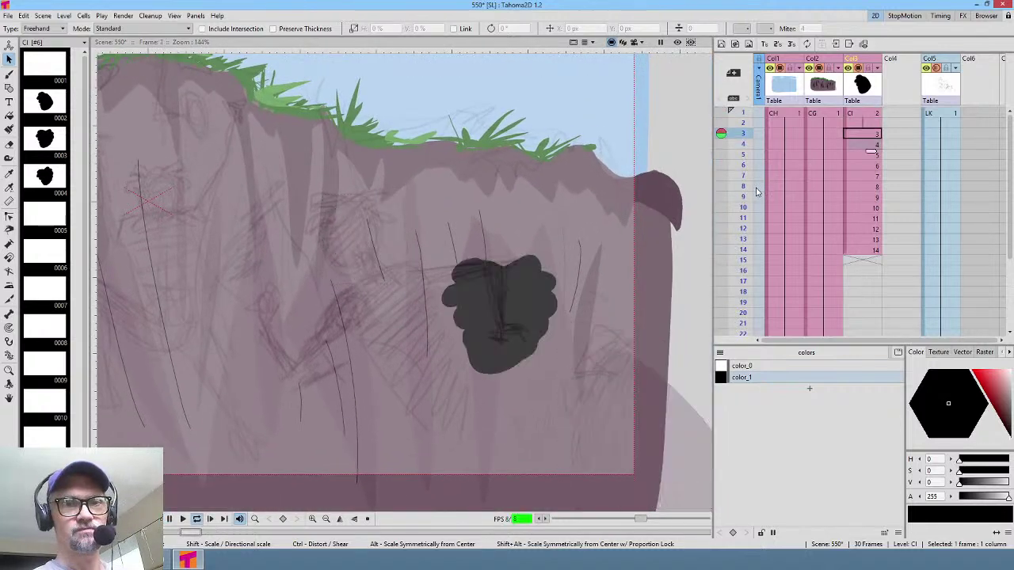
click(867, 187)
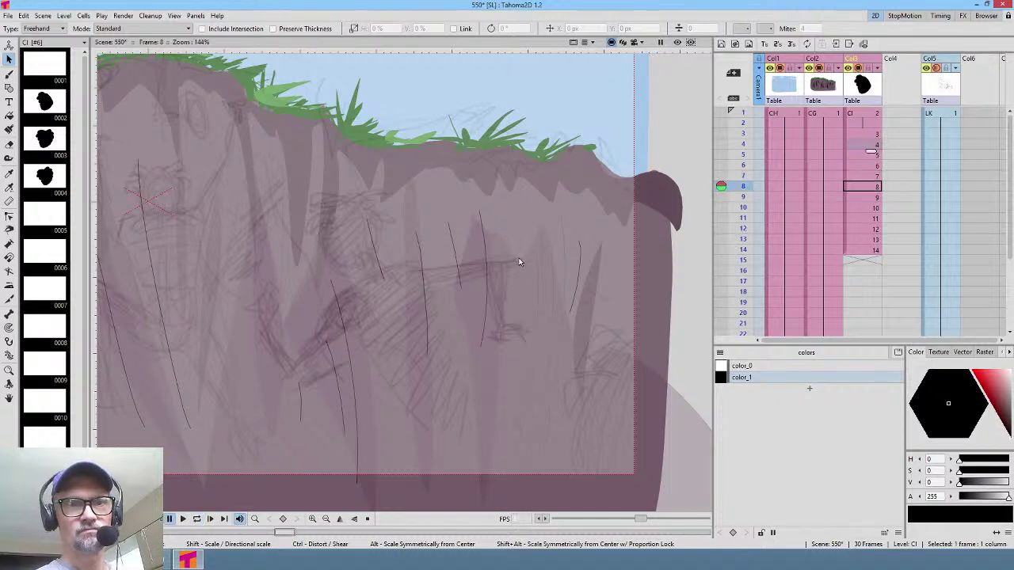
scroll(517, 261, down, 1)
click(871, 135)
click(866, 145)
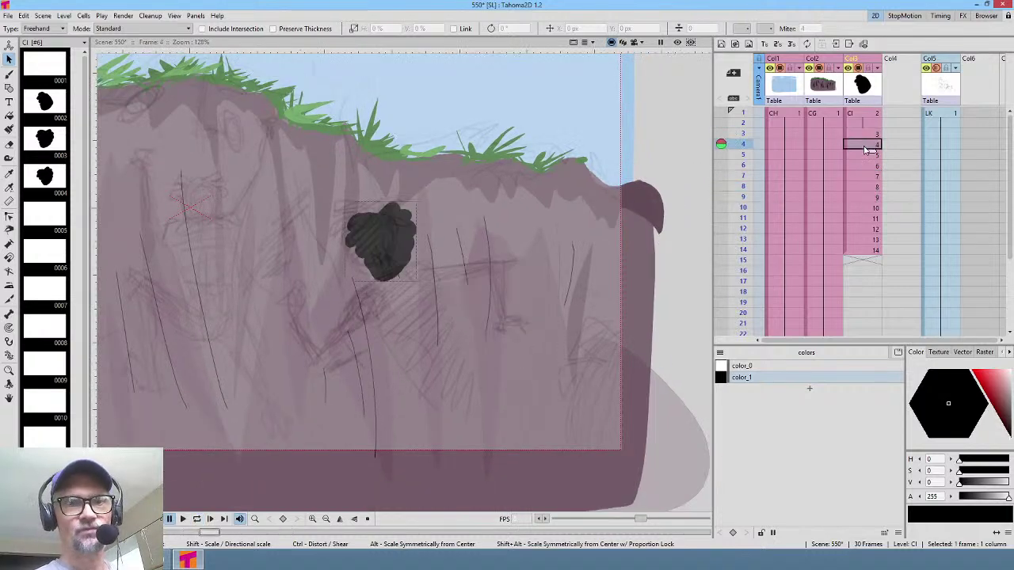
click(859, 155)
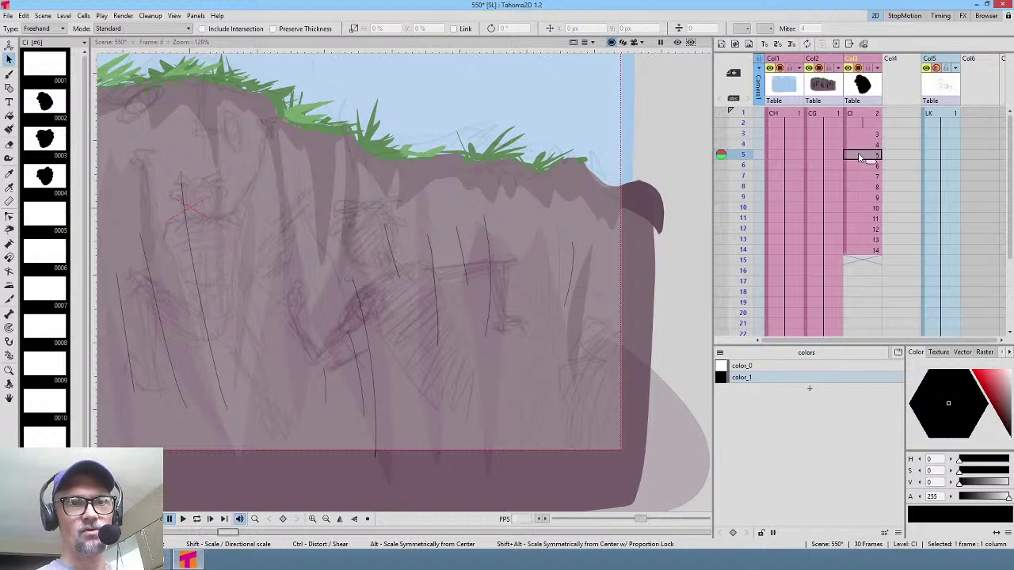
Step: Copy the whole black shape from CI drawing 4 into drawing 5, scale it to 91.31%, and move it about -132 px, 17 px
click(863, 145)
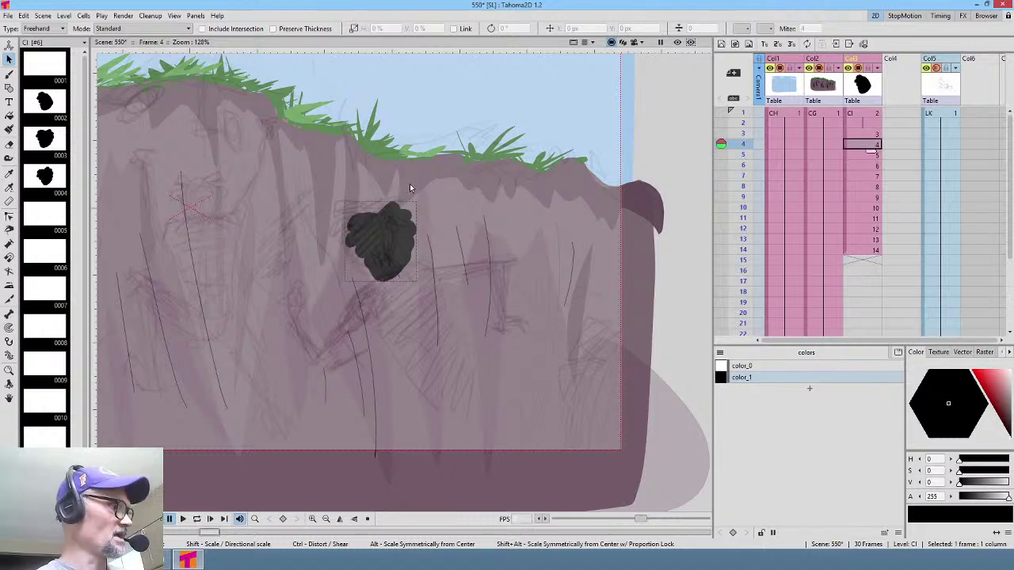
mouse_move(400, 171)
mouse_down()
mouse_move(351, 187)
mouse_move(504, 246)
mouse_move(382, 146)
mouse_move(400, 169)
mouse_up()
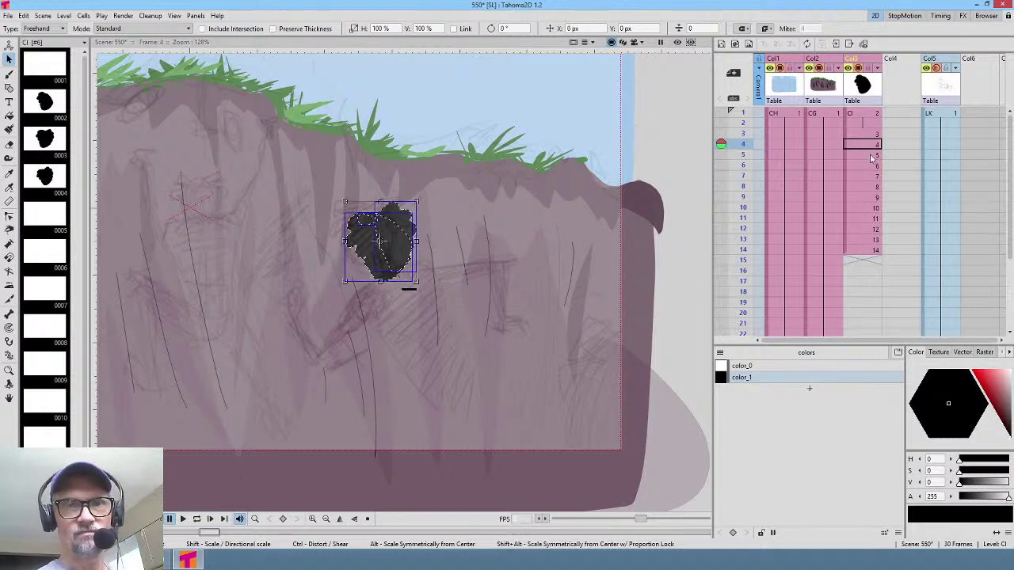
key(Down)
key(ctrl+v)
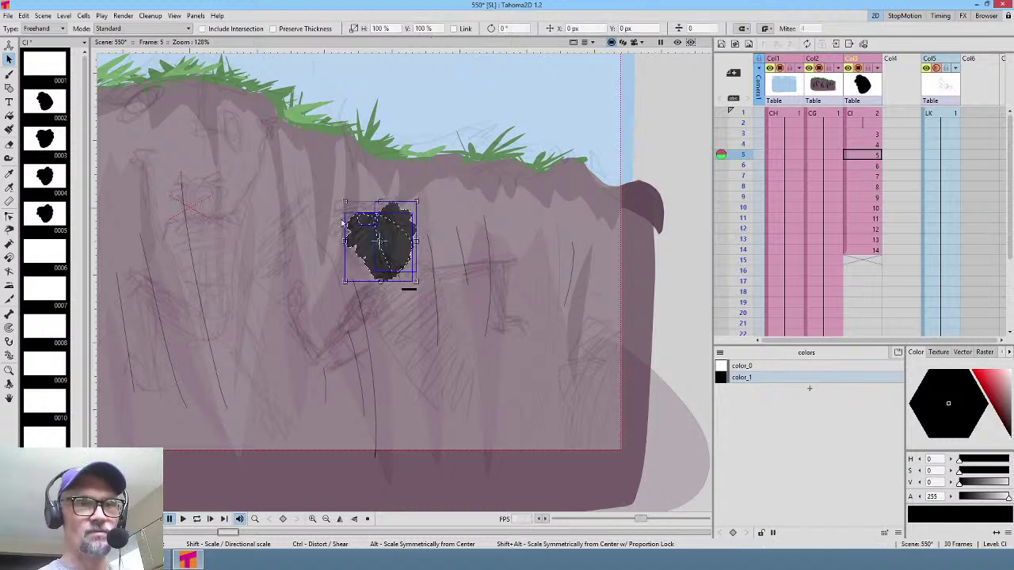
drag(416, 202, 306, 222)
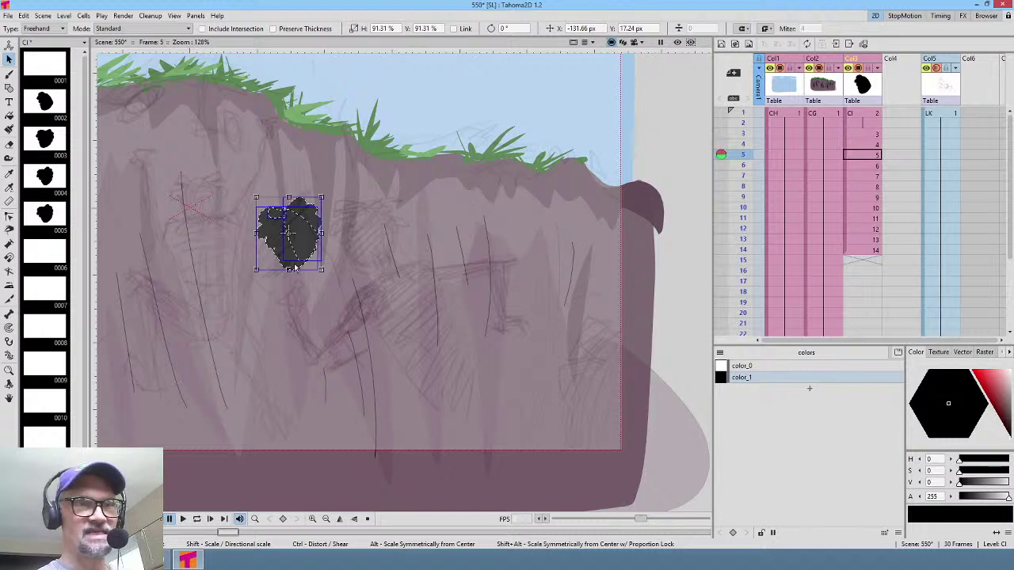
Step: Paste the black shape into CI drawing 6, scale it to 76.78%, rotate it -12.49°, and place it over the sketched front-facing head
click(869, 165)
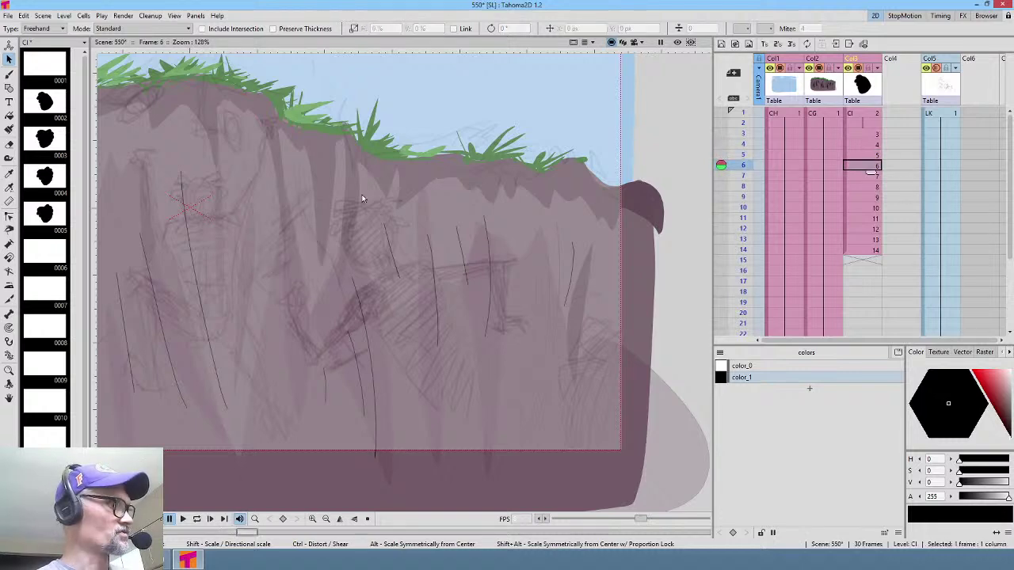
key(ctrl+v)
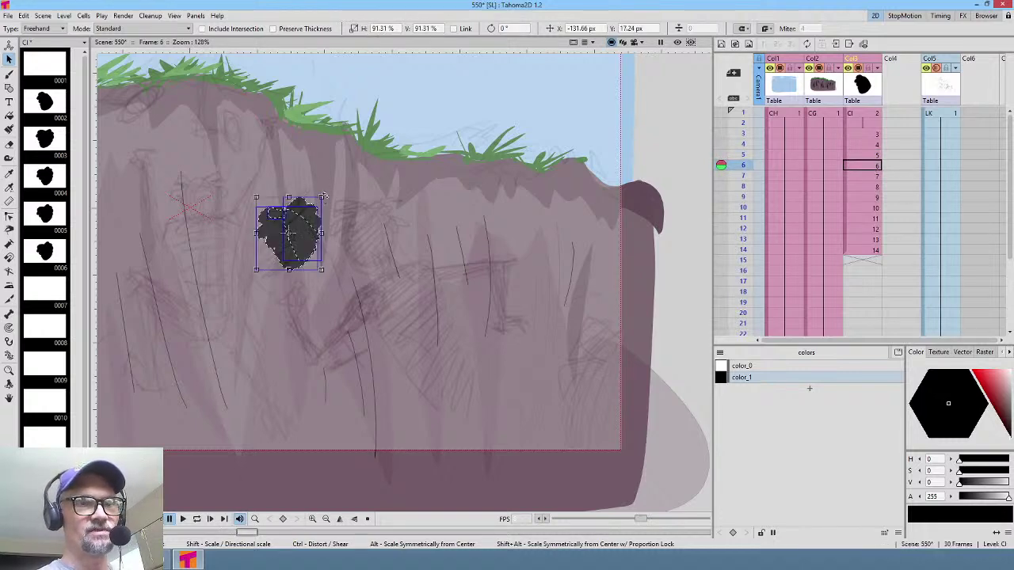
drag(325, 194, 222, 177)
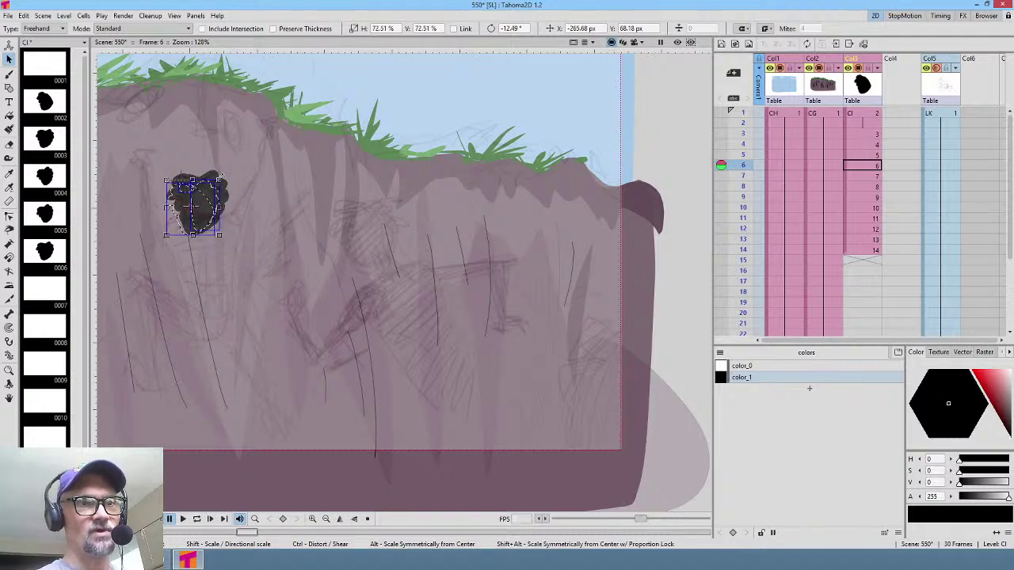
scroll(230, 222, up, 1)
scroll(232, 221, up, 2)
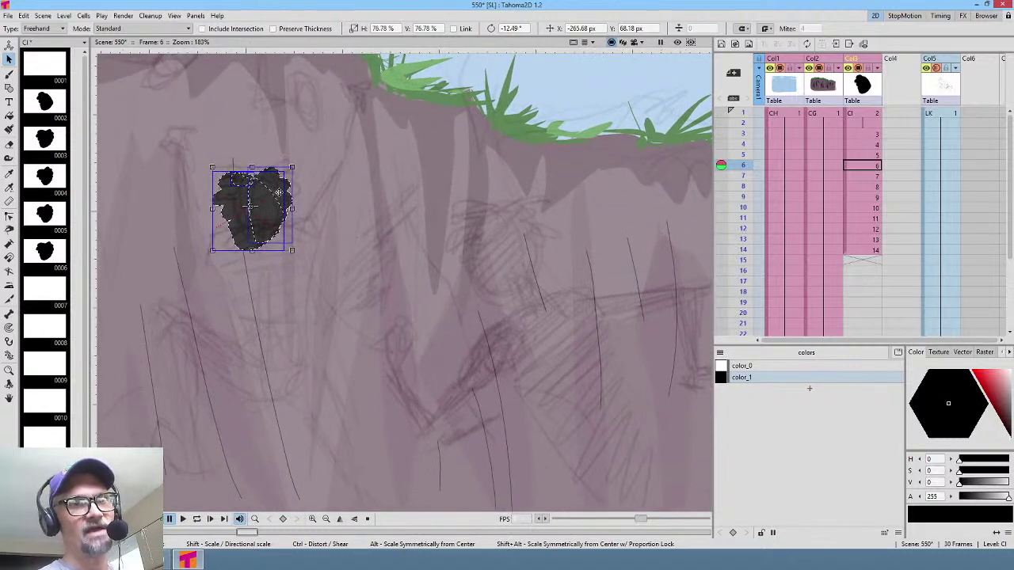
drag(272, 194, 271, 195)
scroll(271, 195, up, 3)
scroll(270, 194, up, 1)
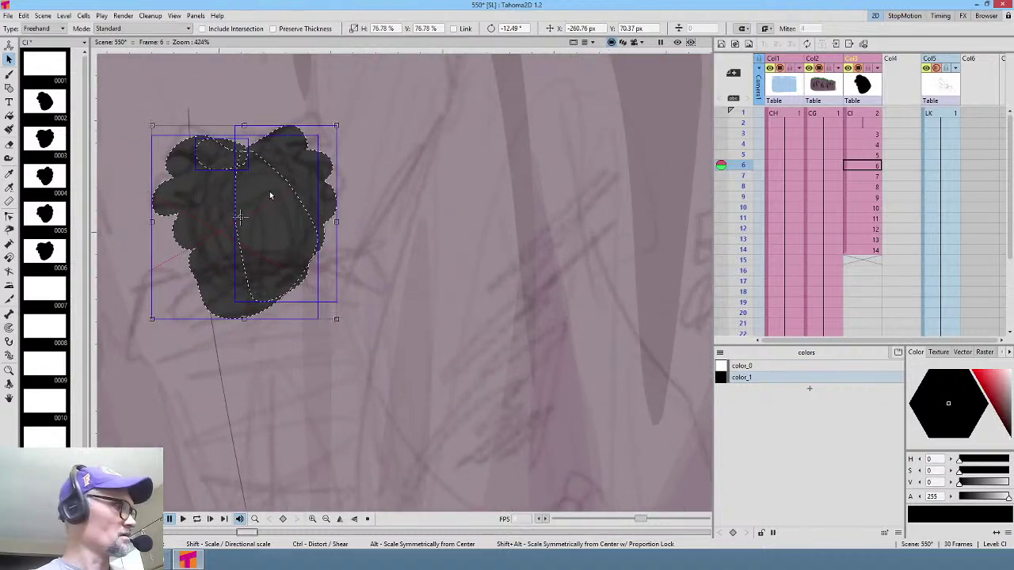
Step: Reshape the black shape in CI drawing 6 with Brush strokes, adding bumps along its top and sides and filling out its lower edge
key(b)
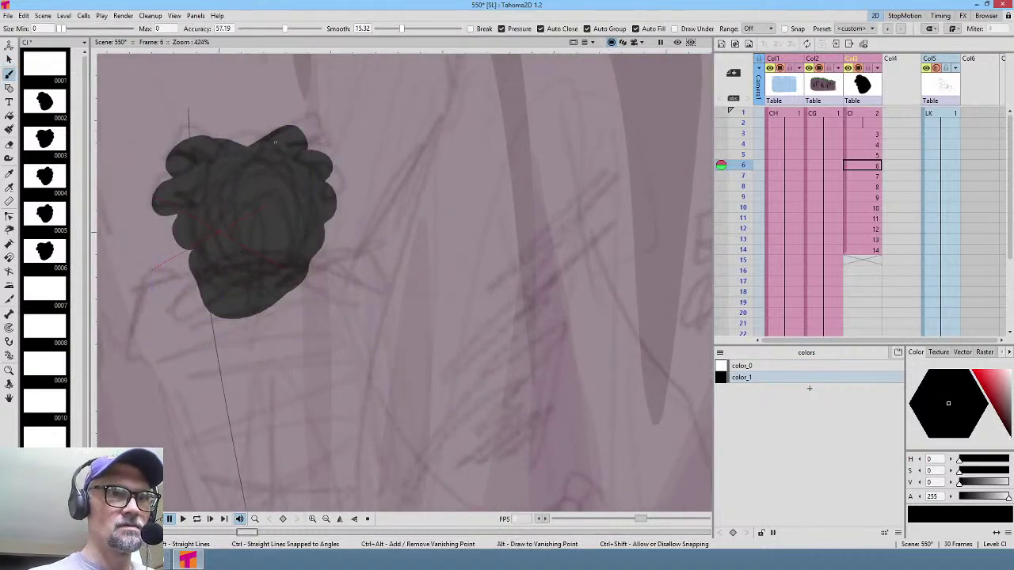
drag(266, 146, 304, 130)
drag(320, 166, 326, 164)
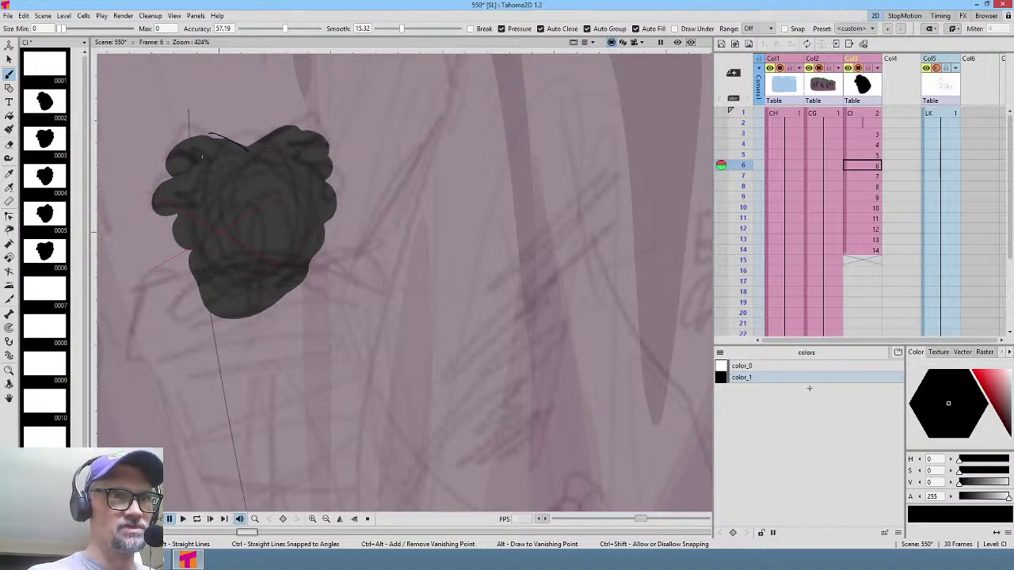
drag(202, 156, 204, 156)
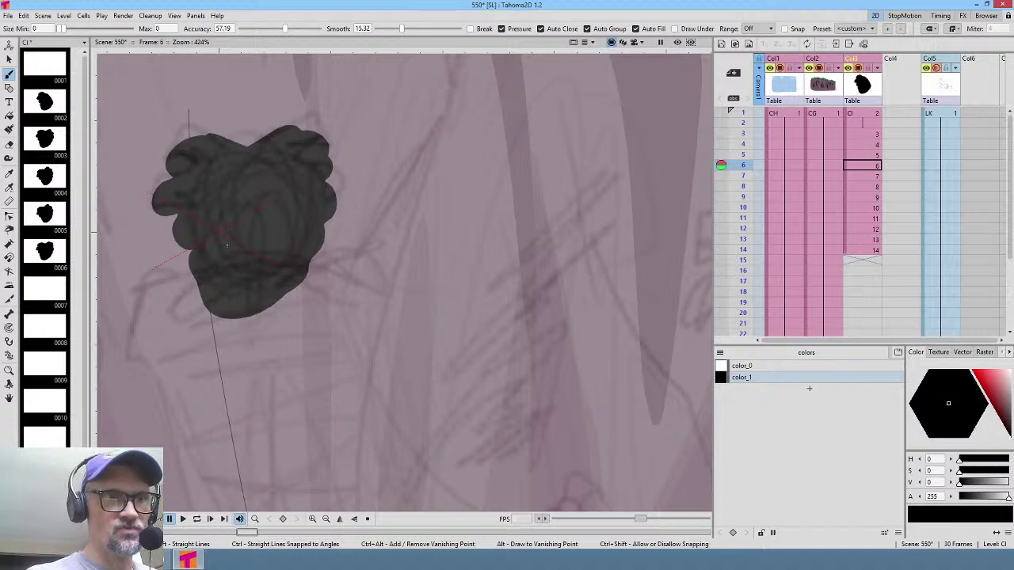
mouse_move(209, 268)
mouse_down()
mouse_move(230, 309)
mouse_move(279, 317)
mouse_move(333, 210)
mouse_up()
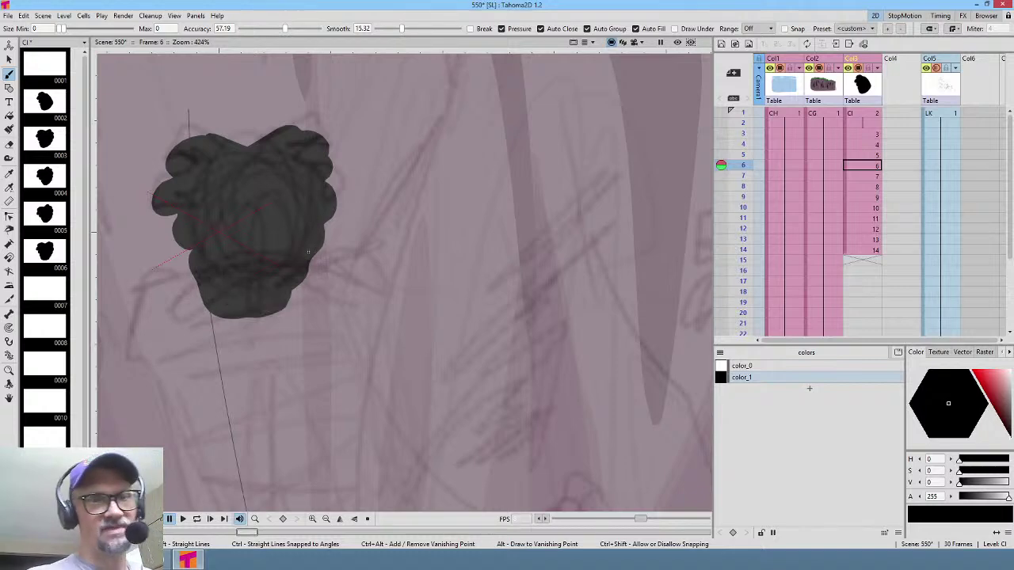
drag(309, 252, 318, 227)
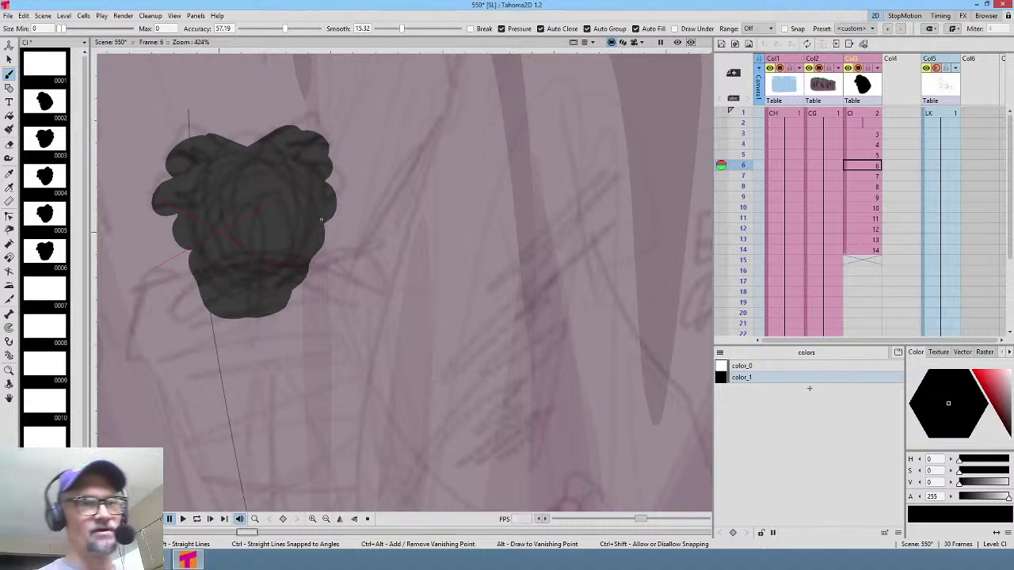
drag(187, 230, 206, 257)
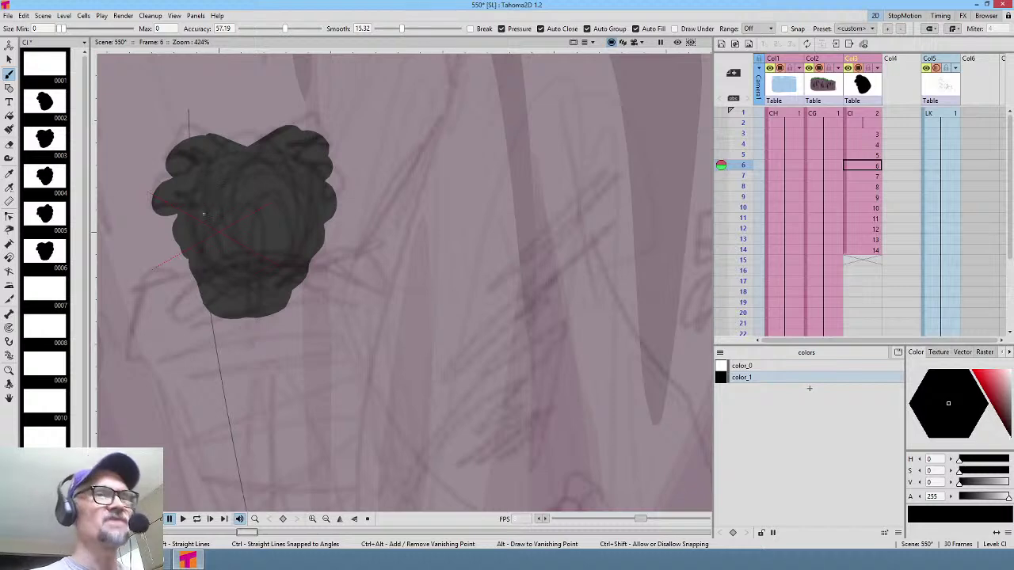
drag(190, 269, 204, 258)
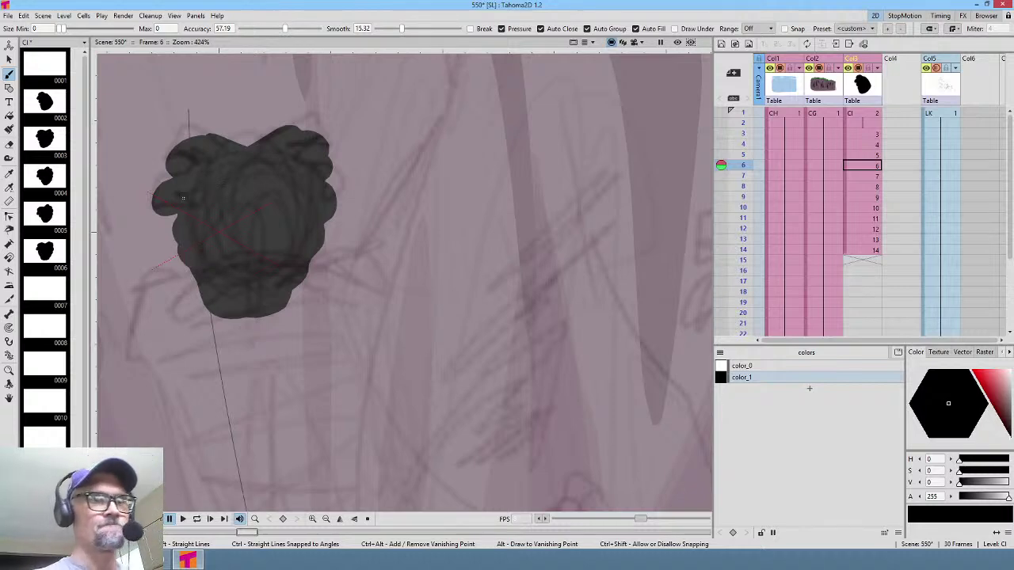
drag(190, 232, 191, 230)
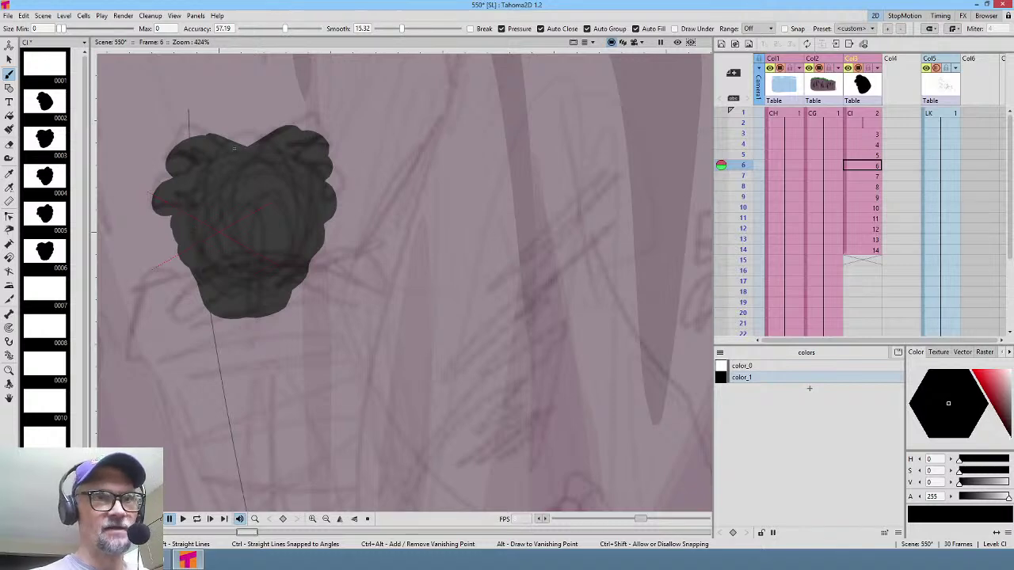
mouse_move(246, 145)
mouse_down()
mouse_move(207, 134)
mouse_move(205, 163)
mouse_up()
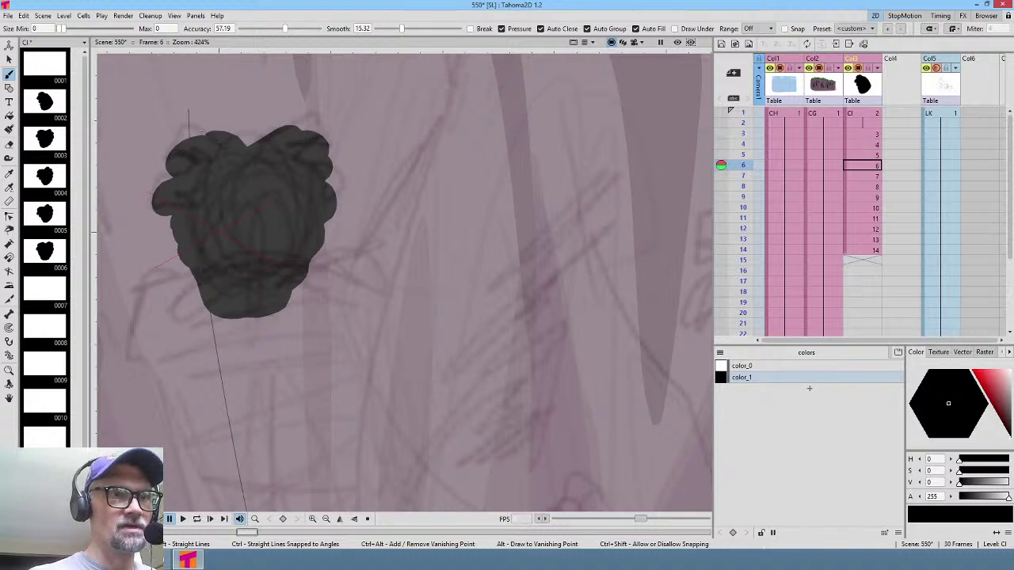
drag(214, 139, 203, 153)
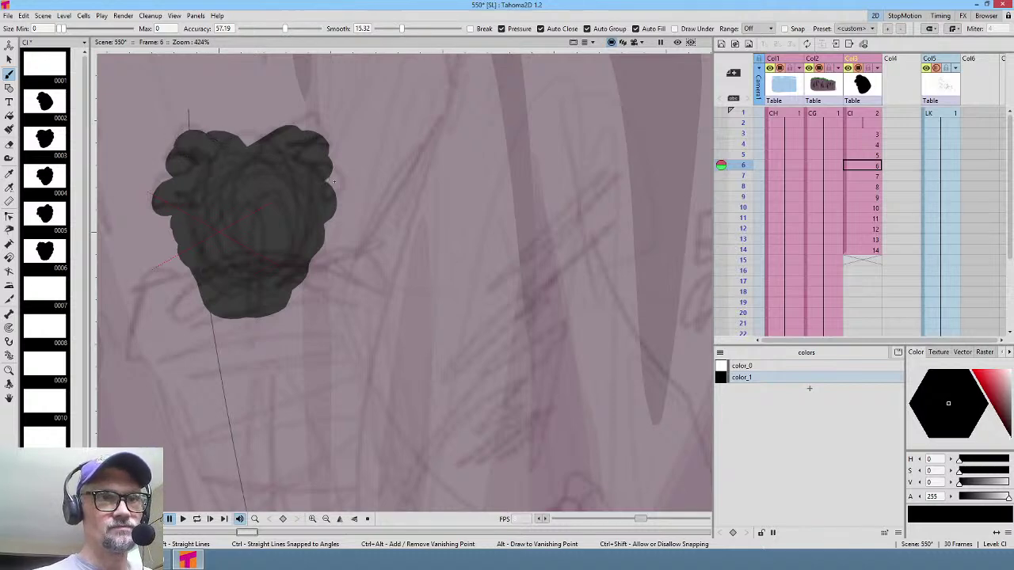
drag(334, 181, 327, 206)
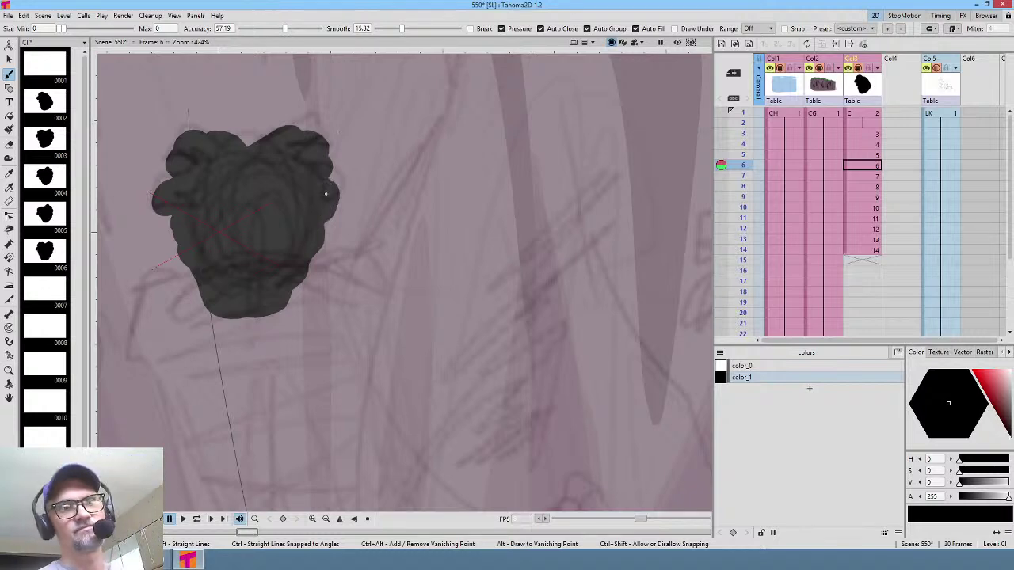
Step: Copy the whole black shape from CI drawing 6 into drawing 7, scale it to 91.68%, and move it -16.95 px, 93.5 px
scroll(325, 193, down, 5)
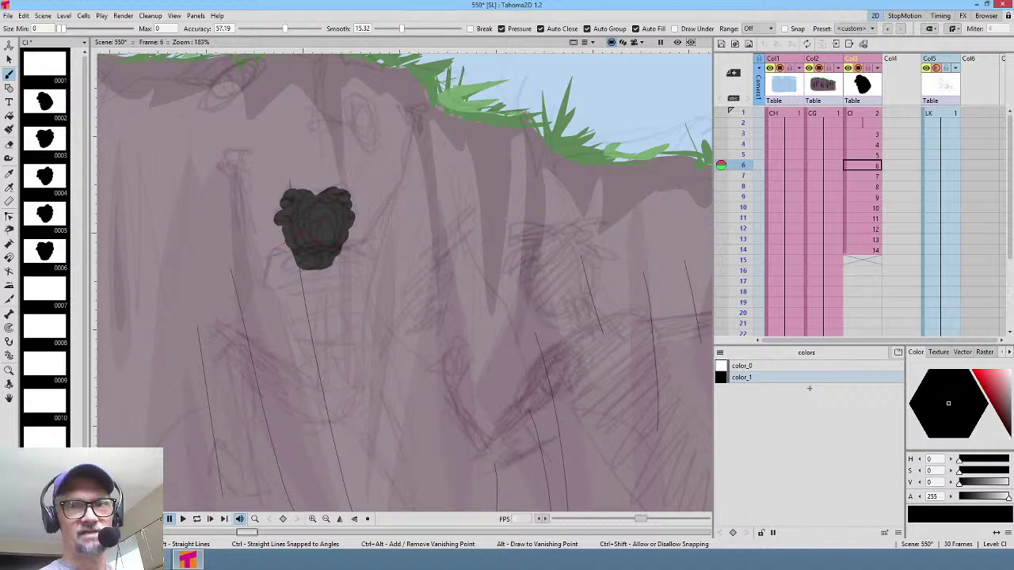
key(s)
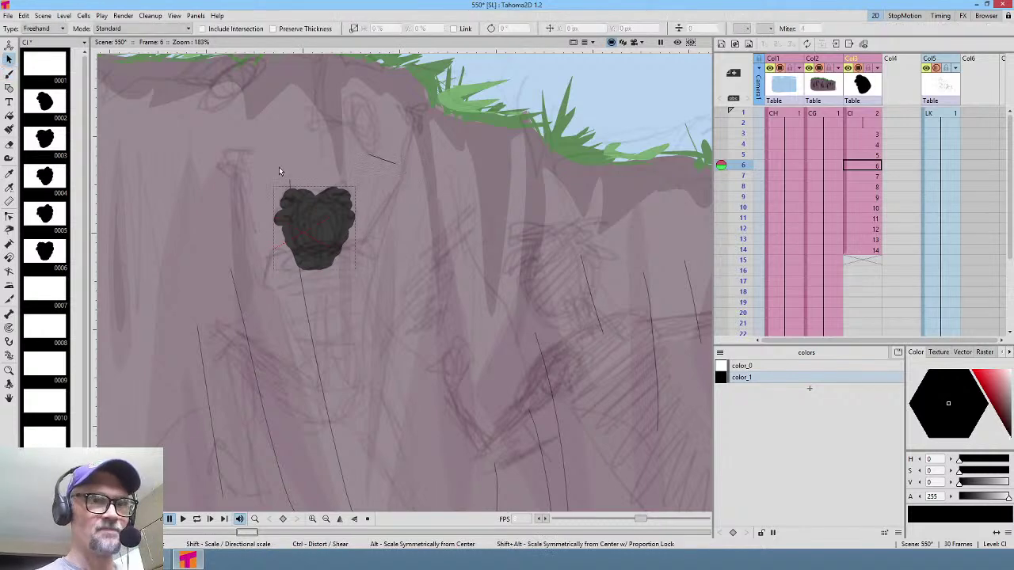
mouse_move(279, 166)
mouse_down()
mouse_move(351, 145)
mouse_move(323, 139)
mouse_up()
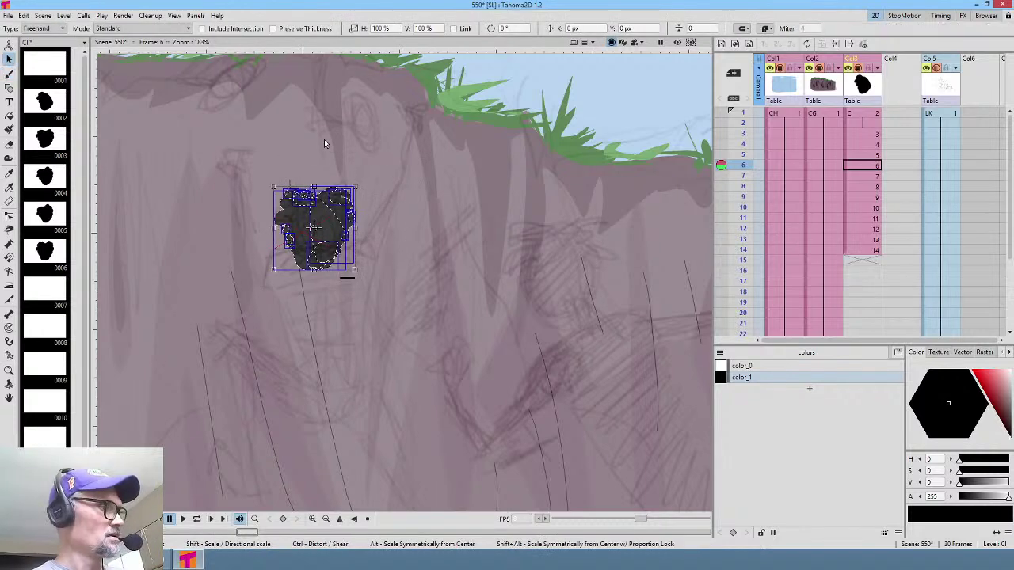
click(867, 175)
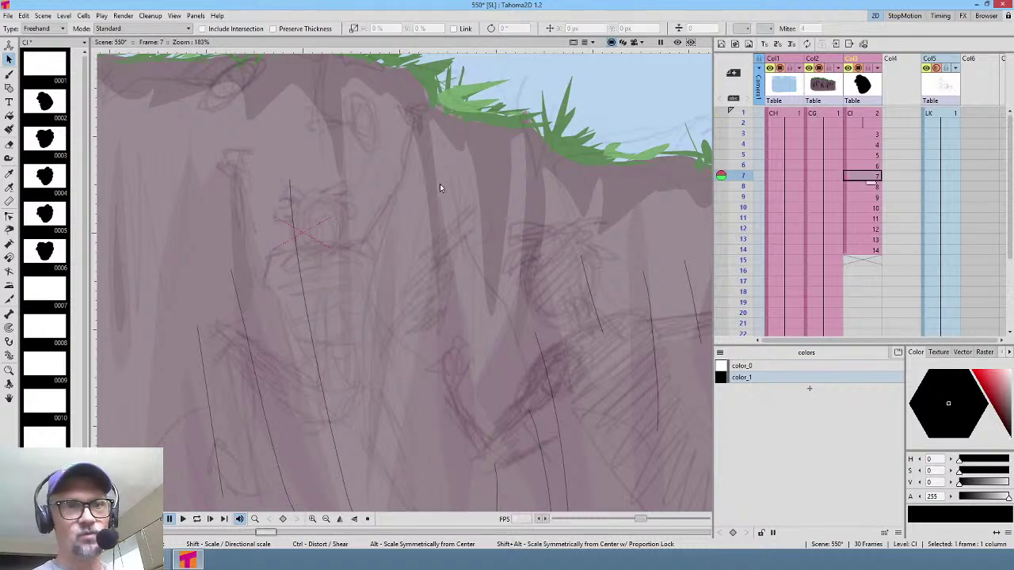
key(ctrl+v)
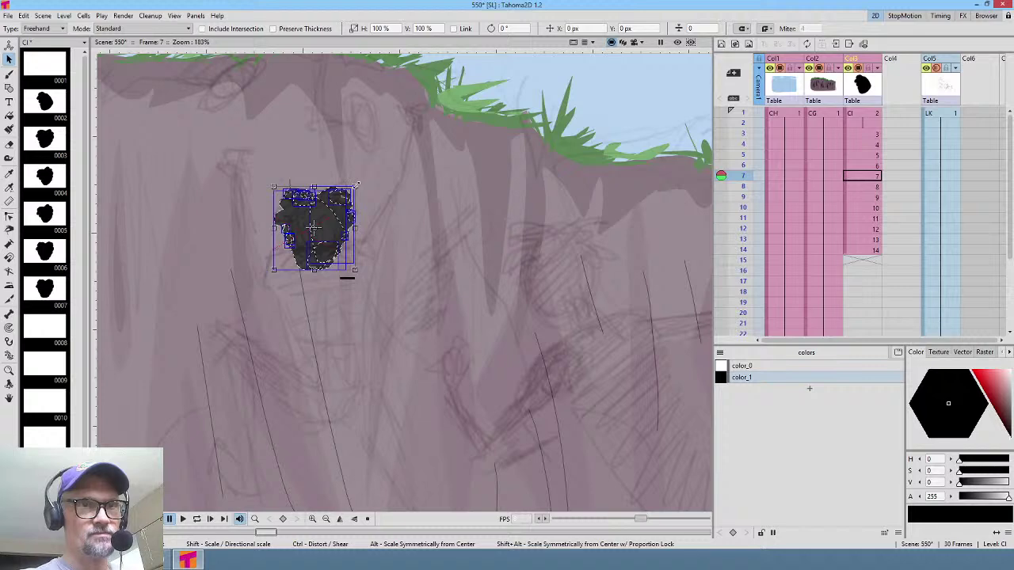
drag(357, 186, 301, 111)
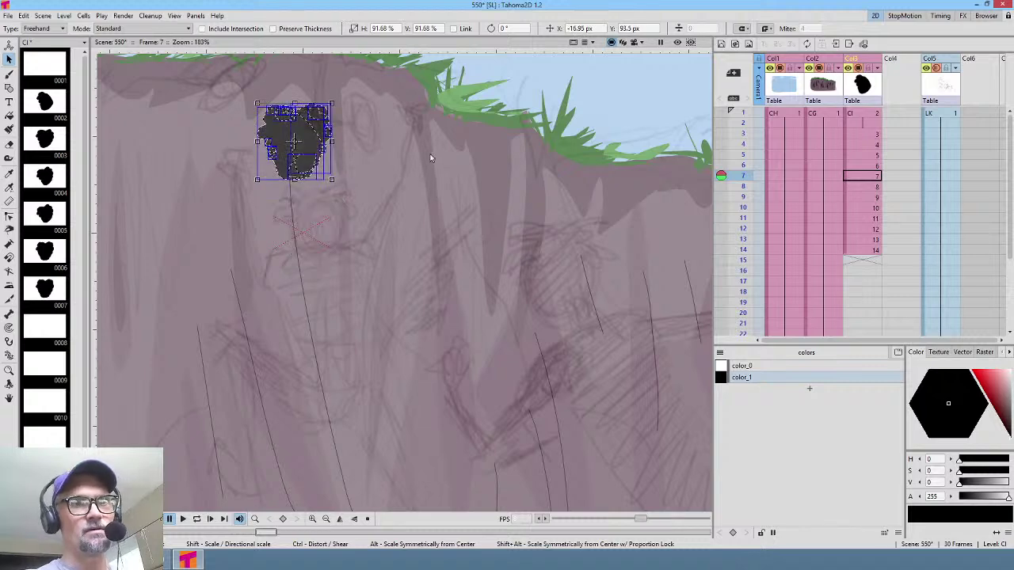
Step: Paste the black shape into CI drawing 8, scale it to 88.45%, and place it over the grassy cliff edge at -2.15 px, 181.66 px
scroll(483, 301, down, 2)
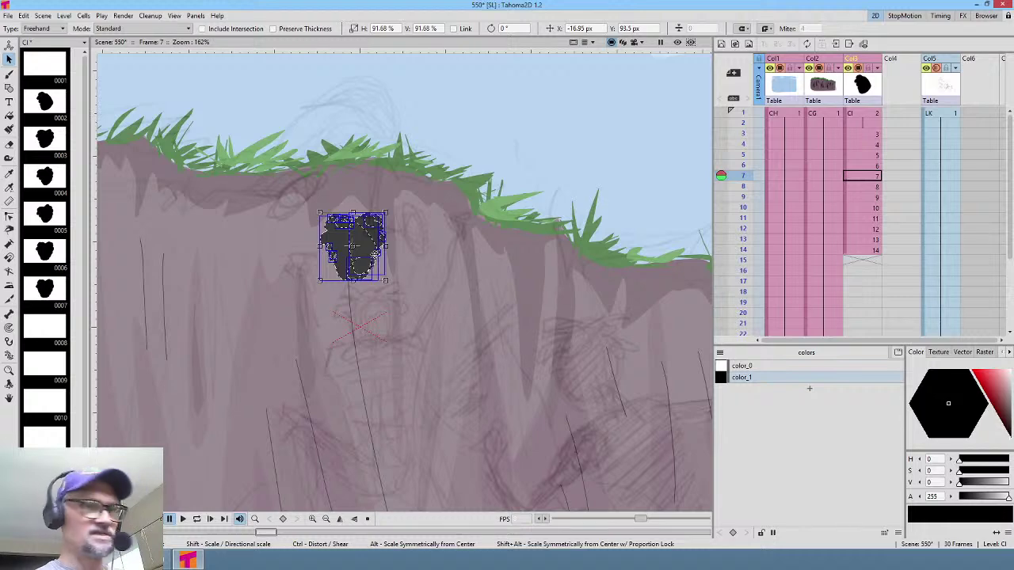
click(42, 320)
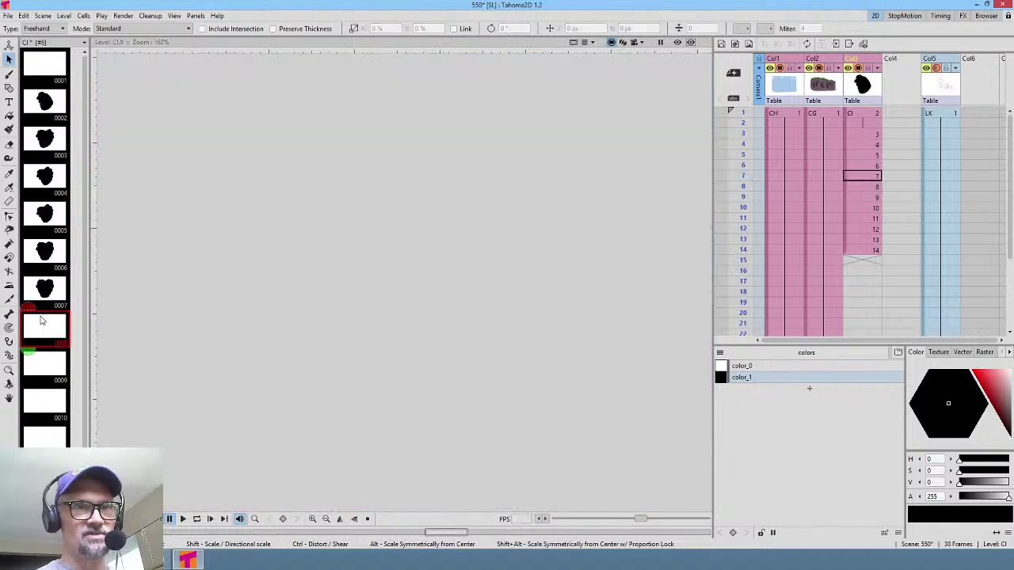
click(863, 177)
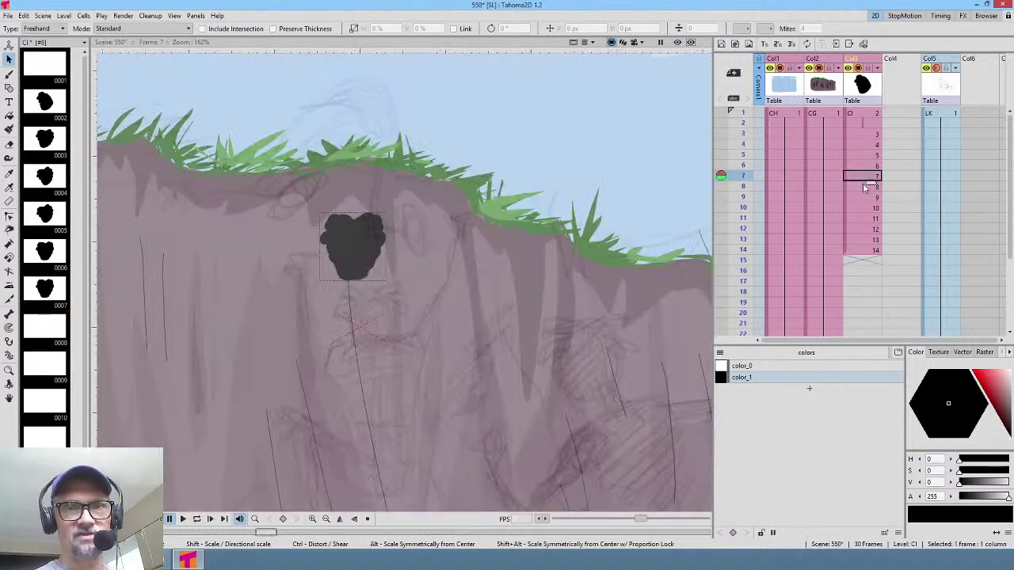
click(863, 187)
key(ctrl+v)
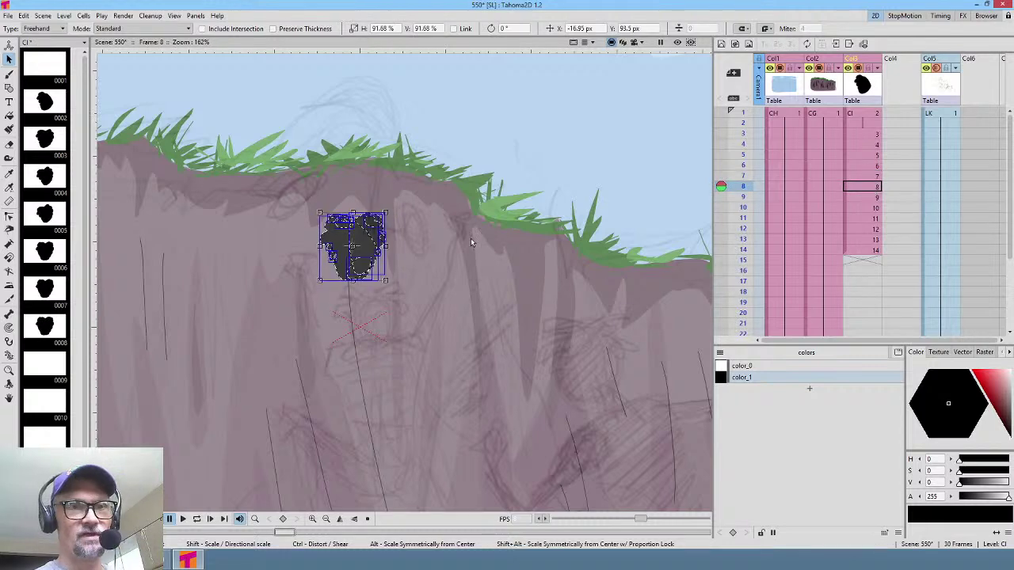
drag(387, 213, 383, 216)
drag(349, 247, 362, 173)
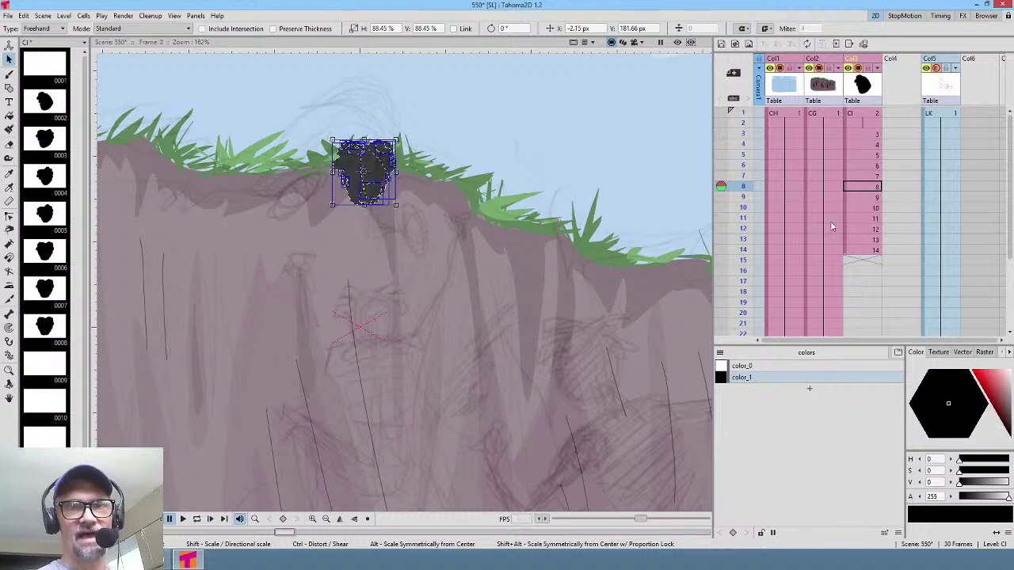
Step: Paste the black shape into CI drawing 9, move it into the sky at -21.27 px, 279.68 px, rotate it 23.53°, and scale it to 80.95%
click(864, 197)
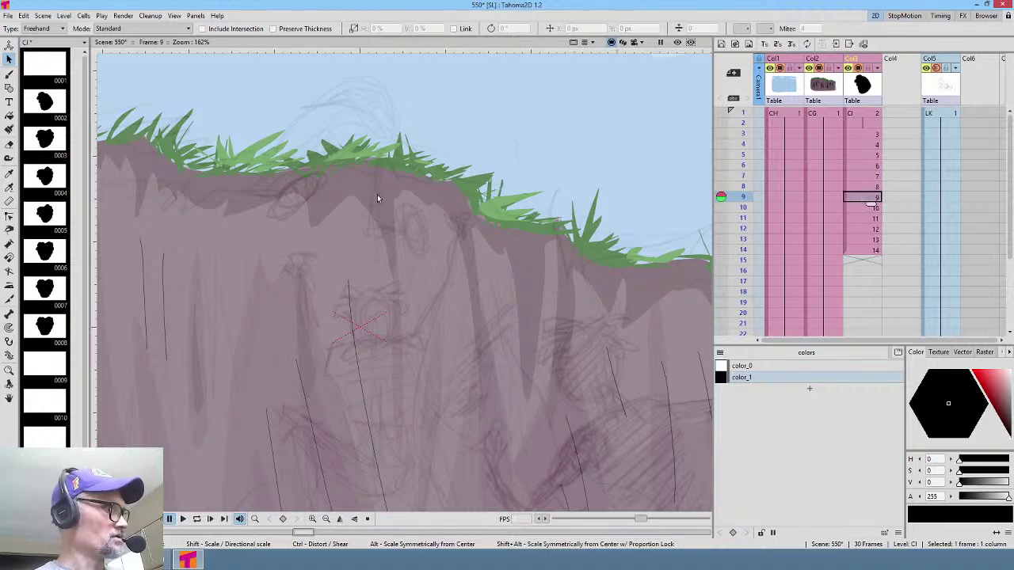
key(ctrl+v)
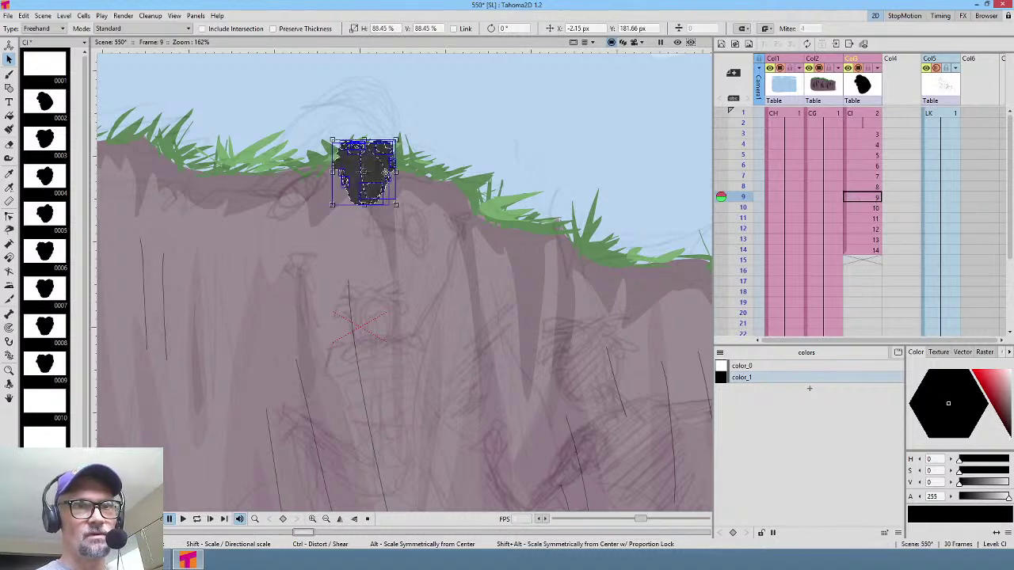
drag(385, 173, 377, 93)
drag(393, 130, 349, 90)
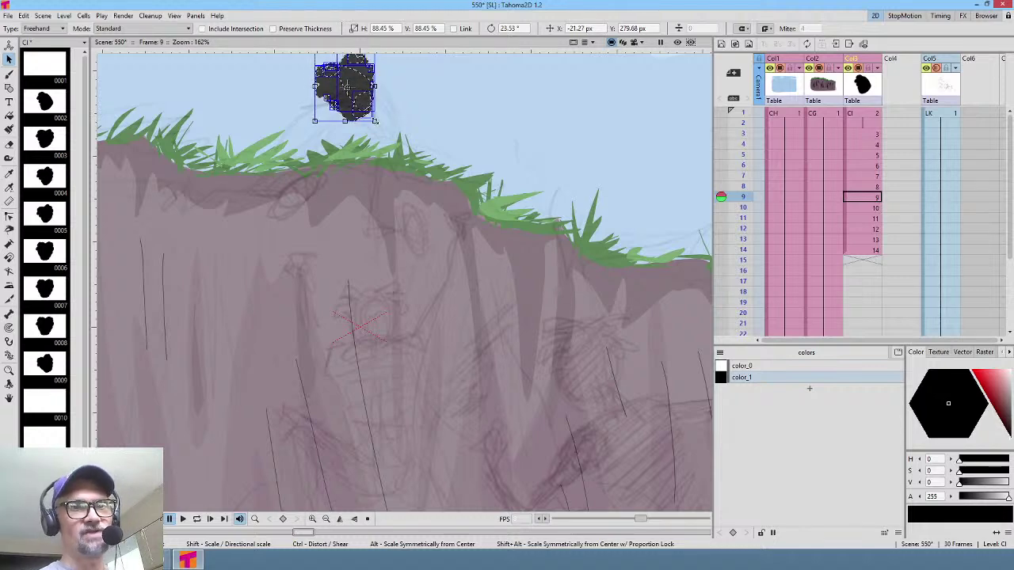
drag(376, 121, 369, 114)
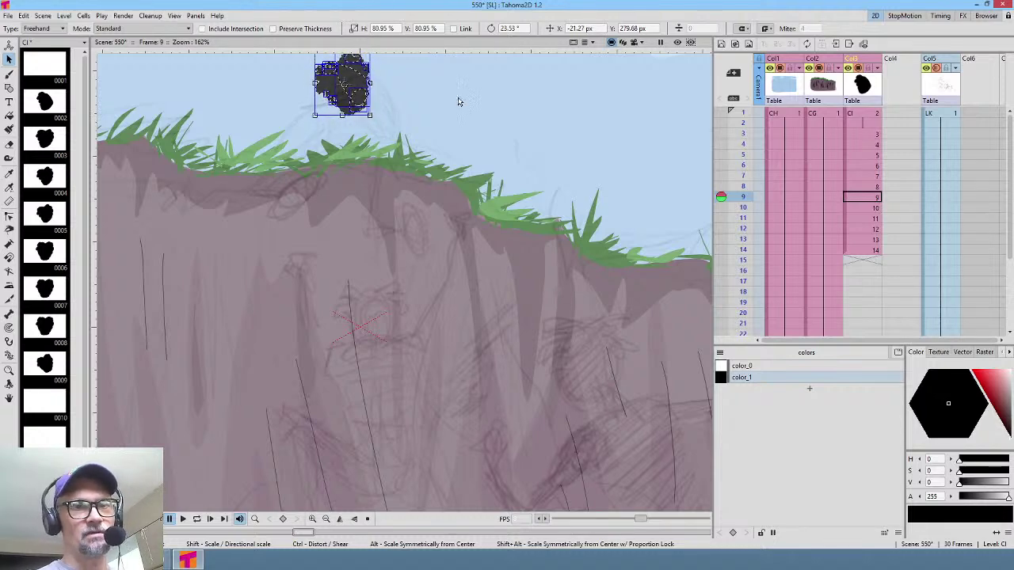
Step: Paste the black shape into CI drawing 10, scale it to 73.34%, move it to -33.11 px, 275.28 px, and rotate it to 19.92°
drag(461, 115, 474, 155)
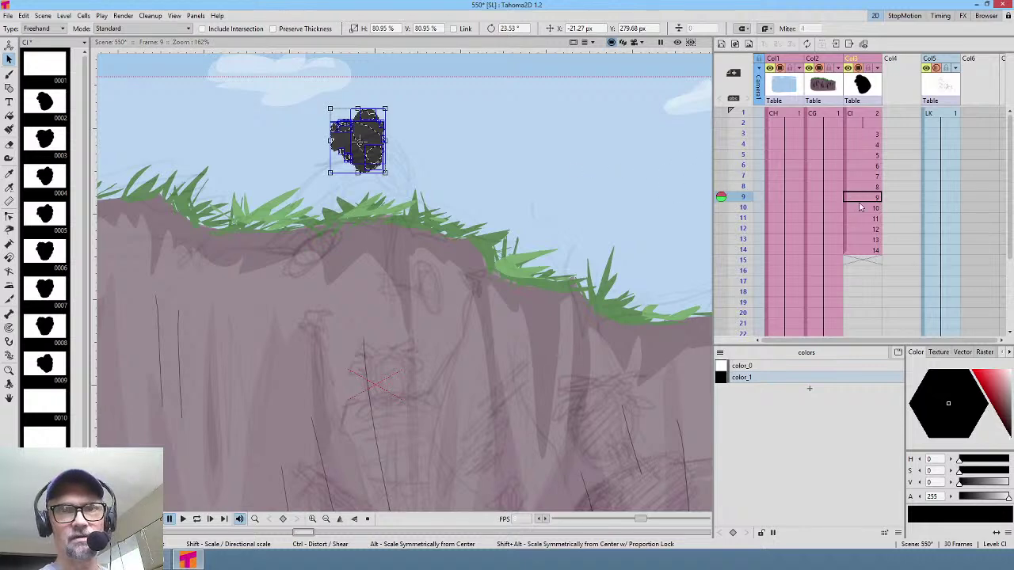
click(861, 207)
key(ctrl+v)
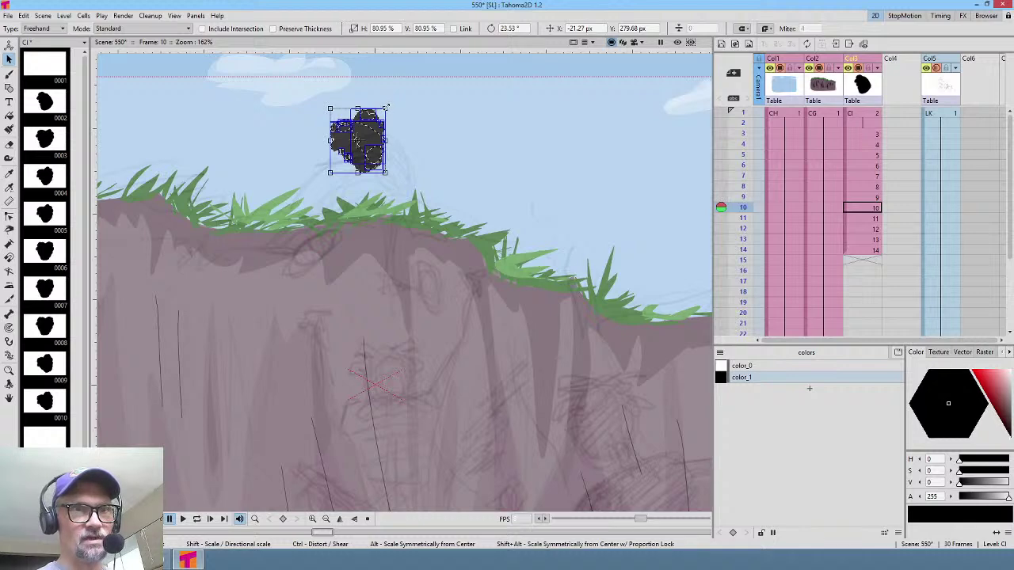
drag(386, 106, 399, 153)
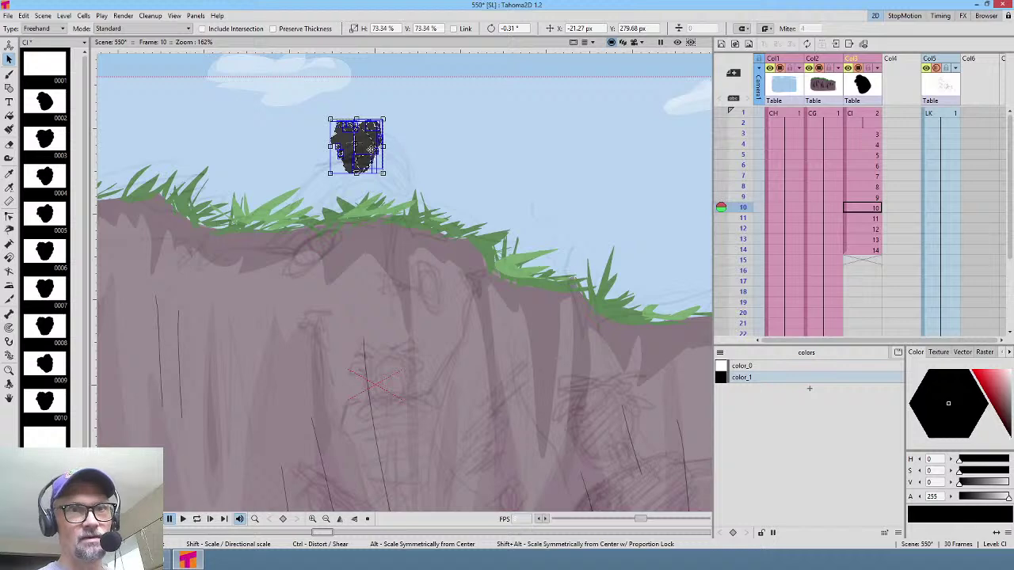
scroll(374, 185, up, 3)
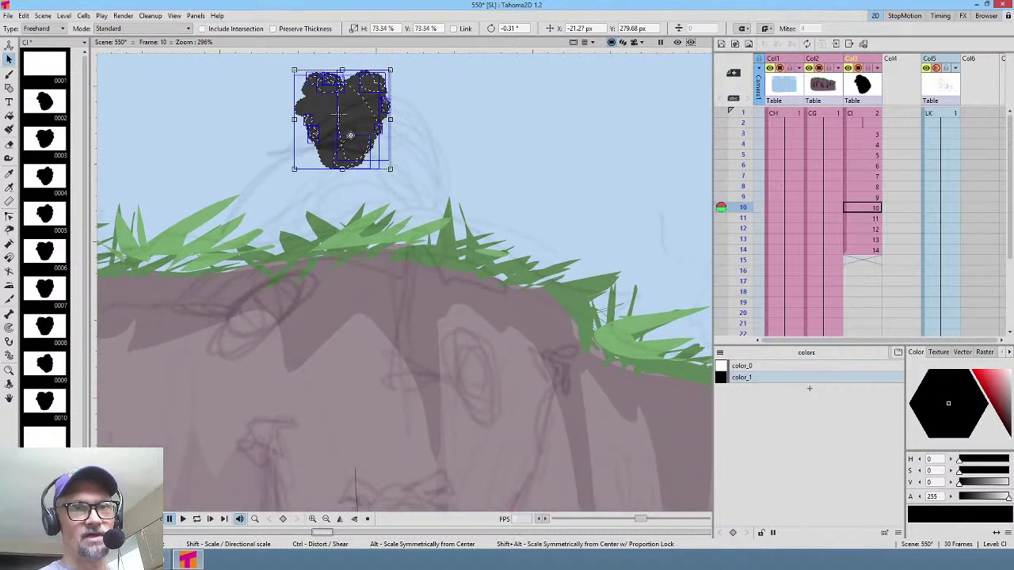
mouse_move(358, 133)
mouse_down()
mouse_move(332, 138)
mouse_move(346, 141)
mouse_up()
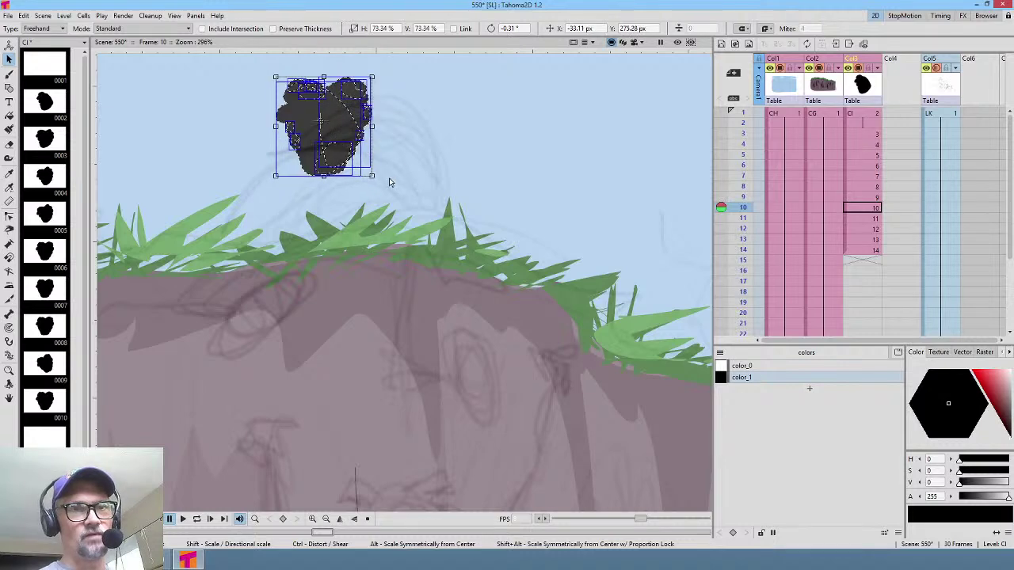
drag(378, 180, 400, 159)
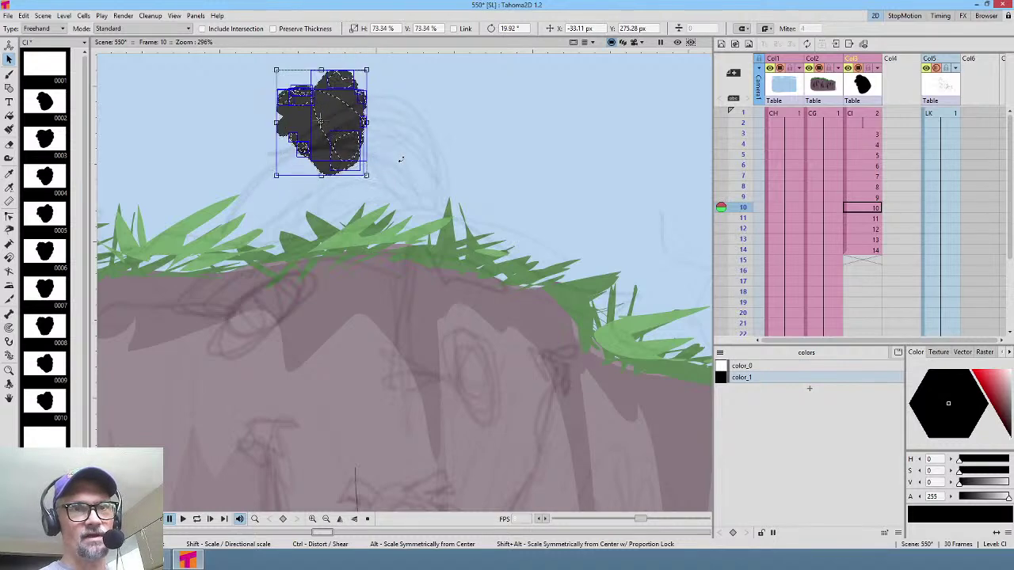
Step: Play the scene repeatedly from the first frame with the full camera view visible to examine the black shape's motion up the cliff
click(873, 220)
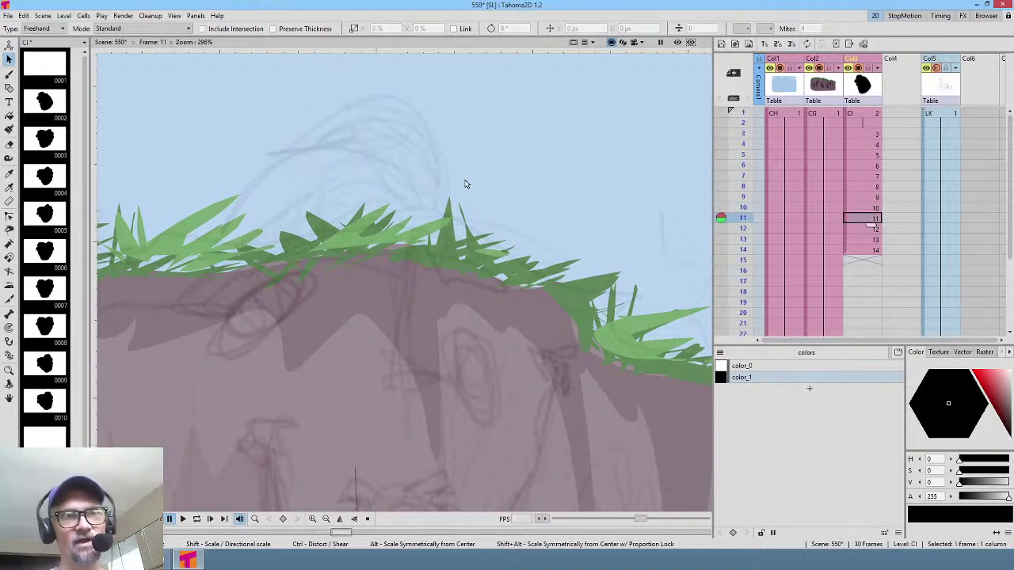
scroll(483, 204, down, 2)
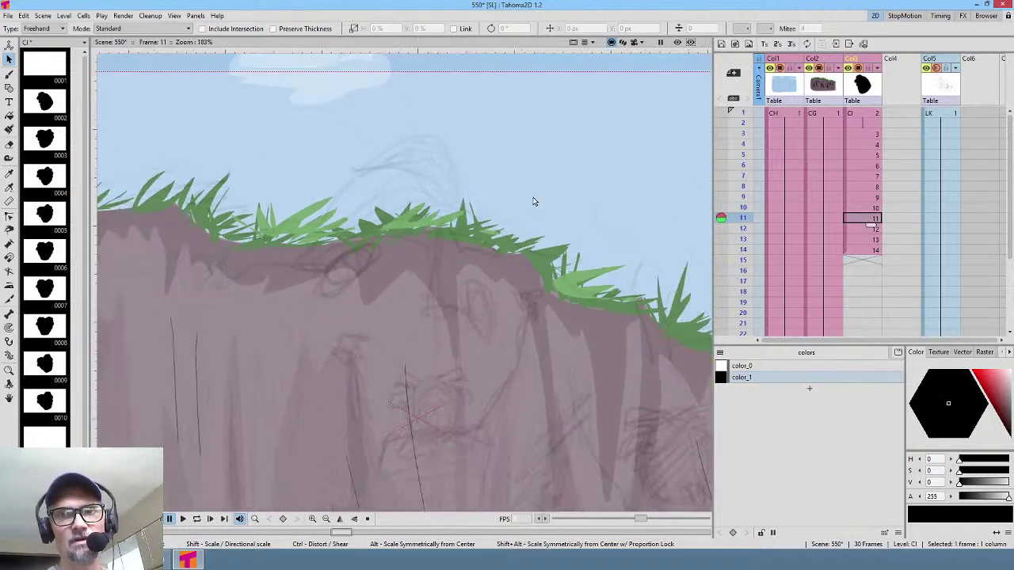
scroll(496, 207, down, 4)
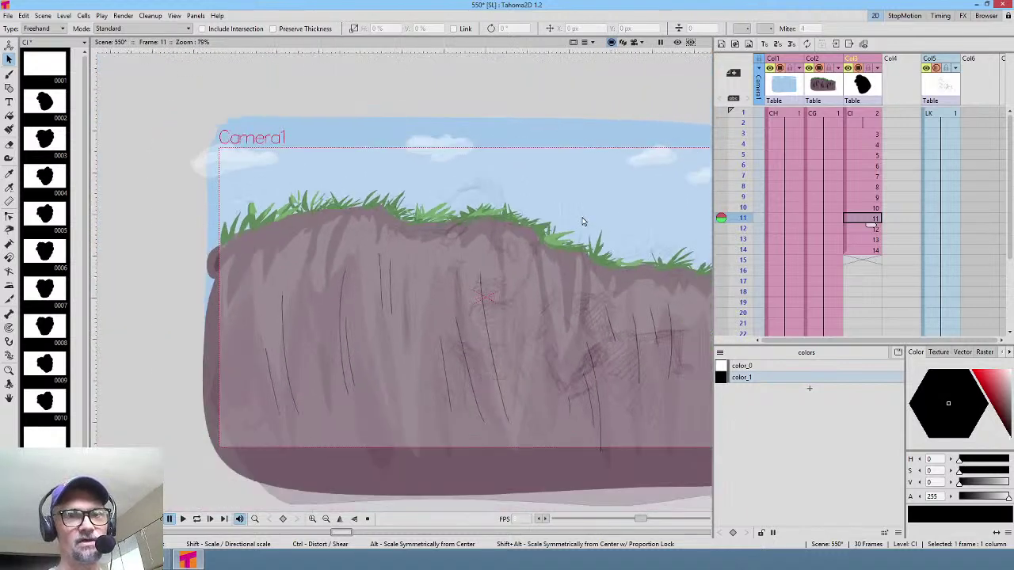
key(p)
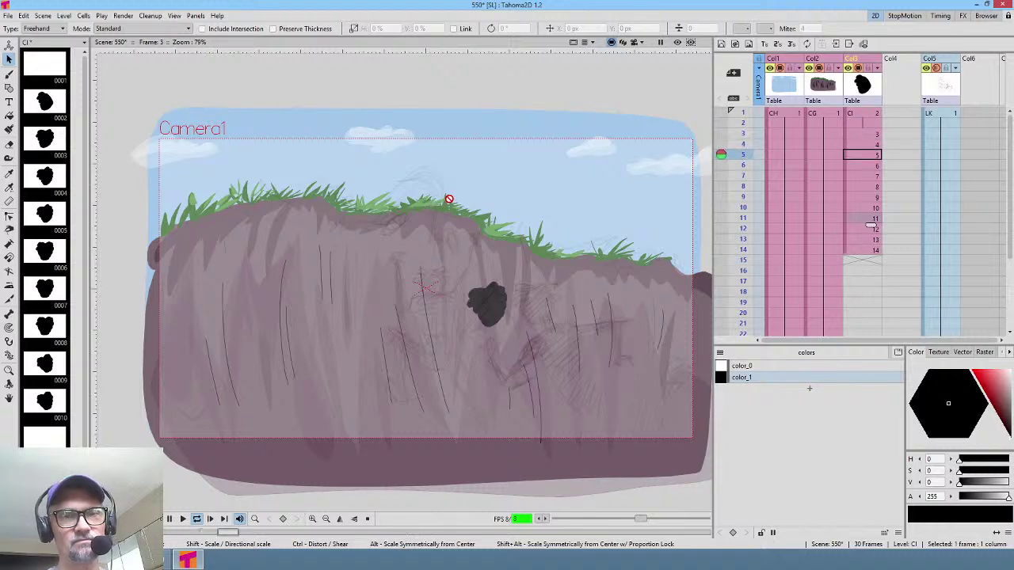
key(p)
key(Home)
key(p)
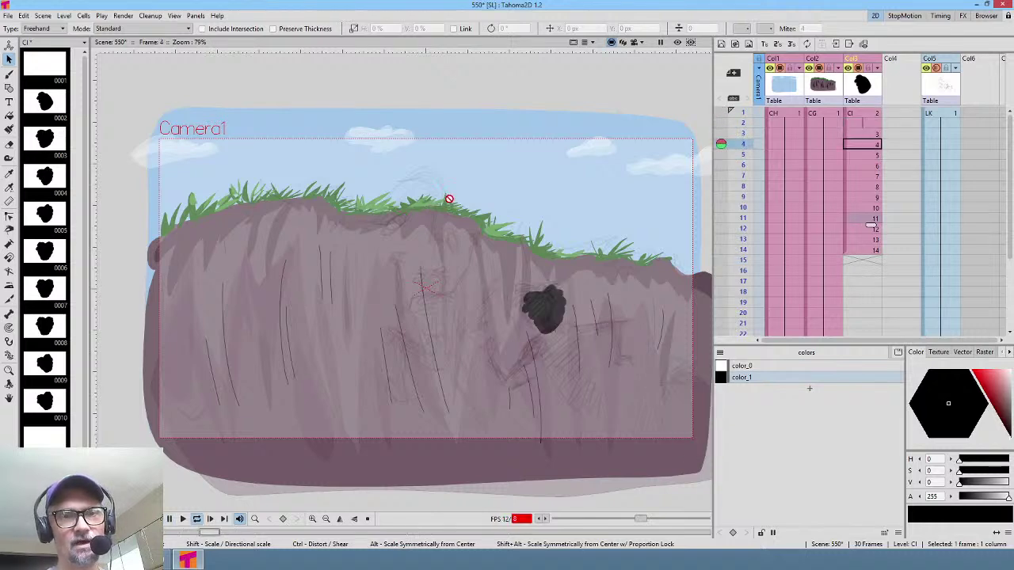
key(p)
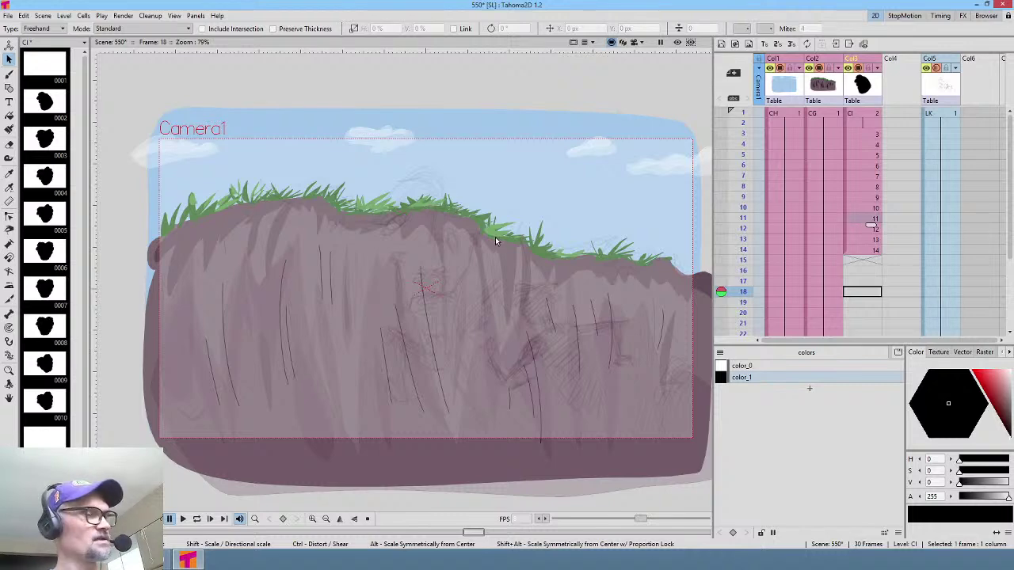
key(p)
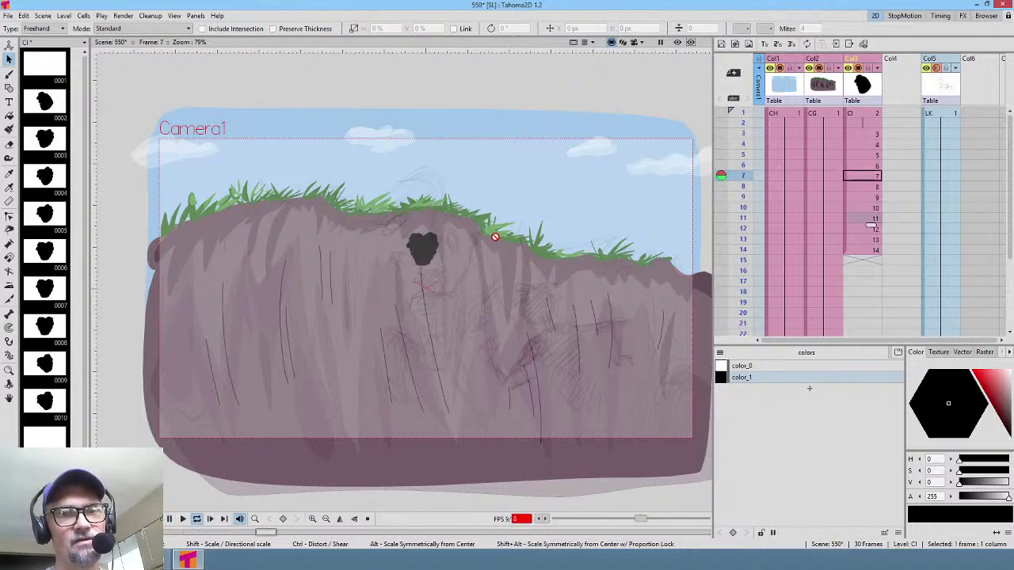
key(p)
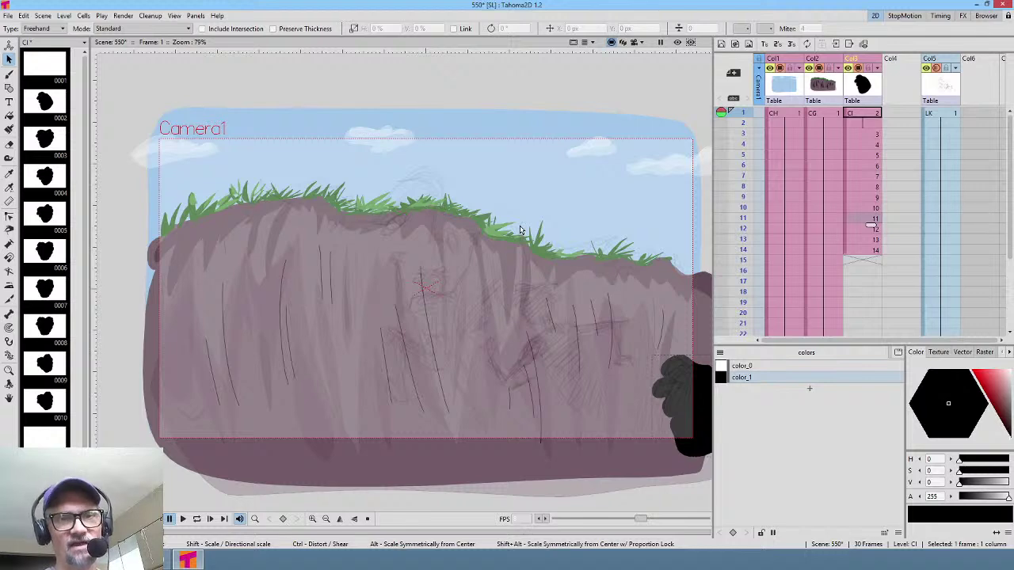
key(p)
key(p)
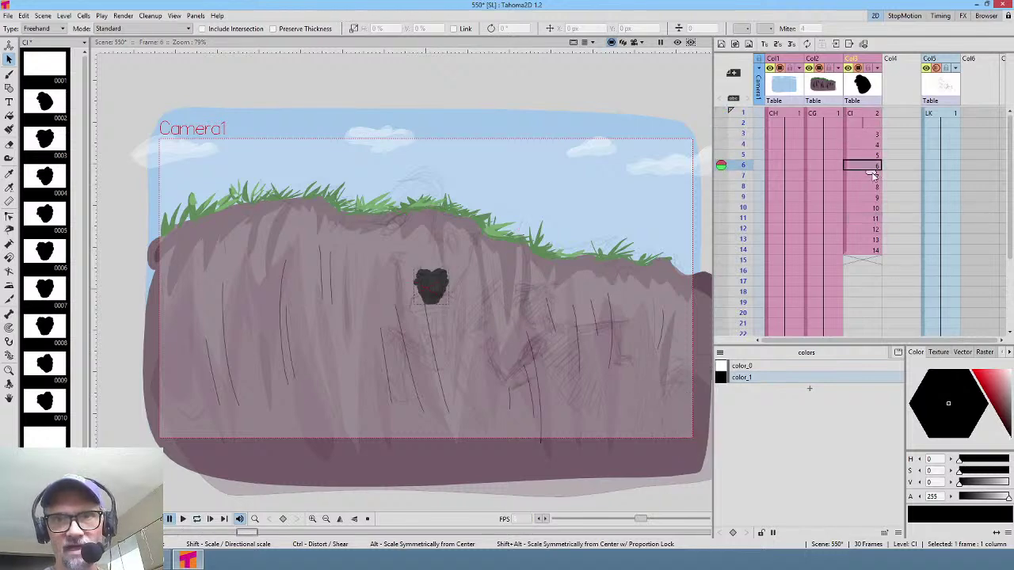
Step: Extend the hold of CI drawing 6 through frame 7, shifting the following drawings down by one frame
drag(873, 174, 871, 185)
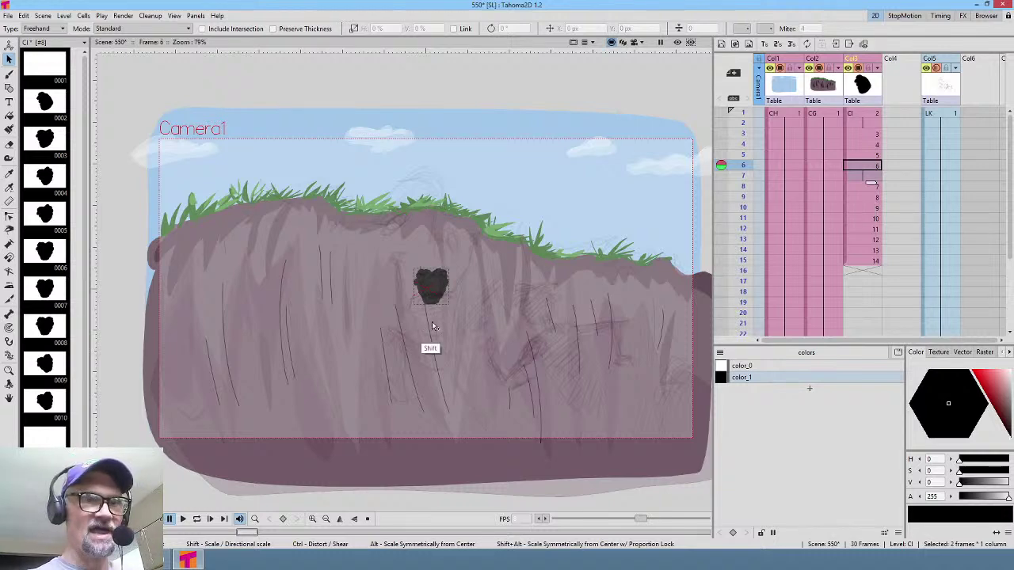
Step: Raise the opacity of the LK rough layout column to 64%, and return to CI drawing 6 at frame 6
scroll(509, 269, up, 5)
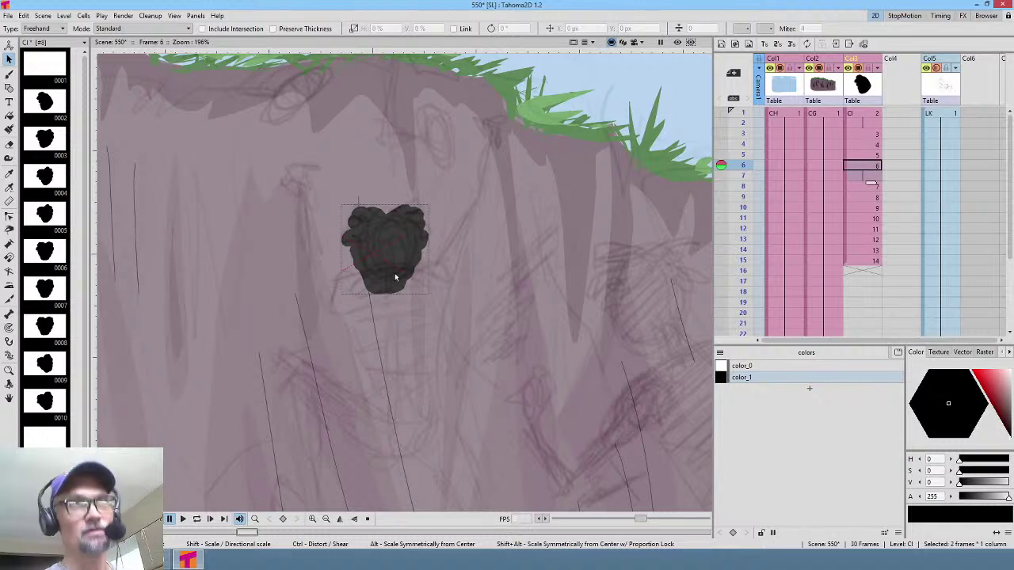
click(956, 68)
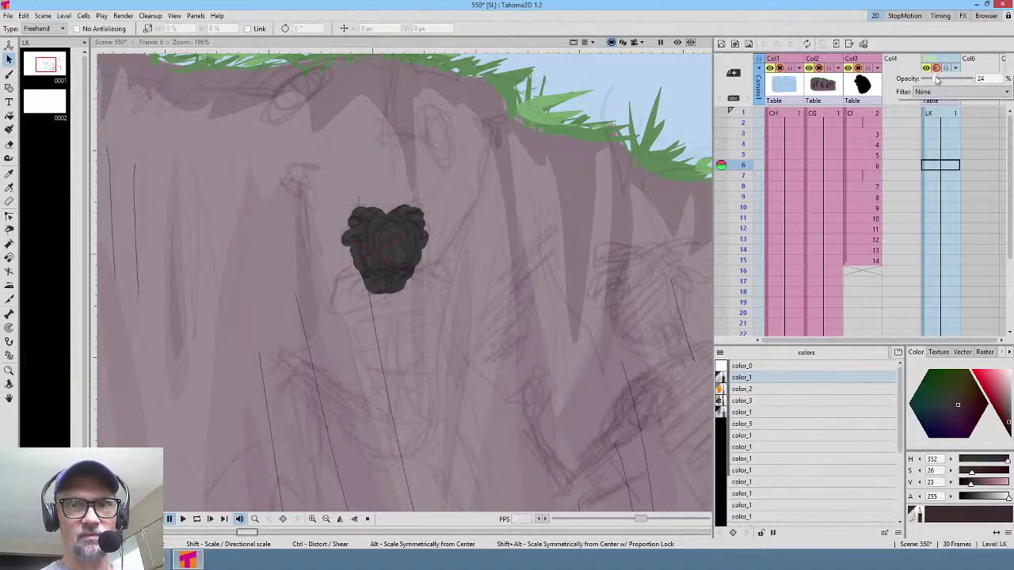
drag(938, 81, 951, 83)
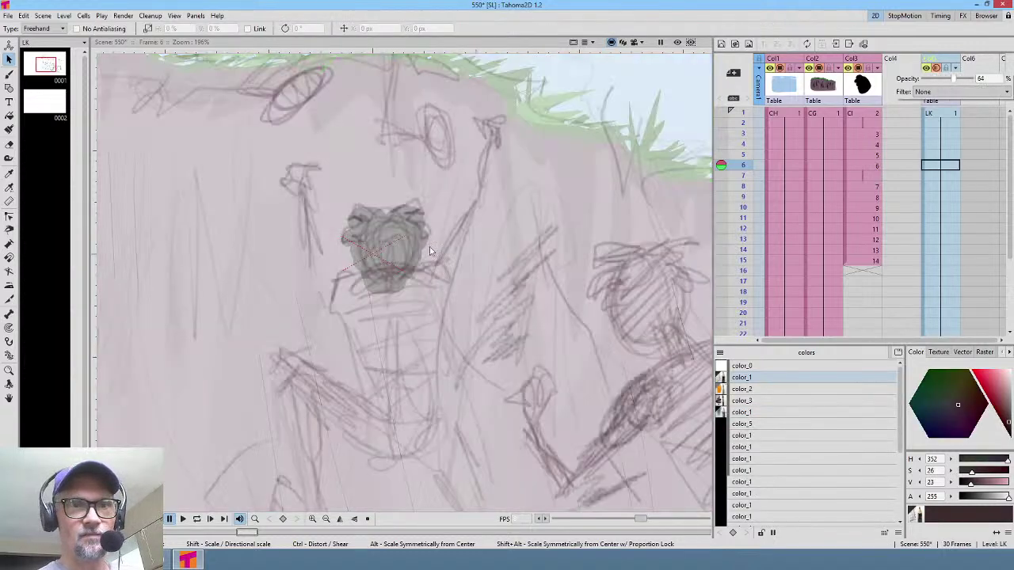
click(869, 167)
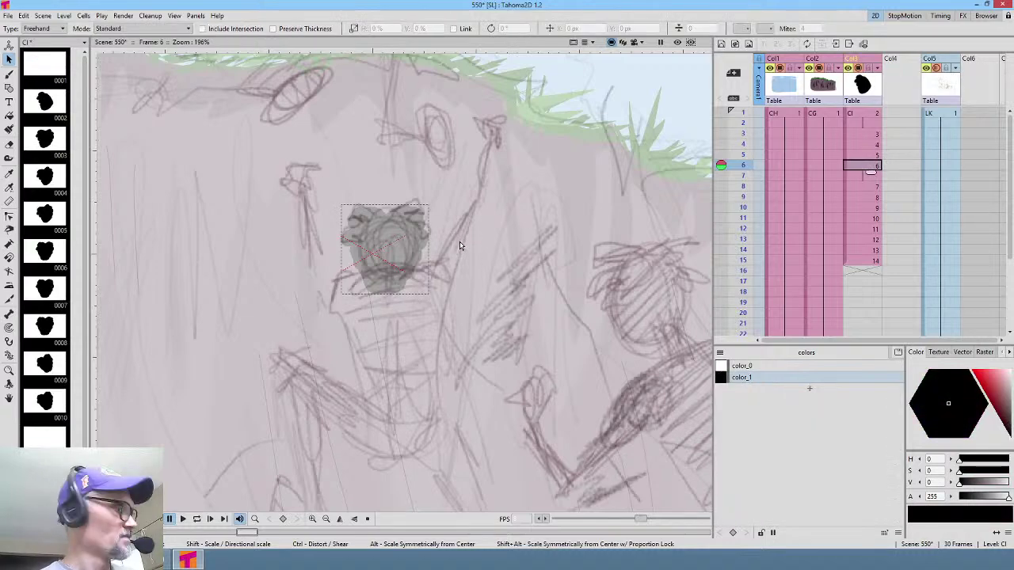
Step: Save the scene, start the right shoulder on CI drawing 6 with the brush, and set brush smoothing to 0 and accuracy to 100
key(ctrl+s)
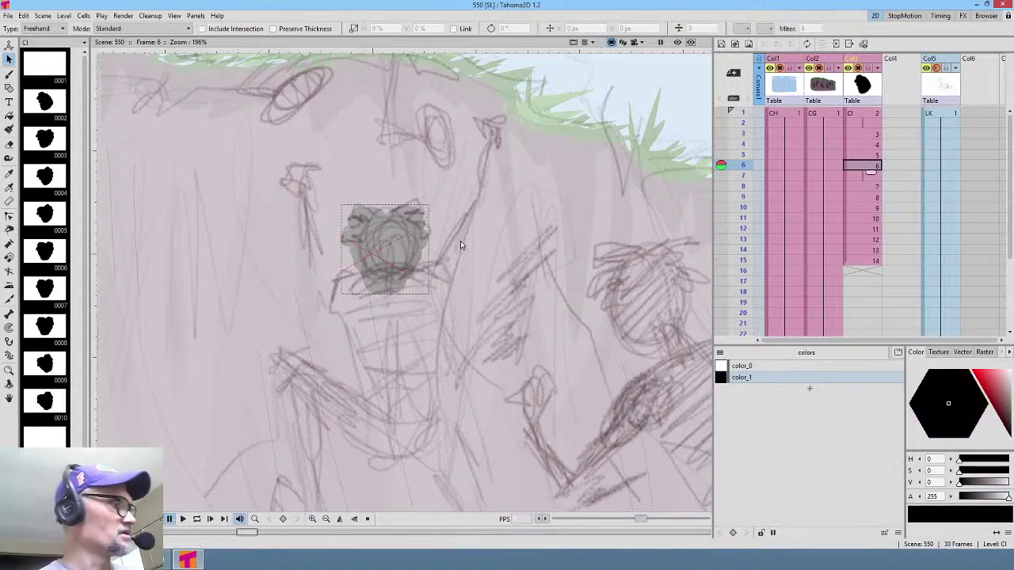
key(b)
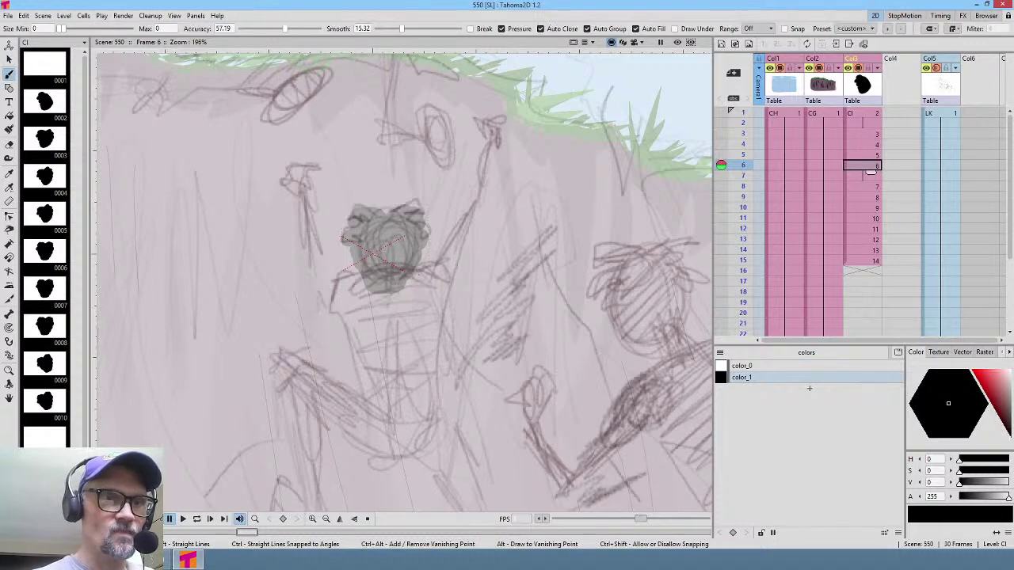
click(427, 282)
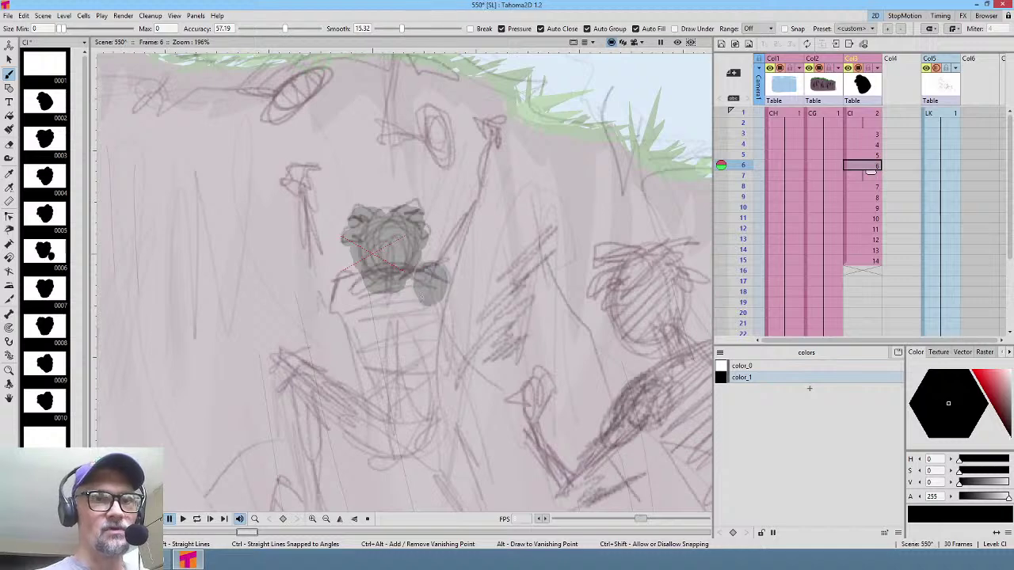
drag(401, 28, 376, 33)
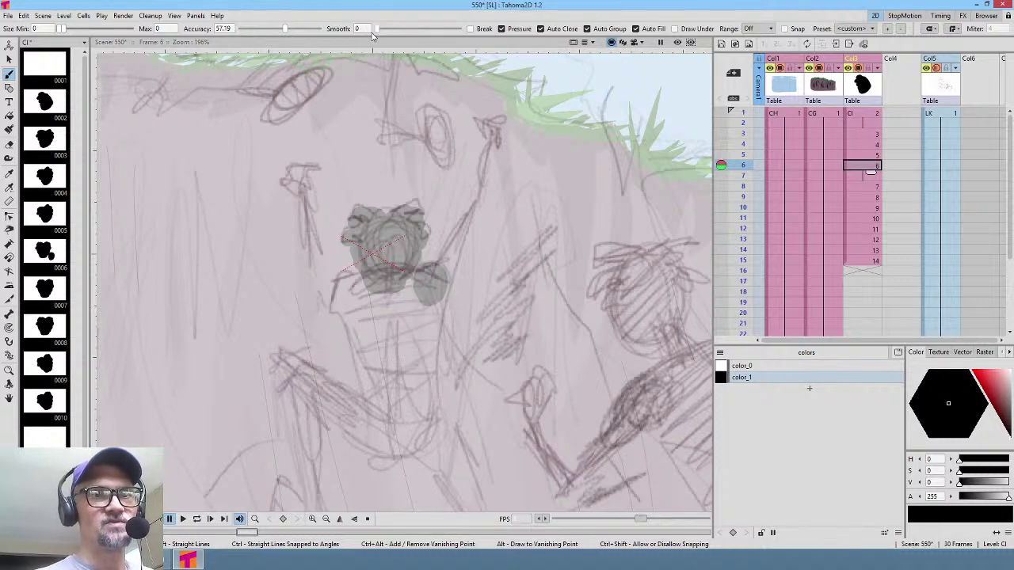
drag(288, 29, 337, 30)
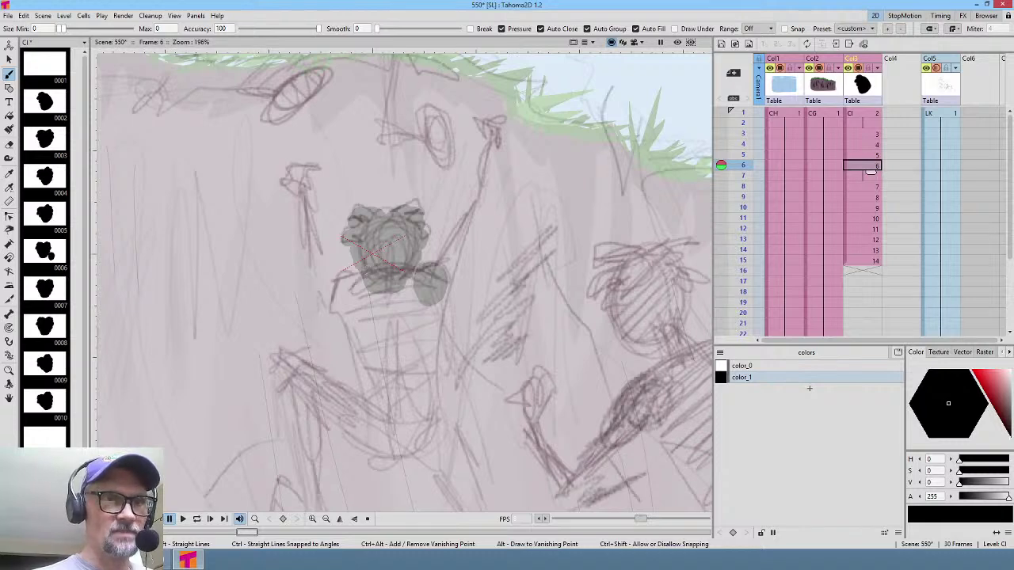
Step: Paint the climber's shoulders and tapering torso below the head on CI drawing 6, following the rough sketch
mouse_move(367, 271)
mouse_down()
mouse_move(337, 272)
mouse_move(331, 298)
mouse_move(352, 317)
mouse_move(377, 298)
mouse_move(382, 272)
mouse_move(392, 279)
mouse_move(346, 301)
mouse_move(346, 317)
mouse_move(395, 328)
mouse_move(428, 295)
mouse_up()
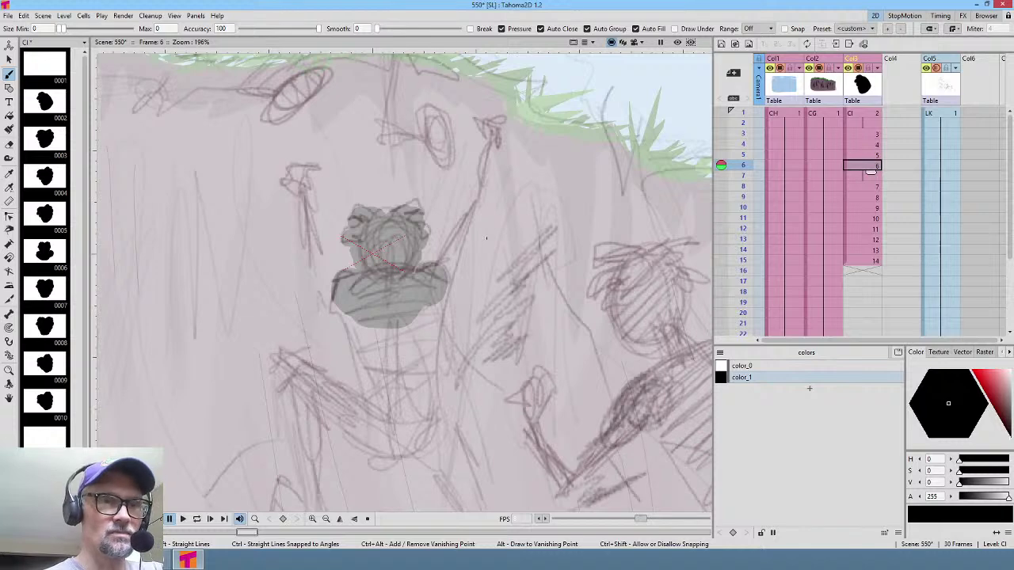
mouse_move(335, 284)
mouse_down()
mouse_move(366, 396)
mouse_move(383, 410)
mouse_move(412, 408)
mouse_move(440, 381)
mouse_move(446, 275)
mouse_up()
middle_click(445, 274)
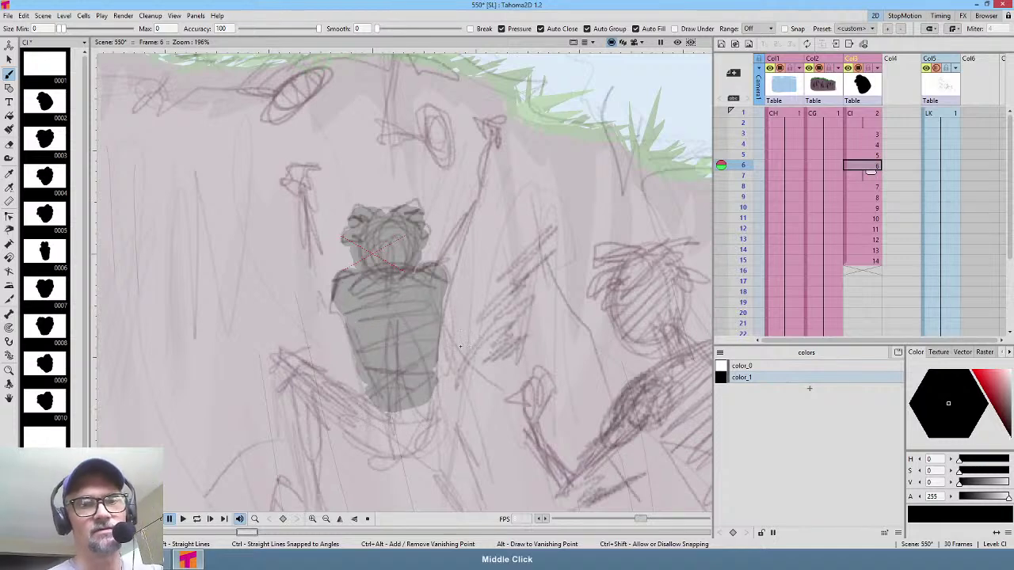
Step: Hide the LK rough layout column to check the solid silhouette, show it again, and return to CI drawing 6 at frame 6
click(945, 70)
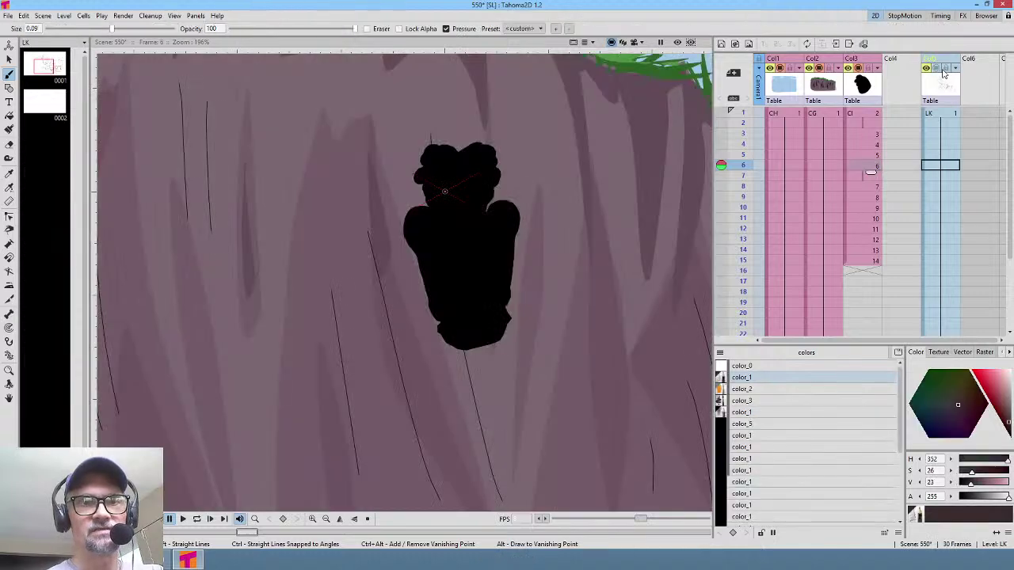
middle_click(547, 248)
click(936, 68)
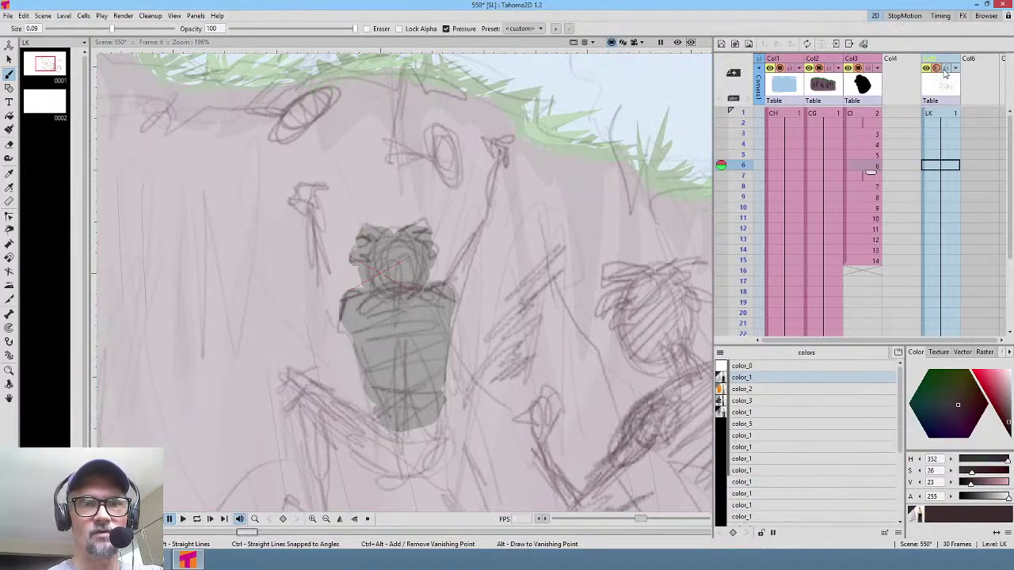
click(863, 164)
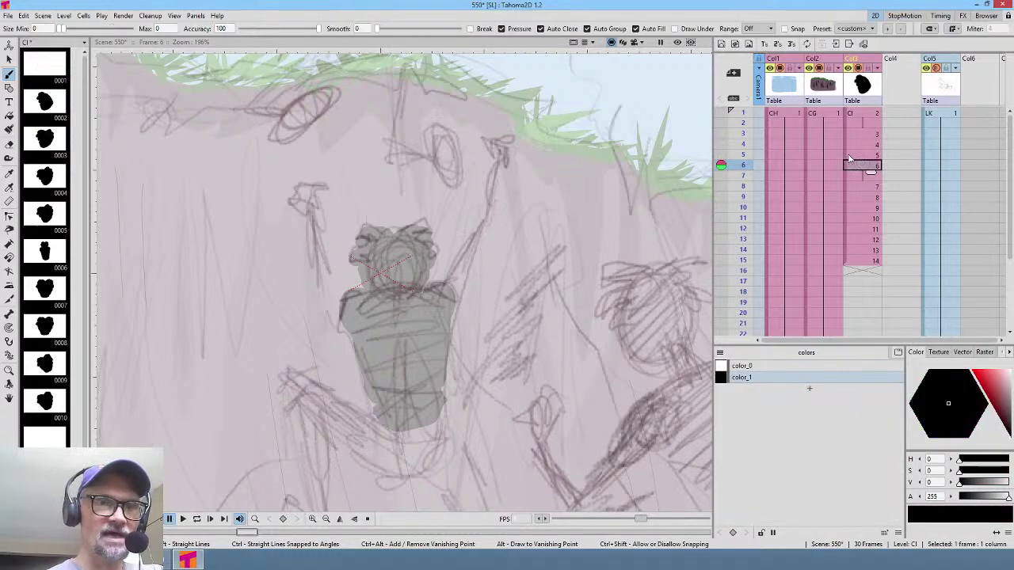
Step: Paint both raised arms of the climber on CI drawing 6, including the right hand reaching for the cliff edge
mouse_move(426, 289)
mouse_down()
mouse_move(457, 294)
mouse_move(448, 322)
mouse_move(454, 254)
mouse_move(480, 233)
mouse_move(449, 307)
mouse_up()
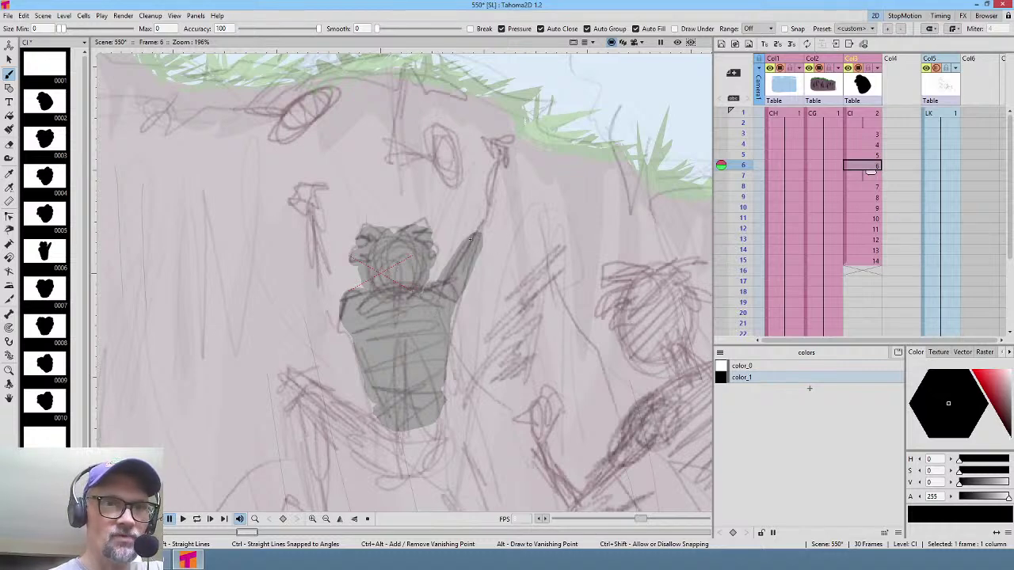
mouse_move(469, 239)
mouse_down()
mouse_move(472, 208)
mouse_move(504, 160)
mouse_move(473, 251)
mouse_up()
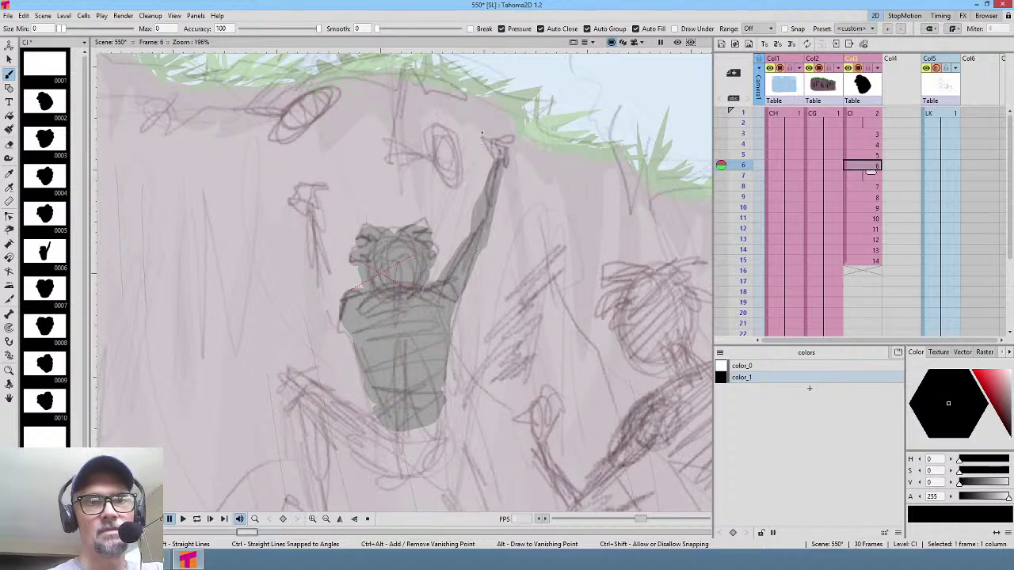
mouse_move(490, 176)
mouse_down()
mouse_move(487, 145)
mouse_move(505, 164)
mouse_up()
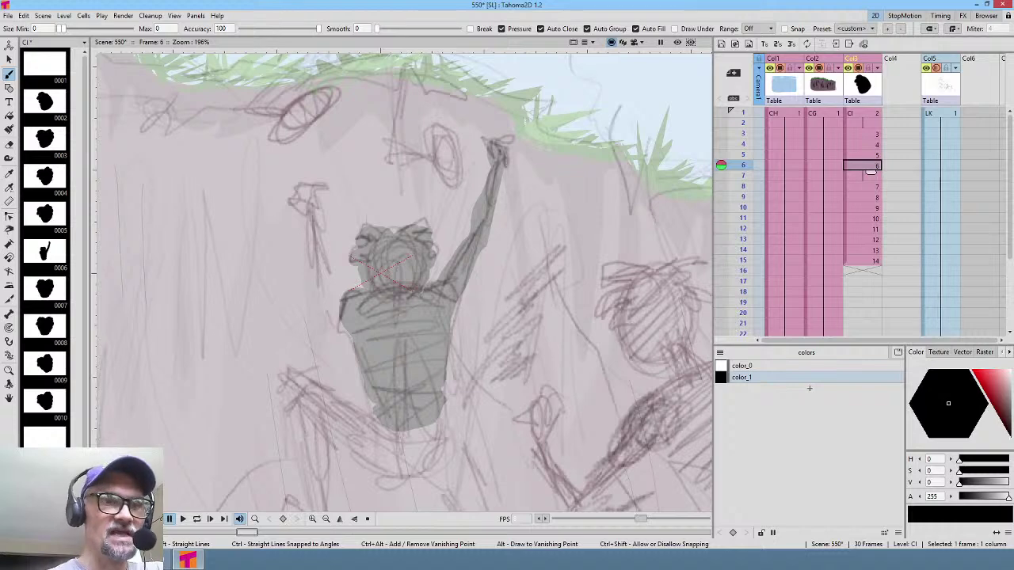
mouse_move(311, 291)
mouse_down()
mouse_move(352, 327)
mouse_move(346, 294)
mouse_move(333, 282)
mouse_move(312, 286)
mouse_move(319, 297)
mouse_move(308, 281)
mouse_move(304, 215)
mouse_move(313, 206)
mouse_move(332, 290)
mouse_up()
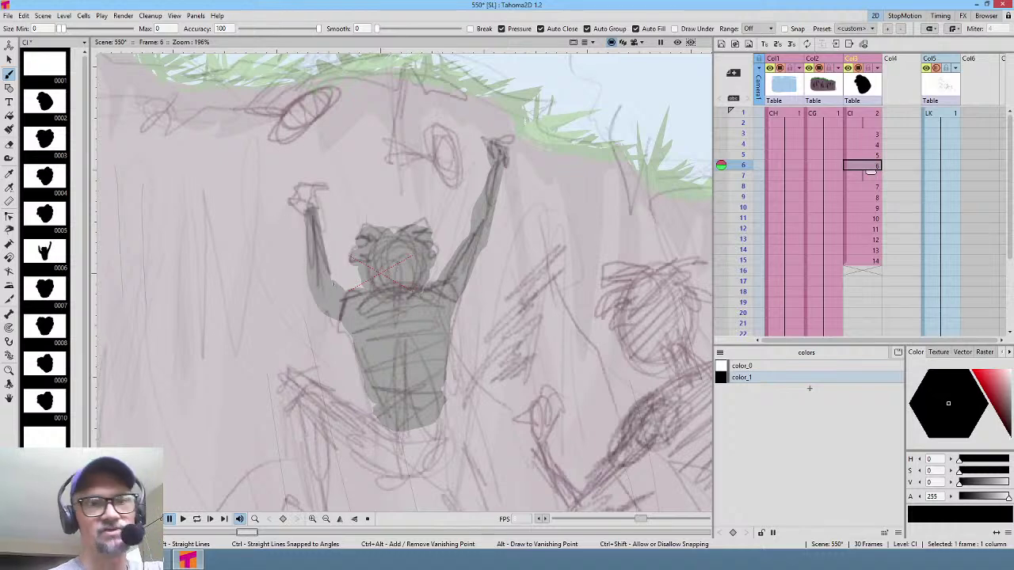
Step: Paint the climber's hips and the bent left leg with its foot on CI drawing 6, following the sketch
middle_click(579, 363)
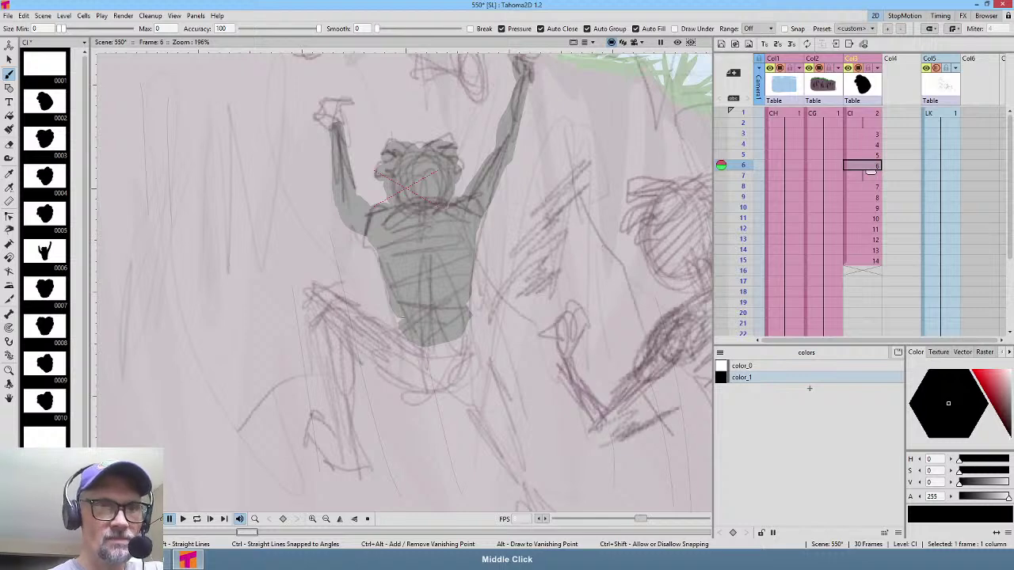
mouse_move(401, 315)
mouse_down()
mouse_move(385, 350)
mouse_move(392, 374)
mouse_up()
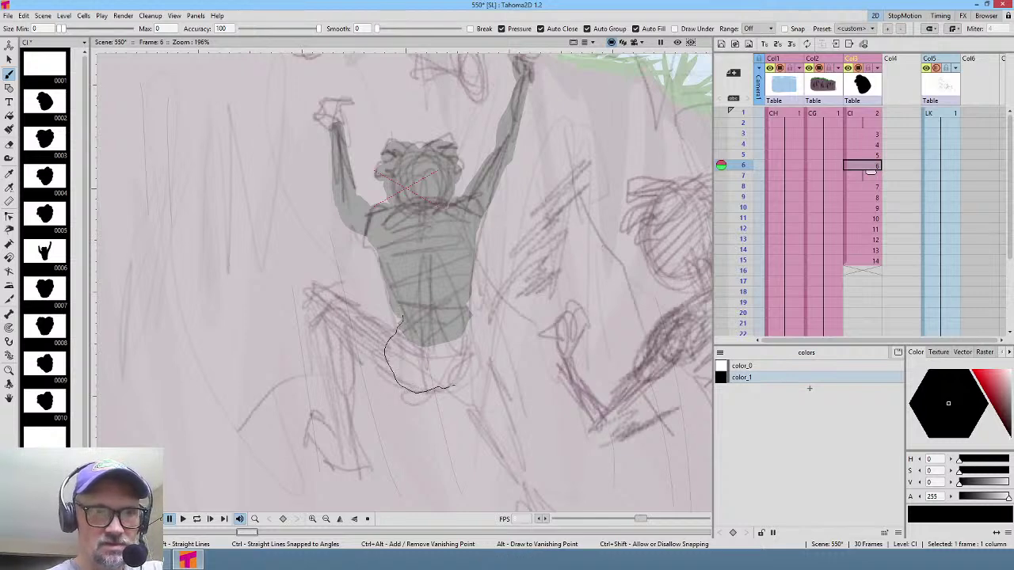
mouse_move(453, 385)
mouse_down()
mouse_move(475, 354)
mouse_move(464, 286)
mouse_up()
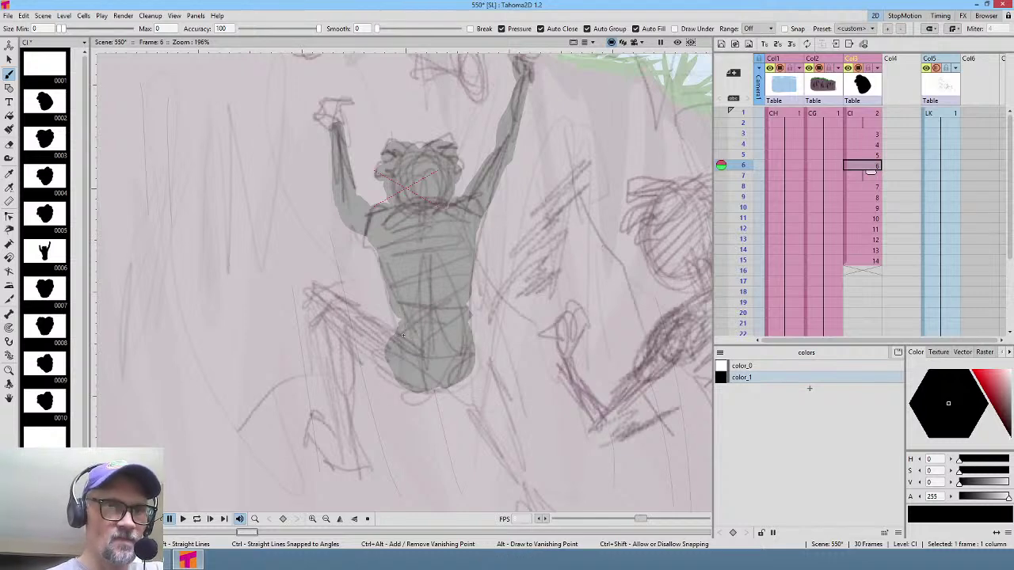
mouse_move(402, 336)
mouse_down()
mouse_move(342, 284)
mouse_move(314, 276)
mouse_move(304, 300)
mouse_move(336, 438)
mouse_move(348, 435)
mouse_move(349, 335)
mouse_move(361, 356)
mouse_move(429, 386)
mouse_up()
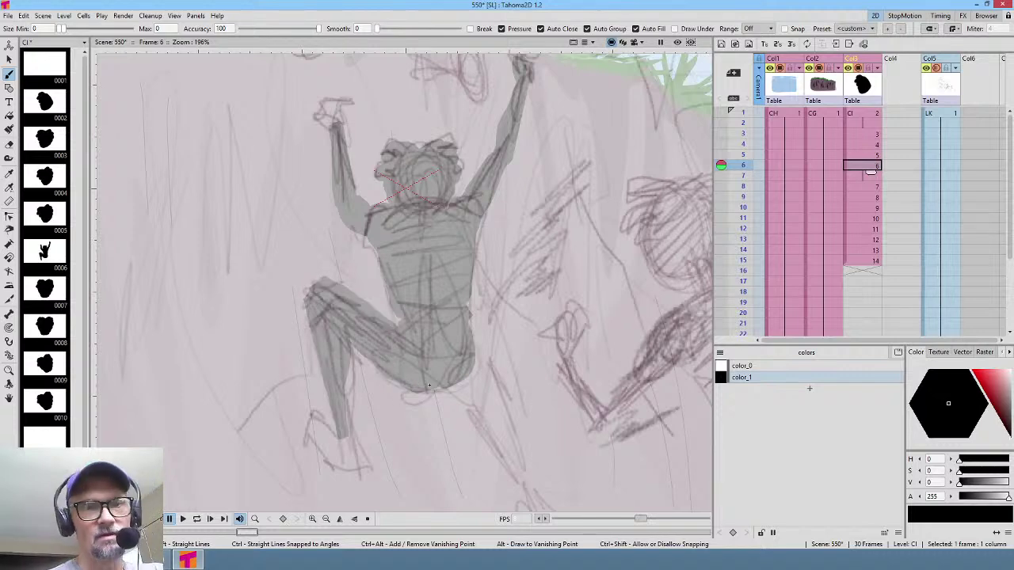
middle_click(428, 386)
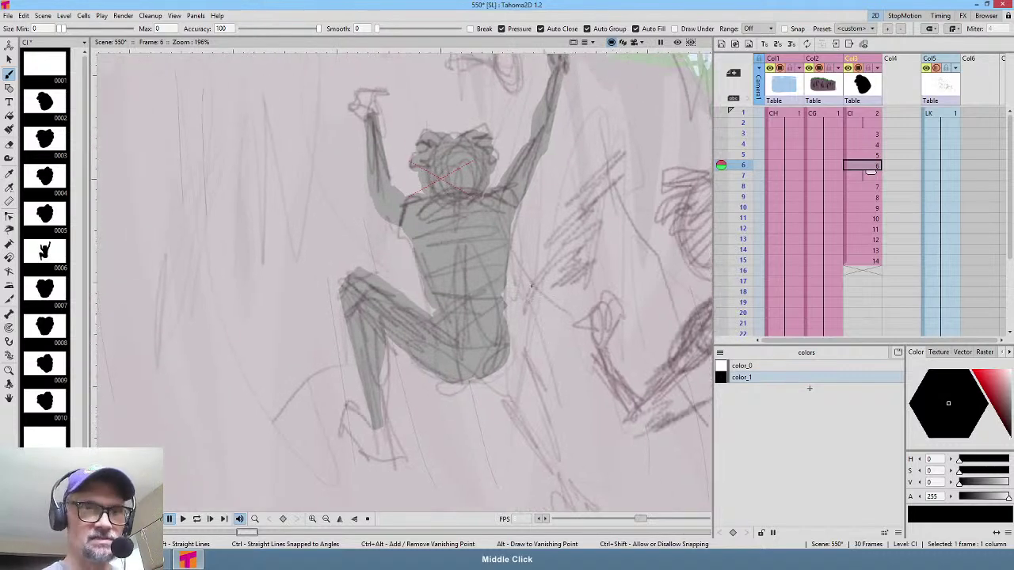
middle_click(531, 285)
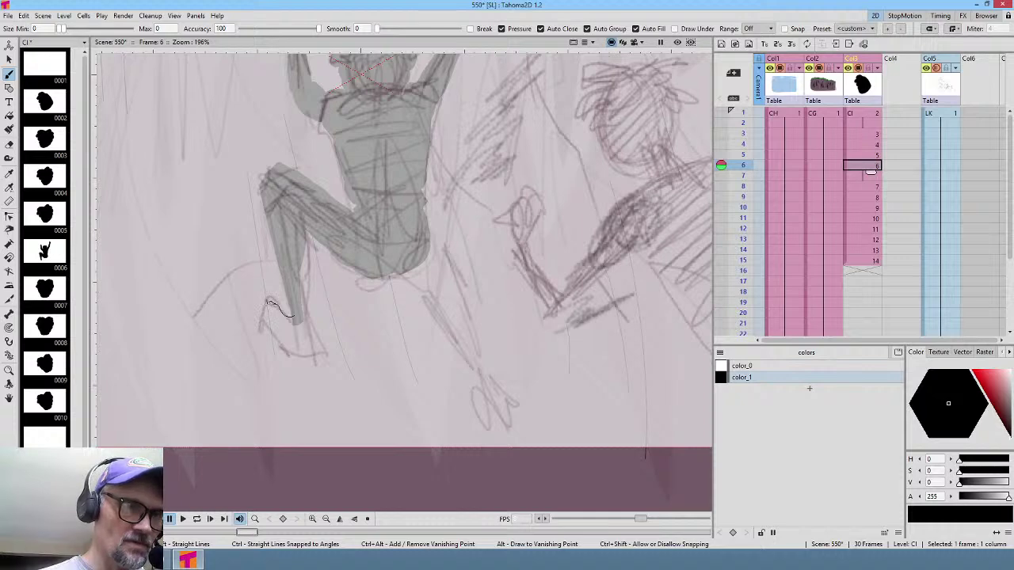
mouse_move(262, 329)
mouse_down()
mouse_move(287, 354)
mouse_move(318, 354)
mouse_move(295, 239)
mouse_up()
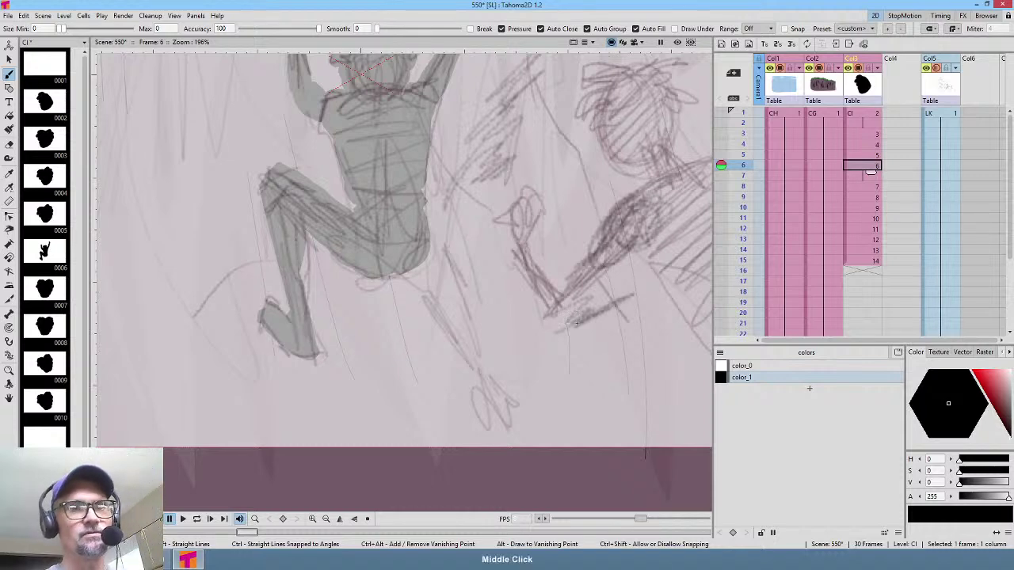
Step: Paint the climber's extended right leg and its foot, reaching down to the lower camera edge on CI drawing 6
scroll(296, 239, down, 3)
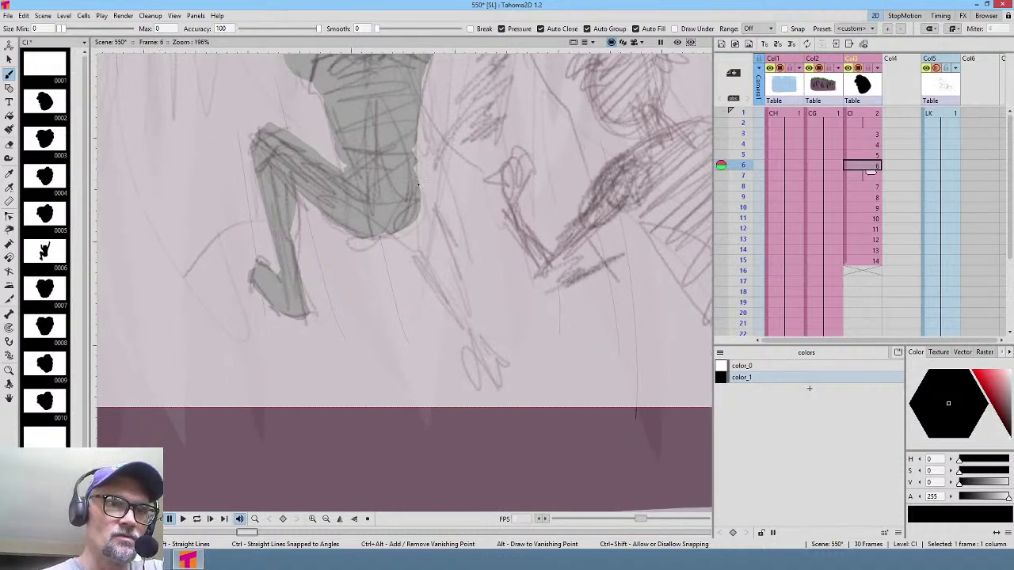
mouse_move(417, 184)
mouse_down()
mouse_move(466, 325)
mouse_move(448, 317)
mouse_move(416, 265)
mouse_up()
drag(388, 228, 389, 231)
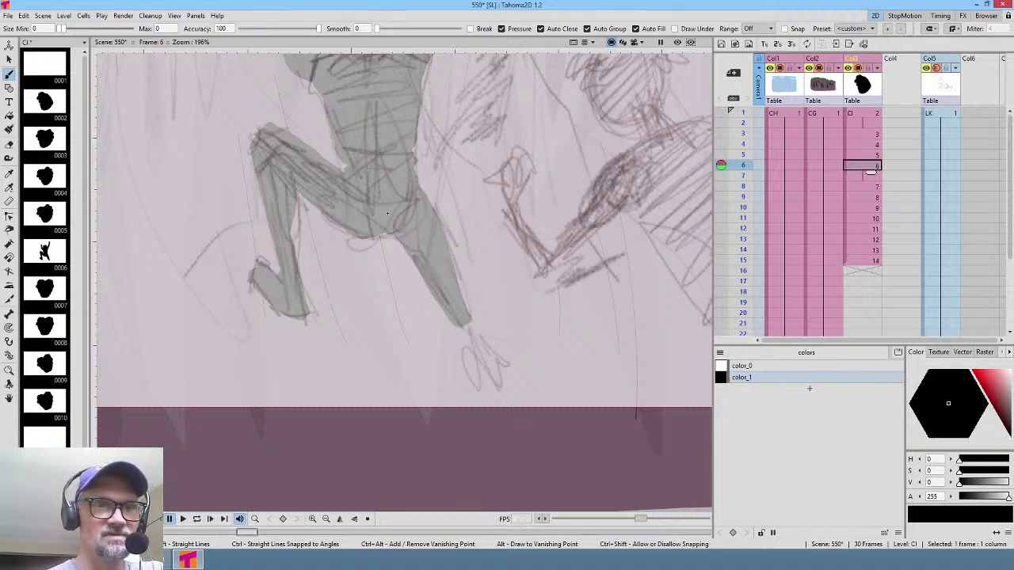
scroll(513, 368, up, 3)
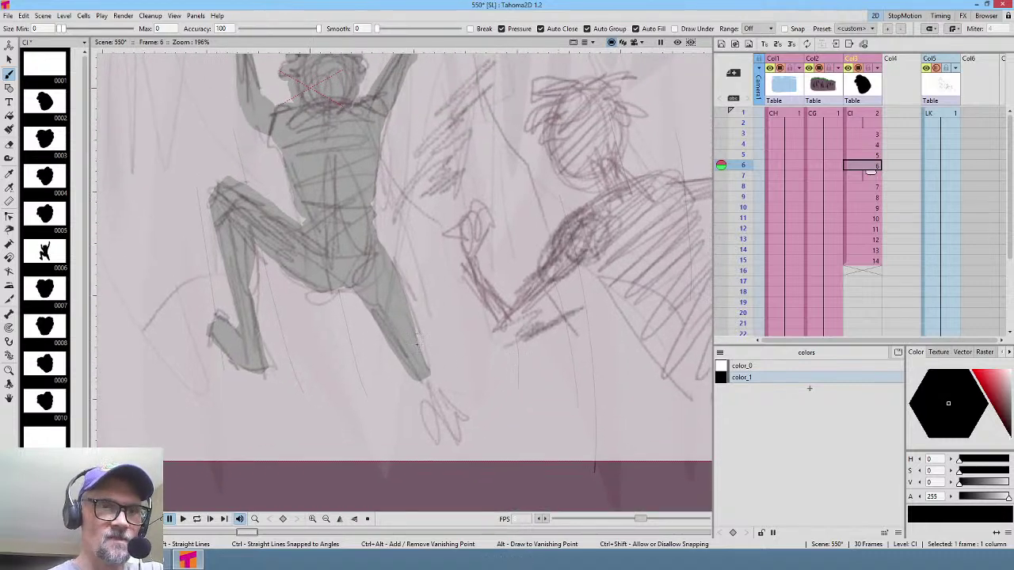
mouse_move(413, 339)
mouse_down()
mouse_move(481, 449)
mouse_move(481, 476)
mouse_move(410, 372)
mouse_move(404, 343)
mouse_up()
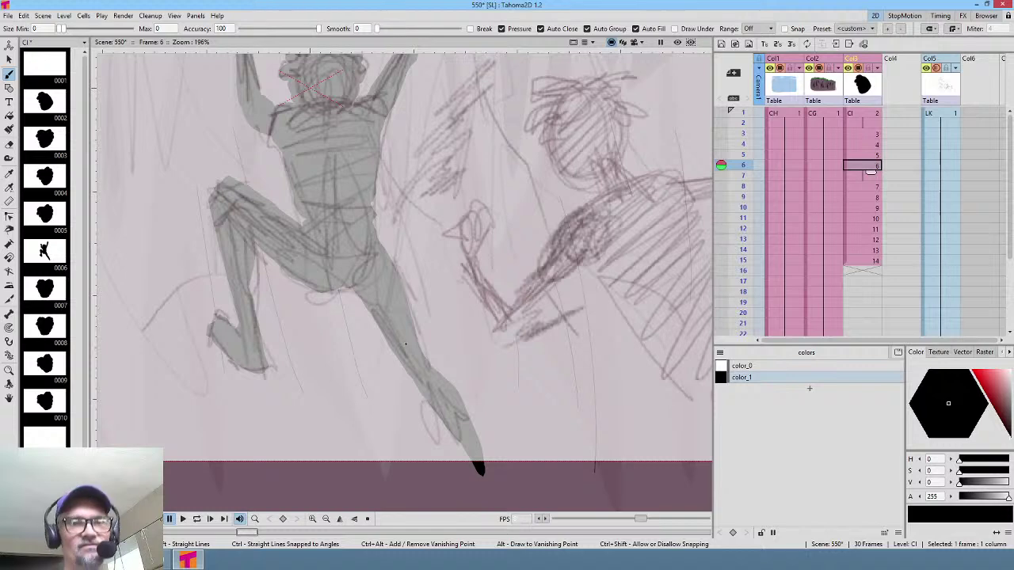
Step: Go to CI drawing 4 at frame 4 and paint the larger figure's shoulders and bent left arm with its raised fist
mouse_move(530, 235)
mouse_down()
mouse_move(329, 365)
mouse_move(443, 341)
mouse_move(459, 322)
mouse_up()
drag(405, 293, 448, 314)
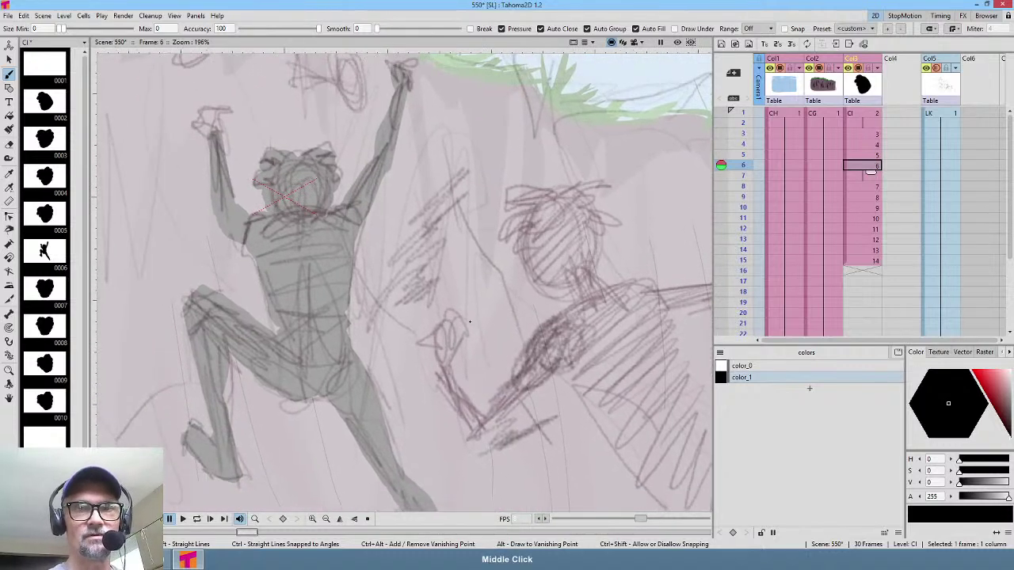
click(871, 155)
click(874, 145)
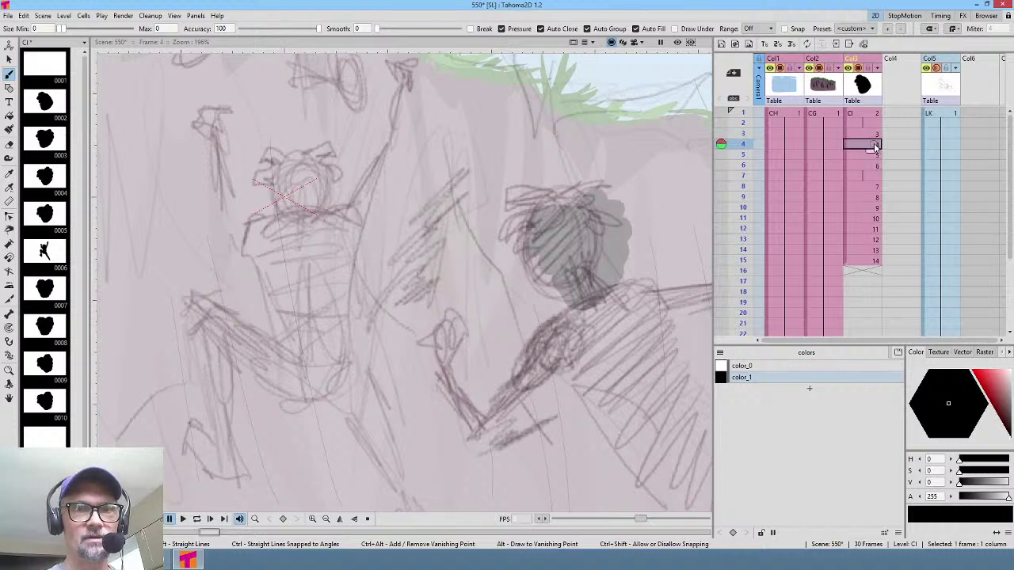
drag(585, 259, 525, 212)
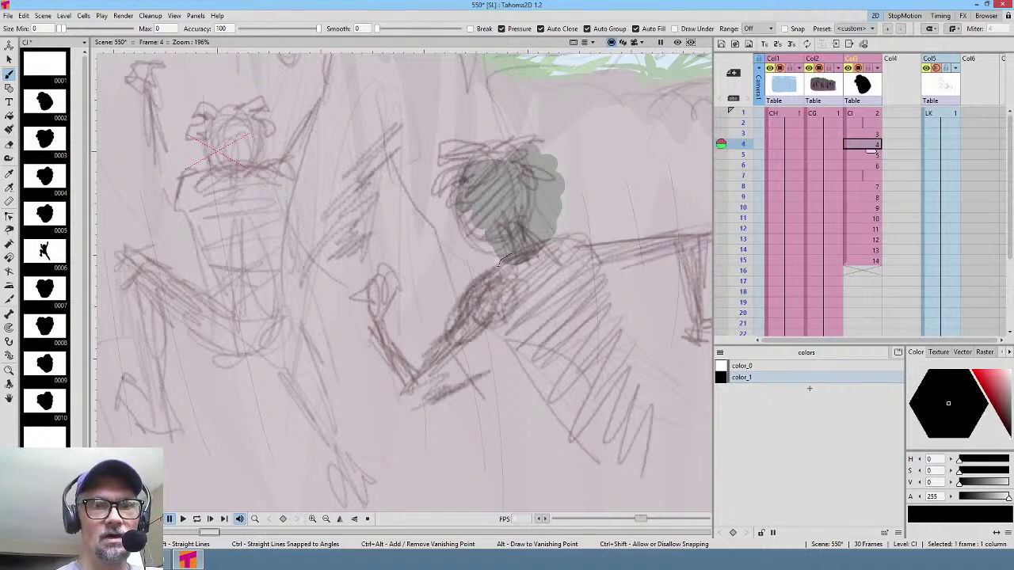
mouse_move(496, 265)
mouse_down()
mouse_move(436, 333)
mouse_move(419, 376)
mouse_move(538, 316)
mouse_move(582, 282)
mouse_move(586, 267)
mouse_move(560, 246)
mouse_move(537, 249)
mouse_move(598, 248)
mouse_move(599, 268)
mouse_move(546, 290)
mouse_up()
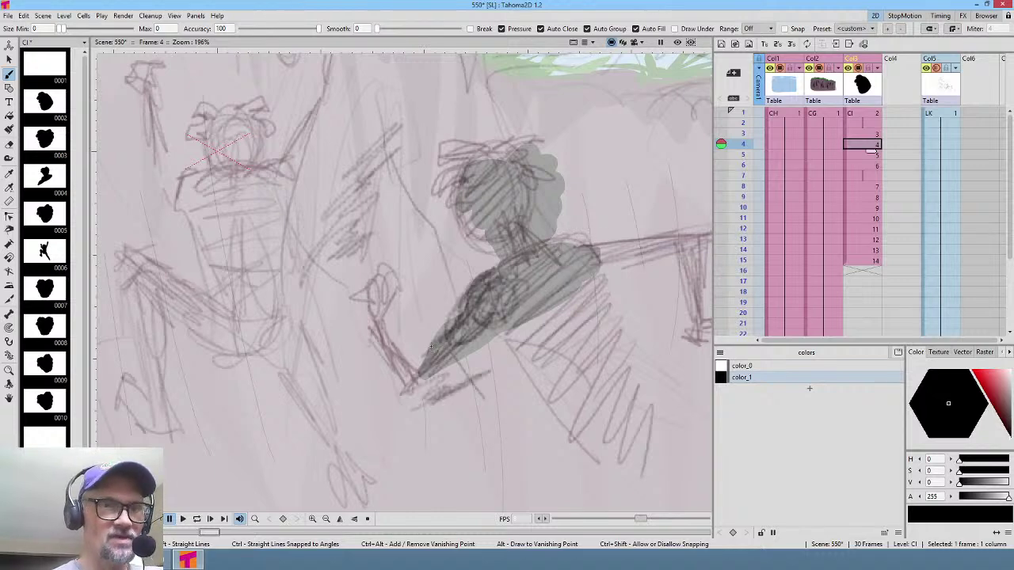
mouse_move(425, 362)
mouse_down()
mouse_move(382, 319)
mouse_move(399, 286)
mouse_move(371, 271)
mouse_move(353, 305)
mouse_move(408, 414)
mouse_move(490, 363)
mouse_up()
Step: Paint the outstretched right arm with its hanging forearm and hand on CI drawing 4, and fill in the body's underside below the shoulders
drag(561, 314, 478, 299)
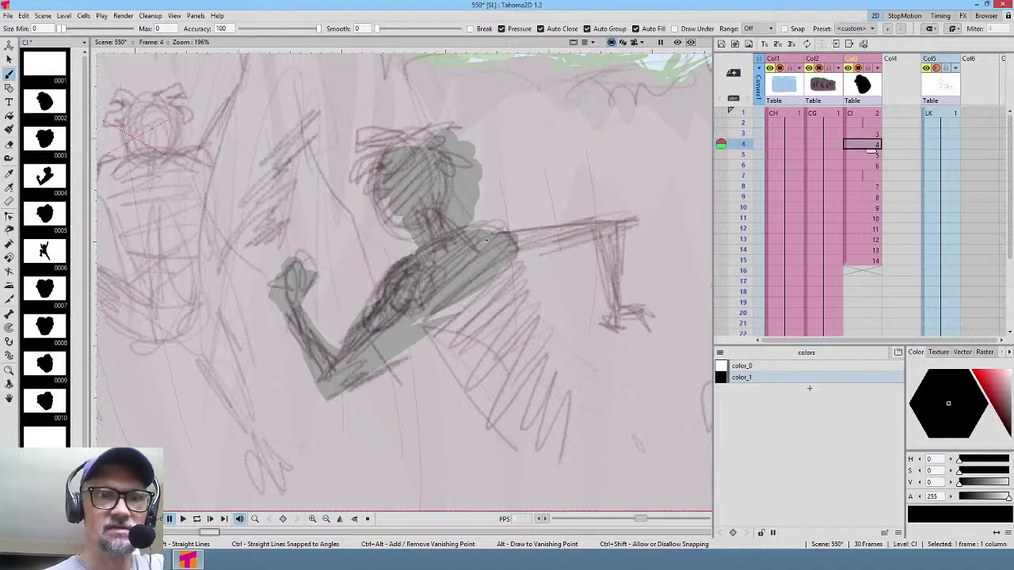
mouse_move(487, 240)
mouse_down()
mouse_move(507, 227)
mouse_move(540, 235)
mouse_move(521, 233)
mouse_move(628, 216)
mouse_move(625, 232)
mouse_move(594, 251)
mouse_move(498, 257)
mouse_up()
key(ctrl+z)
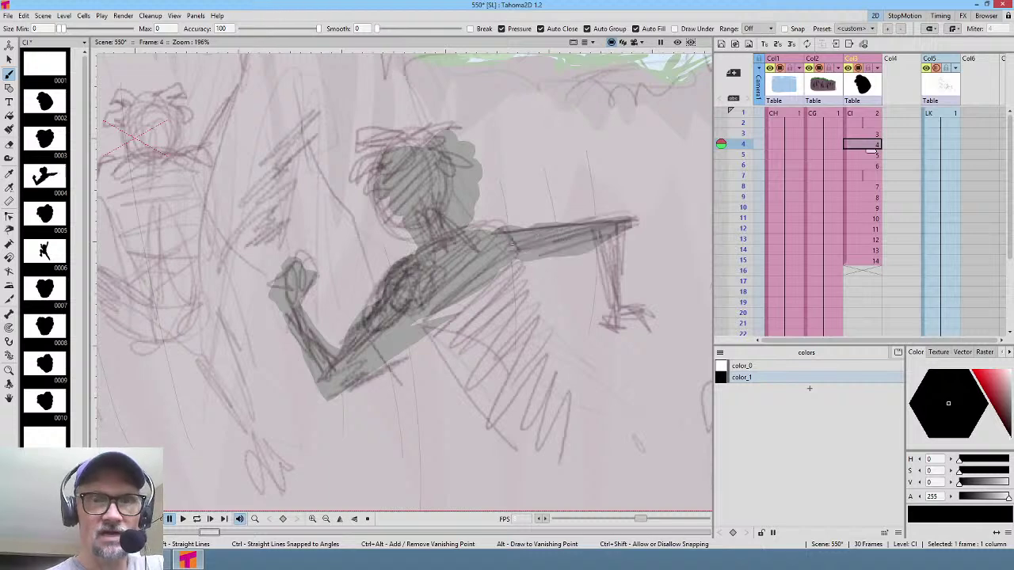
middle_click(613, 271)
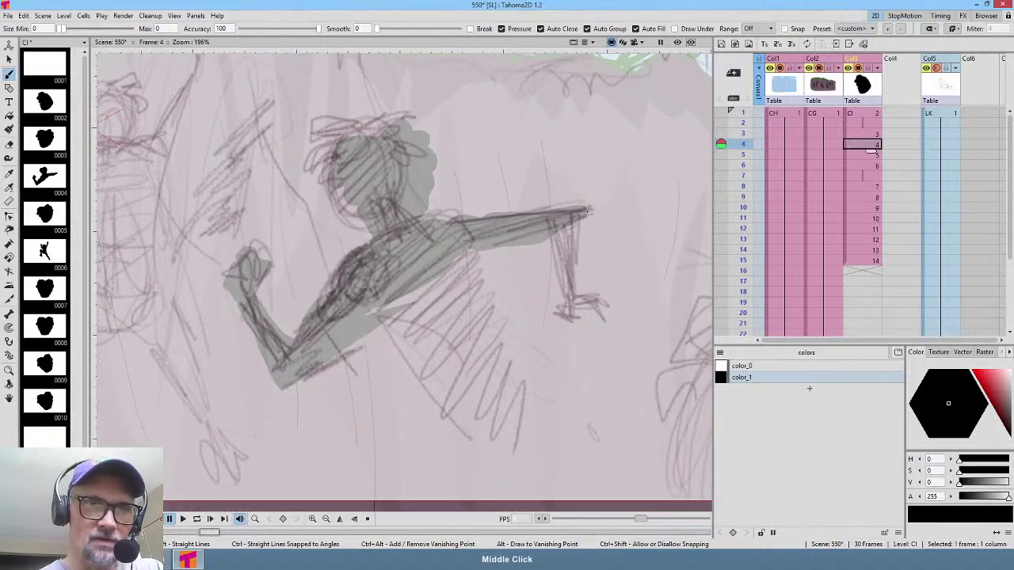
mouse_move(587, 214)
mouse_down()
mouse_move(573, 305)
mouse_move(557, 222)
mouse_up()
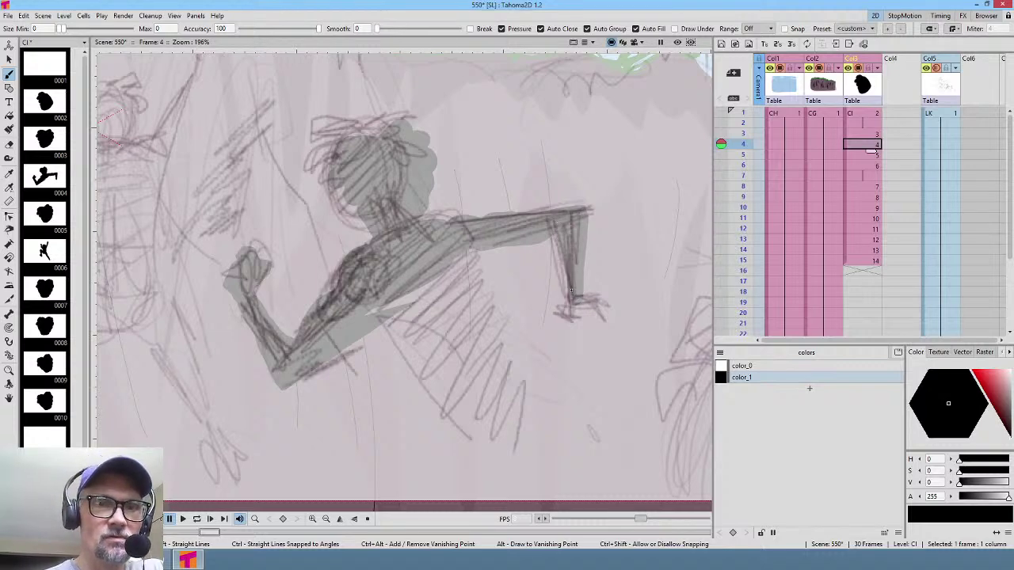
mouse_move(572, 295)
mouse_down()
mouse_move(564, 315)
mouse_move(602, 302)
mouse_up()
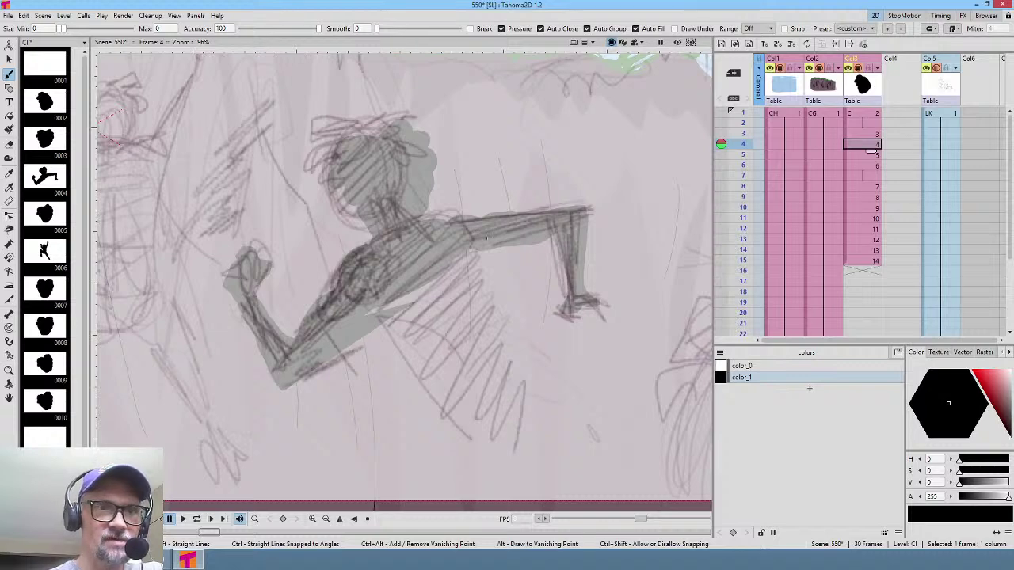
mouse_move(487, 252)
mouse_down()
mouse_move(385, 322)
mouse_move(339, 331)
mouse_up()
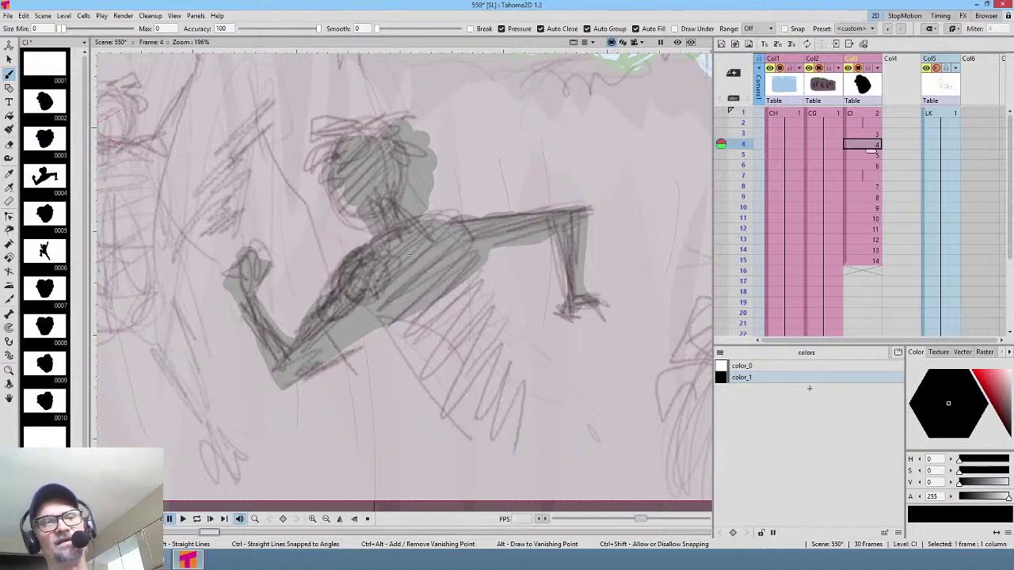
Step: Paint the larger figure's torso, waist and hips below the shoulders on CI drawing 4, following the sketch
mouse_move(378, 322)
mouse_down()
mouse_move(443, 410)
mouse_move(475, 399)
mouse_move(509, 356)
mouse_move(483, 246)
mouse_up()
mouse_move(380, 323)
mouse_down()
mouse_move(436, 402)
mouse_move(459, 408)
mouse_move(476, 390)
mouse_up()
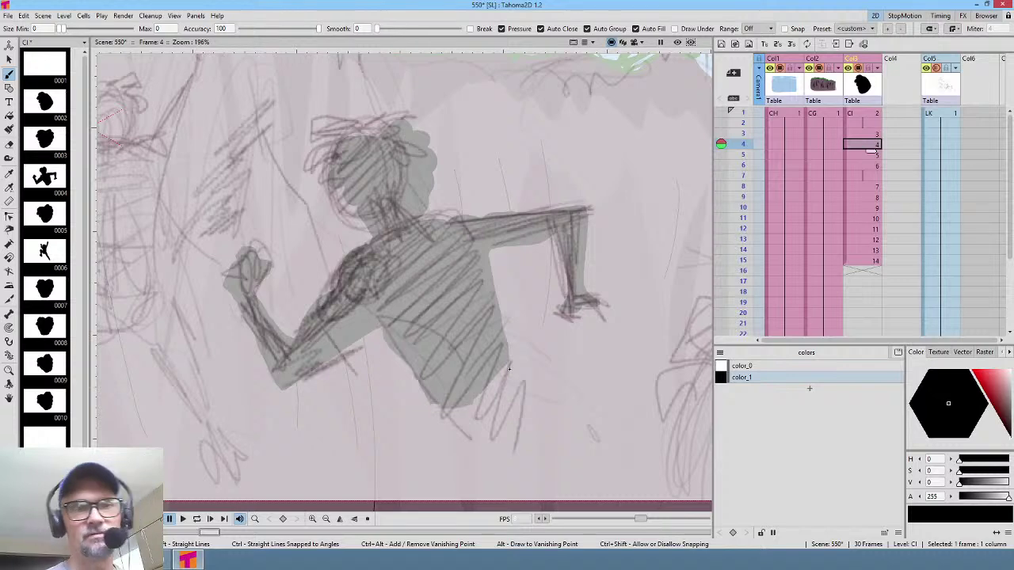
middle_click(560, 356)
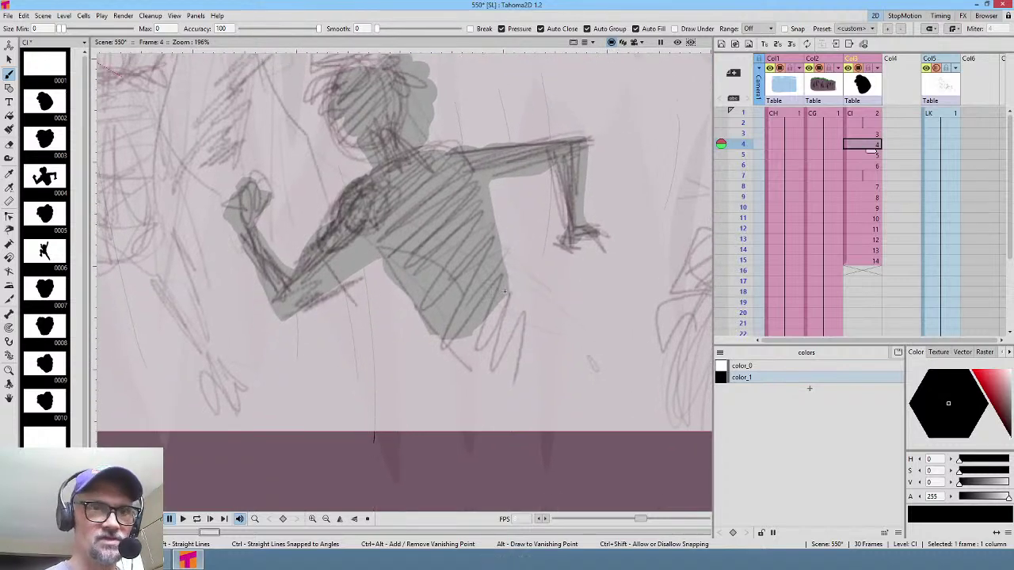
mouse_move(510, 299)
mouse_down()
mouse_move(538, 341)
mouse_move(538, 365)
mouse_move(520, 376)
mouse_move(434, 379)
mouse_move(419, 365)
mouse_move(427, 316)
mouse_up()
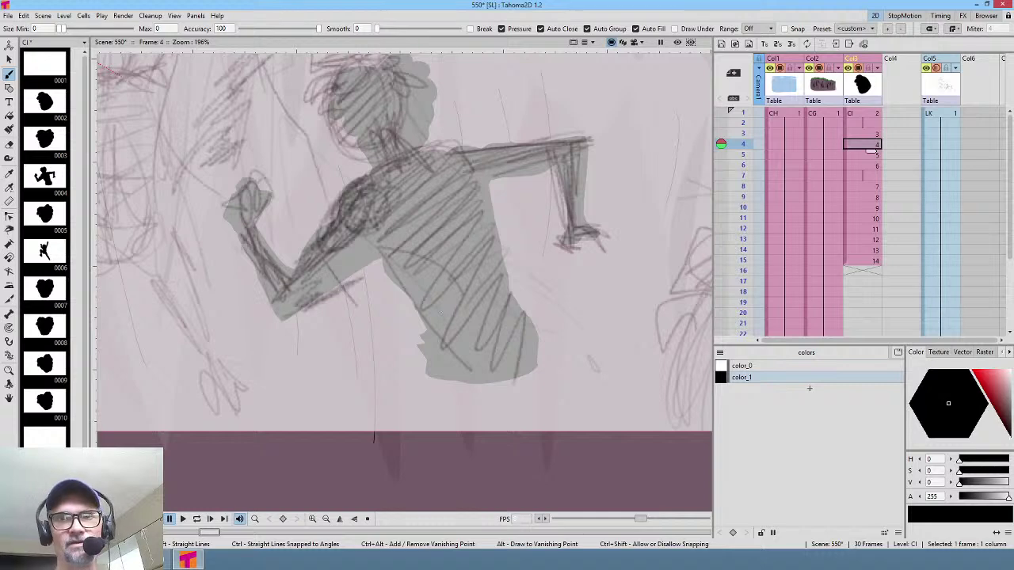
Step: Check CI drawings 2 and 3 against the layout sketch and save the scene
click(863, 133)
drag(617, 295, 548, 331)
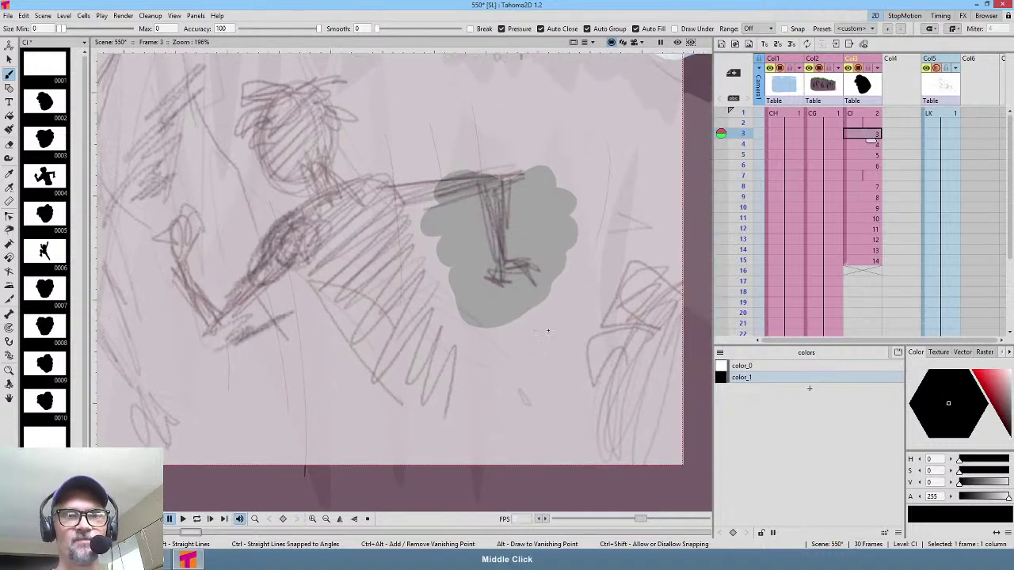
click(871, 123)
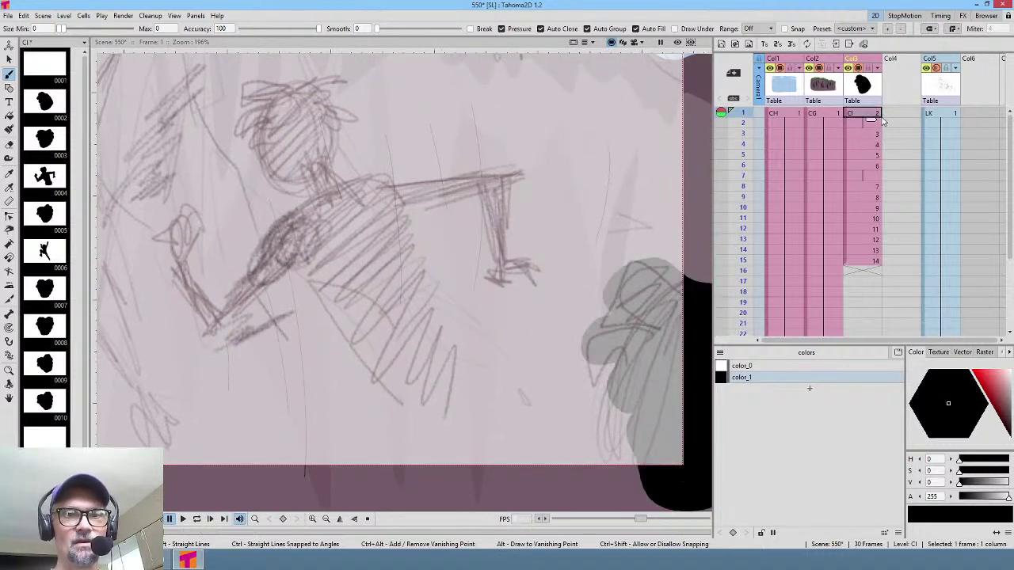
click(870, 135)
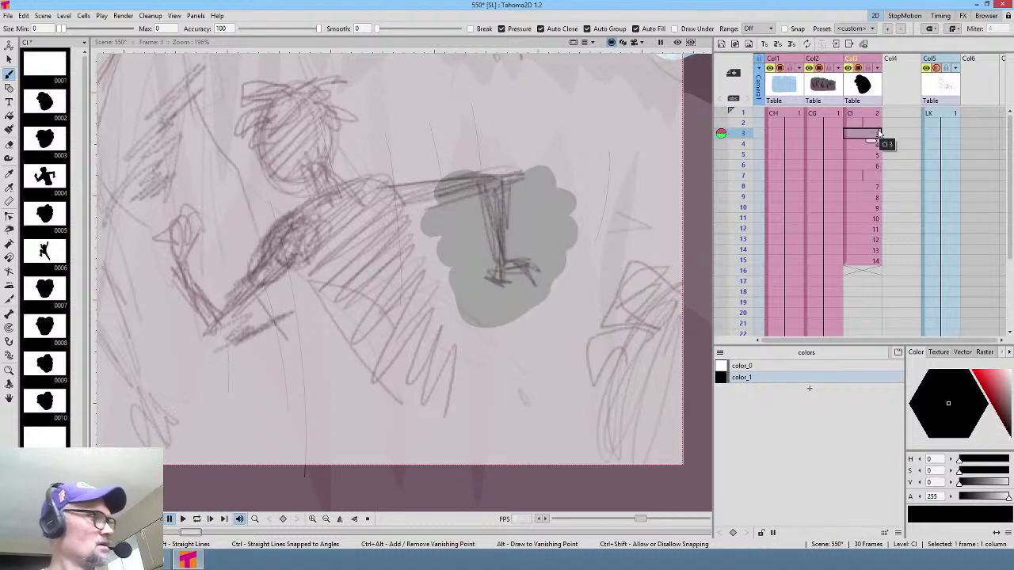
key(ctrl+s)
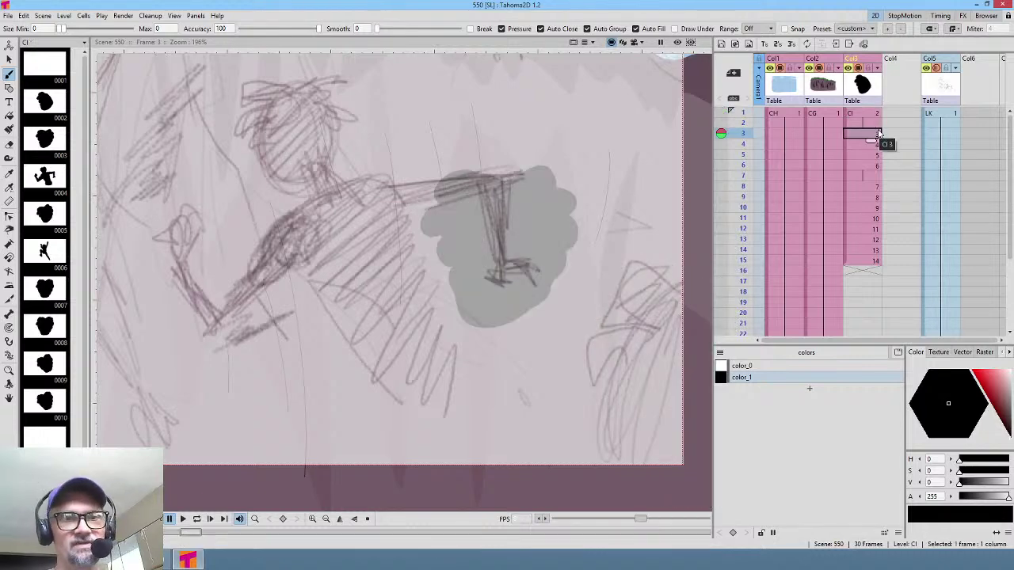
Step: Go to CI drawing 10 at frame 11 and paint the climber's hunched upper body and supporting arm above the grass
click(872, 143)
drag(410, 248, 561, 268)
key(period)
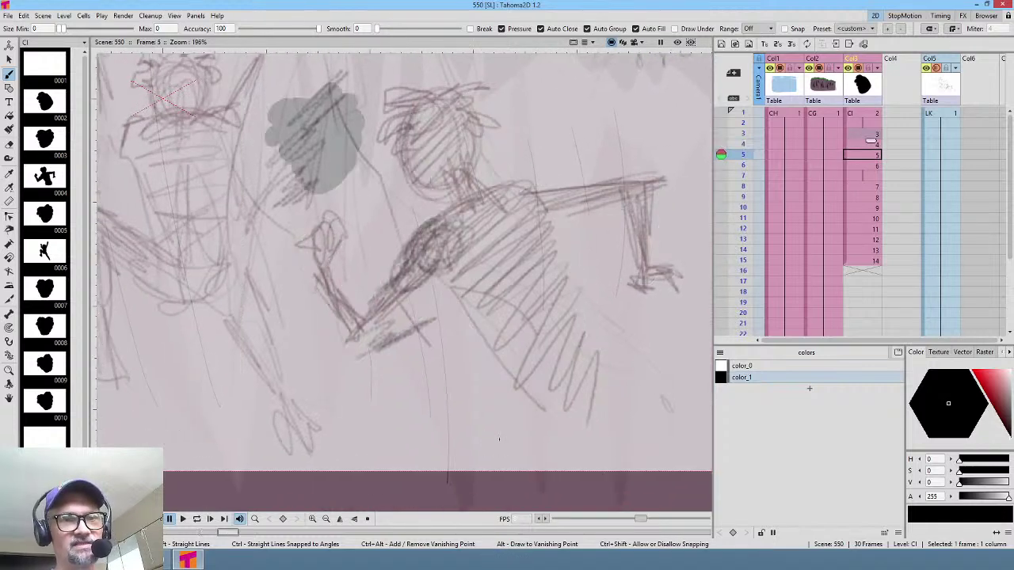
mouse_move(360, 203)
mouse_down()
mouse_move(485, 278)
mouse_move(473, 290)
mouse_move(496, 334)
mouse_move(501, 384)
mouse_up()
key(period)
key(period)
key(period)
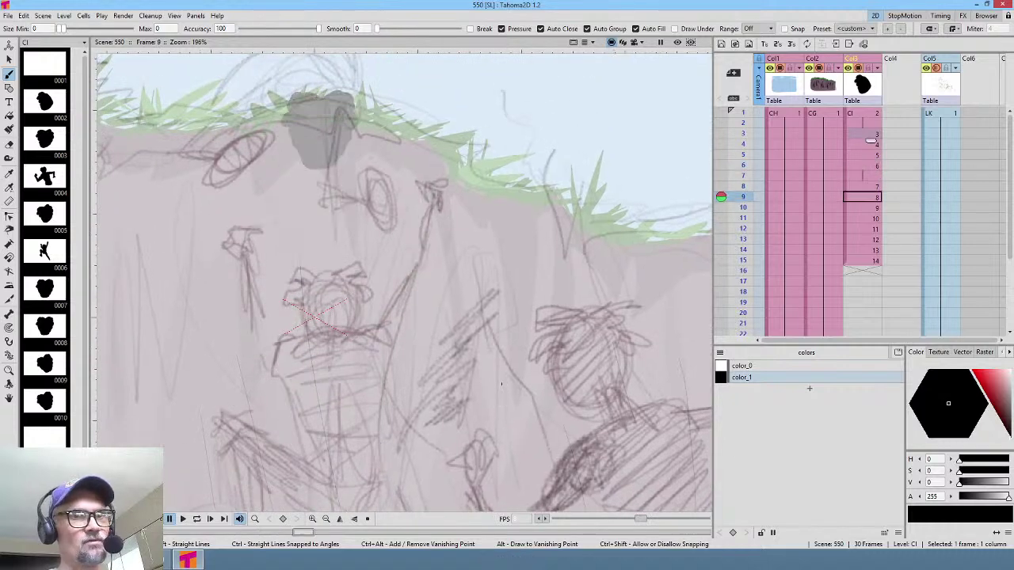
key(period)
drag(422, 204, 438, 316)
key(period)
key(comma)
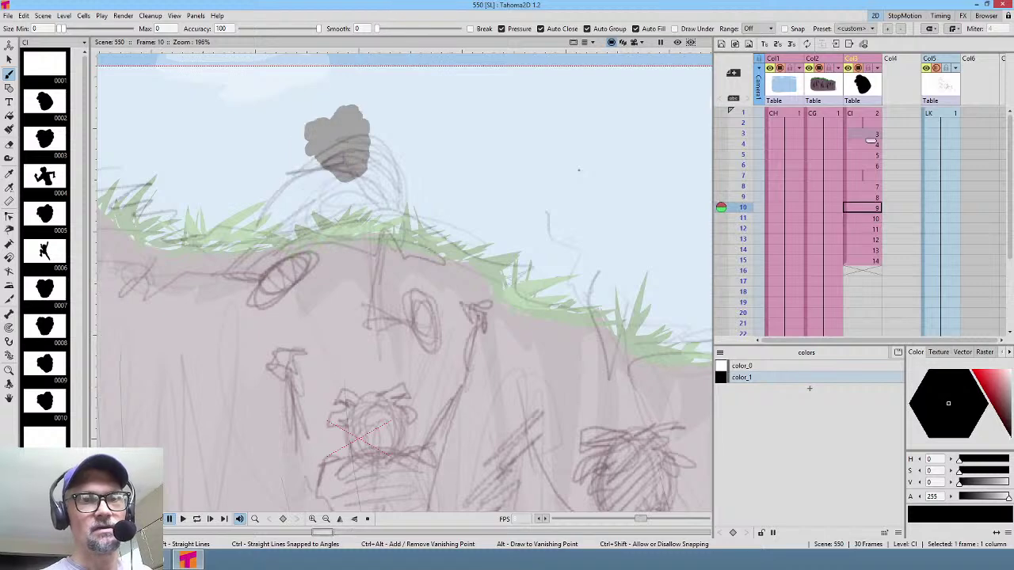
key(period)
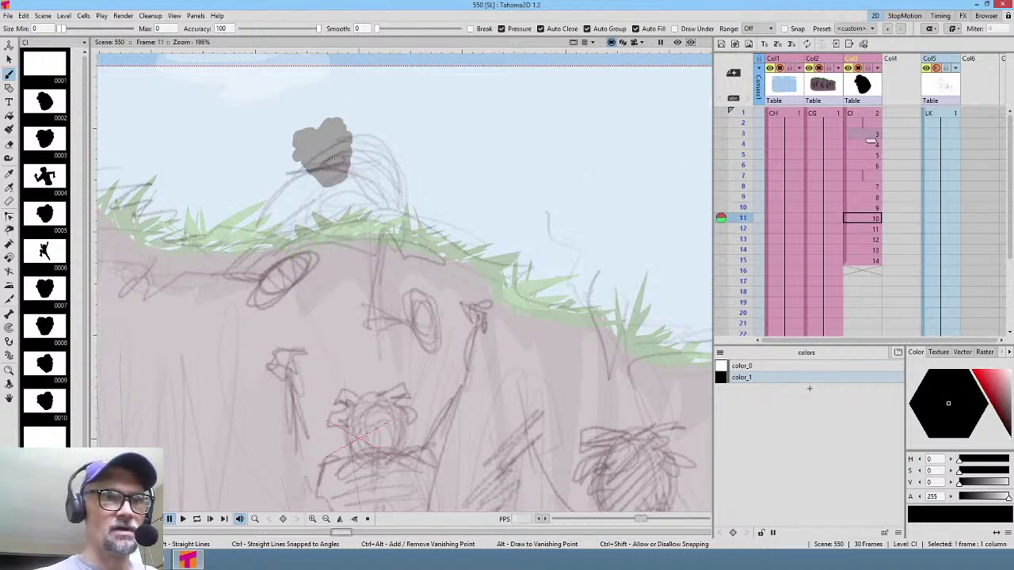
mouse_move(333, 159)
mouse_down()
mouse_move(290, 182)
mouse_move(293, 206)
mouse_move(324, 224)
mouse_move(390, 212)
mouse_move(377, 150)
mouse_move(344, 147)
mouse_move(279, 196)
mouse_move(269, 223)
mouse_move(282, 237)
mouse_move(310, 226)
mouse_up()
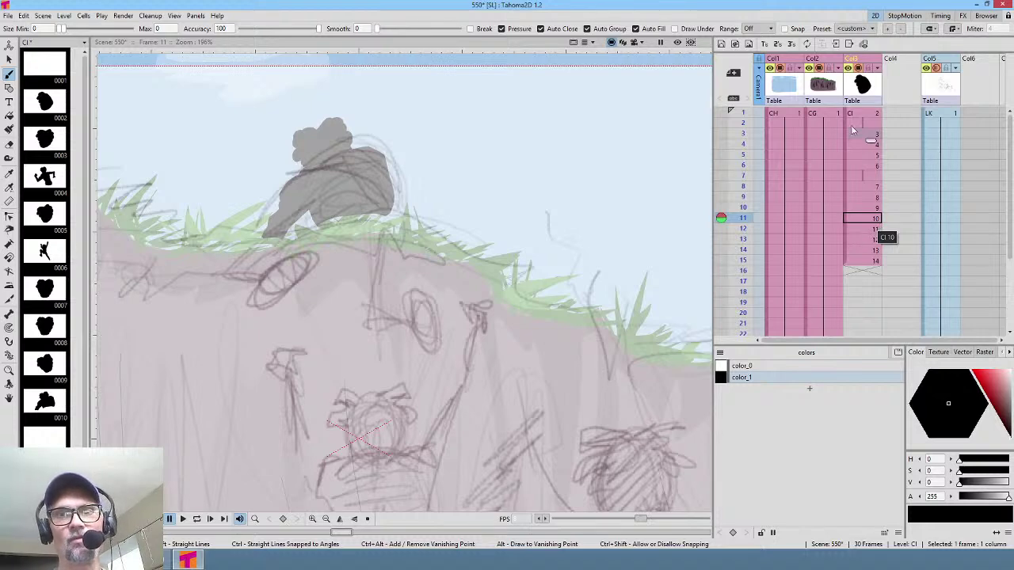
click(823, 85)
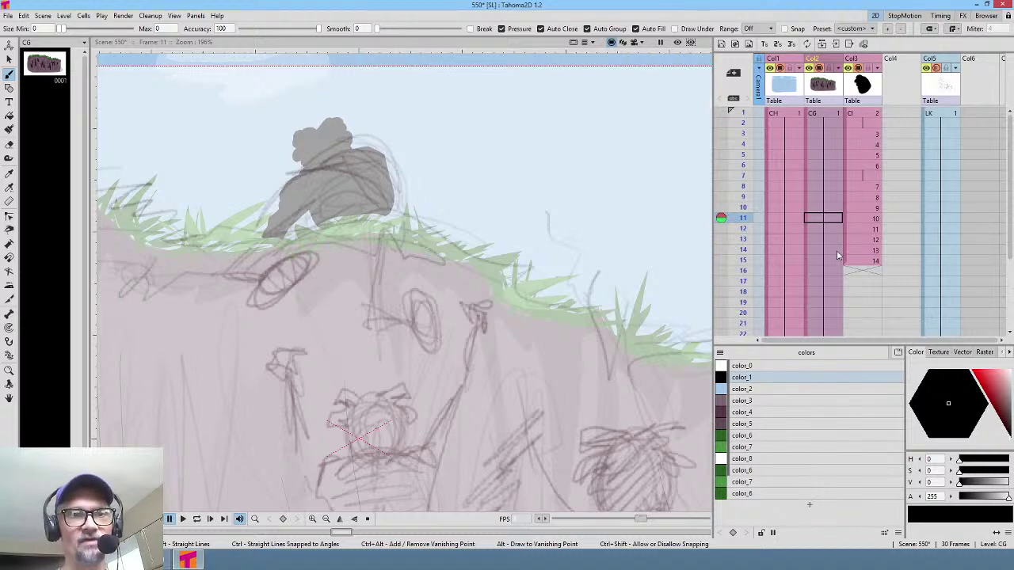
click(779, 108)
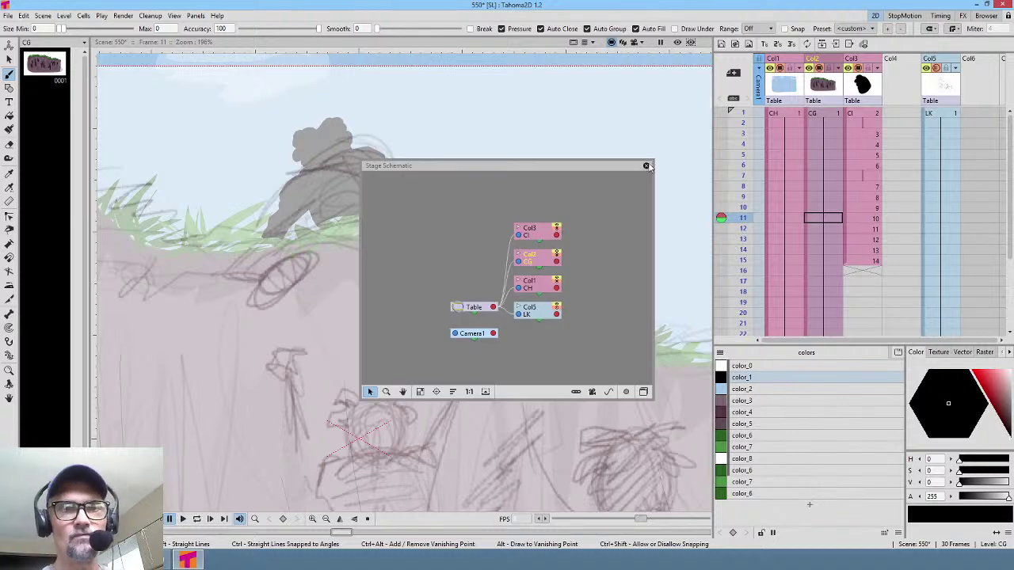
click(646, 165)
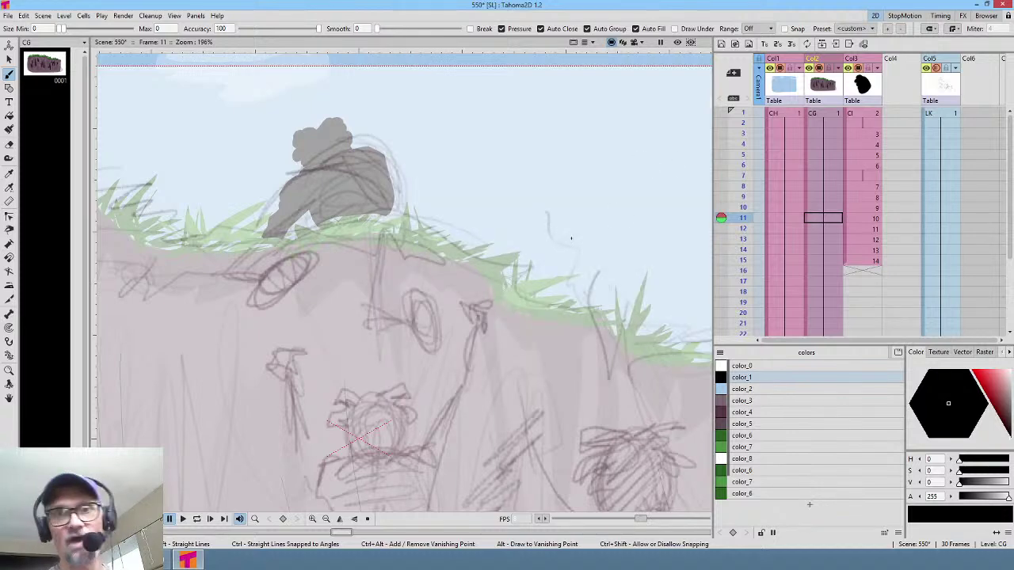
Step: Paint the climber's hips, both bent legs and the feet at the cliff edge on CI drawing 10, following the sketch
click(862, 218)
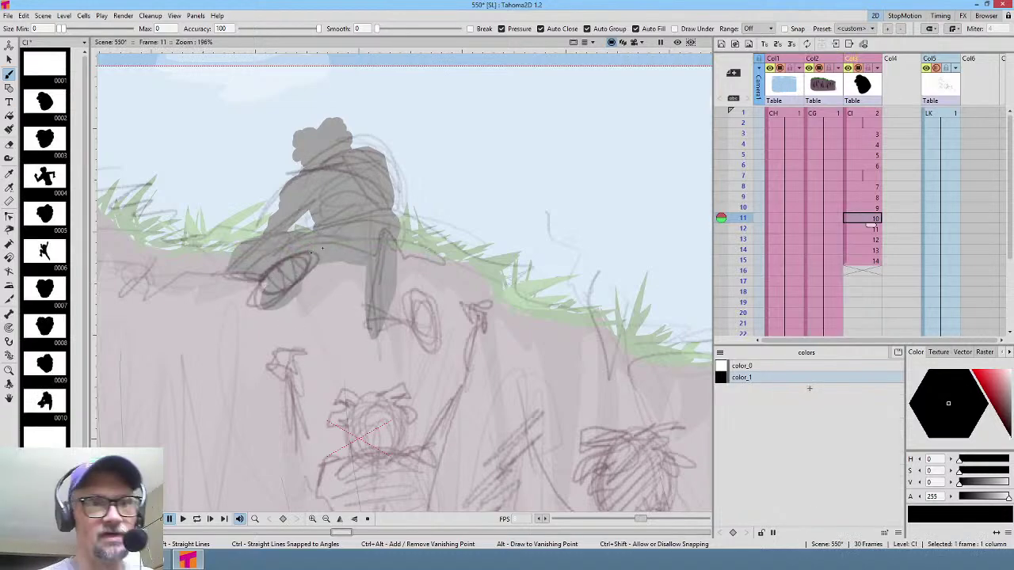
mouse_move(425, 297)
mouse_down()
mouse_move(418, 290)
mouse_move(412, 320)
mouse_move(418, 347)
mouse_move(436, 356)
mouse_up()
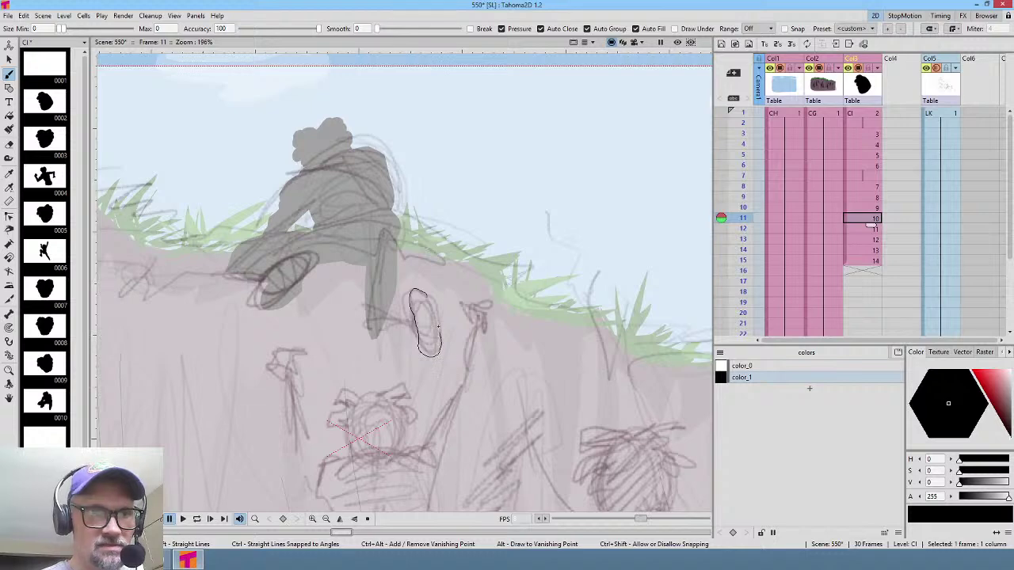
key(comma)
key(period)
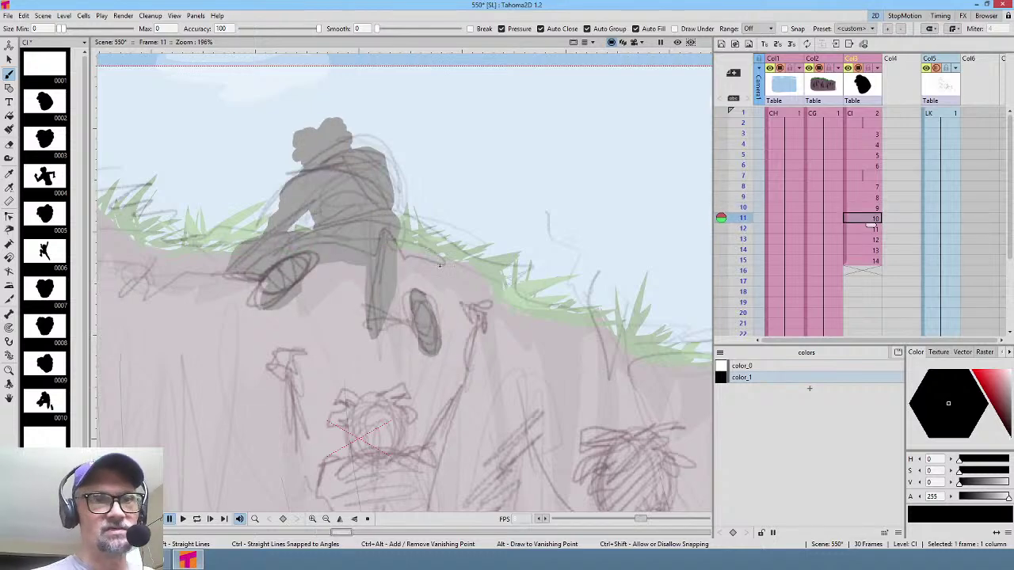
key(comma)
key(period)
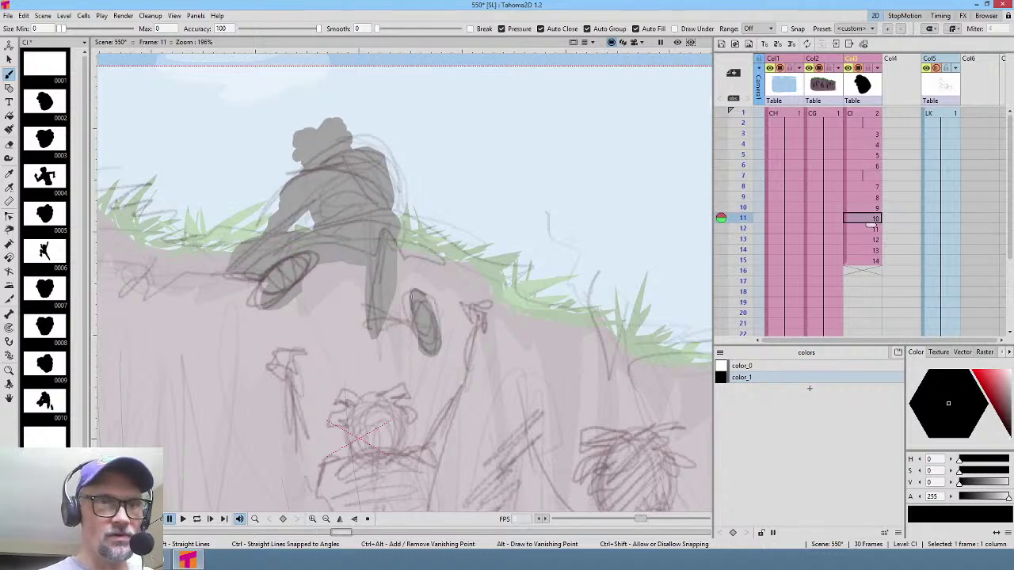
mouse_move(410, 291)
mouse_down()
mouse_move(401, 321)
mouse_move(424, 348)
mouse_up()
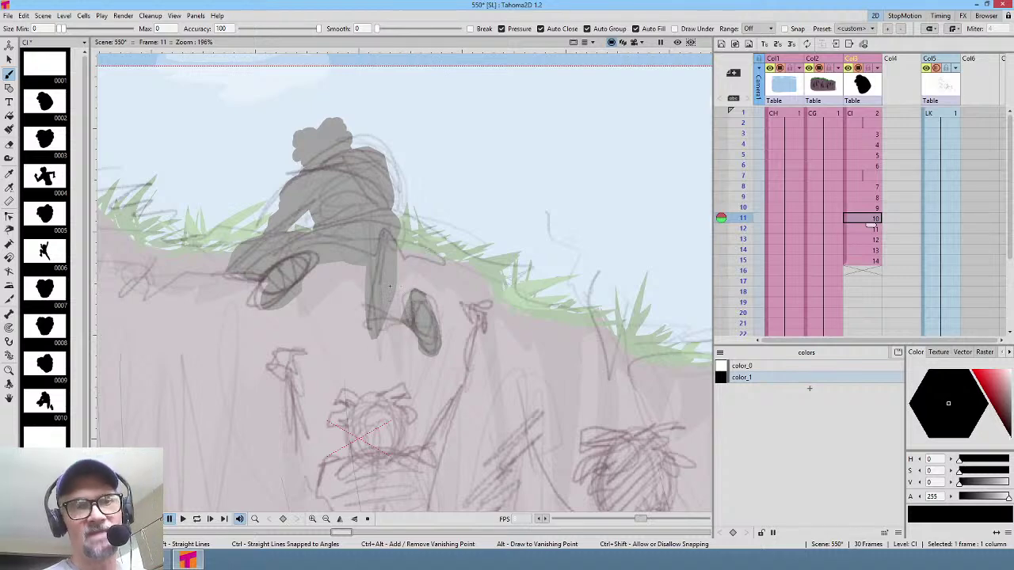
mouse_move(366, 245)
mouse_down()
mouse_move(357, 261)
mouse_move(368, 312)
mouse_move(372, 319)
mouse_move(395, 301)
mouse_move(375, 327)
mouse_move(422, 319)
mouse_up()
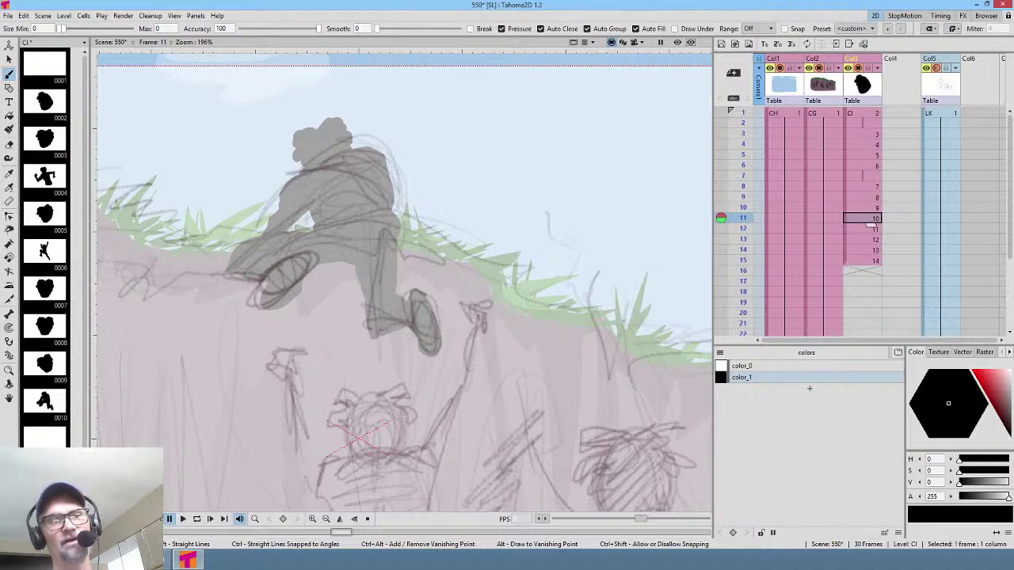
Step: Go to CI drawing 11 at frame 12 and paint the angular body part extending above the grass, right of the sketched hump
key(Down)
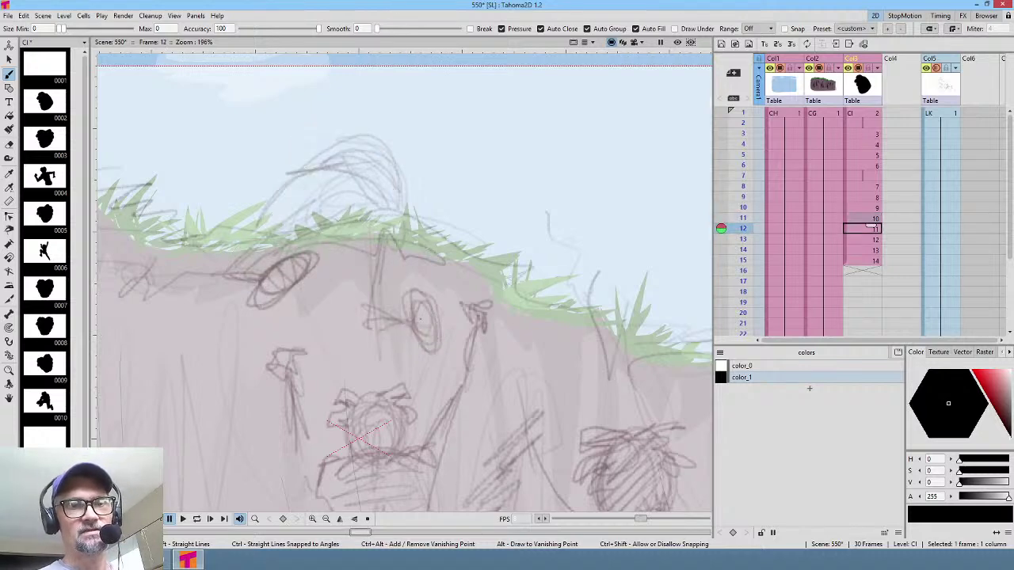
key(Up)
key(Down)
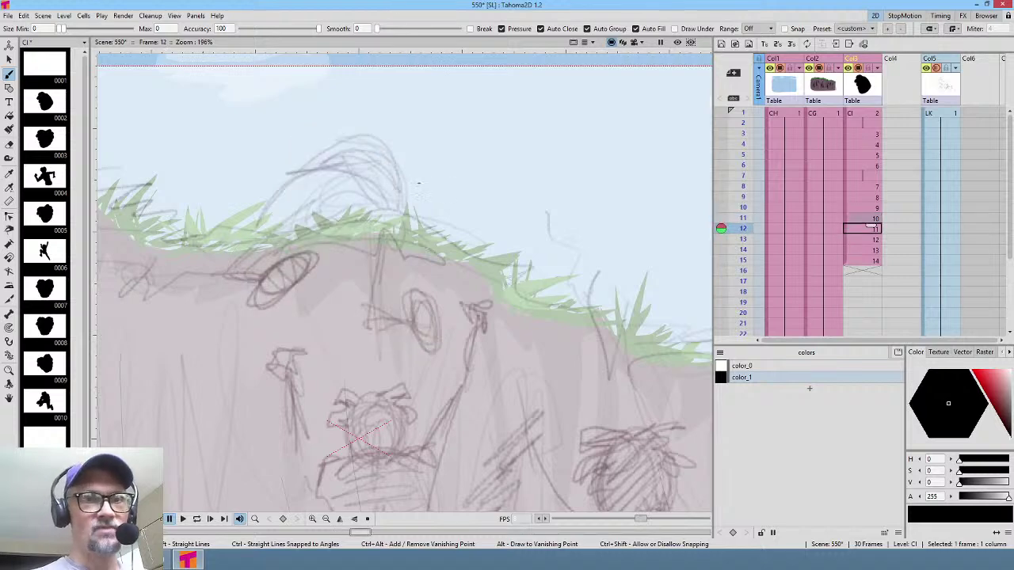
key(Down)
key(Up)
key(Up)
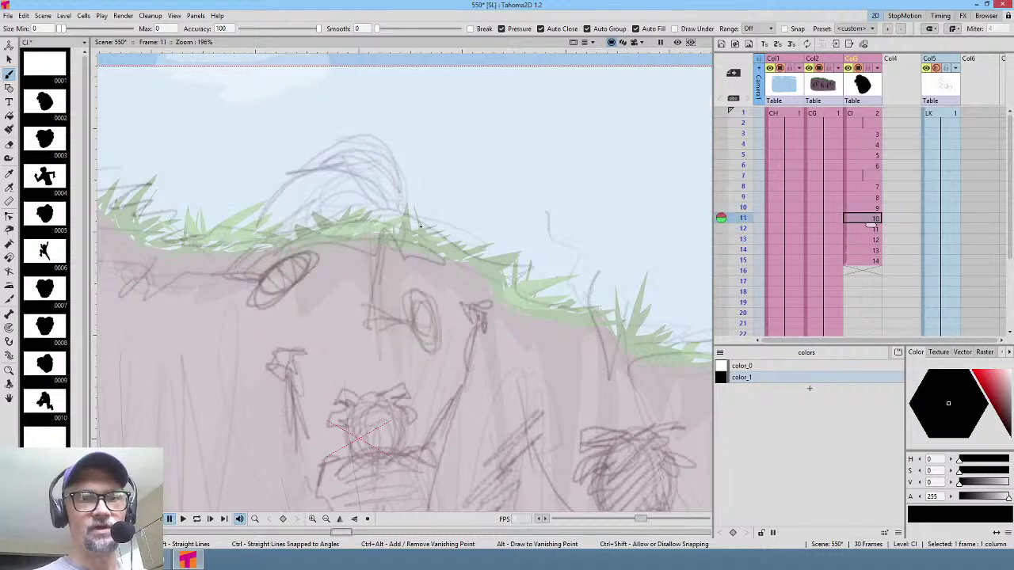
key(Down)
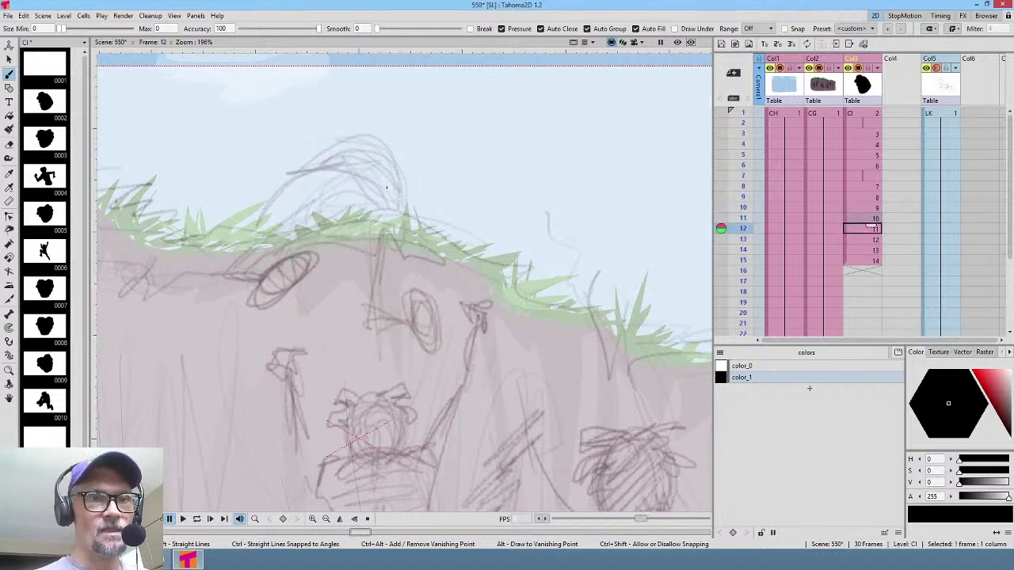
mouse_move(387, 187)
mouse_down()
mouse_move(481, 166)
mouse_move(490, 190)
mouse_move(448, 239)
mouse_move(382, 213)
mouse_up()
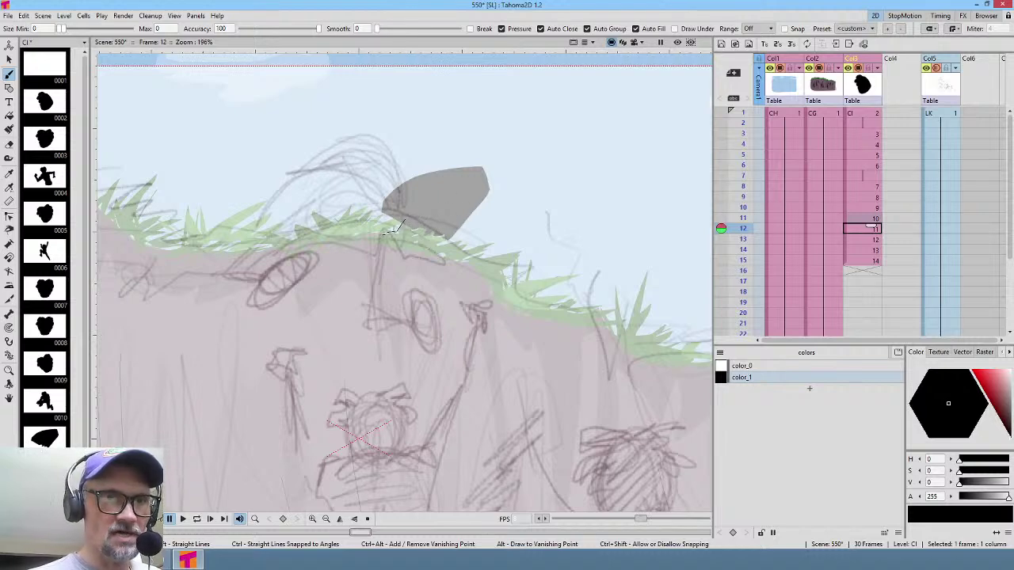
mouse_move(390, 217)
mouse_down()
mouse_move(384, 206)
mouse_move(388, 220)
mouse_up()
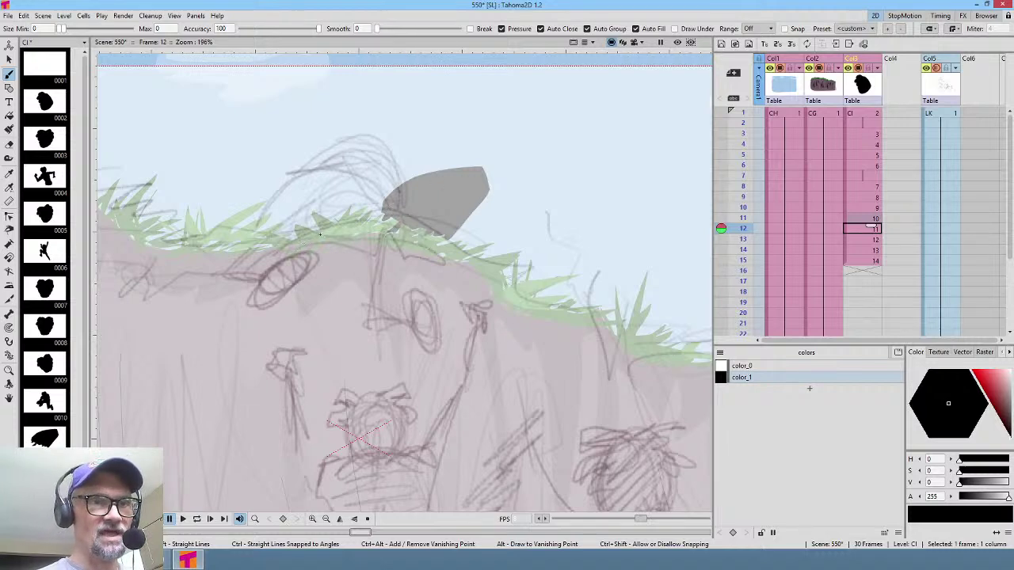
Step: Paint the climber's separate left foot shape below the grass on CI drawing 11, comparing it with the neighbouring drawings
key(comma)
key(period)
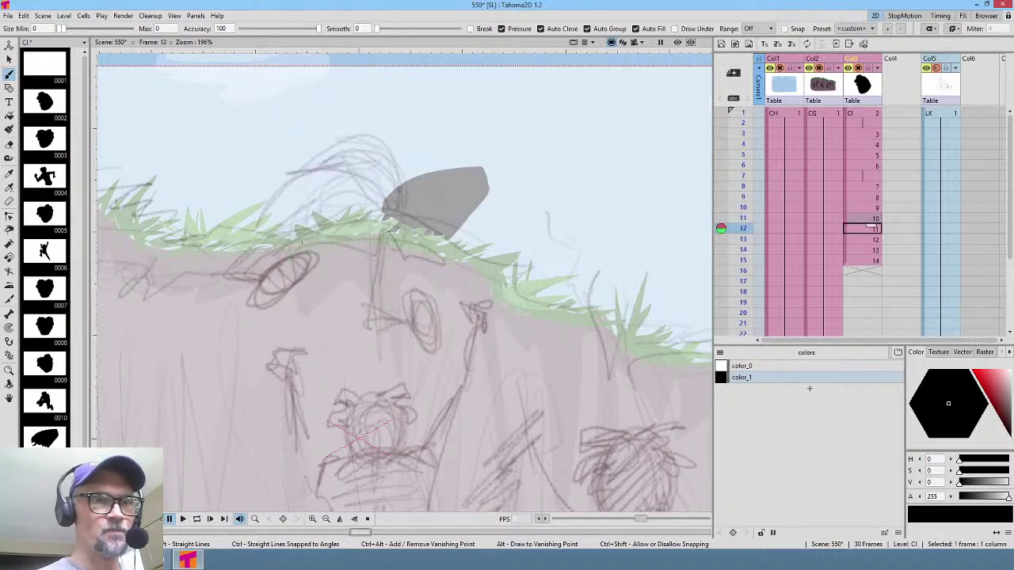
mouse_move(293, 252)
mouse_down()
mouse_move(289, 299)
mouse_move(314, 315)
mouse_move(317, 283)
mouse_move(296, 251)
mouse_up()
key(comma)
key(period)
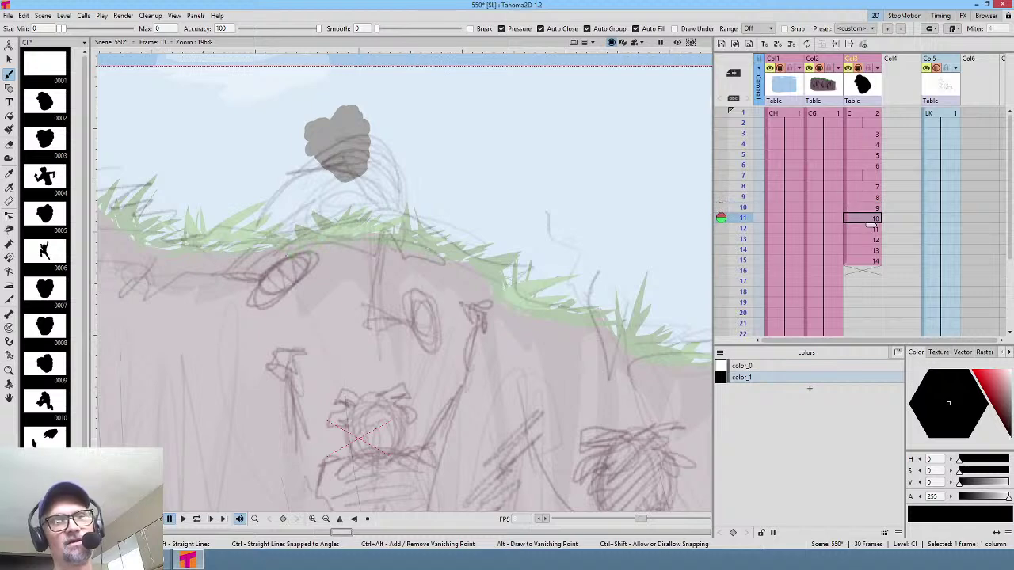
key(comma)
key(period)
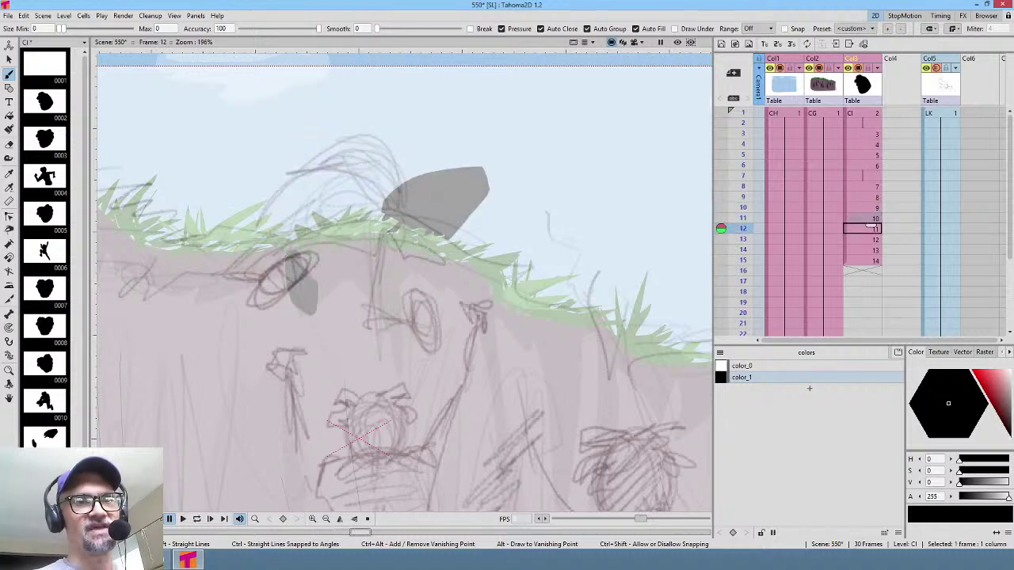
key(comma)
key(period)
key(comma)
key(period)
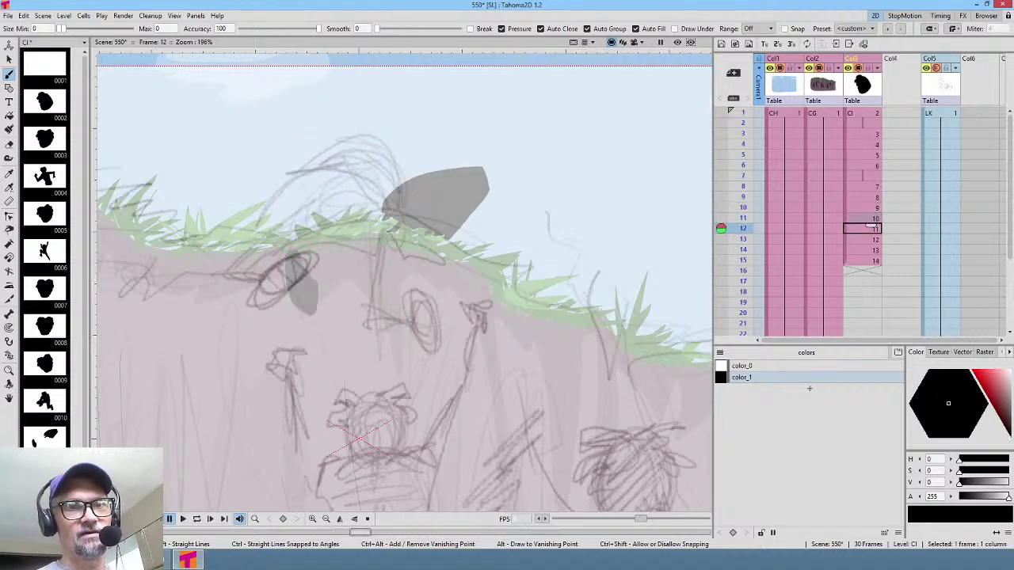
key(comma)
key(period)
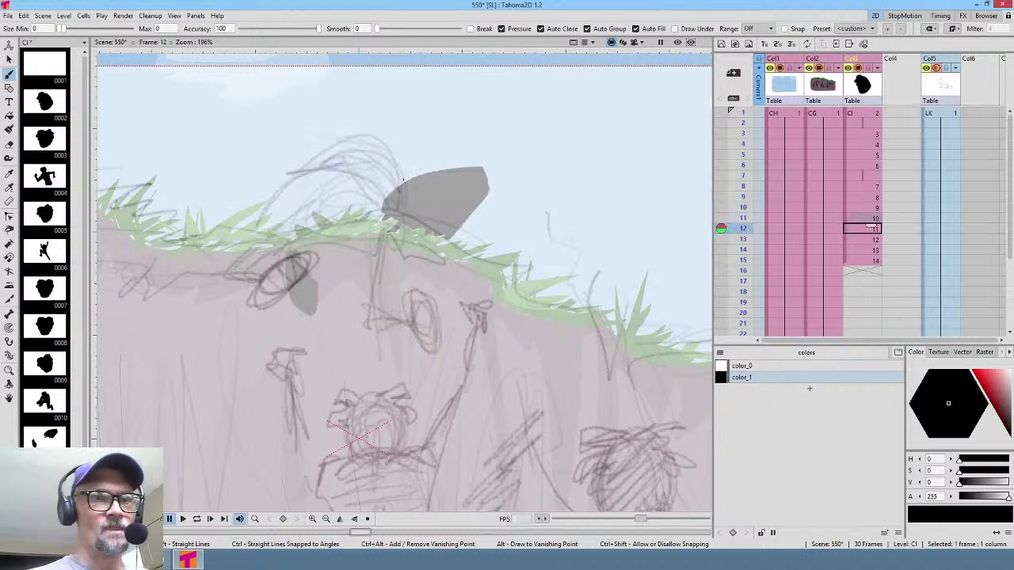
Step: Paint the climber's rounded, hunched body on CI drawing 11, joining the angular part and filling the sketched hump above the grass
mouse_move(405, 179)
mouse_down()
mouse_move(373, 149)
mouse_move(347, 146)
mouse_move(325, 146)
mouse_move(289, 170)
mouse_move(296, 238)
mouse_move(302, 225)
mouse_move(312, 231)
mouse_move(313, 213)
mouse_move(329, 224)
mouse_move(350, 206)
mouse_move(411, 221)
mouse_up()
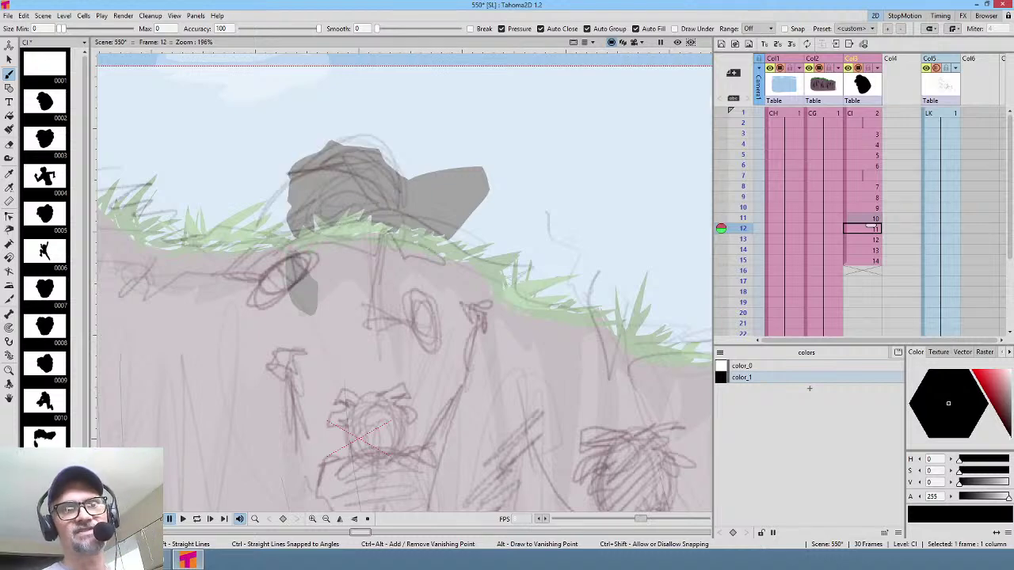
key(comma)
key(period)
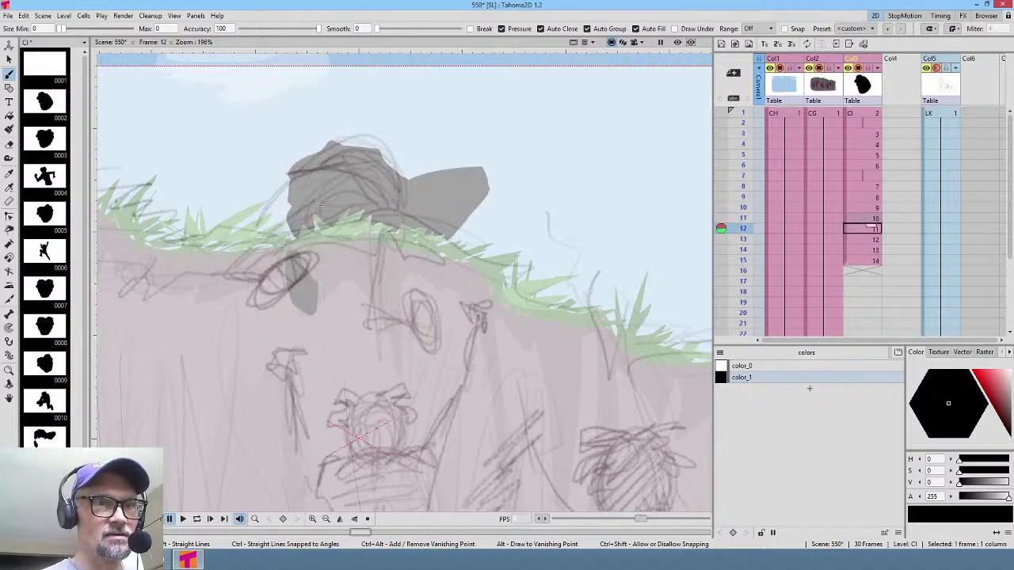
Step: Connect the body to the separate foot on CI drawing 11 and fill out the silhouette's upper edges and left side with small bumps
mouse_move(314, 216)
mouse_down()
mouse_move(294, 229)
mouse_move(313, 258)
mouse_move(327, 244)
mouse_move(326, 210)
mouse_up()
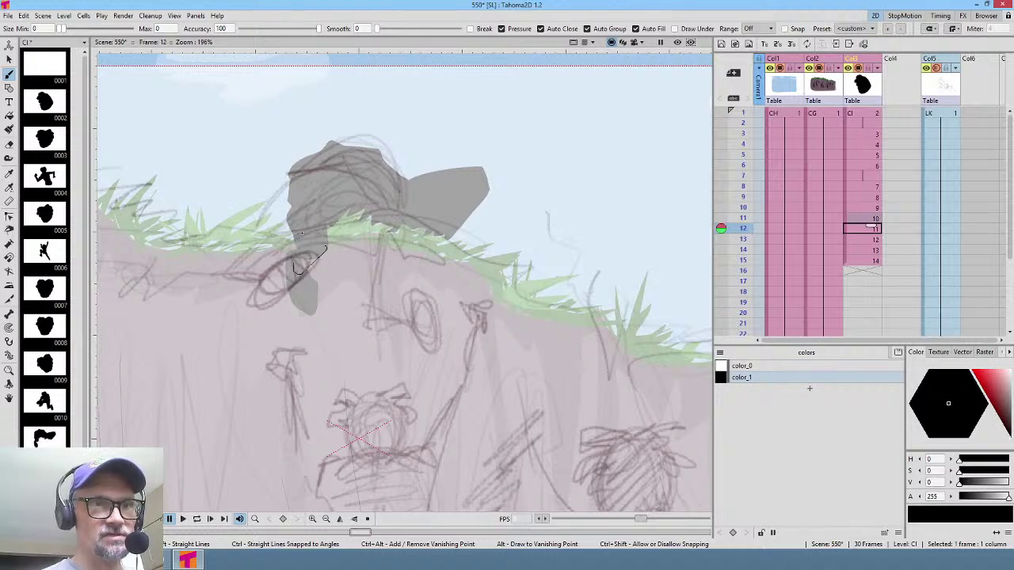
mouse_move(301, 265)
mouse_down()
mouse_move(331, 251)
mouse_move(329, 231)
mouse_up()
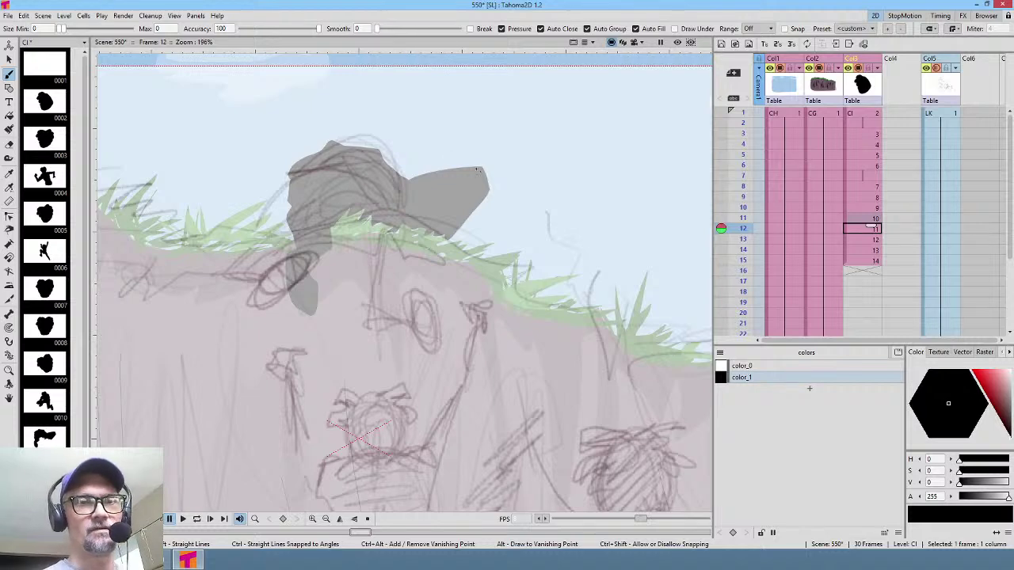
mouse_move(477, 170)
mouse_down()
mouse_move(359, 178)
mouse_move(458, 188)
mouse_up()
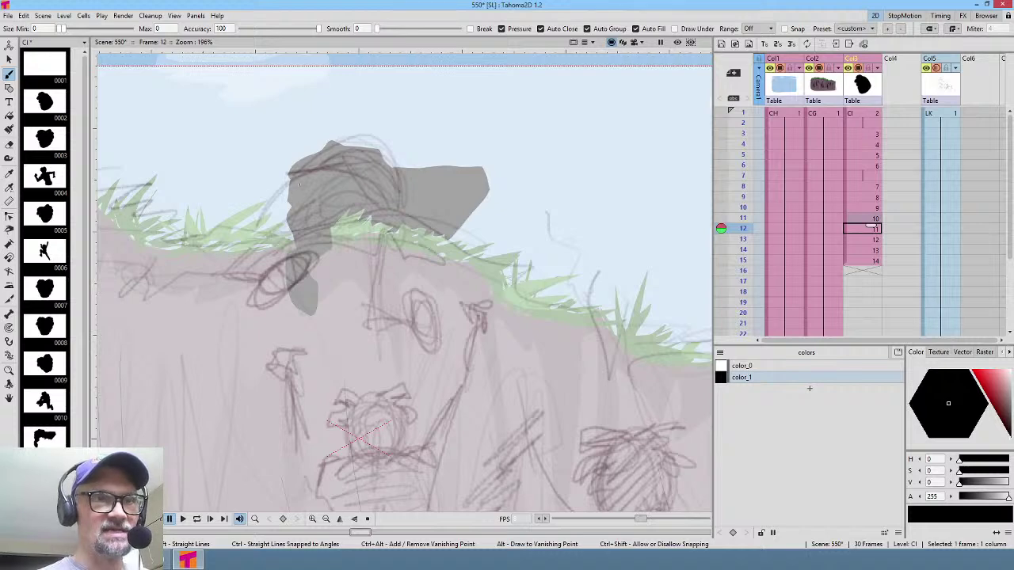
mouse_move(300, 184)
mouse_down()
mouse_move(269, 240)
mouse_move(293, 236)
mouse_move(318, 190)
mouse_up()
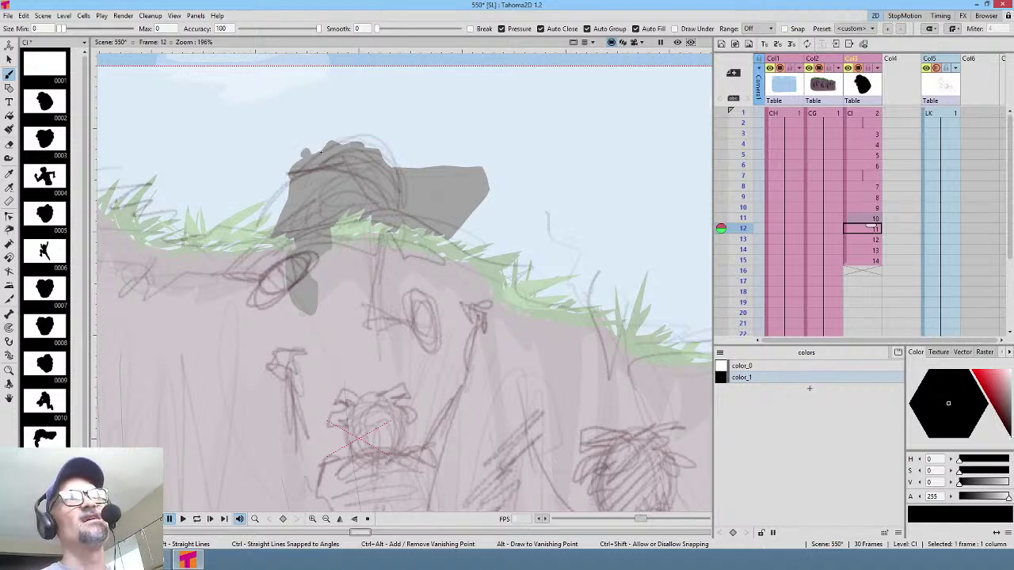
Step: Compare CI drawings 11 and 12, and on drawing 12 at frame 13 paint the climber's head with finger-like hair tufts above the sketched hump
key(Down)
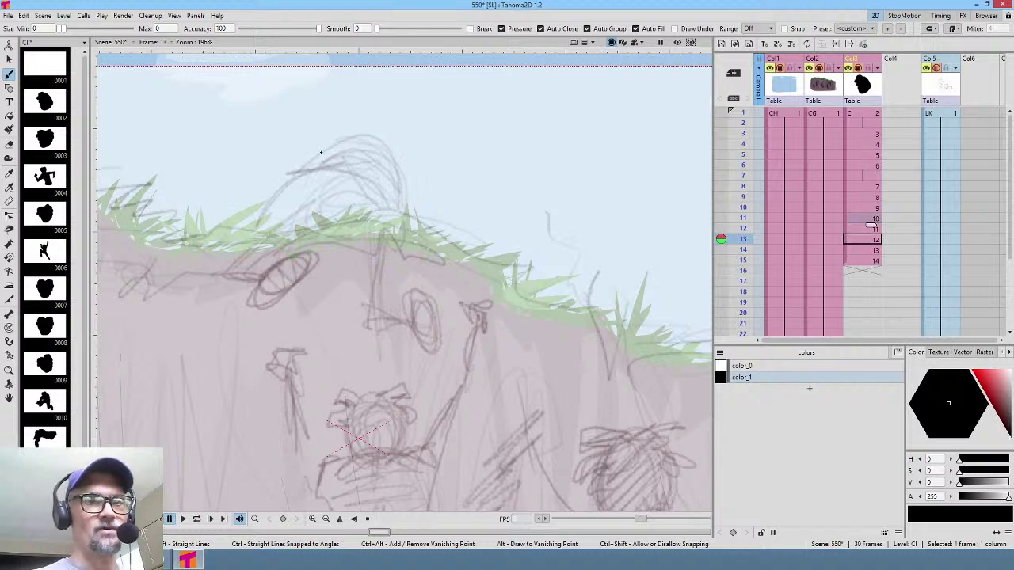
key(Up)
key(Down)
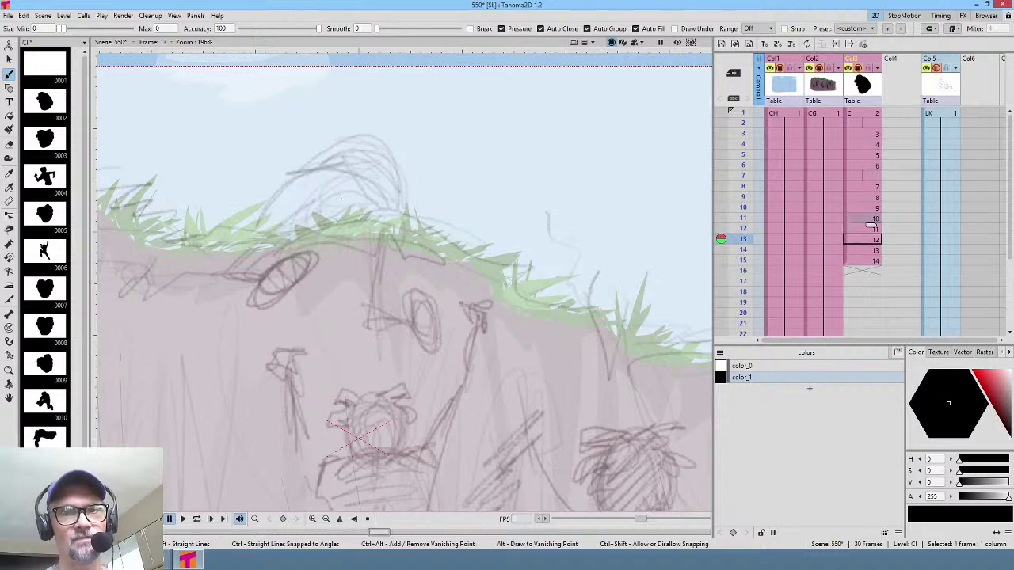
key(Up)
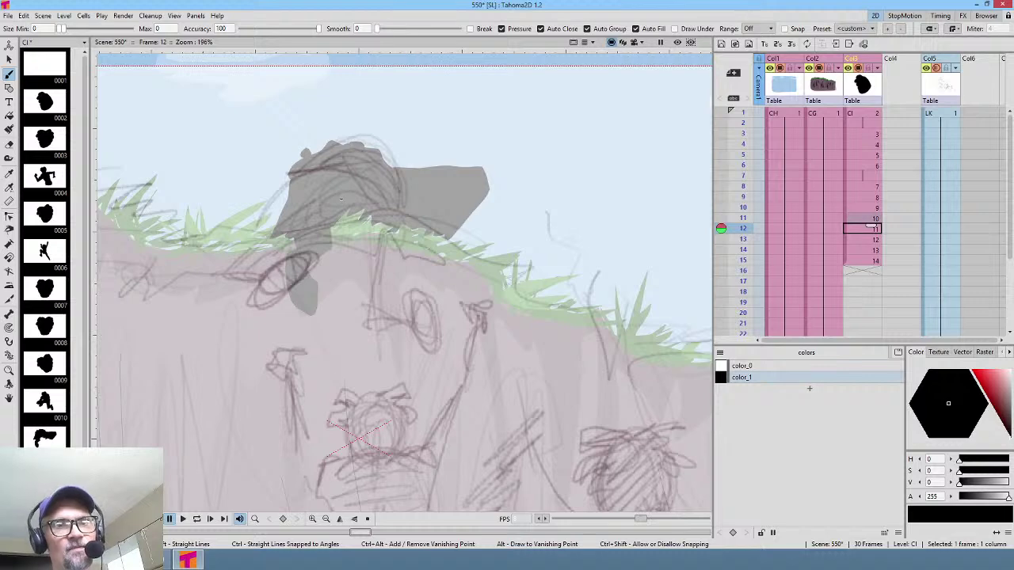
key(Down)
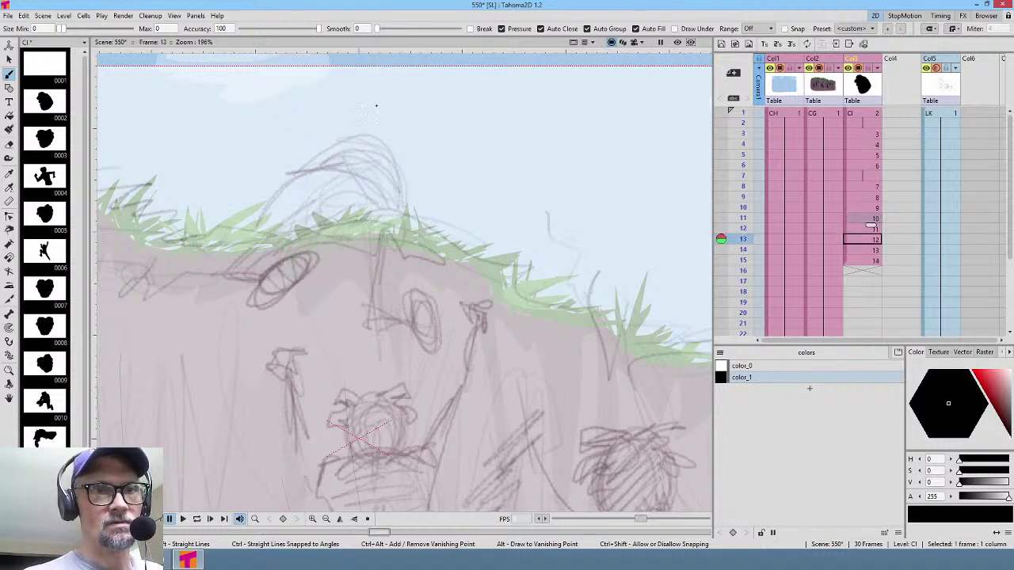
mouse_move(367, 111)
mouse_down()
mouse_move(369, 158)
mouse_move(392, 159)
mouse_move(407, 131)
mouse_move(397, 92)
mouse_move(367, 111)
mouse_move(381, 116)
mouse_up()
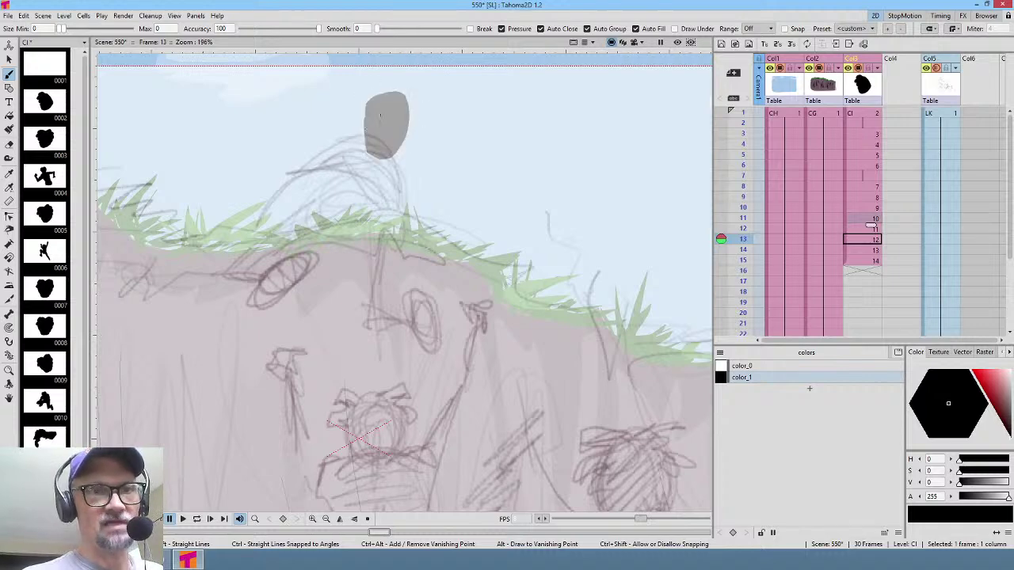
key(comma)
key(period)
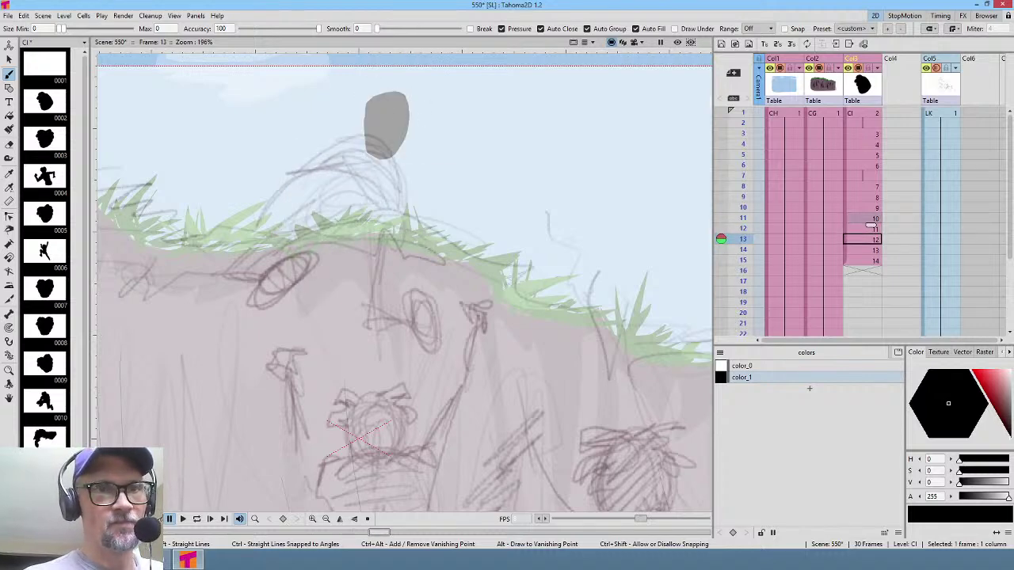
mouse_move(394, 89)
mouse_down()
mouse_move(372, 82)
mouse_move(362, 103)
mouse_move(369, 119)
mouse_move(399, 87)
mouse_move(413, 95)
mouse_move(413, 125)
mouse_move(396, 130)
mouse_up()
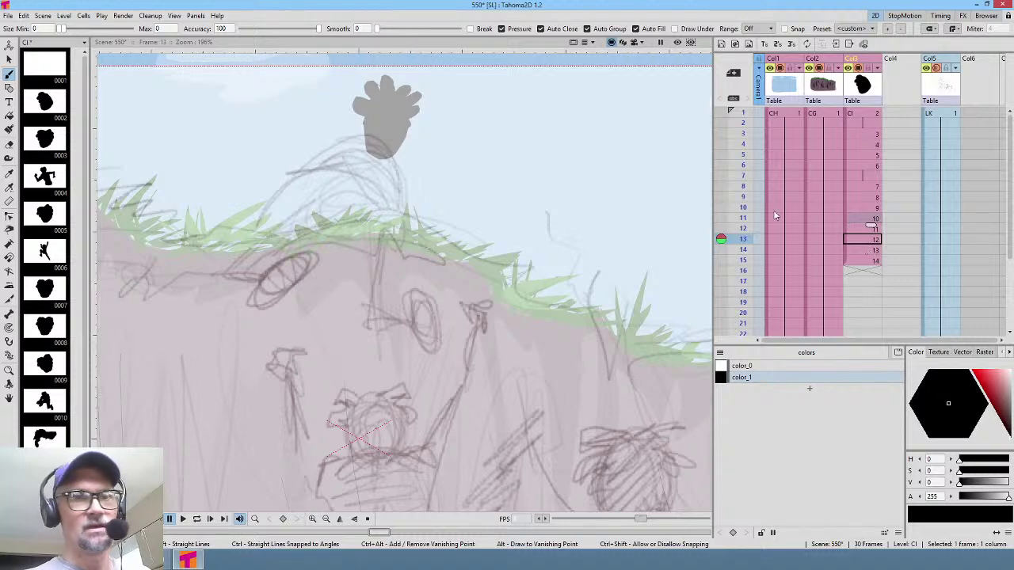
Step: Copy the whole tufted head from CI drawing 12 into drawing 13 at frame 14, and save the scene and levels
scroll(426, 237, up, 3)
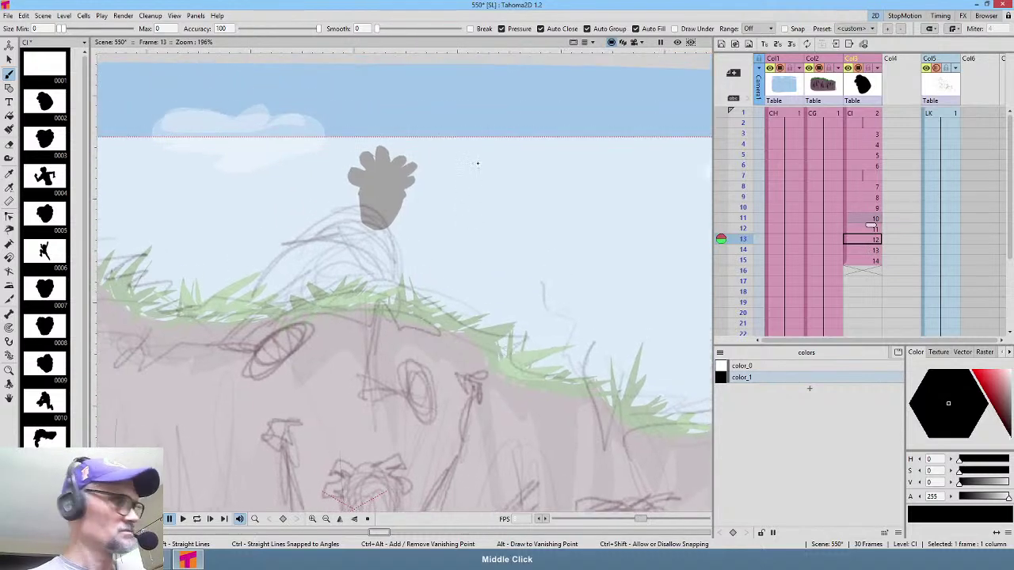
key(s)
mouse_move(426, 115)
mouse_down()
mouse_move(455, 125)
mouse_move(435, 111)
mouse_up()
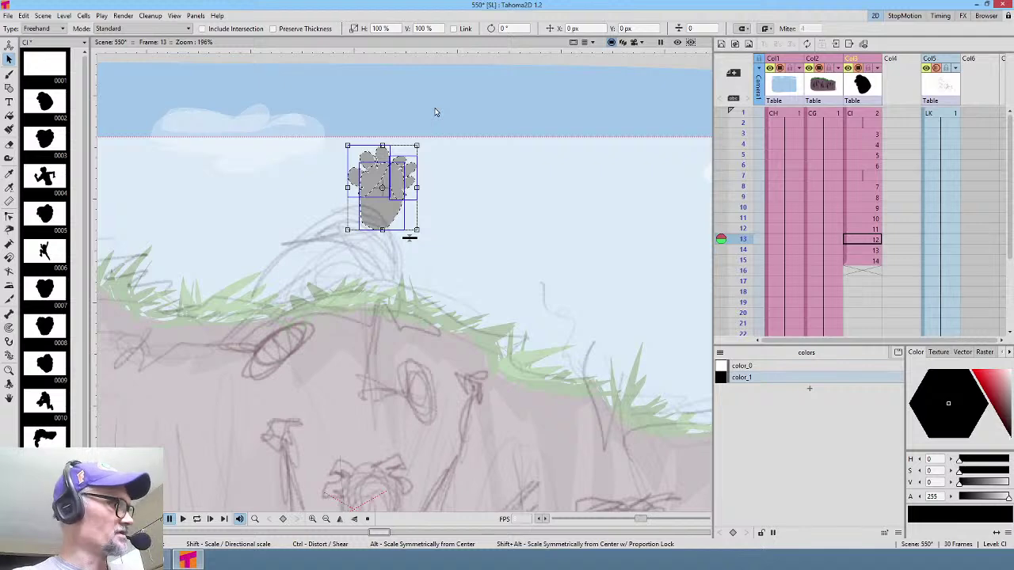
key(period)
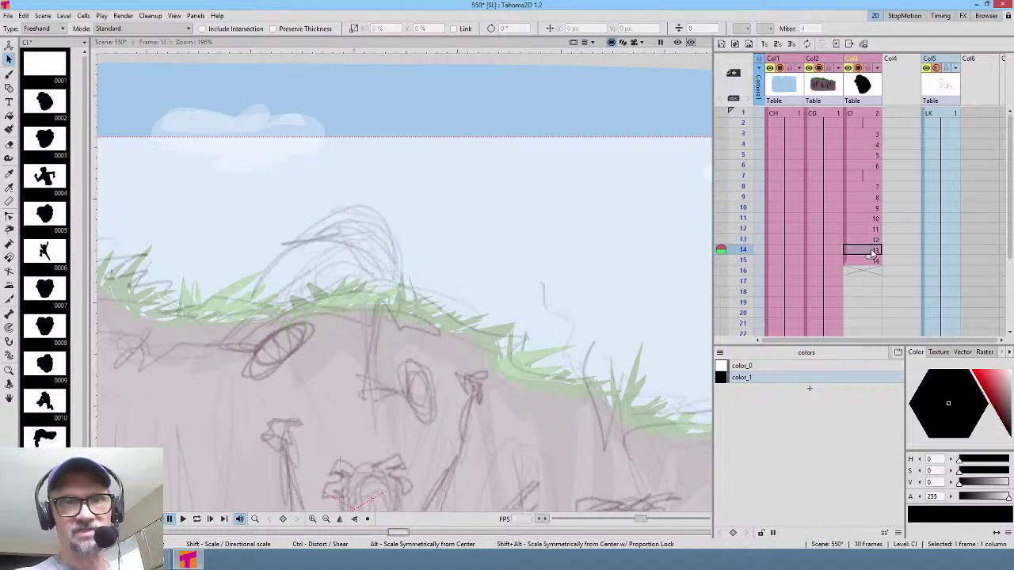
key(ctrl+v)
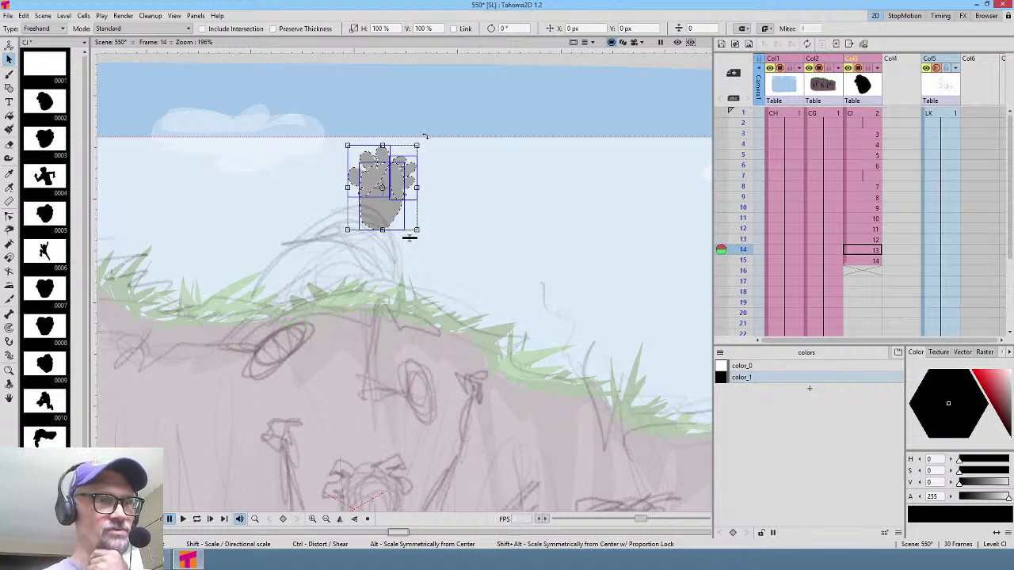
click(9, 17)
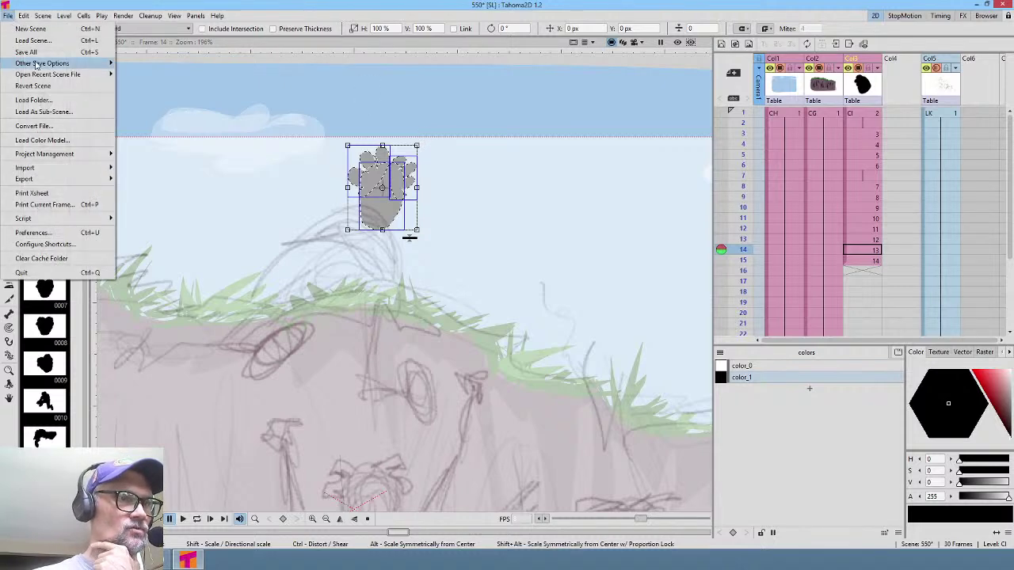
click(25, 51)
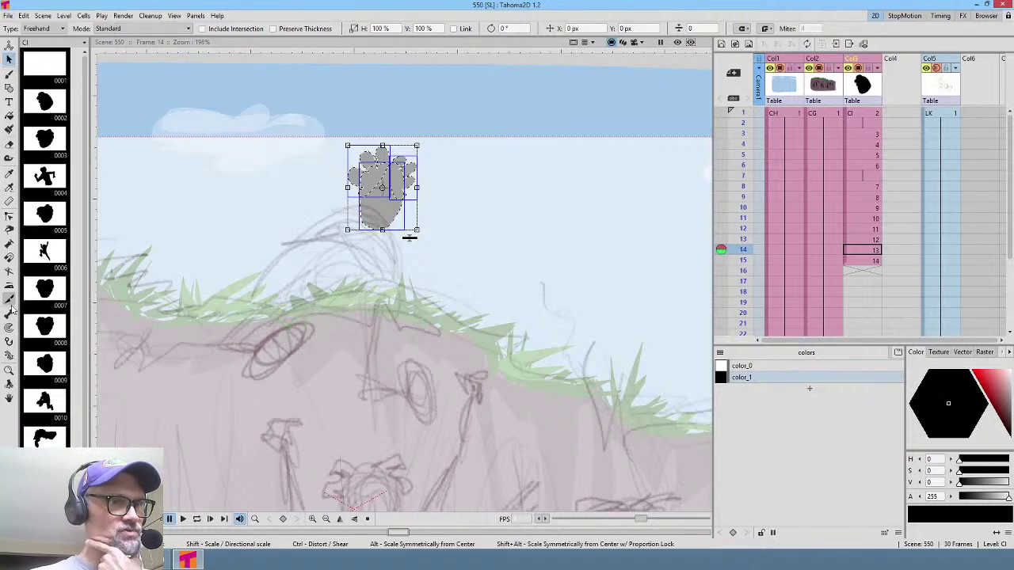
Step: Bend the head's hair tufts outward and down on CI drawing 13 with the Magnet tool at size 20, and save the scene
click(10, 258)
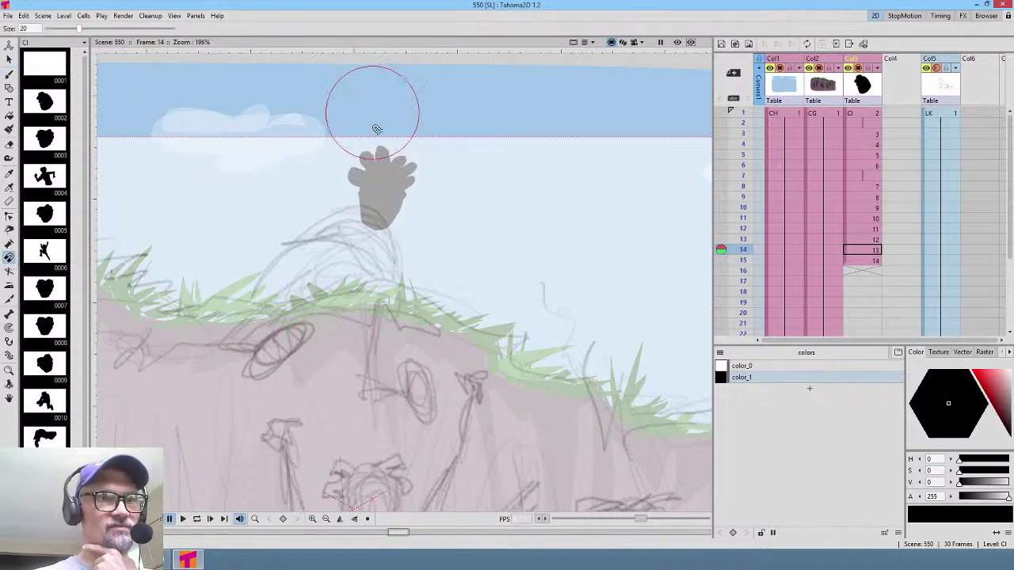
mouse_move(361, 121)
mouse_down()
mouse_move(324, 171)
mouse_move(336, 156)
mouse_move(349, 170)
mouse_up()
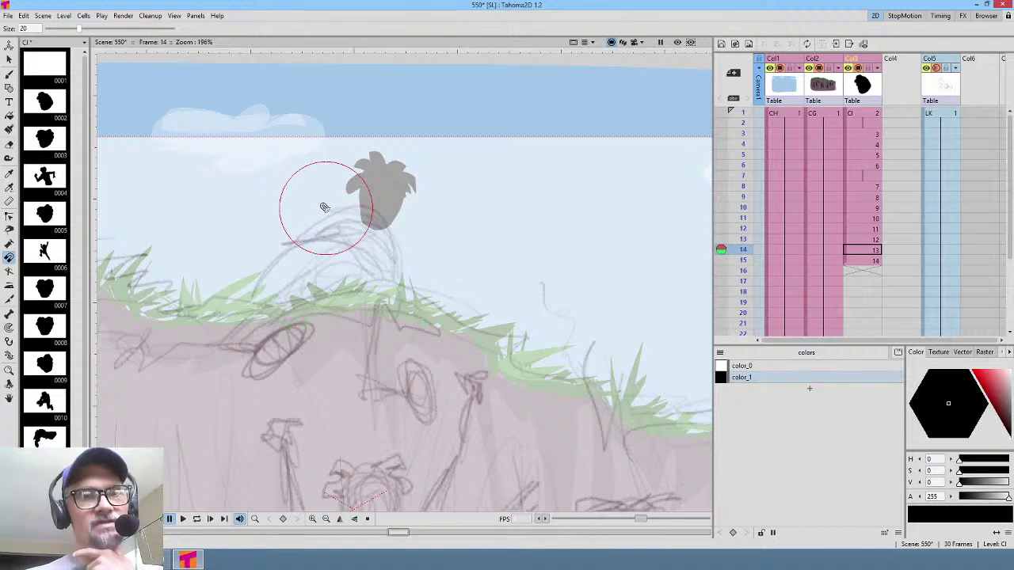
key(b)
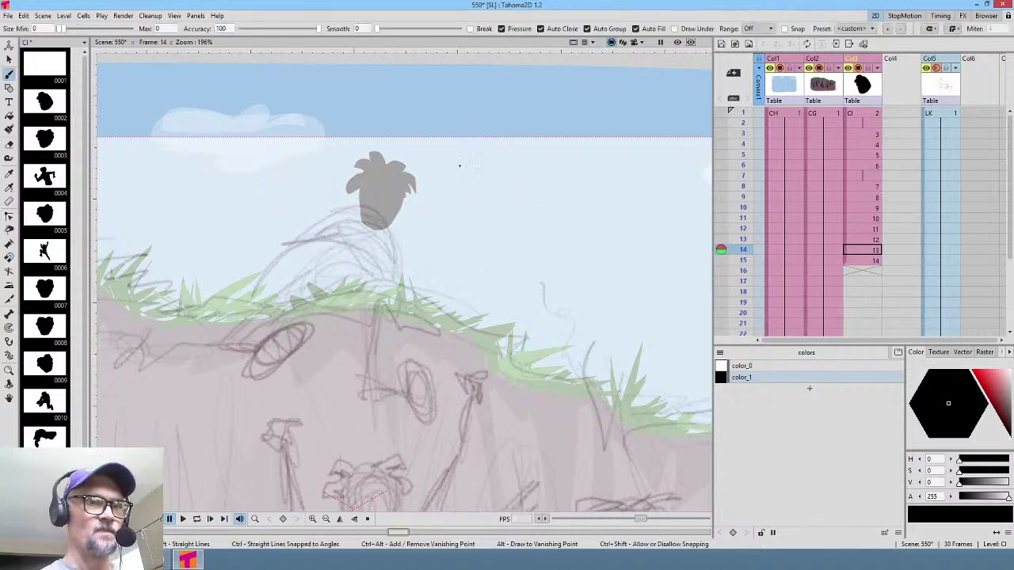
key(ctrl+s)
Step: Paint over the gaps between the hair tufts on CI drawing 13, giving the head a fuller, rounded hair outline on both sides
middle_click(461, 225)
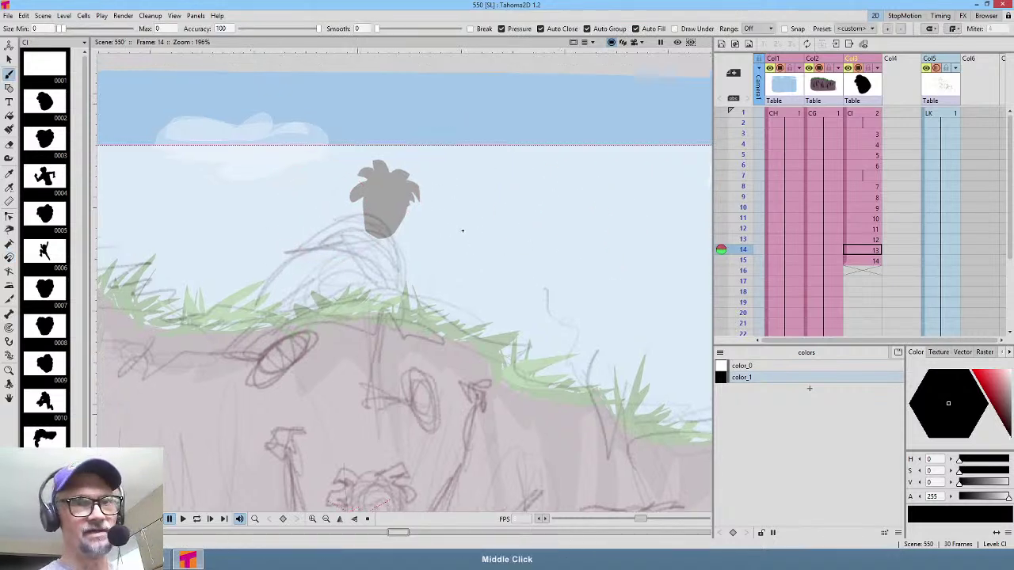
scroll(463, 222, up, 3)
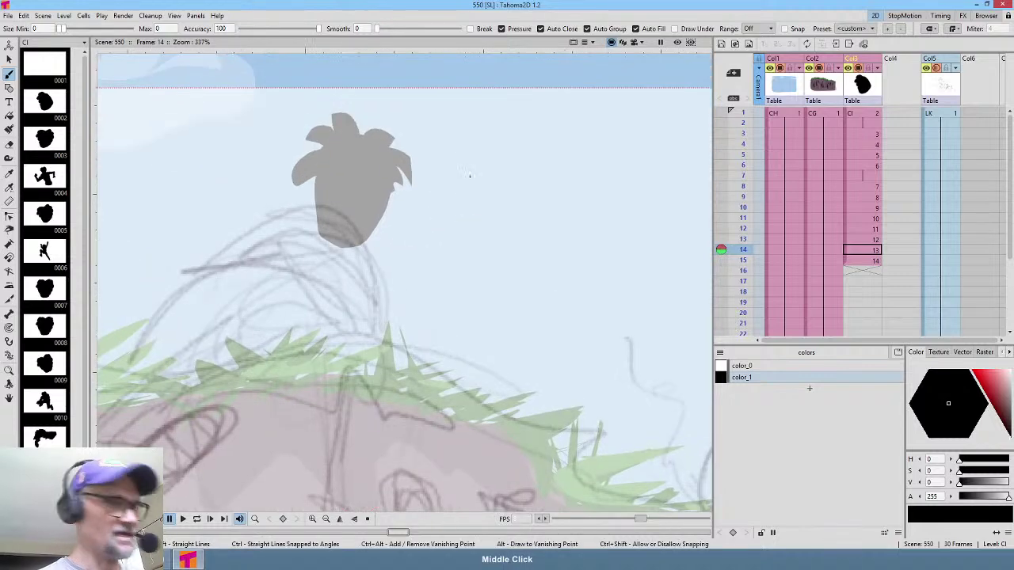
mouse_move(320, 133)
mouse_down()
mouse_move(296, 181)
mouse_move(393, 130)
mouse_move(399, 150)
mouse_move(383, 156)
mouse_move(398, 145)
mouse_move(410, 187)
mouse_up()
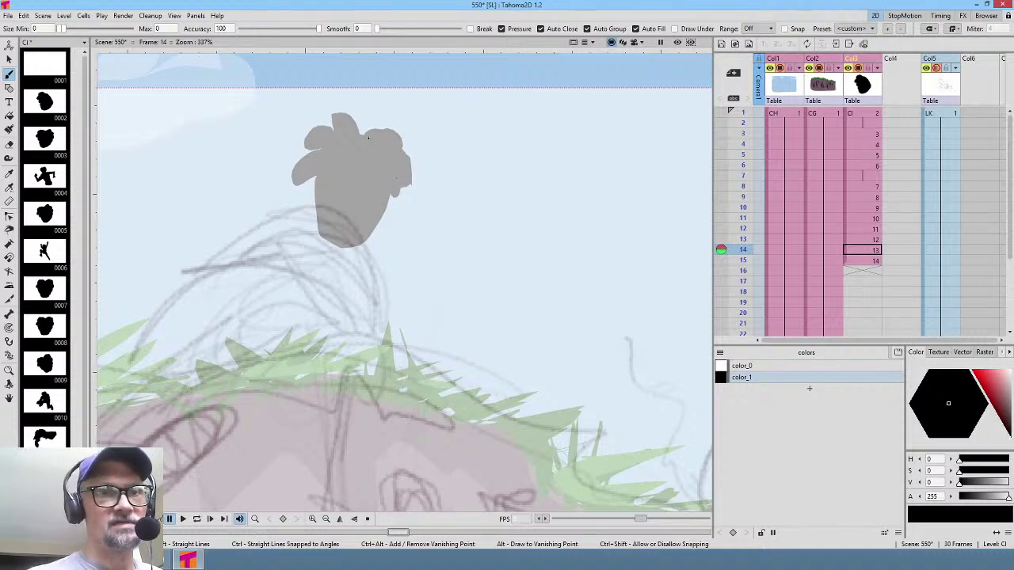
mouse_move(367, 138)
mouse_down()
mouse_move(354, 119)
mouse_move(363, 133)
mouse_up()
mouse_move(336, 168)
mouse_down()
mouse_move(313, 180)
mouse_move(315, 205)
mouse_up()
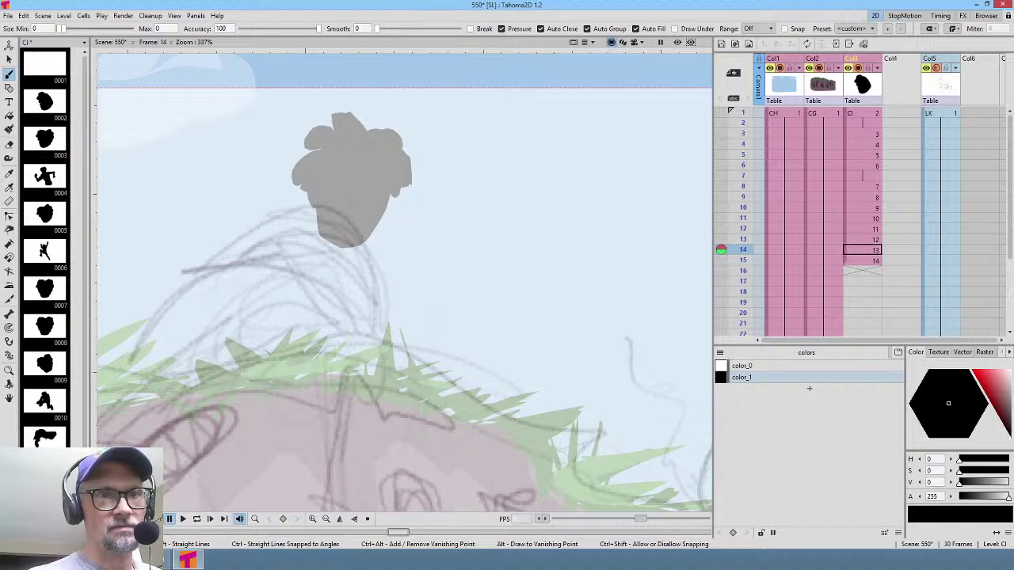
mouse_move(394, 190)
mouse_down()
mouse_move(400, 182)
mouse_move(388, 183)
mouse_up()
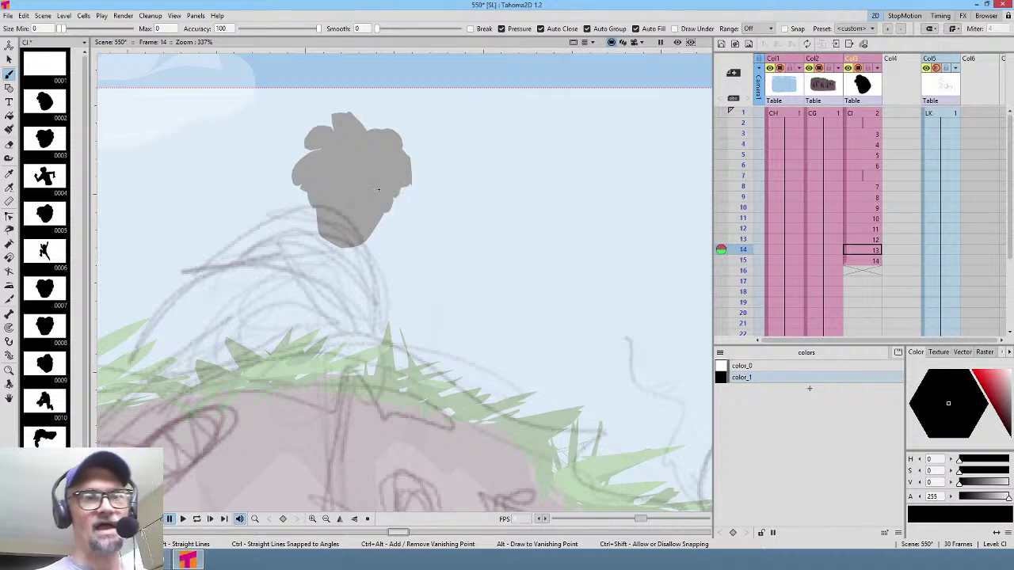
scroll(413, 183, down, 2)
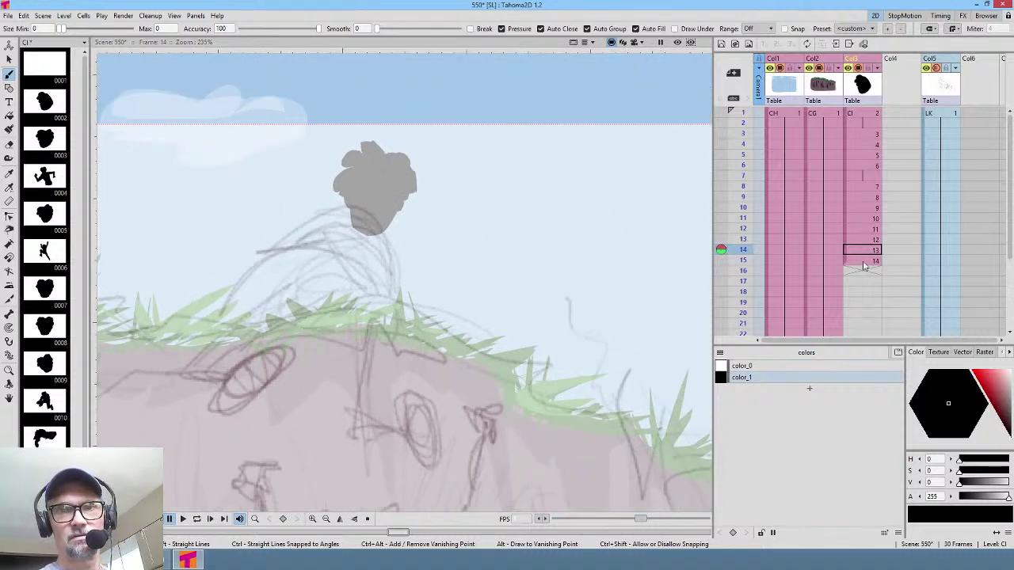
Step: Copy the head from CI drawing 13 into drawing 14 at frame 15, scale it to about 91%, rotate it about 11°, and shift it up-left
key(s)
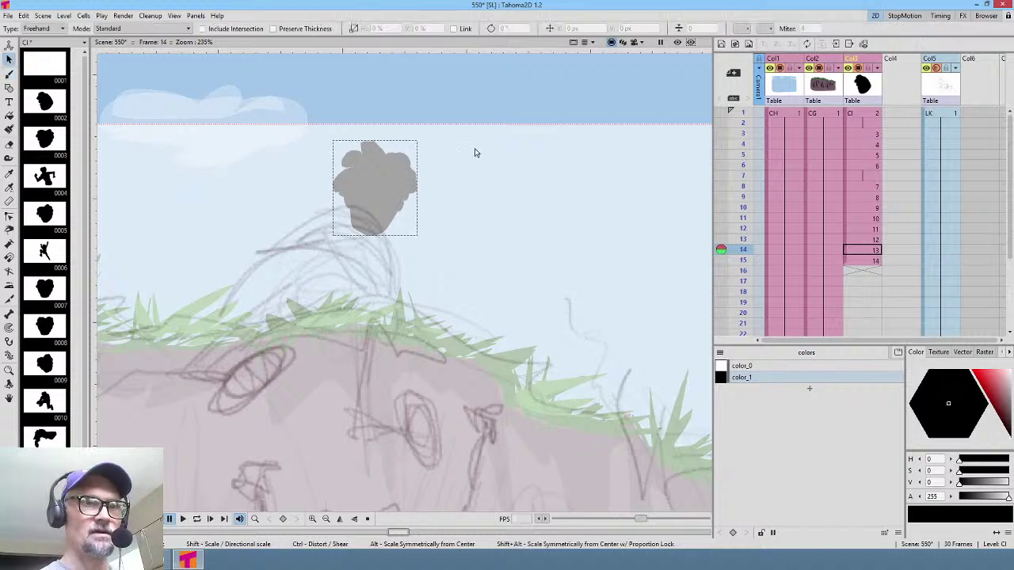
mouse_move(426, 117)
mouse_down()
mouse_move(294, 226)
mouse_move(379, 105)
mouse_up()
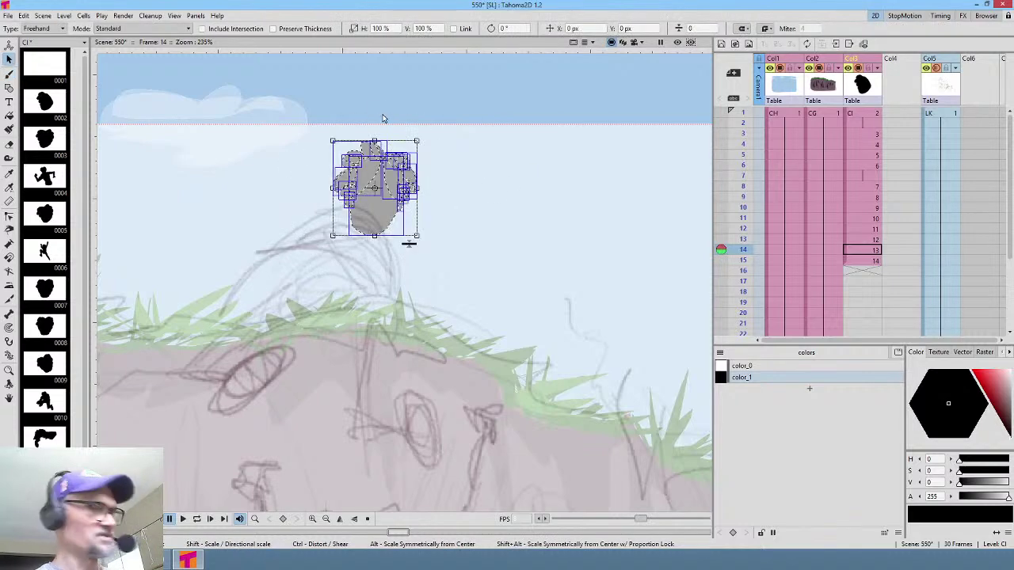
click(864, 262)
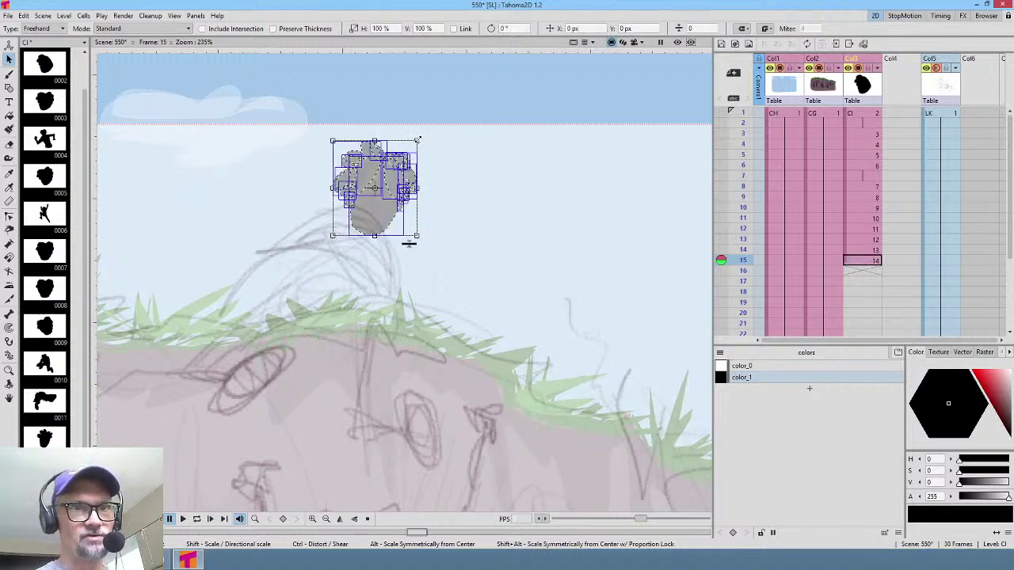
mouse_move(417, 139)
mouse_down()
mouse_move(410, 149)
mouse_move(412, 138)
mouse_up()
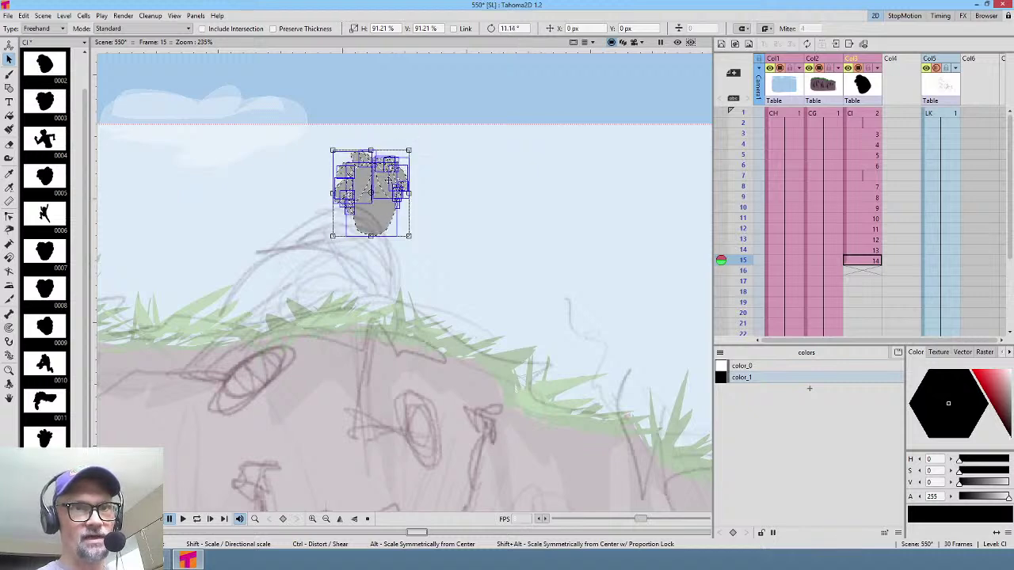
drag(388, 181, 368, 166)
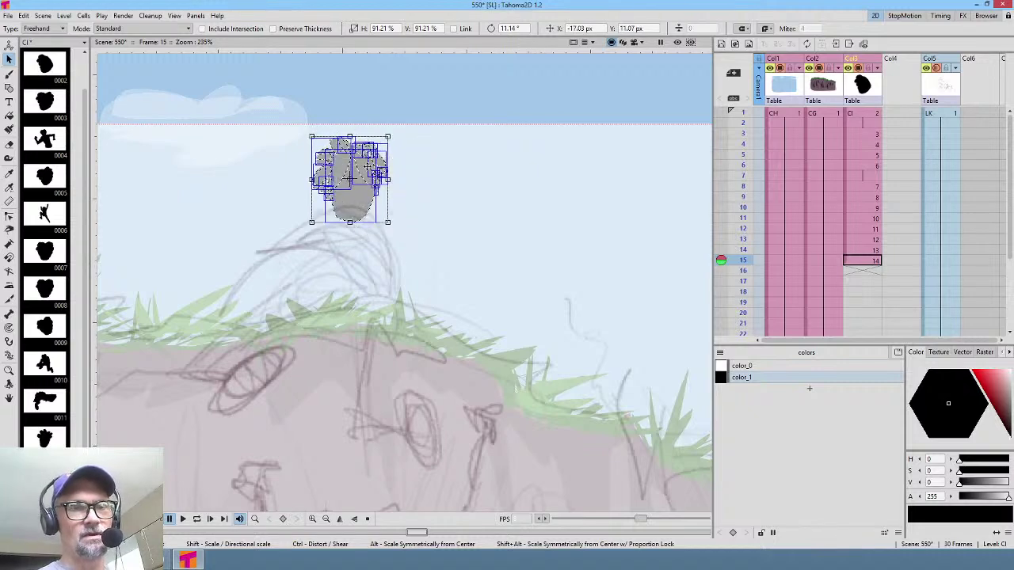
Step: Insert an empty column between the CH and CG columns, and move CI drawings 12 to 14 into it at frames 13 to 15
click(864, 238)
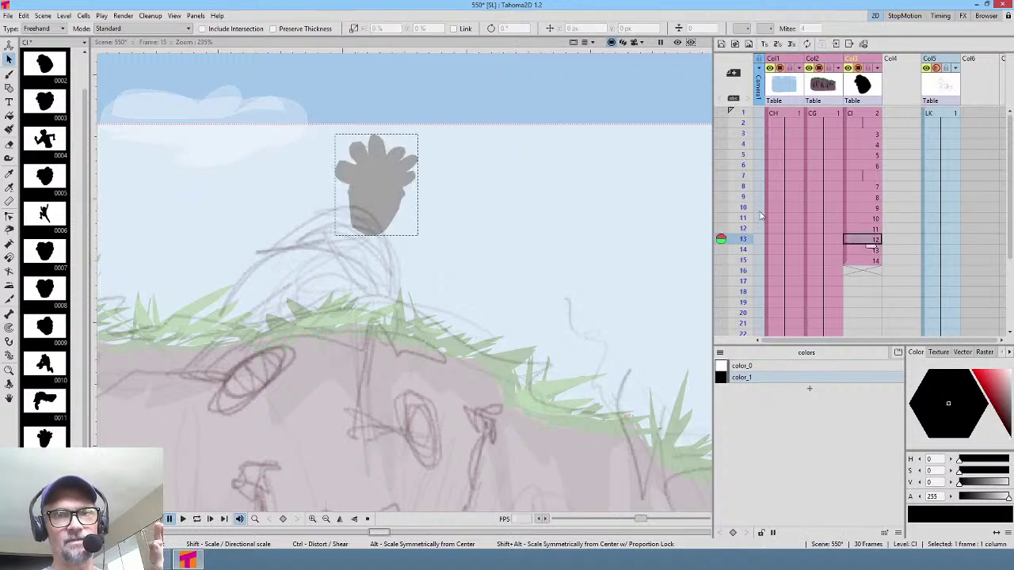
mouse_move(745, 218)
mouse_down()
mouse_move(743, 197)
mouse_move(739, 262)
mouse_move(742, 212)
mouse_move(741, 250)
mouse_move(726, 261)
mouse_move(742, 219)
mouse_move(743, 133)
mouse_up()
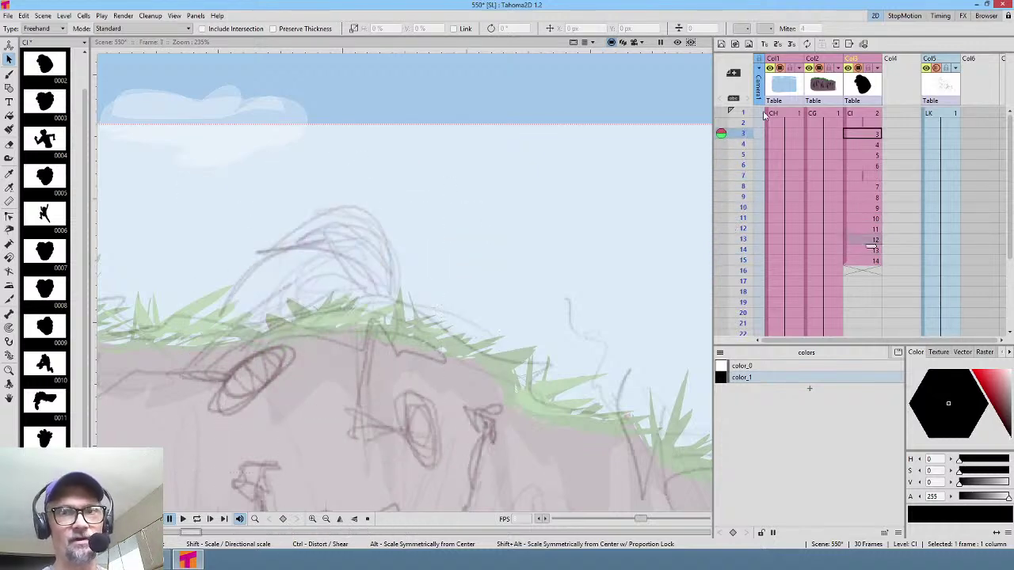
click(767, 242)
click(773, 232)
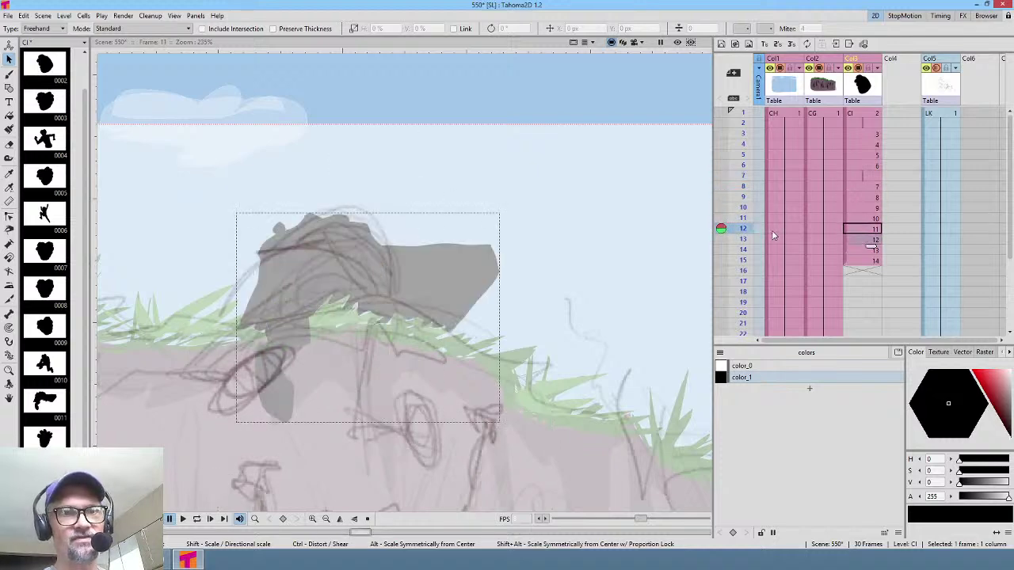
click(771, 241)
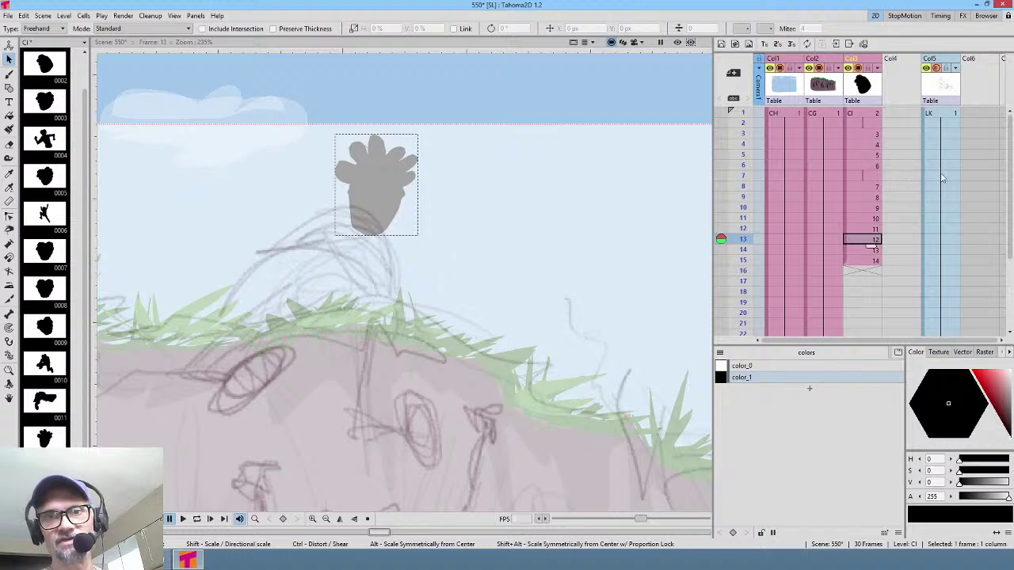
click(786, 89)
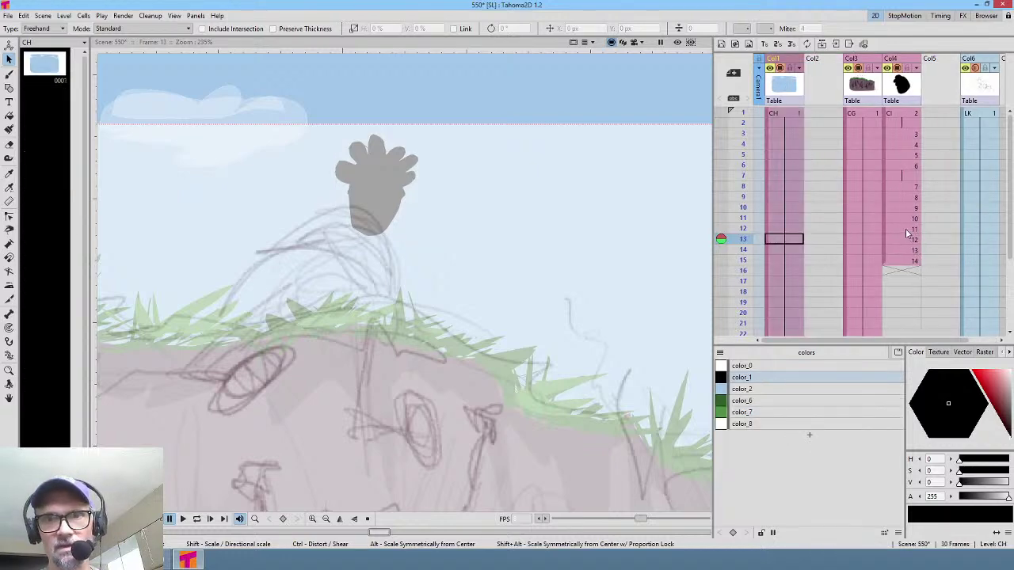
click(905, 231)
click(904, 240)
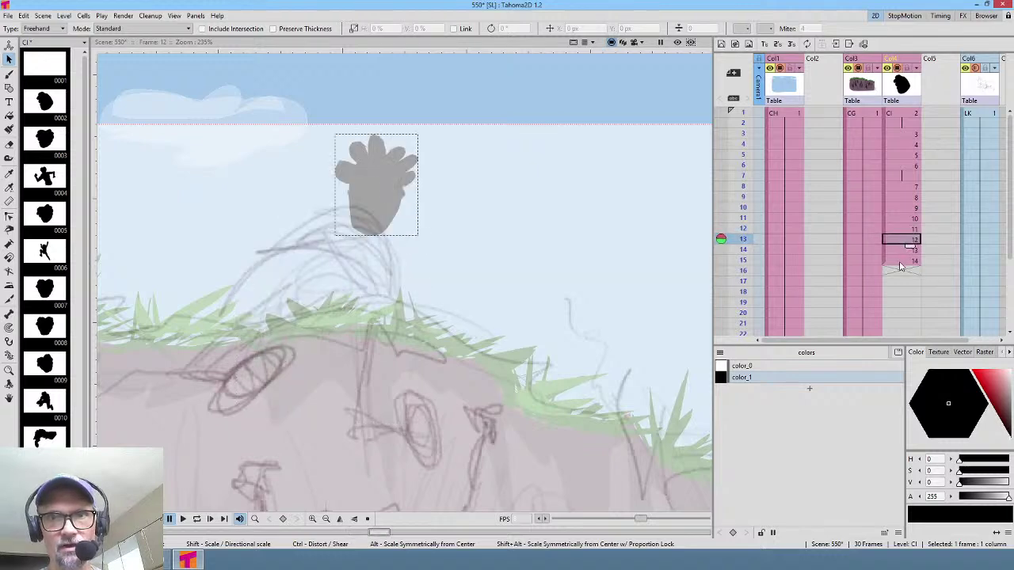
shift+click(905, 260)
drag(885, 239, 829, 243)
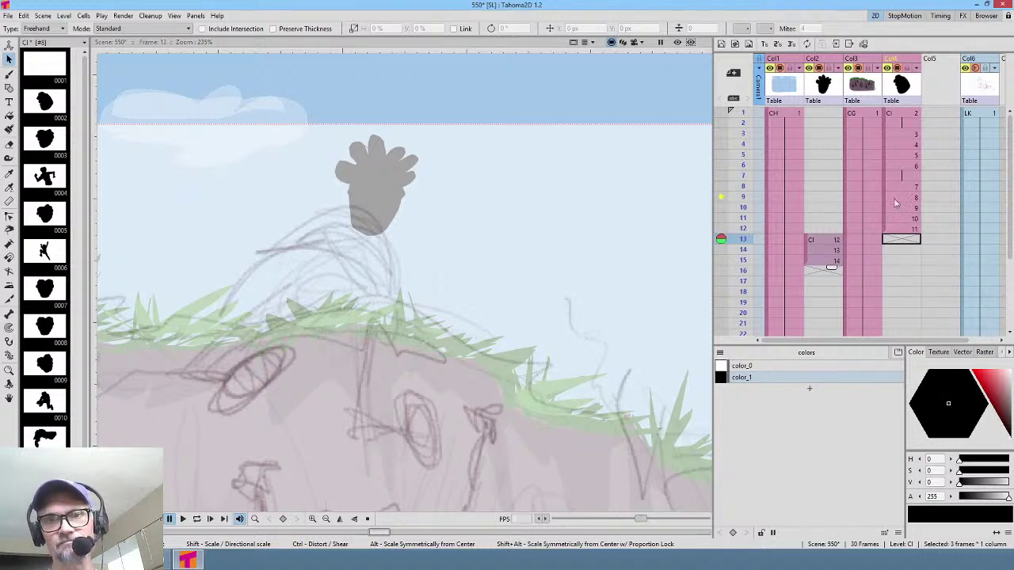
Step: Extend CI drawing 14 in the new column through frame 30, and play back the full cliff animation
click(830, 263)
mouse_move(830, 266)
mouse_down()
mouse_move(838, 332)
mouse_move(844, 234)
mouse_move(842, 261)
mouse_up()
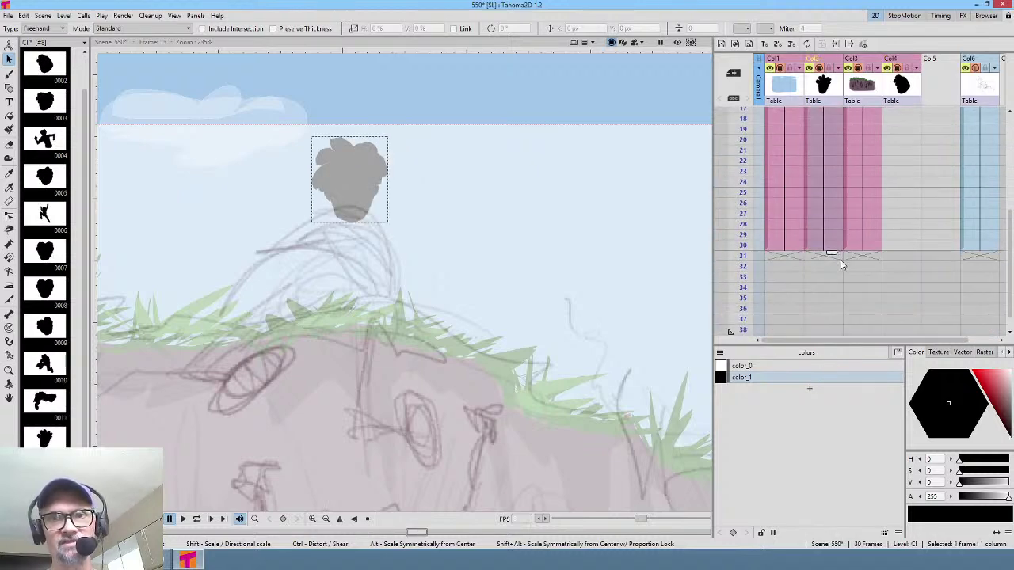
scroll(863, 229, up, 5)
scroll(614, 237, down, 1)
scroll(614, 237, down, 2)
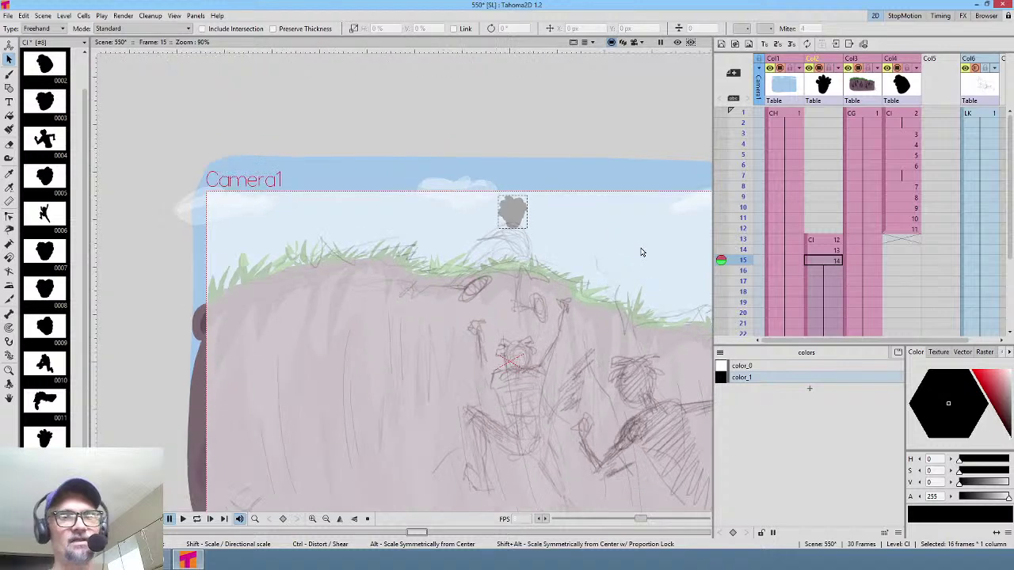
scroll(516, 199, up, 1)
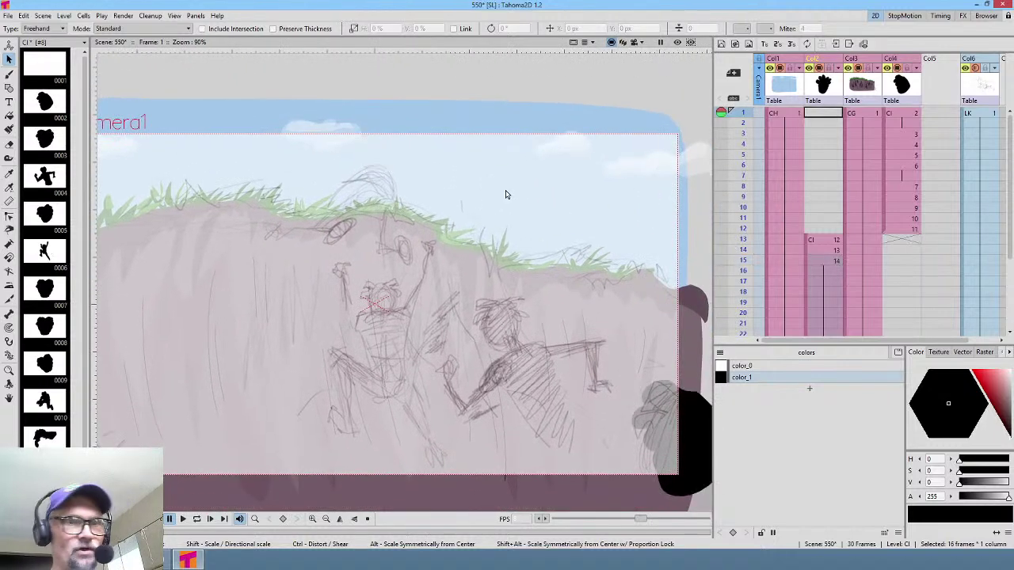
key(l)
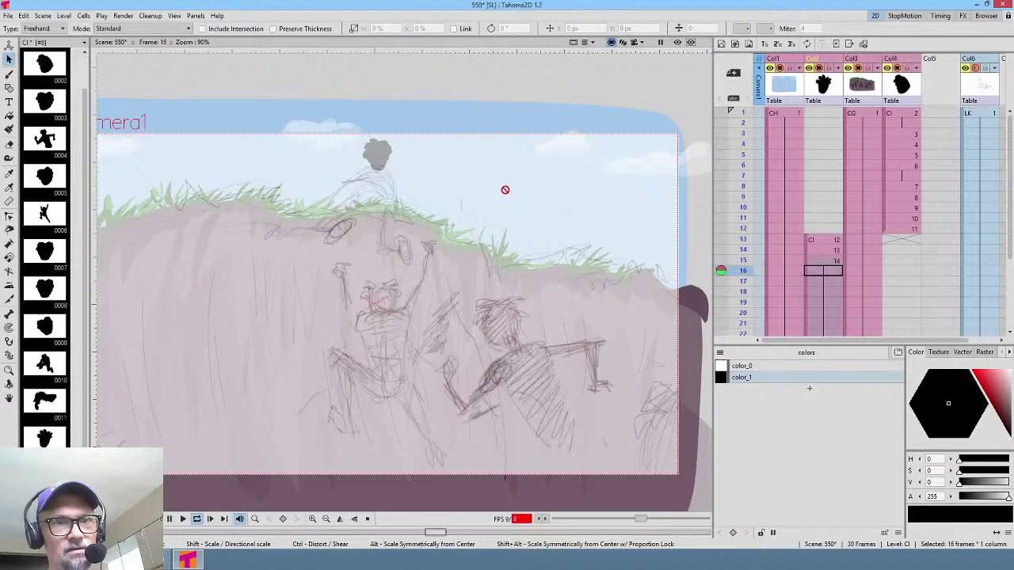
key(l)
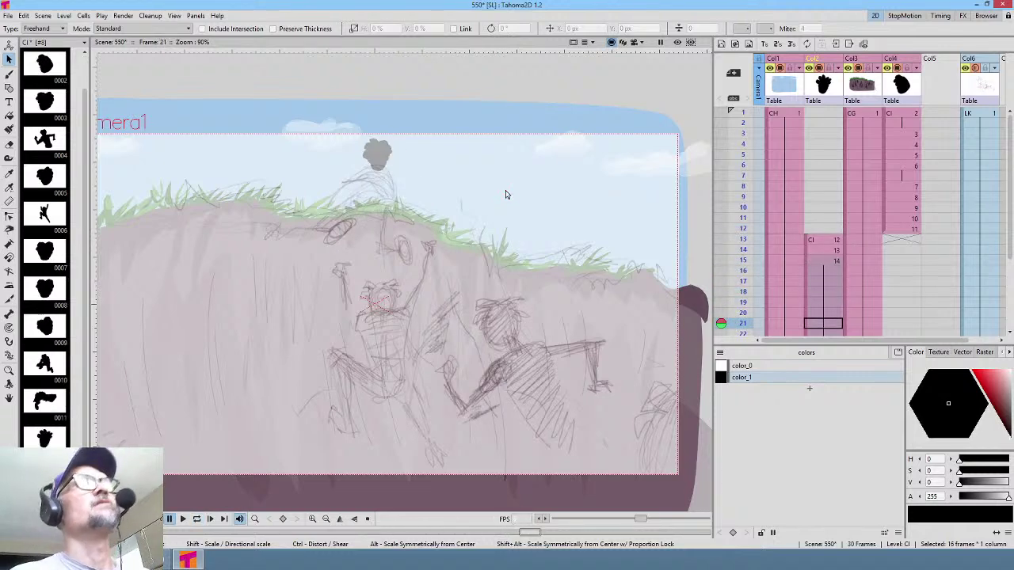
click(377, 154)
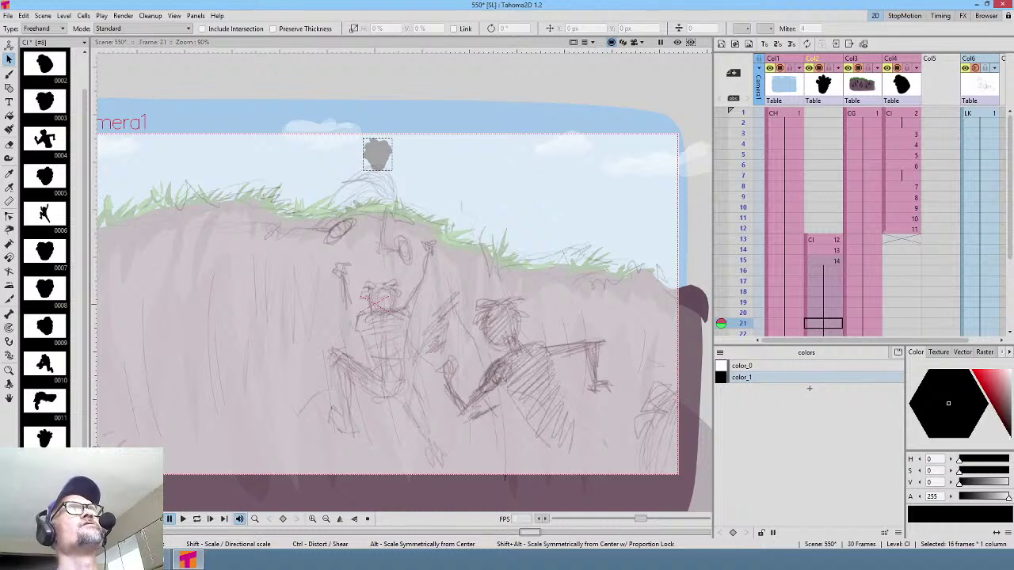
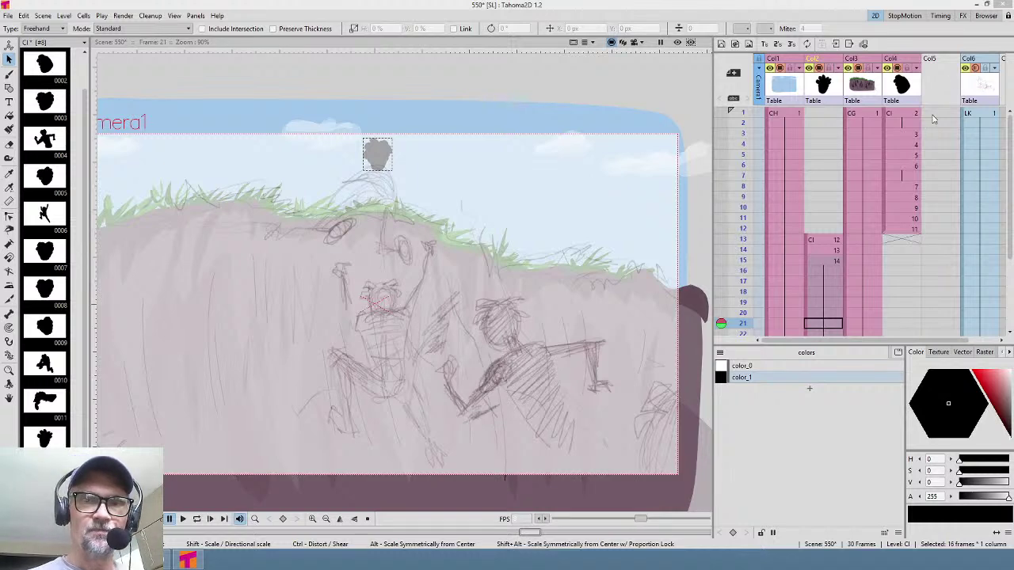
Step: Save the scene and all its levels
middle_click(933, 166)
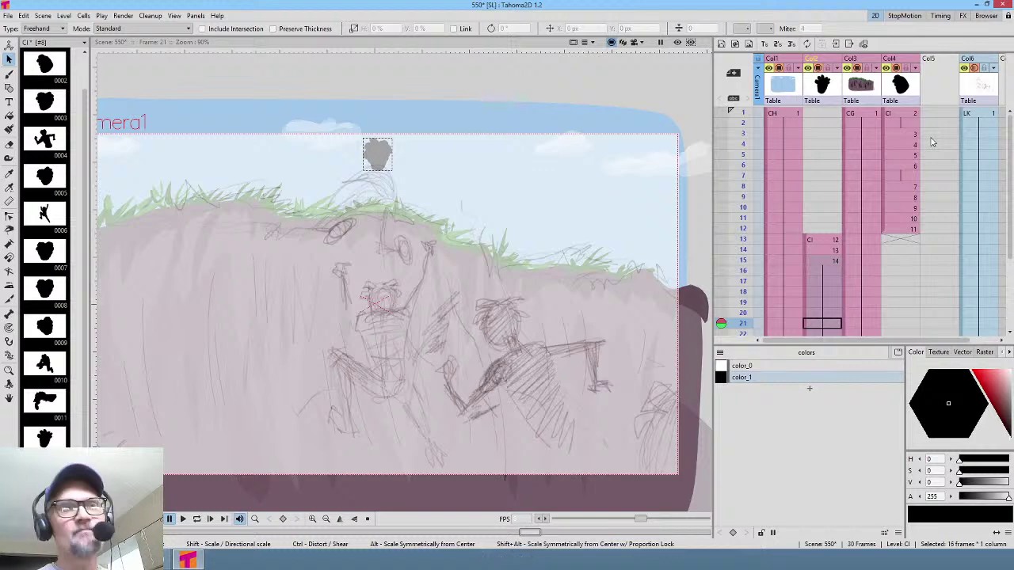
click(7, 16)
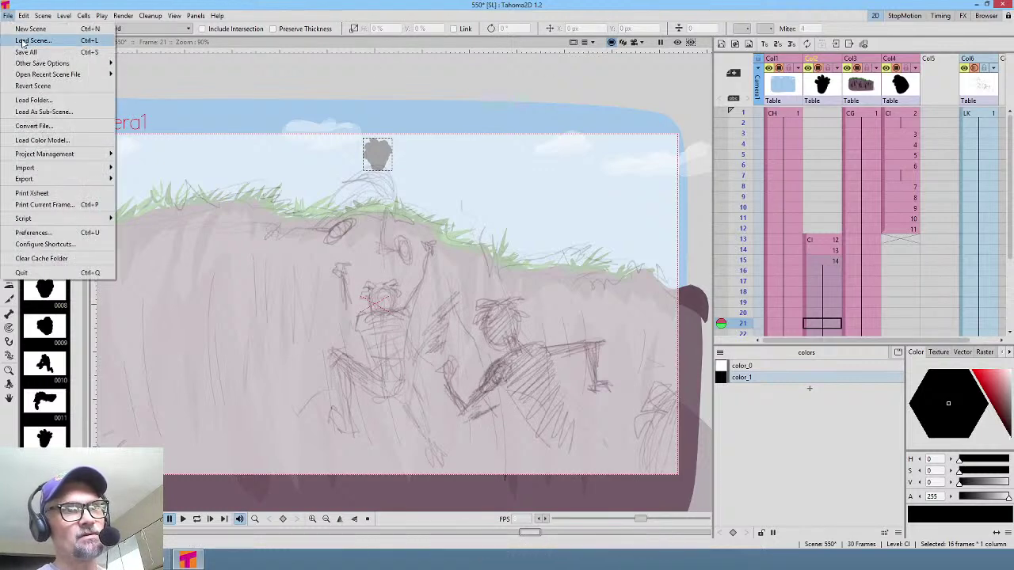
click(26, 52)
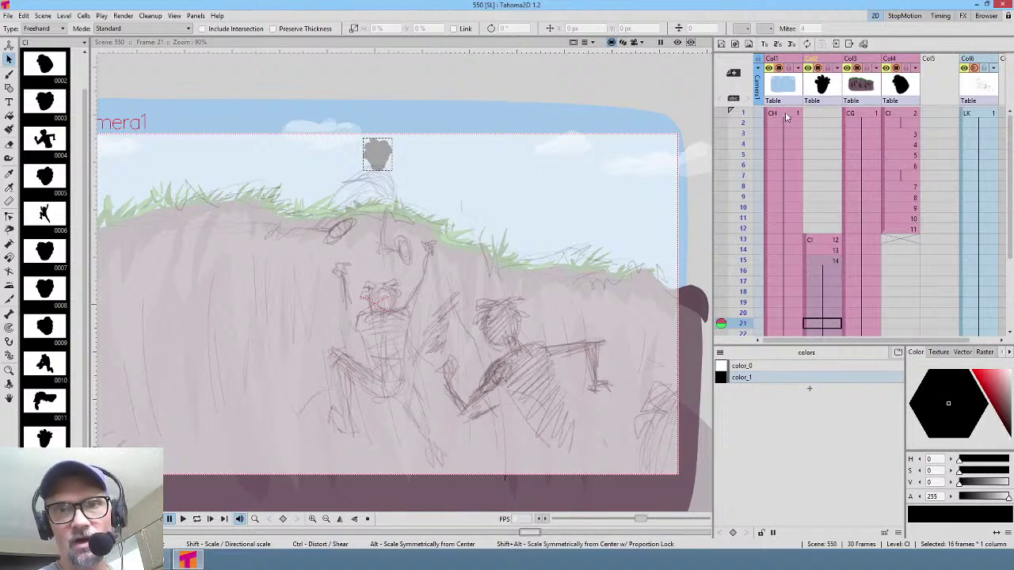
Step: Scrub the opening frames, and hide the LK rough sketch column in both the preview and the camera stand
mouse_move(743, 114)
mouse_down()
mouse_move(742, 134)
mouse_move(751, 109)
mouse_up()
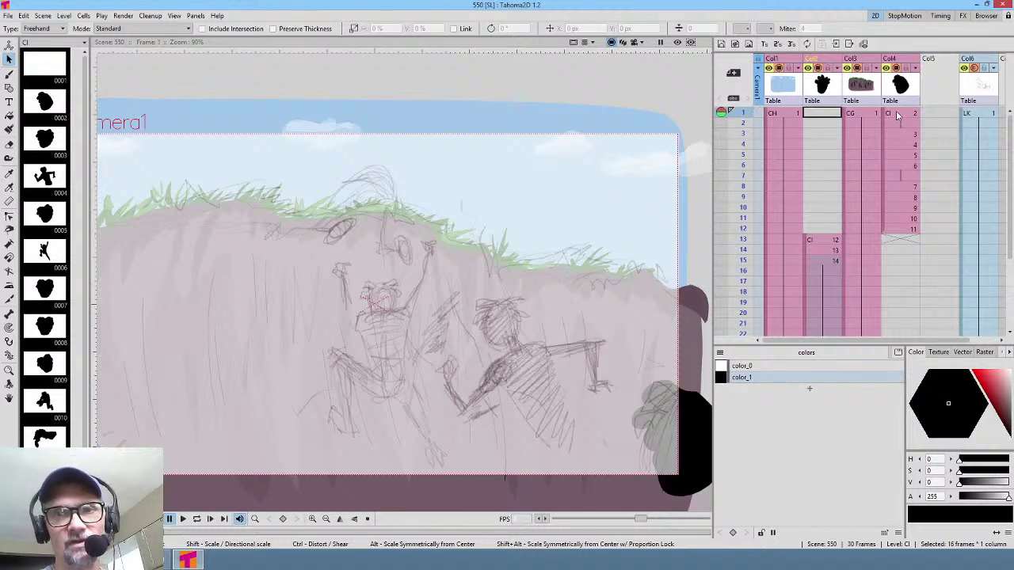
mouse_move(748, 118)
mouse_down()
mouse_move(744, 143)
mouse_move(743, 123)
mouse_up()
click(822, 114)
click(900, 114)
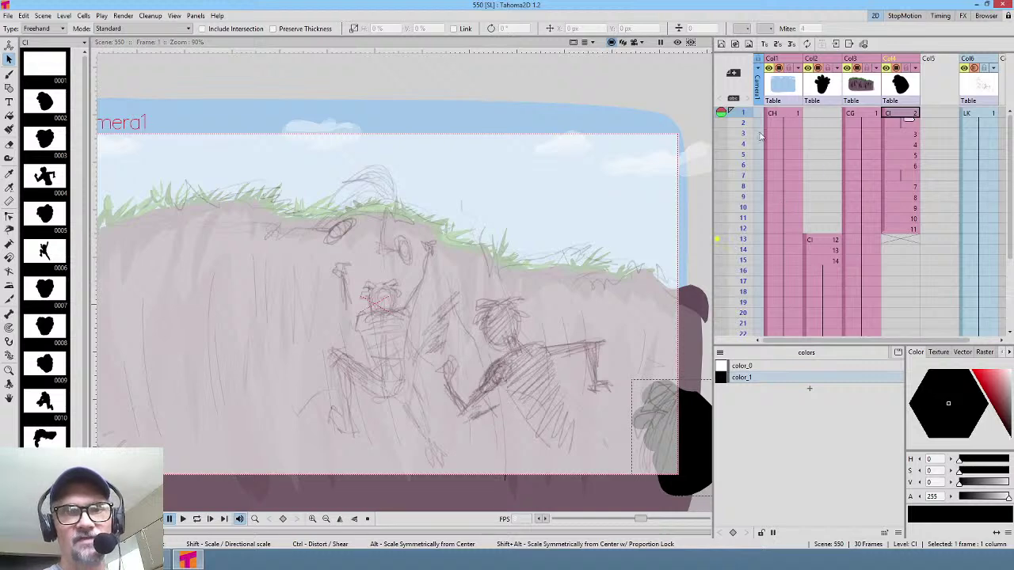
mouse_move(746, 123)
mouse_down()
mouse_move(717, 242)
mouse_move(731, 182)
mouse_move(725, 139)
mouse_move(743, 119)
mouse_up()
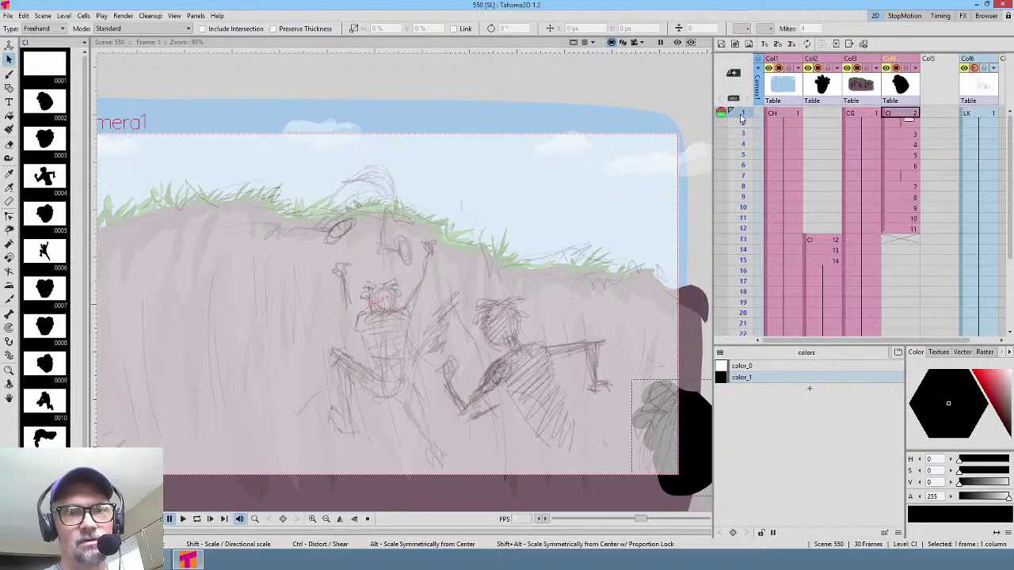
click(965, 69)
click(974, 69)
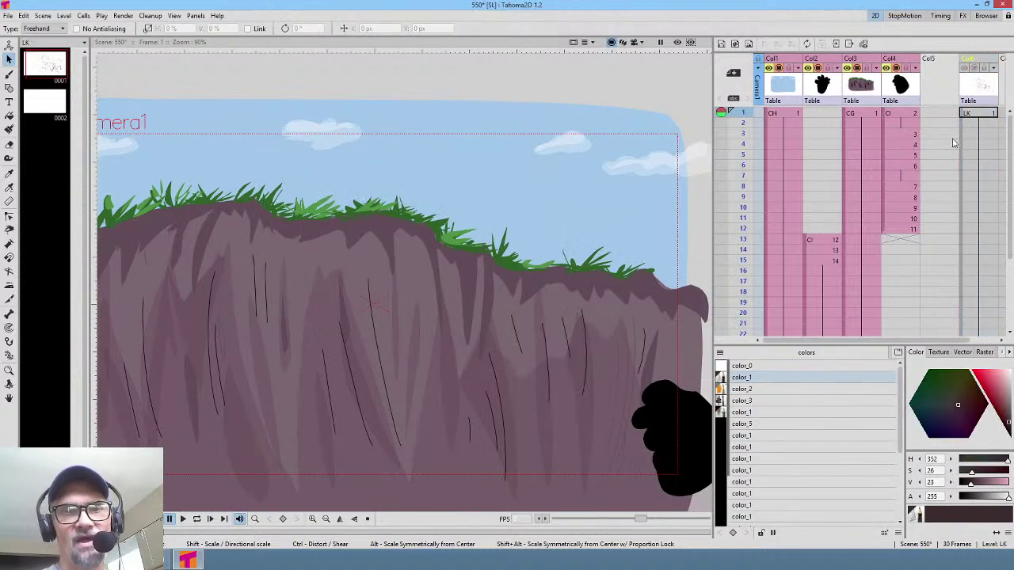
Step: Go to CI drawing 3 at frame 3 and turn on onion skinning for one frame before and one frame after
click(908, 115)
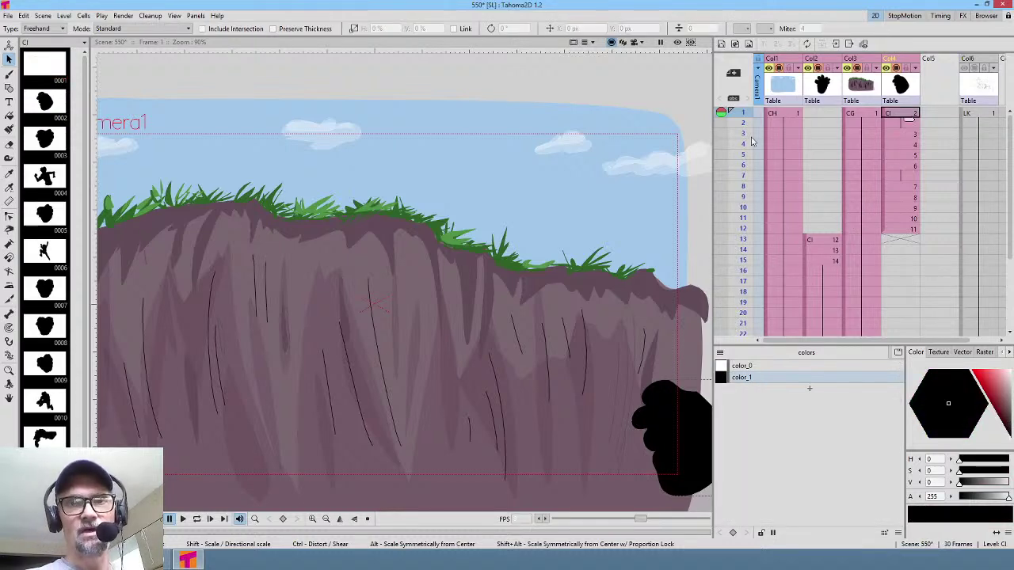
click(896, 135)
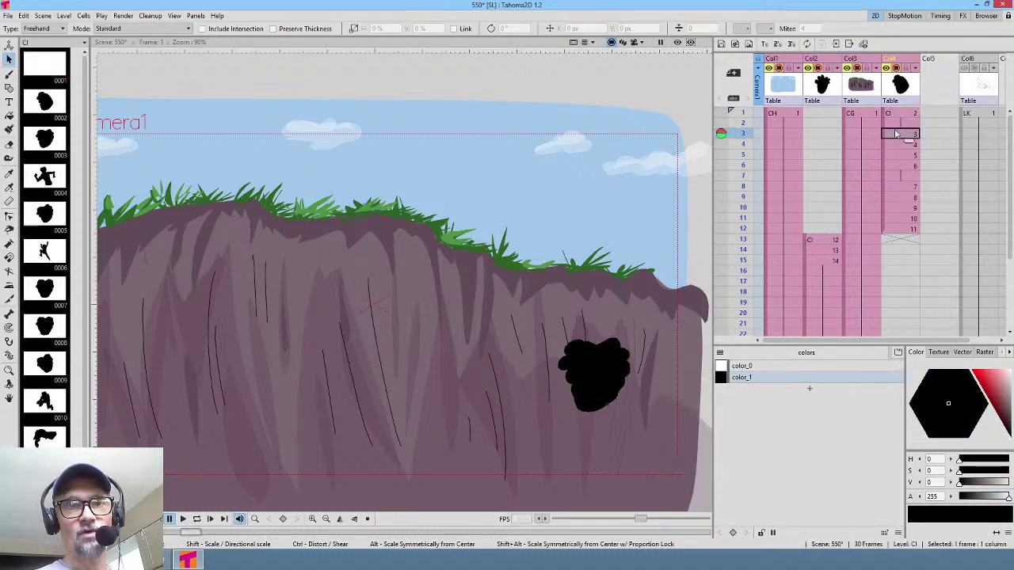
click(721, 123)
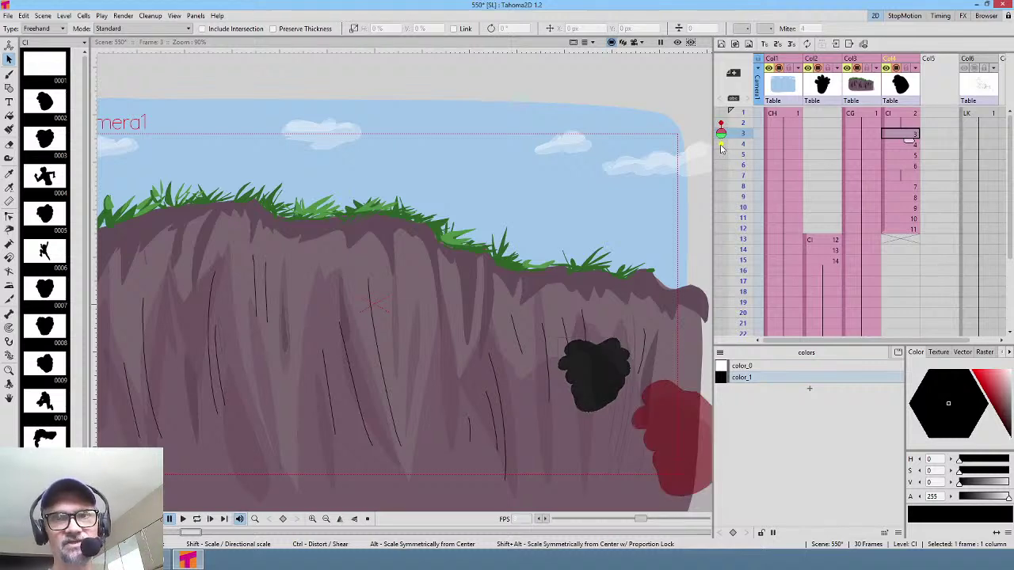
click(721, 147)
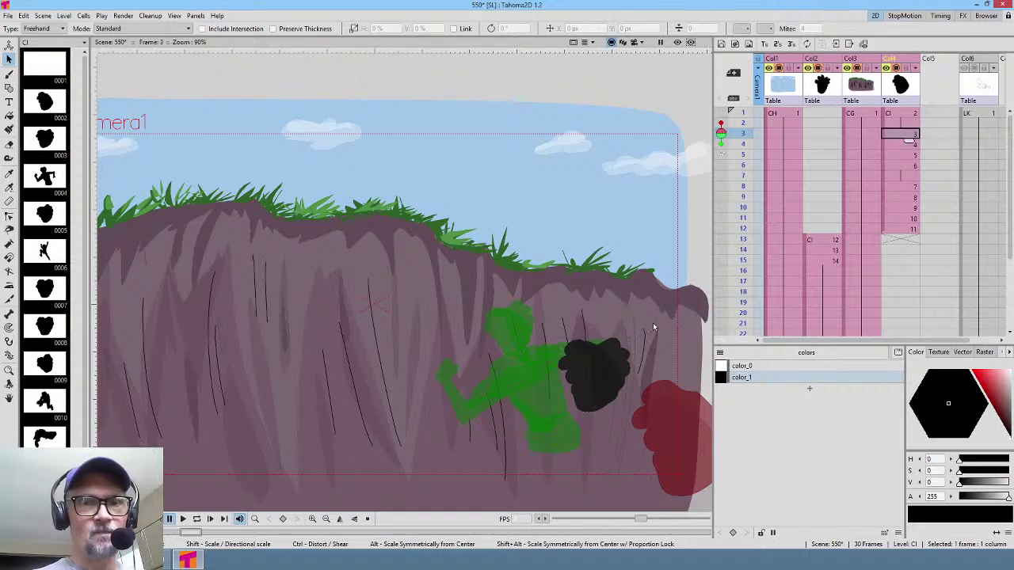
Step: Paint a black neck, rounded torso and near shoulder below the head on CI drawing 3 with the Brush tool
drag(654, 323, 646, 274)
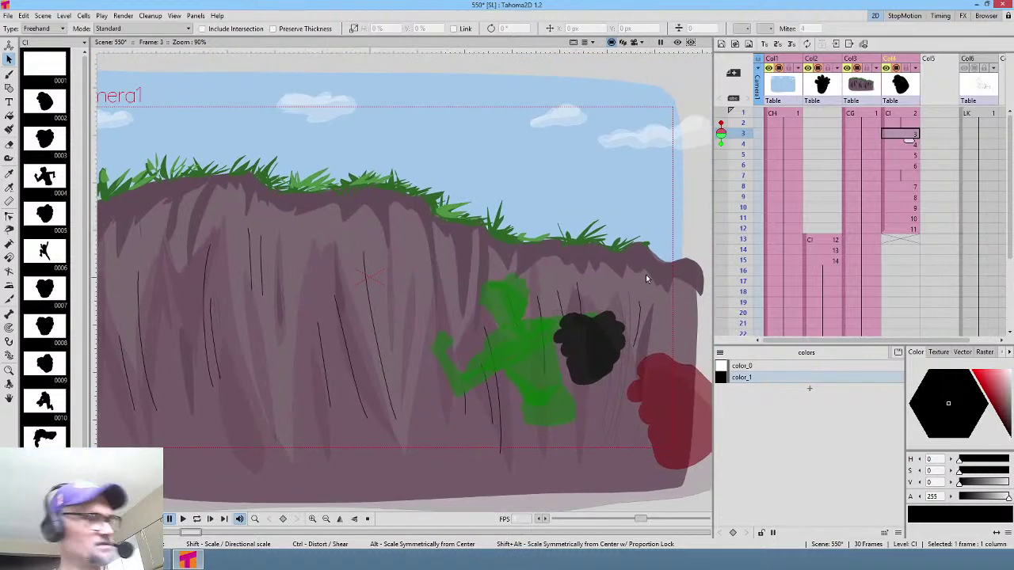
key(b)
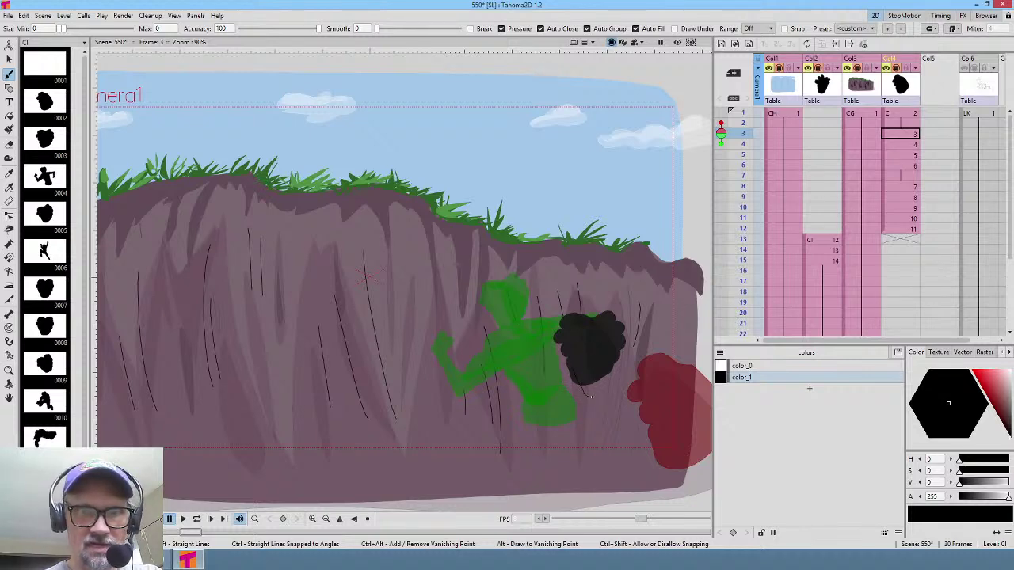
mouse_move(582, 389)
mouse_down()
mouse_move(613, 318)
mouse_move(605, 384)
mouse_up()
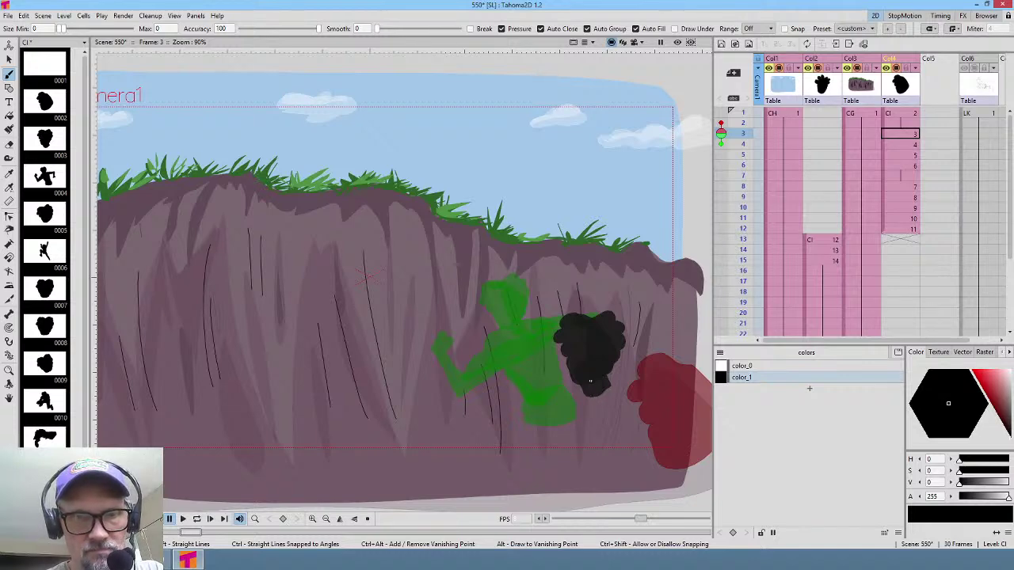
mouse_move(576, 394)
mouse_down()
mouse_move(601, 420)
mouse_move(603, 397)
mouse_up()
mouse_move(577, 450)
mouse_down()
mouse_move(595, 464)
mouse_move(598, 420)
mouse_up()
mouse_move(616, 385)
mouse_down()
mouse_move(646, 446)
mouse_move(621, 462)
mouse_move(589, 427)
mouse_up()
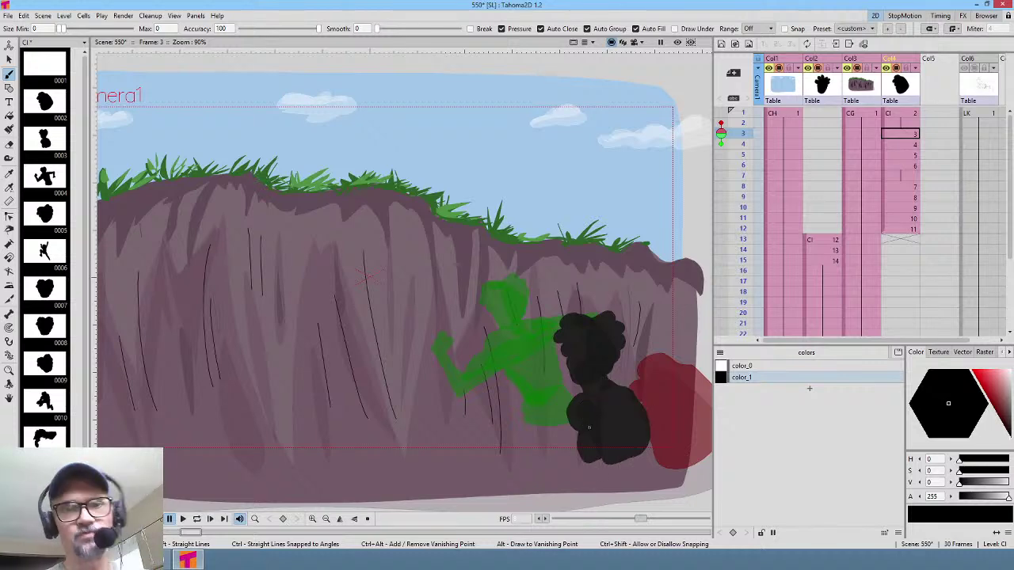
Step: Flip back and forth through CI drawings 3 to 5 to examine the climber's movement between poses
key(comma)
key(period)
key(period)
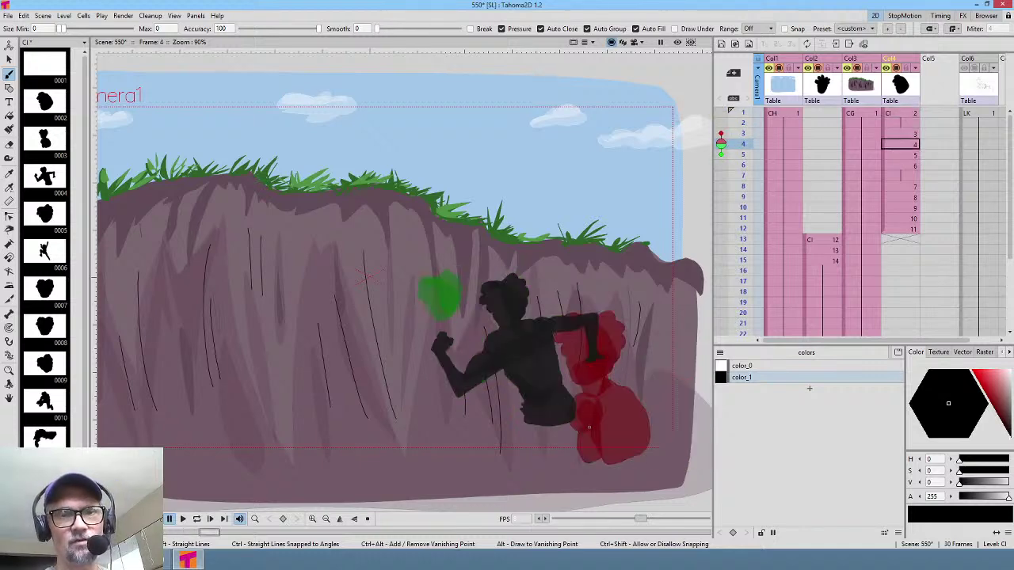
key(comma)
key(period)
key(period)
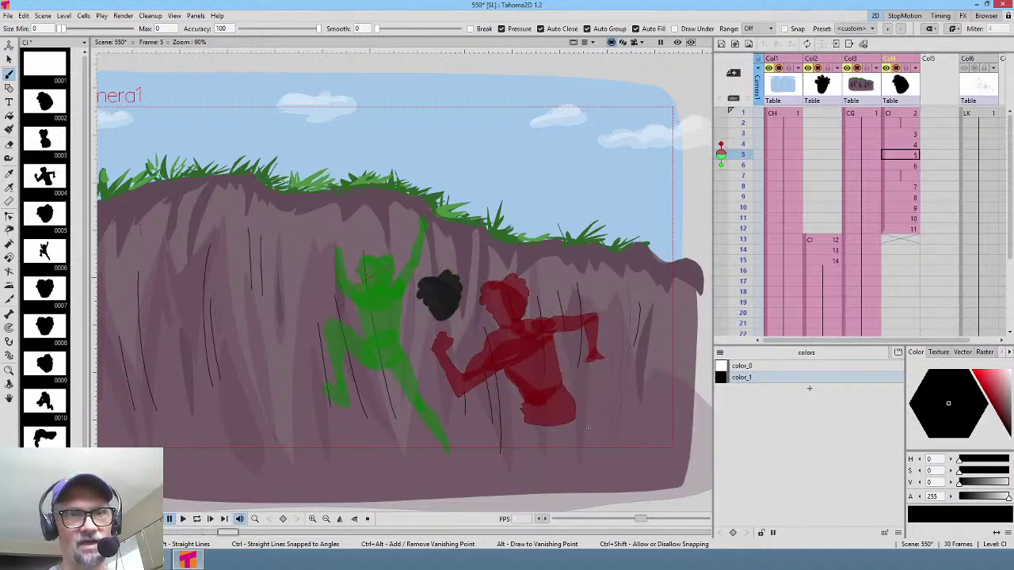
key(comma)
key(period)
key(period)
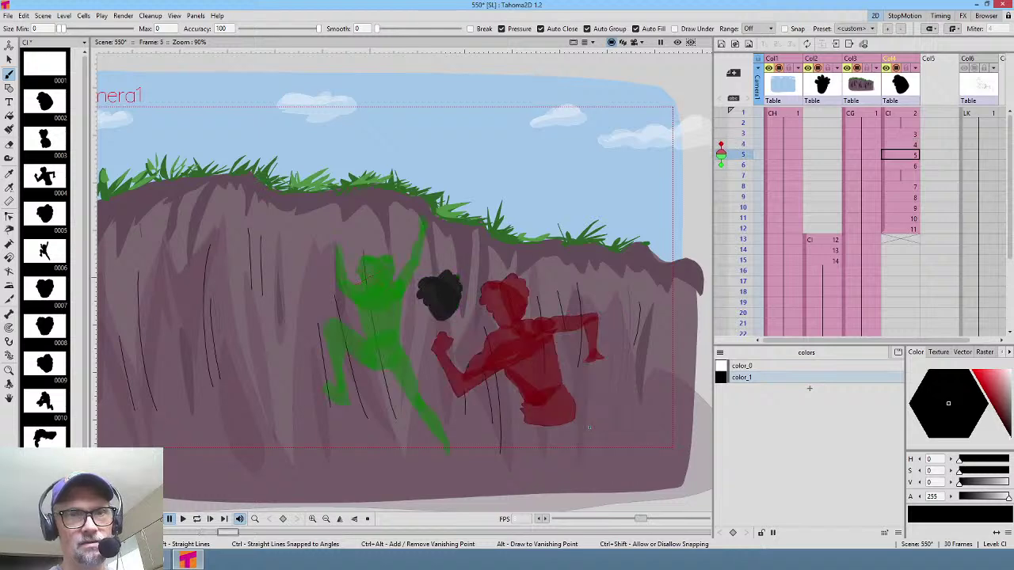
Step: Paint two rounded black shoulders below the head on CI drawing 5 at frame 5, joining them beneath the chin
key(comma)
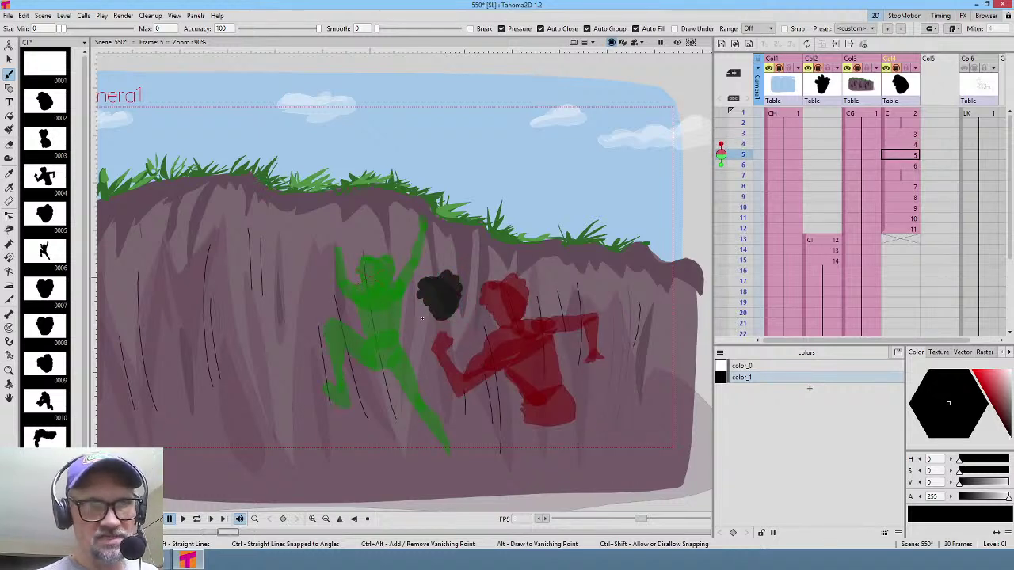
mouse_move(424, 318)
mouse_down()
mouse_move(410, 318)
mouse_move(418, 335)
mouse_move(432, 324)
mouse_up()
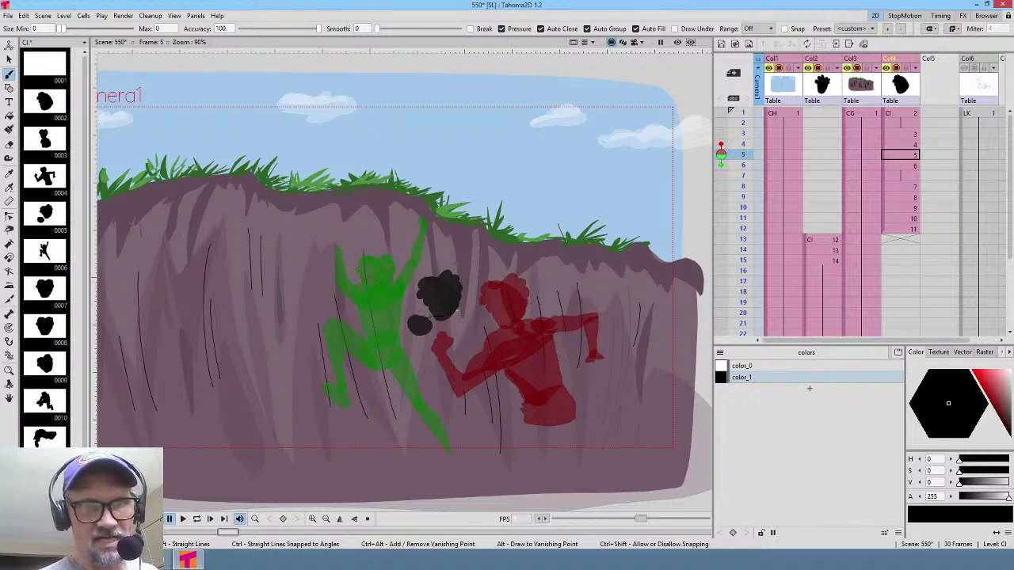
mouse_move(467, 317)
mouse_down()
mouse_move(470, 326)
mouse_move(432, 321)
mouse_up()
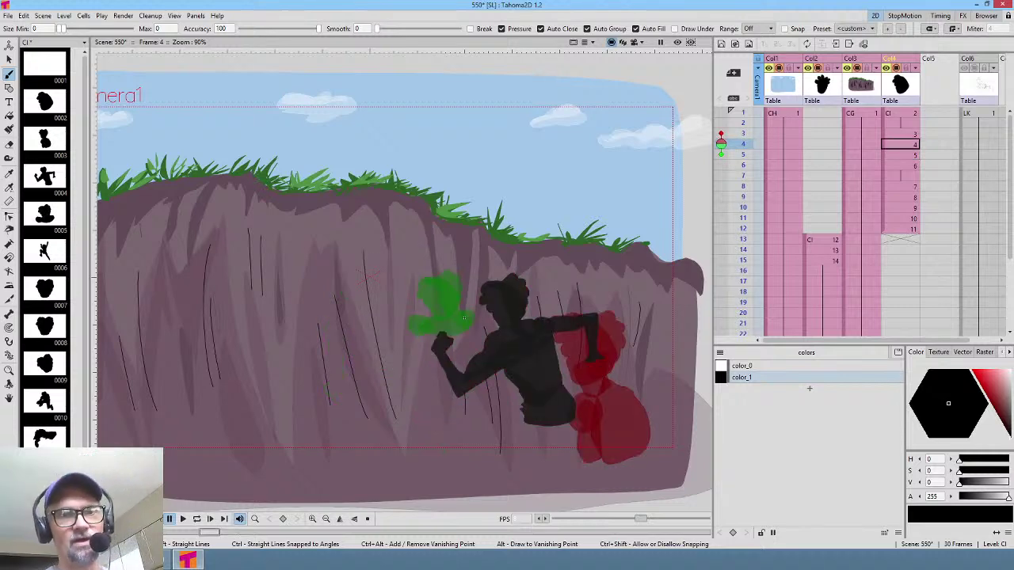
Step: Paint a black hand on each side of the head on CI drawing 7 at frame 8, the left one at the grass edge
key(.)
key(.)
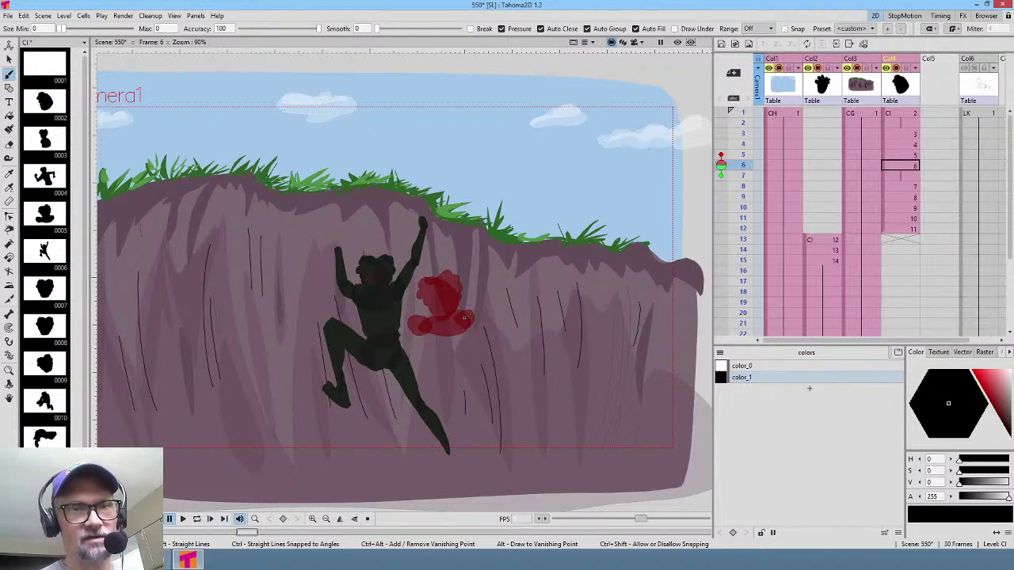
key(.)
key(.)
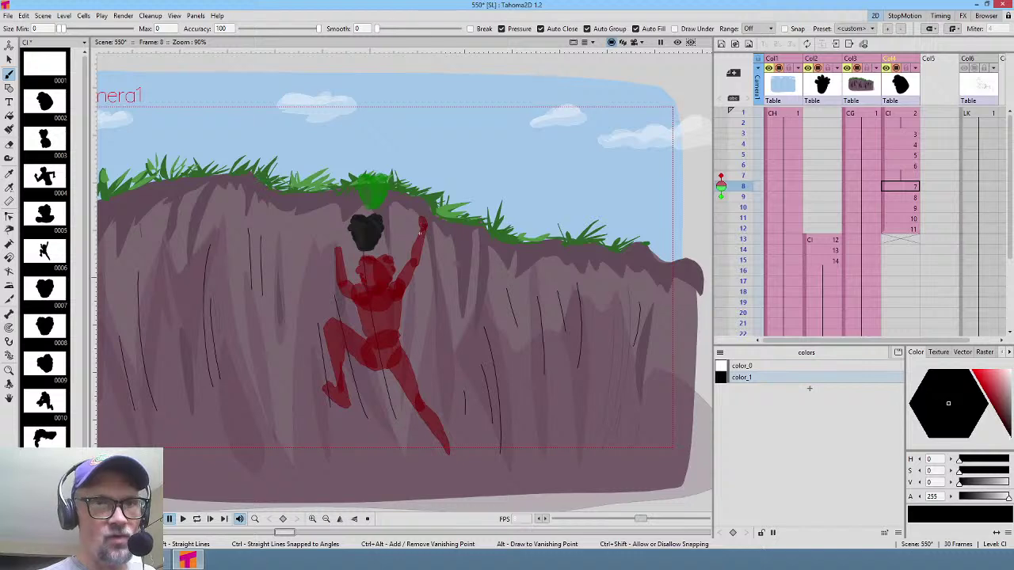
mouse_move(422, 231)
mouse_down()
mouse_move(428, 218)
mouse_move(416, 230)
mouse_up()
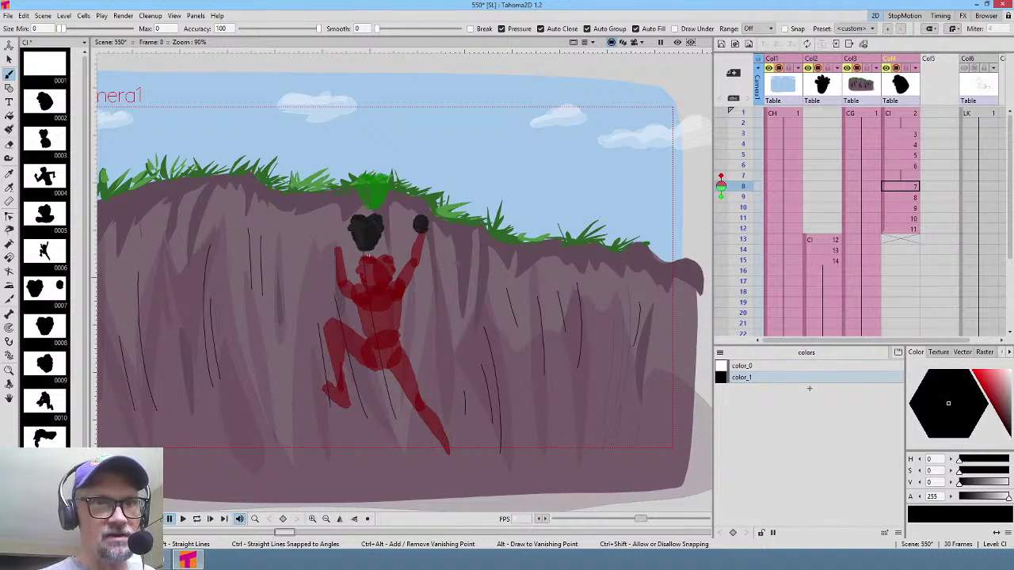
key(comma)
key(period)
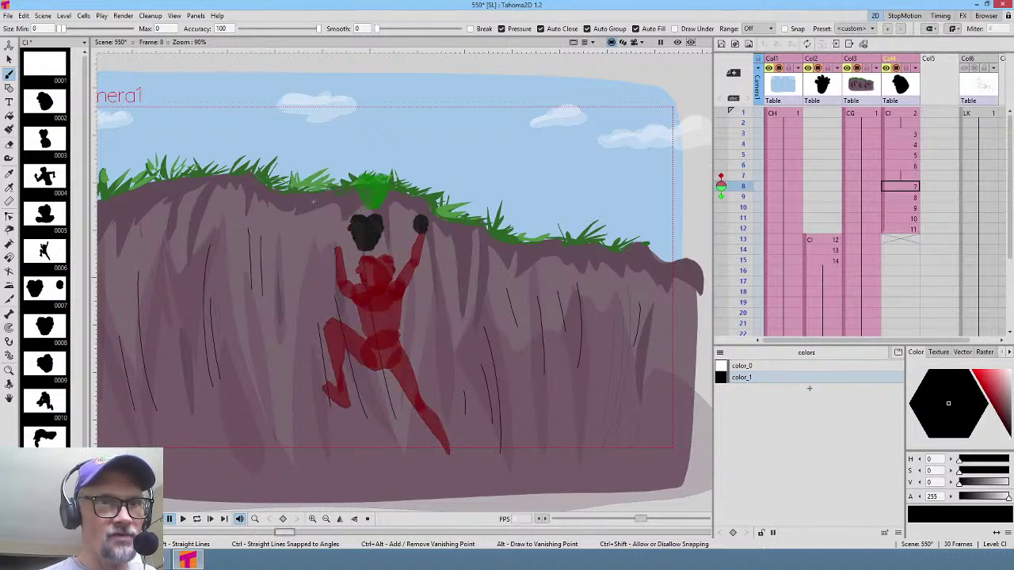
mouse_move(316, 198)
mouse_down()
mouse_move(326, 183)
mouse_move(332, 198)
mouse_move(320, 188)
mouse_up()
Step: Flip back and forth between CI drawings 6 and 7 to examine how the hands reach up to the cliff edge
key(comma)
key(comma)
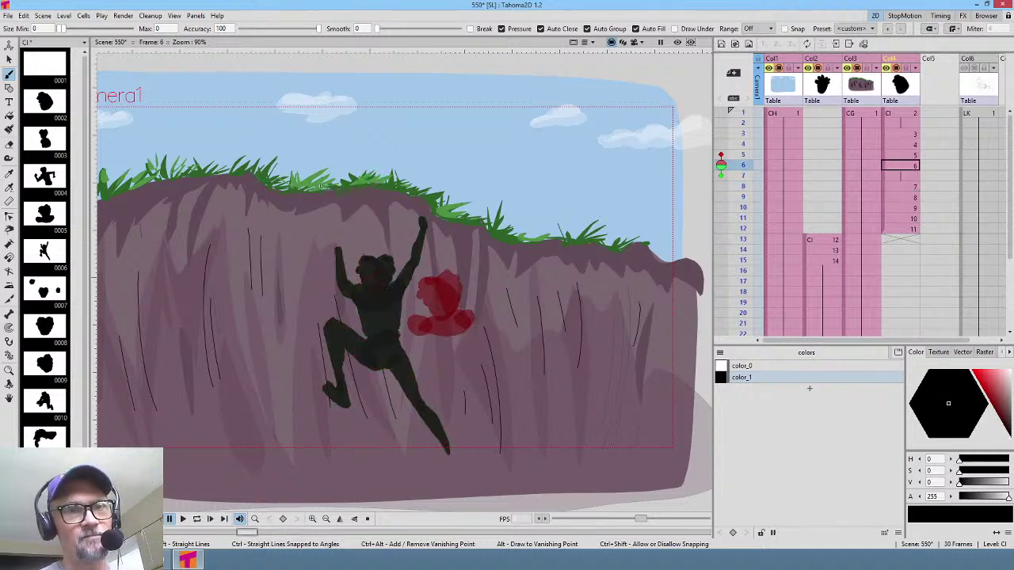
key(period)
key(period)
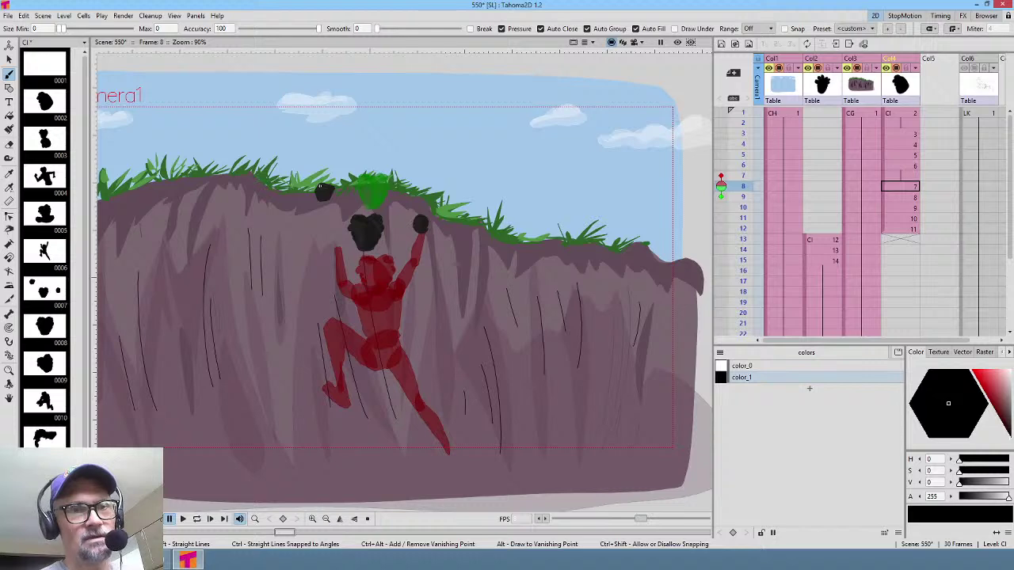
key(comma)
key(comma)
key(period)
key(period)
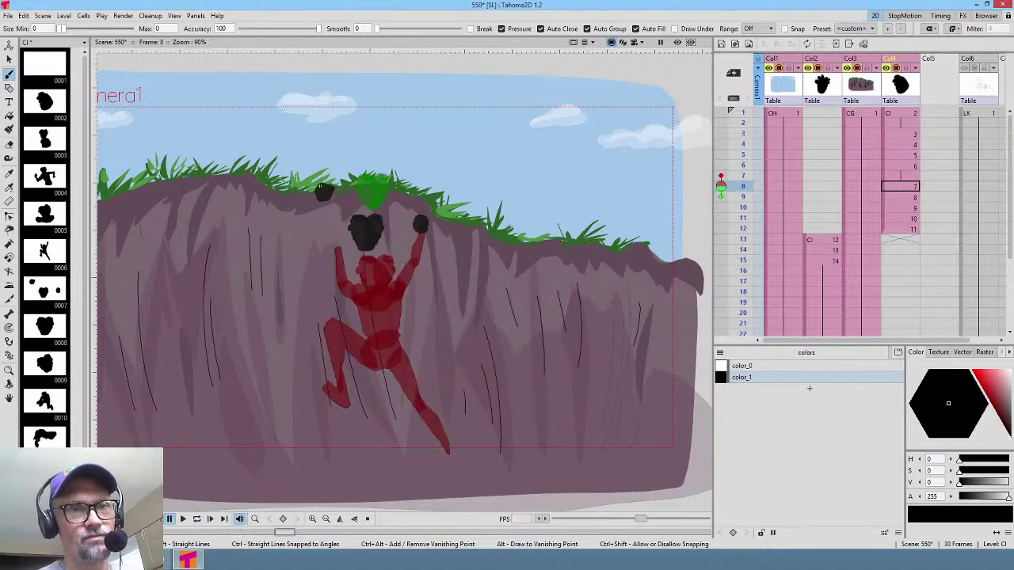
Step: Paint a hand left of the head on CI drawing 8 at frame 9, over the previous drawing's left hand
key(period)
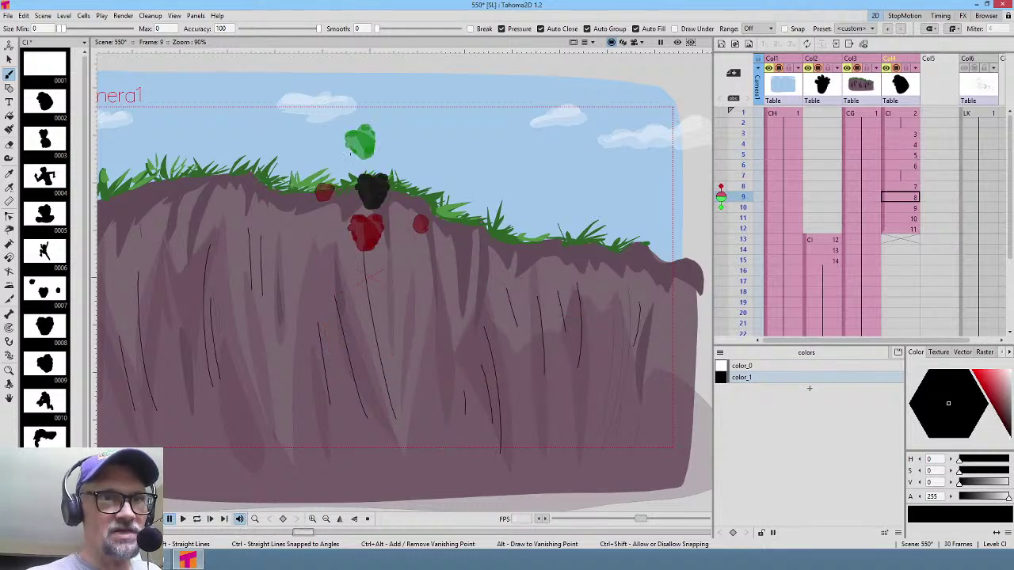
key(comma)
key(period)
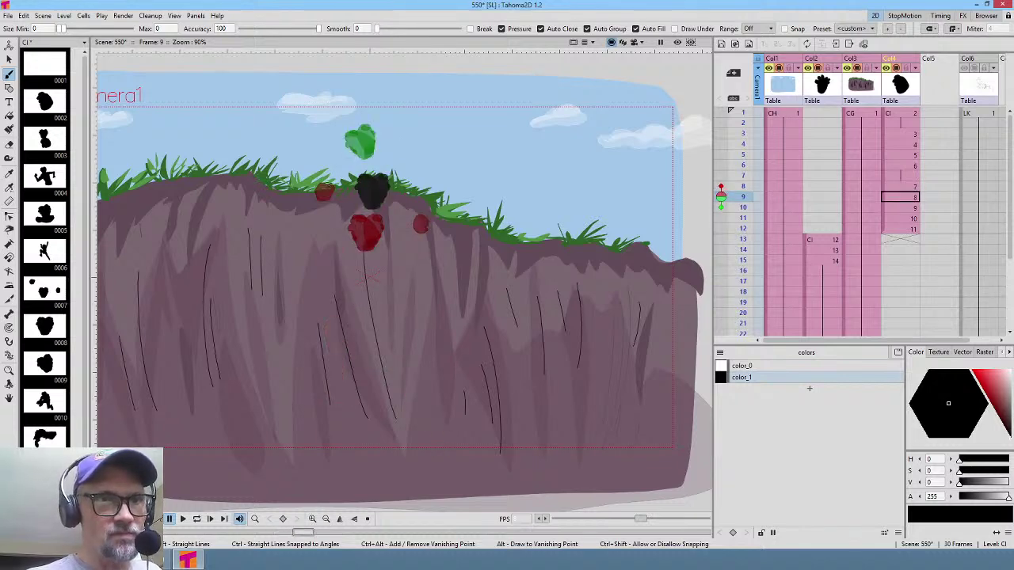
drag(333, 190, 323, 193)
key(comma)
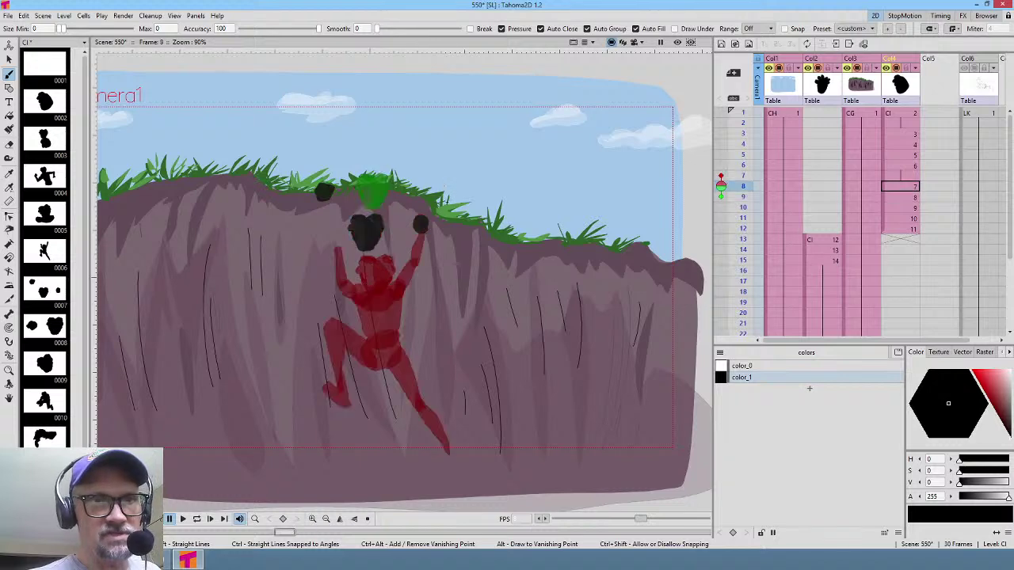
key(period)
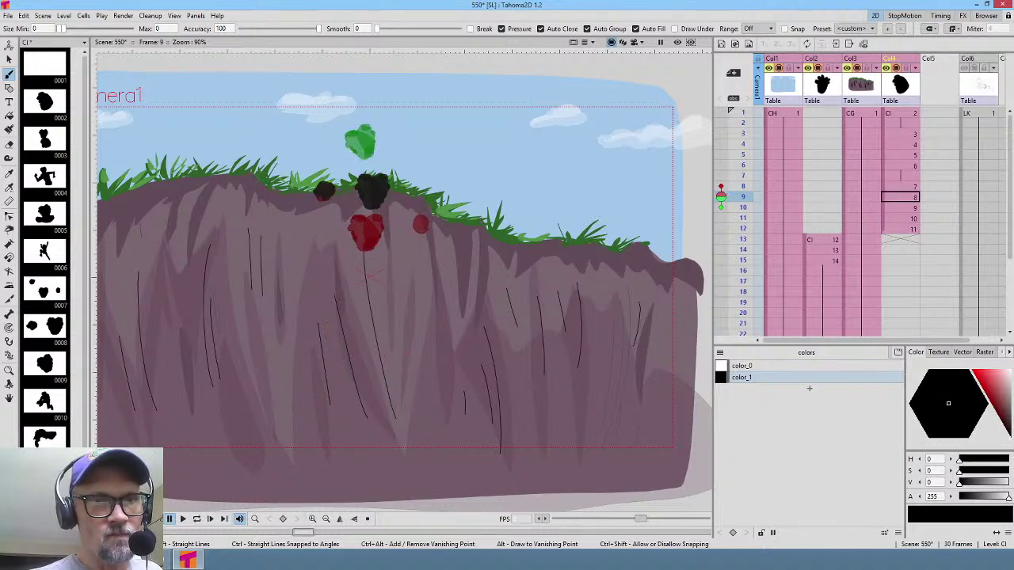
Step: Paint the second hand right of the head on CI drawing 8, over the previous drawing's right hand
key(comma)
key(comma)
key(comma)
key(period)
key(period)
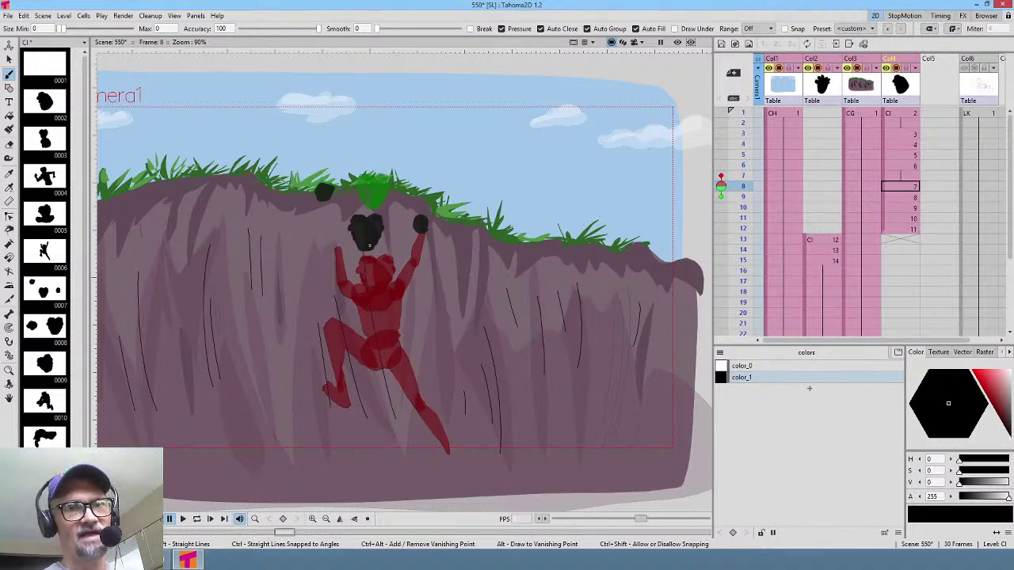
key(period)
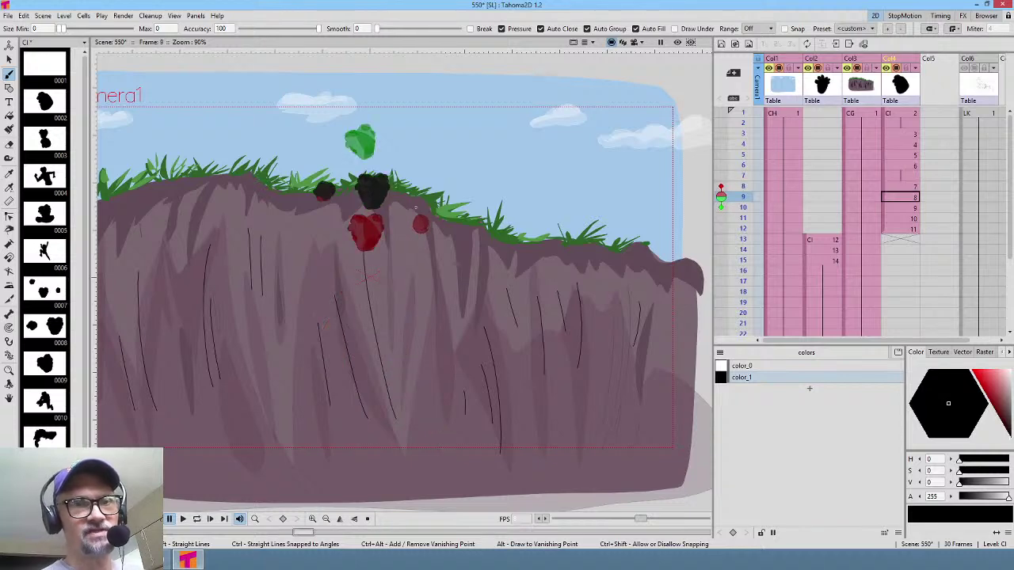
drag(421, 224, 434, 204)
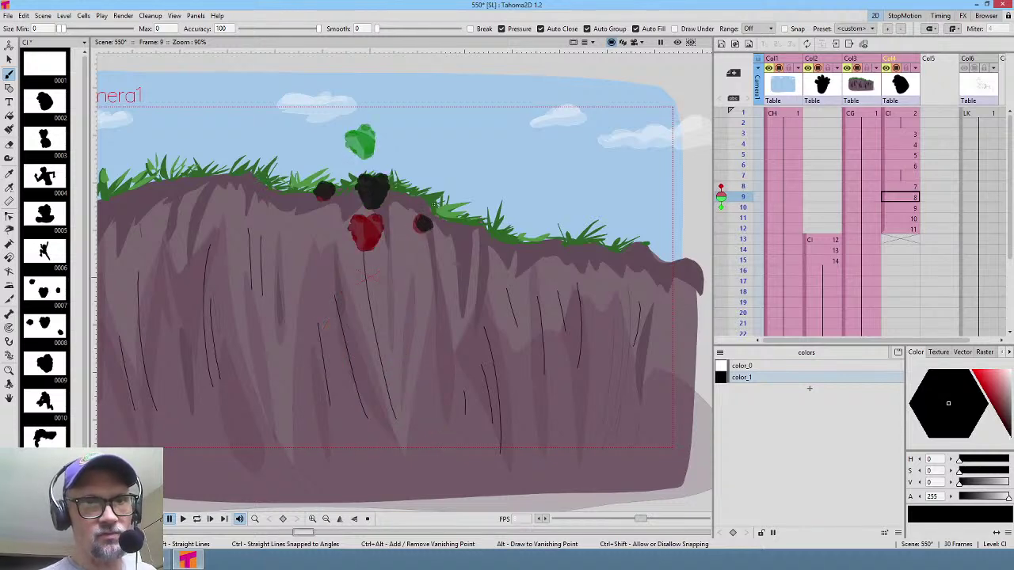
Step: Paint shoulders and two bent arms reaching down to the cliff top on CI drawing 9 at frame 10
key(period)
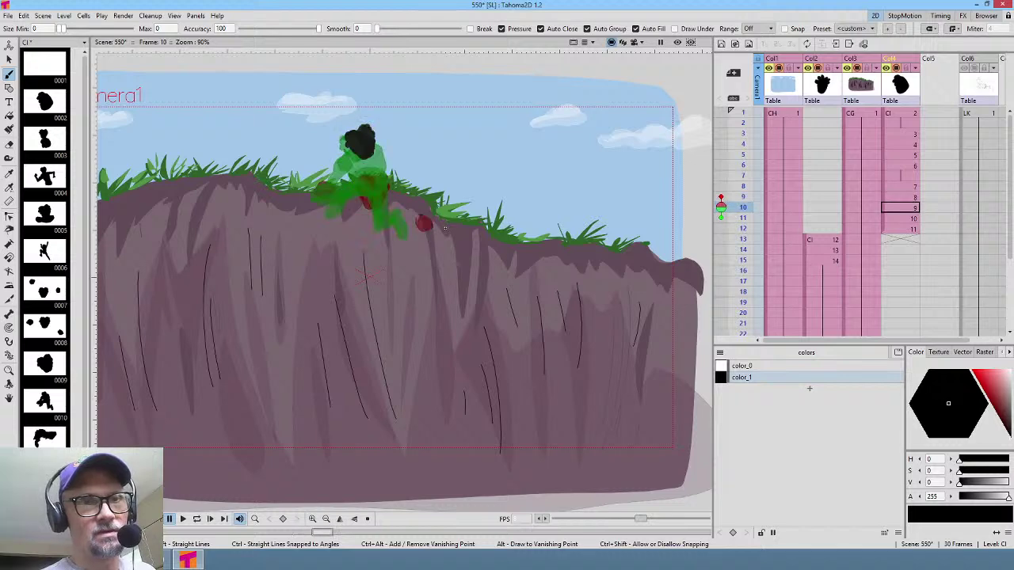
key(comma)
key(period)
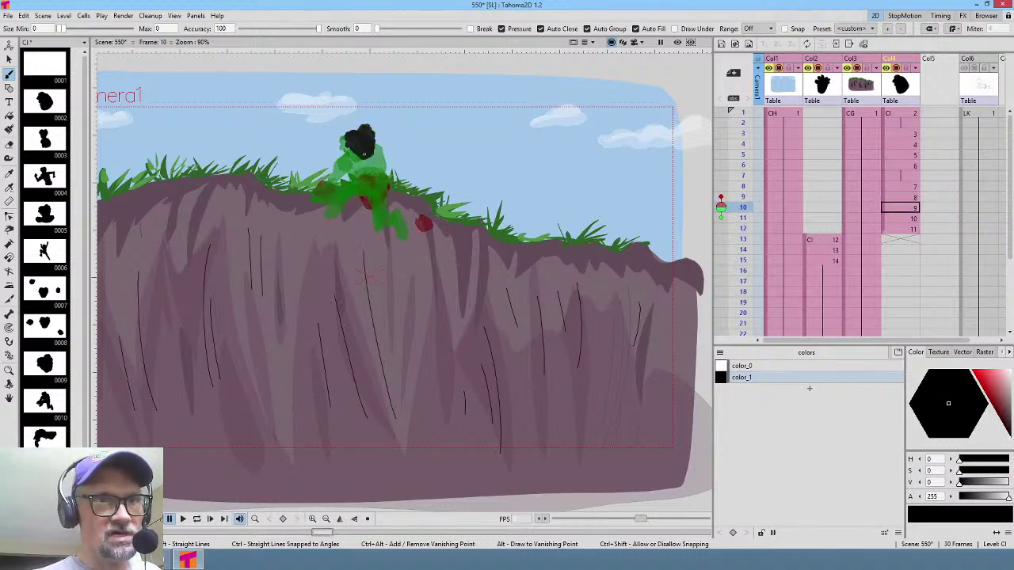
click(362, 156)
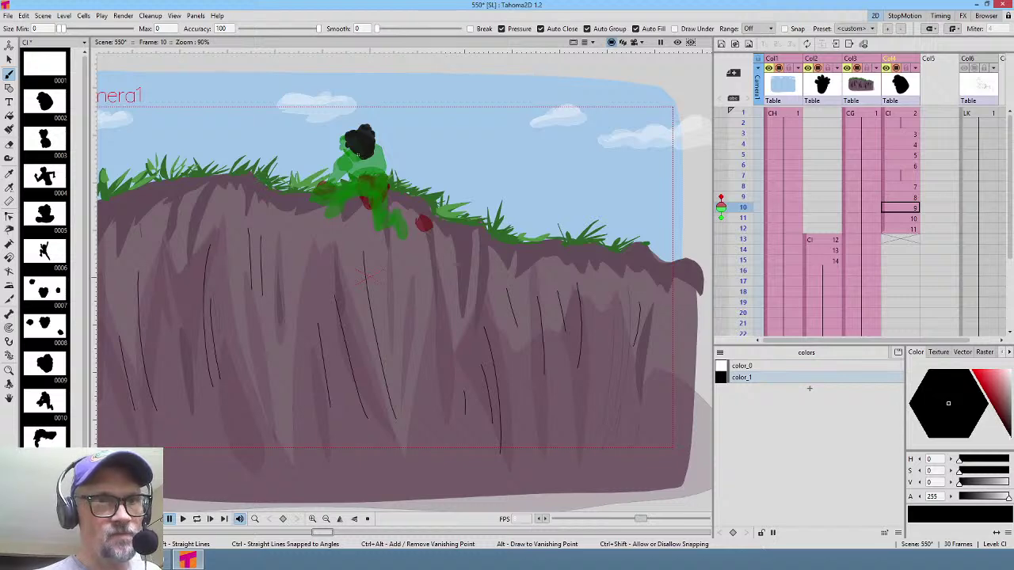
mouse_move(346, 163)
mouse_down()
mouse_move(361, 143)
mouse_move(380, 151)
mouse_move(377, 162)
mouse_move(320, 148)
mouse_move(323, 182)
mouse_move(345, 157)
mouse_up()
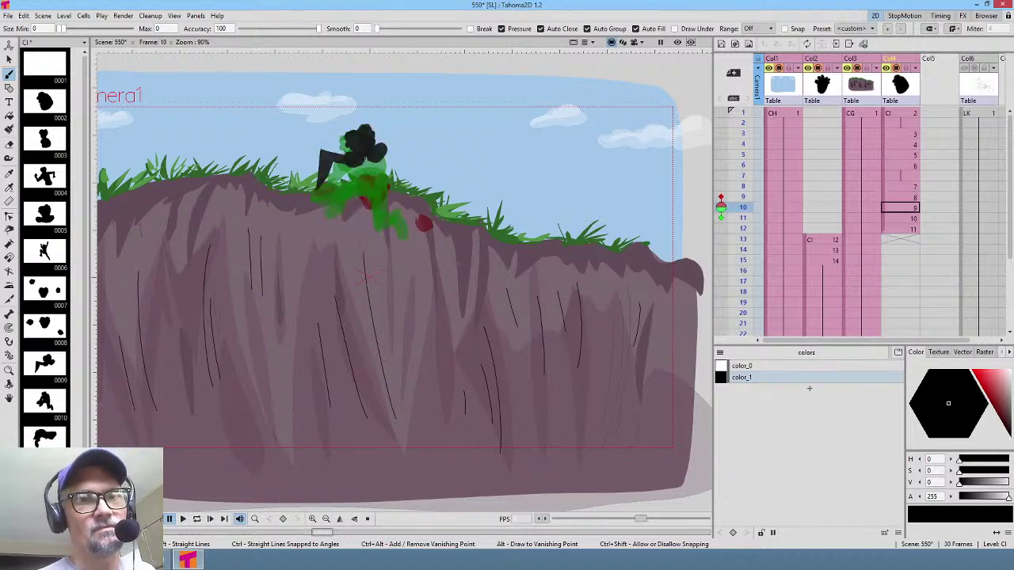
key(Up)
key(Down)
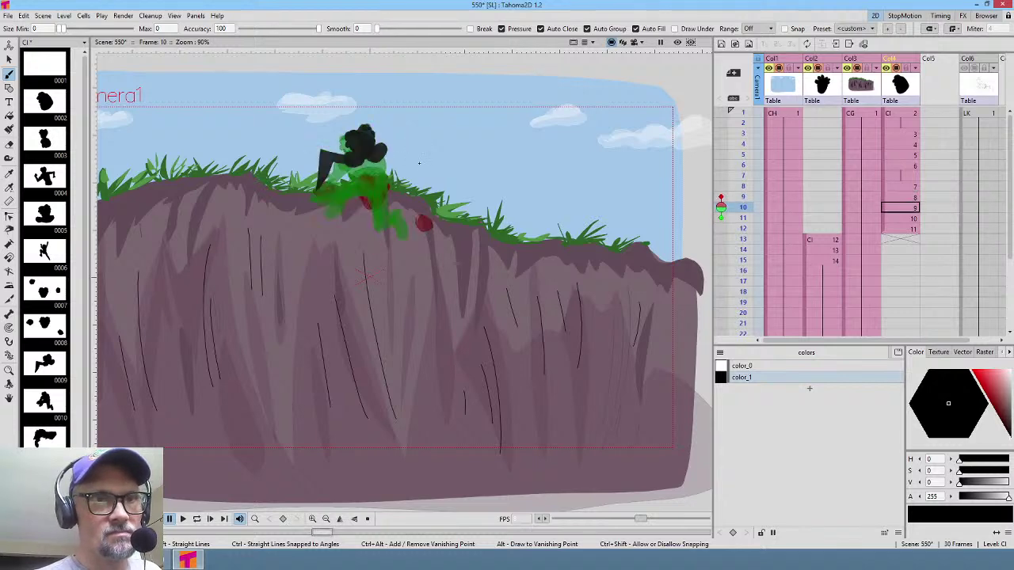
mouse_move(381, 147)
mouse_down()
mouse_move(413, 164)
mouse_move(413, 185)
mouse_move(404, 168)
mouse_up()
Step: Paint a solid black torso between the arms on CI drawing 9, narrowing toward the cliff edge
key(Up)
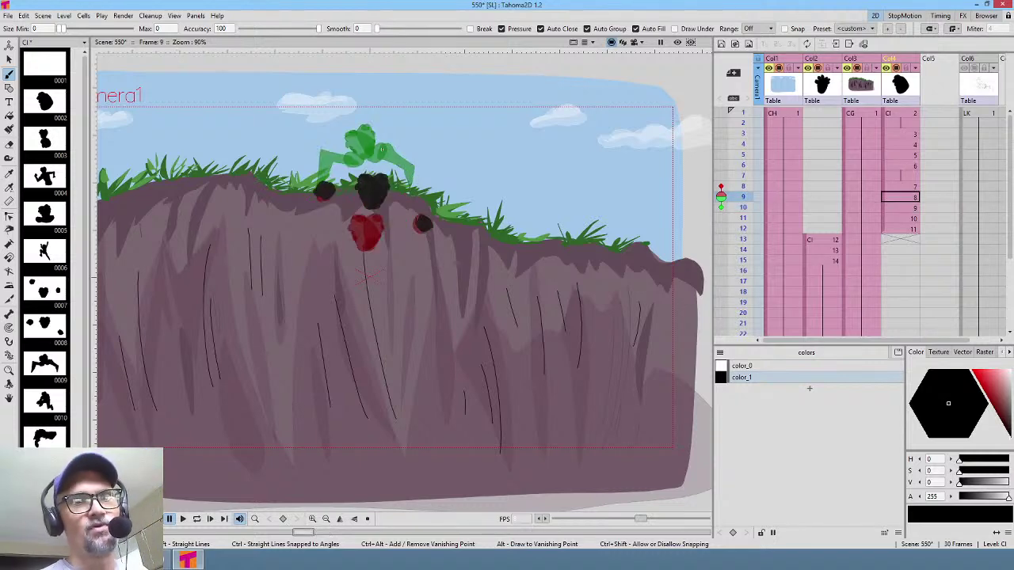
key(Down)
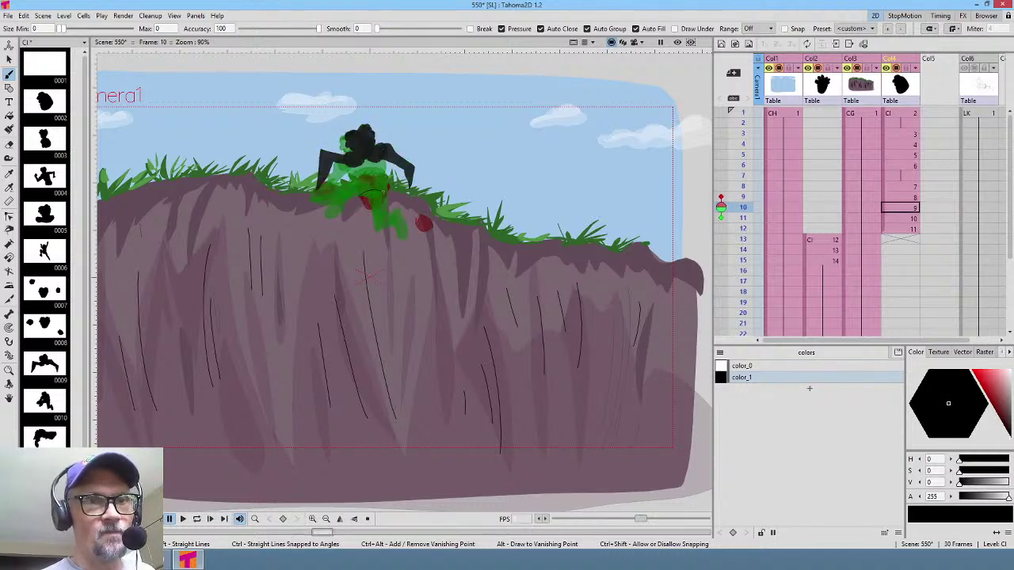
key(Up)
key(Down)
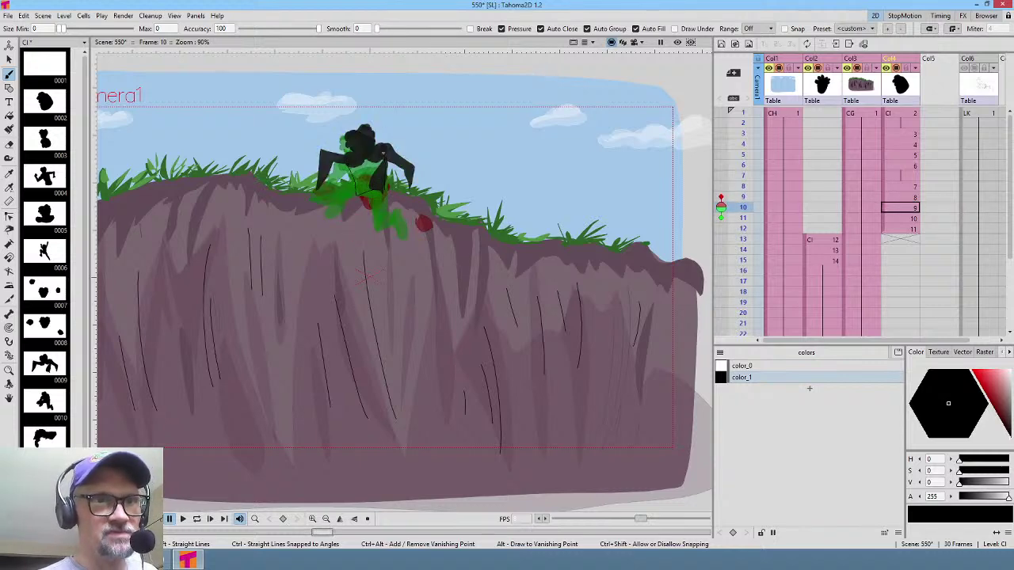
key(Up)
key(Up)
key(Down)
key(Down)
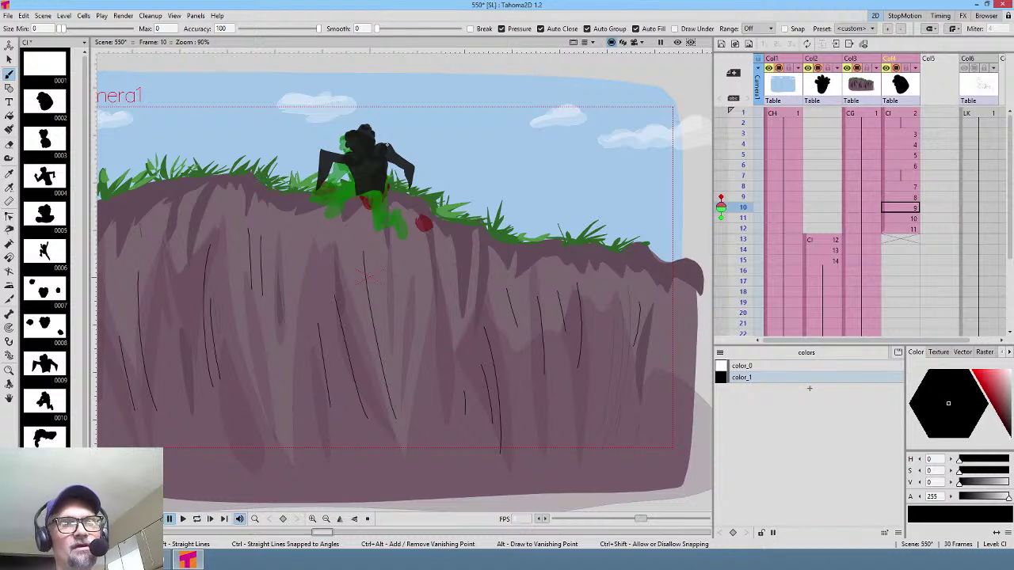
Step: Examine CI drawings 9 to 14 across frames 10 to 15 to check which poses have a body
key(Down)
key(Up)
key(Down)
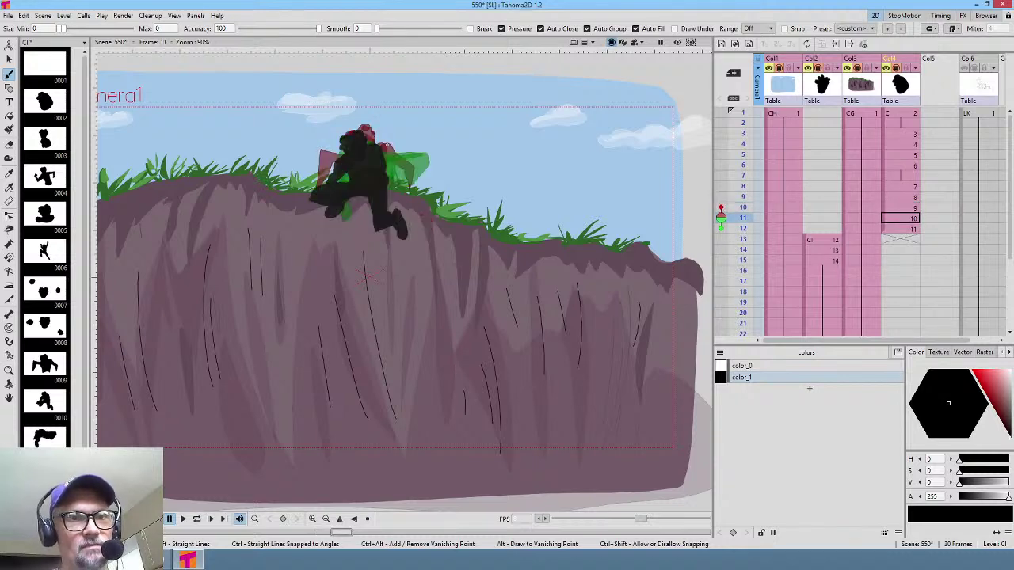
key(Up)
key(Down)
key(Down)
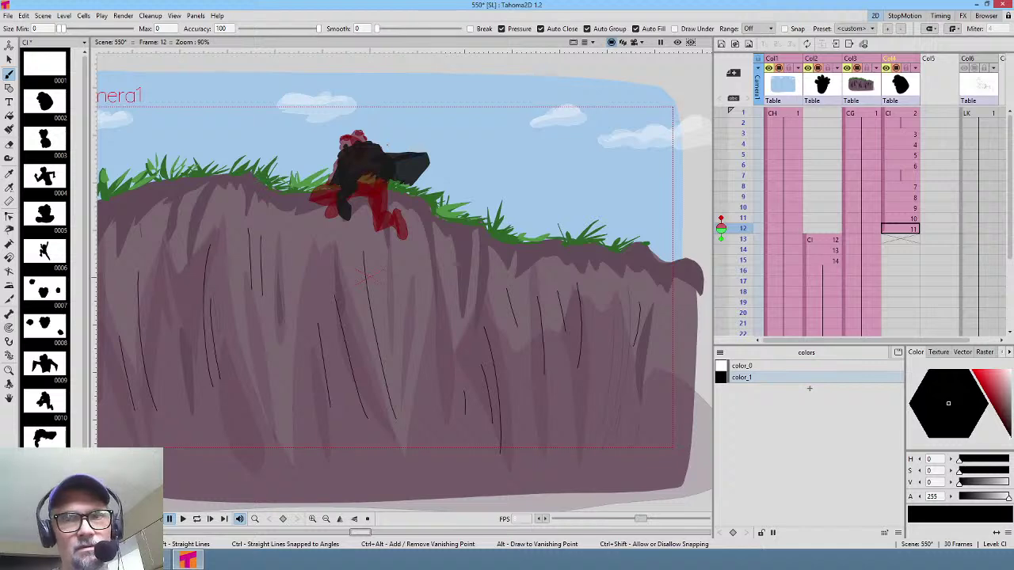
click(828, 241)
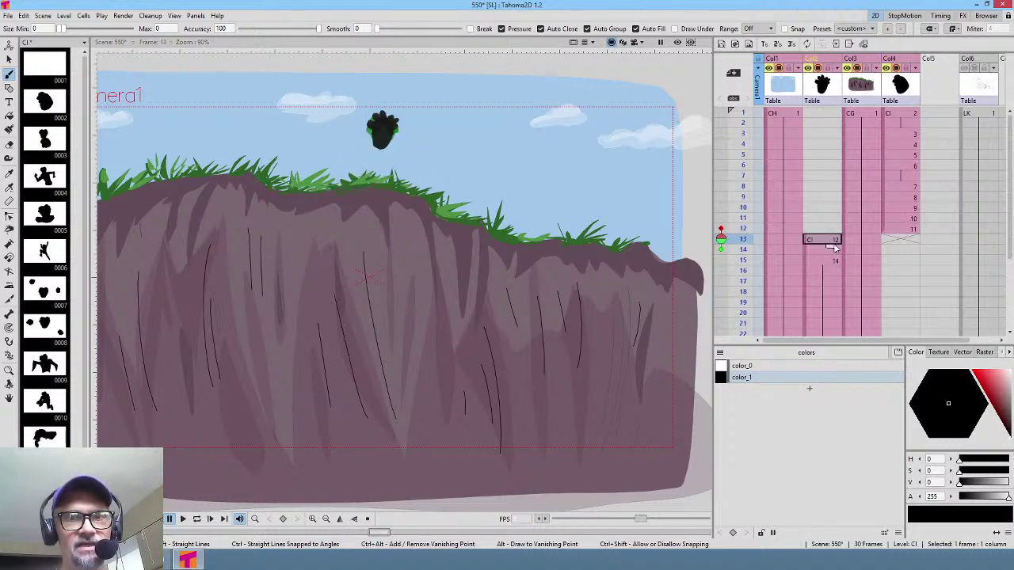
click(829, 251)
click(830, 261)
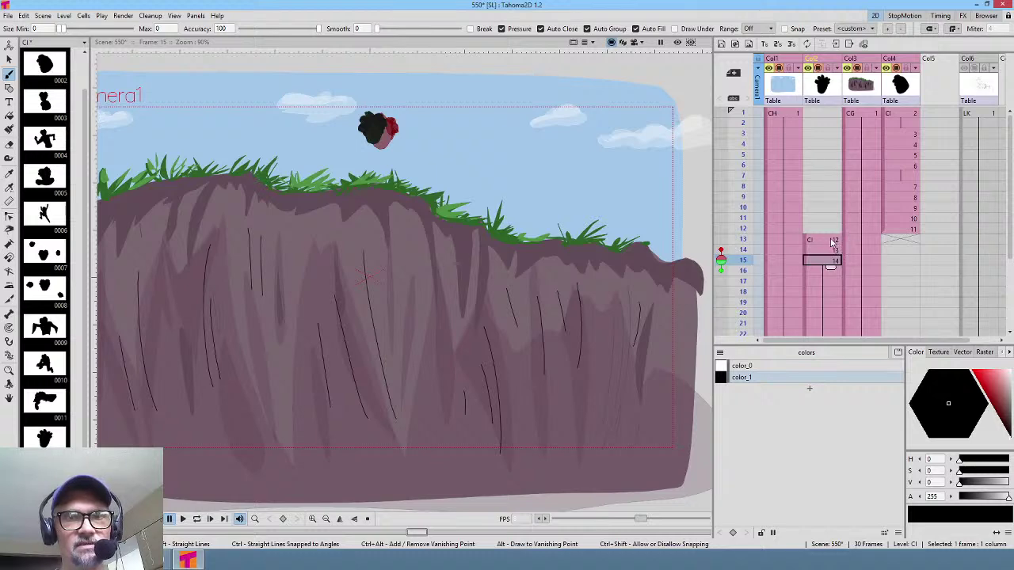
click(828, 240)
Step: Step from frame 1 to CI drawing 4 at frame 4 and paint two black thighs below the hips
click(911, 114)
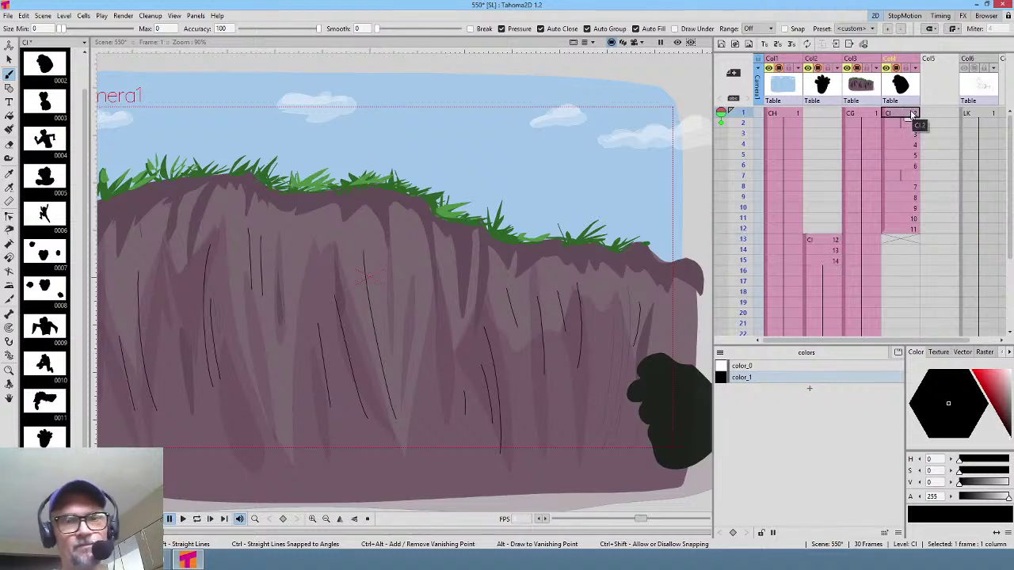
key(Down)
key(Down)
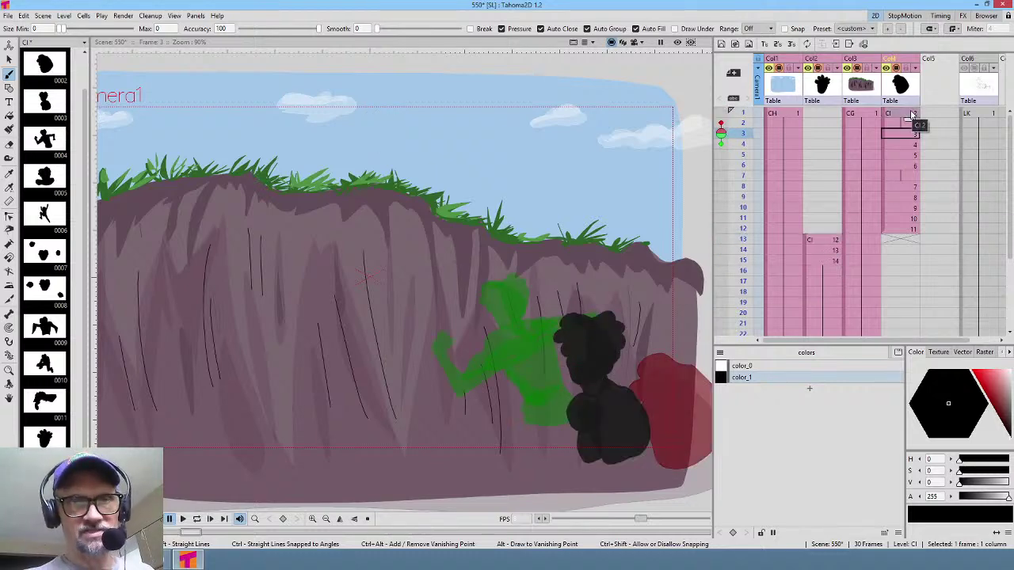
key(Down)
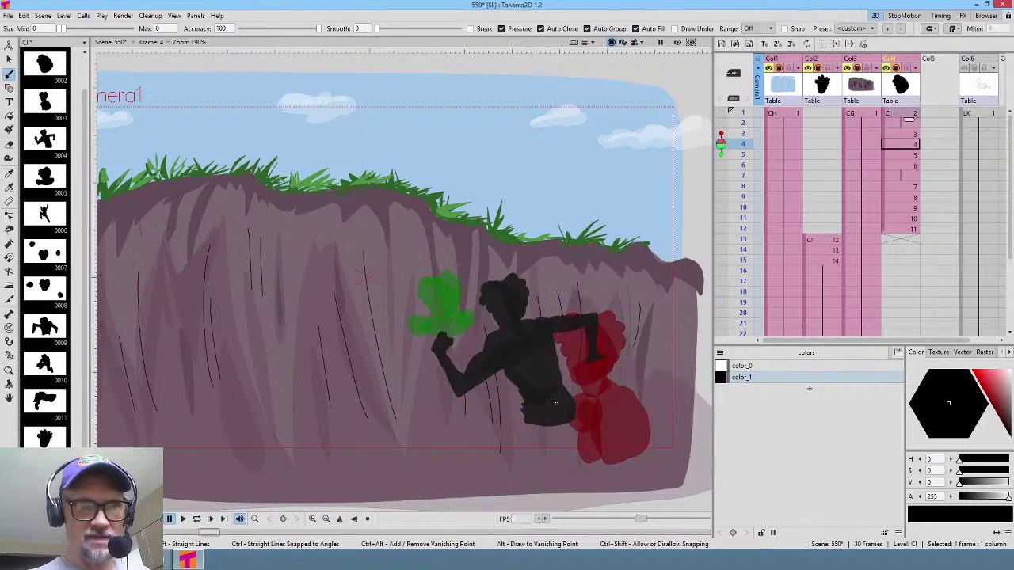
mouse_move(529, 417)
mouse_down()
mouse_move(524, 455)
mouse_move(548, 465)
mouse_move(576, 410)
mouse_up()
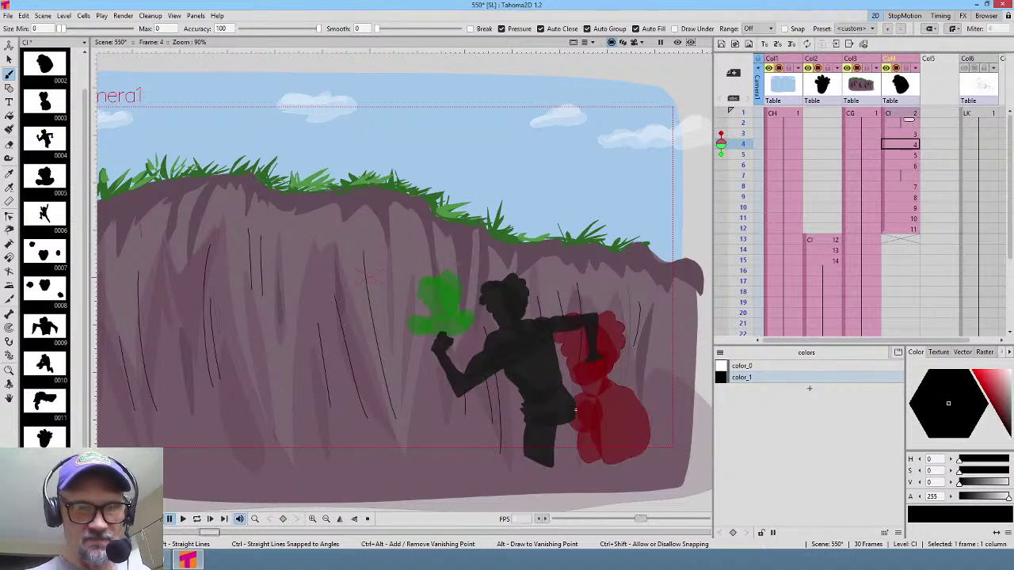
mouse_move(584, 446)
mouse_down()
mouse_move(564, 459)
mouse_move(549, 413)
mouse_up()
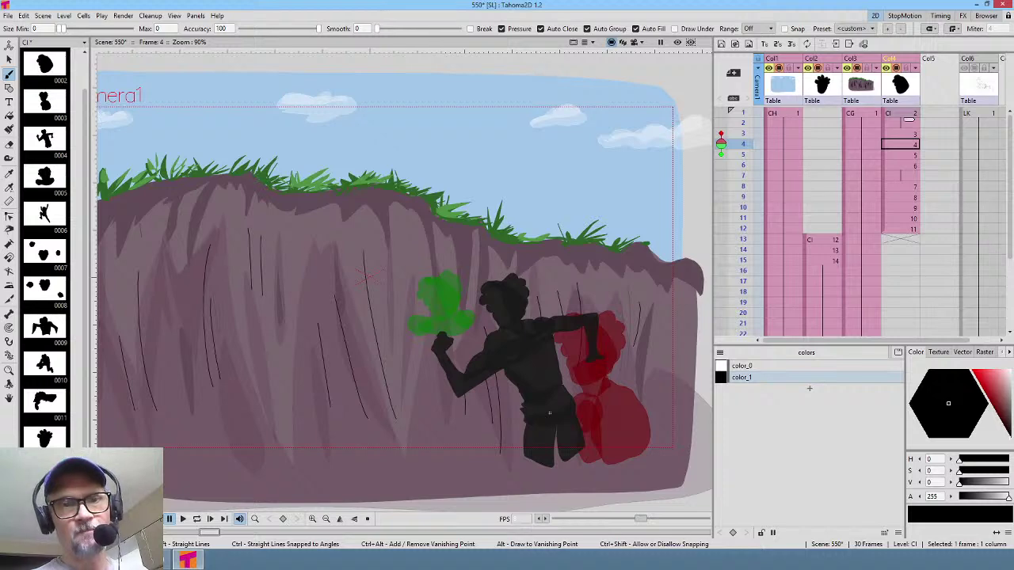
Step: Compare the poses at frames 3 to 5, then paint a fist and forward-reaching arm on CI drawing 5 at frame 5
key(.)
key(comma)
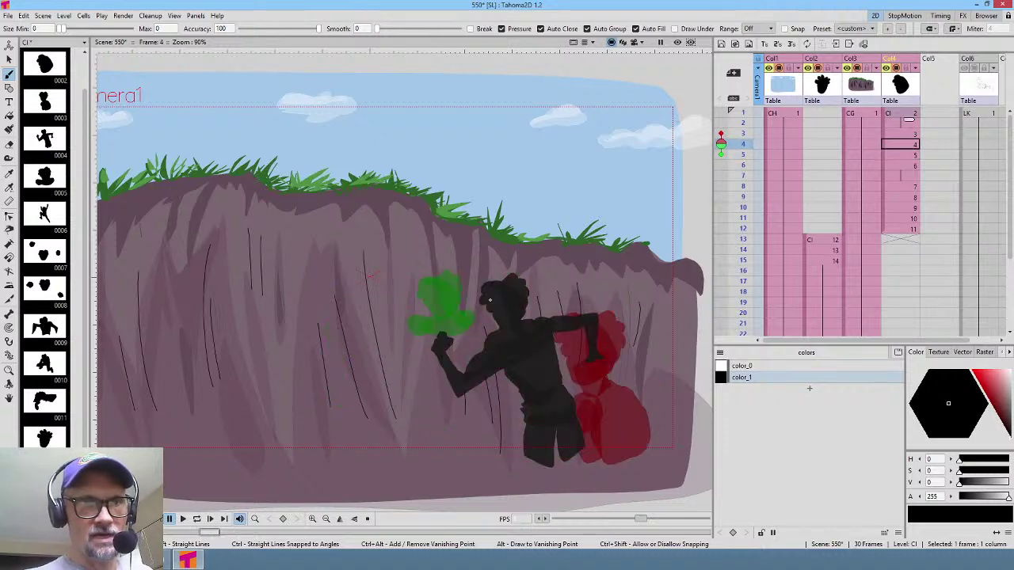
key(period)
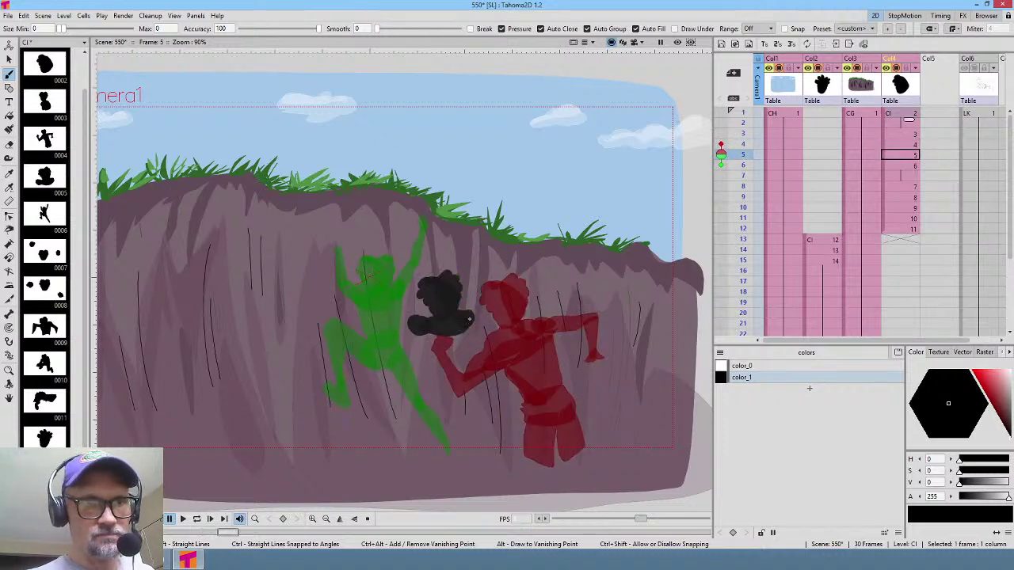
key(comma)
key(period)
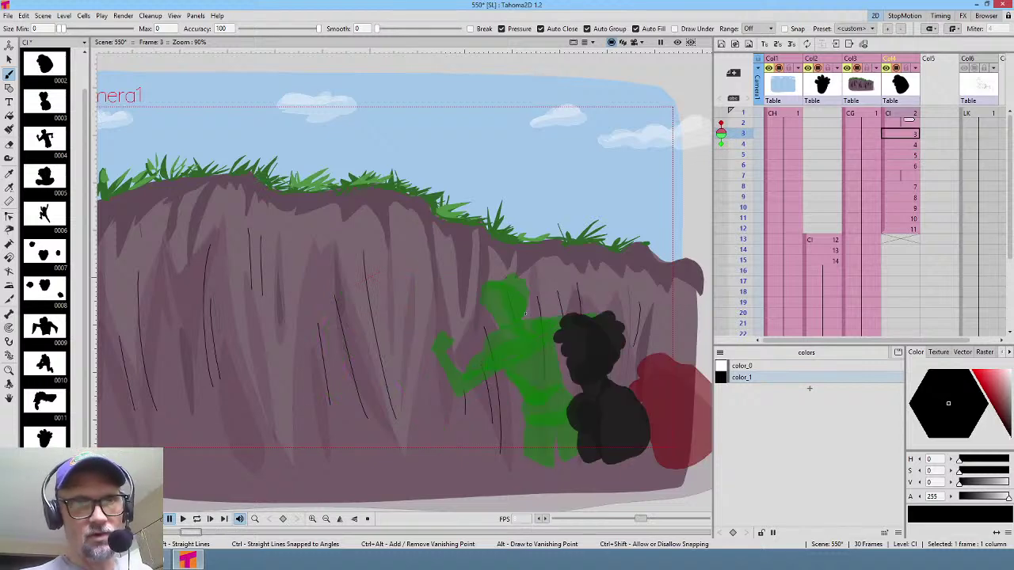
key(comma)
key(period)
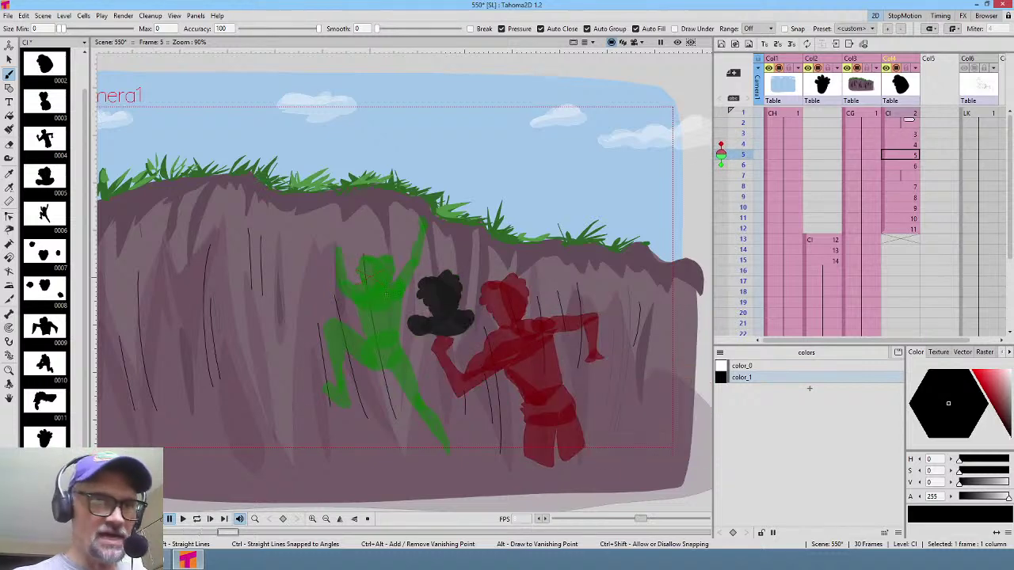
mouse_move(354, 292)
mouse_down()
mouse_move(366, 299)
mouse_move(371, 284)
mouse_up()
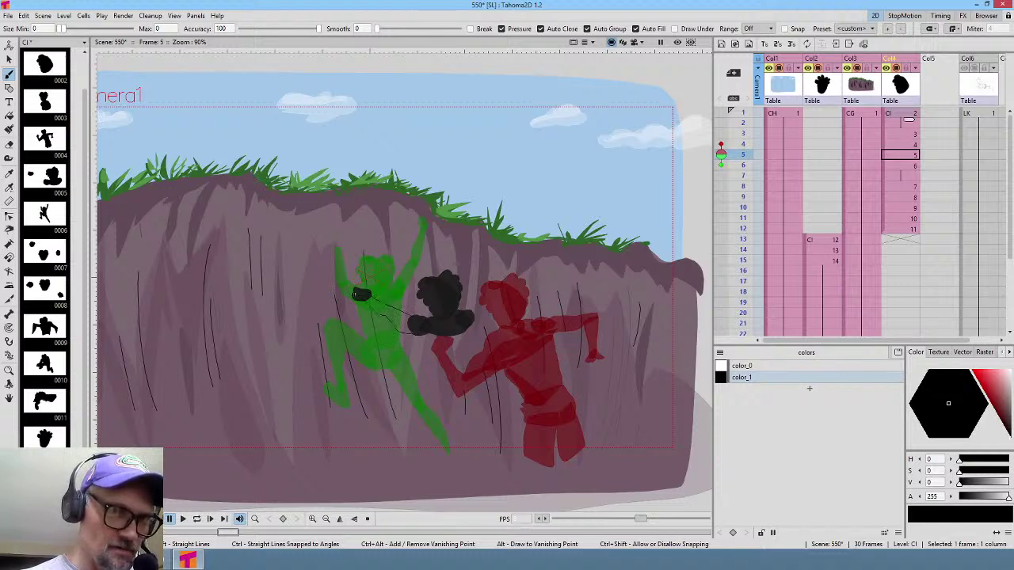
drag(431, 318, 355, 293)
Step: Check the neighbouring poses and paint a curved, hunched black torso below the head on CI drawing 5 at frame 5
key(comma)
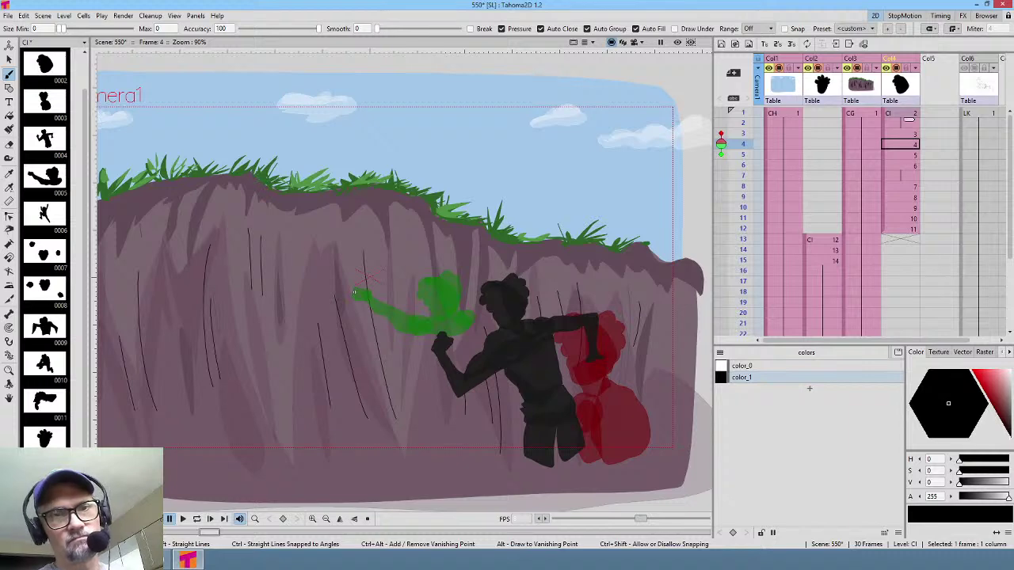
key(period)
key(period)
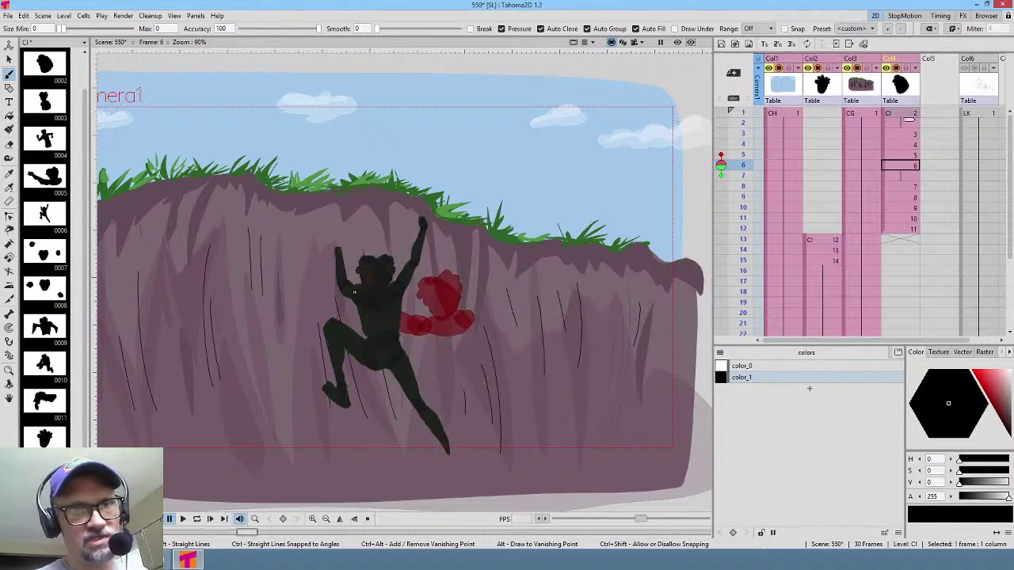
key(comma)
key(period)
key(comma)
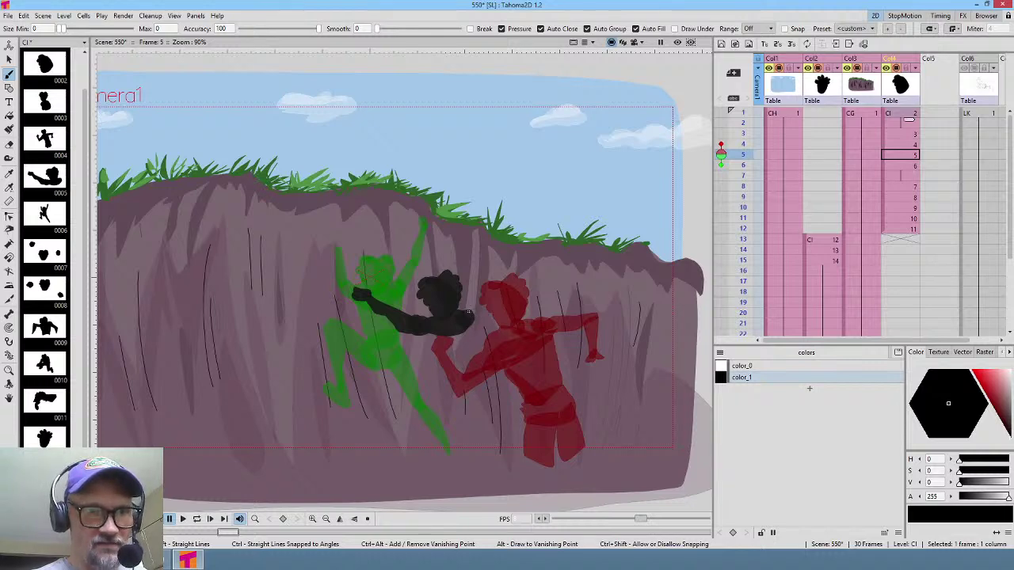
drag(475, 319, 492, 330)
mouse_move(493, 388)
mouse_down()
mouse_move(459, 391)
mouse_move(456, 358)
mouse_move(430, 320)
mouse_up()
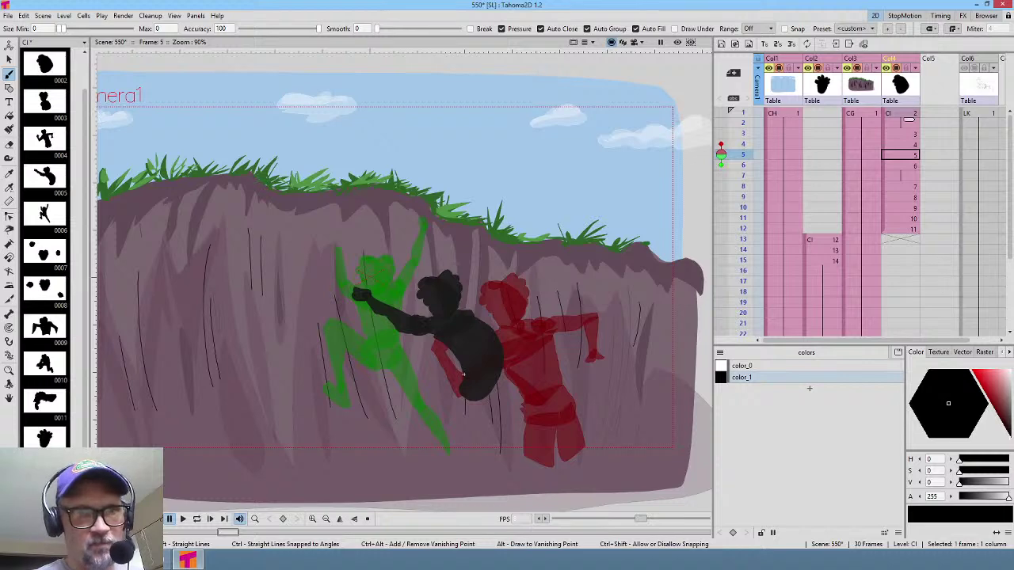
Step: Paint the second arm and hand, raised in front of the head toward the cliff top, on CI drawing 5
key(Up)
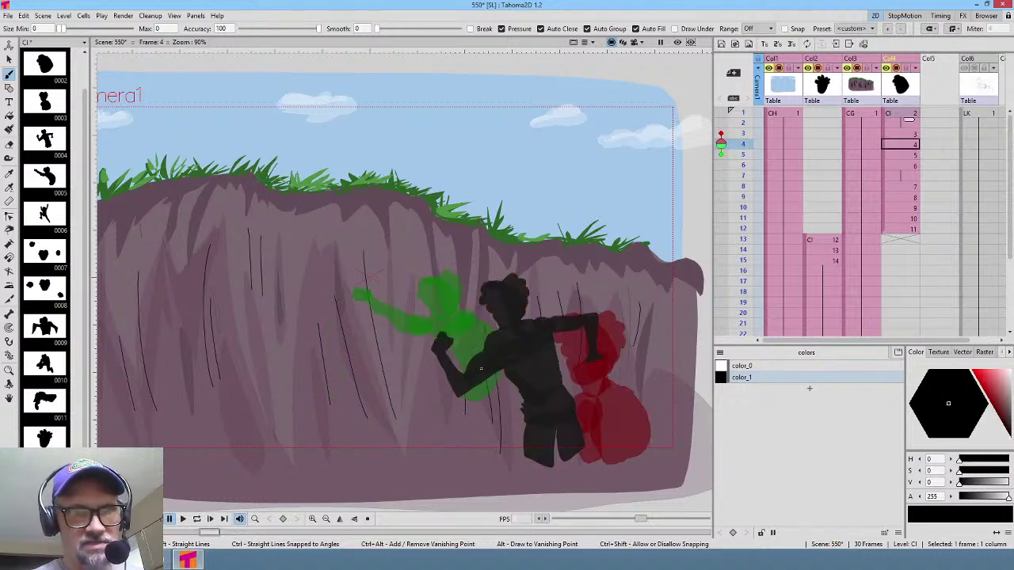
key(Down)
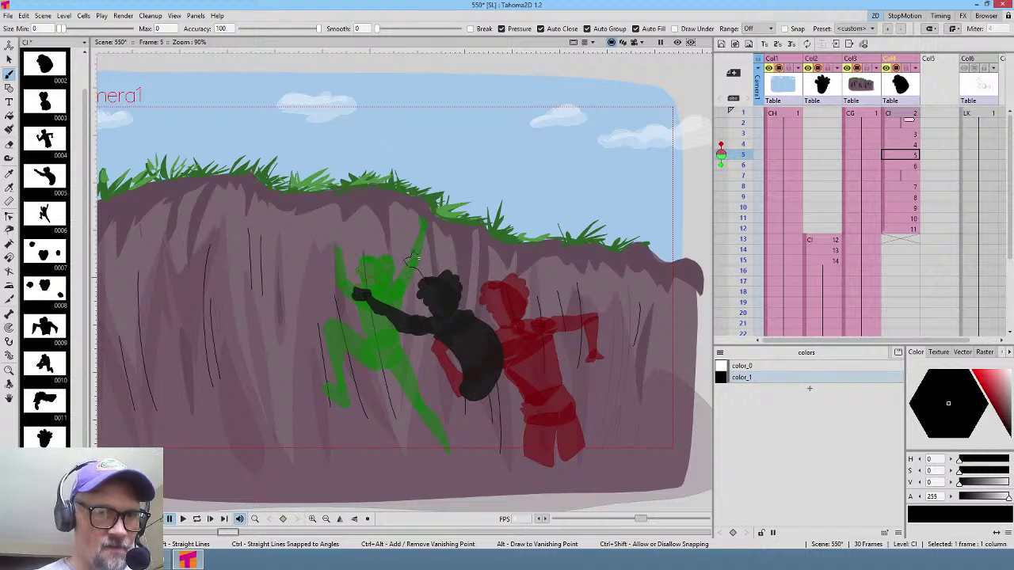
mouse_move(411, 259)
mouse_down()
mouse_move(428, 269)
mouse_move(417, 255)
mouse_up()
key(Down)
key(Up)
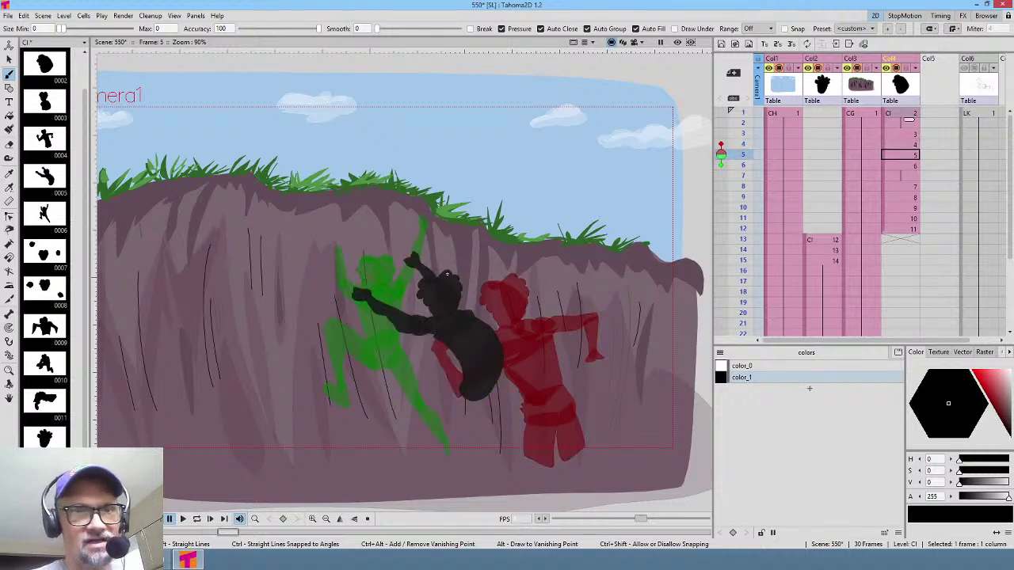
Step: Step back through the first frames to CI drawing 4 at frame 4 and fill the gap between the climber's thighs
key(Up)
key(Up)
key(Up)
key(Down)
key(Down)
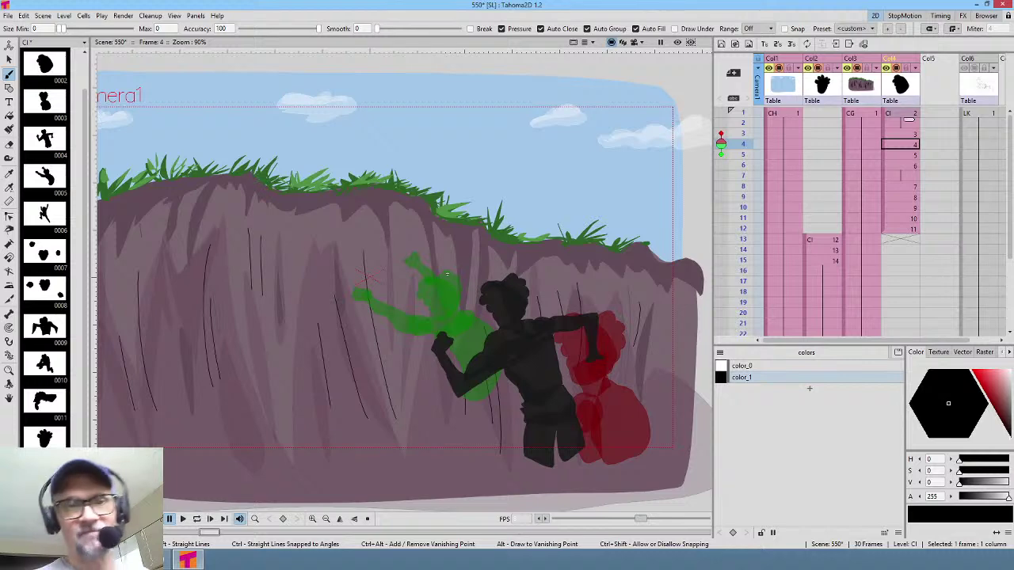
Step: Paint a bent leg with its foot braced forward and round out the hips on CI drawing 5 at frame 5
key(Down)
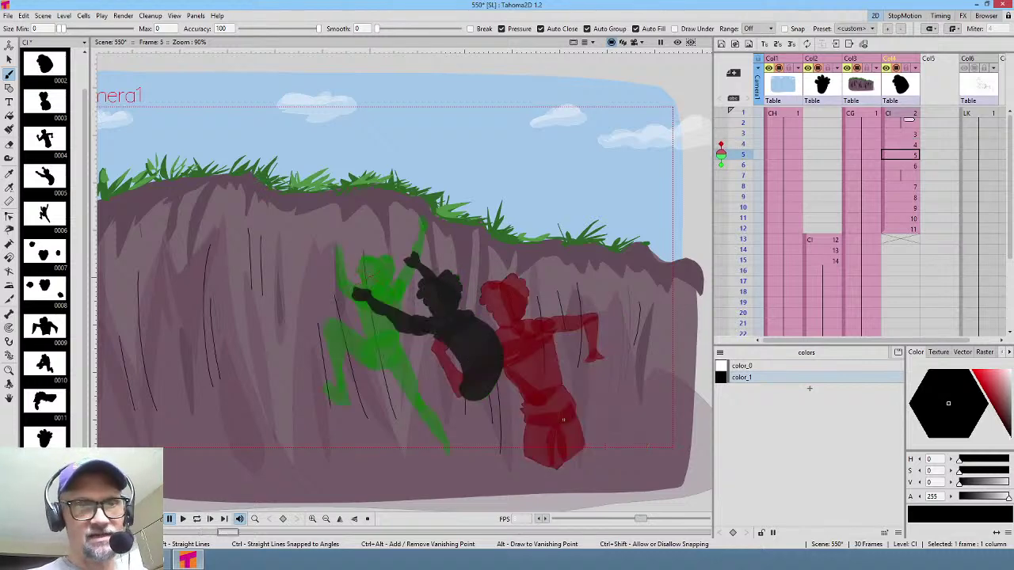
mouse_move(473, 380)
mouse_down()
mouse_move(423, 347)
mouse_move(380, 366)
mouse_up()
mouse_move(372, 362)
mouse_down()
mouse_move(364, 343)
mouse_move(360, 371)
mouse_move(425, 362)
mouse_move(468, 400)
mouse_move(492, 396)
mouse_move(502, 368)
mouse_up()
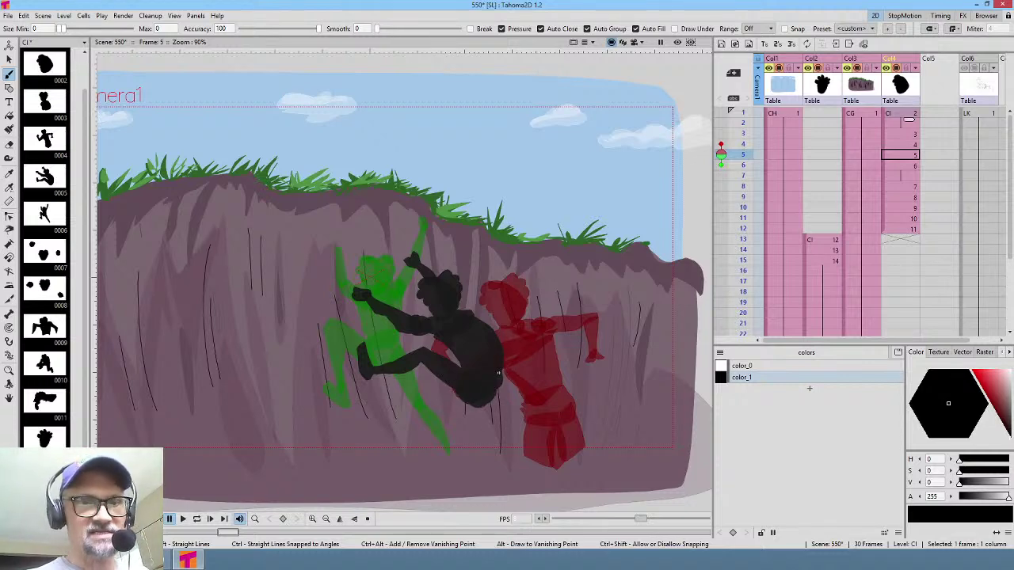
drag(492, 402, 499, 385)
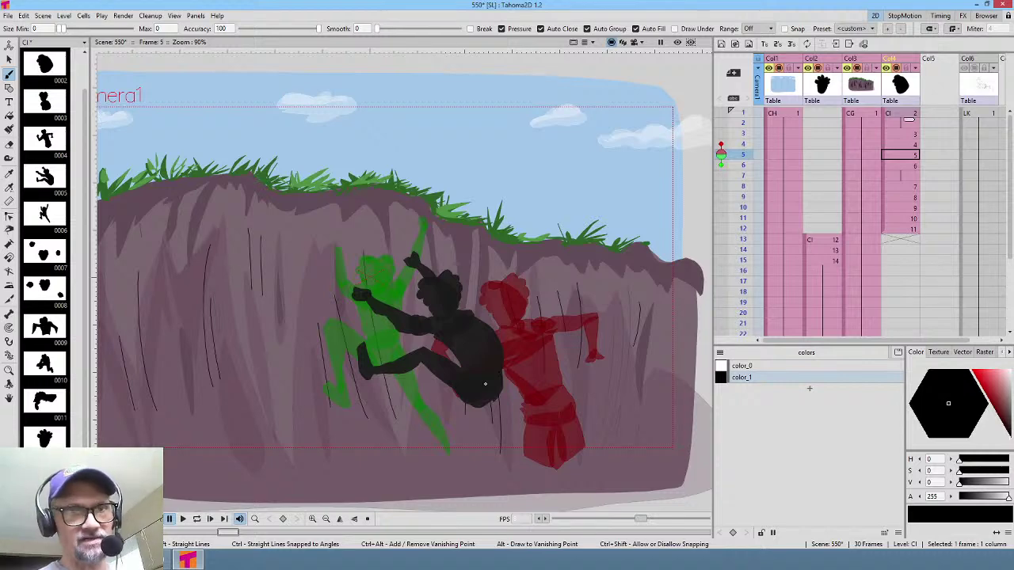
Step: Compare with frame 4 and paint the second foot and lower leg hanging below the hips on CI drawing 5
key(comma)
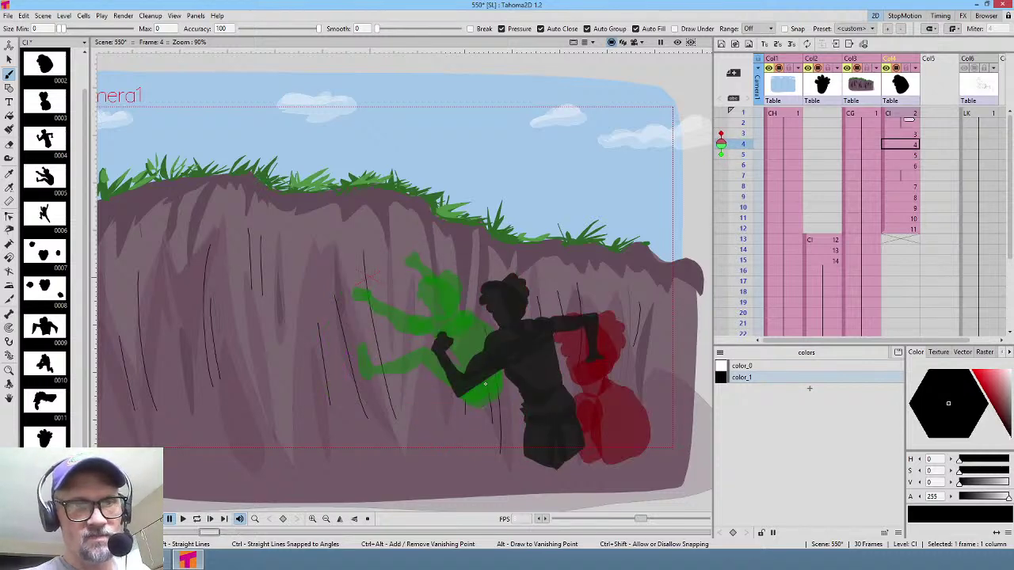
key(period)
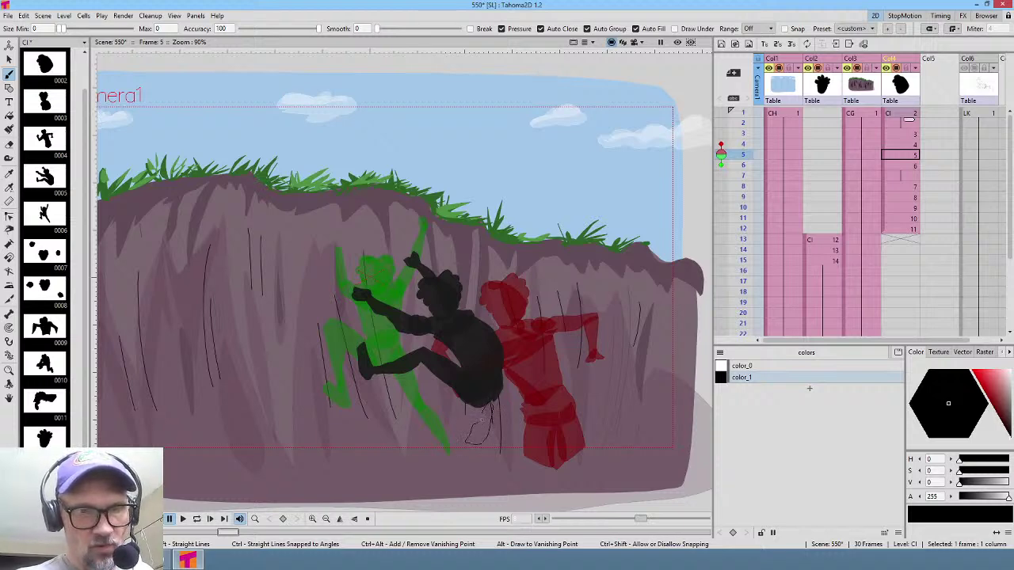
drag(487, 404, 490, 388)
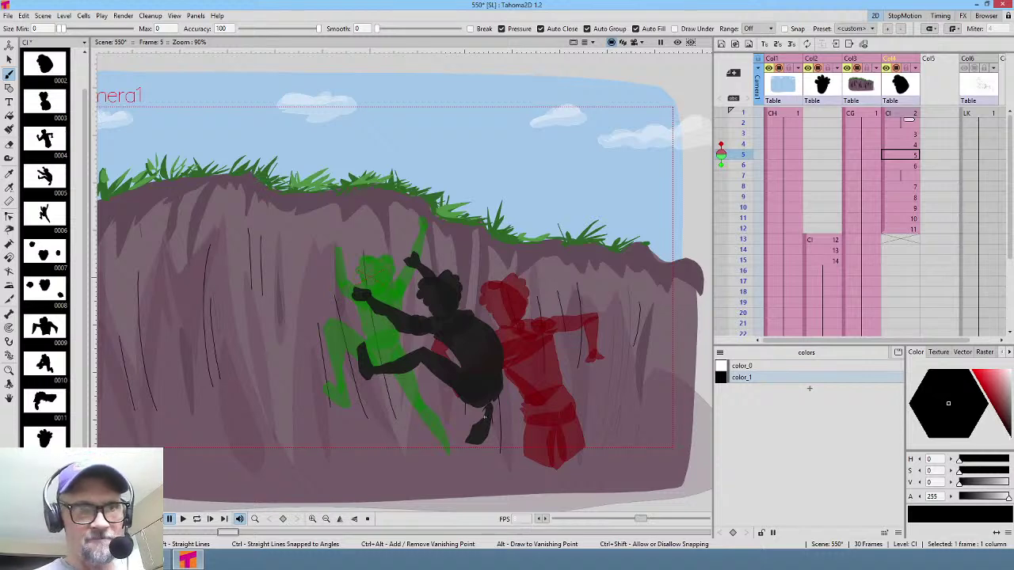
drag(497, 403, 480, 384)
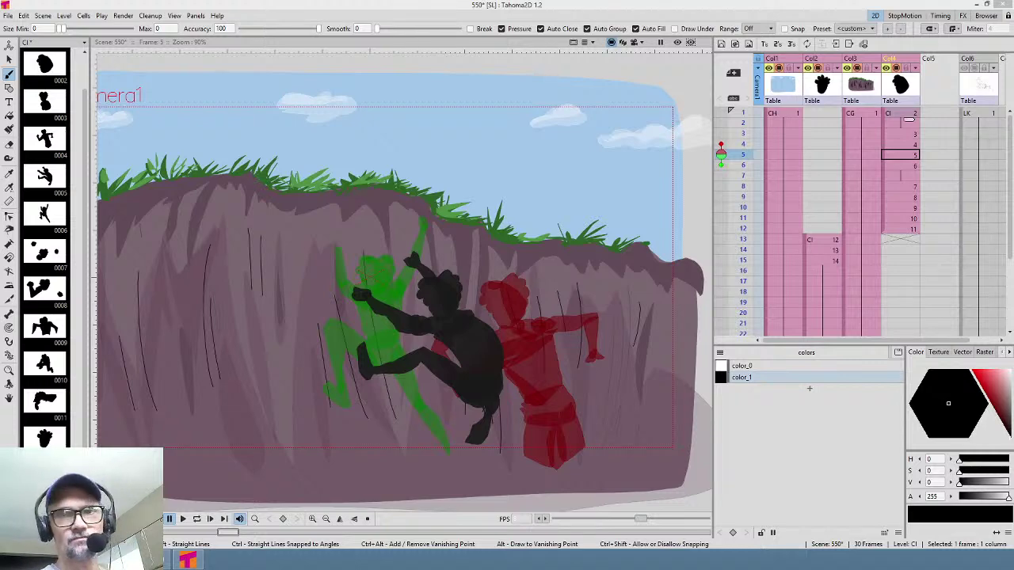
click(907, 115)
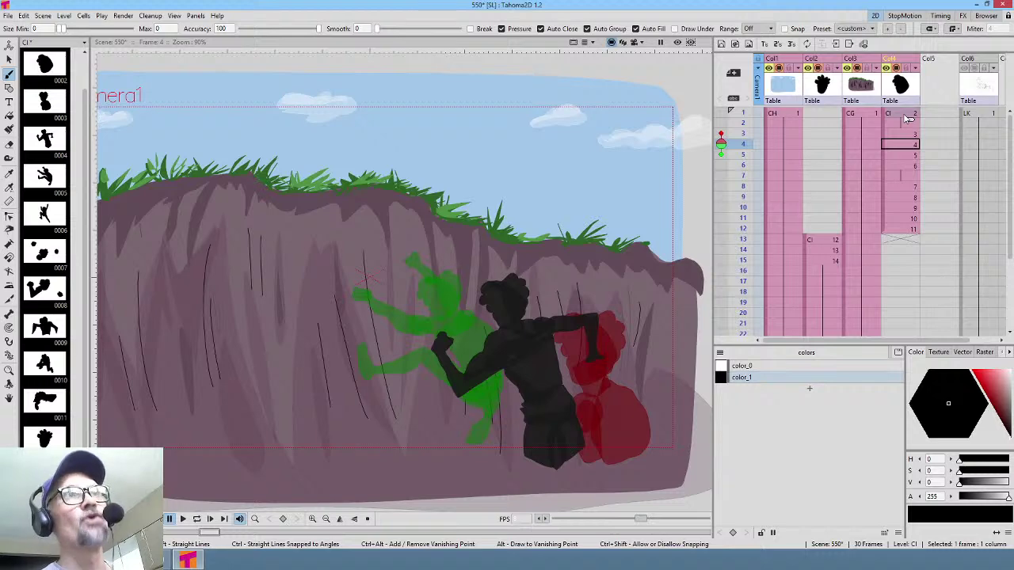
Step: Select the whole silhouette on frame 4, scale it to 104.99% and shift it slightly up and left
key(s)
key(ctrl+a)
mouse_move(603, 274)
mouse_down()
mouse_move(625, 271)
mouse_move(612, 262)
mouse_up()
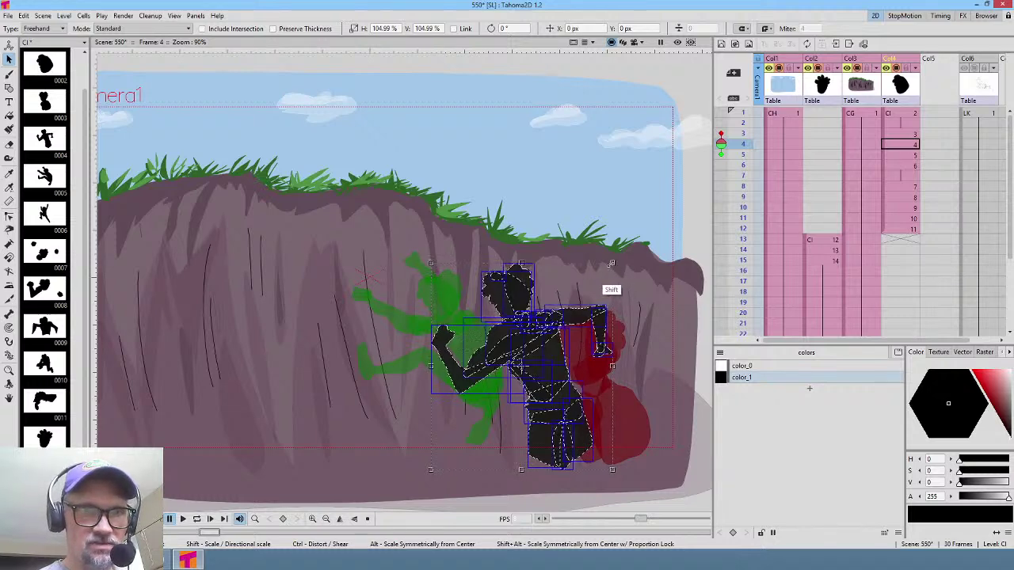
drag(558, 336, 552, 330)
key(Up)
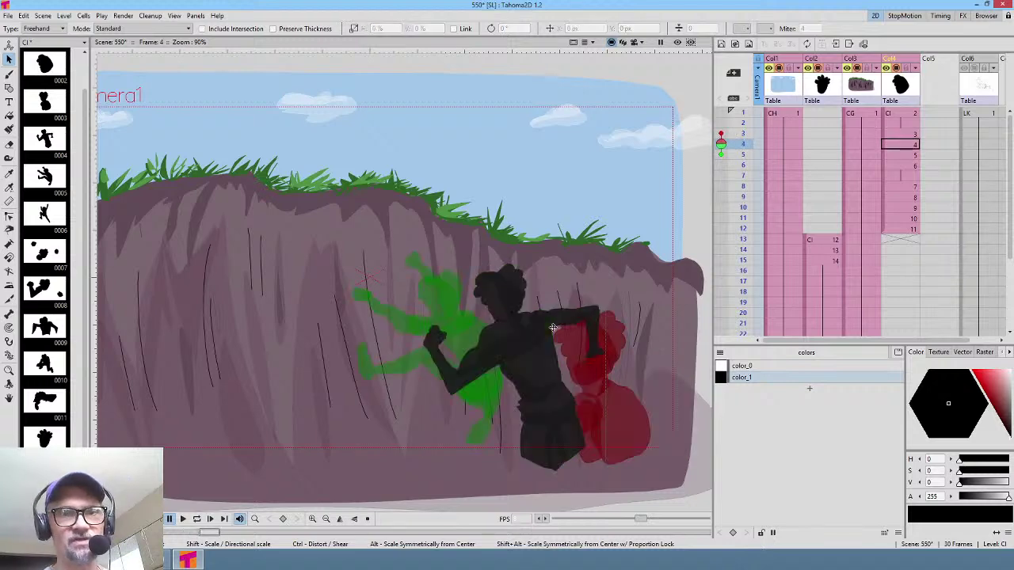
Step: Check the silhouette's poses on the frames after frame 4 and play back the animation
key(Down)
key(Down)
key(Down)
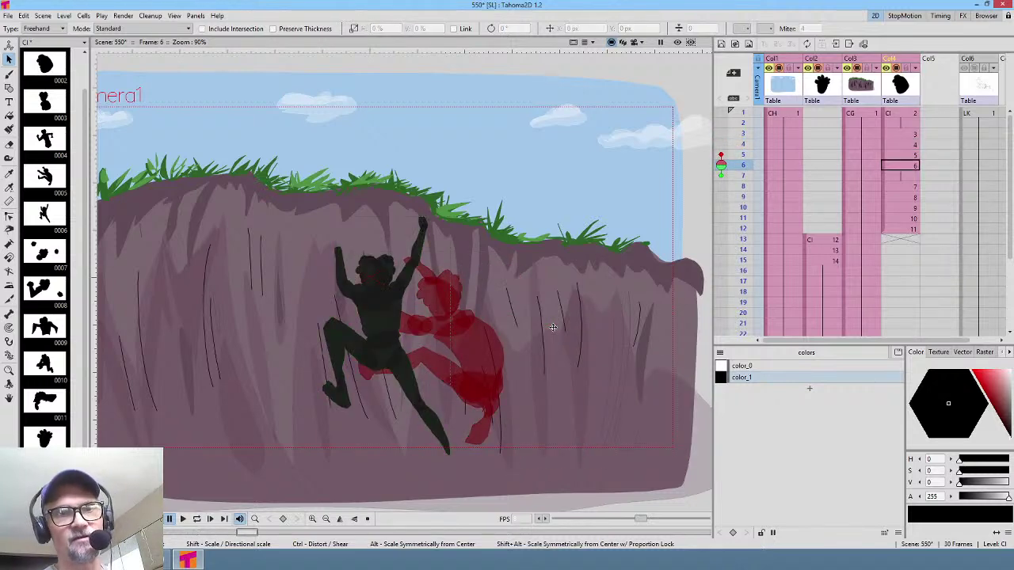
key(Up)
mouse_move(520, 230)
mouse_down()
mouse_move(278, 388)
mouse_move(522, 199)
mouse_move(530, 248)
mouse_move(504, 250)
mouse_move(517, 238)
mouse_up()
key(p)
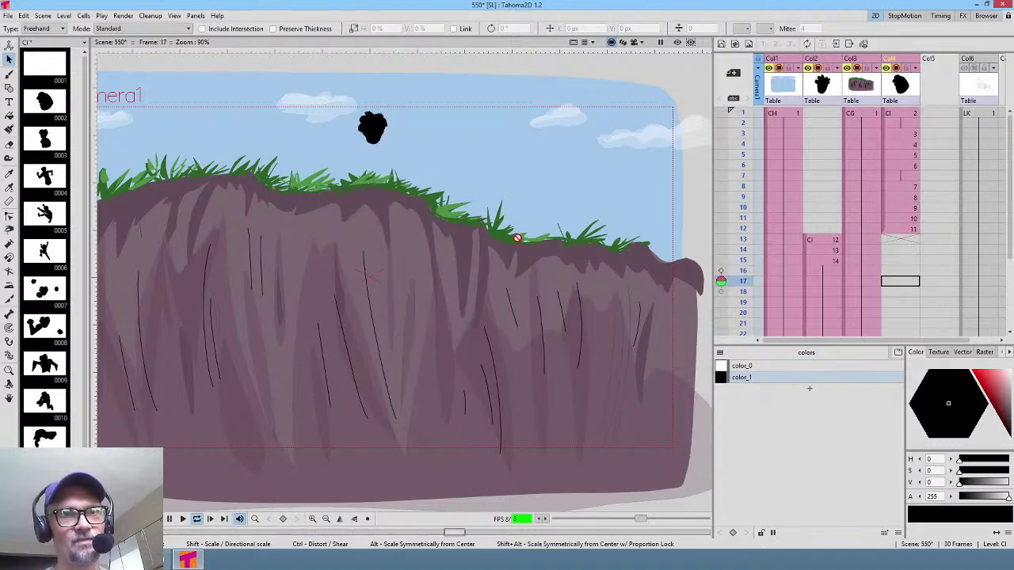
Step: Extend the hold of drawing 13 in Col2 by two frames, through frame 16
drag(746, 144, 742, 241)
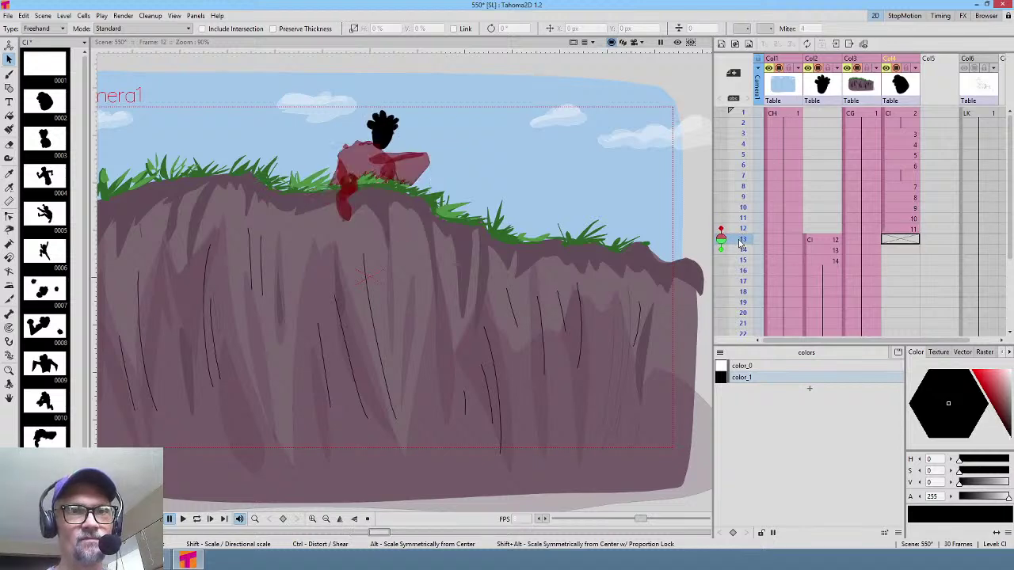
click(834, 243)
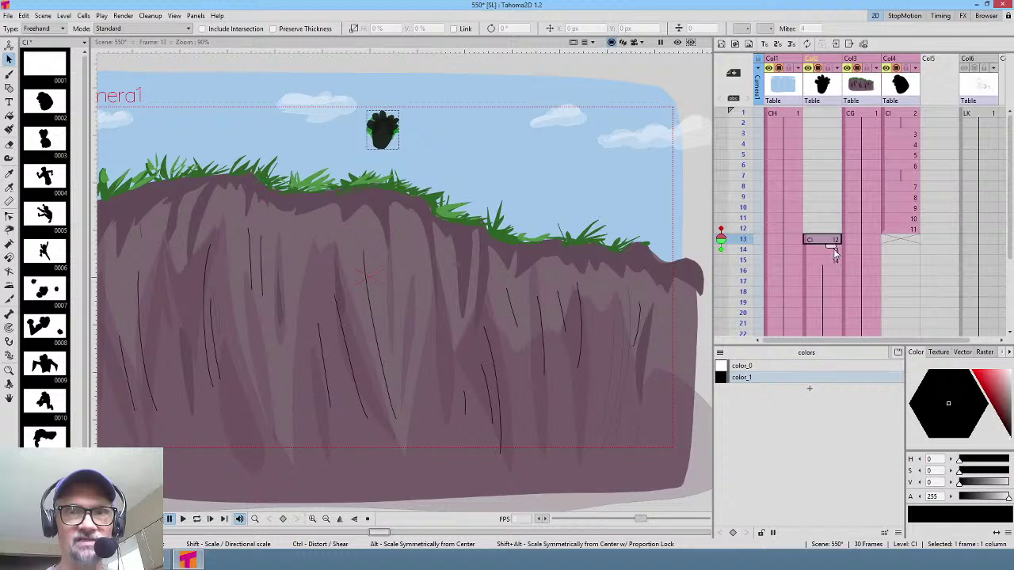
click(830, 250)
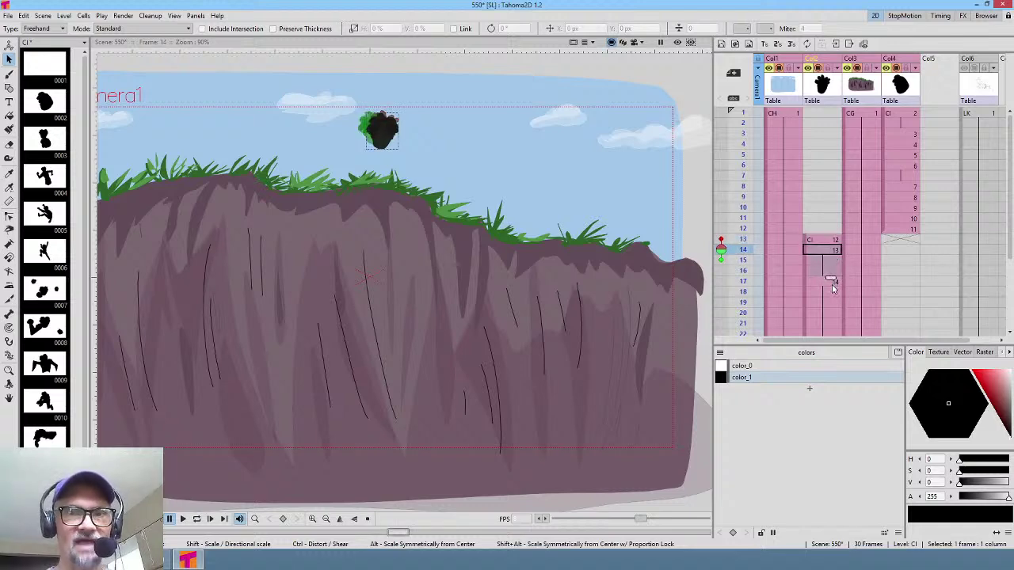
drag(832, 285, 830, 283)
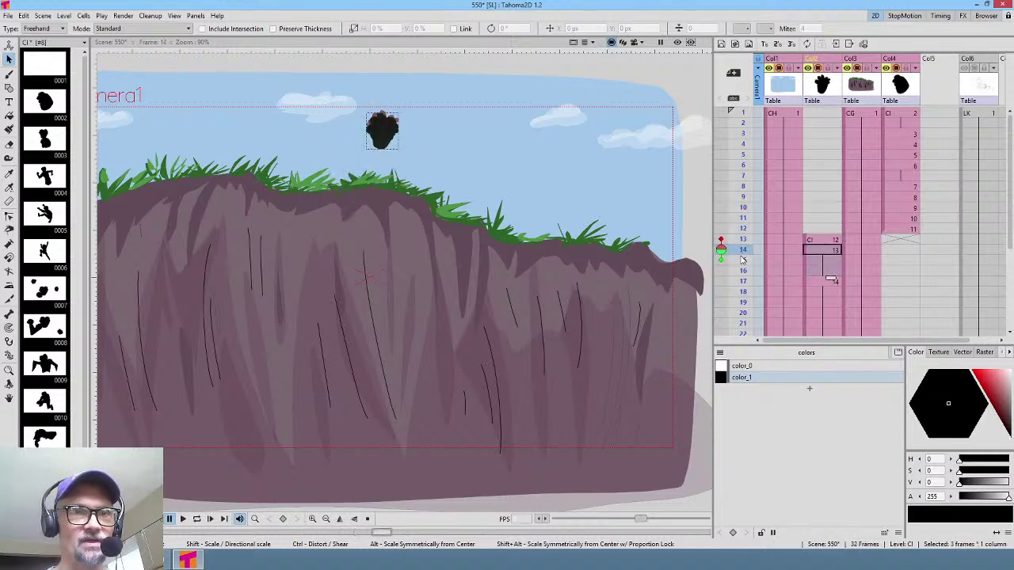
Step: Replay the animation from frame 1 with onion skin turned off and save the scene
mouse_move(742, 260)
mouse_down()
mouse_move(742, 301)
mouse_move(740, 238)
mouse_move(737, 291)
mouse_move(741, 238)
mouse_move(742, 249)
mouse_up()
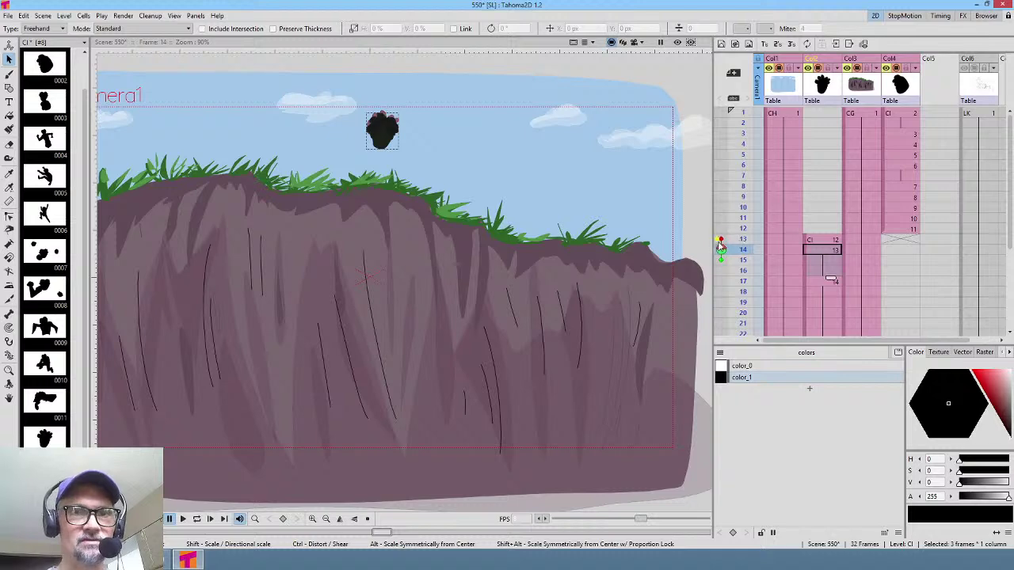
key(alt+comma)
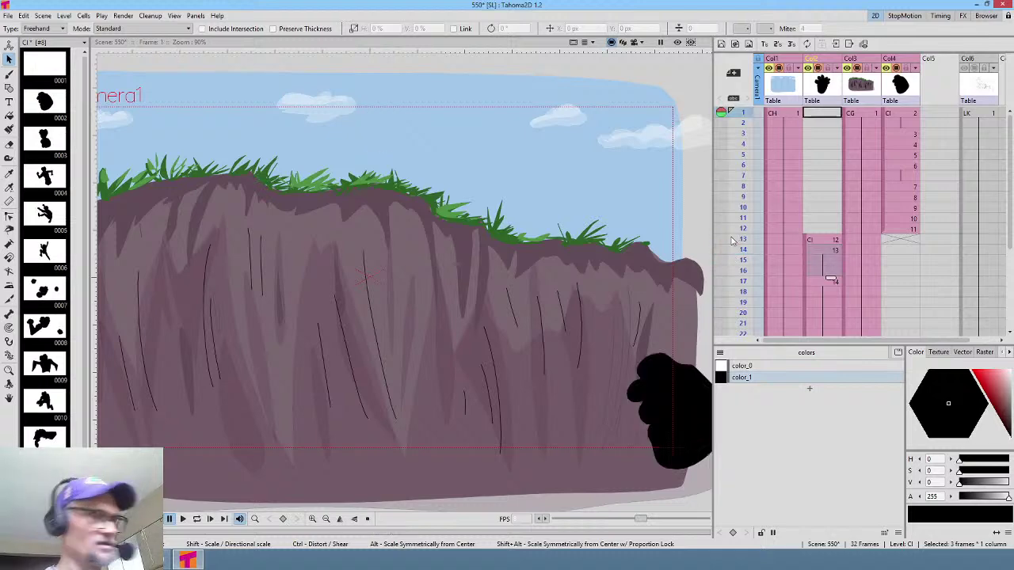
key(p)
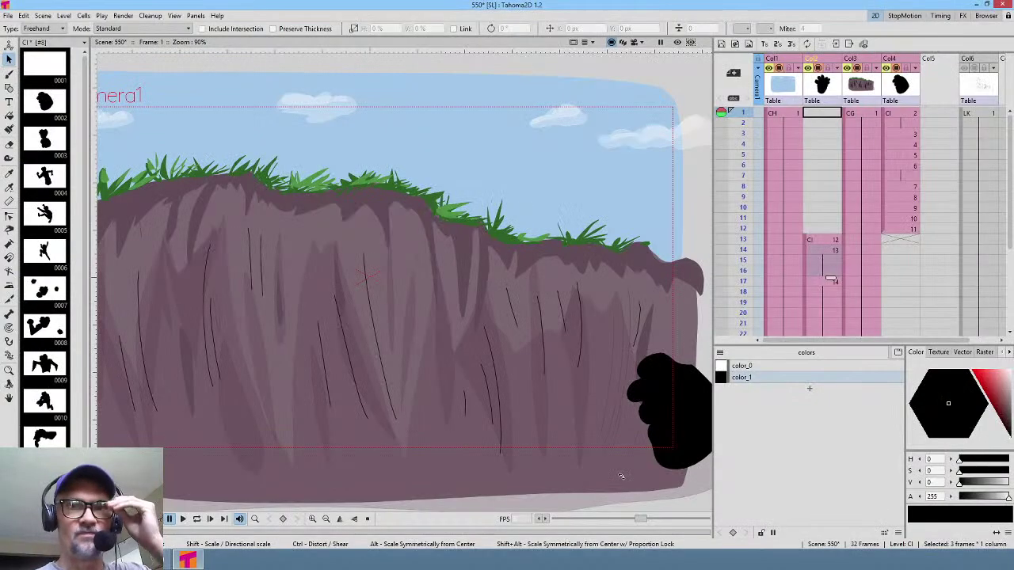
click(906, 113)
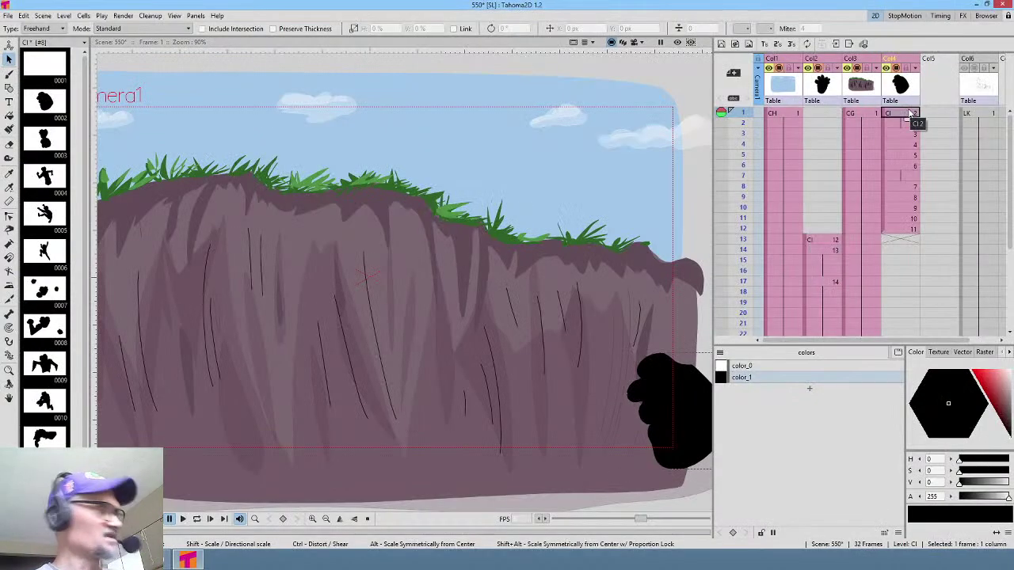
key(ctrl+s)
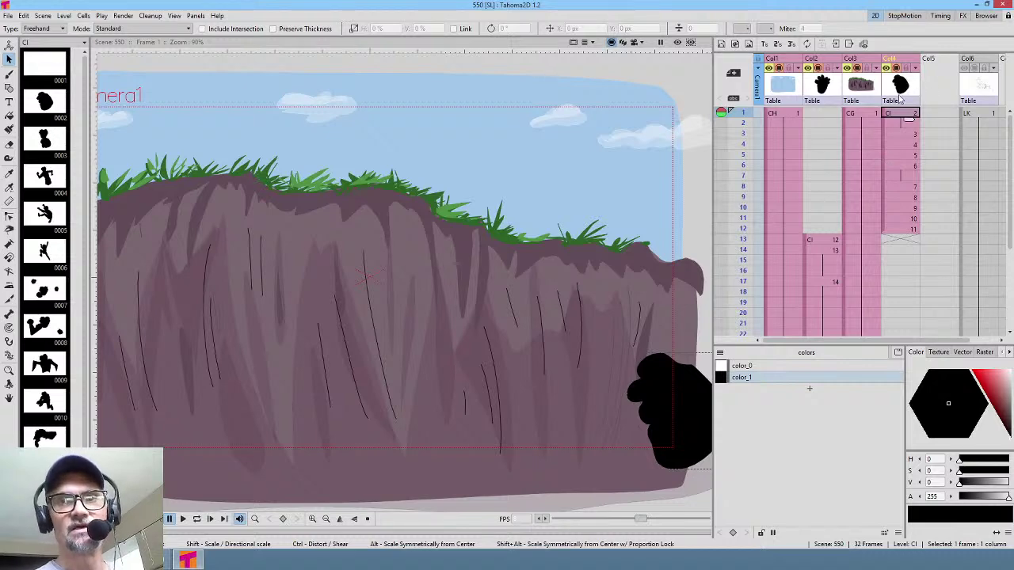
Step: Examine the silhouette's poses in Col4 on frames 4 to 6 and frame 13
drag(746, 125, 743, 175)
click(908, 164)
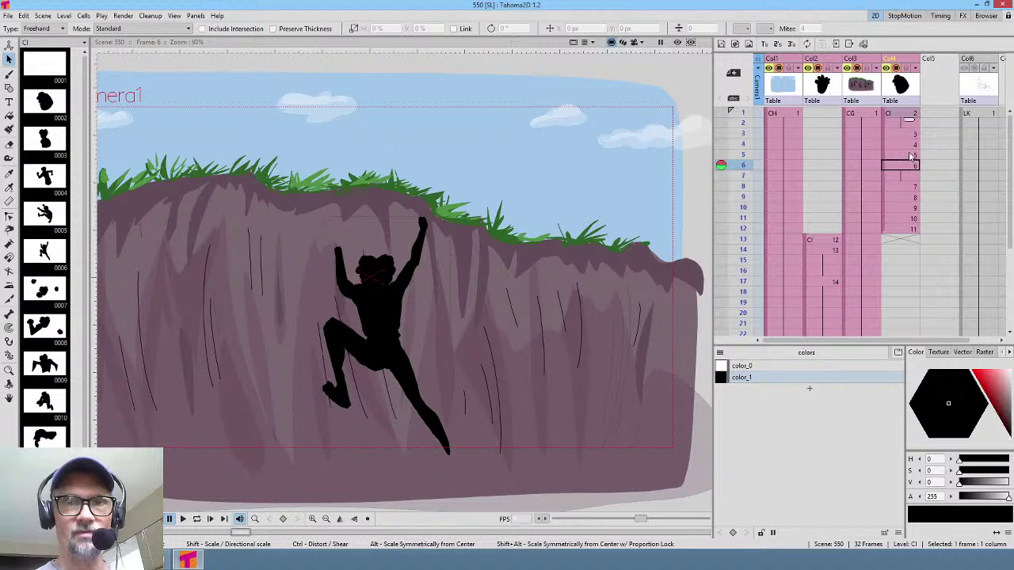
click(911, 156)
click(903, 165)
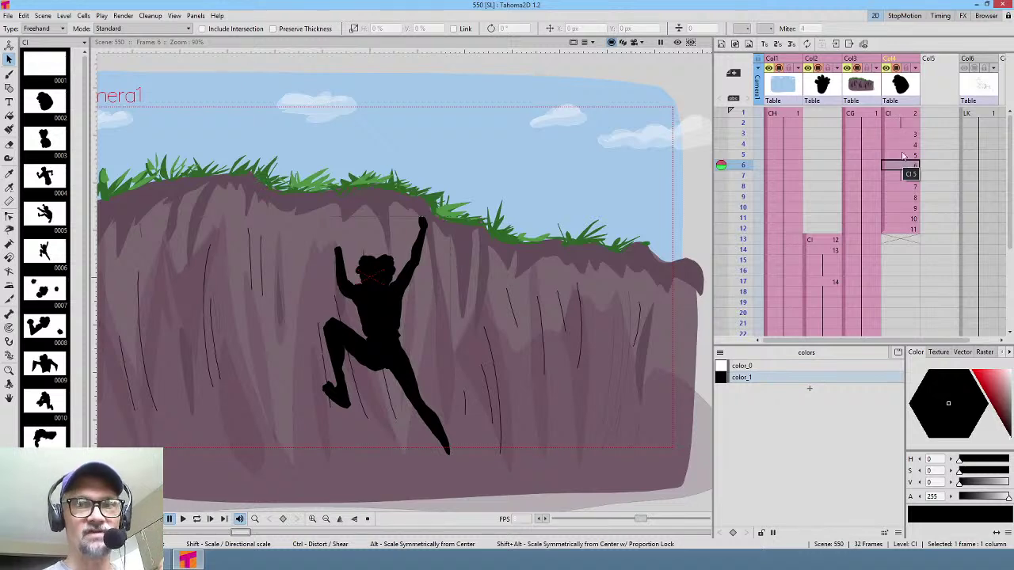
click(902, 240)
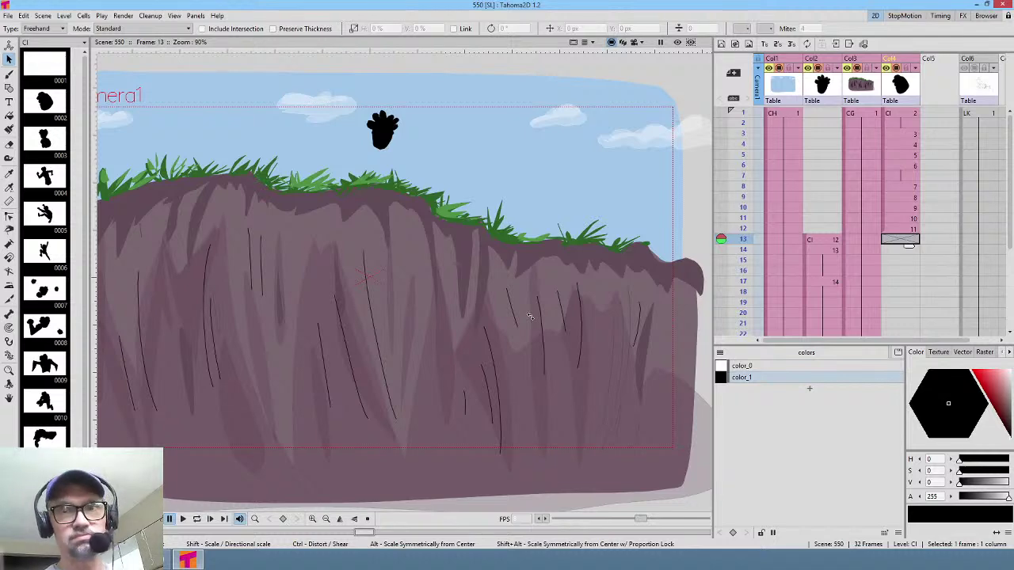
click(908, 145)
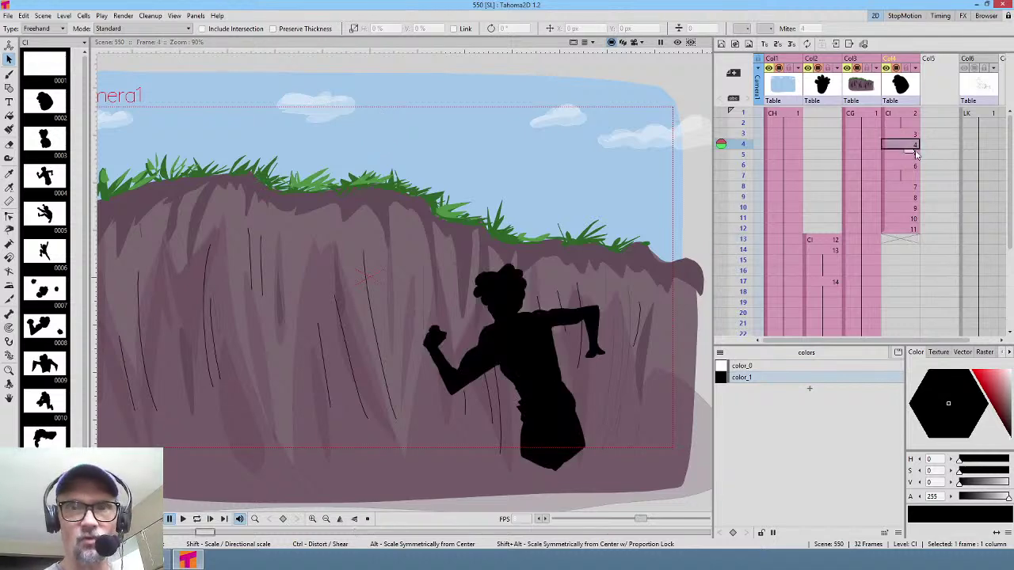
click(907, 155)
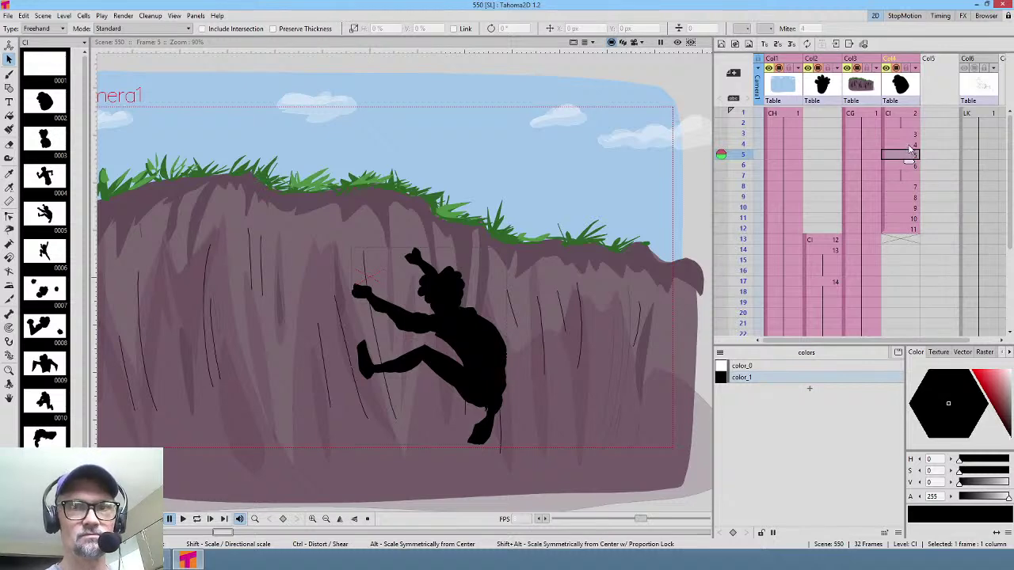
Step: Paint a thumb and spread fingers in black on the climber's lower raised hand in frame 6
click(904, 165)
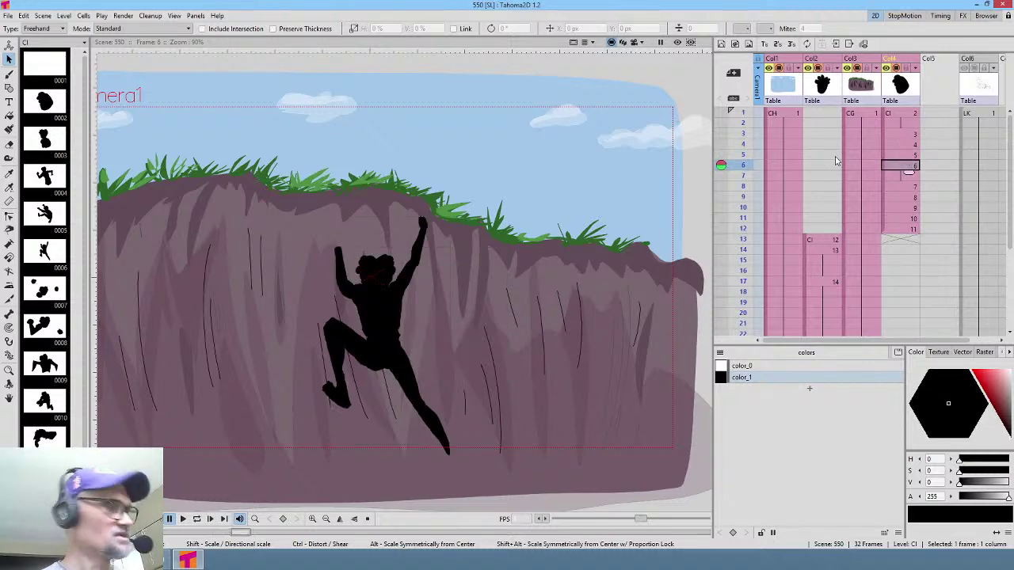
scroll(313, 271, up, 6)
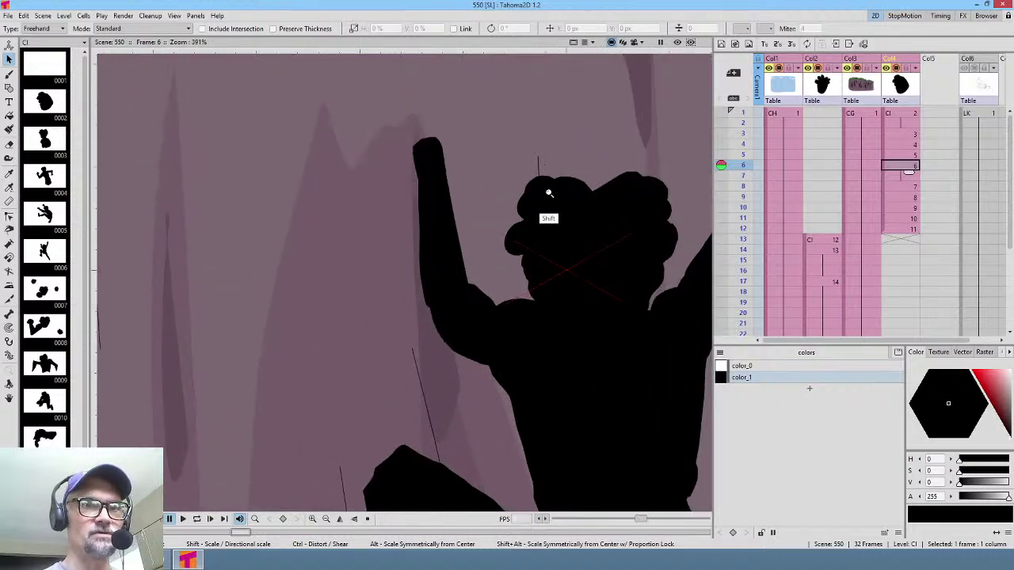
key(b)
mouse_move(416, 163)
mouse_down()
mouse_move(371, 255)
mouse_move(354, 206)
mouse_move(395, 231)
mouse_move(414, 203)
mouse_move(397, 231)
mouse_up()
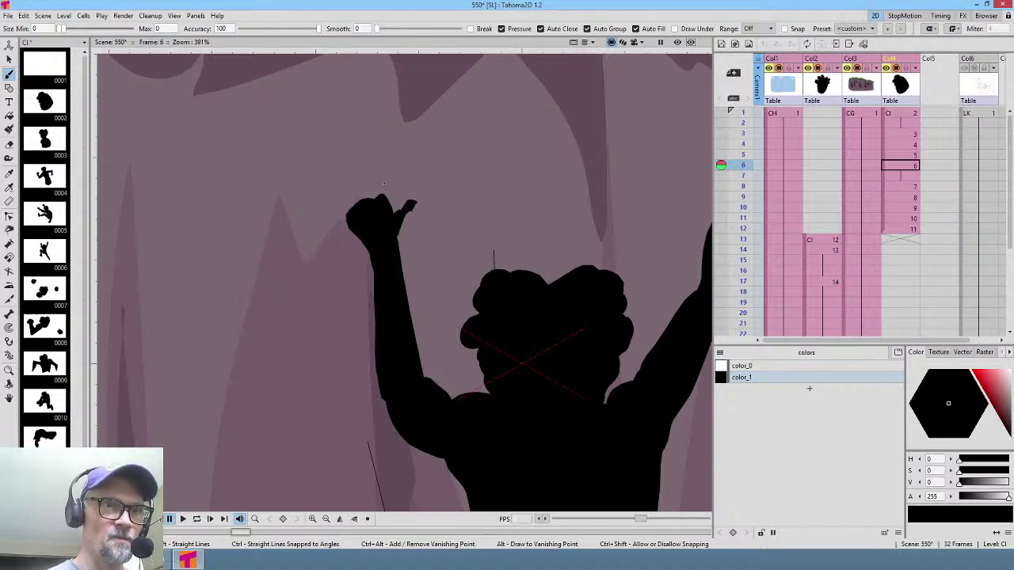
mouse_move(383, 195)
mouse_down()
mouse_move(377, 158)
mouse_move(380, 196)
mouse_up()
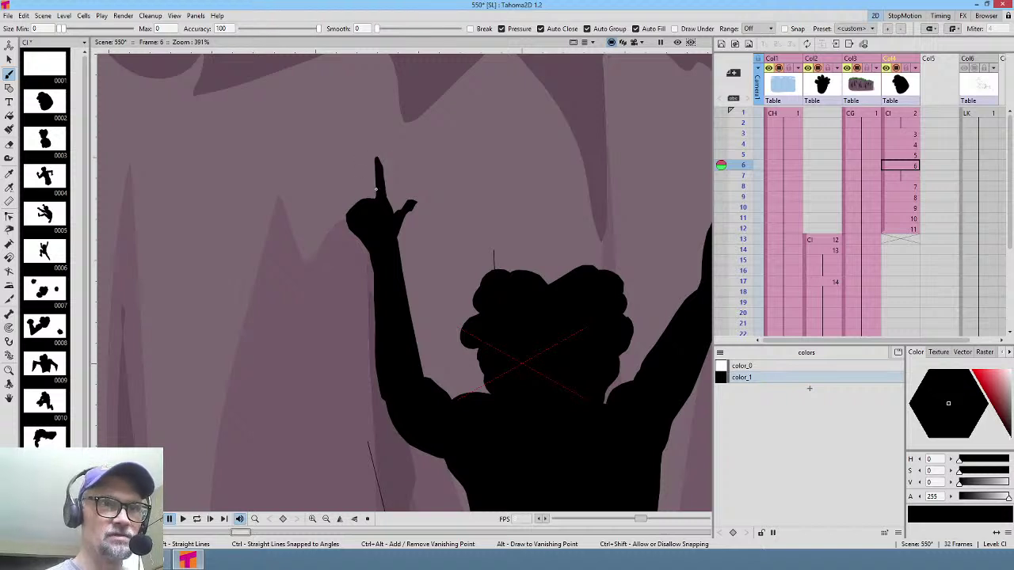
mouse_move(353, 164)
mouse_down()
mouse_move(368, 207)
mouse_move(340, 179)
mouse_move(344, 205)
mouse_move(361, 208)
mouse_move(331, 195)
mouse_move(358, 219)
mouse_up()
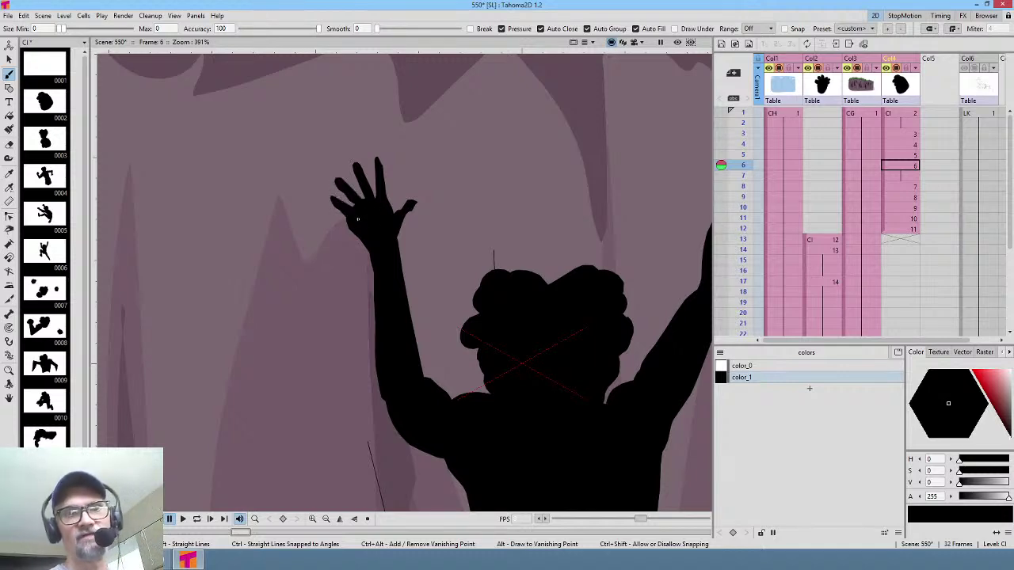
Step: Paint short black fingers on the climber's other raised hand near the cliff edge in frame 6
scroll(464, 143, down, 2)
drag(537, 195, 443, 253)
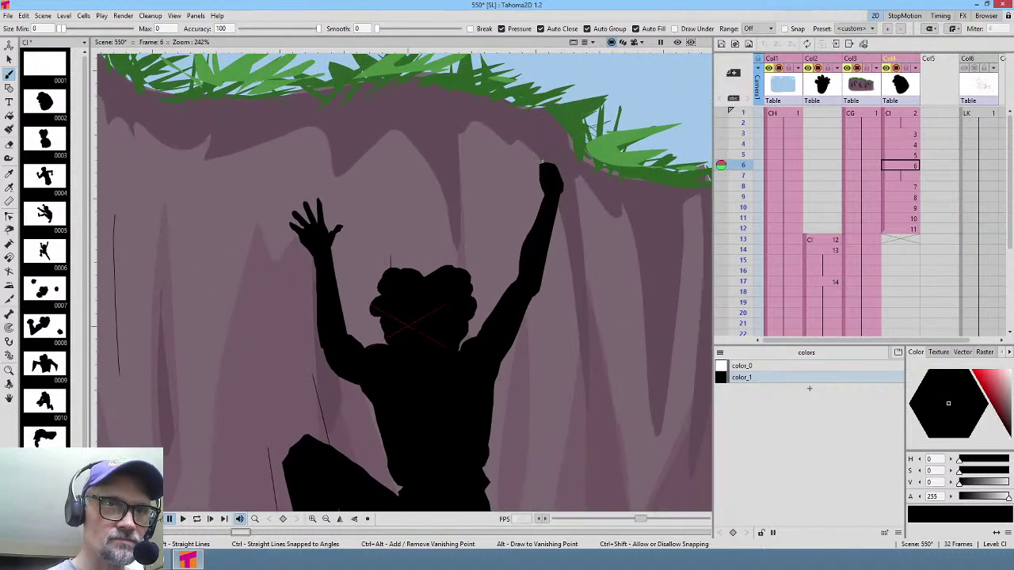
mouse_move(538, 154)
mouse_down()
mouse_move(556, 175)
mouse_move(558, 158)
mouse_move(546, 166)
mouse_up()
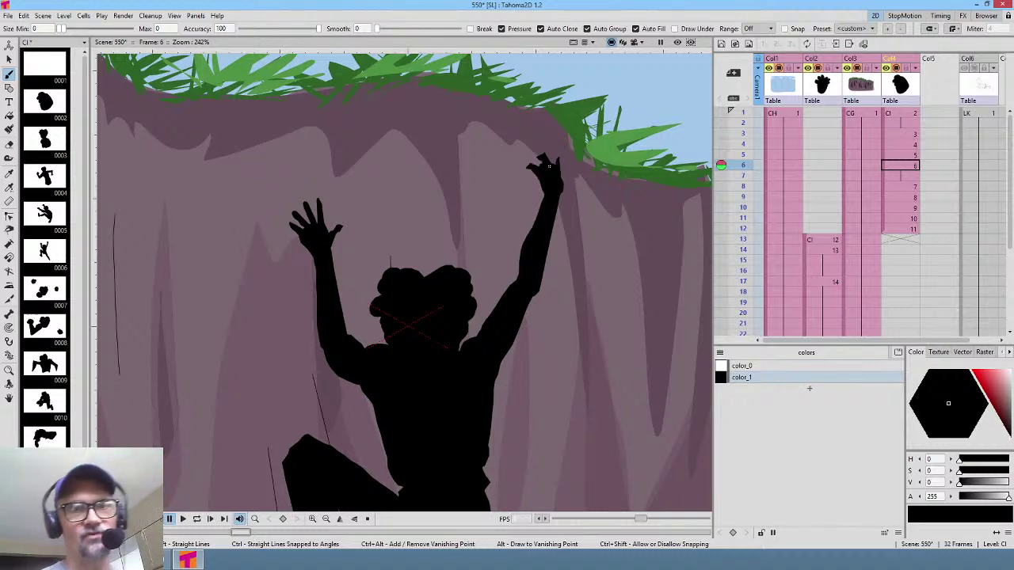
Step: Paint black fingers on both of the silhouette's outstretched hands in frame 5
key(comma)
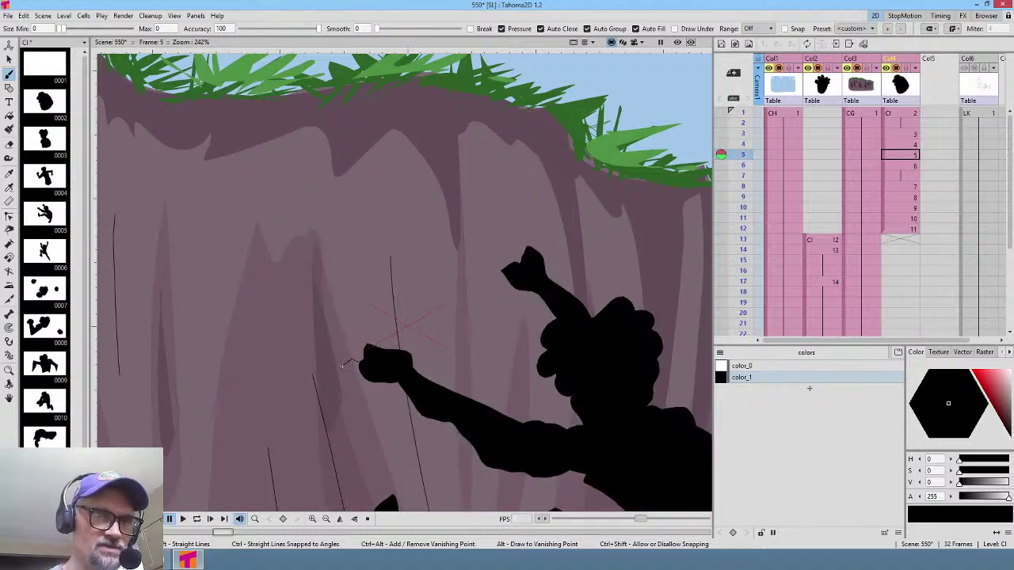
mouse_move(356, 363)
mouse_down()
mouse_move(340, 366)
mouse_move(350, 347)
mouse_up()
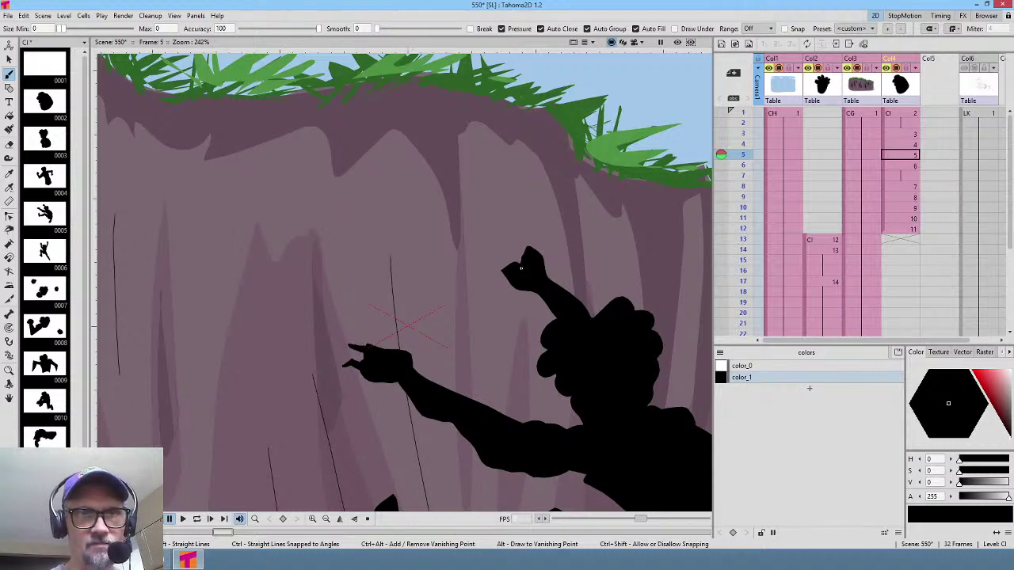
mouse_move(511, 263)
mouse_down()
mouse_move(508, 243)
mouse_move(514, 237)
mouse_move(518, 255)
mouse_move(520, 233)
mouse_move(532, 236)
mouse_up()
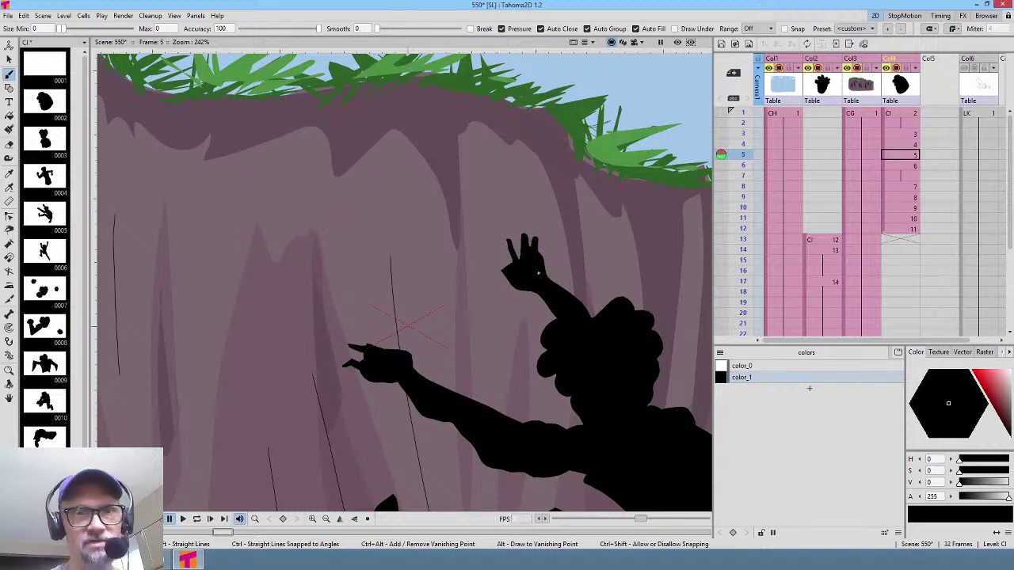
drag(508, 274, 492, 266)
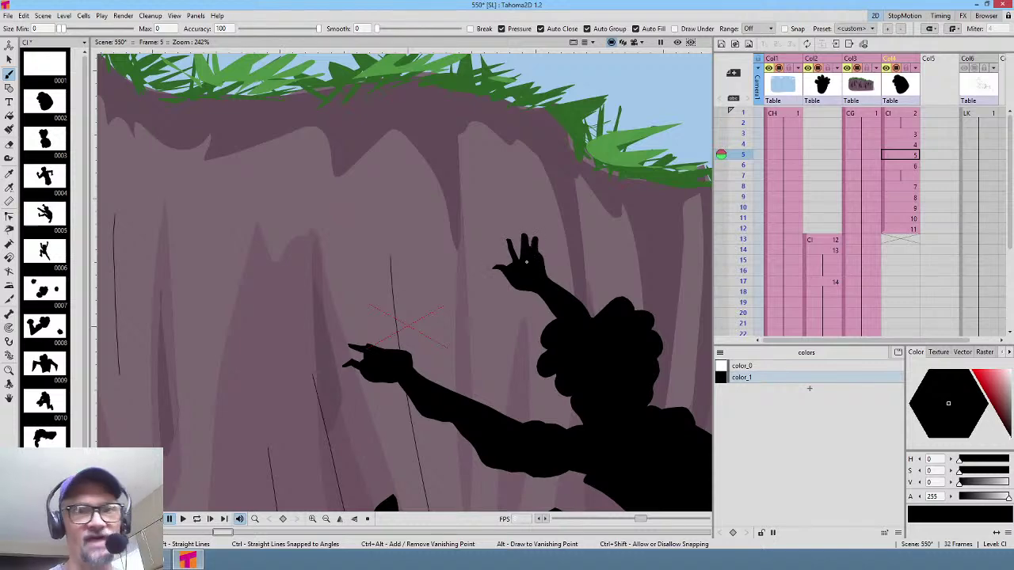
Step: Step through Col4 from frame 4 to frame 11 to examine the silhouette's hands and poses
scroll(469, 206, down, 5)
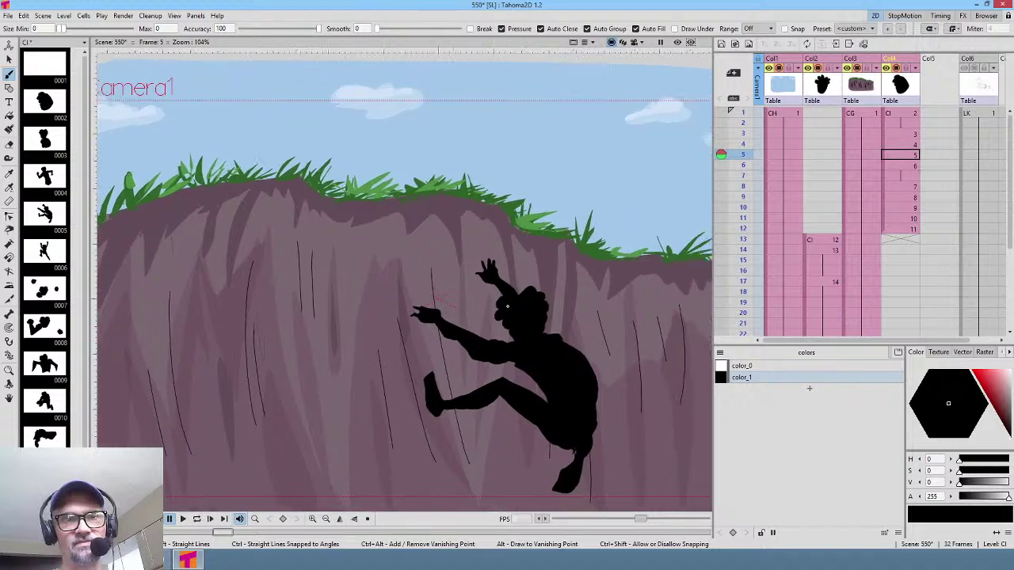
key(comma)
key(comma)
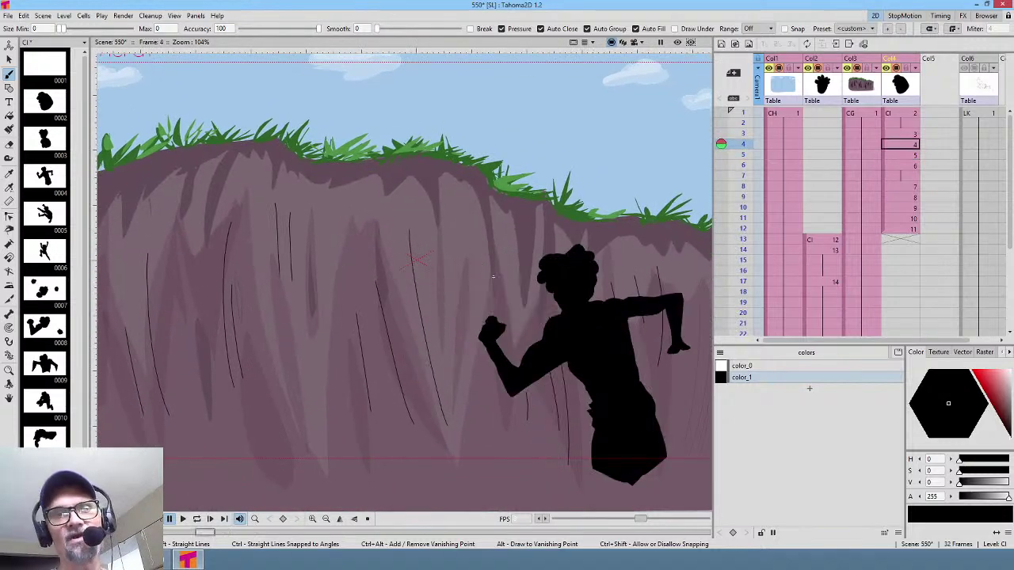
key(period)
key(period)
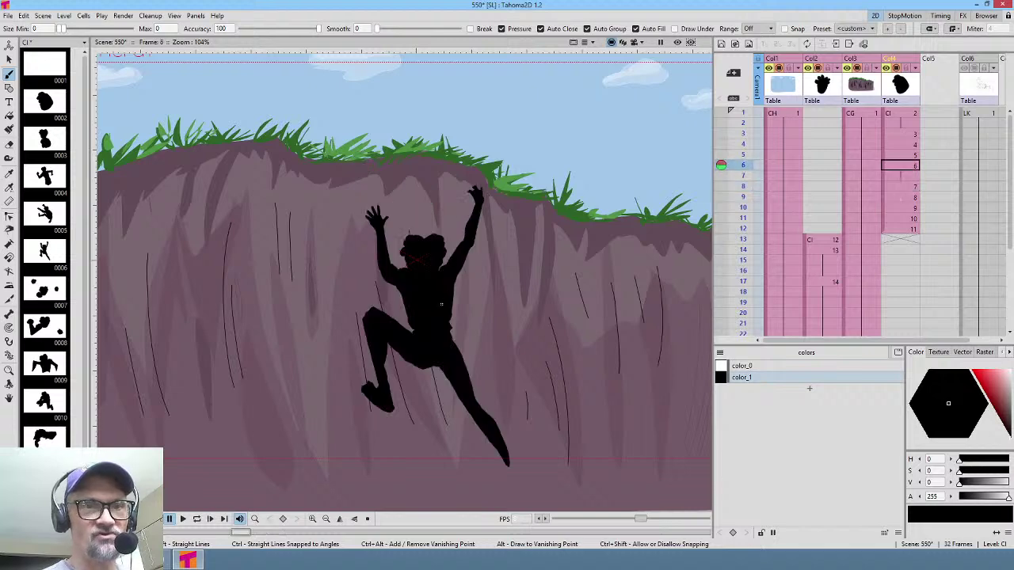
mouse_move(402, 298)
mouse_down()
mouse_move(432, 301)
mouse_move(432, 290)
mouse_move(401, 300)
mouse_up()
key(.)
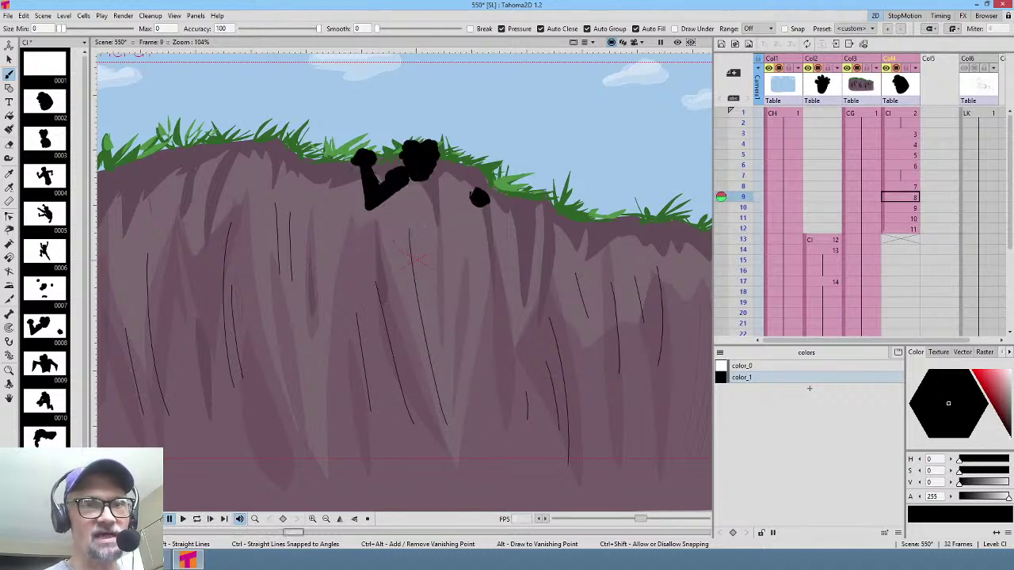
mouse_move(417, 232)
mouse_down()
mouse_move(447, 242)
mouse_move(407, 238)
mouse_up()
key(.)
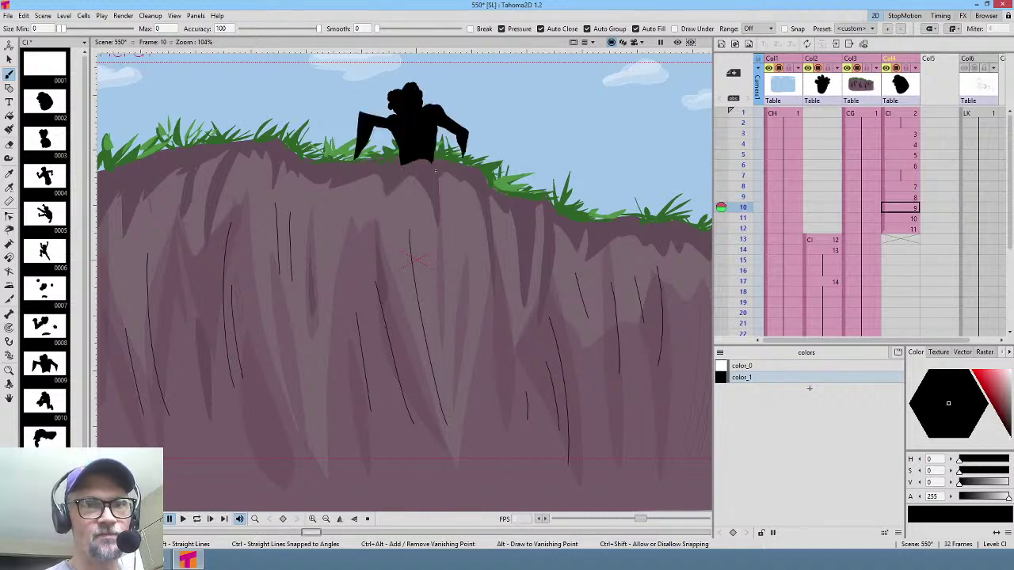
key(.)
key(comma)
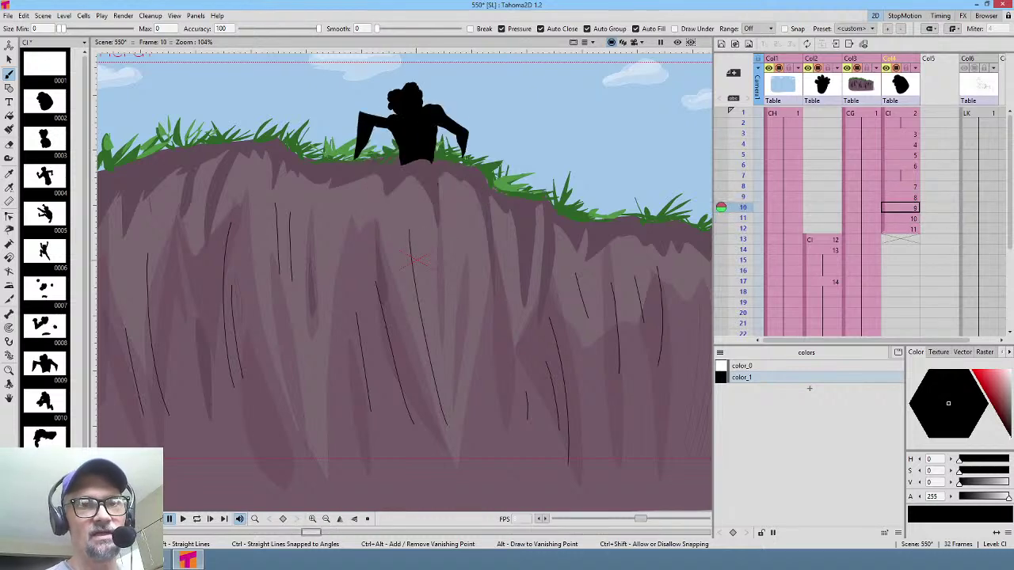
Step: Step back and forth through Col4 between frames 5 and 12 to review the silhouette's climbing poses
key(.)
key(.)
key(comma)
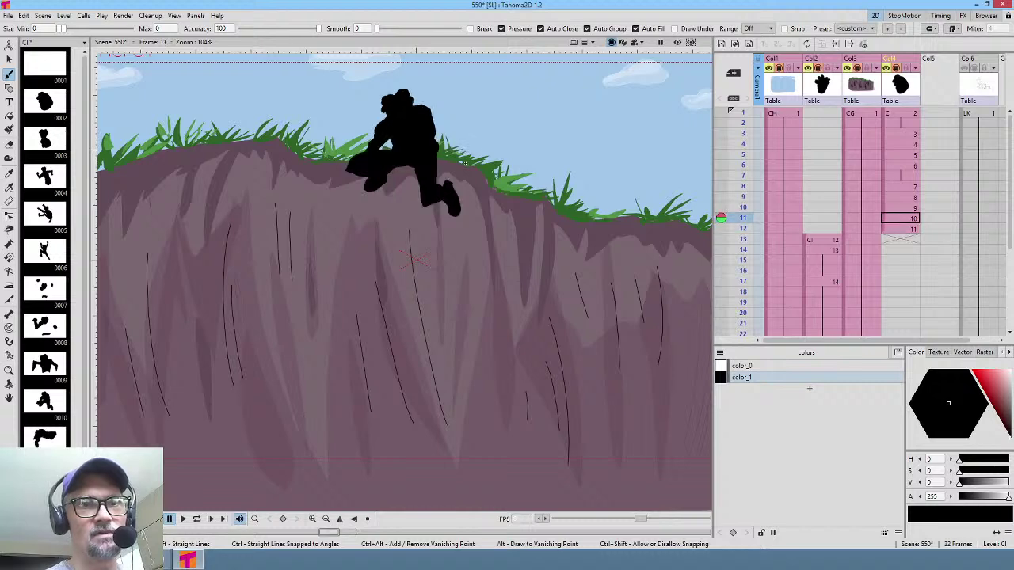
key(comma)
key(comma)
key(comma)
key(comma)
key(comma)
key(comma)
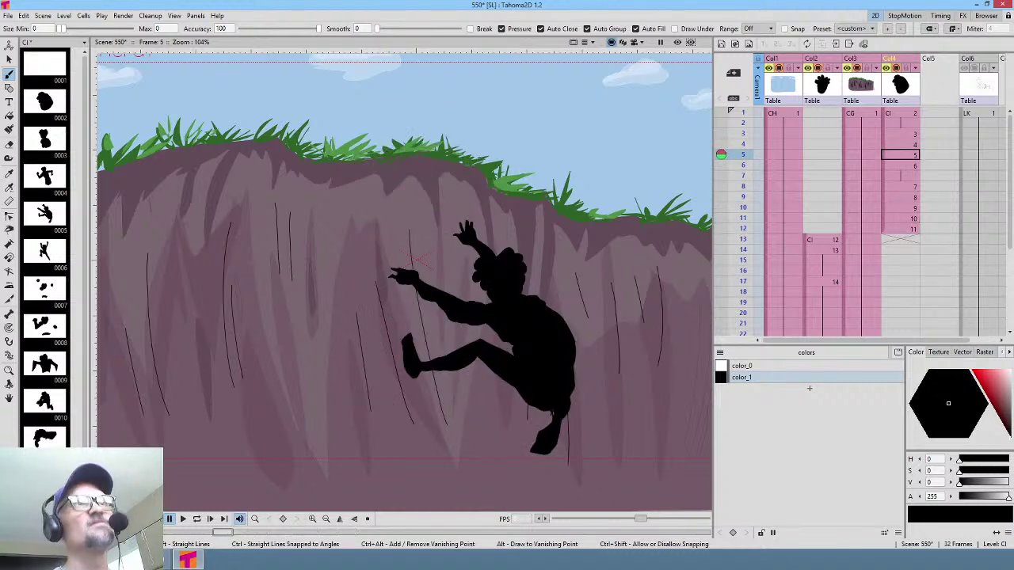
key(.)
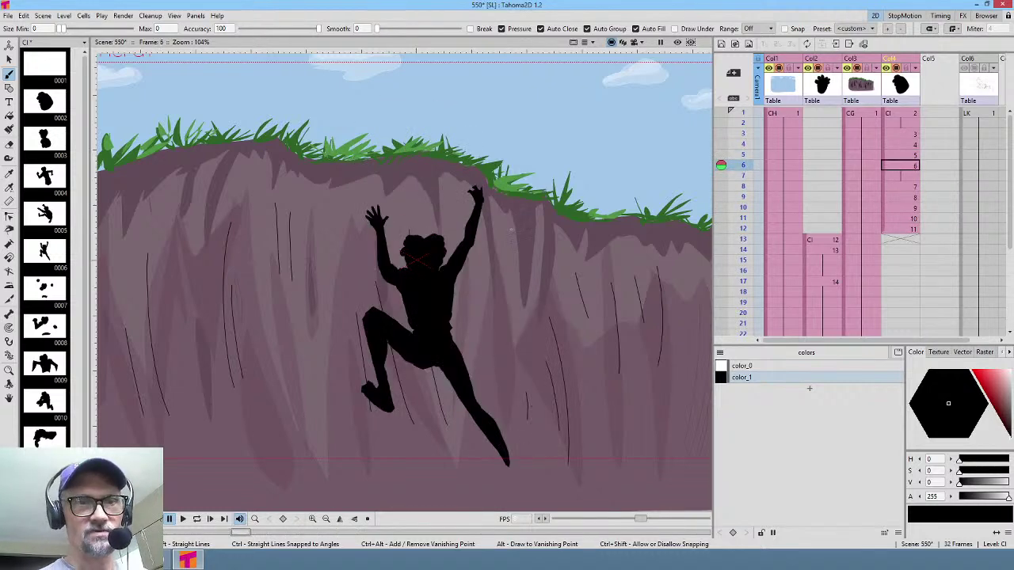
key(.)
key(.)
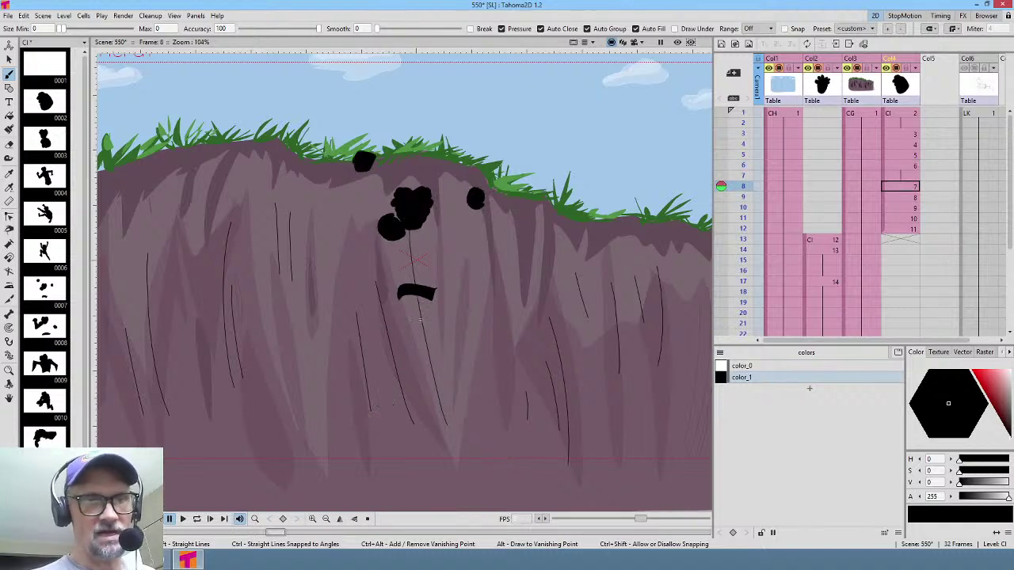
Step: Turn on onion skin for the frame before and the frame after the current drawing
click(720, 175)
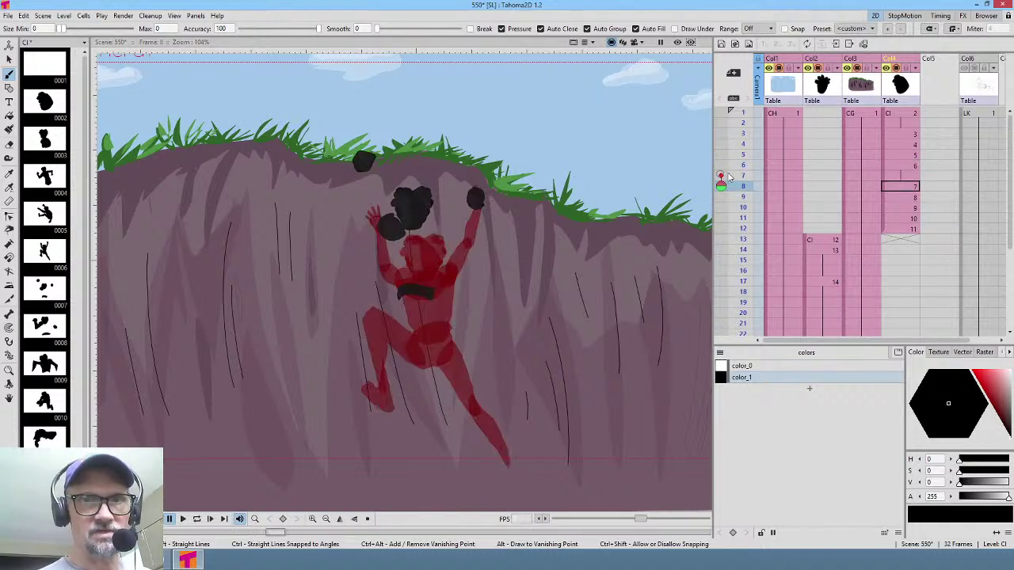
click(721, 196)
key(comma)
key(comma)
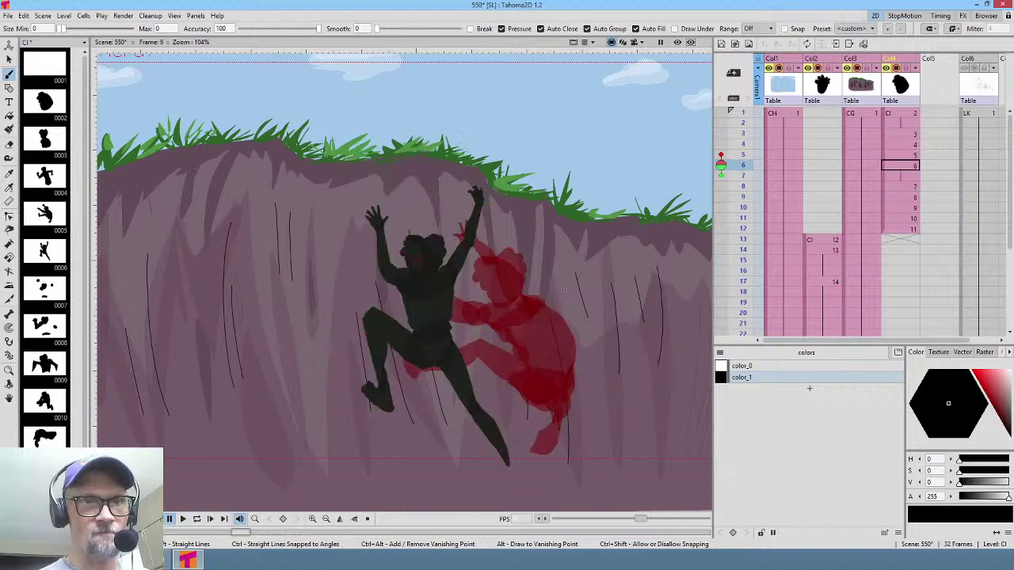
Step: Paint a wedge-shaped black foot in frame 8 over the bent leg's foot in the onion skin
key(period)
key(period)
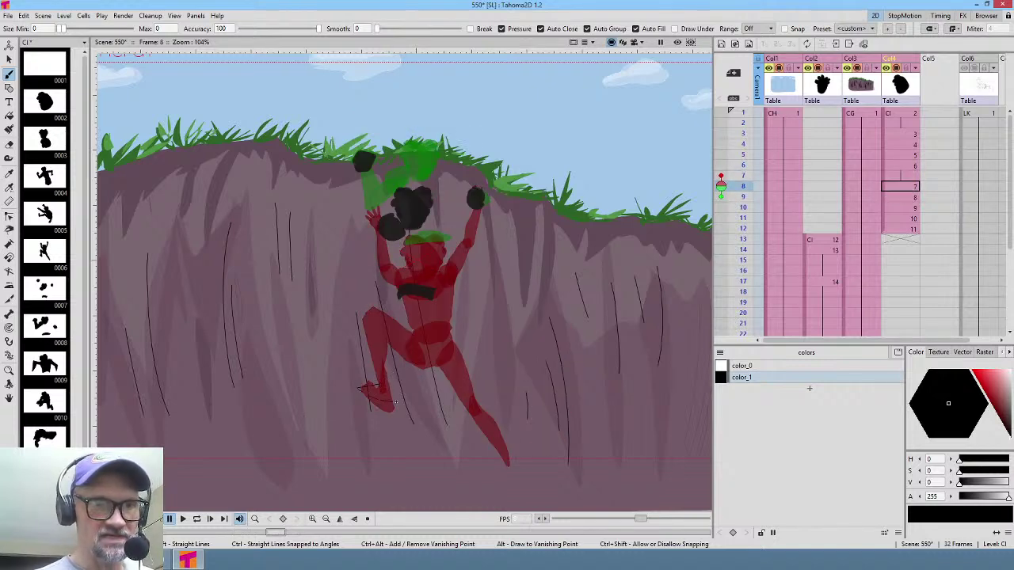
mouse_move(395, 401)
mouse_down()
mouse_move(393, 377)
mouse_move(380, 374)
mouse_up()
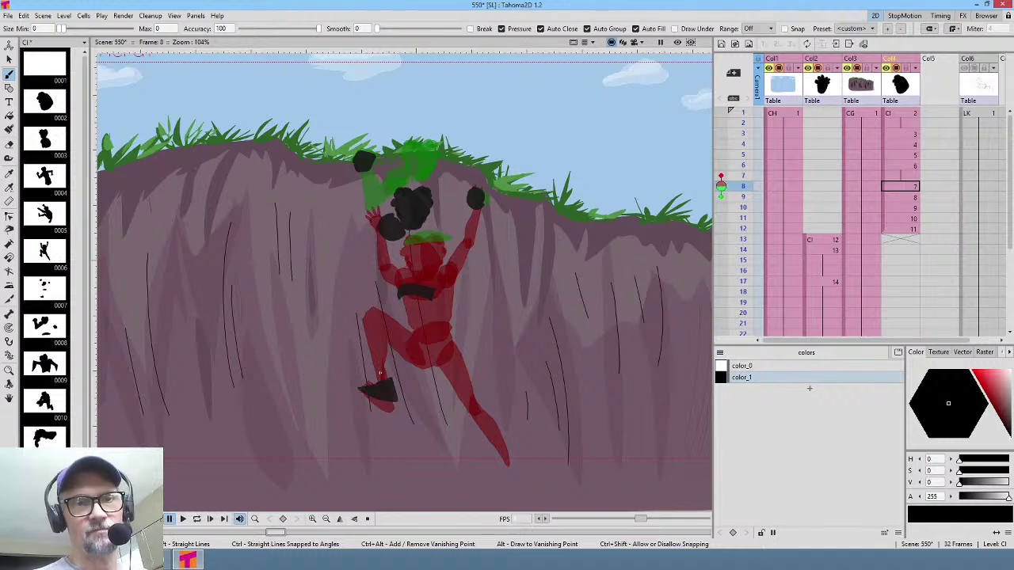
Step: Flip between frames 8 and 9 and their neighbours to compare the climber's partial poses with onion skin
key(period)
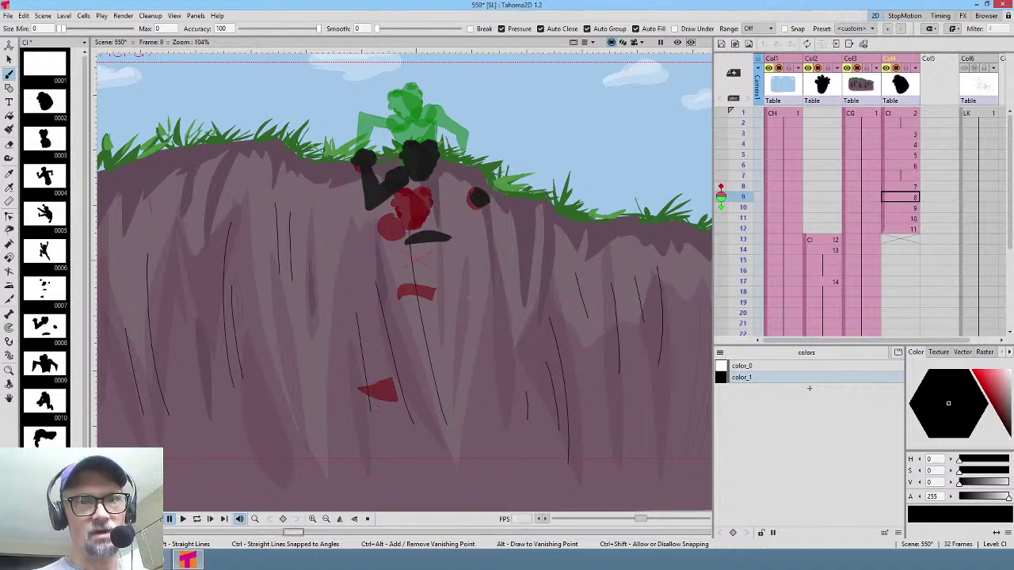
key(period)
key(comma)
key(comma)
key(comma)
key(comma)
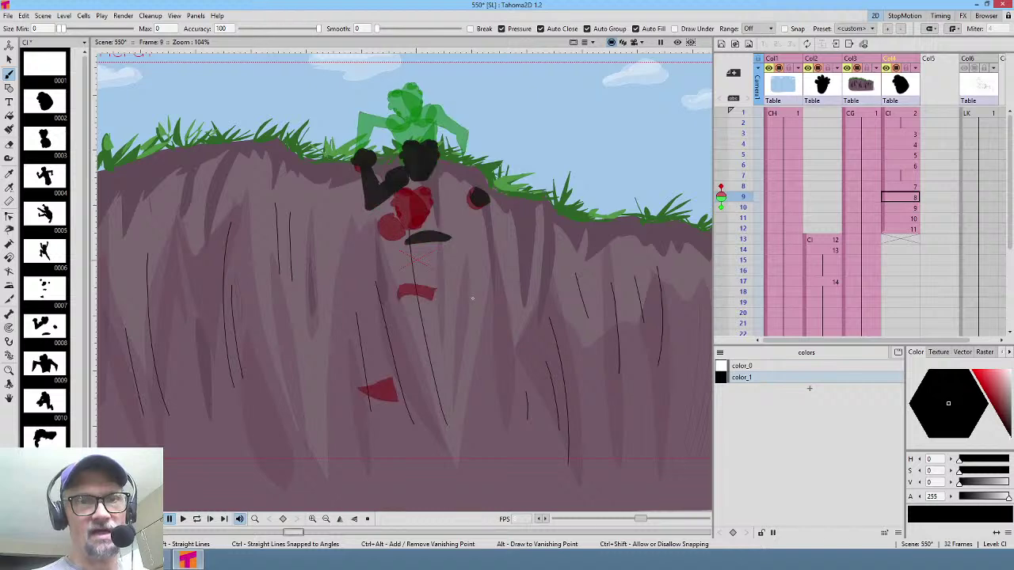
key(period)
key(period)
key(period)
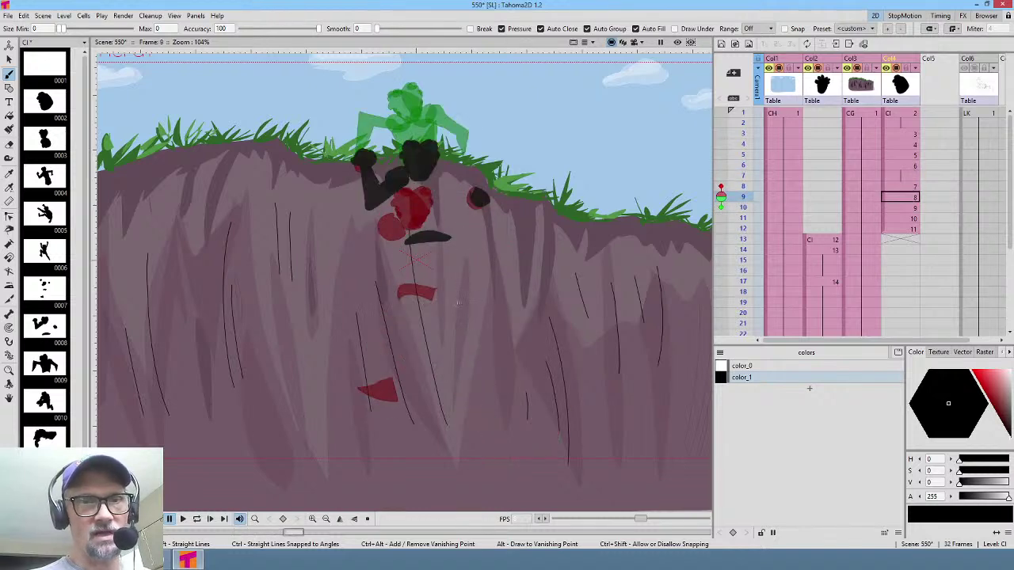
key(comma)
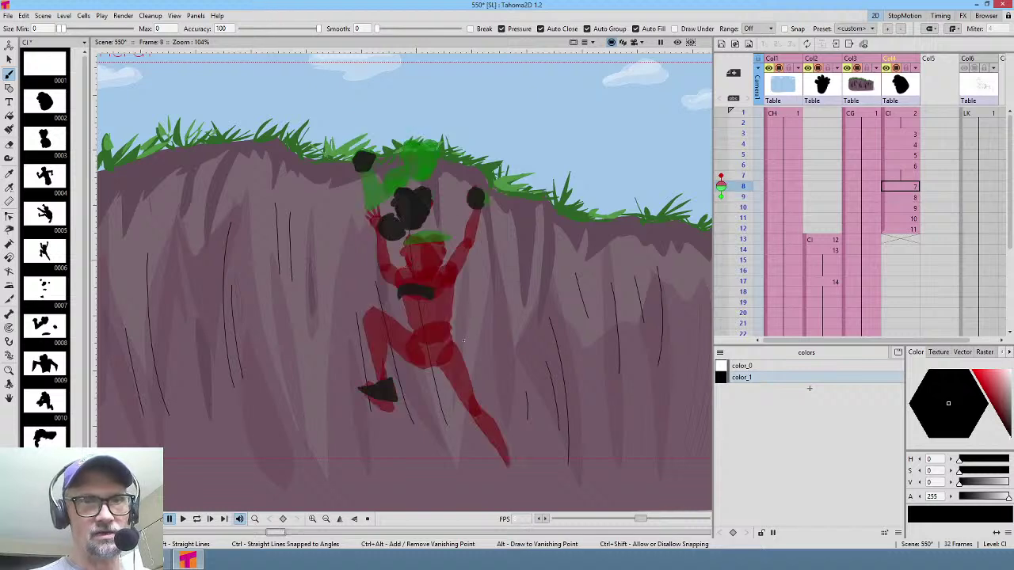
key(period)
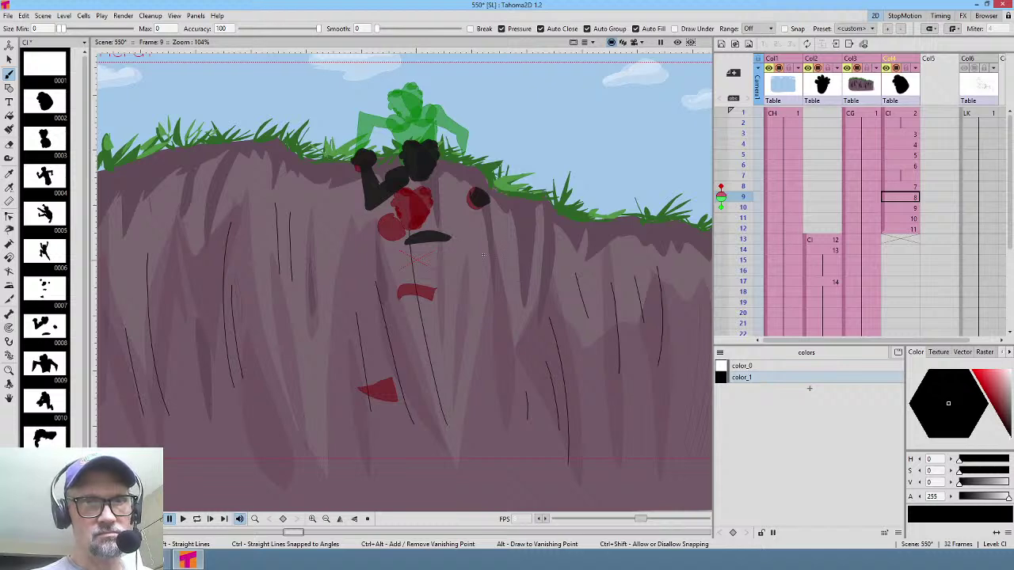
key(comma)
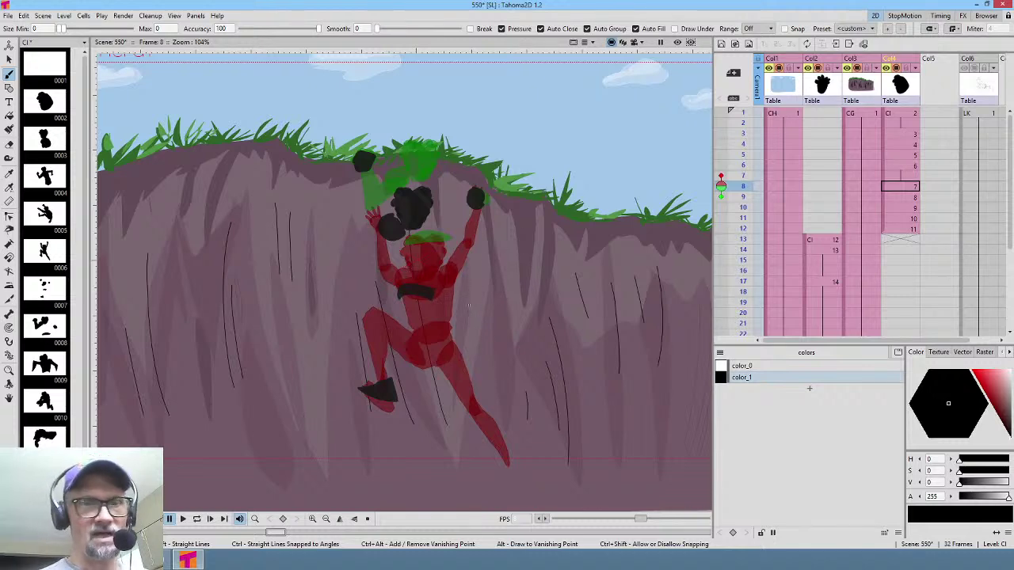
Step: Paint the climber's other leg in black in frame 8, reaching sideways from the hip with a bent knee and pointed foot
key(period)
key(comma)
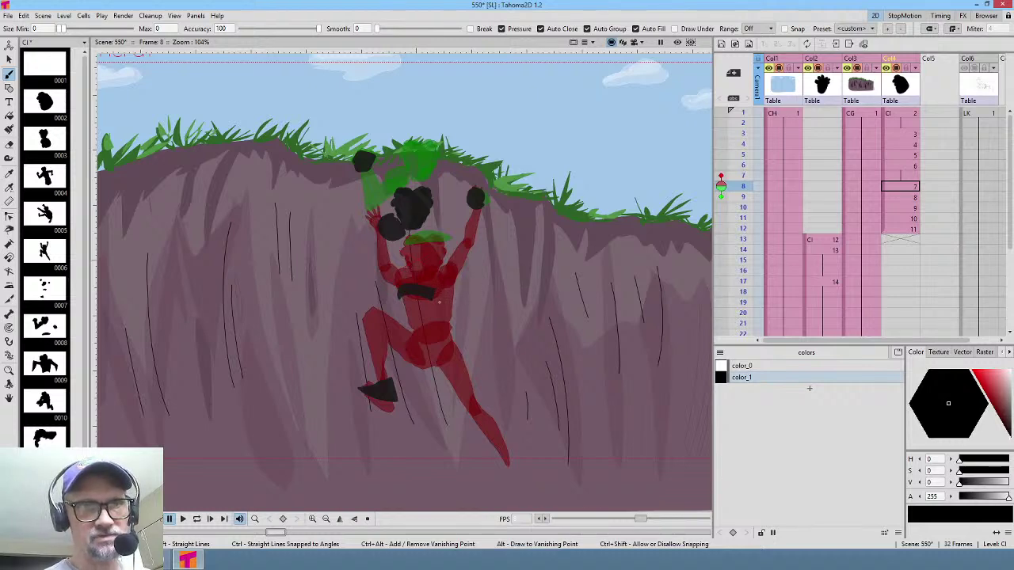
mouse_move(439, 301)
mouse_down()
mouse_move(512, 285)
mouse_move(529, 348)
mouse_move(550, 325)
mouse_move(525, 371)
mouse_move(499, 307)
mouse_move(438, 323)
mouse_up()
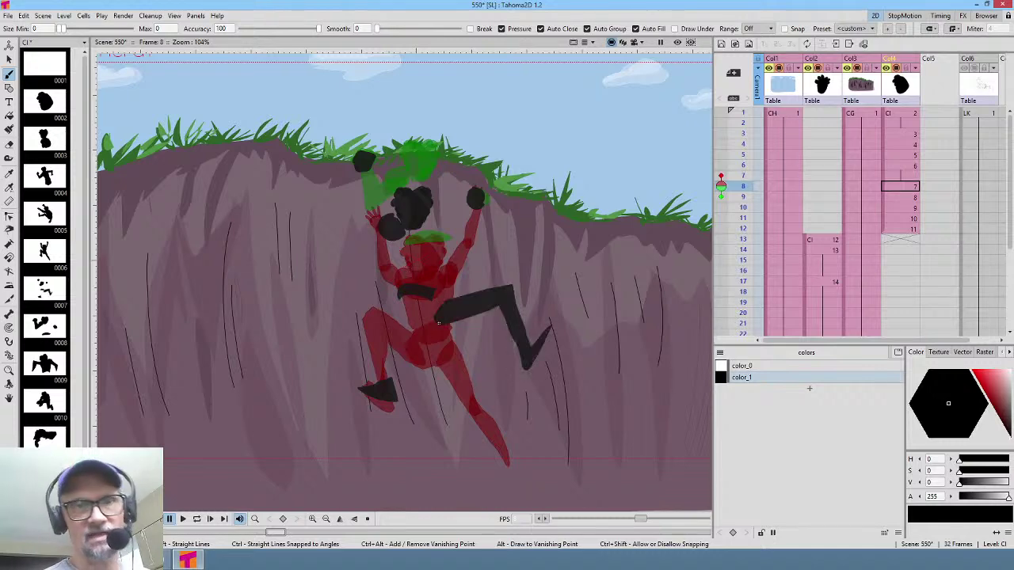
drag(538, 342, 541, 327)
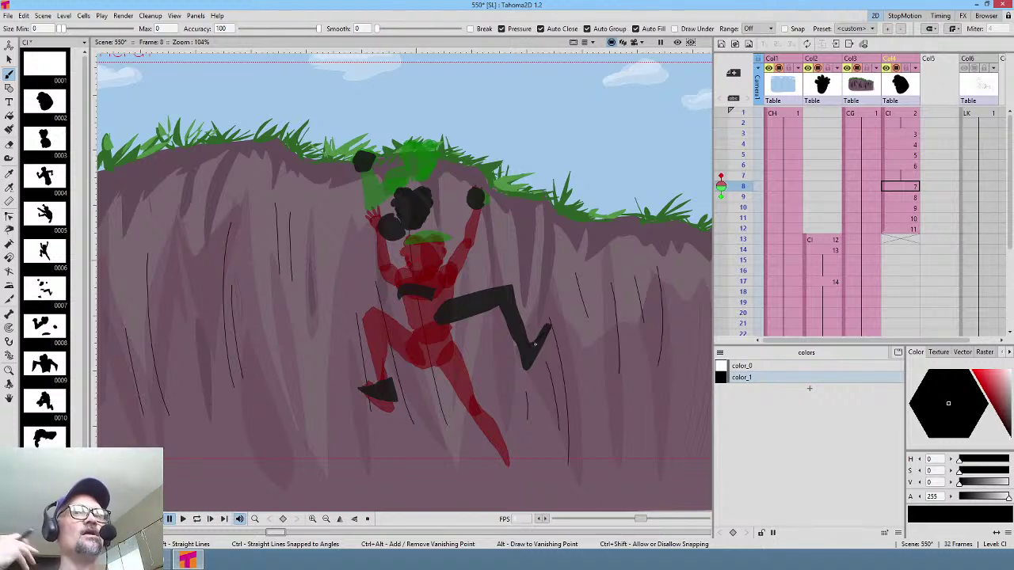
Step: Paint a wedge-shaped black foot in frame 9 overlapping the thigh of the sideways leg from frame 8
key(period)
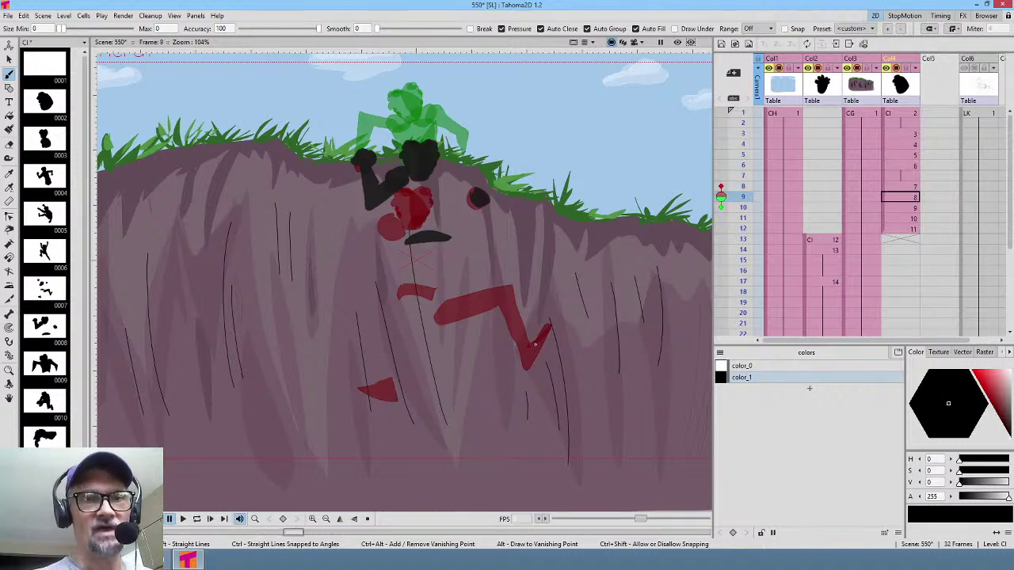
key(comma)
key(period)
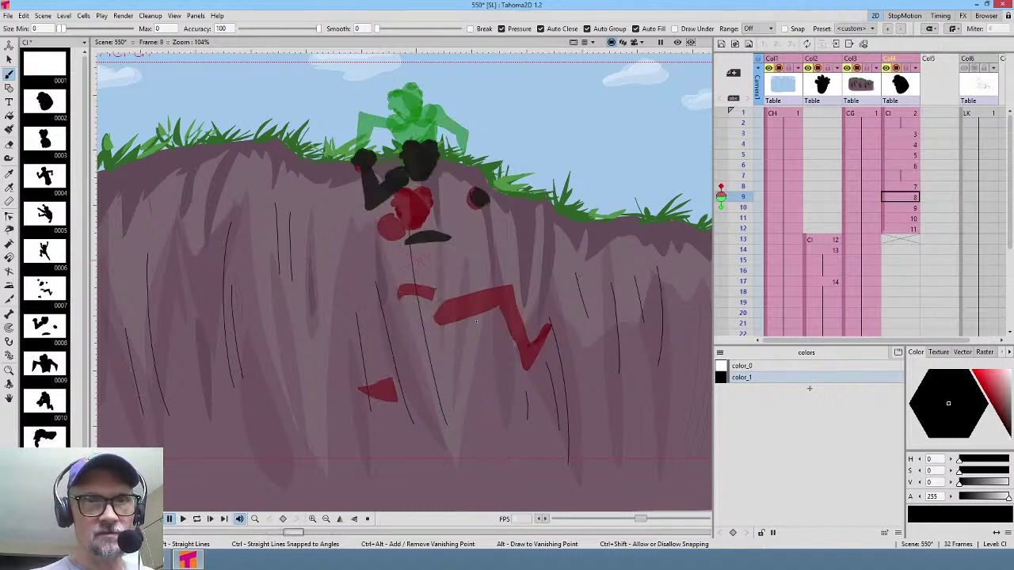
mouse_move(452, 324)
mouse_down()
mouse_move(490, 328)
mouse_move(462, 305)
mouse_up()
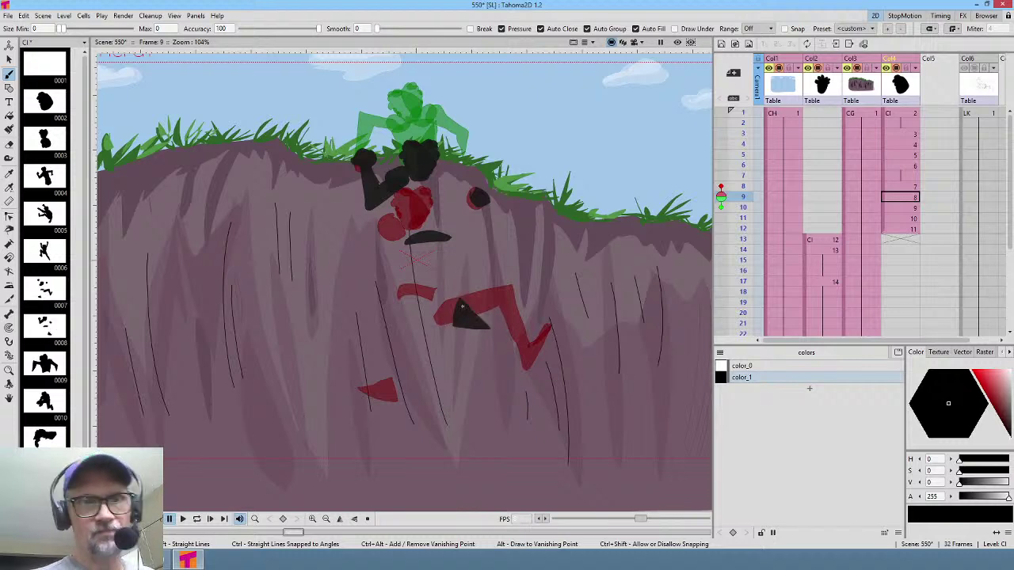
Step: Paint a narrow black foot in frame 10 over the wedge-shaped foot from frame 9, extending slightly higher
key(comma)
key(period)
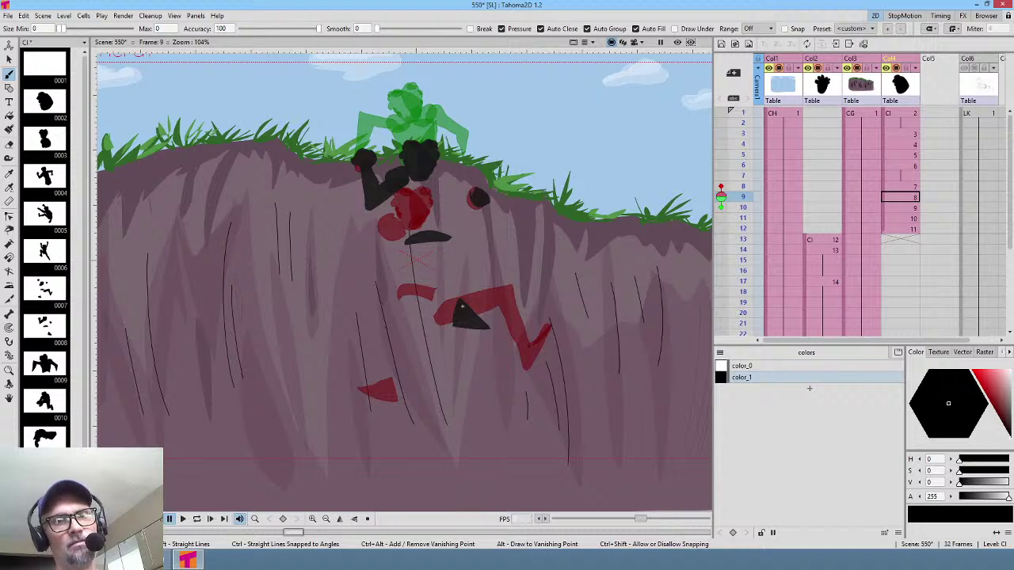
key(comma)
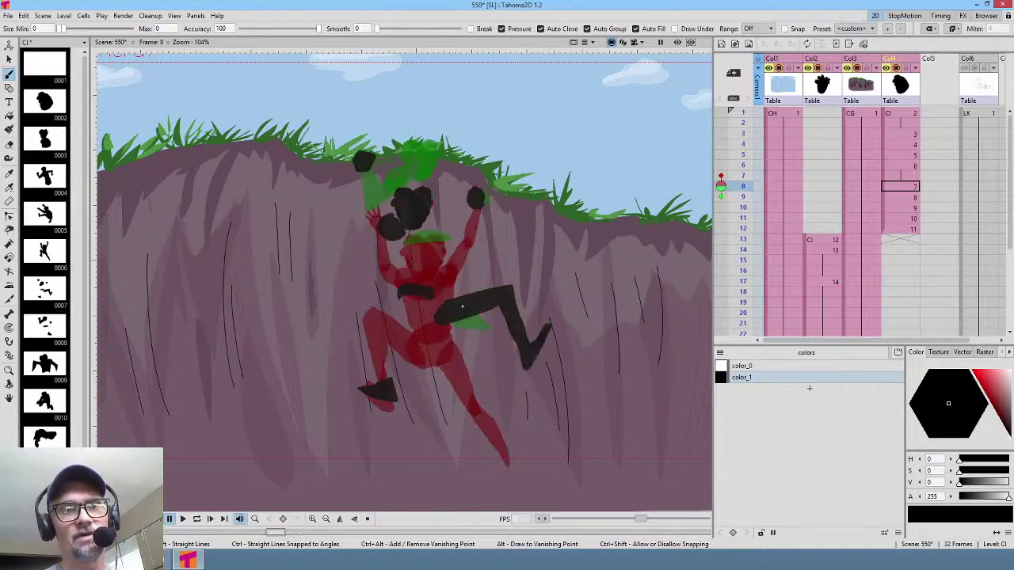
key(period)
key(period)
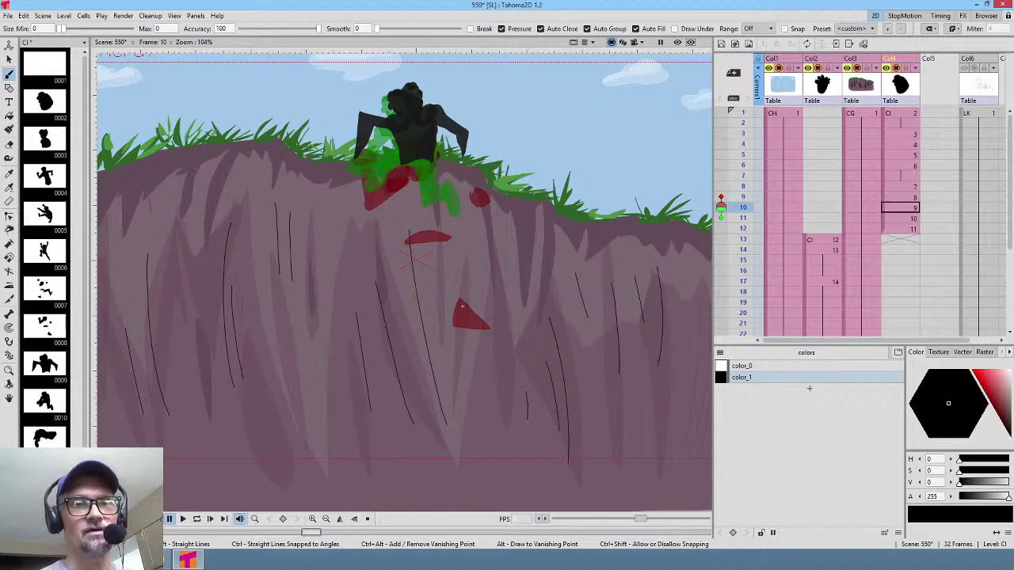
key(comma)
key(period)
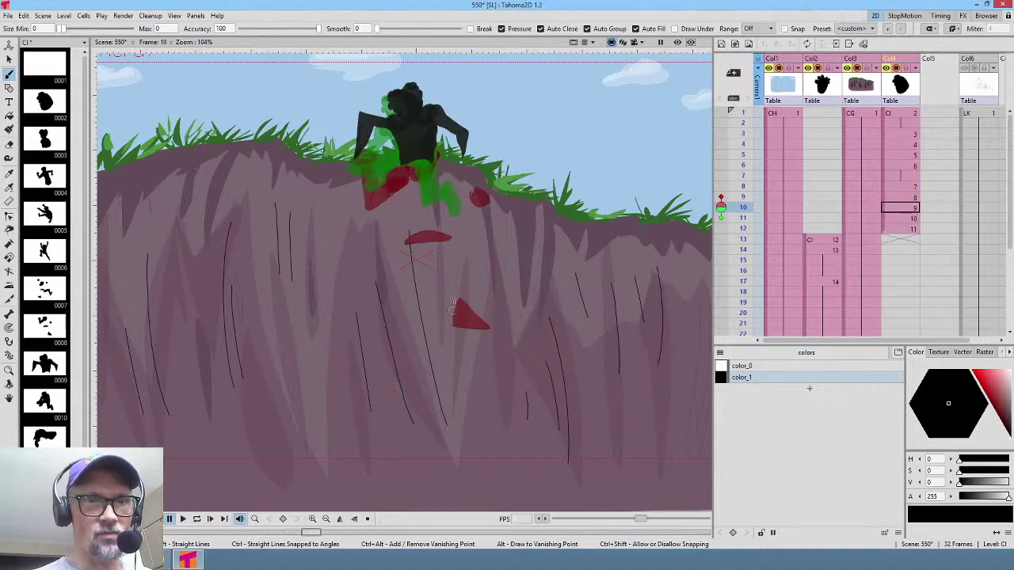
drag(457, 293, 457, 320)
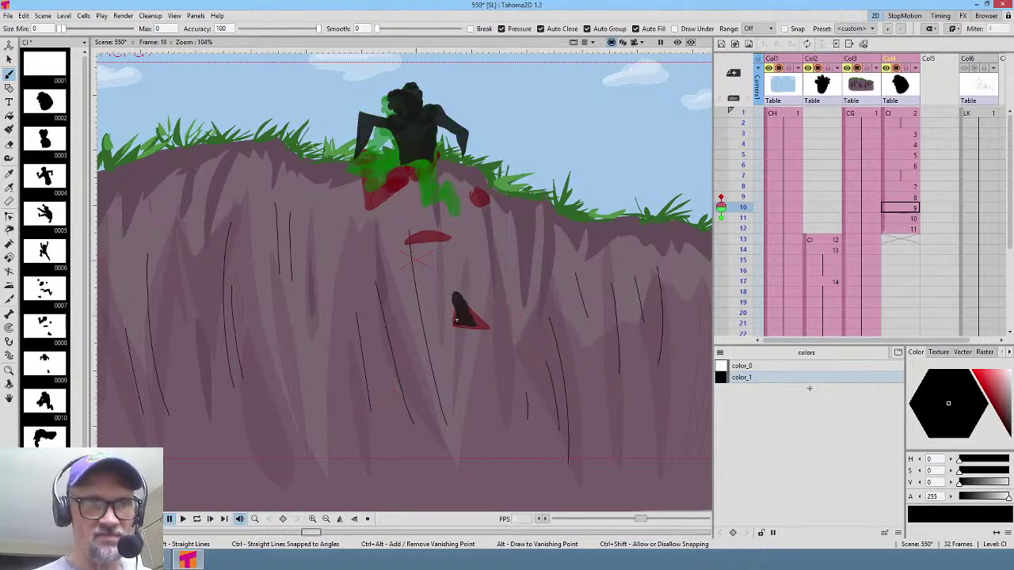
Step: Paint the climber's second foot in black in frame 9, just above the planted foot from frame 8
key(comma)
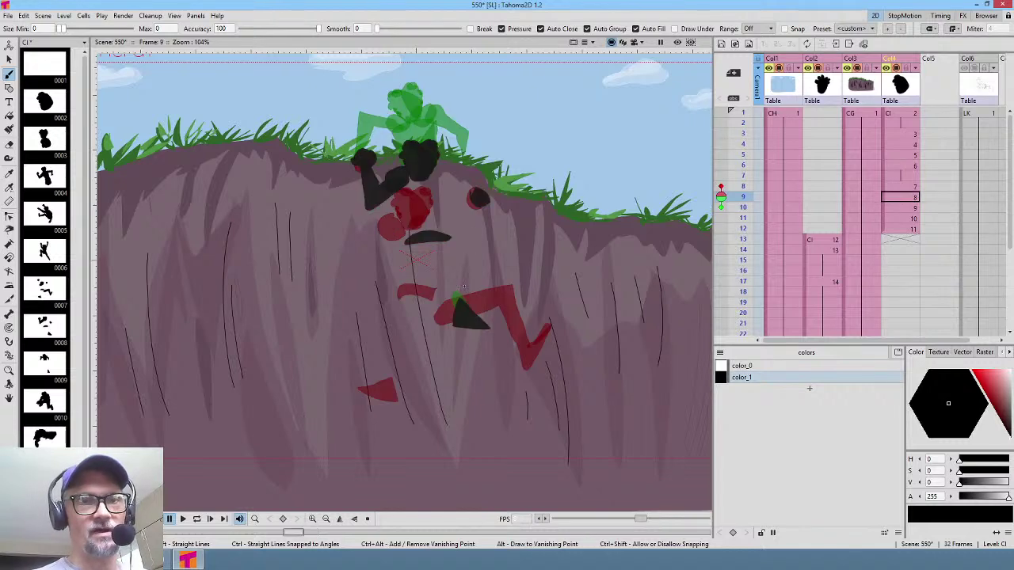
key(comma)
key(period)
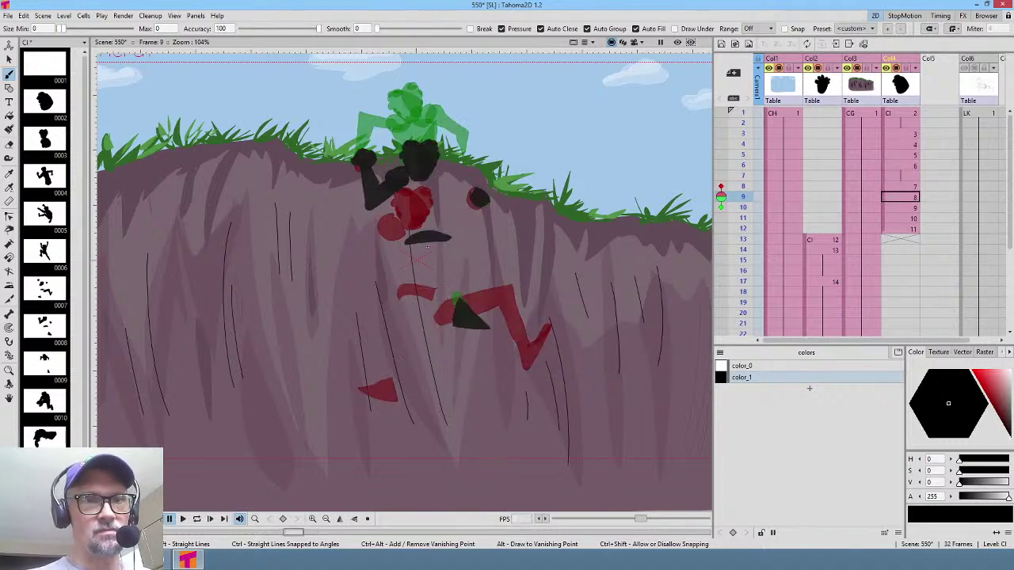
mouse_move(365, 386)
mouse_down()
mouse_move(383, 352)
mouse_move(394, 369)
mouse_move(358, 390)
mouse_move(380, 358)
mouse_up()
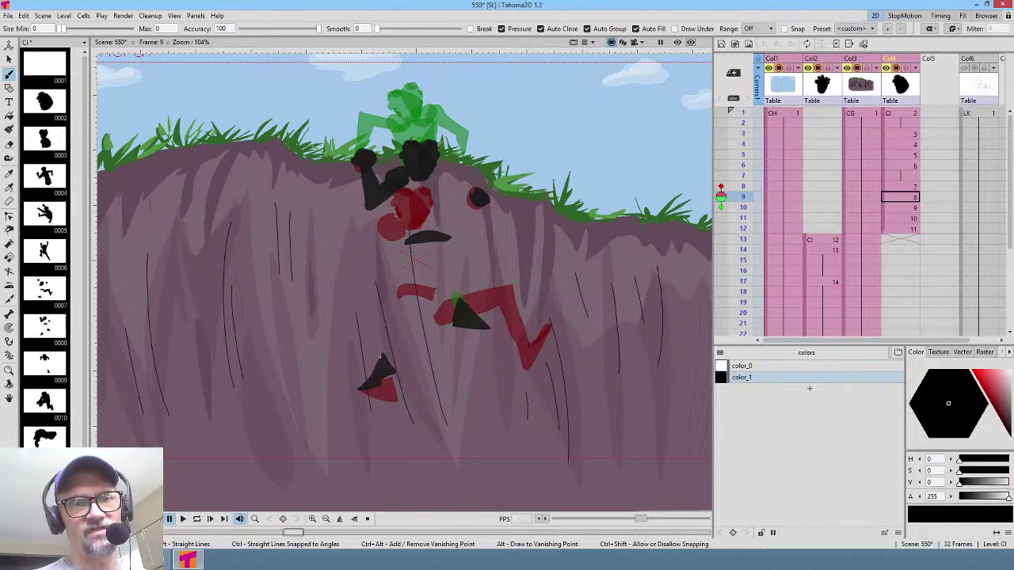
Step: Paint the second foot as a black oval above its frame 9 position in frame 10, and check it against neighbouring frames
key(period)
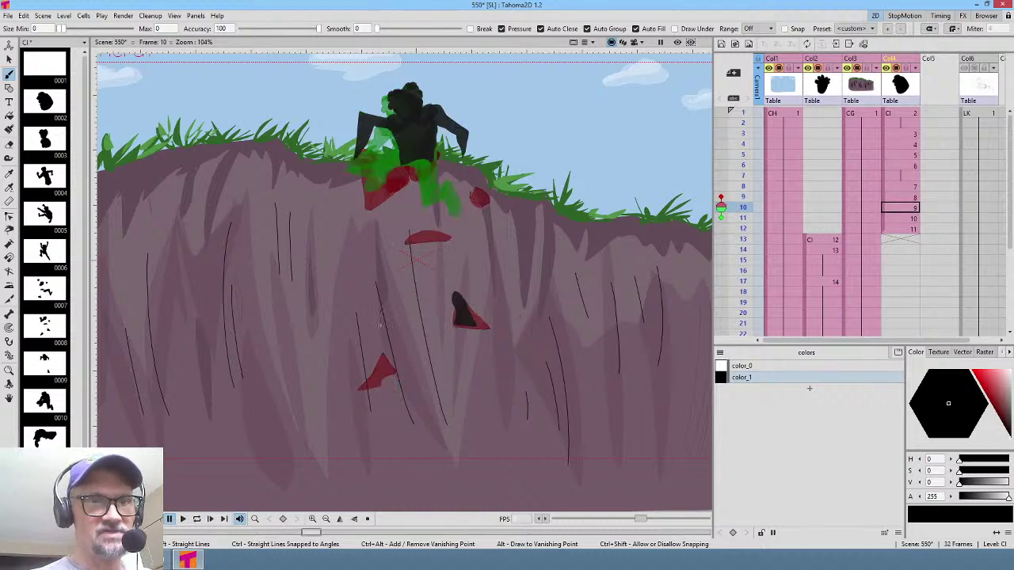
mouse_move(378, 317)
mouse_down()
mouse_move(396, 339)
mouse_move(389, 298)
mouse_move(377, 314)
mouse_up()
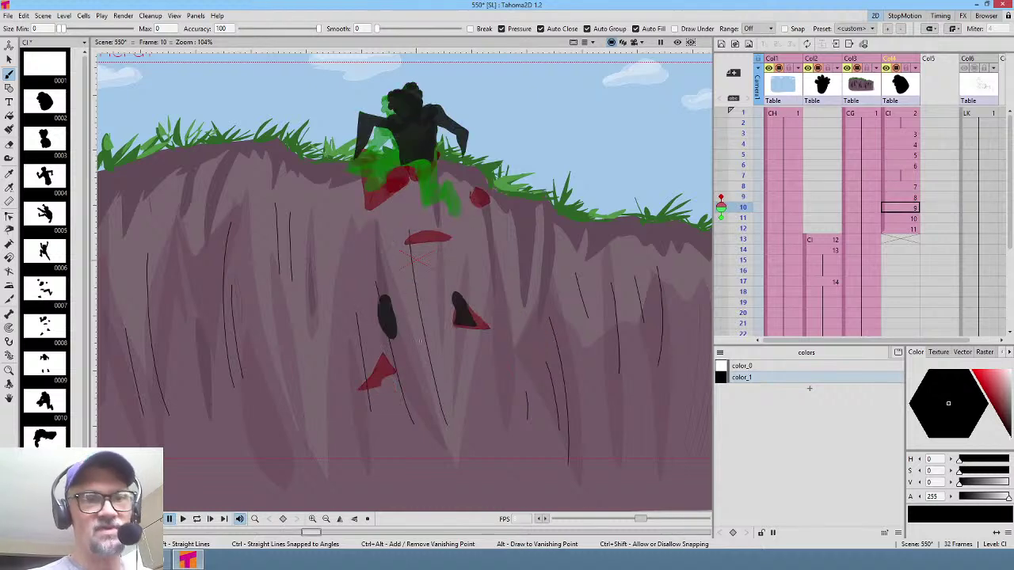
key(comma)
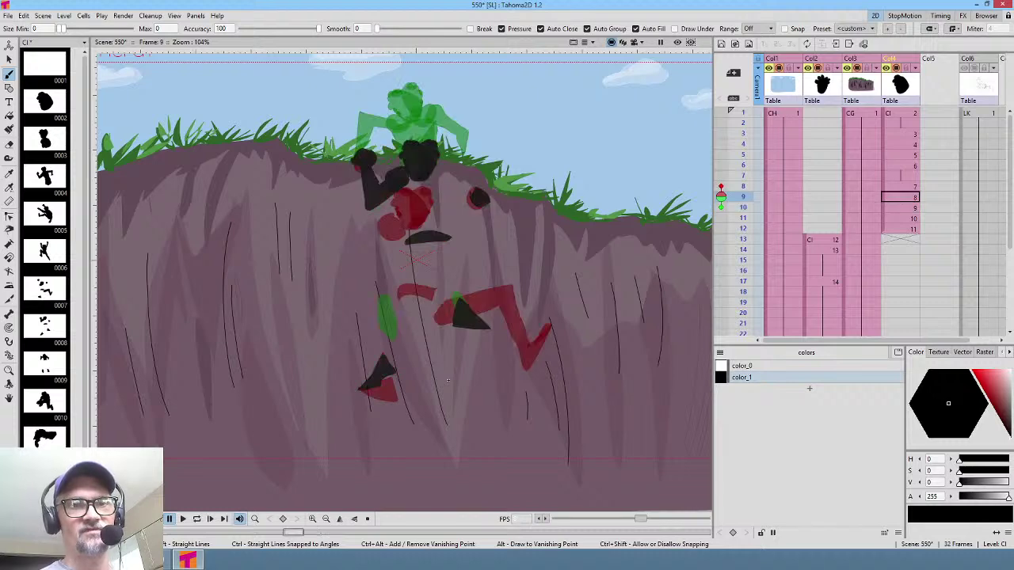
key(period)
key(period)
key(comma)
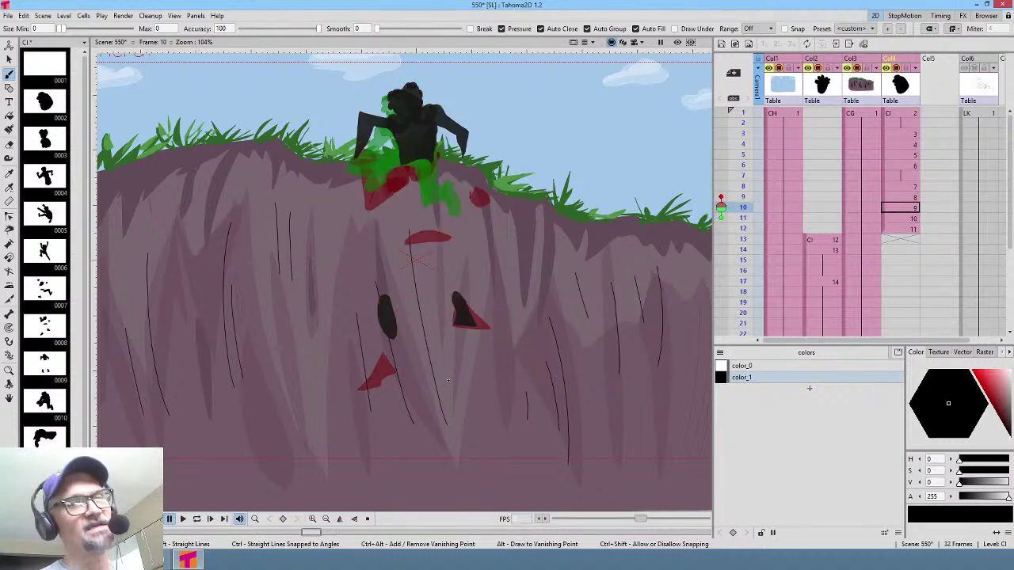
Step: Turn off the onion skins of the frames before and after frame 10
click(720, 197)
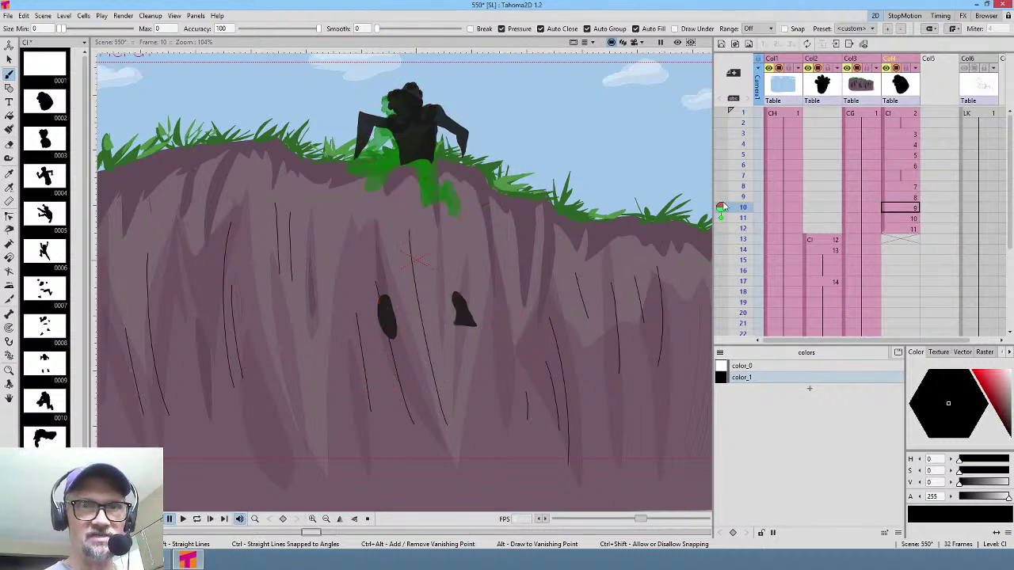
click(721, 215)
Step: Play the climbing animation in a loop from frame 1 to review the motion
drag(725, 205, 723, 112)
scroll(491, 266, down, 1)
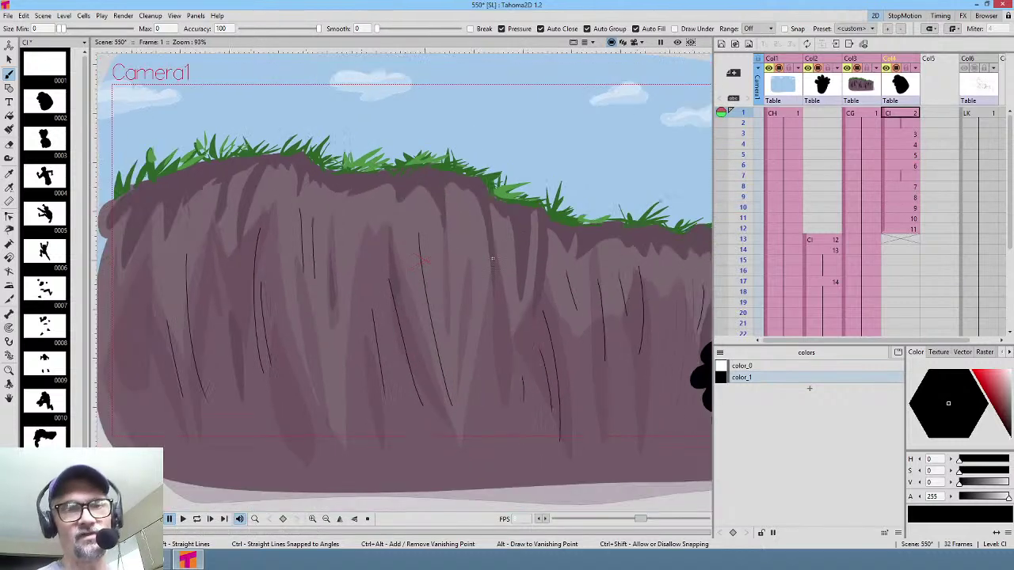
drag(491, 257, 468, 269)
key(period)
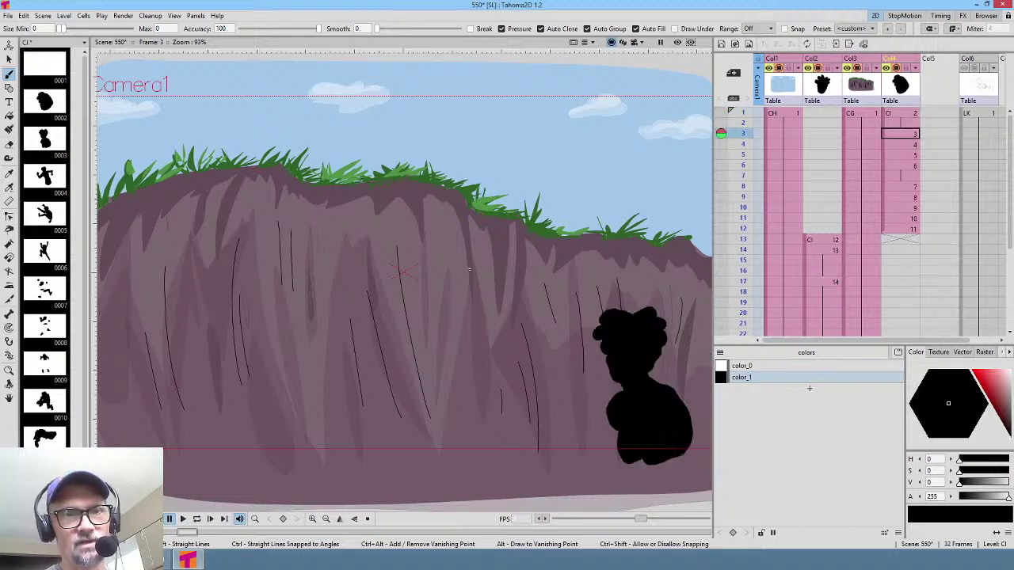
key(comma)
key(comma)
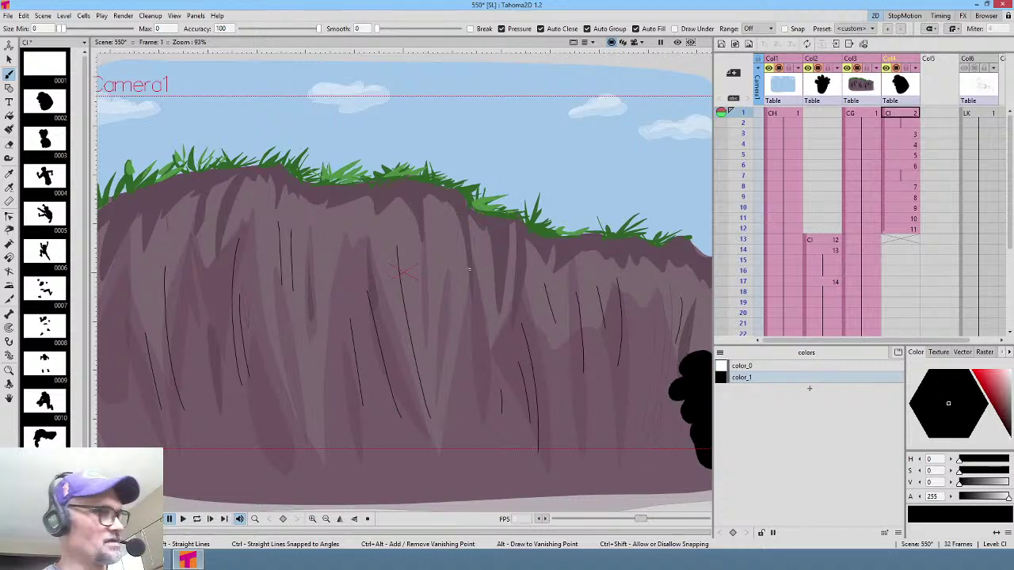
key(l)
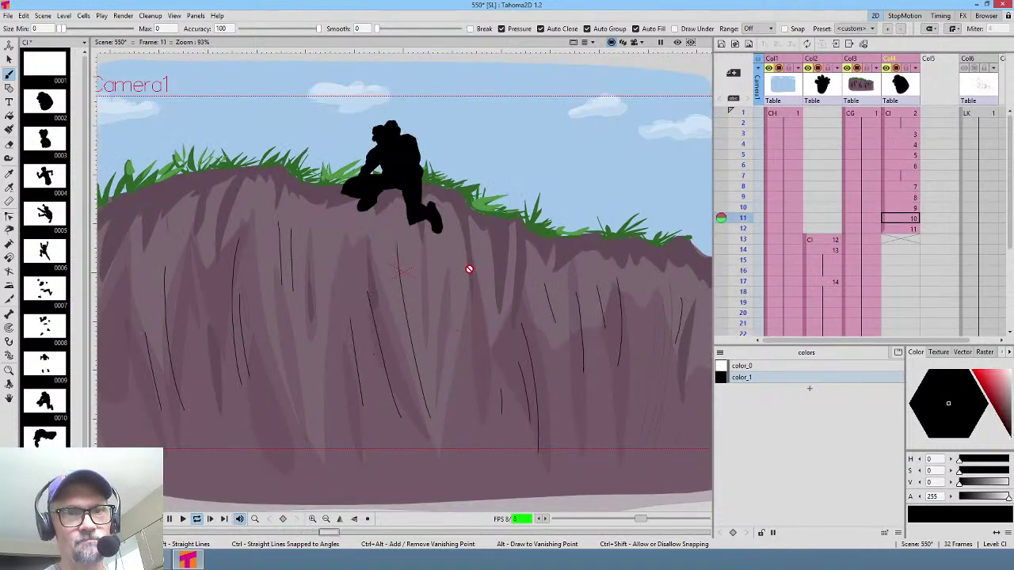
key(l)
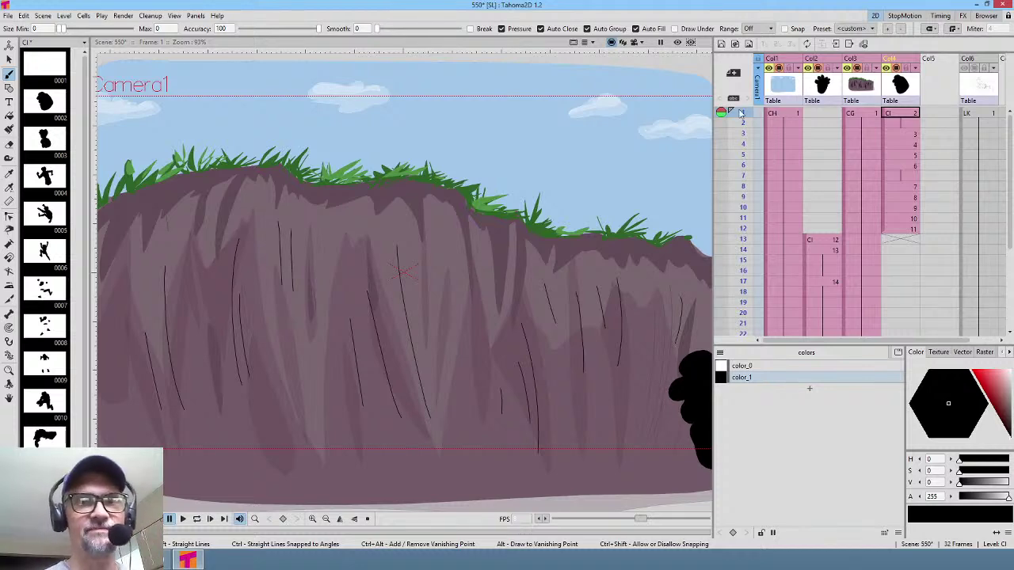
Step: Paint the hips and the bent leg down to the planted foot in solid black in frame 8
mouse_move(743, 120)
mouse_down()
mouse_move(745, 185)
mouse_move(743, 176)
mouse_up()
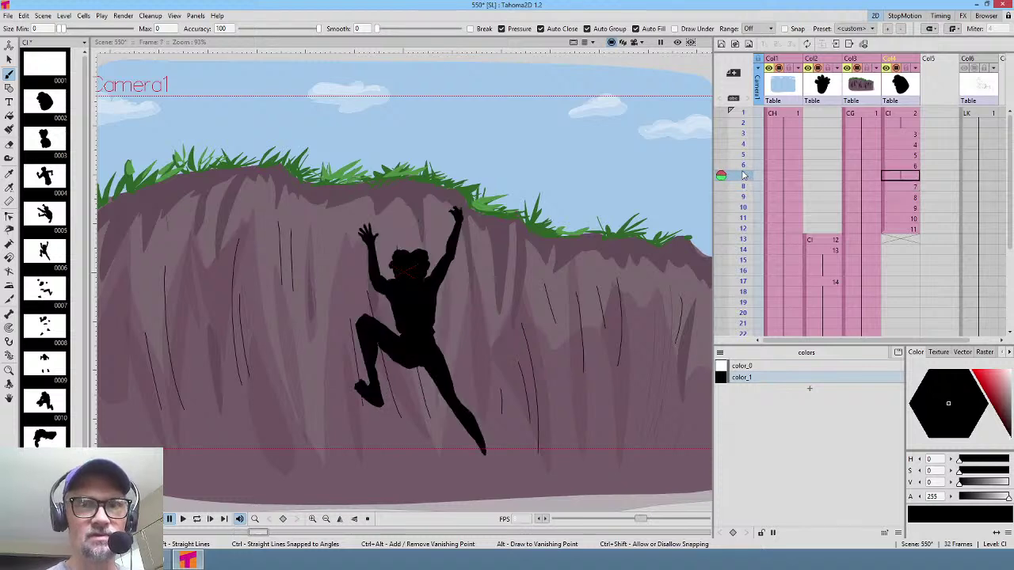
click(909, 156)
click(905, 166)
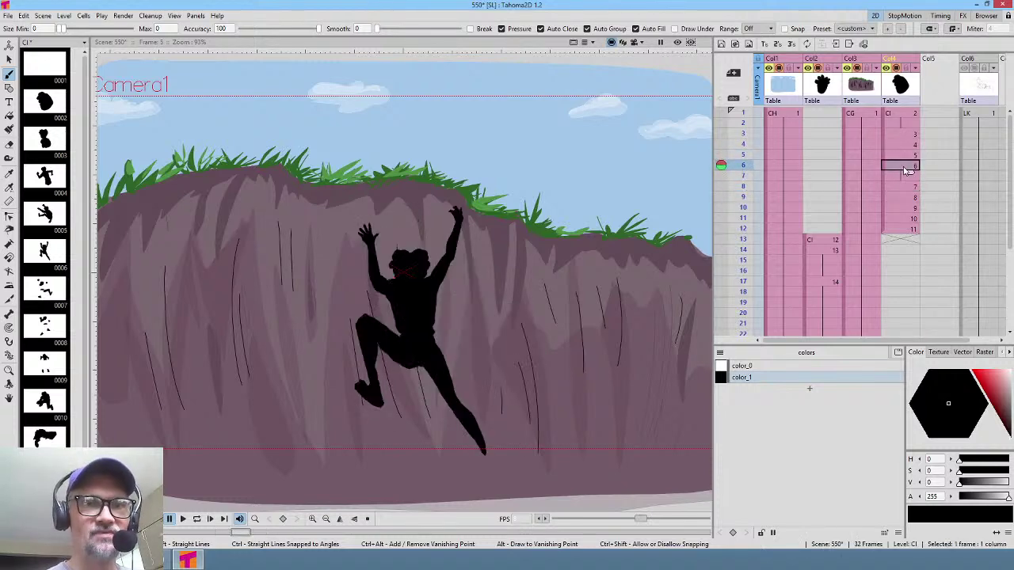
click(908, 176)
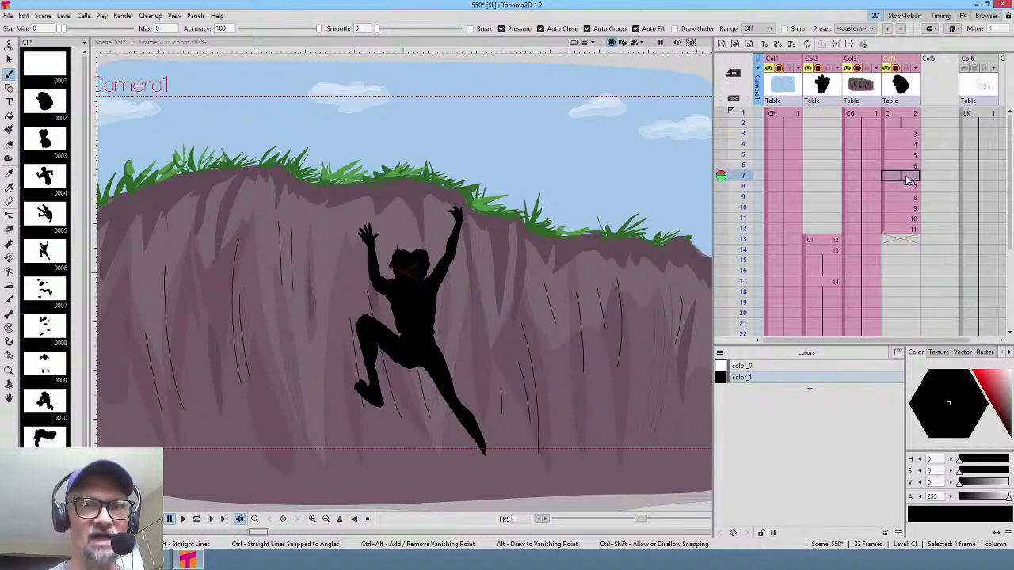
click(907, 187)
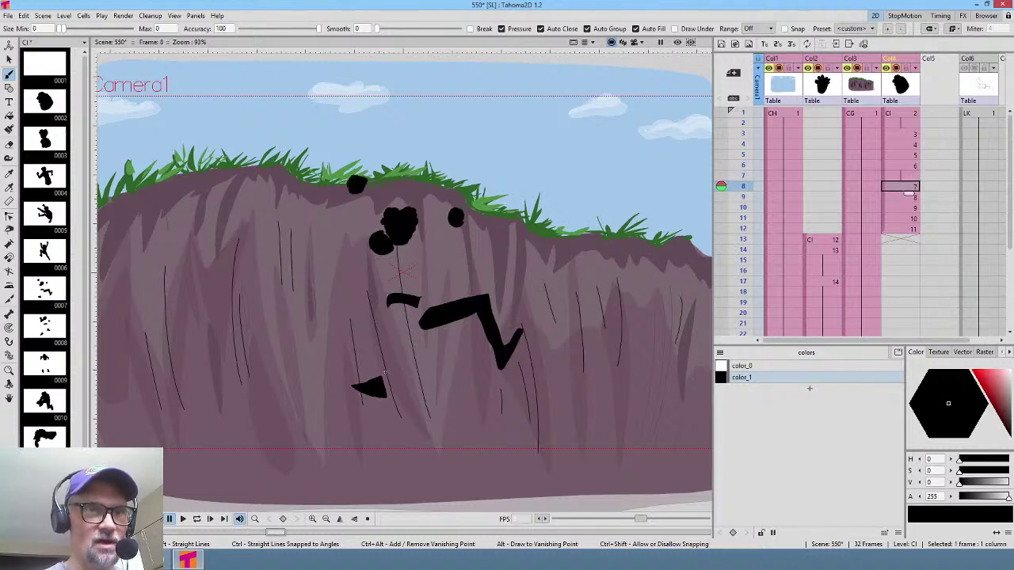
mouse_move(351, 336)
mouse_down()
mouse_move(375, 299)
mouse_move(349, 330)
mouse_move(398, 311)
mouse_move(400, 298)
mouse_move(421, 328)
mouse_move(418, 293)
mouse_up()
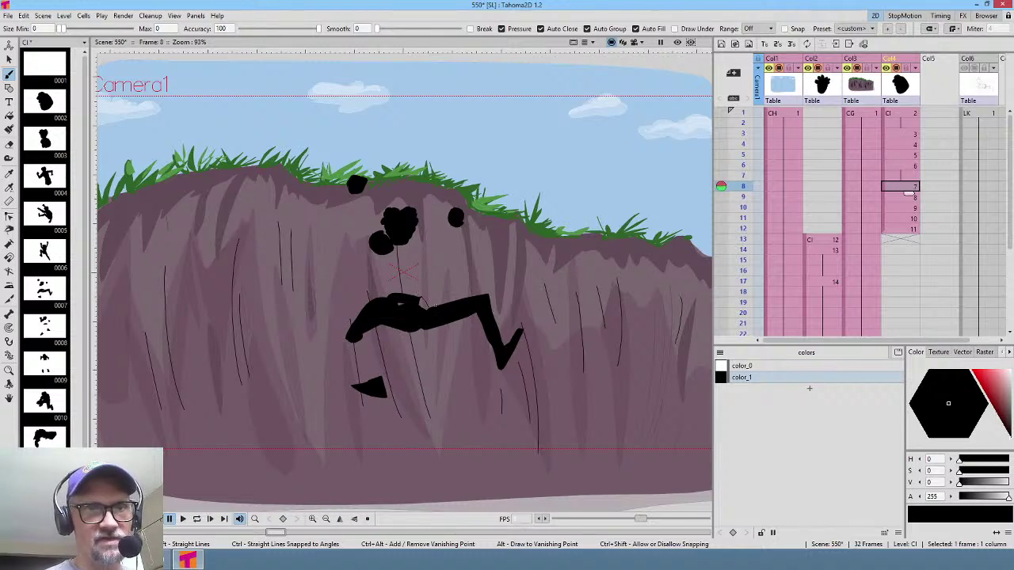
mouse_move(364, 331)
mouse_down()
mouse_move(380, 358)
mouse_move(380, 391)
mouse_move(349, 341)
mouse_move(354, 328)
mouse_up()
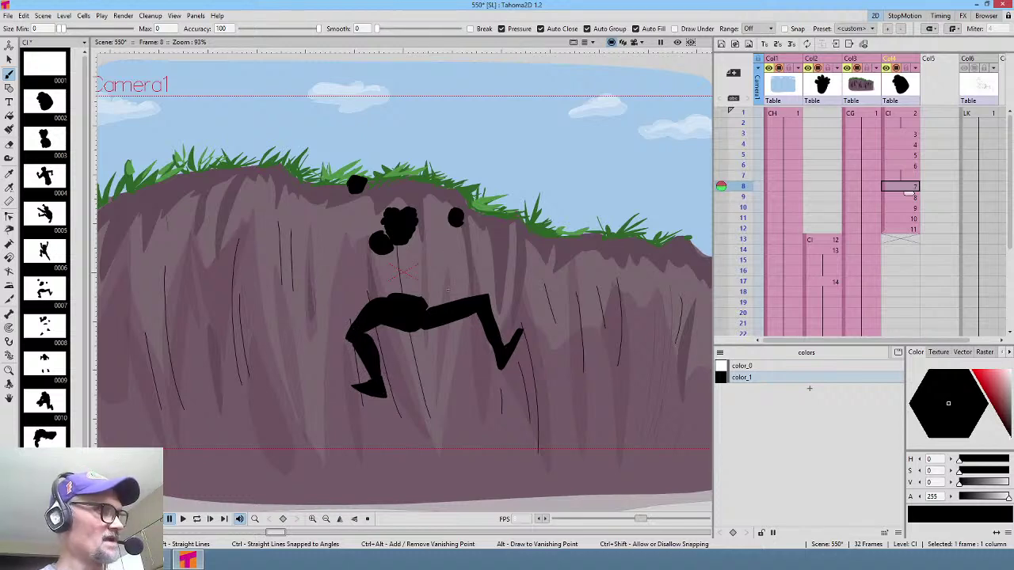
Step: Paint a small black knee spot above the lower foot in frame 9, using the neighbouring frames as reference
key(comma)
key(period)
key(period)
key(period)
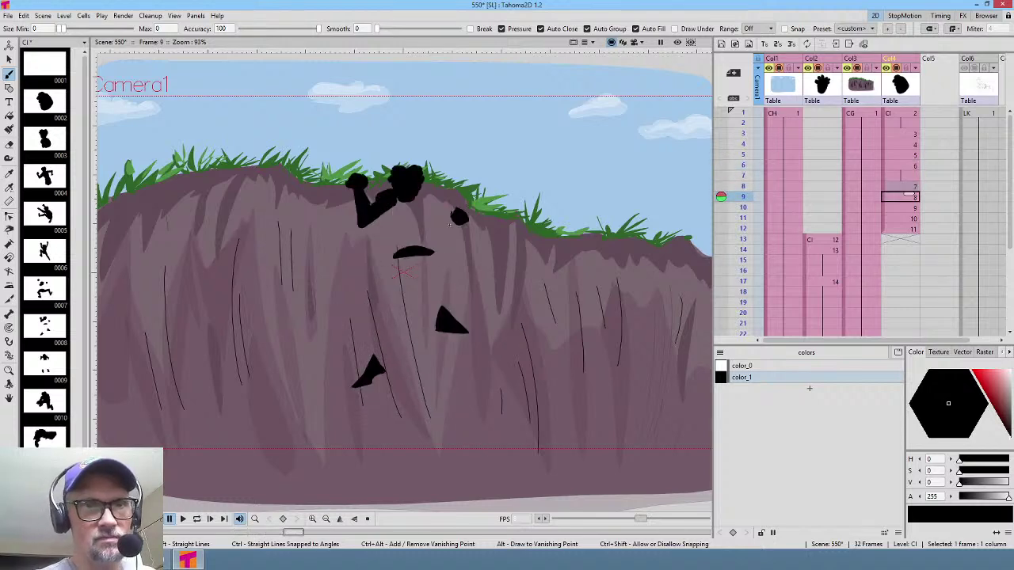
mouse_move(366, 303)
mouse_down()
mouse_move(371, 318)
mouse_move(368, 301)
mouse_up()
Step: Paint a black knee spot above the oval foot and a hip shape just below the torso in frame 10
key(comma)
key(period)
key(period)
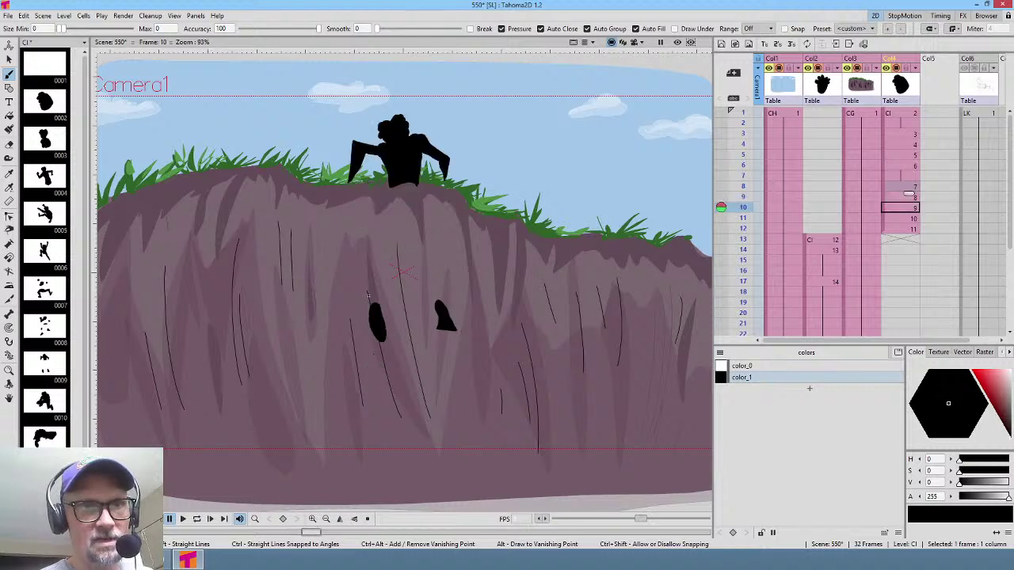
drag(385, 256, 392, 266)
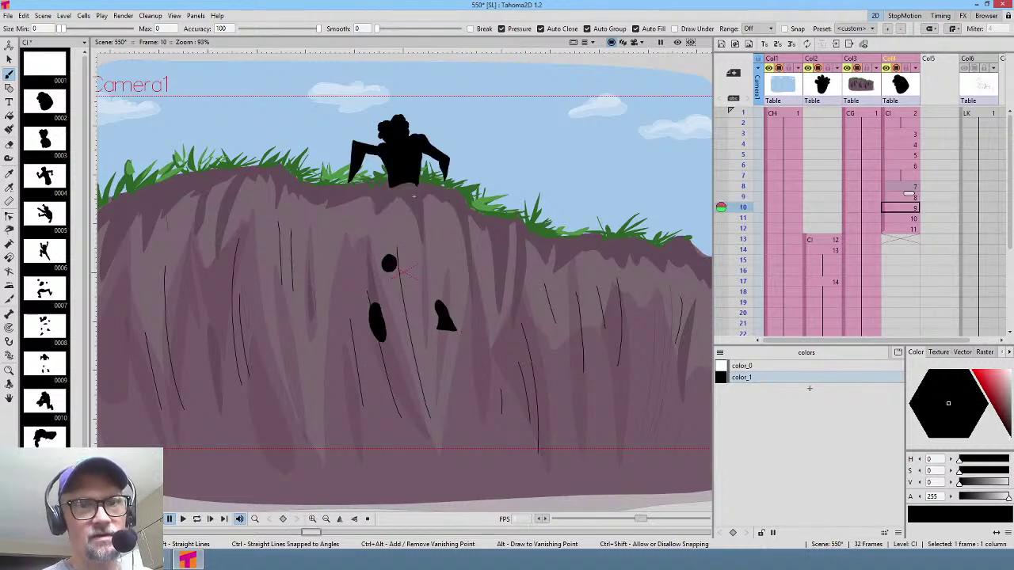
drag(394, 200, 413, 214)
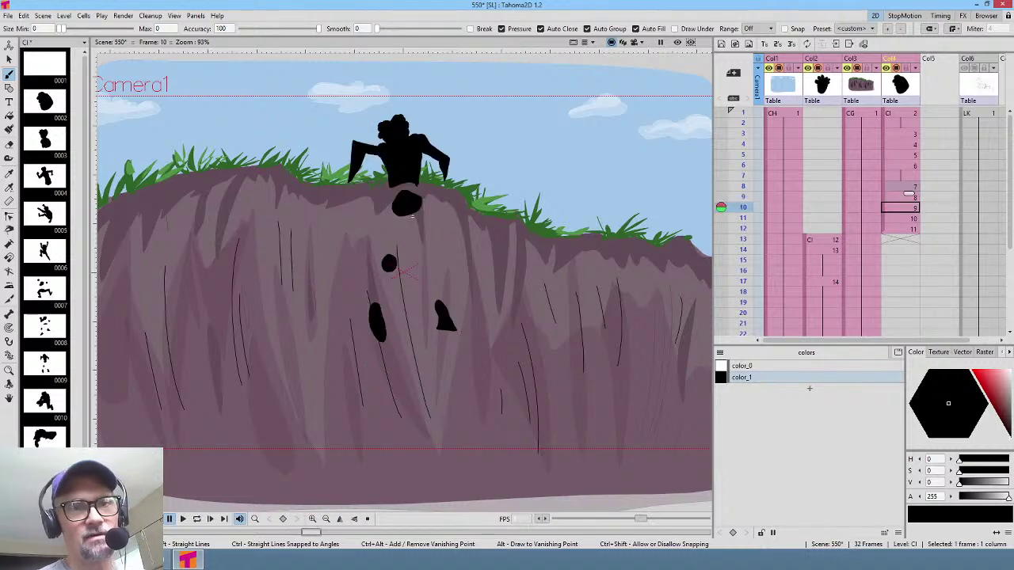
Step: Paint the black lower leg joining the knee spot to the lower foot in frame 9
key(period)
key(comma)
key(comma)
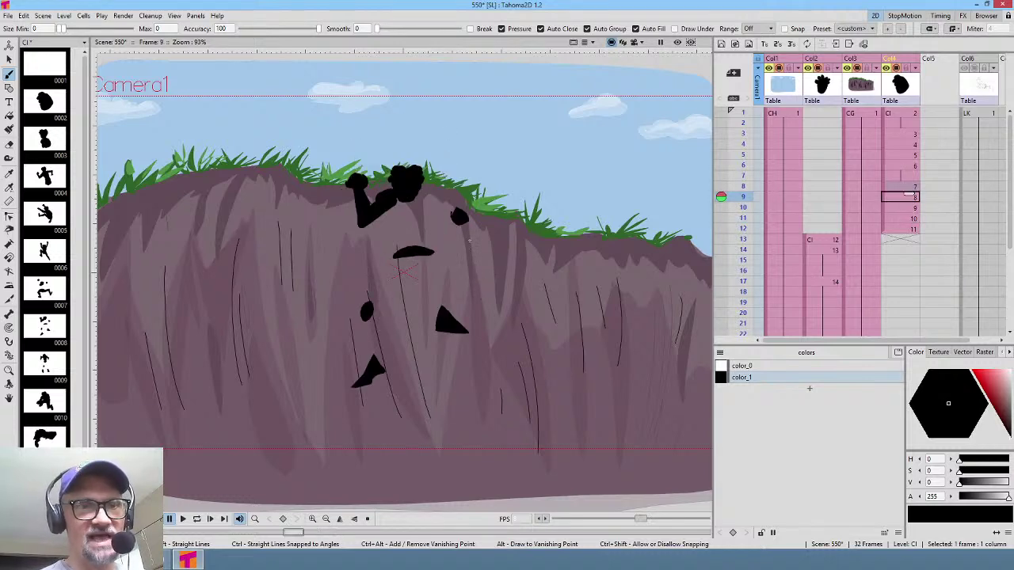
key(period)
key(comma)
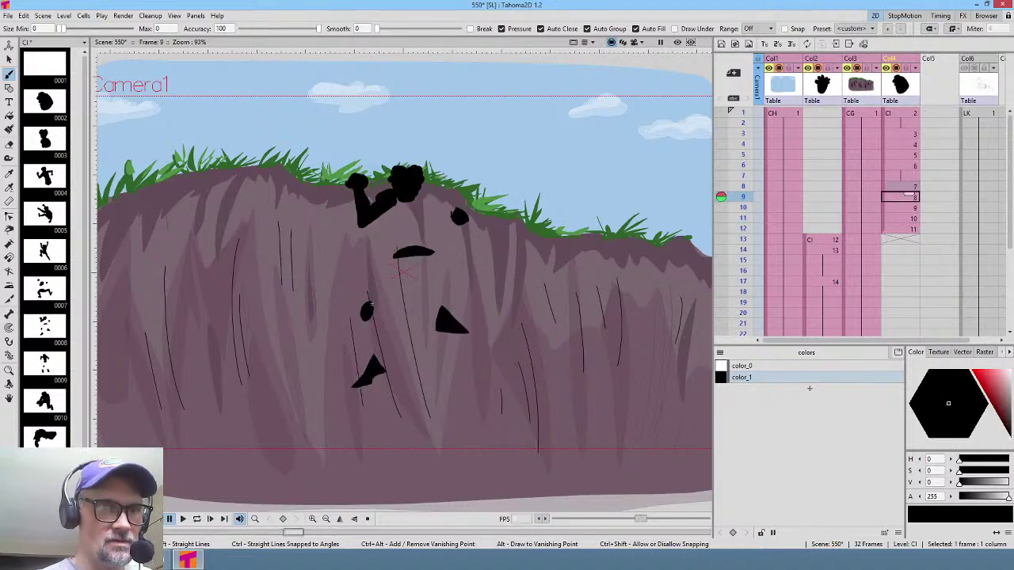
mouse_move(369, 307)
mouse_down()
mouse_move(375, 363)
mouse_move(364, 305)
mouse_up()
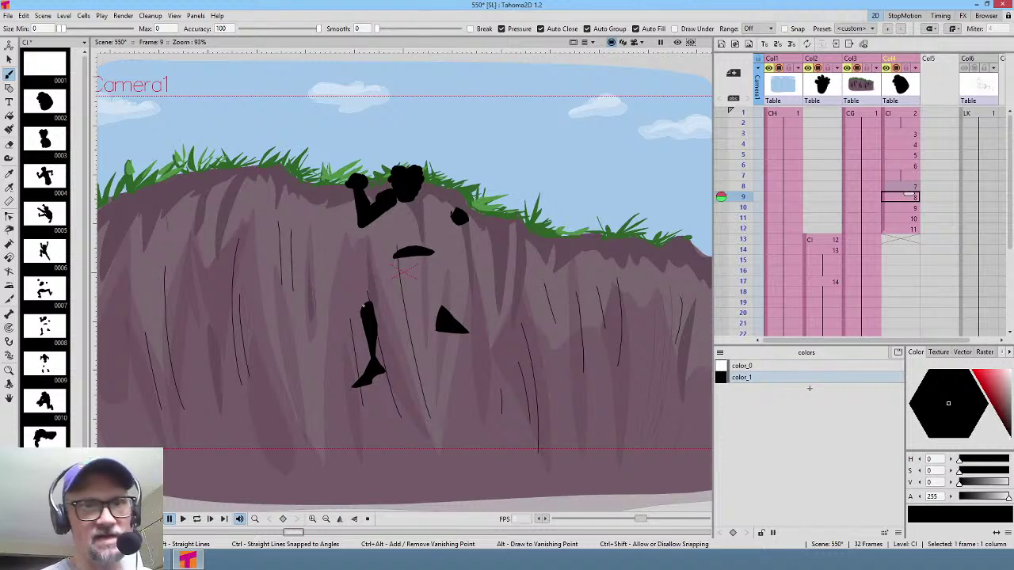
Step: Paint the lower leg between the knee spot and the oval foot in frame 10, and compare it with frame 11
key(period)
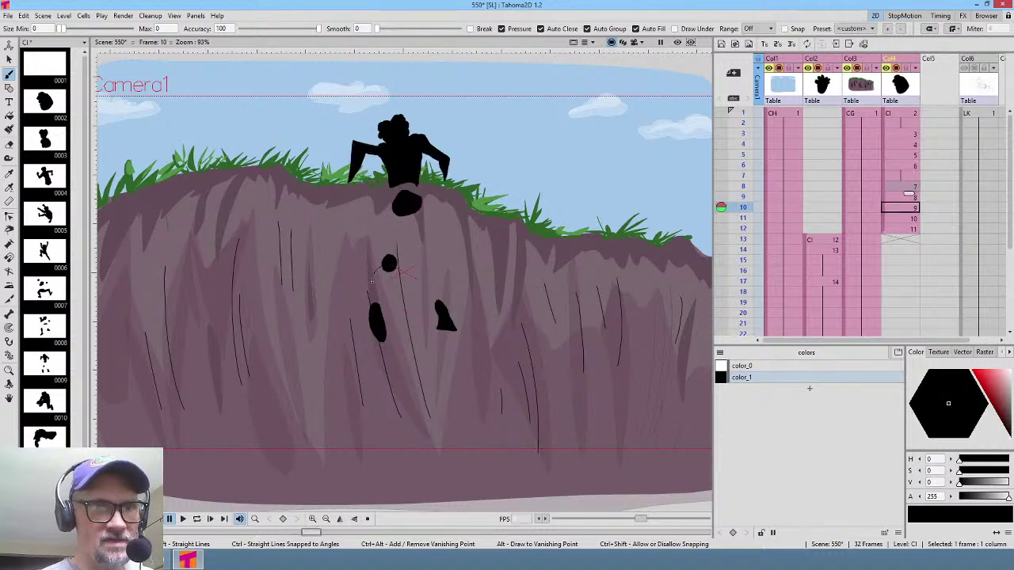
mouse_move(371, 281)
mouse_down()
mouse_move(389, 271)
mouse_move(377, 301)
mouse_up()
key(period)
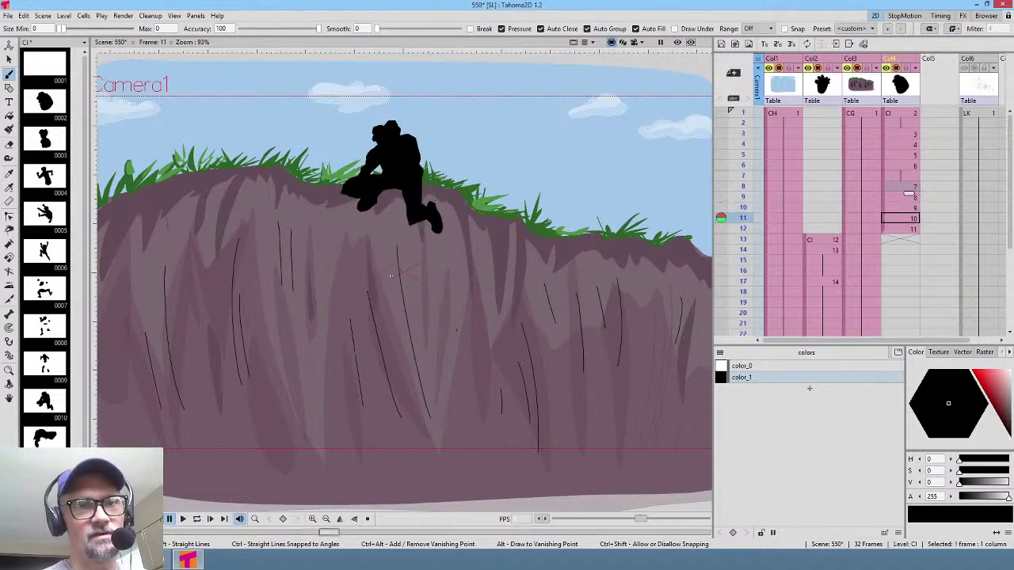
key(comma)
Step: Paint the thigh from the knee up to the hip curve in frame 9 and fill out the hips in black
key(comma)
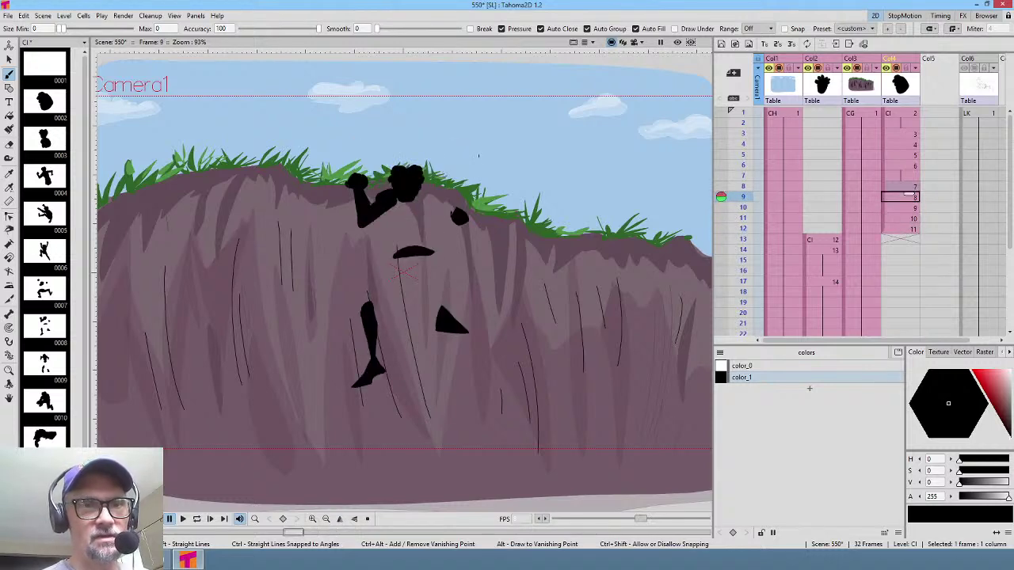
drag(388, 255, 371, 294)
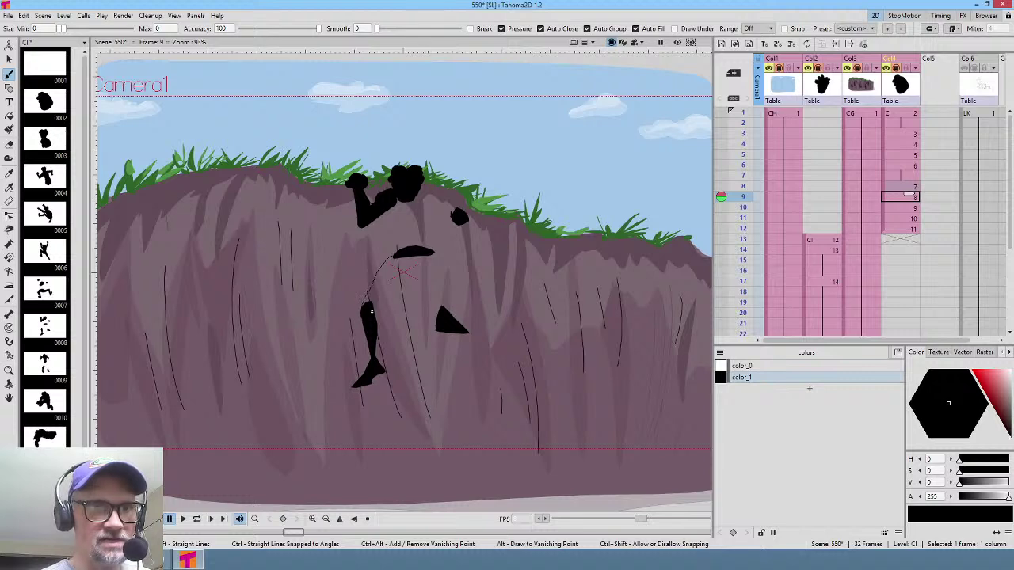
drag(404, 263, 366, 306)
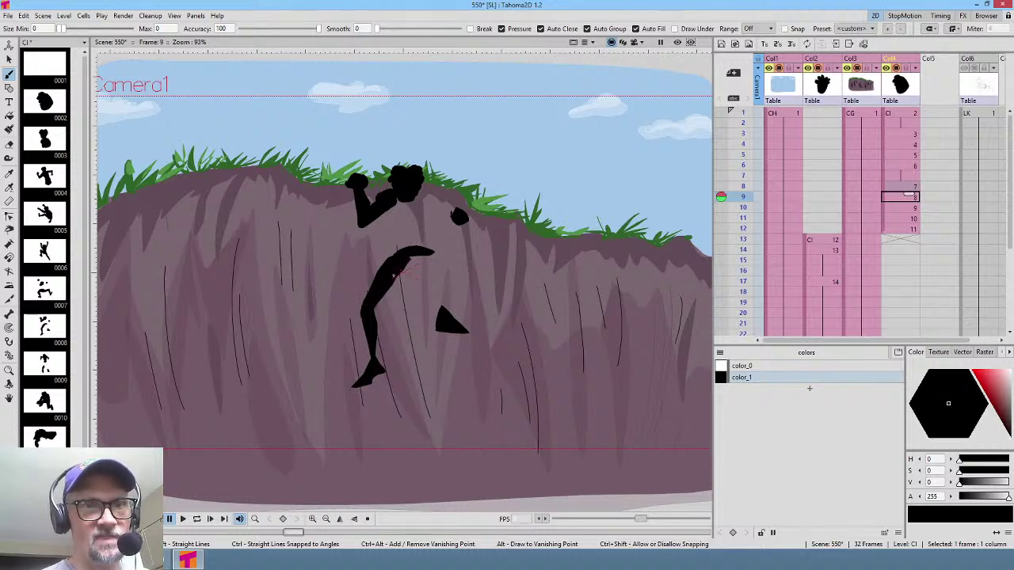
mouse_move(404, 252)
mouse_down()
mouse_move(412, 269)
mouse_move(428, 244)
mouse_up()
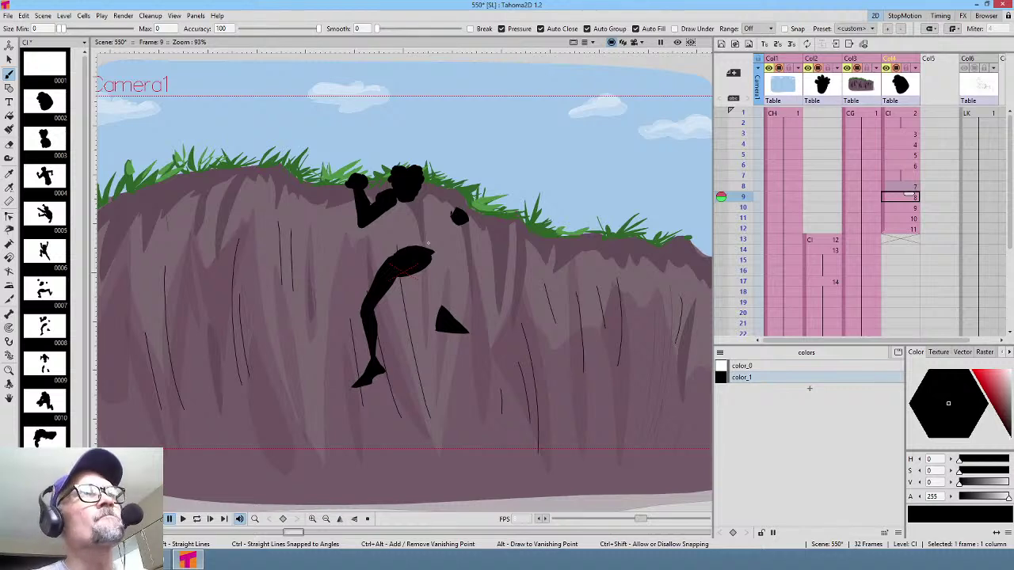
Step: Paint the second leg in frame 9 from the hips over a raised, bent knee to the wedge-shaped foot, redoing the knee stroke
key(comma)
key(comma)
key(period)
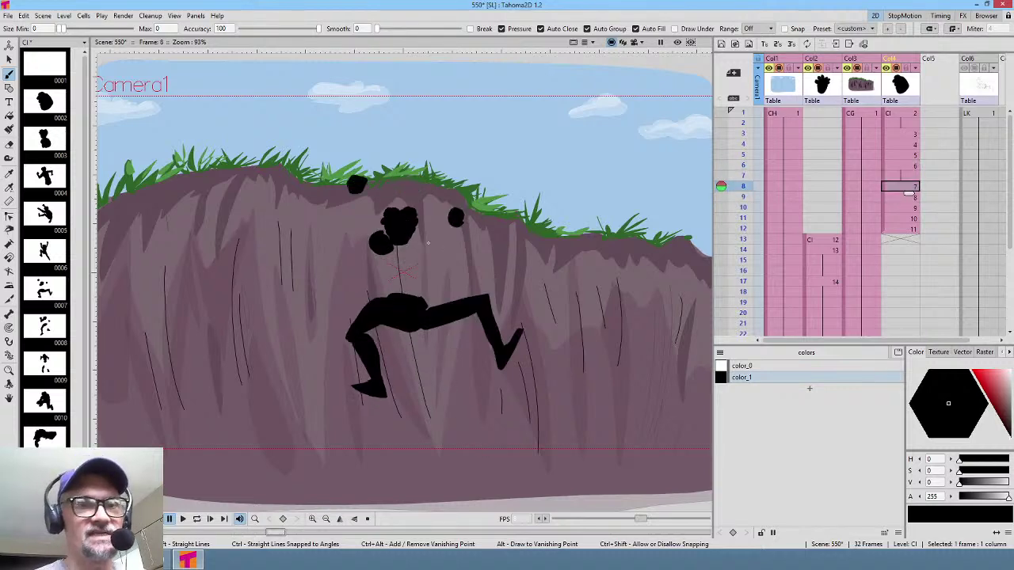
key(period)
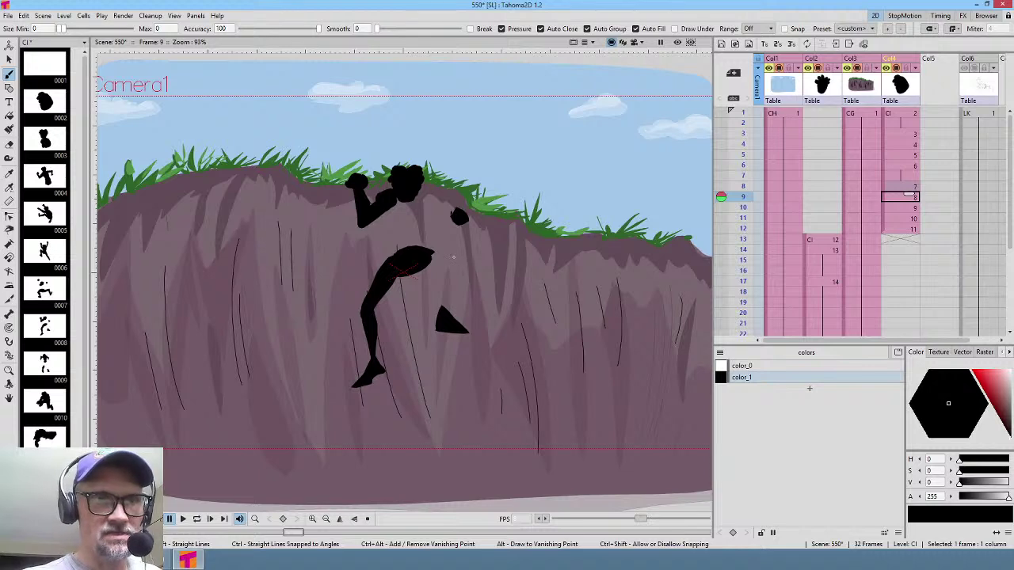
mouse_move(428, 253)
mouse_down()
mouse_move(466, 268)
mouse_move(412, 270)
mouse_move(472, 263)
mouse_move(441, 286)
mouse_move(441, 323)
mouse_move(467, 263)
mouse_up()
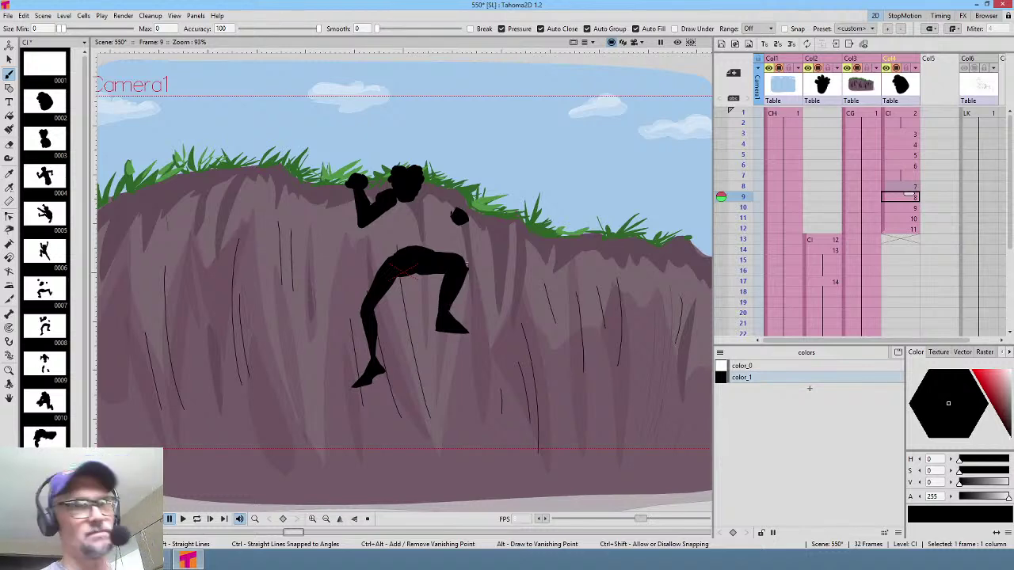
key(ctrl+z)
mouse_move(442, 272)
mouse_down()
mouse_move(437, 323)
mouse_move(467, 265)
mouse_up()
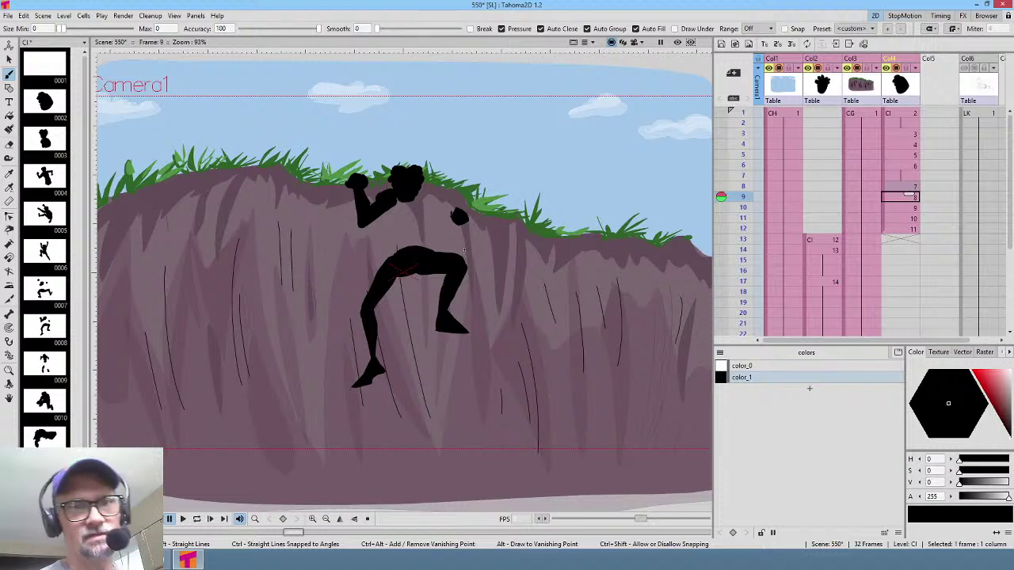
Step: Paint the second leg's knee above the narrow foot in frame 10 and join it to the hips with a black thigh
key(period)
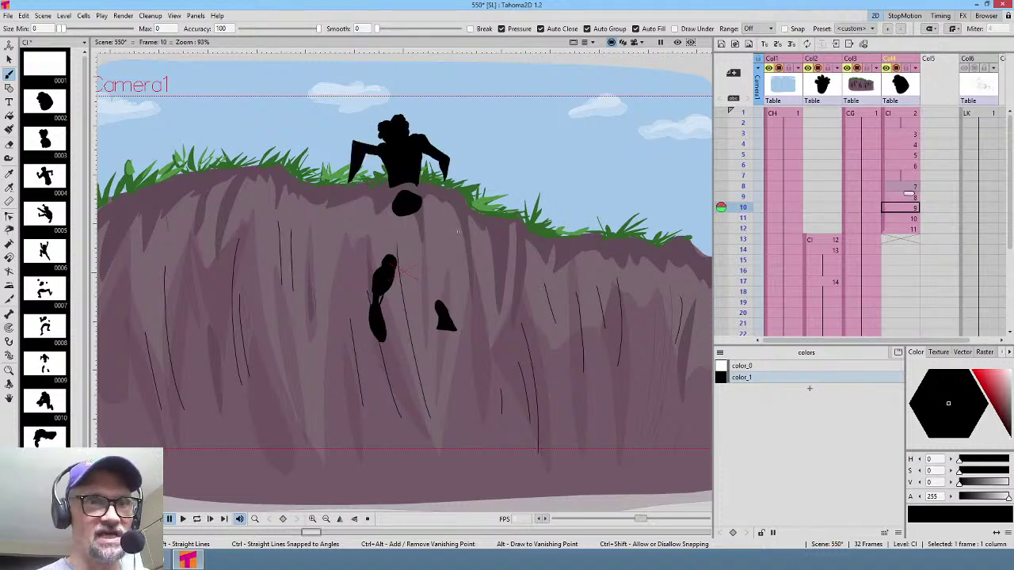
mouse_move(435, 257)
mouse_down()
mouse_move(428, 276)
mouse_move(436, 261)
mouse_up()
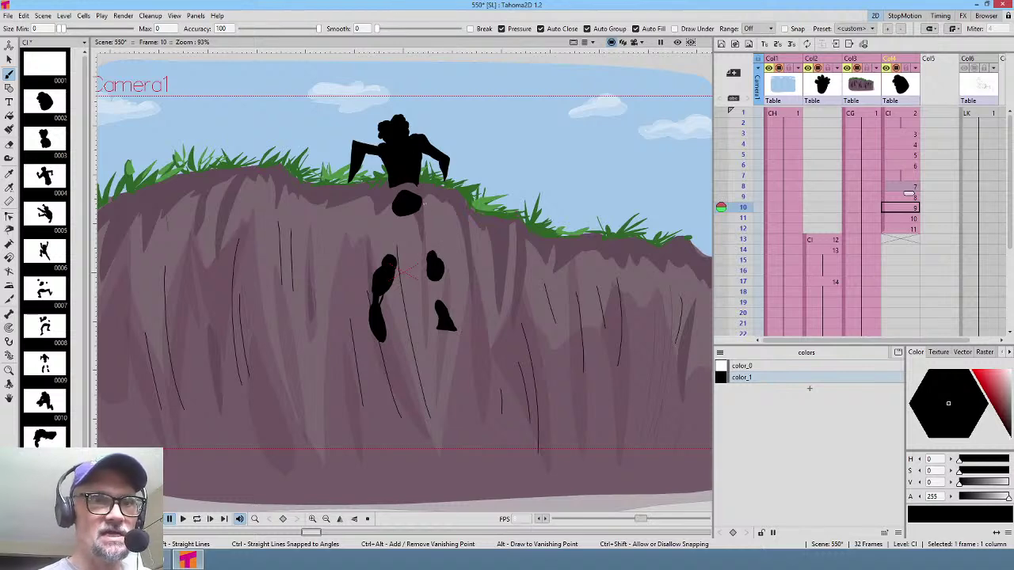
mouse_move(425, 205)
mouse_down()
mouse_move(430, 256)
mouse_move(435, 200)
mouse_up()
key(period)
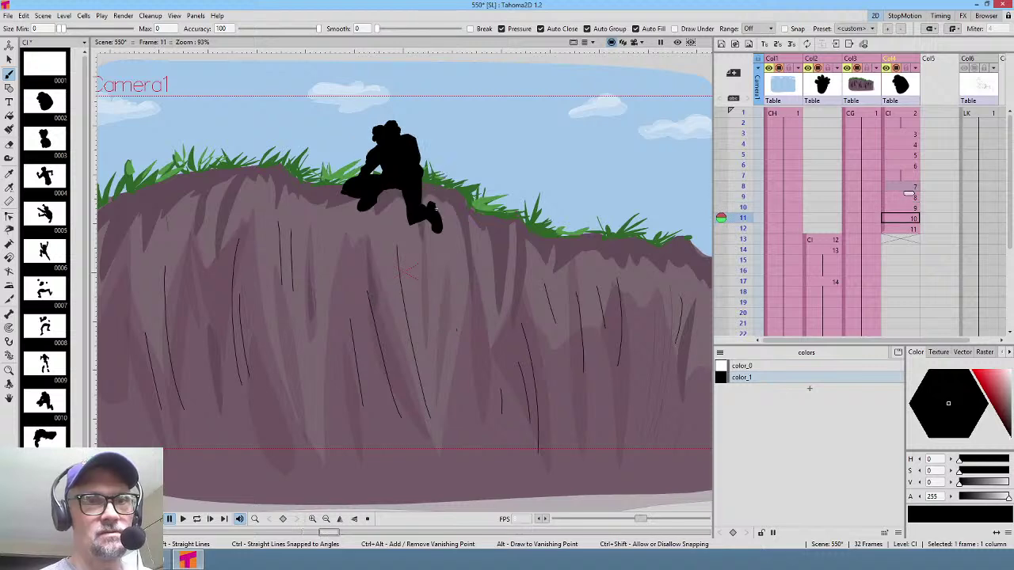
key(comma)
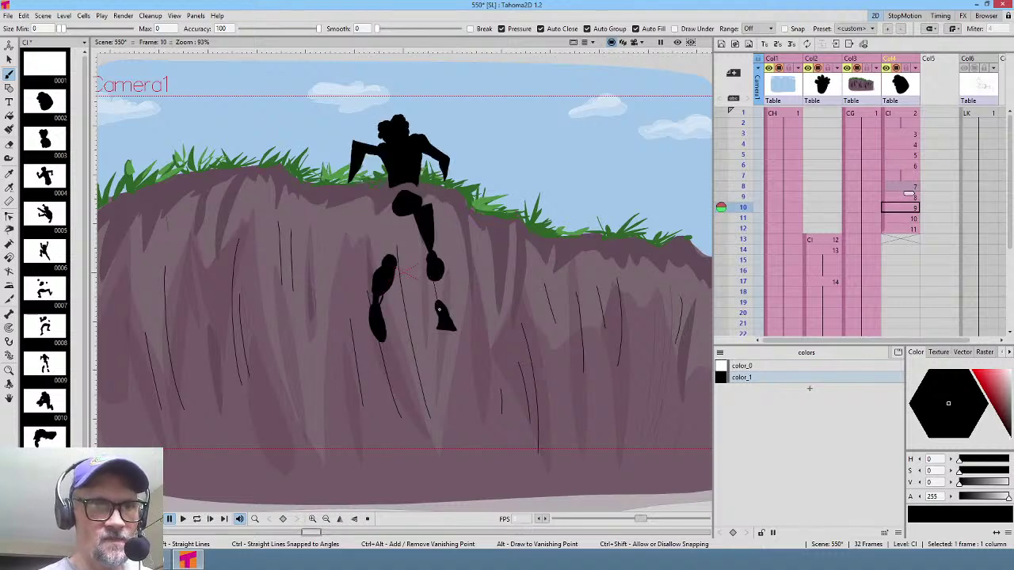
Step: Paint the second leg's shin down to the narrow foot in frame 10, and the other leg's thigh from hip to knee
mouse_move(439, 308)
mouse_down()
mouse_move(442, 271)
mouse_move(449, 307)
mouse_up()
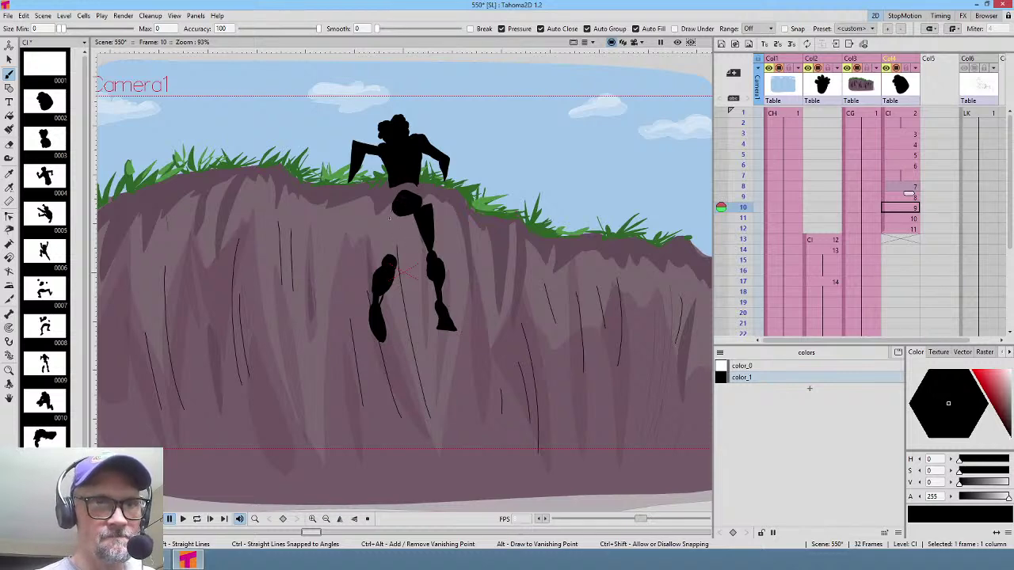
mouse_move(394, 209)
mouse_down()
mouse_move(387, 255)
mouse_move(406, 230)
mouse_move(399, 215)
mouse_up()
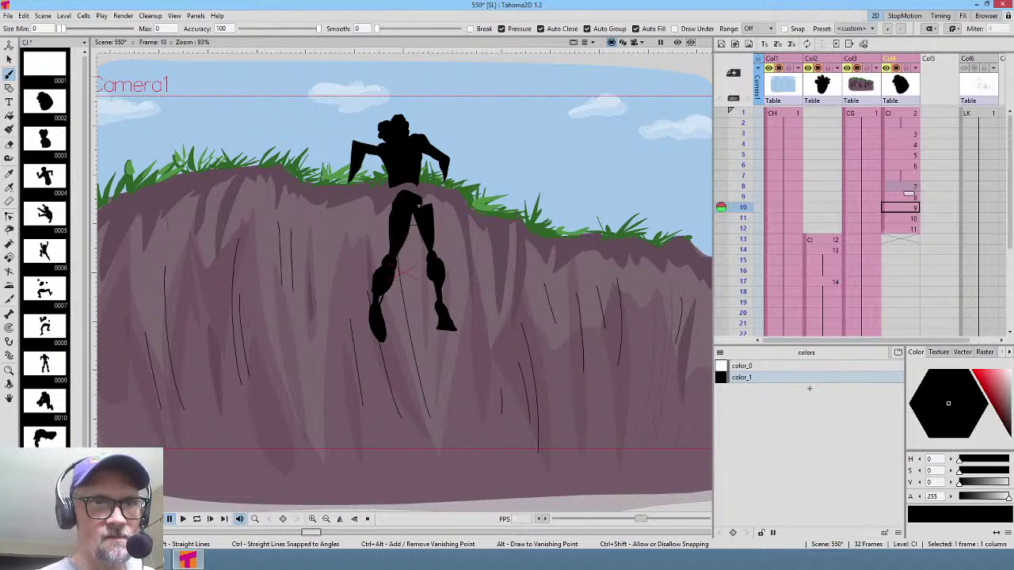
key(.)
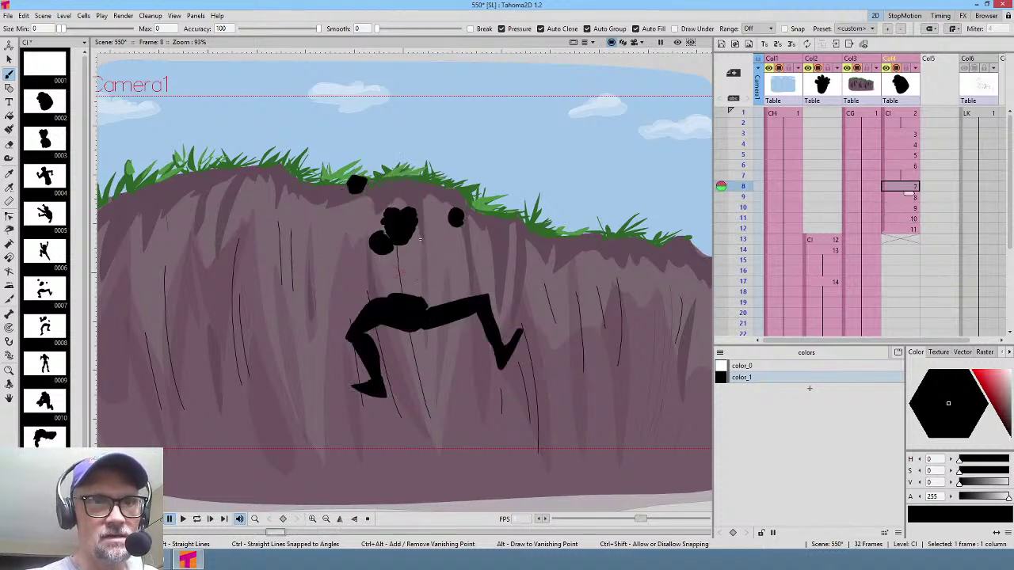
Step: Paint the second shoulder and the elbow blobs in frame 8, and the second arm from shoulder to bent elbow and hand in frame 9
key(.)
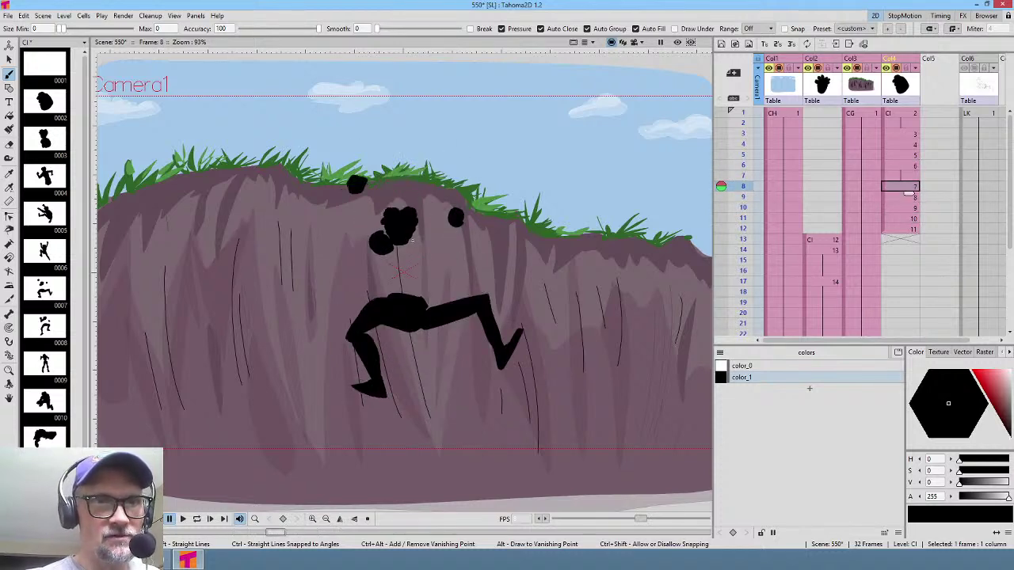
drag(412, 237, 456, 251)
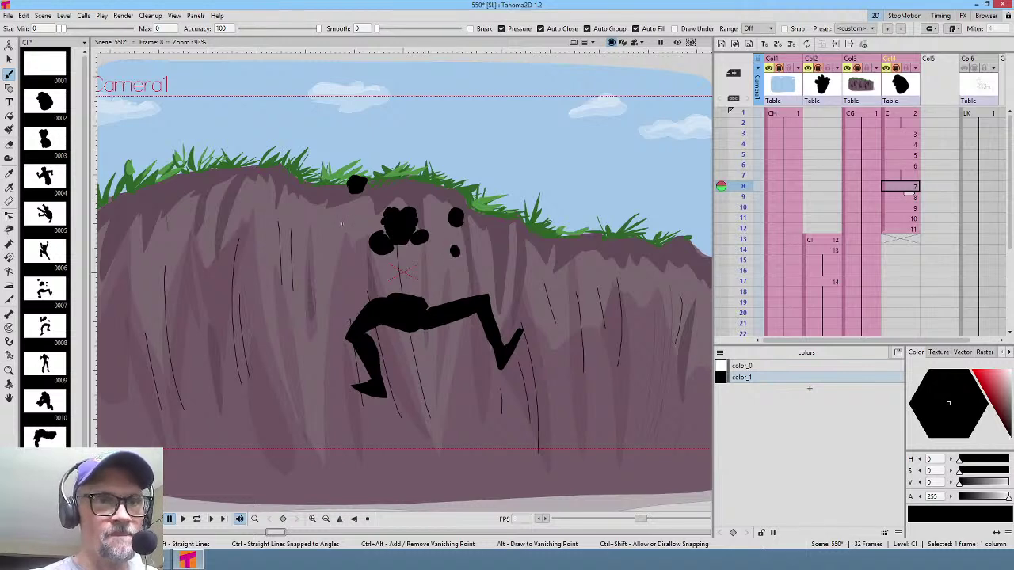
key(.)
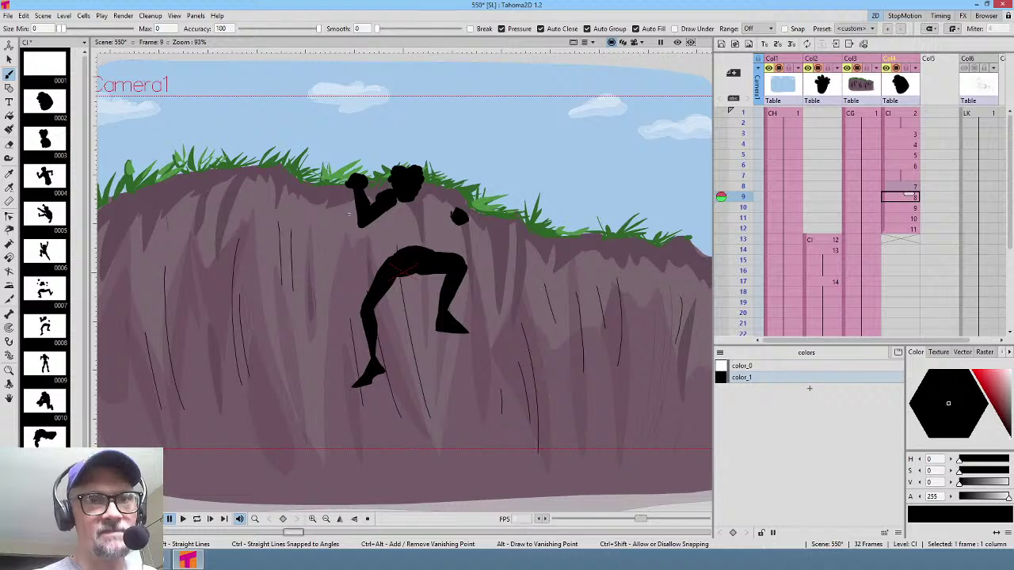
mouse_move(424, 191)
mouse_down()
mouse_move(418, 205)
mouse_move(440, 208)
mouse_move(440, 247)
mouse_move(459, 228)
mouse_move(434, 202)
mouse_up()
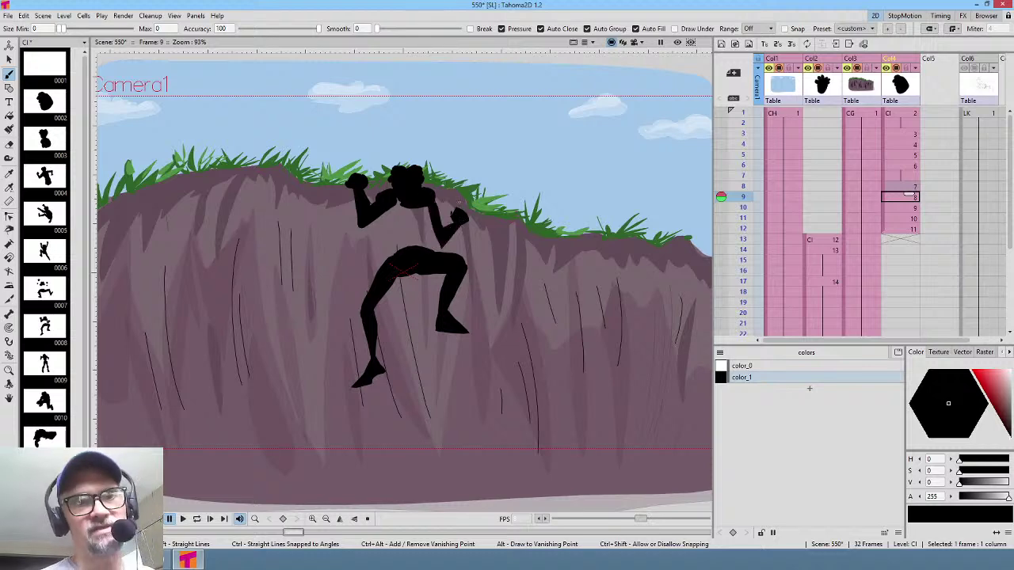
Step: Paint both arms in frame 8 from the shoulders over the bent elbows to the raised hands, and fill the torso down to the hips
key(period)
key(comma)
key(comma)
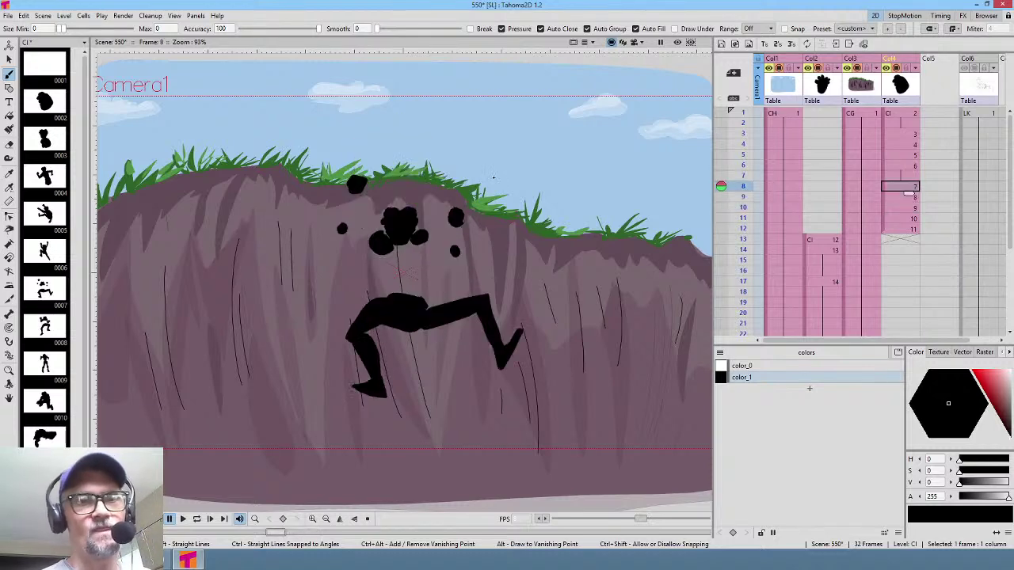
key(comma)
key(comma)
key(period)
key(period)
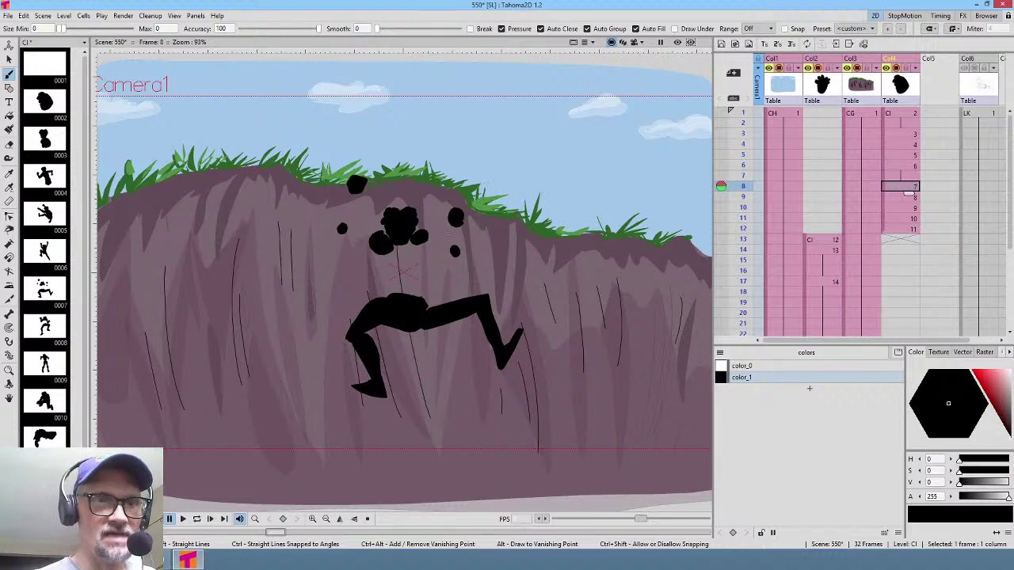
drag(431, 236, 457, 251)
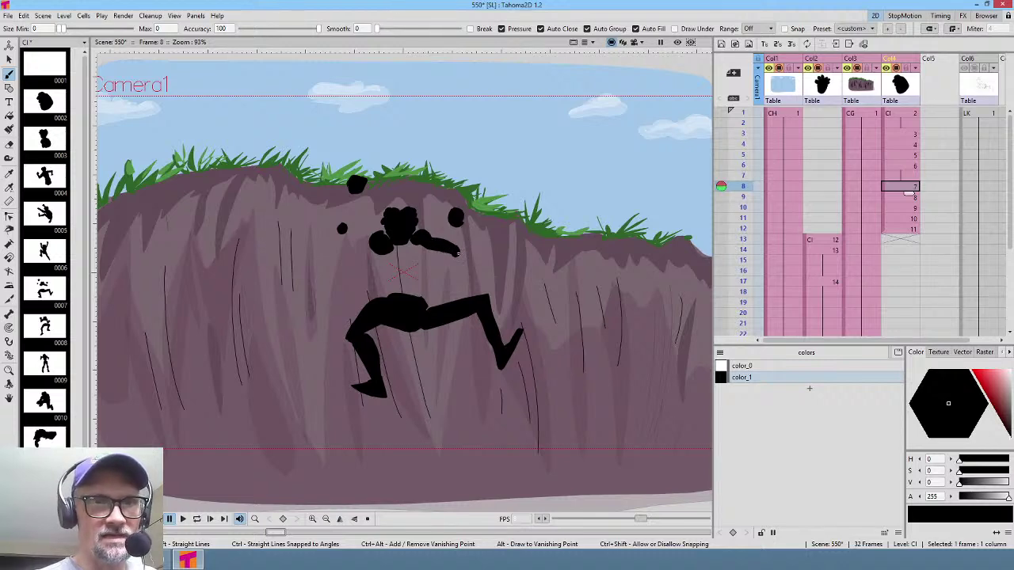
drag(456, 253, 460, 214)
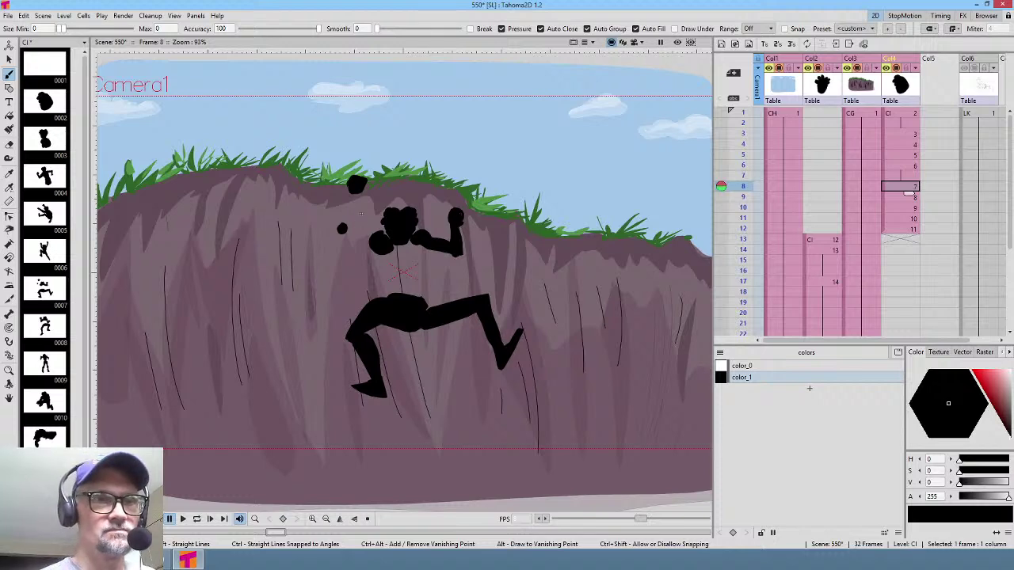
mouse_move(348, 191)
mouse_down()
mouse_move(338, 232)
mouse_move(351, 233)
mouse_move(358, 183)
mouse_up()
mouse_move(380, 236)
mouse_down()
mouse_move(338, 231)
mouse_move(384, 248)
mouse_up()
Step: Paint the torso in frame 9 in solid black from the shoulders down to the hips, using the neighbouring climb frames as reference
key(period)
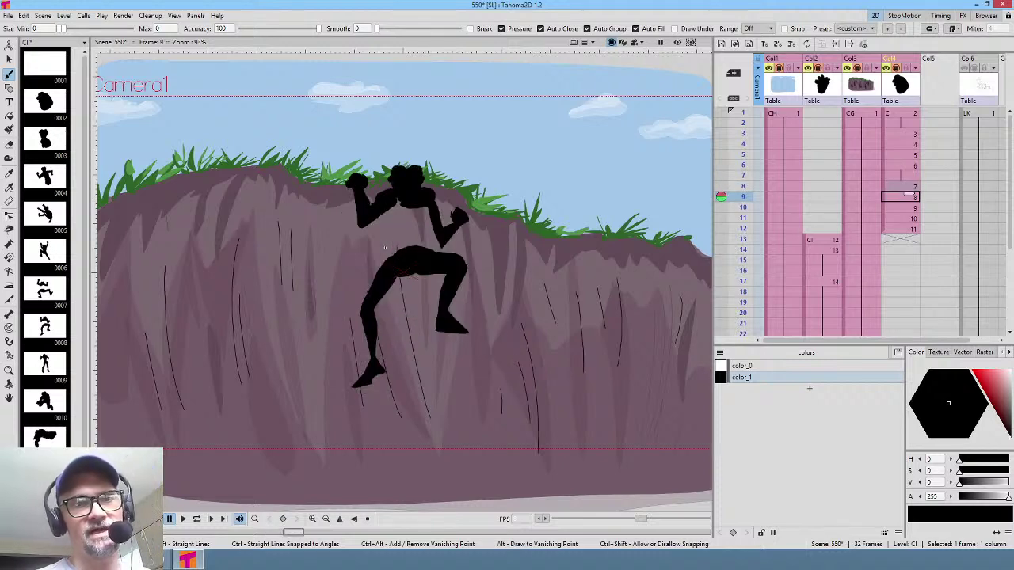
key(comma)
key(period)
key(comma)
key(period)
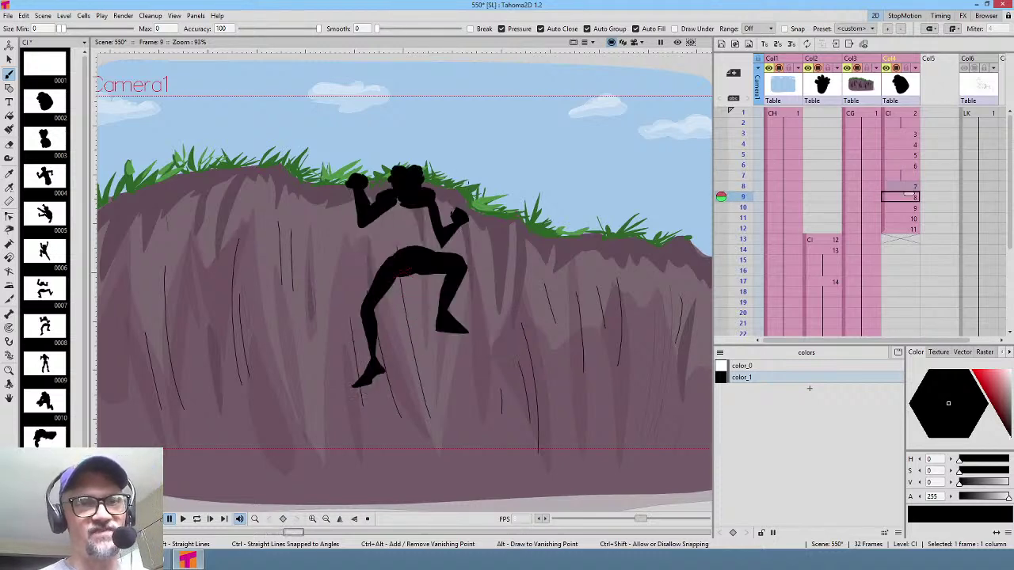
mouse_move(385, 205)
mouse_down()
mouse_move(398, 265)
mouse_move(419, 260)
mouse_move(434, 195)
mouse_up()
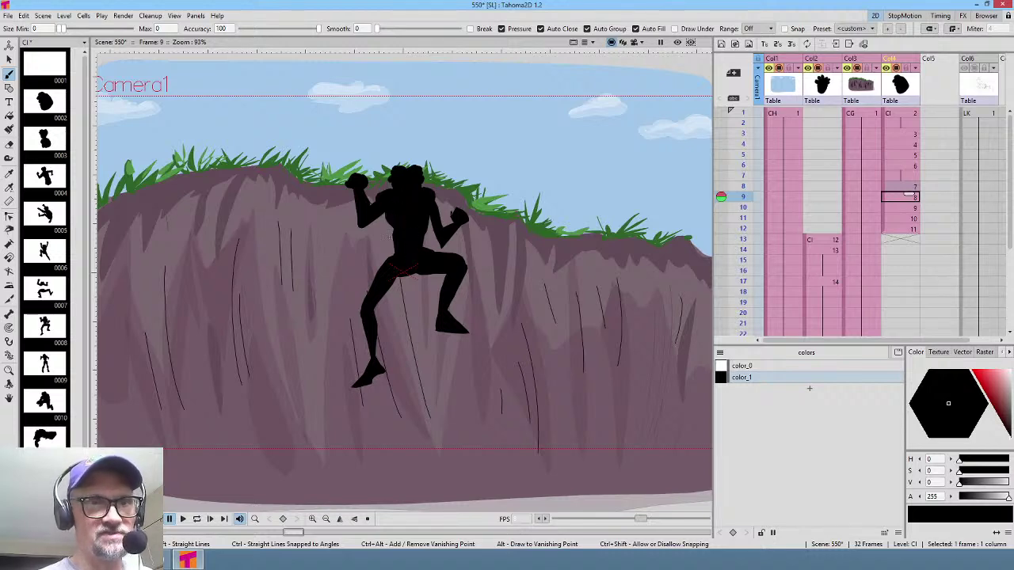
mouse_move(390, 237)
mouse_down()
mouse_move(393, 257)
mouse_move(429, 251)
mouse_move(426, 241)
mouse_up()
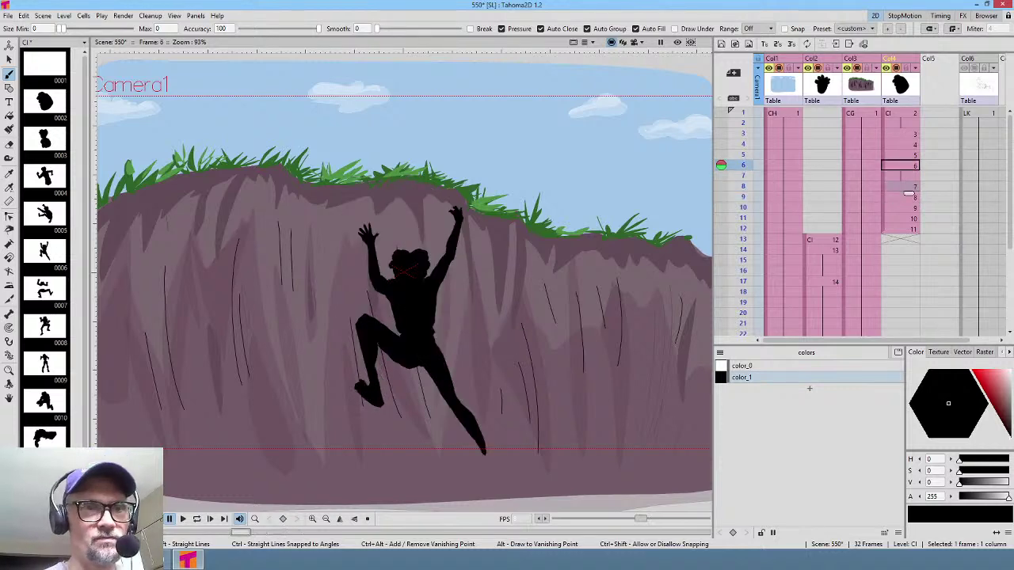
mouse_move(432, 247)
mouse_down()
mouse_move(425, 301)
mouse_move(390, 297)
mouse_move(381, 253)
mouse_move(428, 233)
mouse_up()
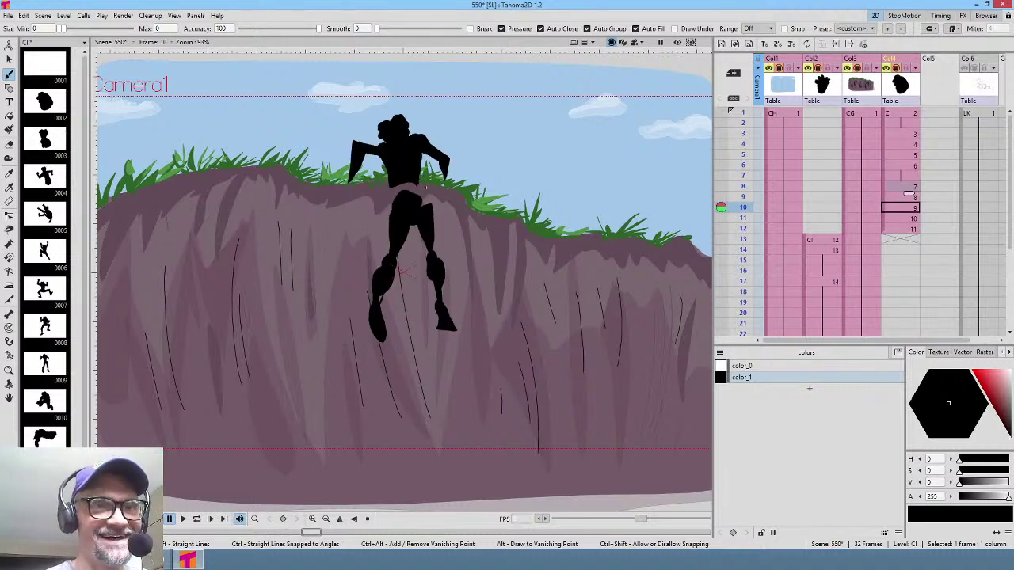
Step: Close the waist gap between torso and hips in frame 10, smooth the bent knee's outline, and save the scene
mouse_move(424, 187)
mouse_down()
mouse_move(393, 204)
mouse_move(396, 173)
mouse_move(435, 161)
mouse_move(417, 173)
mouse_move(420, 148)
mouse_move(423, 179)
mouse_up()
mouse_move(427, 245)
mouse_down()
mouse_move(435, 238)
mouse_move(441, 255)
mouse_up()
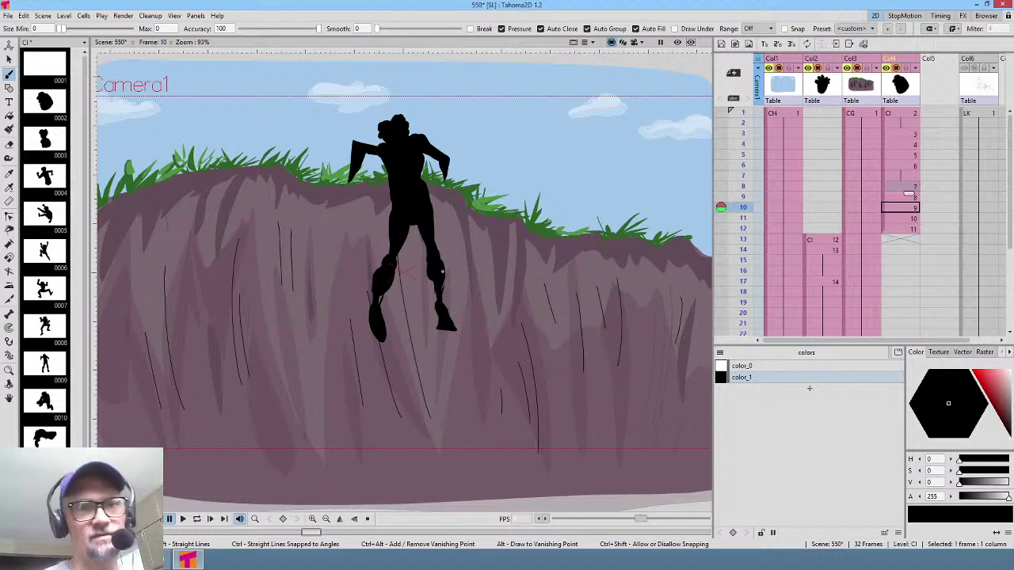
key(Down)
key(Down)
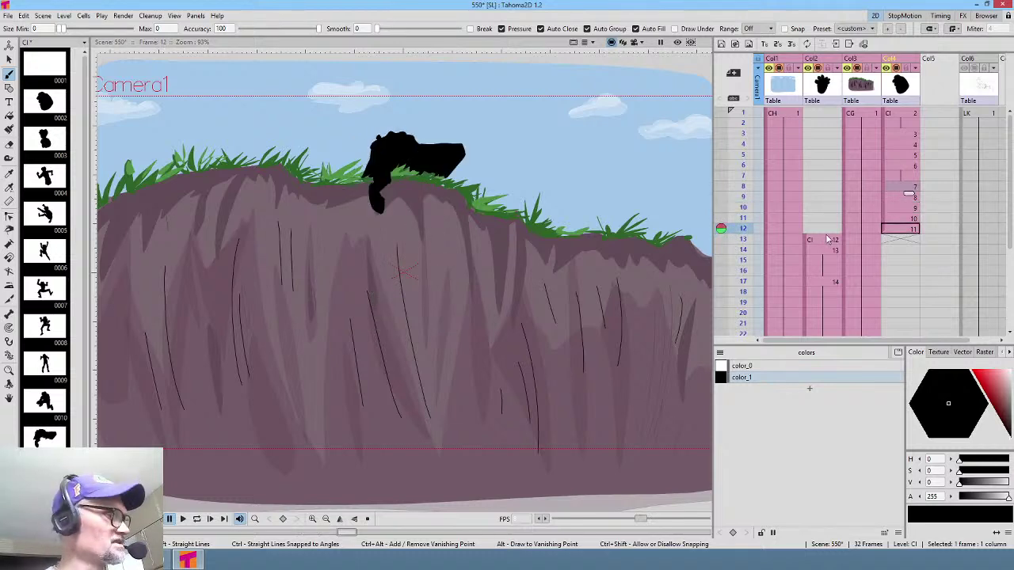
key(ctrl+s)
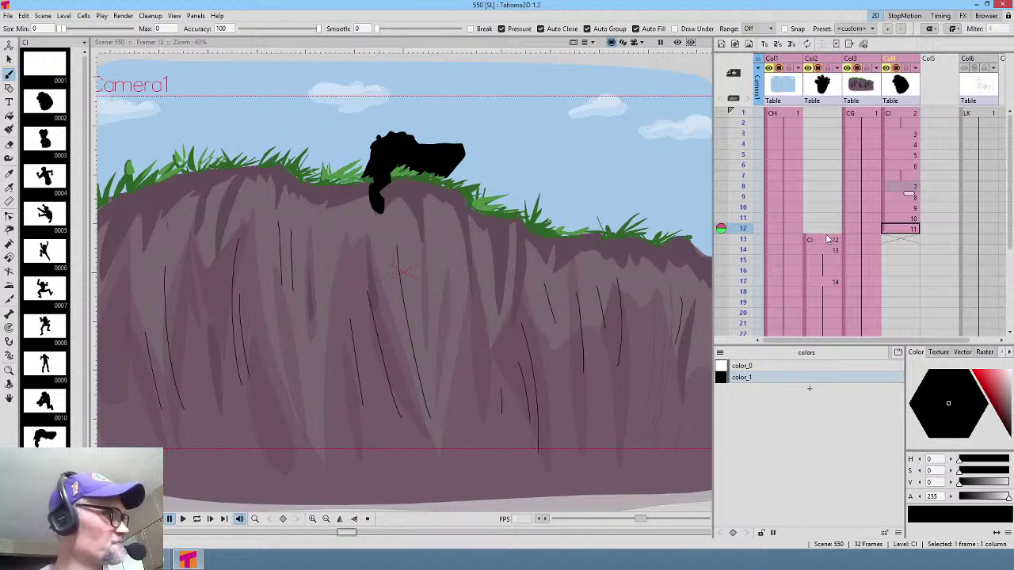
Step: Paint a short black neck below the head in Col2 at frames 13 and 14, comparing it with the following frames
click(827, 239)
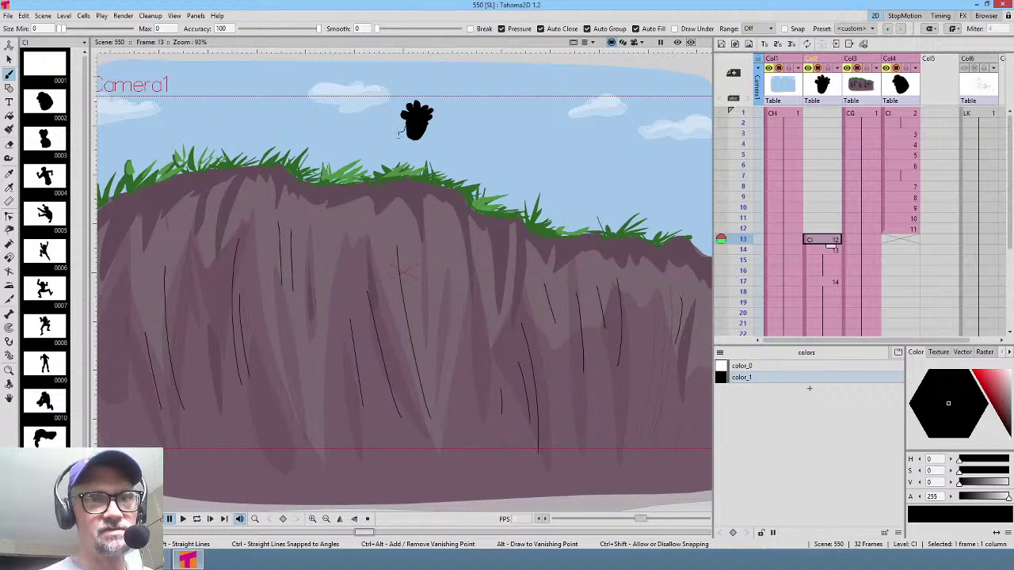
mouse_move(399, 133)
mouse_down()
mouse_move(400, 143)
mouse_move(410, 130)
mouse_up()
key(Down)
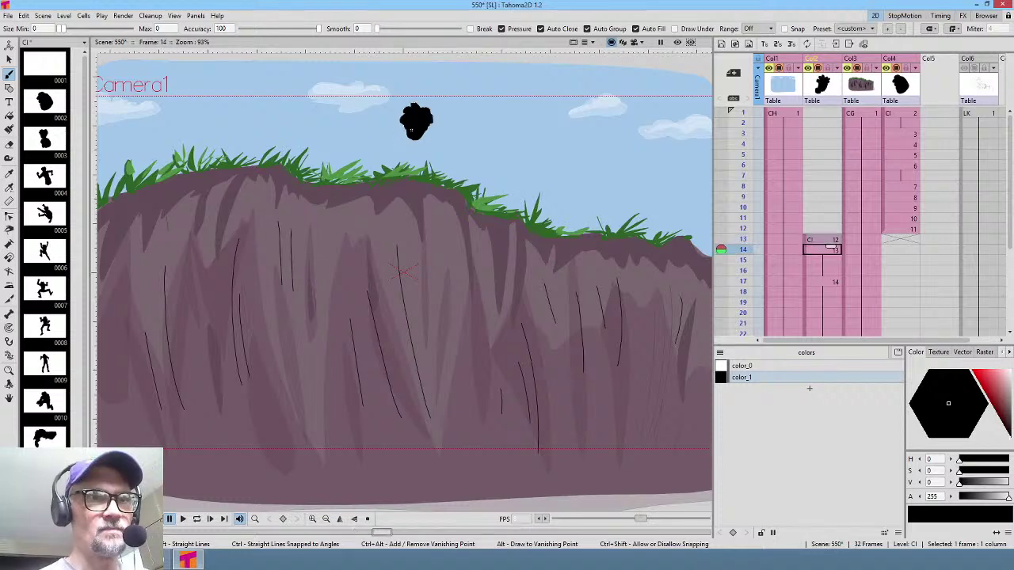
key(Up)
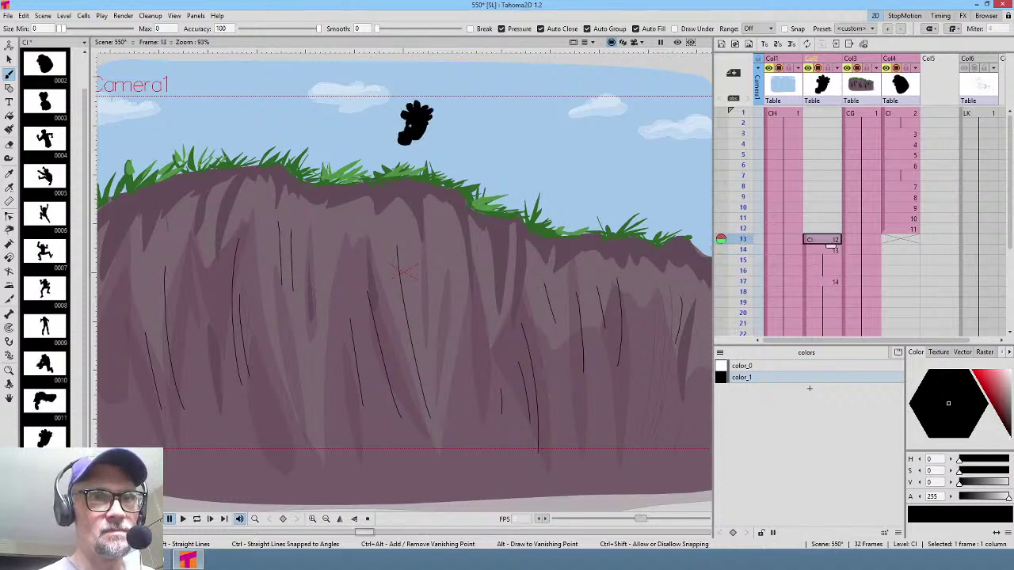
key(Down)
mouse_move(404, 132)
mouse_down()
mouse_move(399, 142)
mouse_move(417, 149)
mouse_move(385, 131)
mouse_move(389, 143)
mouse_move(418, 143)
mouse_move(407, 143)
mouse_up()
key(Down)
key(Down)
key(Down)
key(Up)
key(Up)
key(Up)
key(Up)
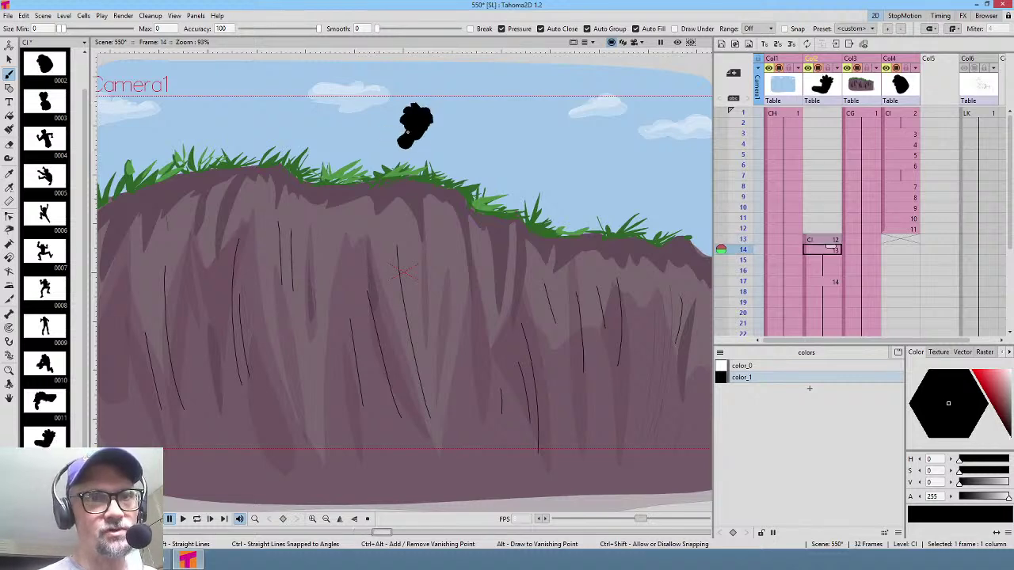
Step: Paint a black shoulder extending sideways from the neck in frames 13 and 14, with onion skin as a guide
key(Down)
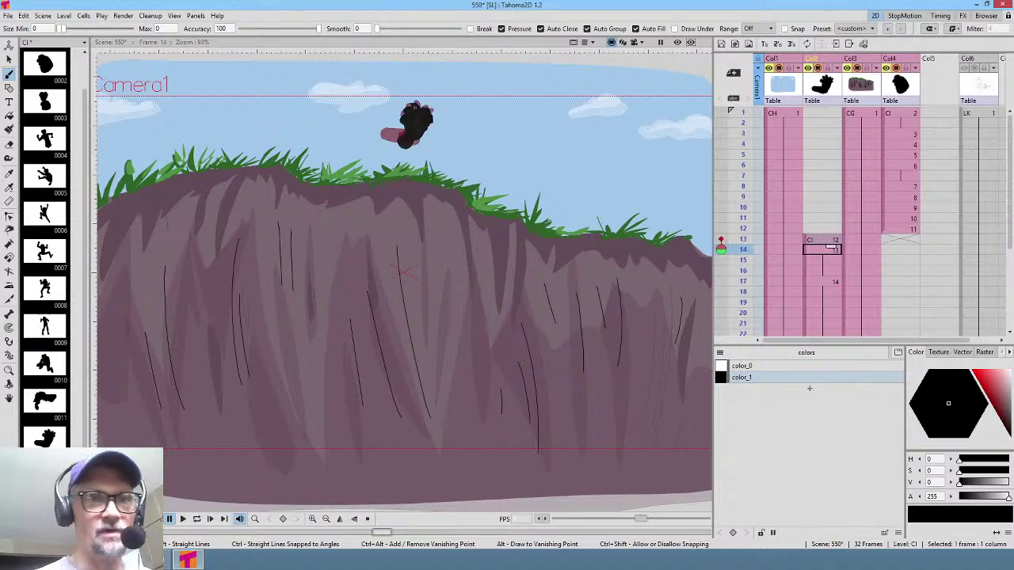
mouse_move(381, 137)
mouse_down()
mouse_move(412, 149)
mouse_move(422, 125)
mouse_up()
key(Up)
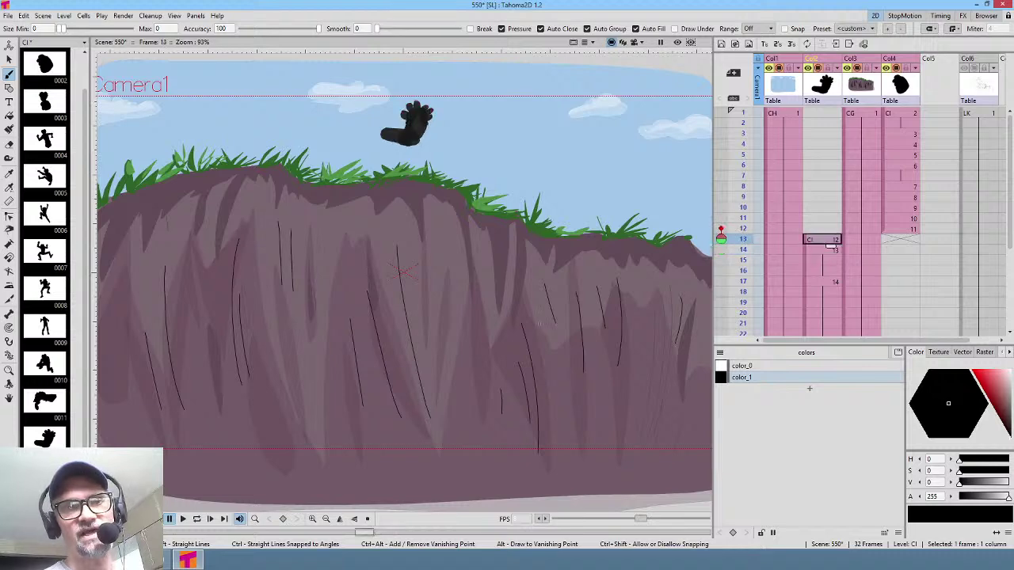
key(Down)
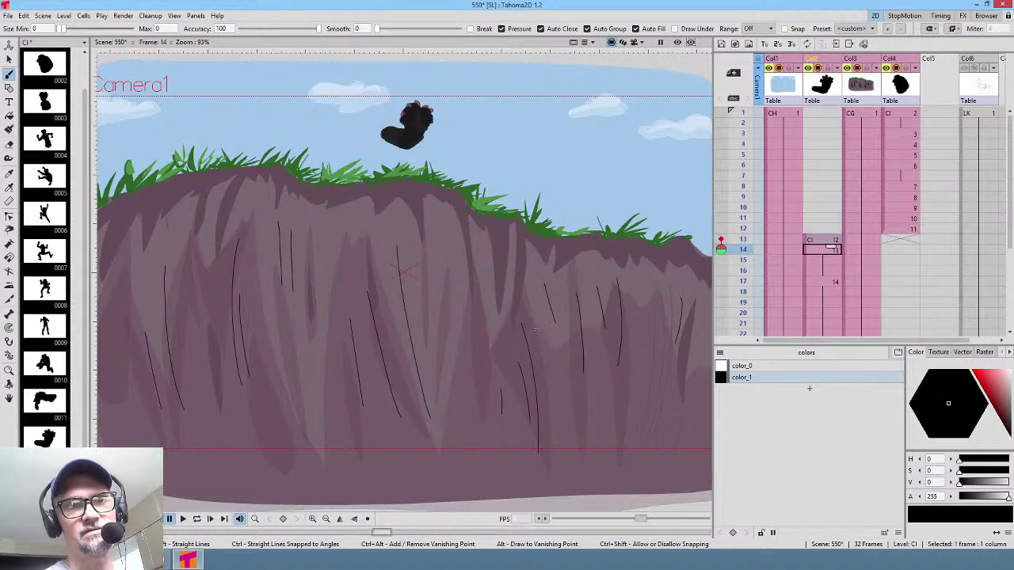
key(Up)
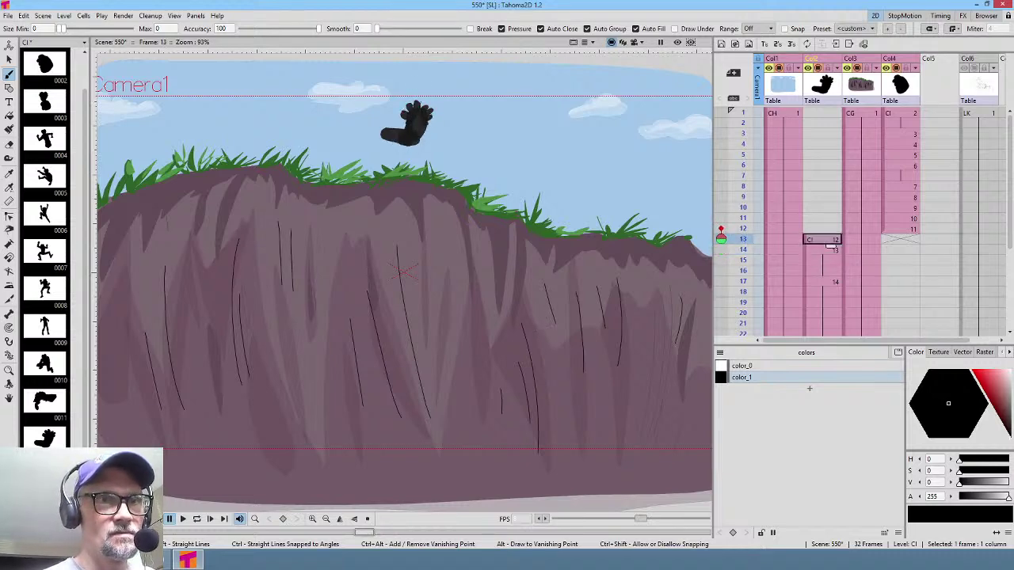
Step: Paint longer hair strands rising from the top of the head in frame 13
drag(426, 97, 426, 123)
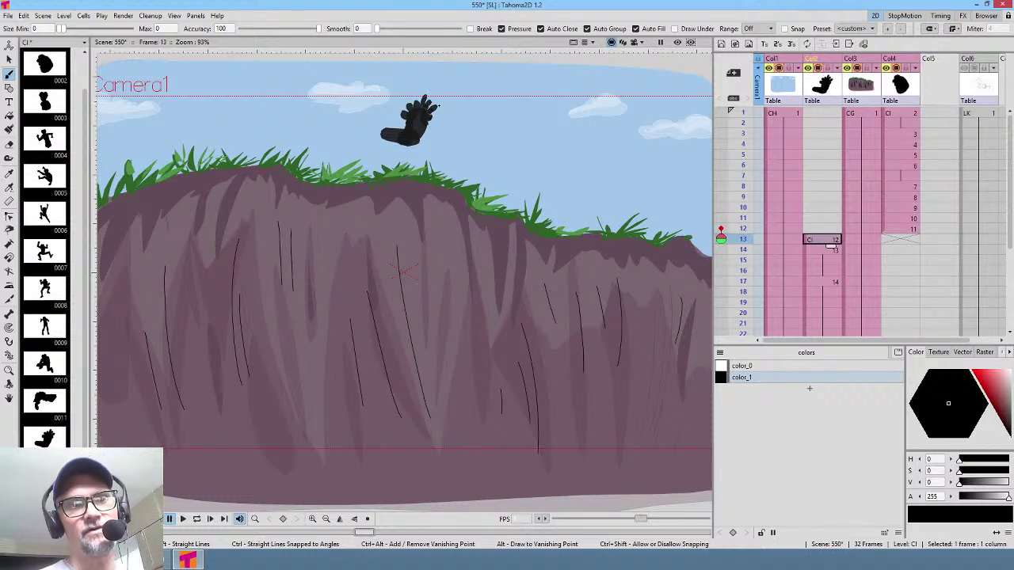
key(Down)
key(Up)
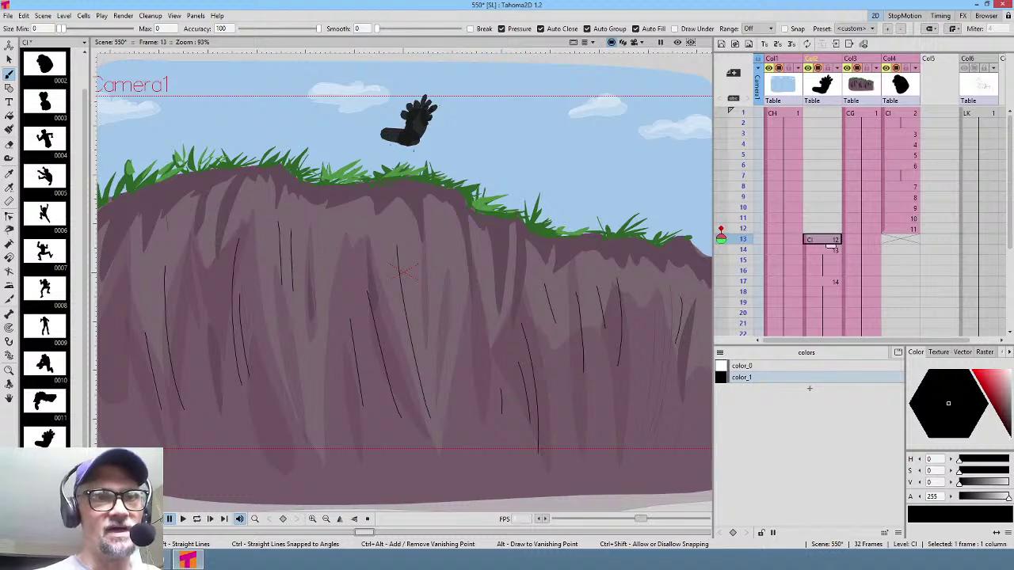
Step: Paint the torso and arms below the head in the Col2 drawings up to frame 17, and save the scene with onion skin off
mouse_move(422, 141)
mouse_down()
mouse_move(382, 167)
mouse_move(390, 120)
mouse_move(407, 162)
mouse_move(395, 168)
mouse_move(382, 147)
mouse_up()
key(Down)
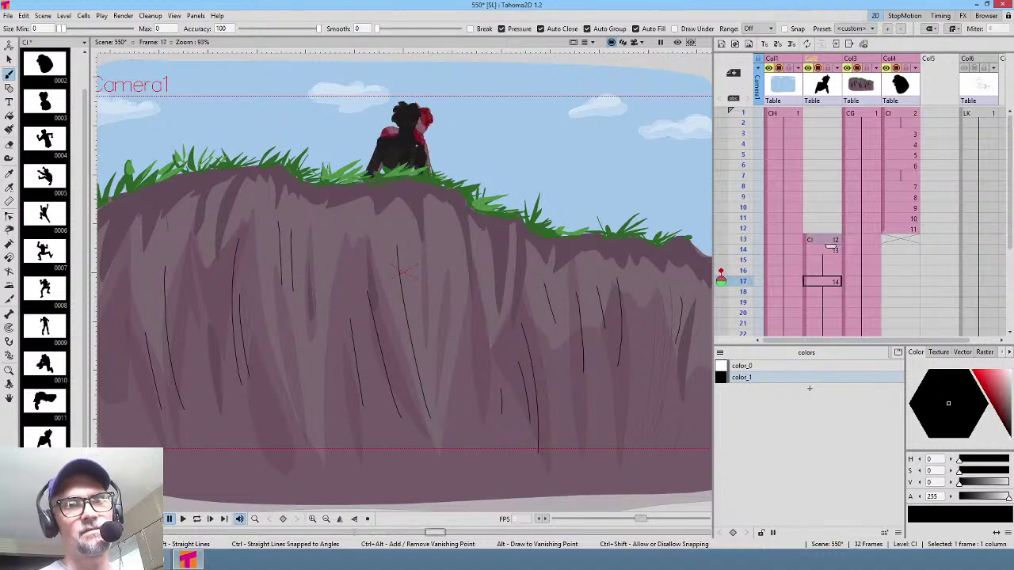
click(722, 277)
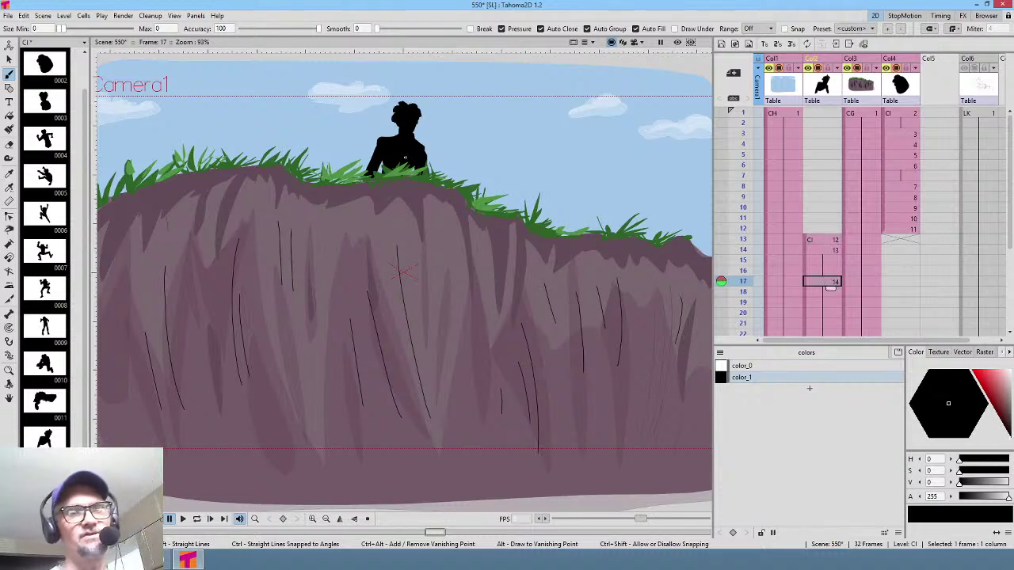
key(ctrl+s)
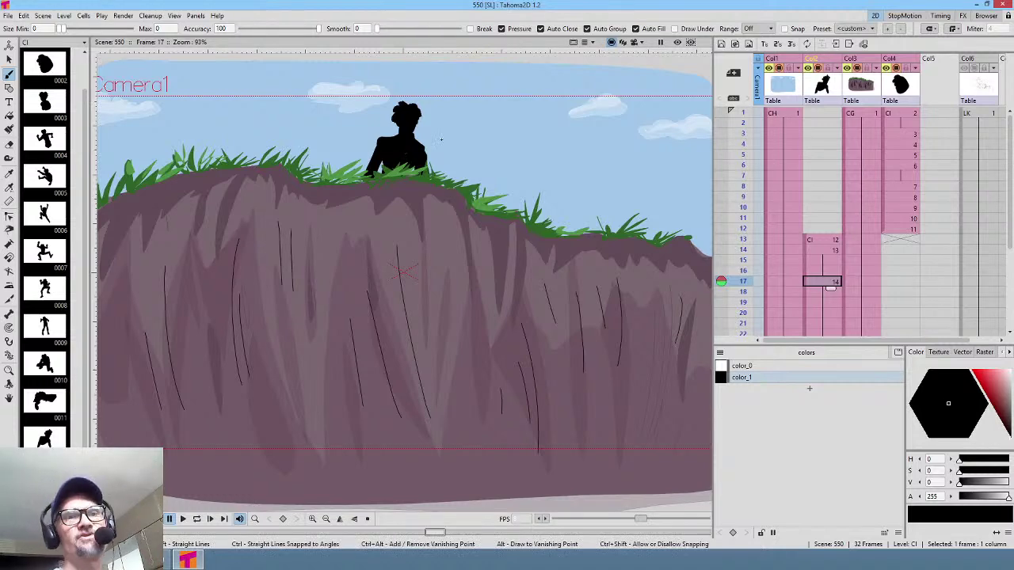
Step: Play the climb animation in a loop from frame 1 with the whole camera frame in view
scroll(449, 220, down, 3)
scroll(463, 203, up, 2)
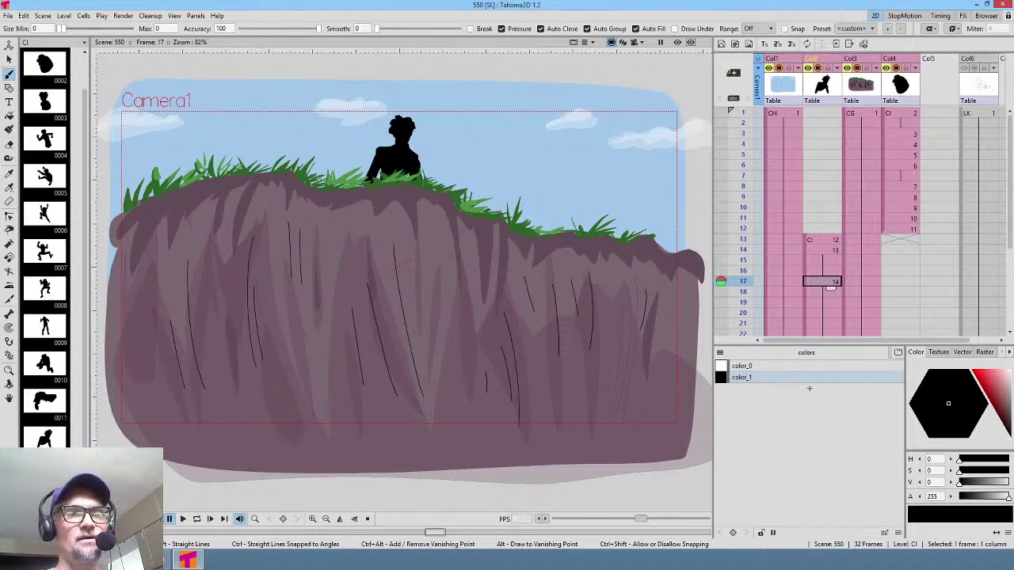
click(822, 113)
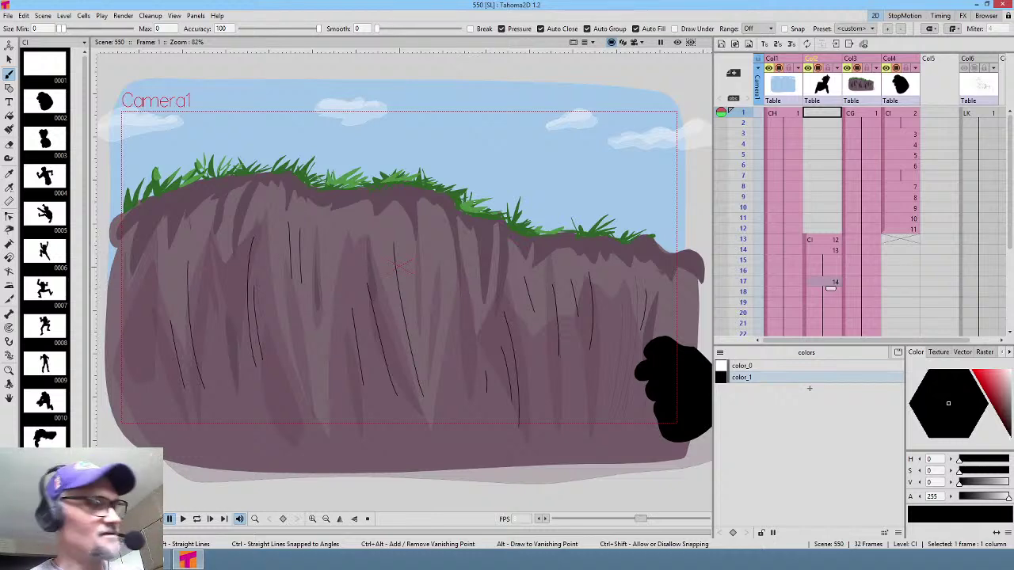
key(l)
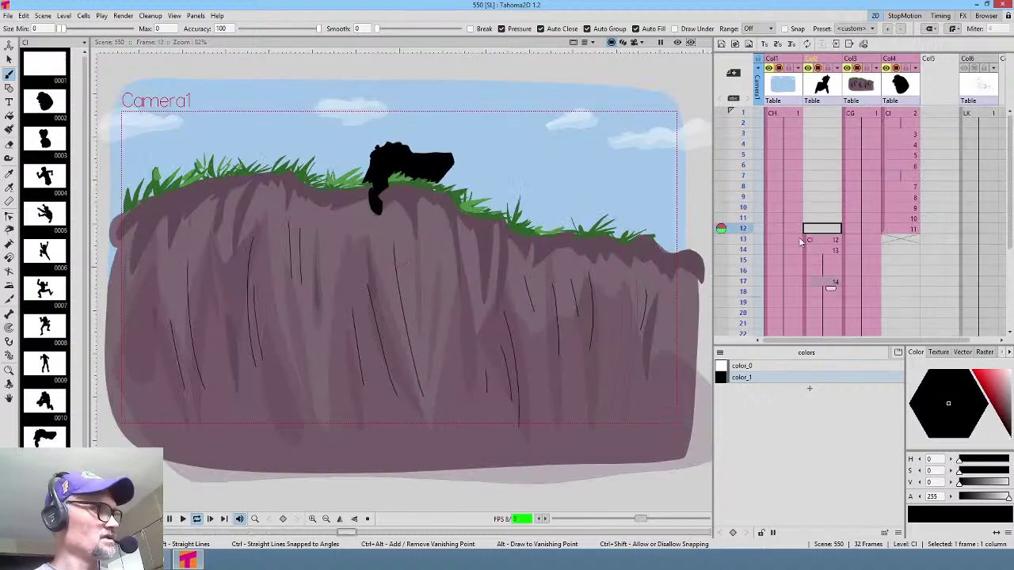
Step: Delay the Col2 drawings to start at frame 17 and extend the Col1 sky and Col3 cliff exposures to frame 34
click(788, 293)
mouse_move(793, 302)
mouse_down()
mouse_move(796, 337)
mouse_move(792, 311)
mouse_up()
click(871, 260)
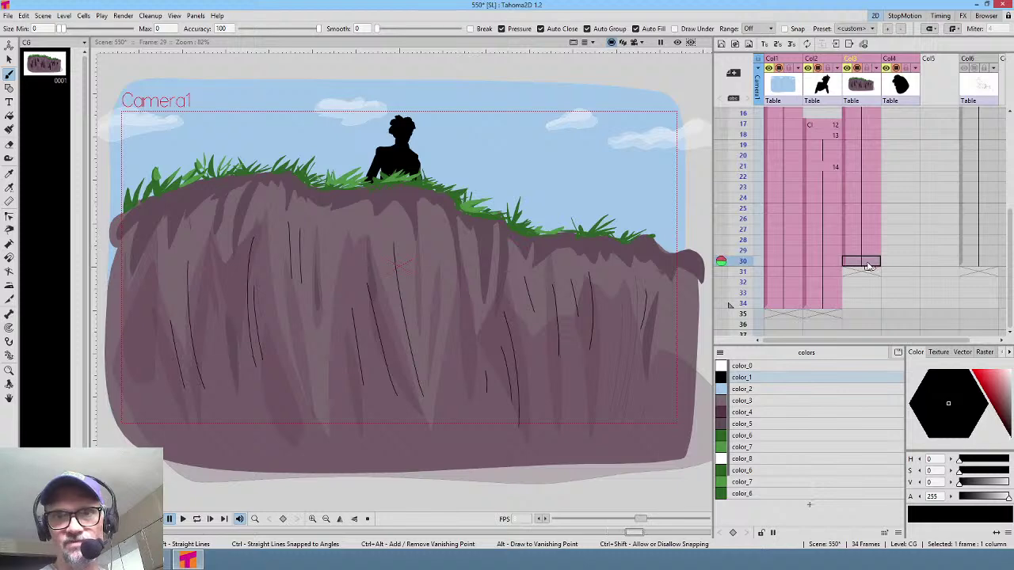
drag(869, 271, 869, 309)
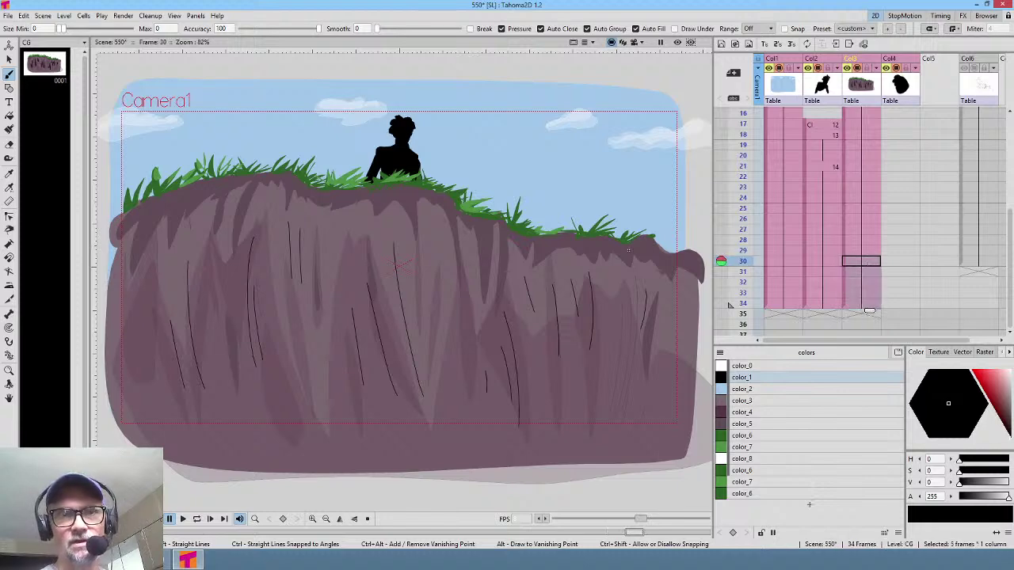
scroll(849, 181, up, 4)
scroll(849, 181, up, 1)
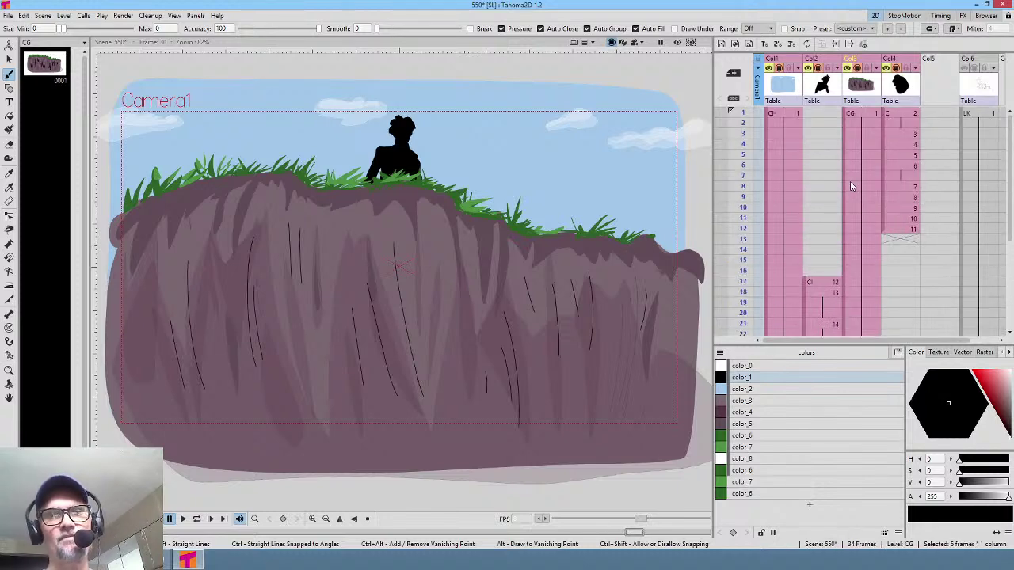
Step: Play the climb animation from frame 1 and scrub from frame 17 to review the timing of the clifftop poses
click(784, 113)
key(p)
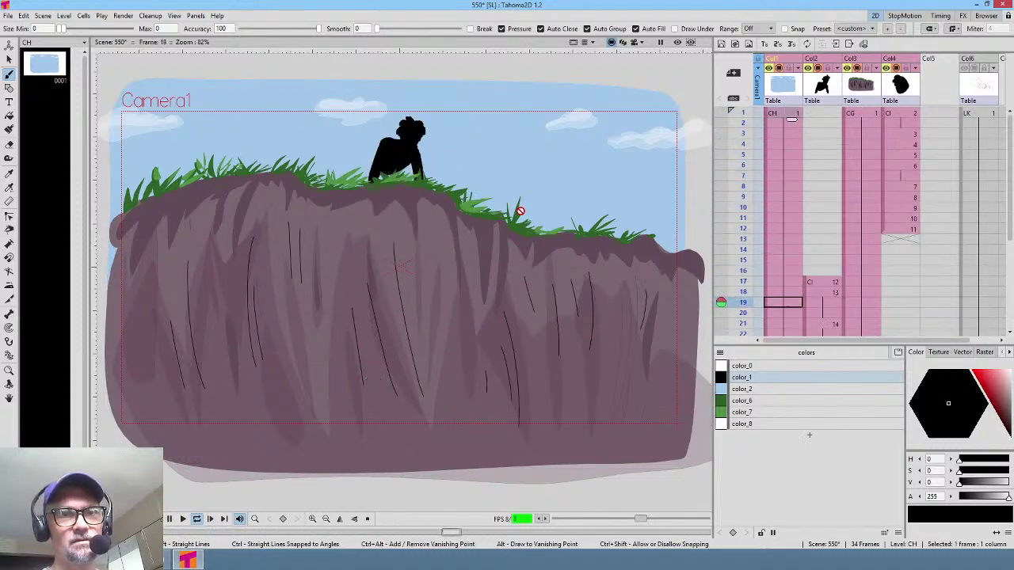
key(space)
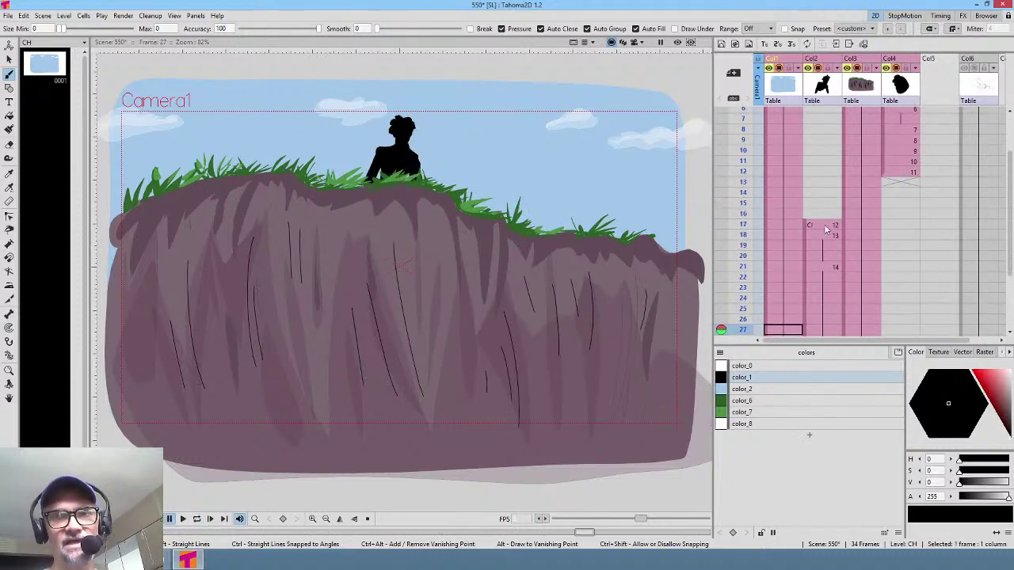
click(744, 225)
drag(745, 230, 746, 267)
Step: Extend the exposure of drawing 13 in Col2 through frame 34
click(824, 256)
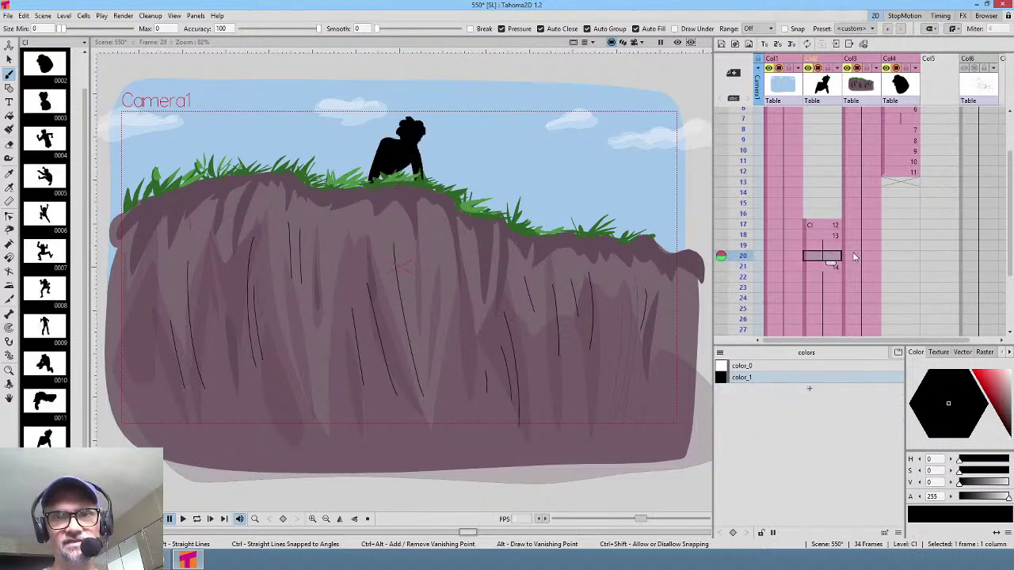
scroll(833, 159, down, 4)
drag(831, 138, 822, 290)
click(822, 290)
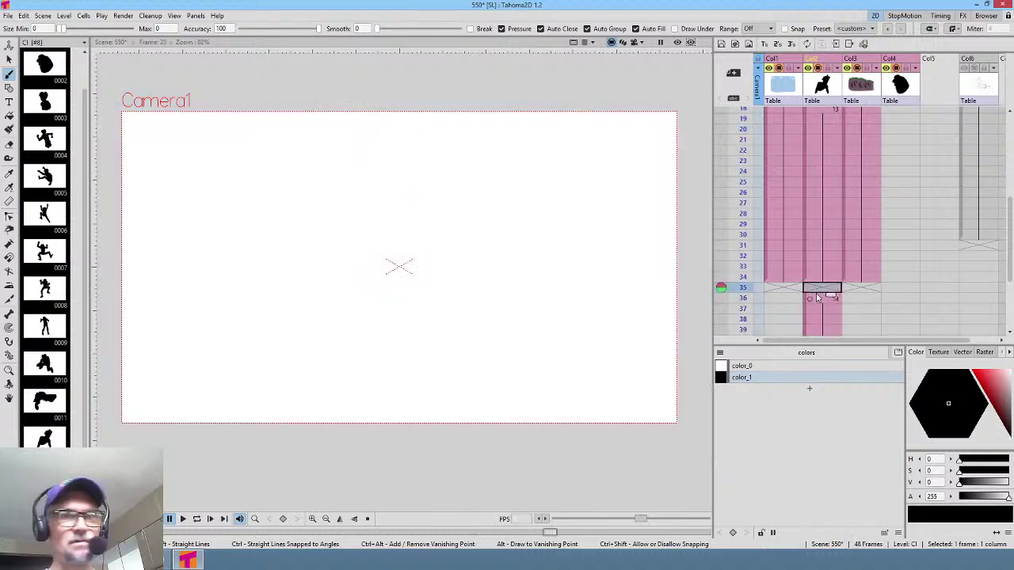
Step: Delete the Col2 drawing 14 cells after frame 35 and play the scene in a loop to check the timing
scroll(822, 290, down, 4)
shift+click(806, 297)
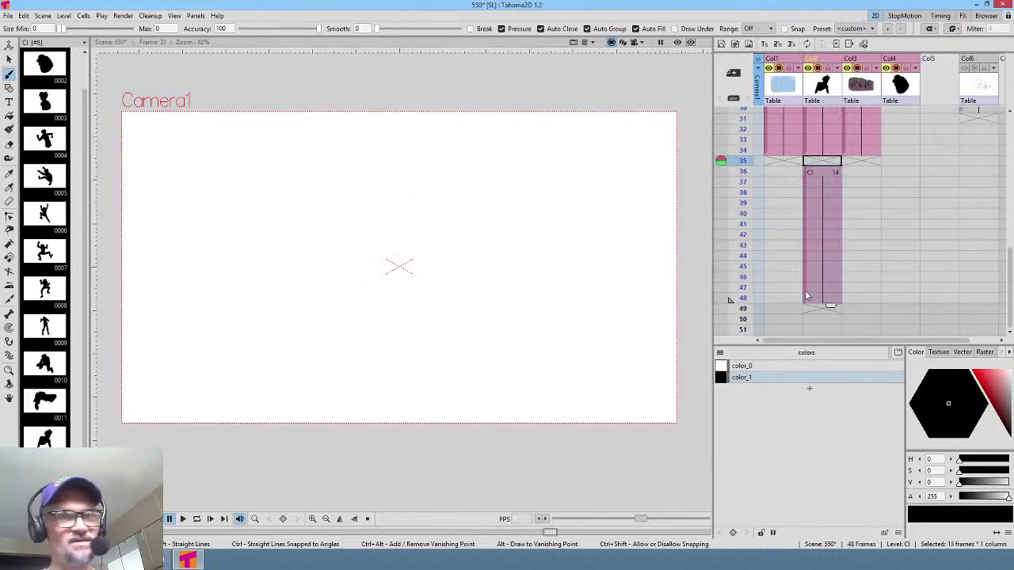
key(Delete)
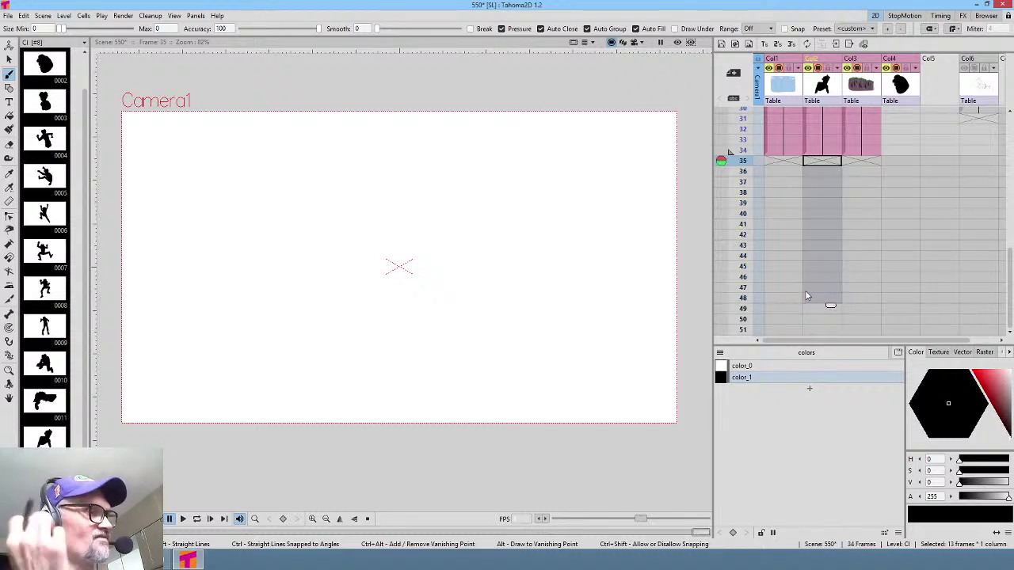
key(l)
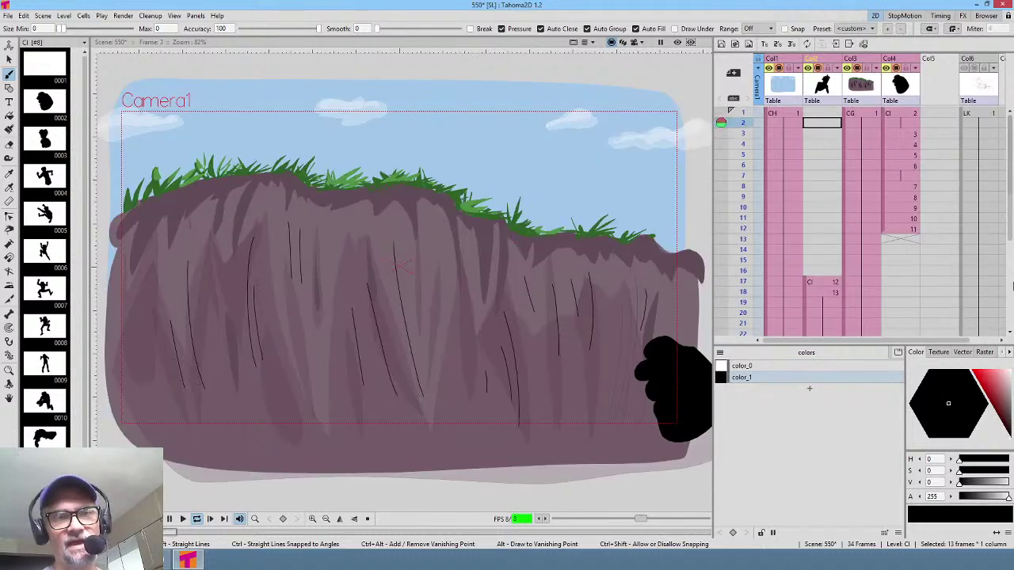
key(p)
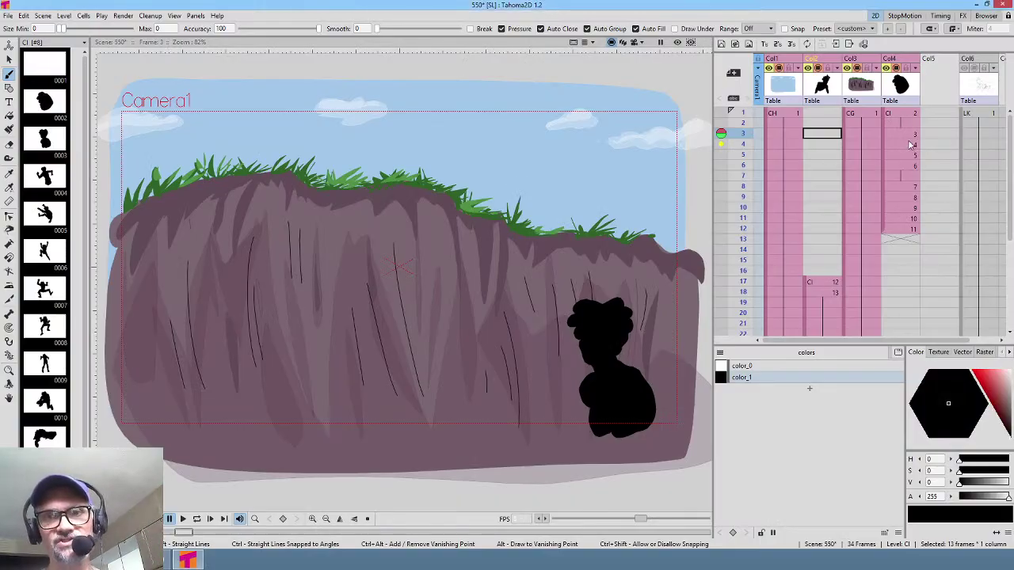
Step: Recolour the silhouette's color_1 style to a dark brown with H 0, S 18 and V 21
click(904, 115)
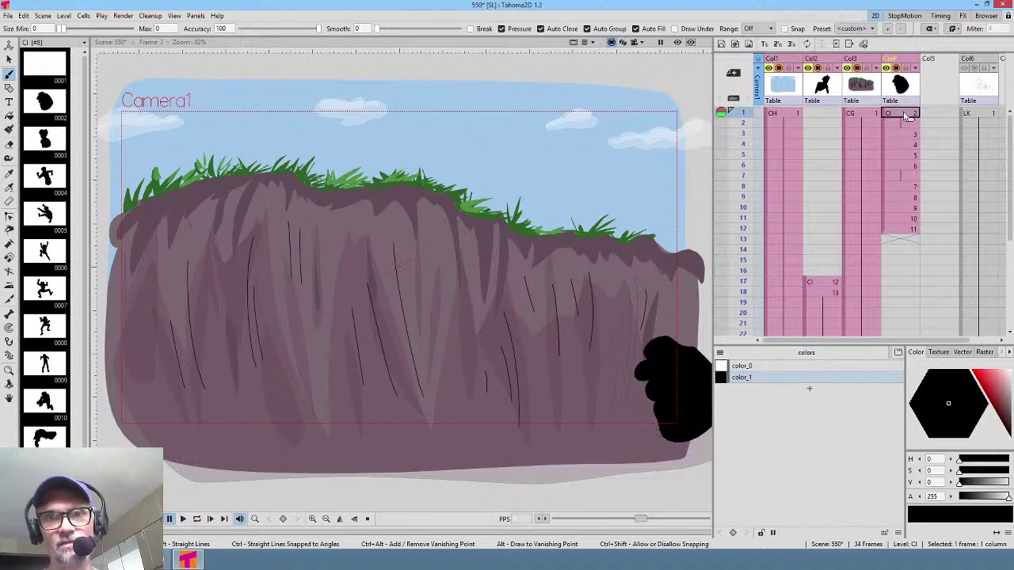
click(1004, 417)
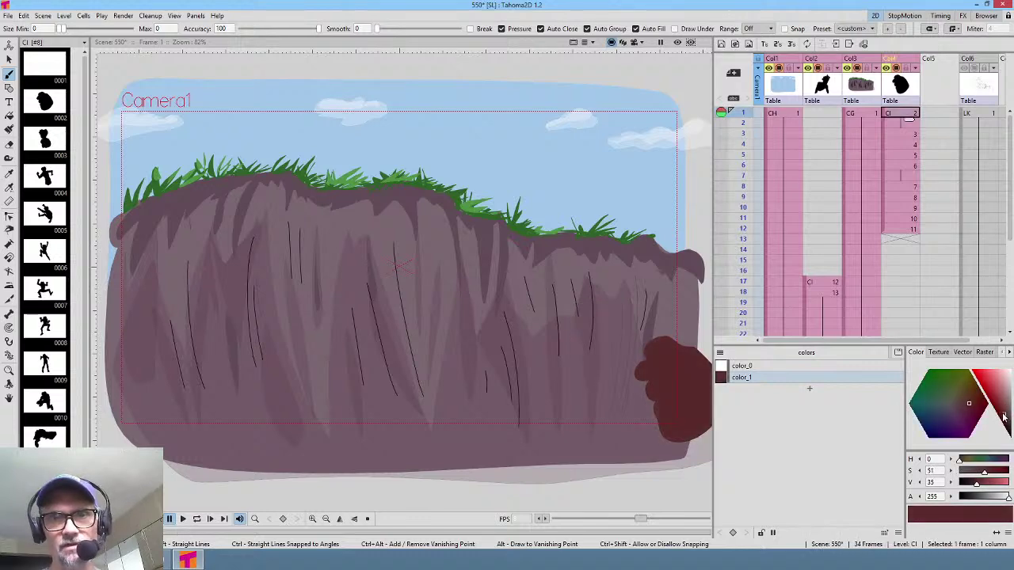
drag(1004, 416, 1007, 405)
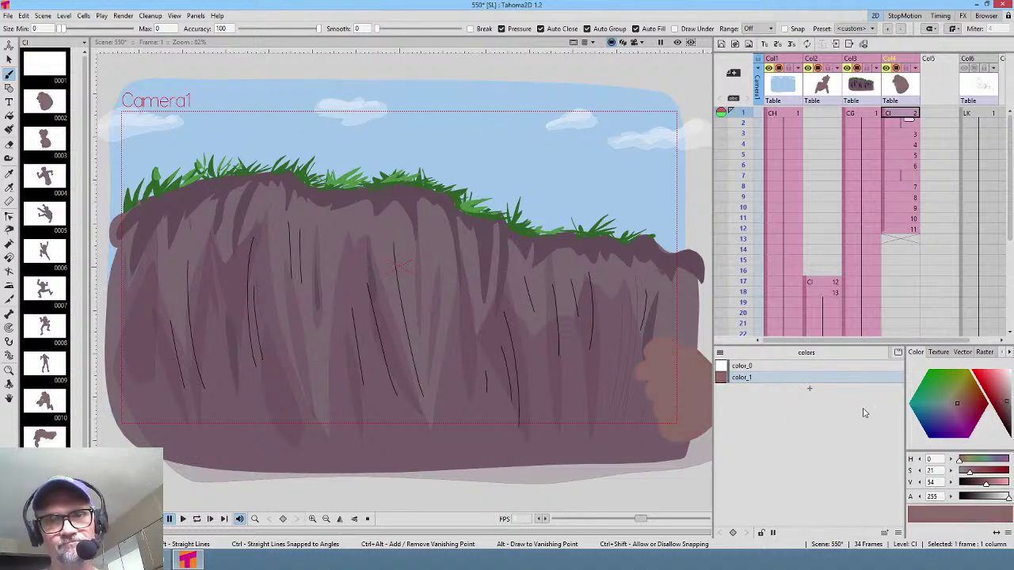
drag(749, 132, 744, 162)
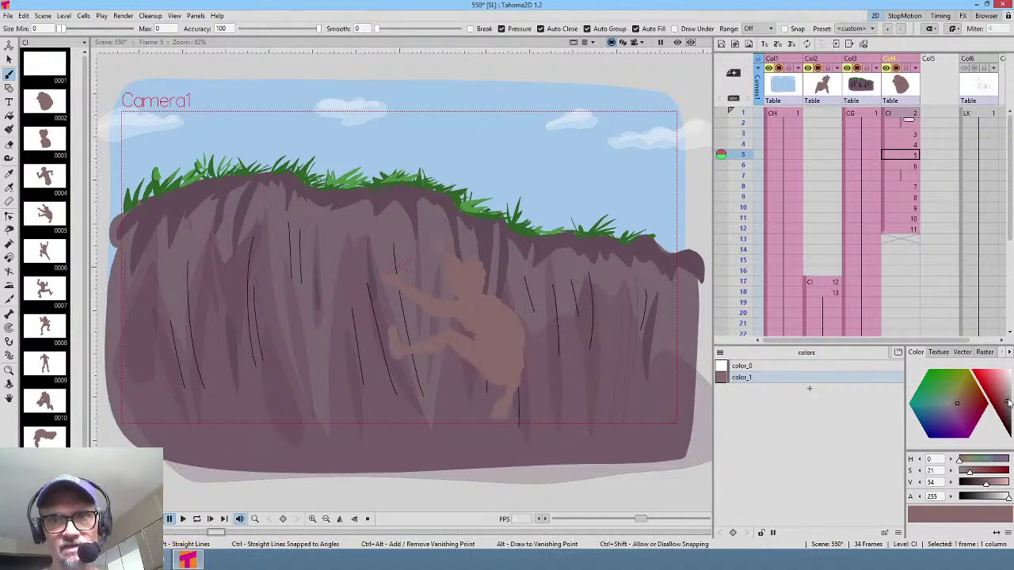
drag(1007, 402, 1012, 425)
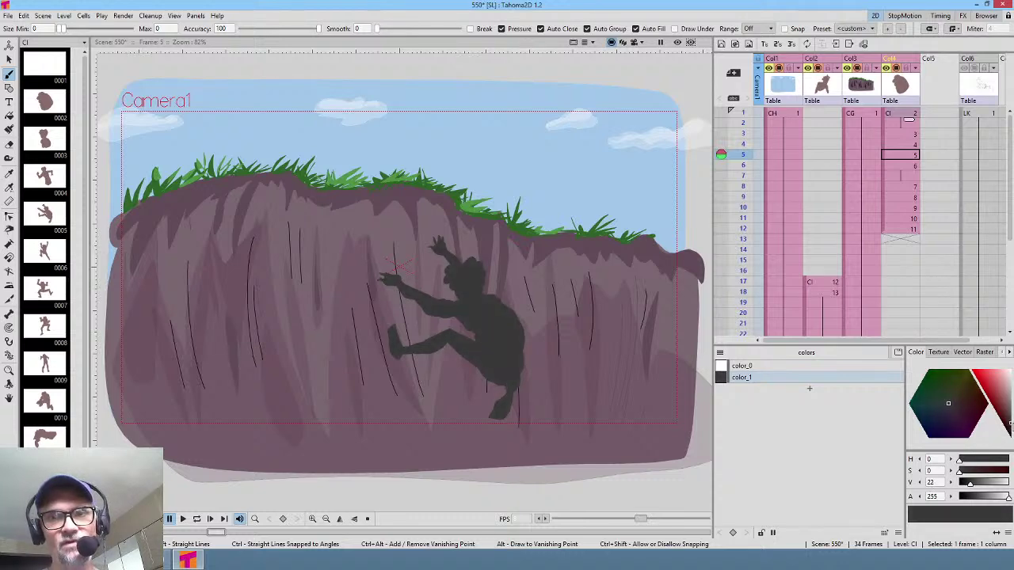
drag(1011, 426, 1010, 428)
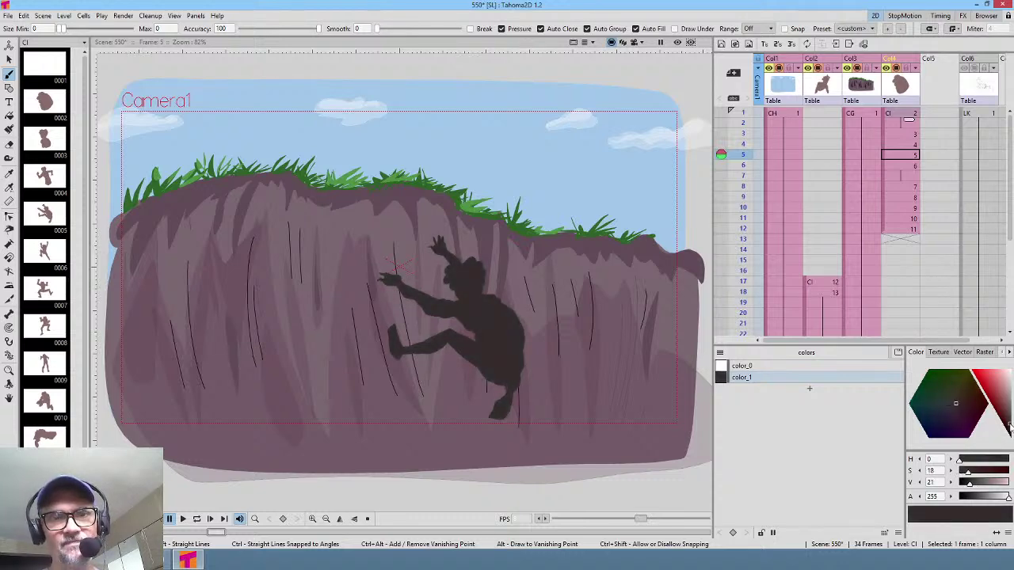
Step: Insert a Body Highlight effect between Col2 and the Scene node in the FX schematic, working at frame 17
click(827, 283)
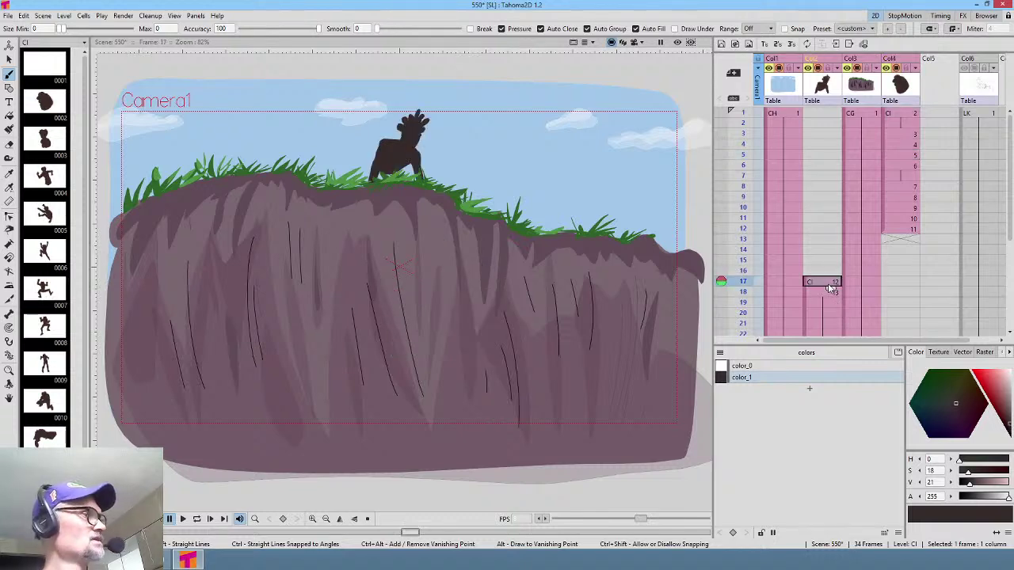
key(s)
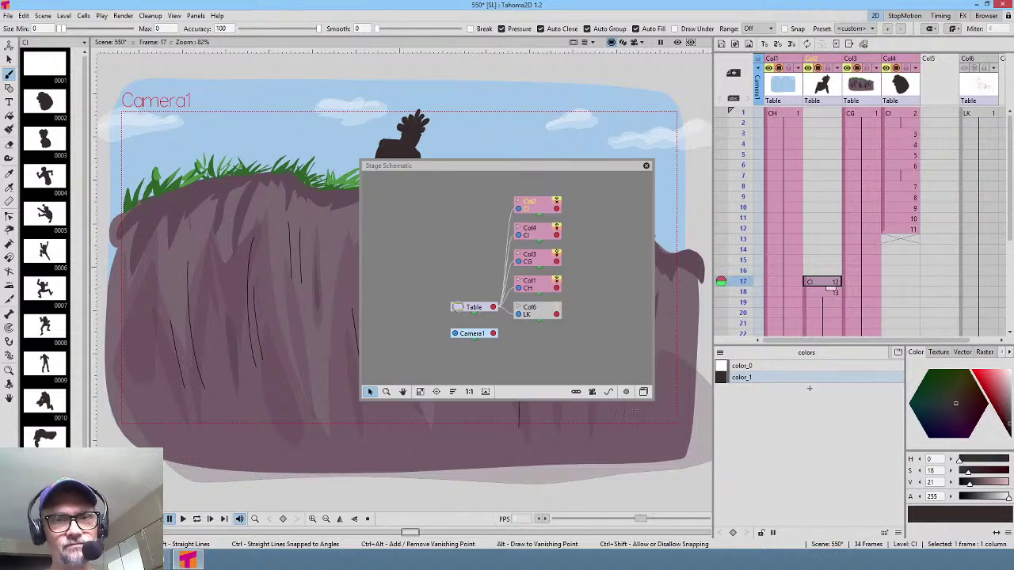
click(643, 392)
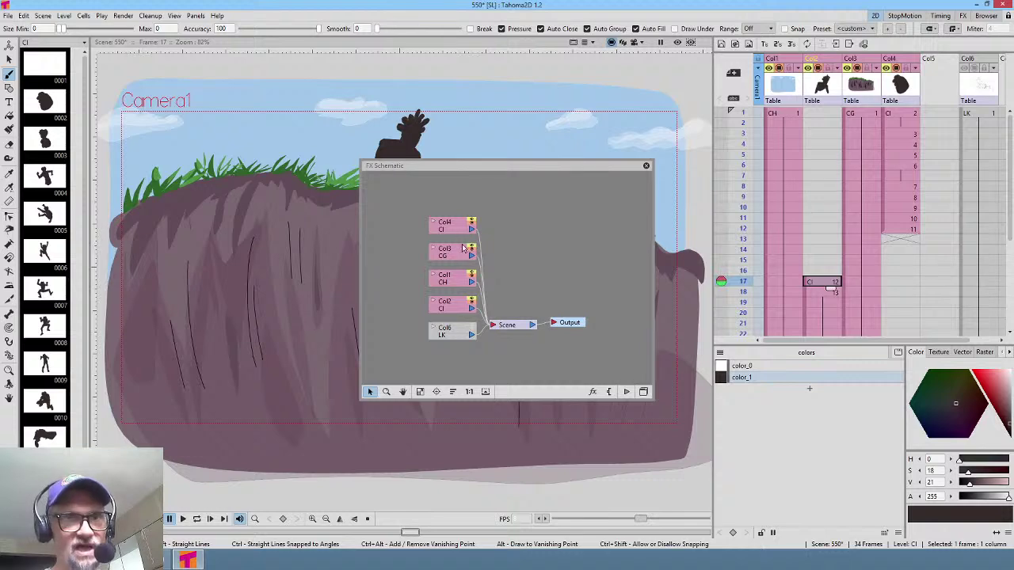
drag(454, 305, 406, 303)
right_click(433, 307)
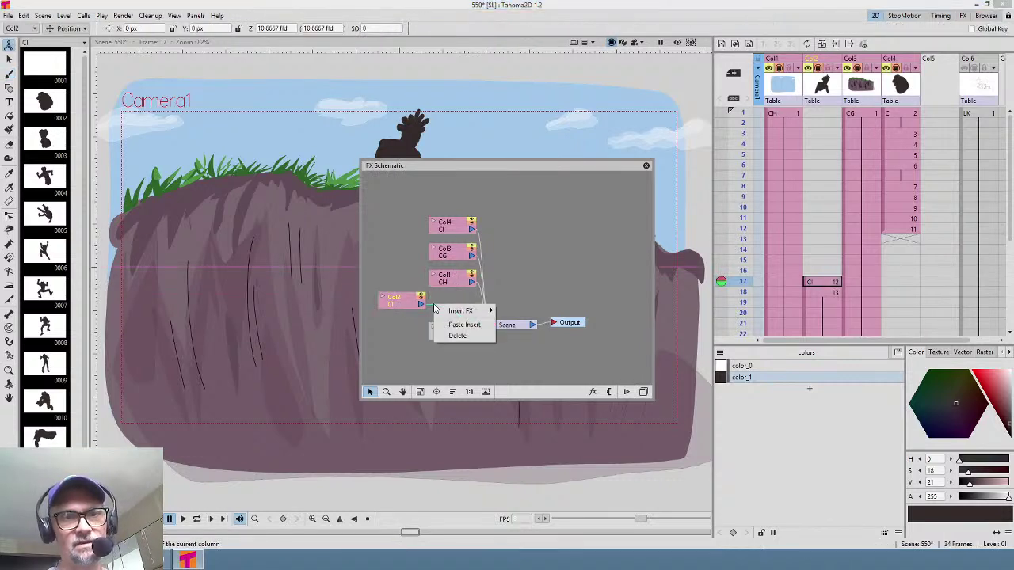
mouse_move(463, 311)
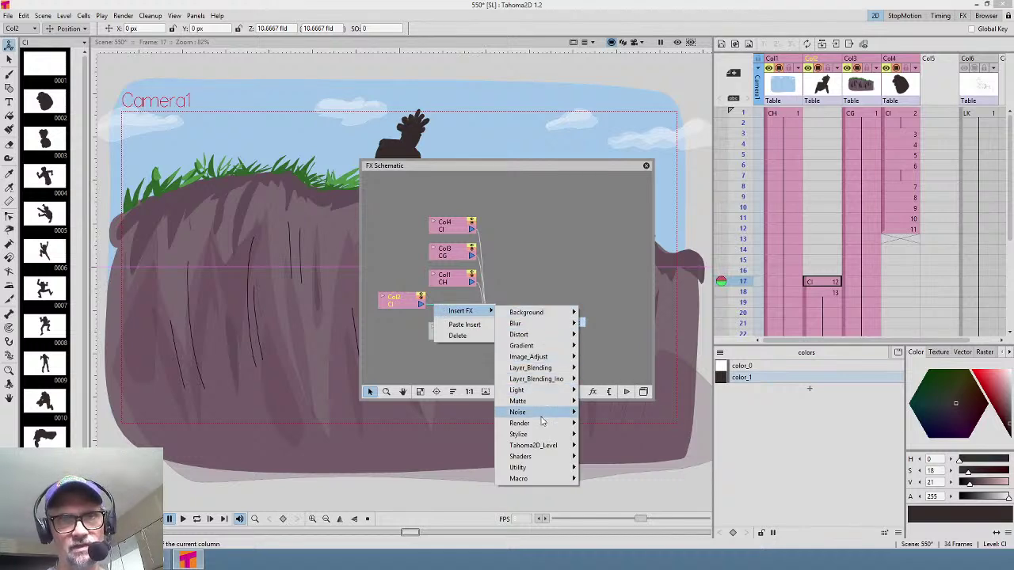
mouse_move(569, 393)
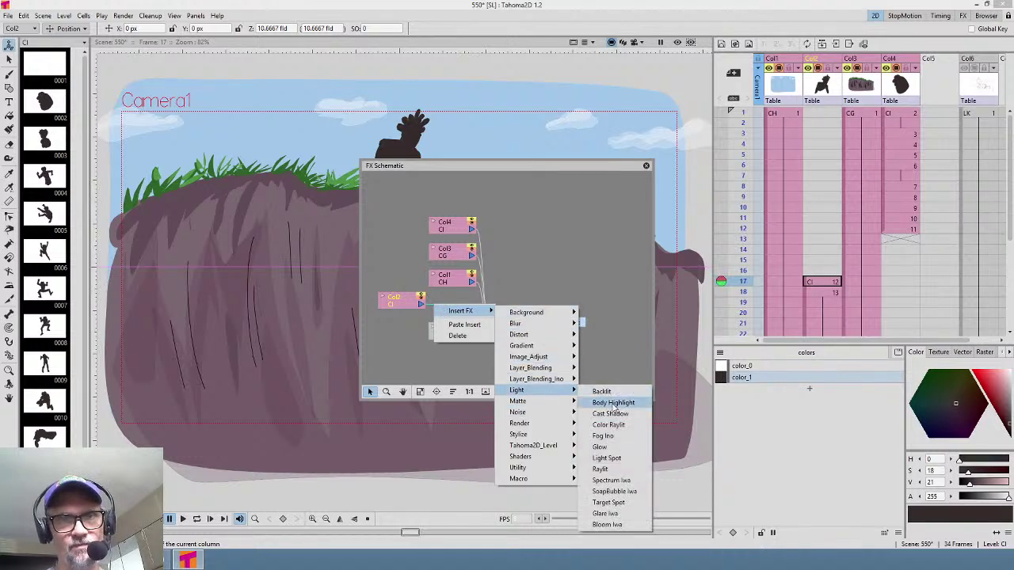
click(613, 404)
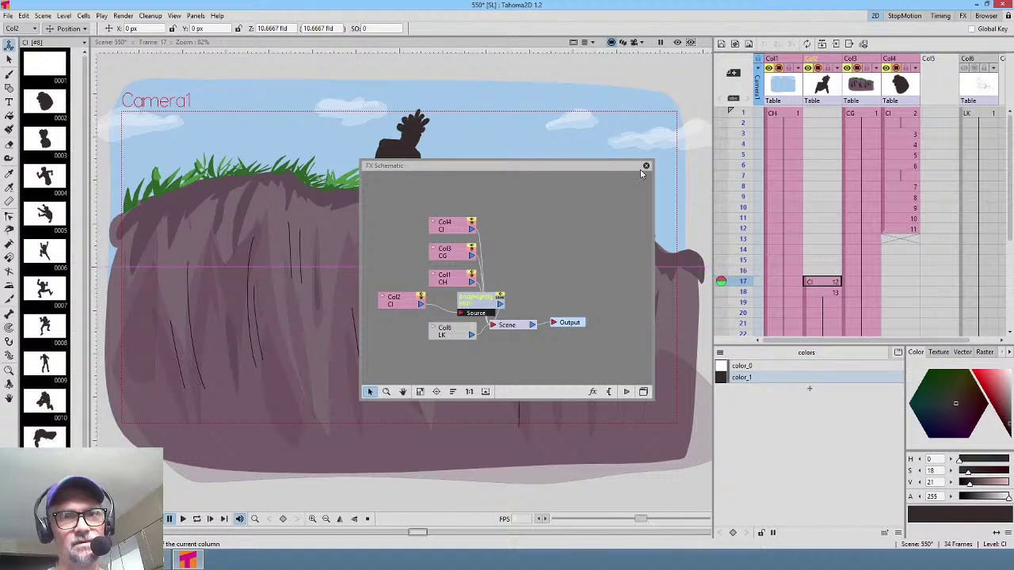
Step: Preview the rendered frame with the schematic moved off the character, and set the Body Highlight transparency to 0
drag(548, 177, 676, 235)
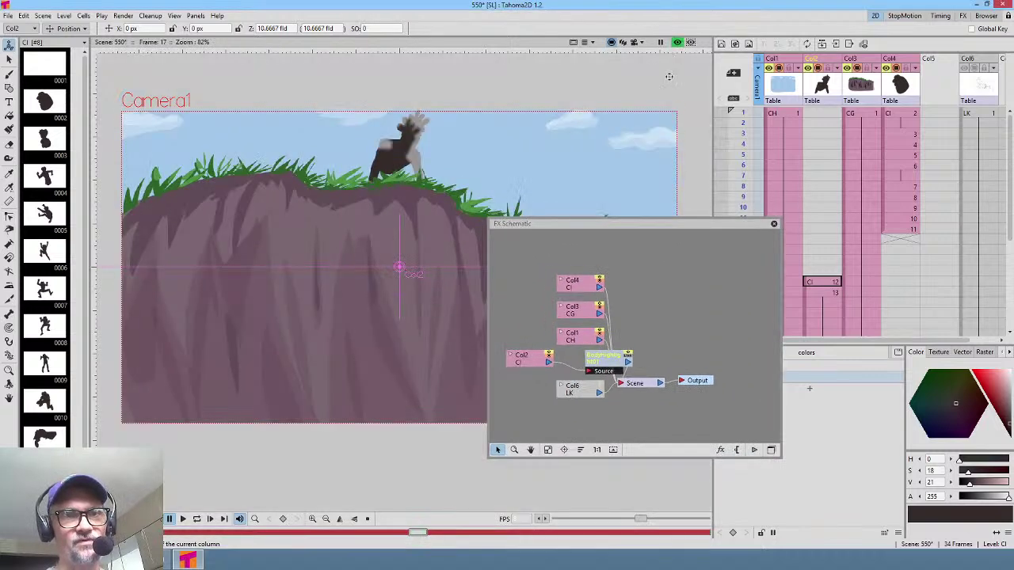
drag(613, 370, 605, 371)
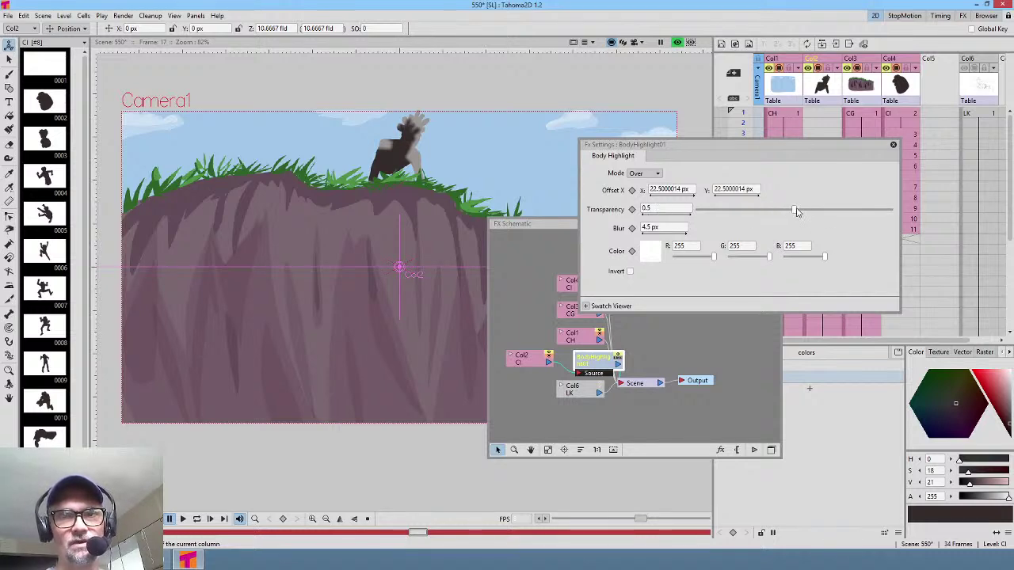
drag(795, 211, 716, 208)
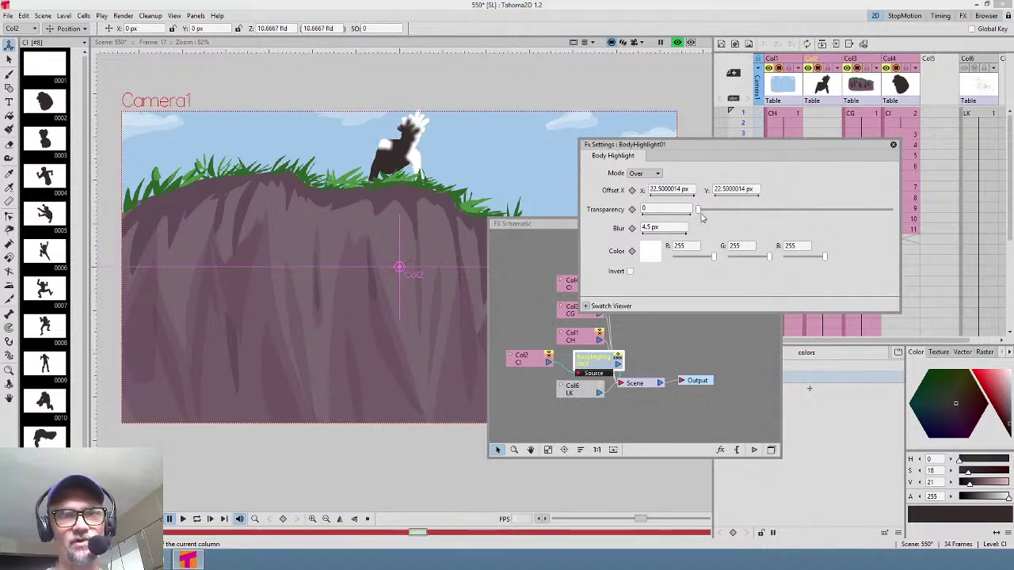
Step: Set the Body Highlight offset to 4 px in both X and Y
click(691, 189)
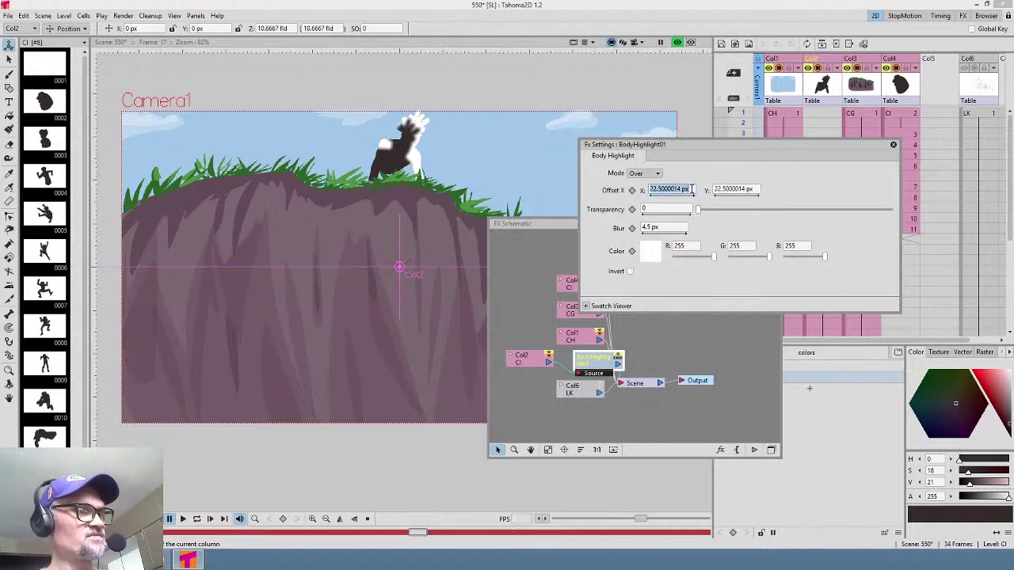
text(4)
key(Tab)
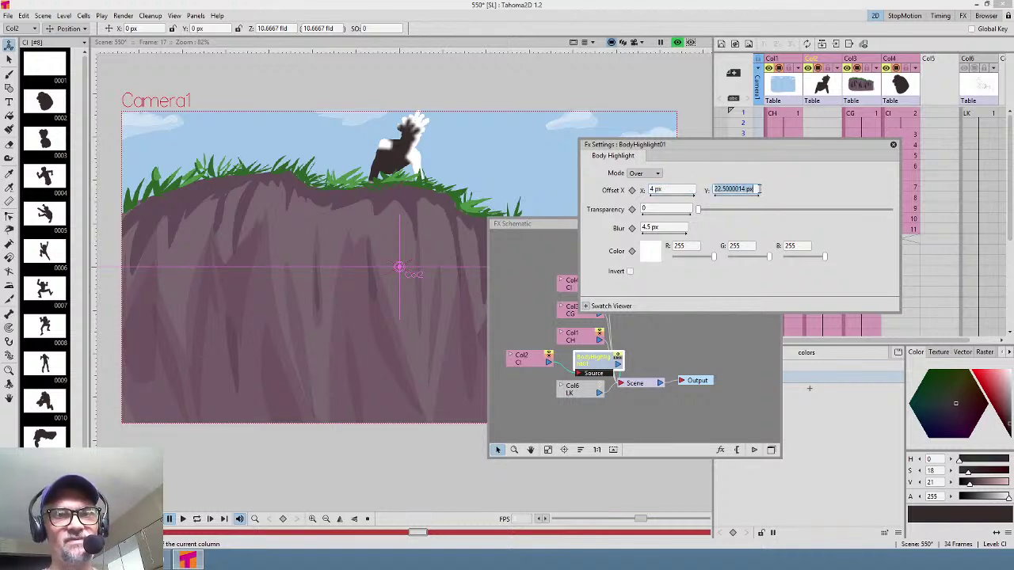
text(4)
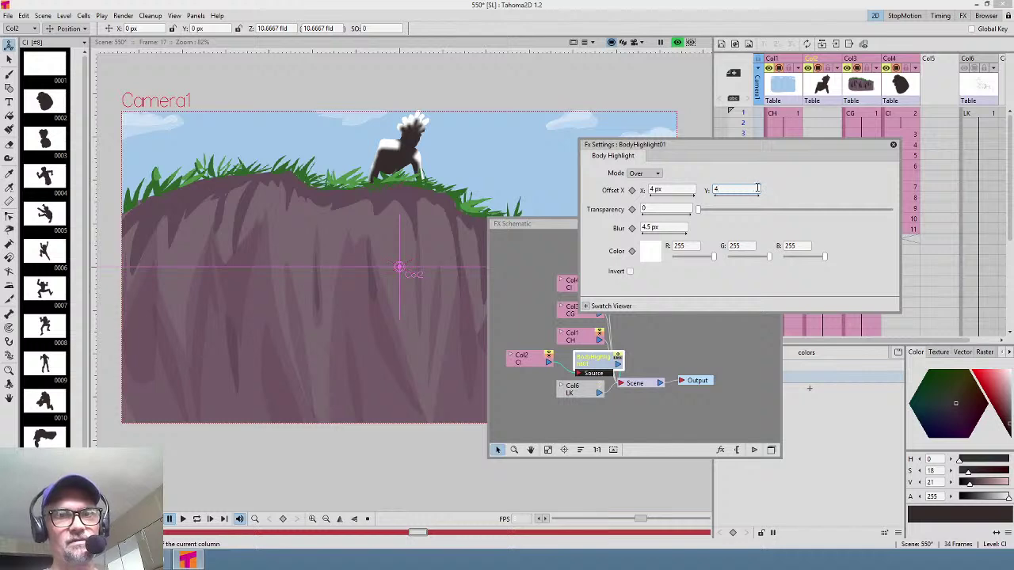
key(Return)
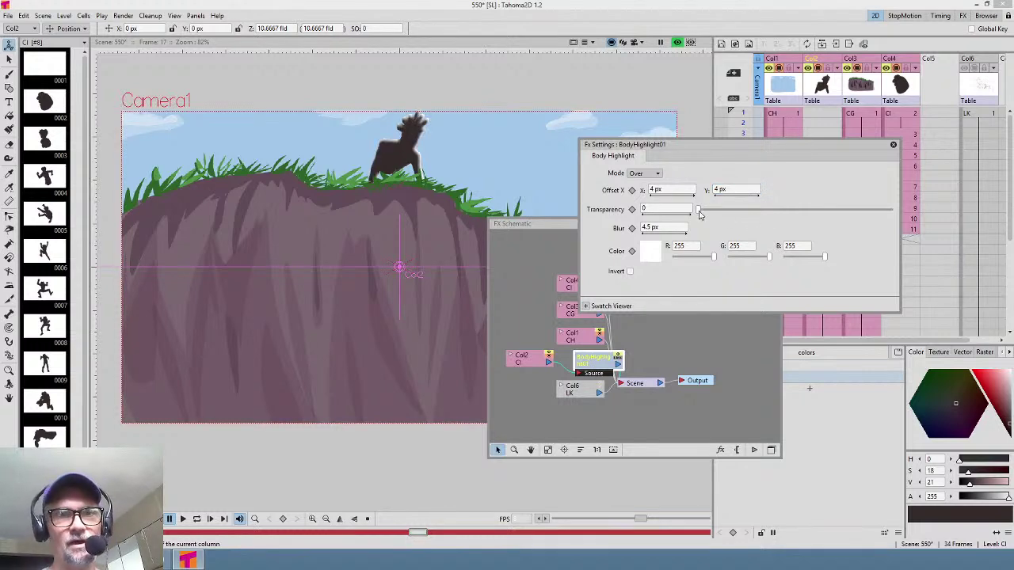
Step: Set the Body Highlight's Y offset to 6 px
click(676, 190)
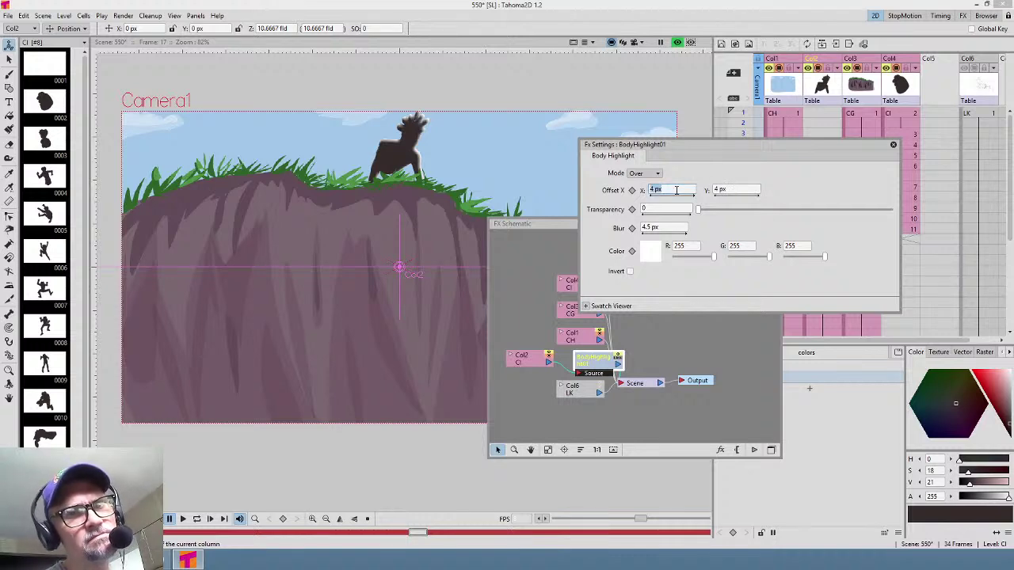
click(738, 189)
text(6)
key(Return)
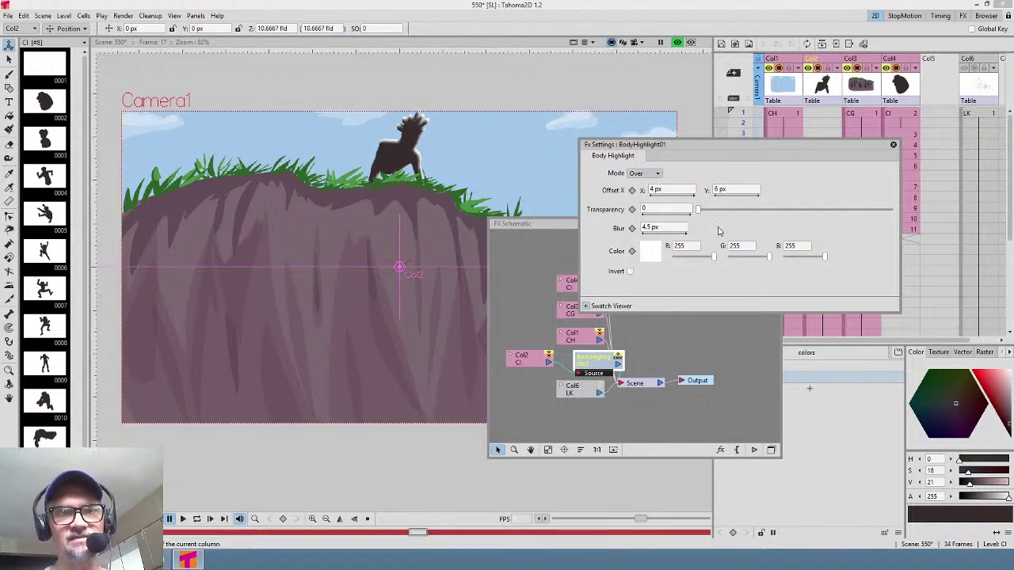
Step: Set the Body Highlight blur to 3 px and its transparency to 0.245
click(675, 227)
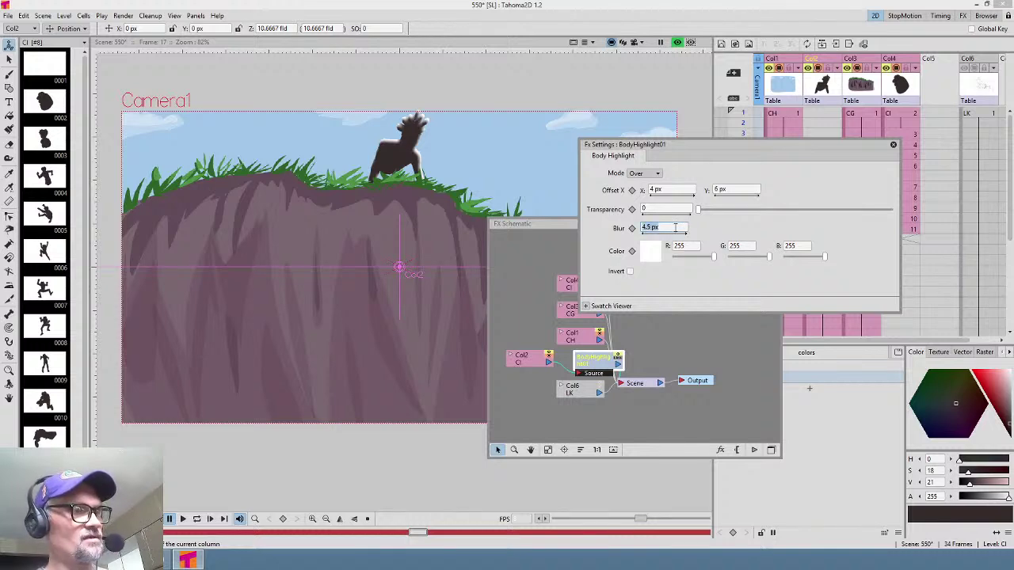
text(3)
key(Return)
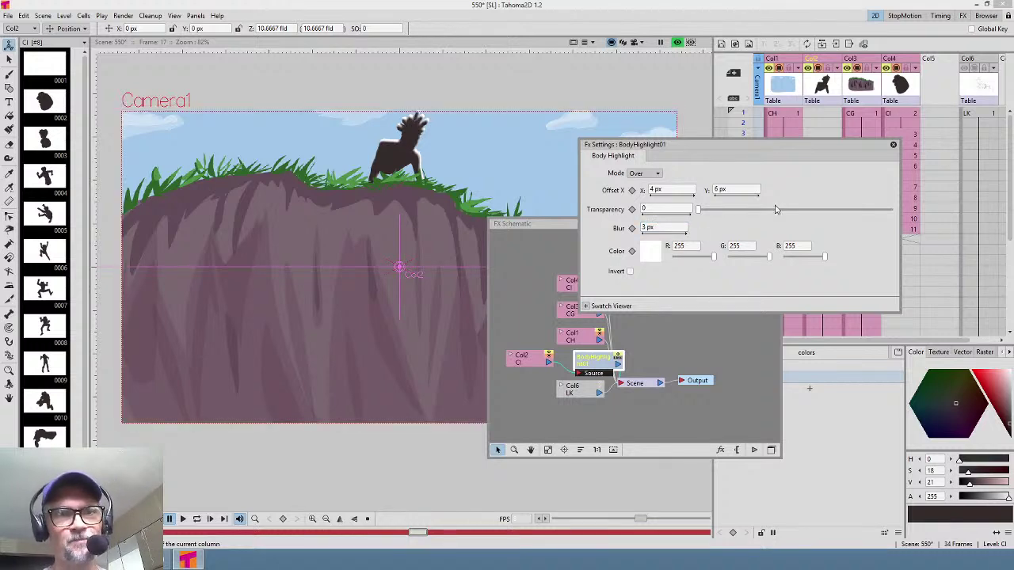
drag(699, 211, 745, 212)
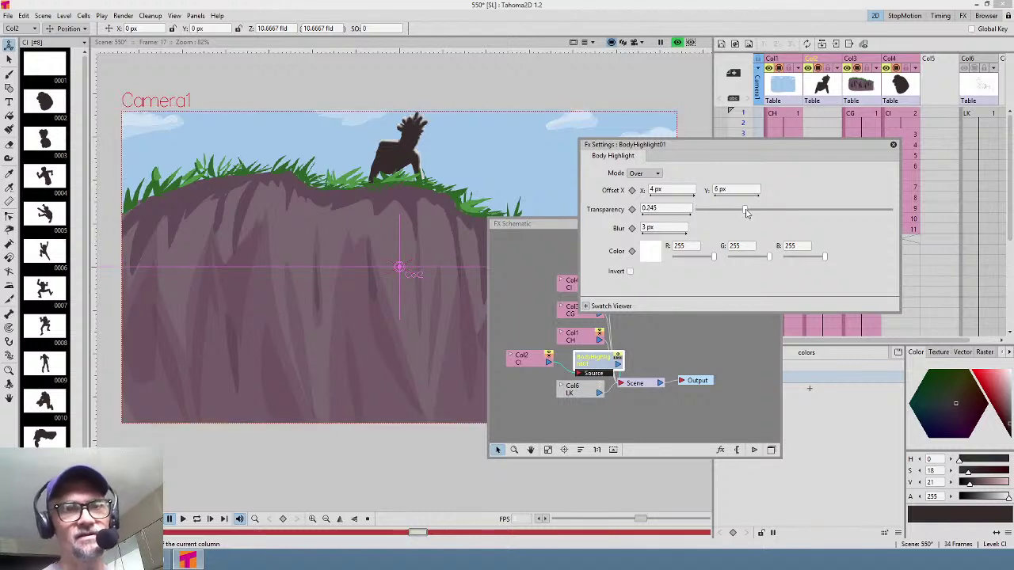
Step: Close the effect settings and the FX schematic, and go to frame 1 in the rendered preview
click(893, 144)
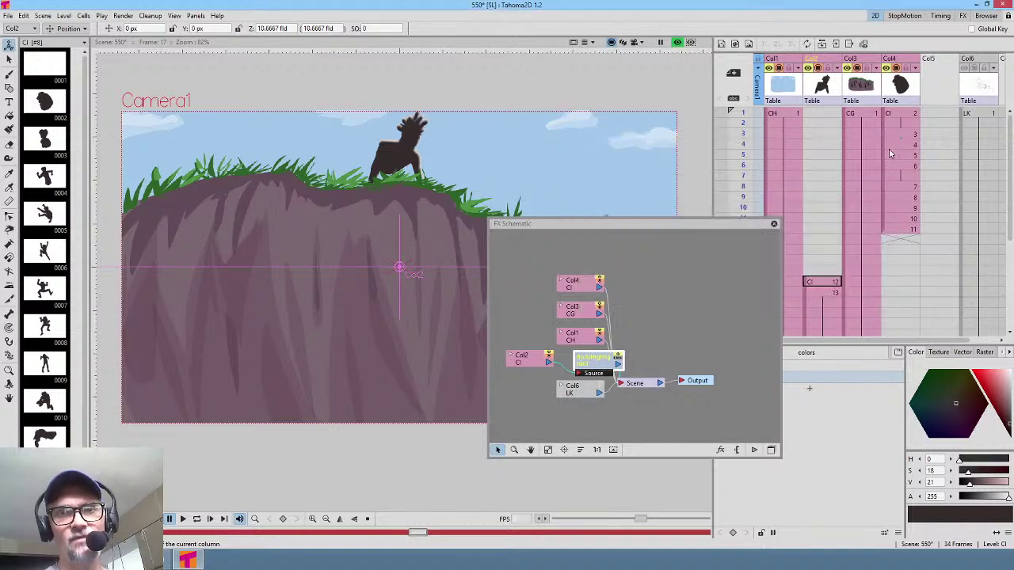
click(774, 224)
click(749, 119)
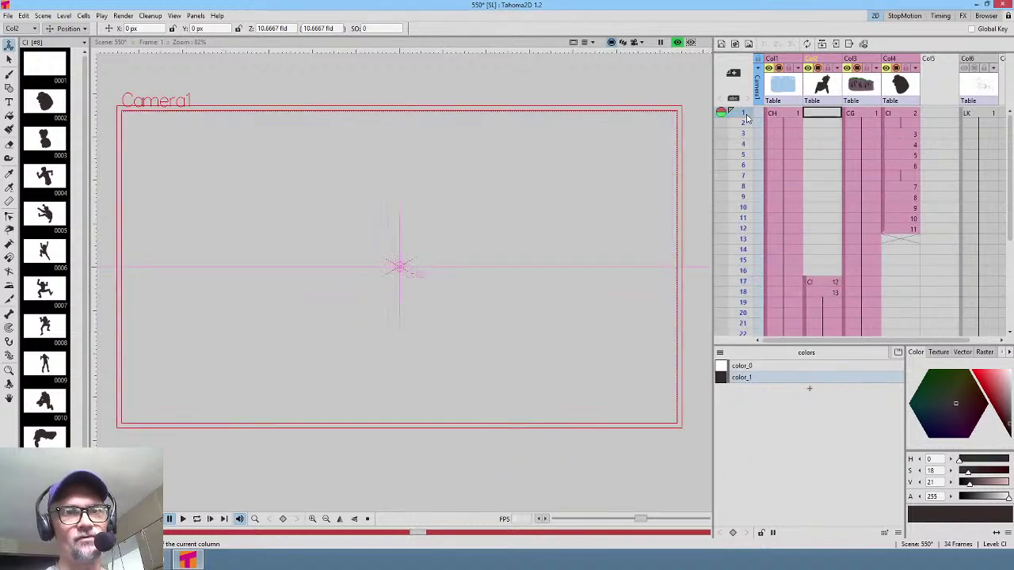
Step: Play the scene from its first frames in the looping rendered preview, and stop the playback
drag(748, 119, 741, 161)
key(p)
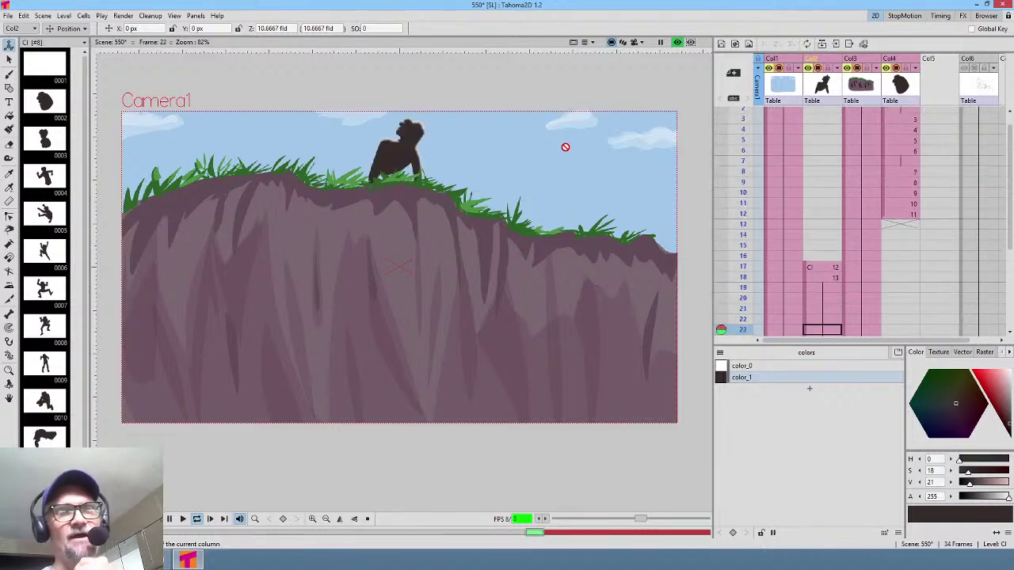
scroll(559, 176, down, 1)
scroll(561, 178, up, 1)
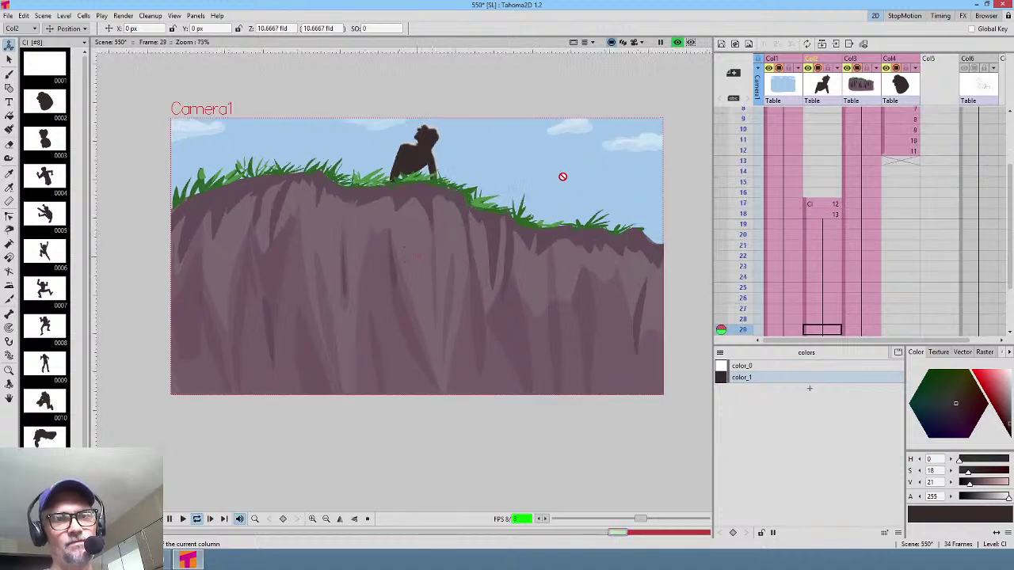
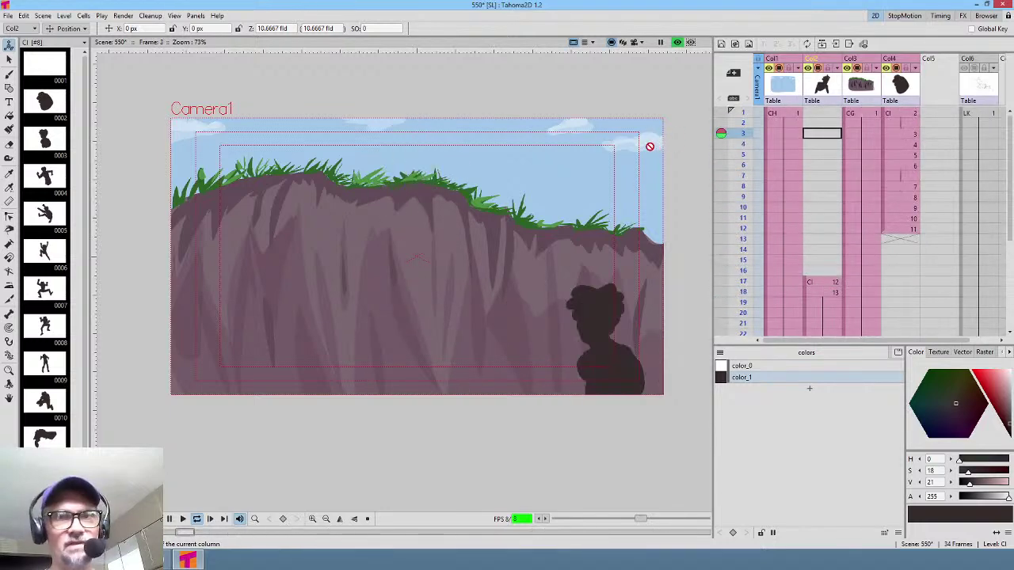
click(674, 127)
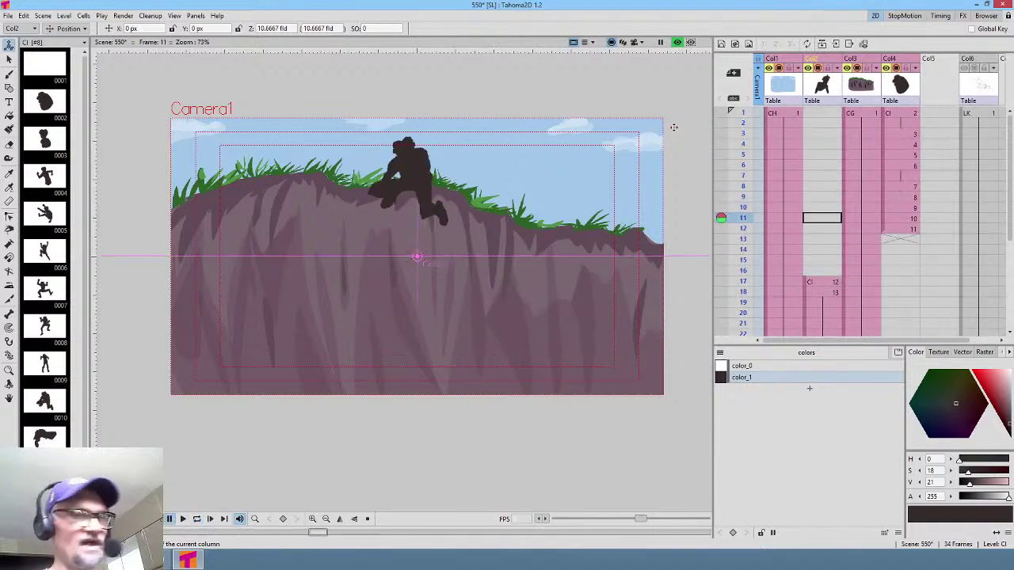
Step: Go to frame 1 of the sky level CH and turn off the rendered preview
click(785, 95)
click(784, 115)
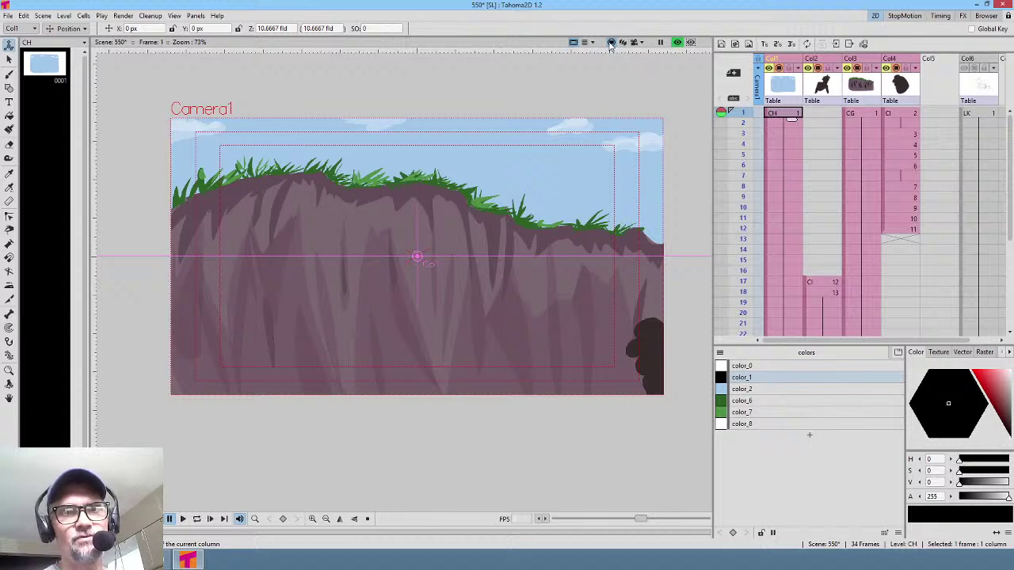
click(678, 42)
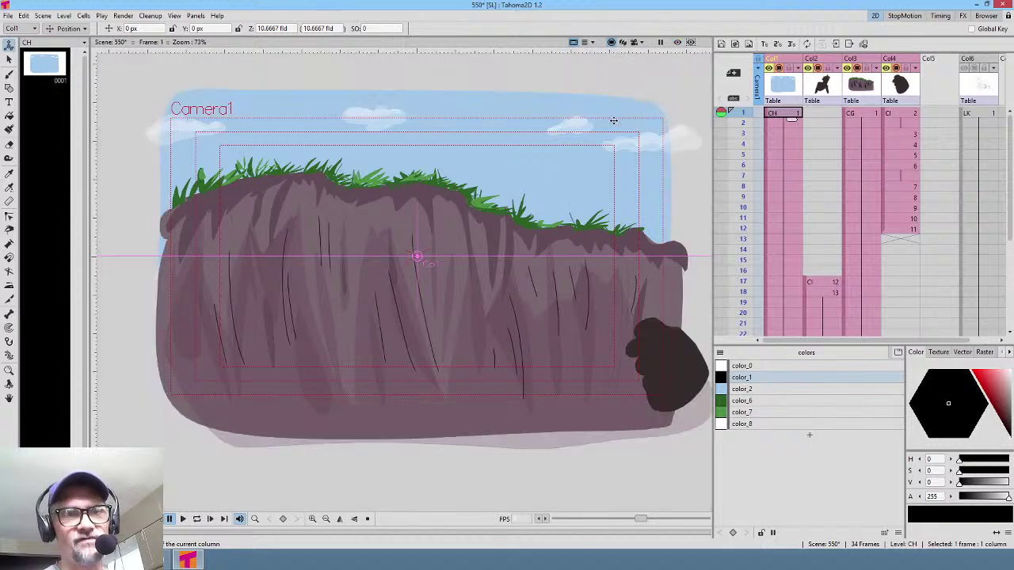
scroll(614, 121, down, 1)
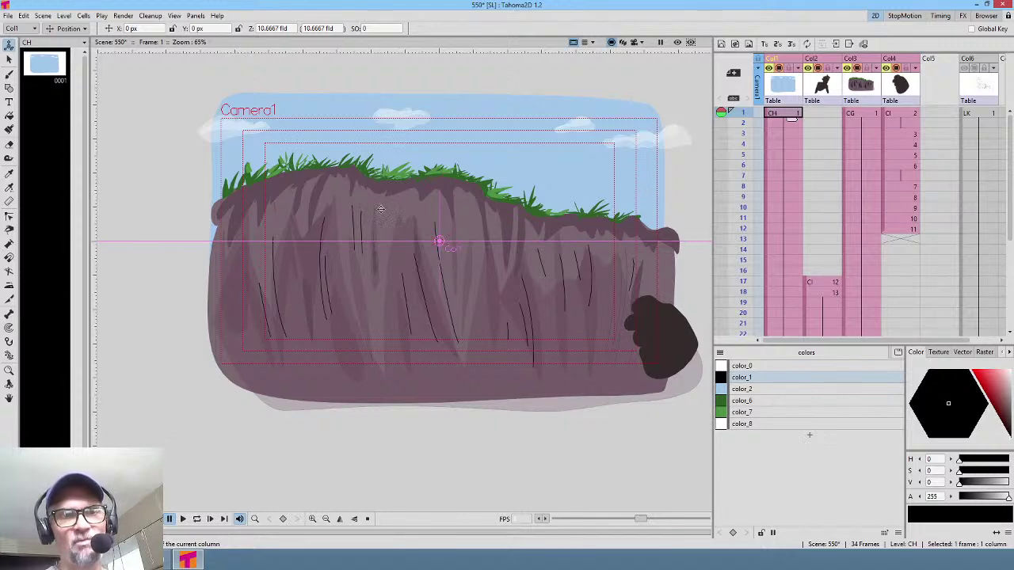
Step: Select frame 1 of the cliff level CG and save the scene
click(866, 114)
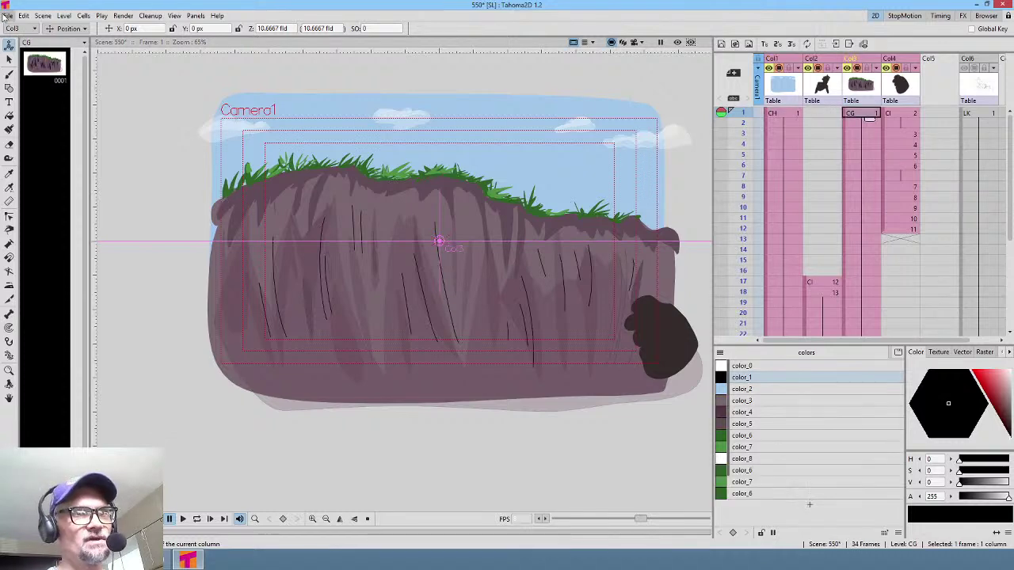
click(7, 16)
click(25, 51)
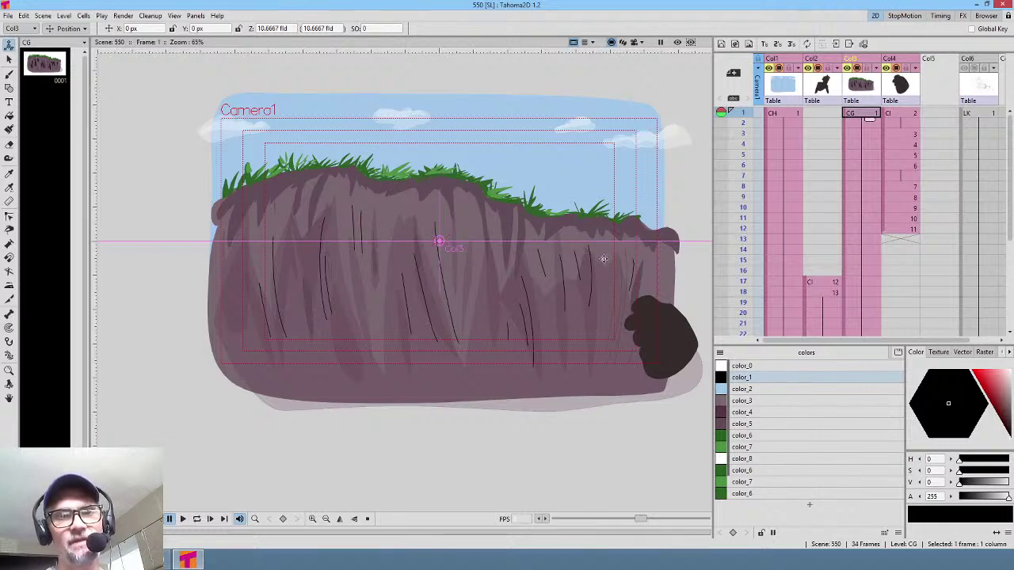
Step: Pick the cliff's color_3 and paint a filled rock extension beyond the cliff's right edge, outside the camera frame
drag(470, 277, 450, 288)
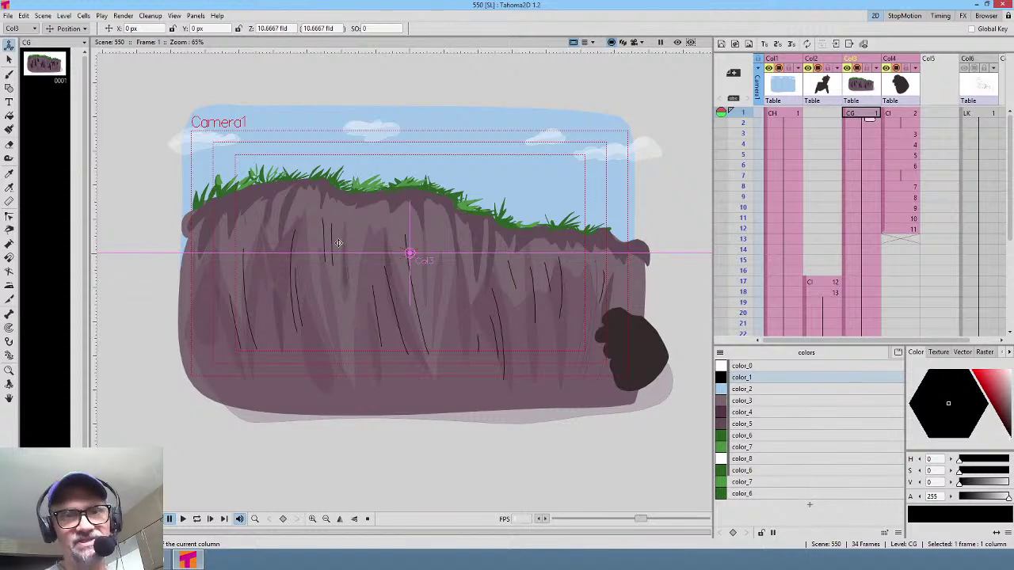
middle_click(647, 290)
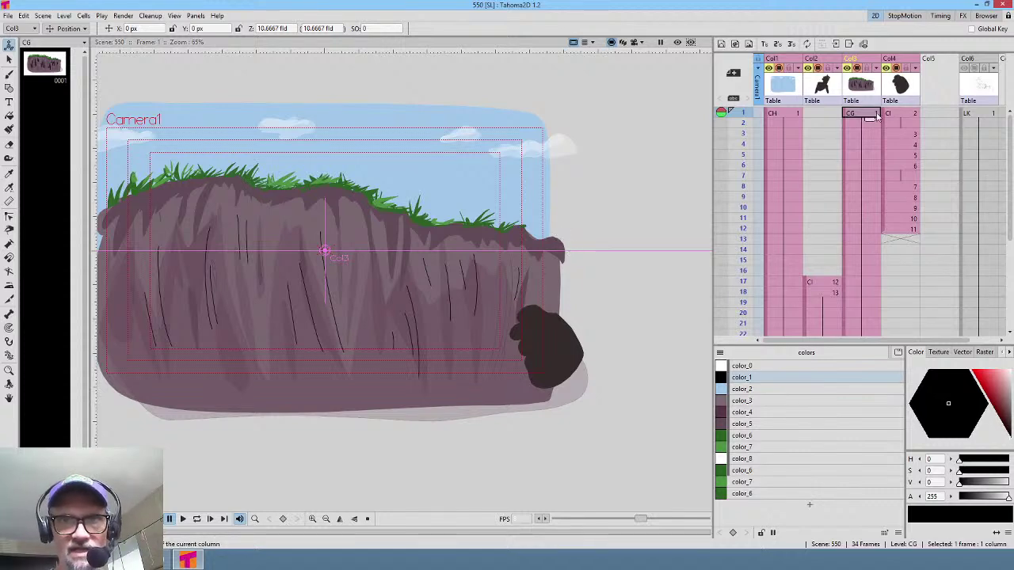
key(k)
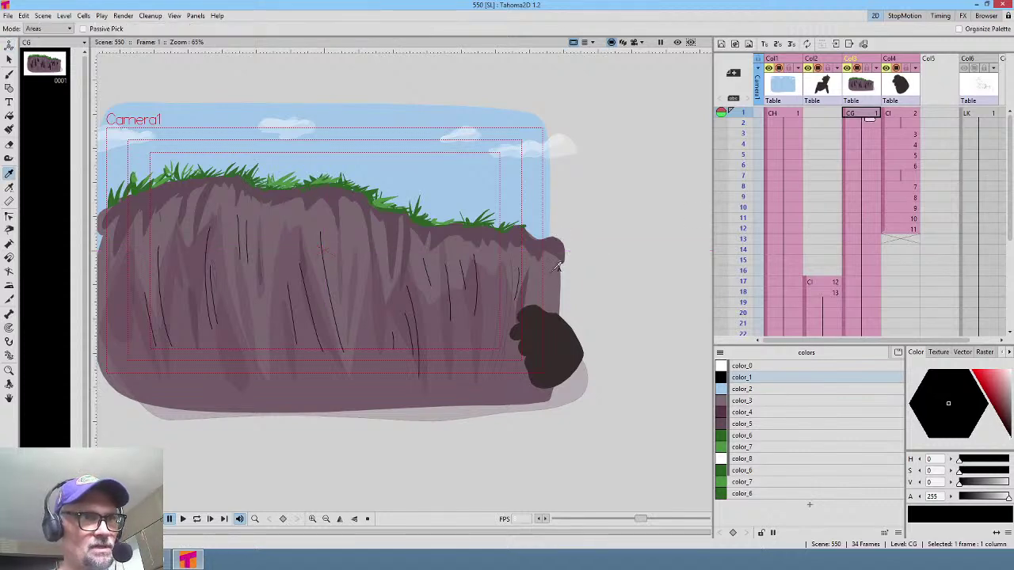
click(558, 268)
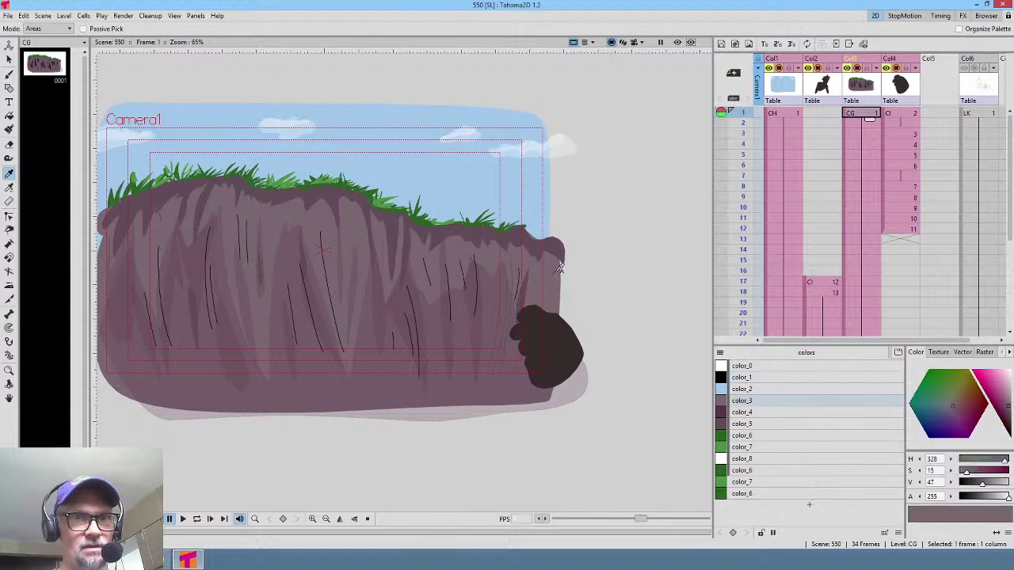
click(769, 403)
key(b)
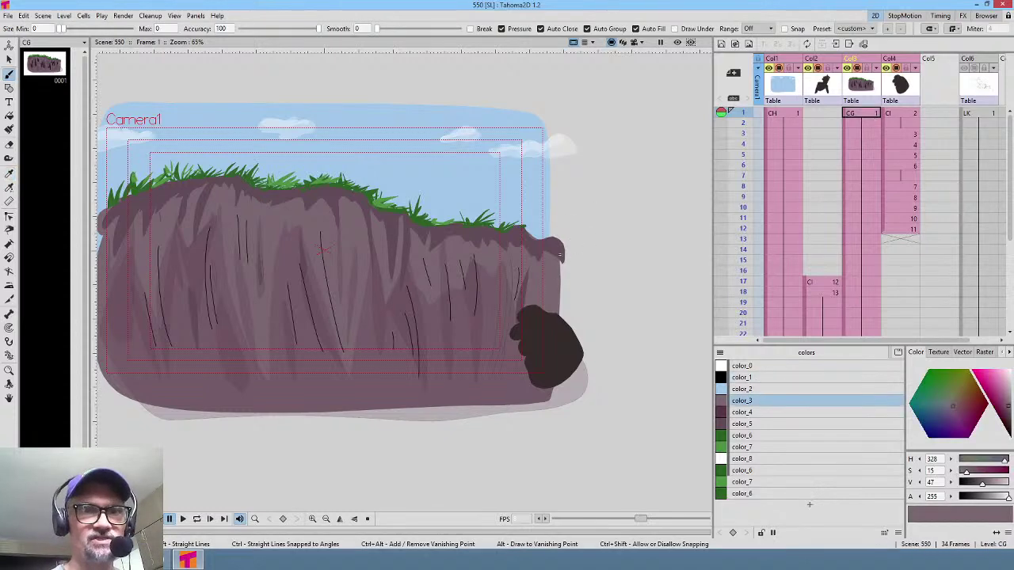
drag(616, 381, 523, 410)
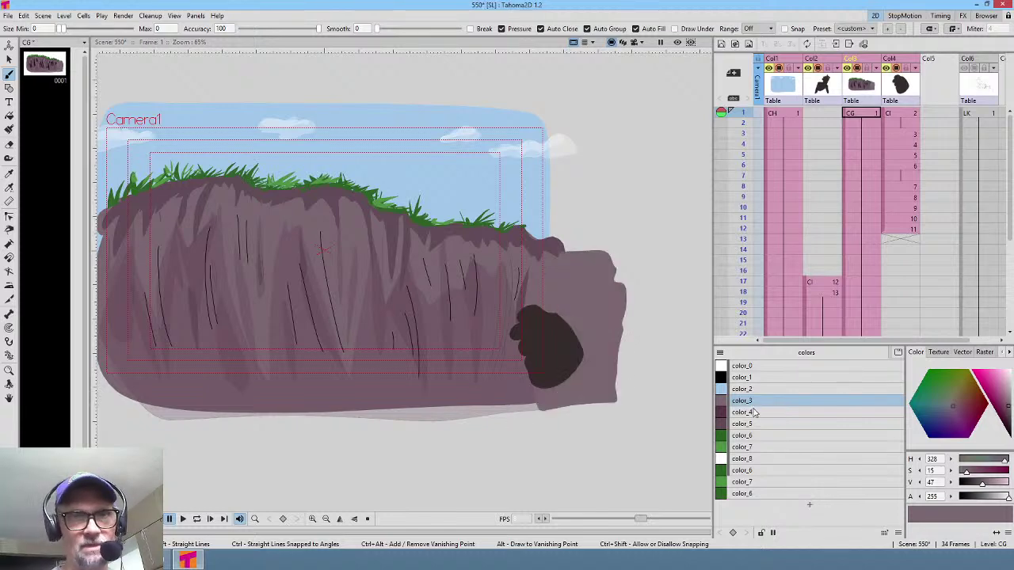
Step: Pick the cliff rim's color_5 and paint a dark filled rim along the top of the rock extension
key(k)
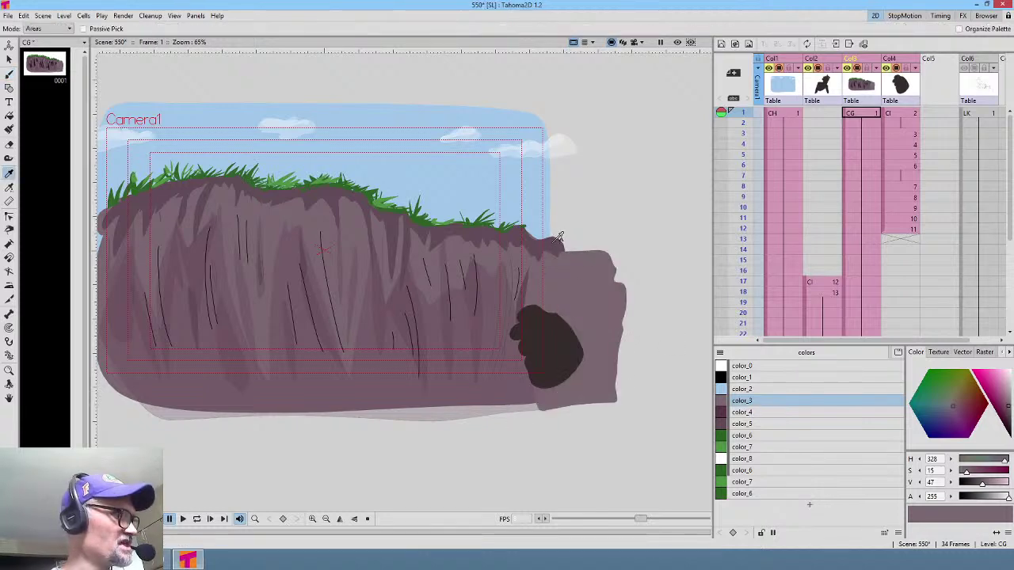
click(559, 236)
key(b)
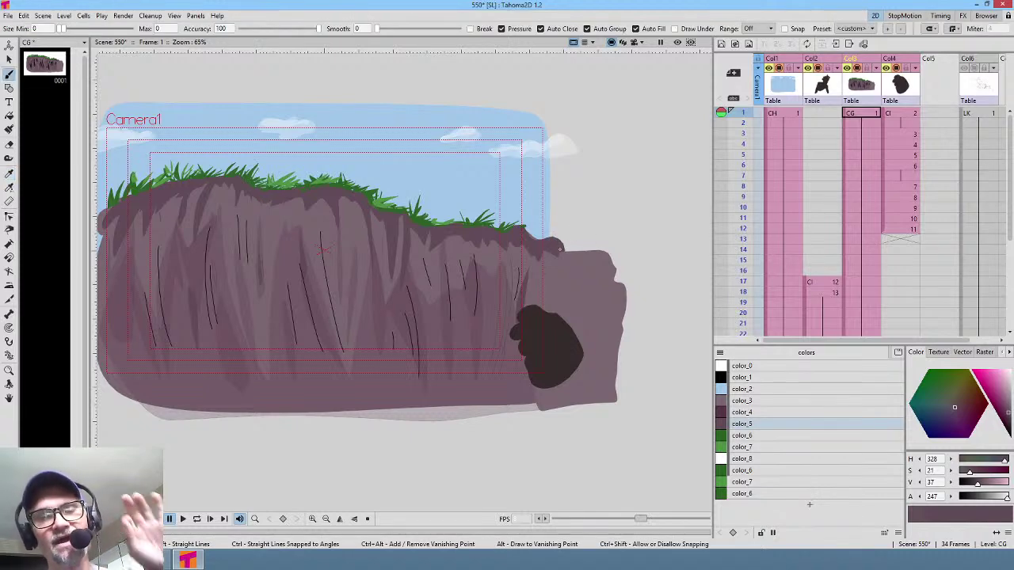
click(769, 424)
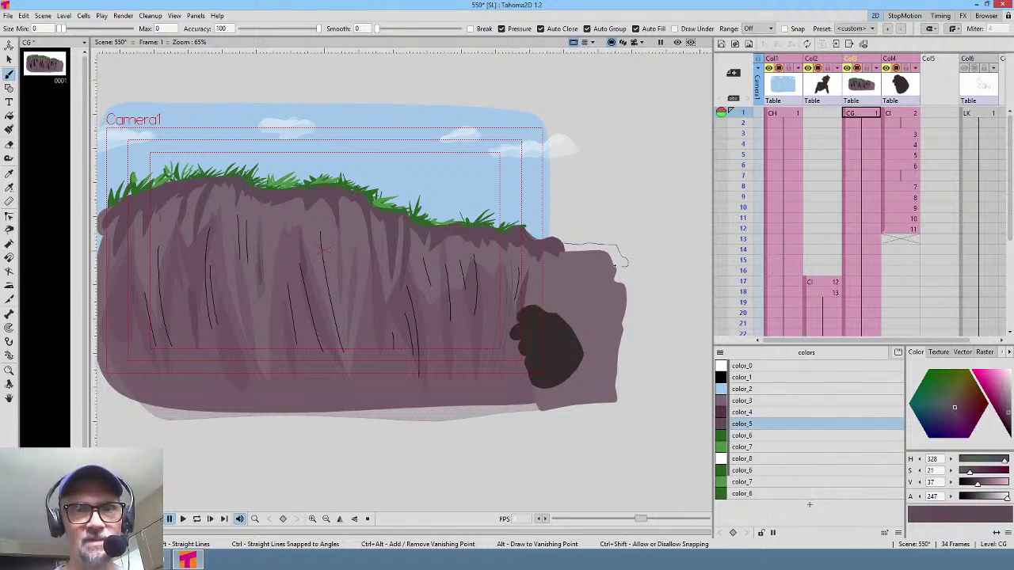
drag(615, 266, 567, 255)
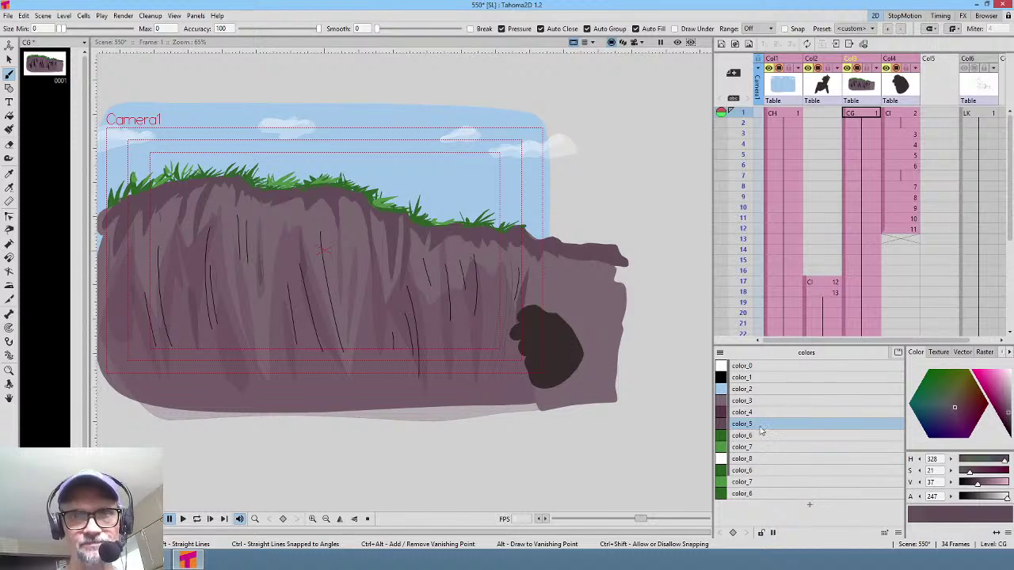
Step: Paint dark shading streaks and a filled shadow patch on the rock extension around the silhouette with color_5
click(762, 401)
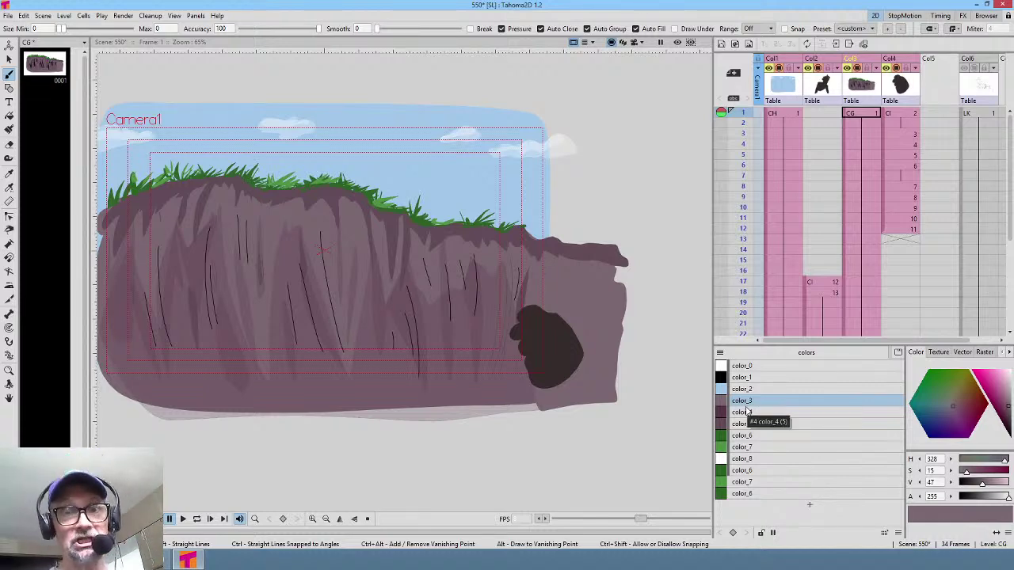
click(764, 459)
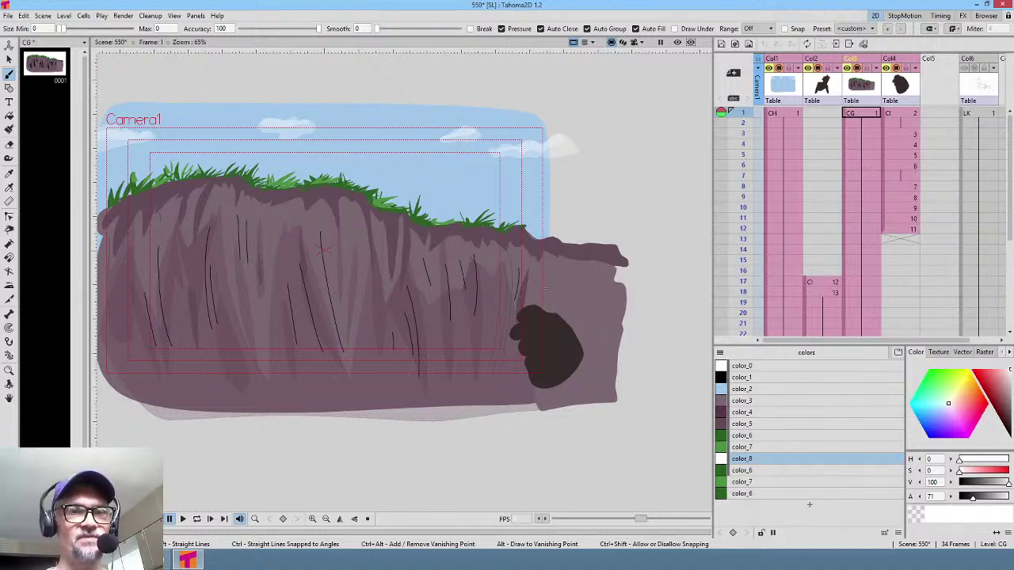
click(753, 425)
mouse_move(575, 407)
mouse_down()
mouse_move(608, 413)
mouse_move(565, 347)
mouse_move(563, 419)
mouse_move(569, 283)
mouse_move(578, 425)
mouse_up()
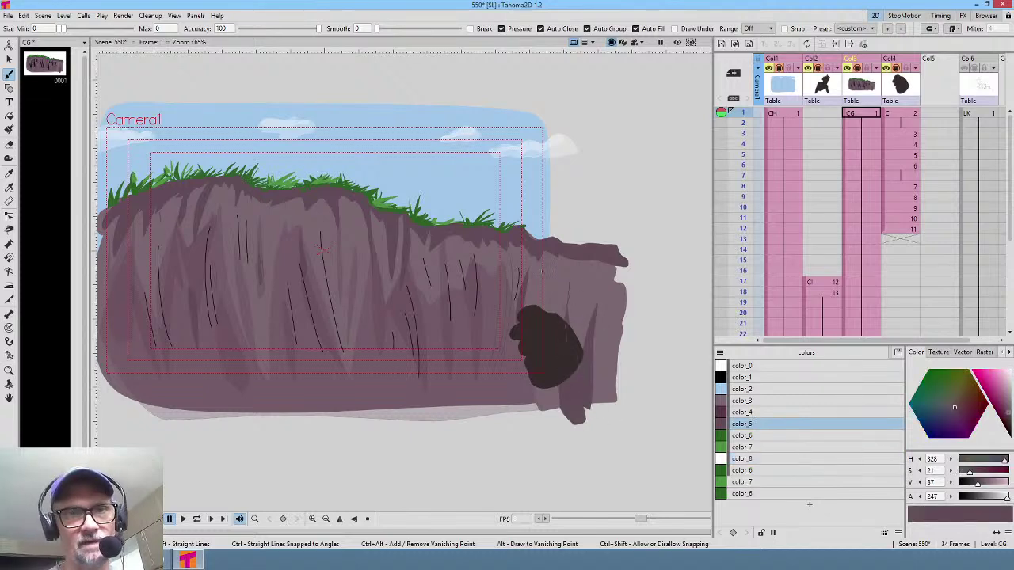
drag(519, 372, 566, 407)
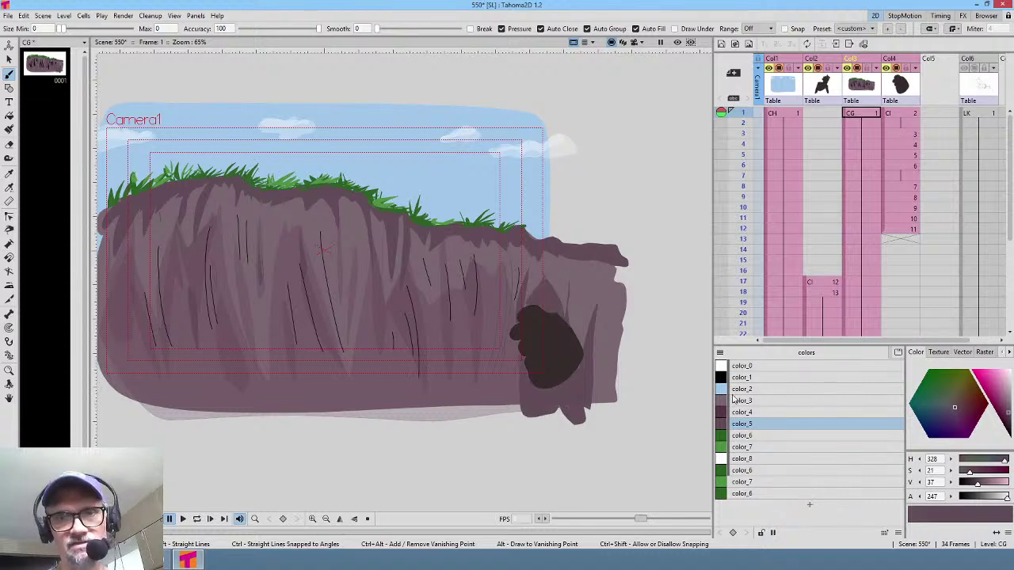
Step: Try a translucent white color_8 highlight over the shadow patch beside the silhouette, and undo it
click(741, 458)
mouse_move(520, 407)
mouse_down()
mouse_move(544, 283)
mouse_move(555, 366)
mouse_move(540, 432)
mouse_up()
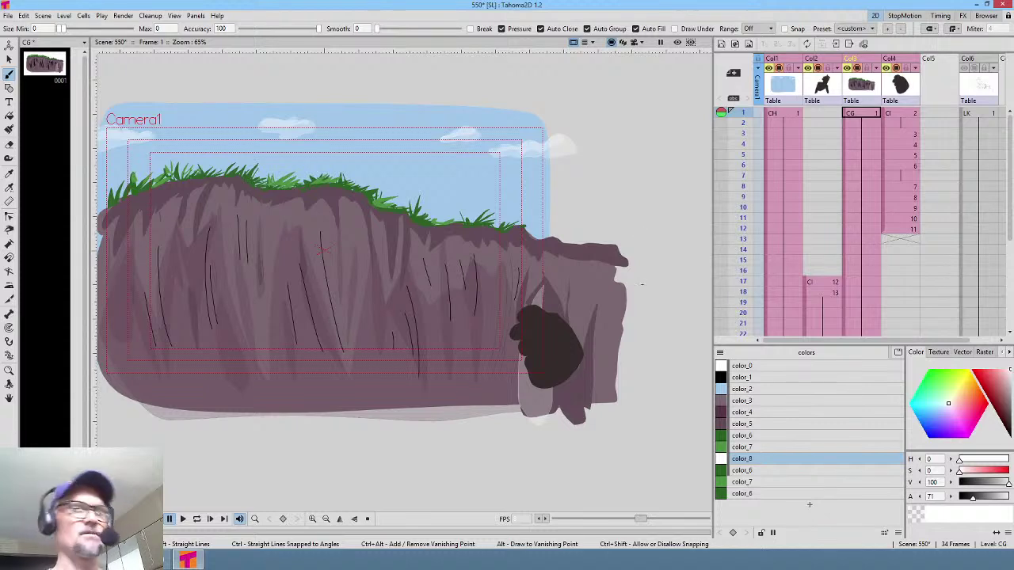
key(ctrl+z)
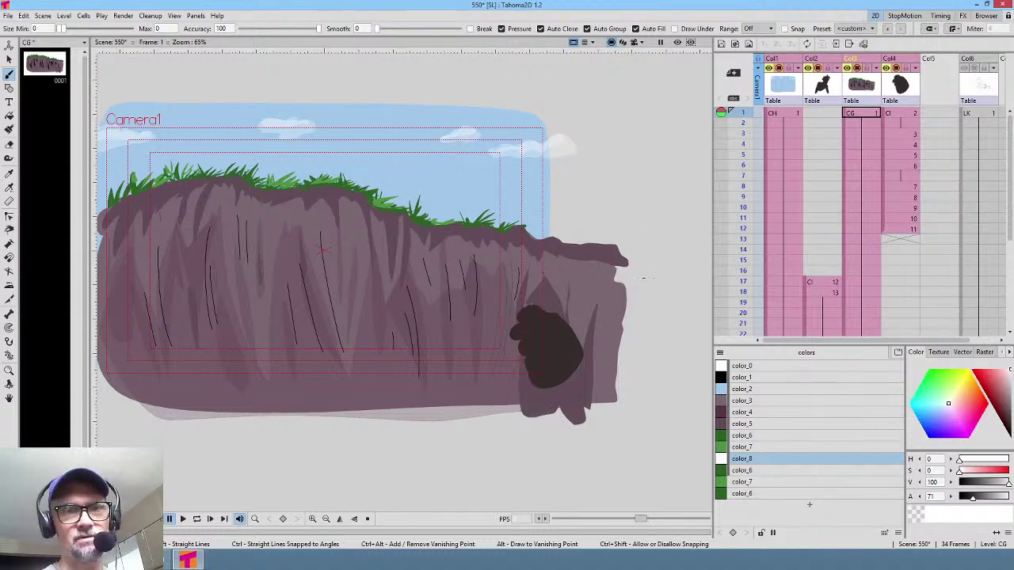
Step: Fill the notch below the rim's outer end with color_3 and extend the rim past the edge with color_5
click(751, 402)
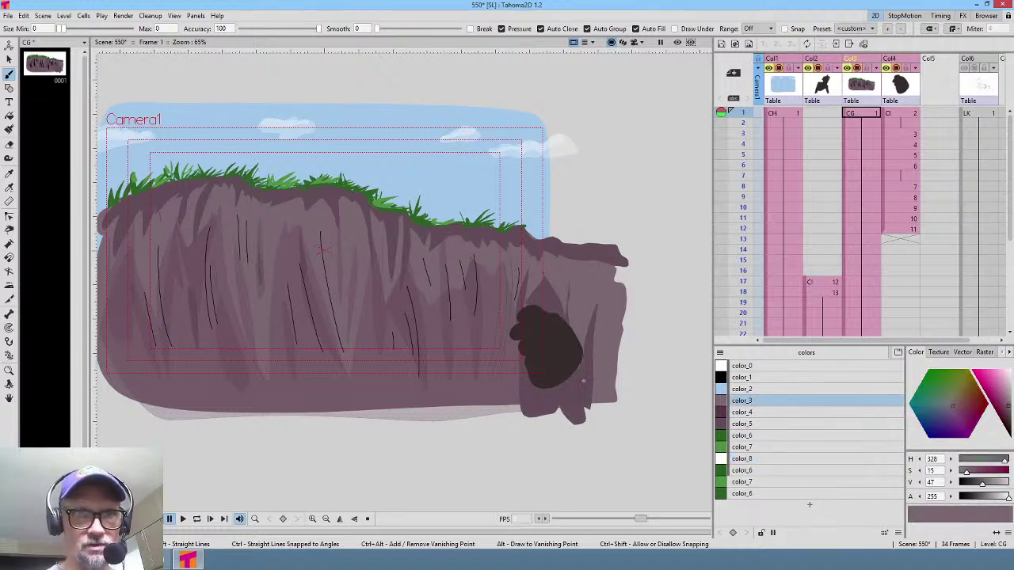
mouse_move(610, 299)
mouse_down()
mouse_move(609, 335)
mouse_move(615, 263)
mouse_move(629, 265)
mouse_move(620, 326)
mouse_move(620, 266)
mouse_up()
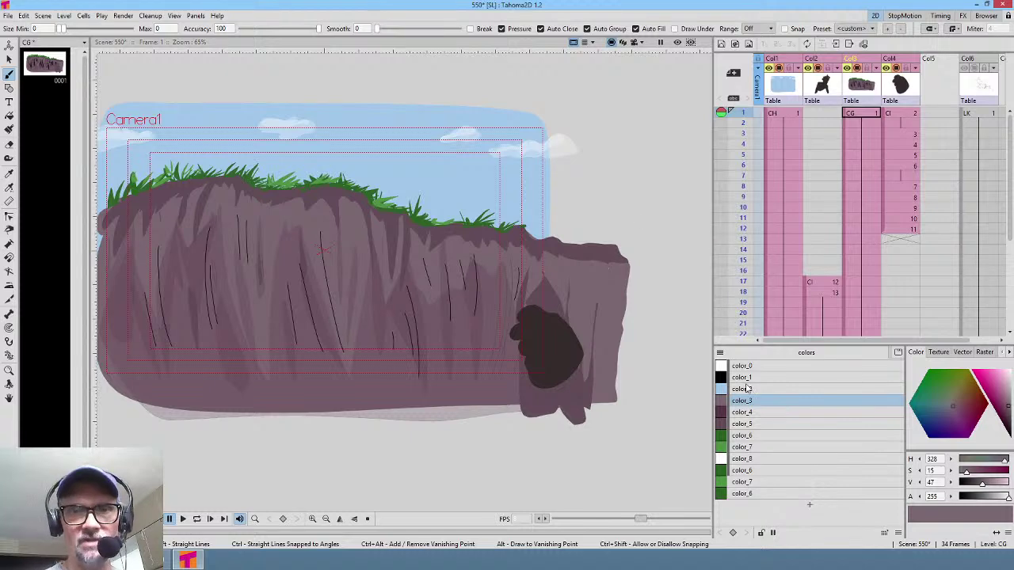
key(k)
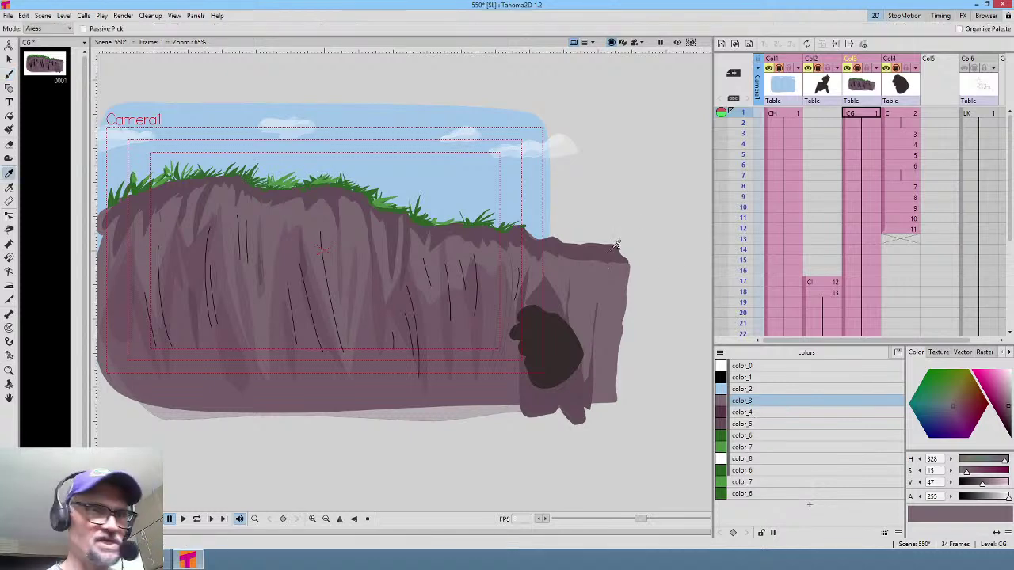
click(615, 246)
key(b)
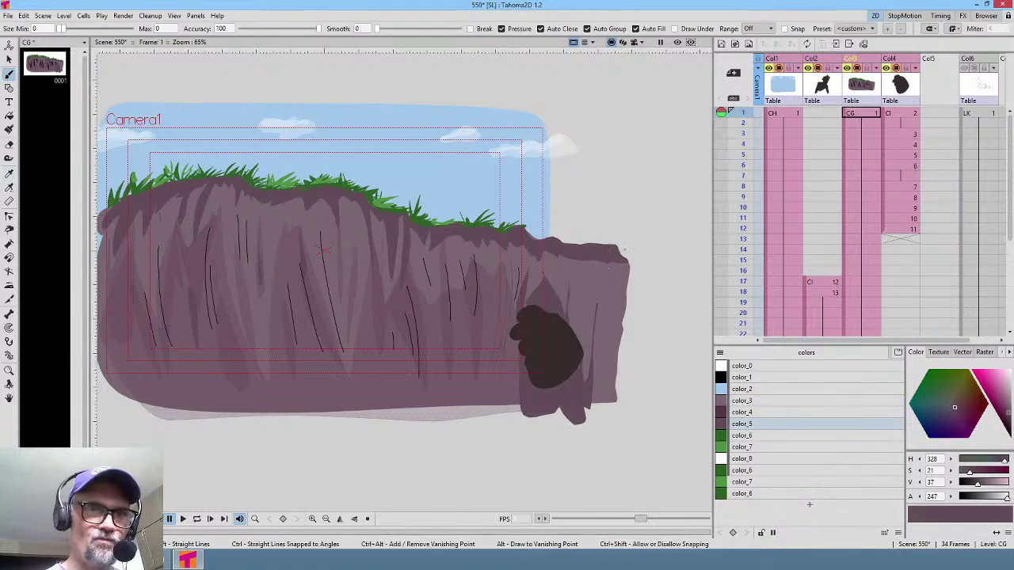
drag(631, 257, 618, 260)
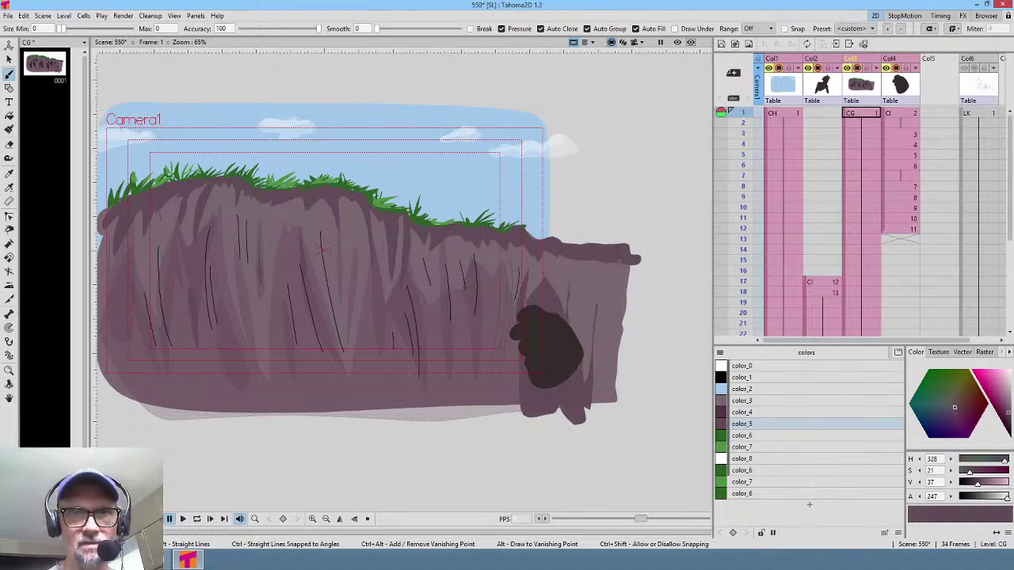
Step: Paint grass blades along the top of the rock extension in dark green color_6 and lighter green color_7
click(738, 472)
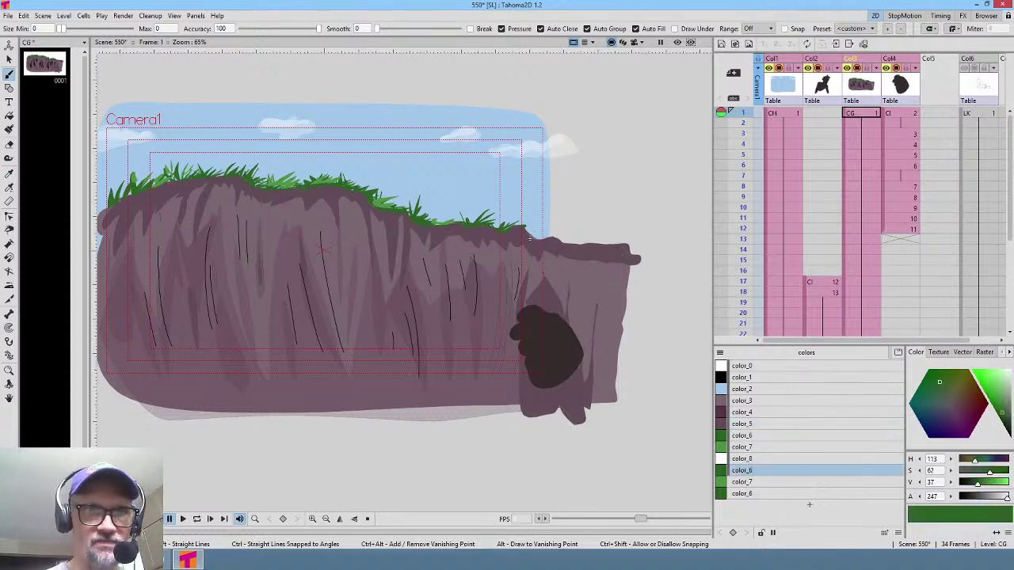
mouse_move(539, 236)
mouse_down()
mouse_move(547, 227)
mouse_move(588, 250)
mouse_up()
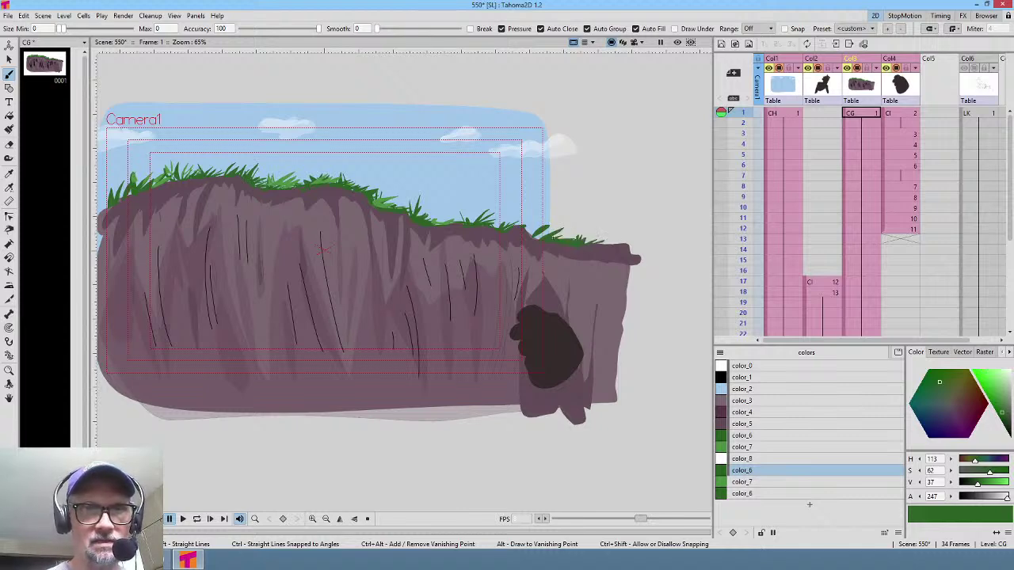
drag(531, 226, 529, 237)
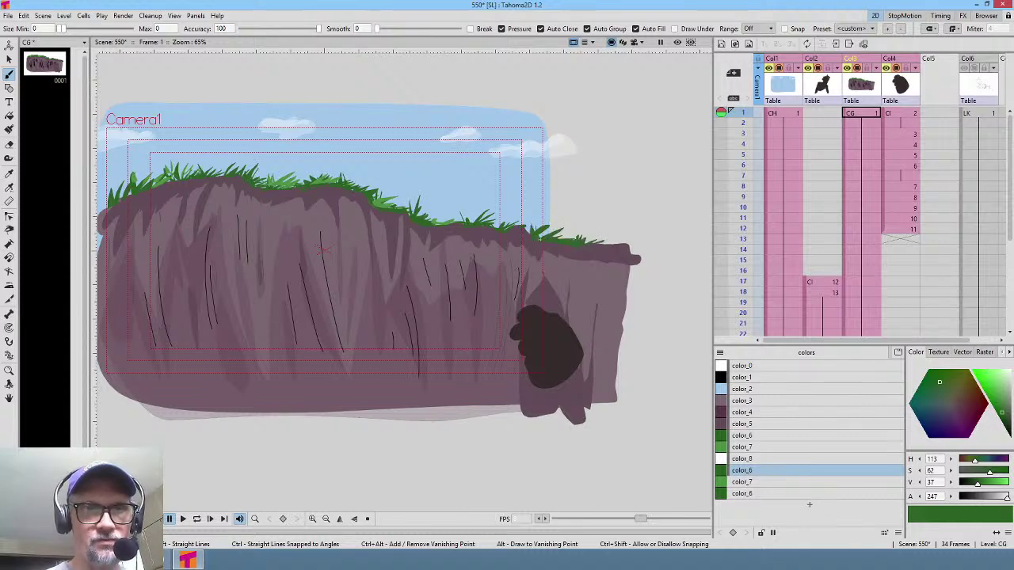
click(742, 481)
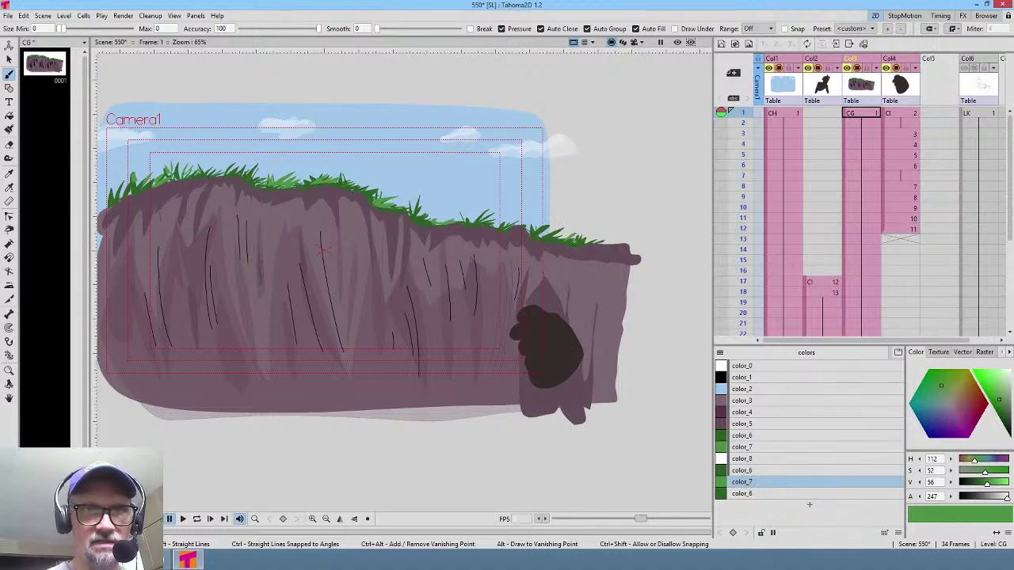
drag(604, 240, 610, 246)
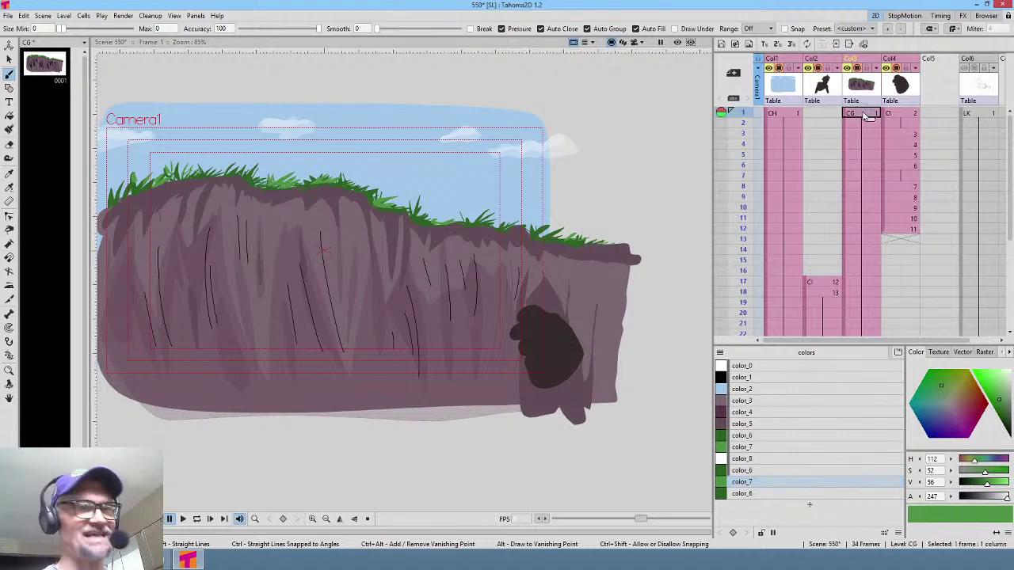
Step: Move the centre point of the cliff column Col3 to about X -538 px, Y -302 px, near the camera frame's lower-left corner
key(a)
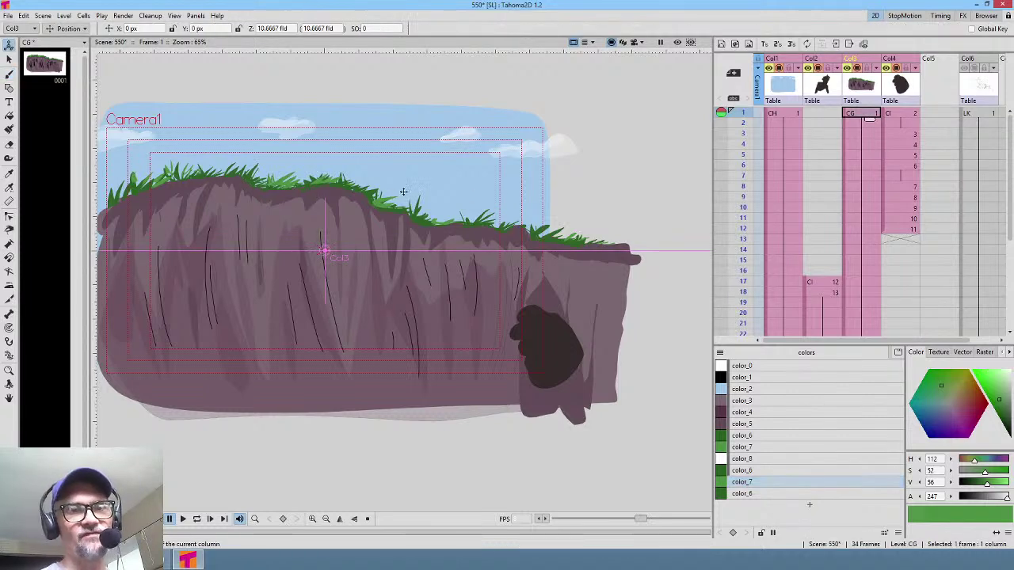
drag(404, 191, 458, 190)
click(85, 29)
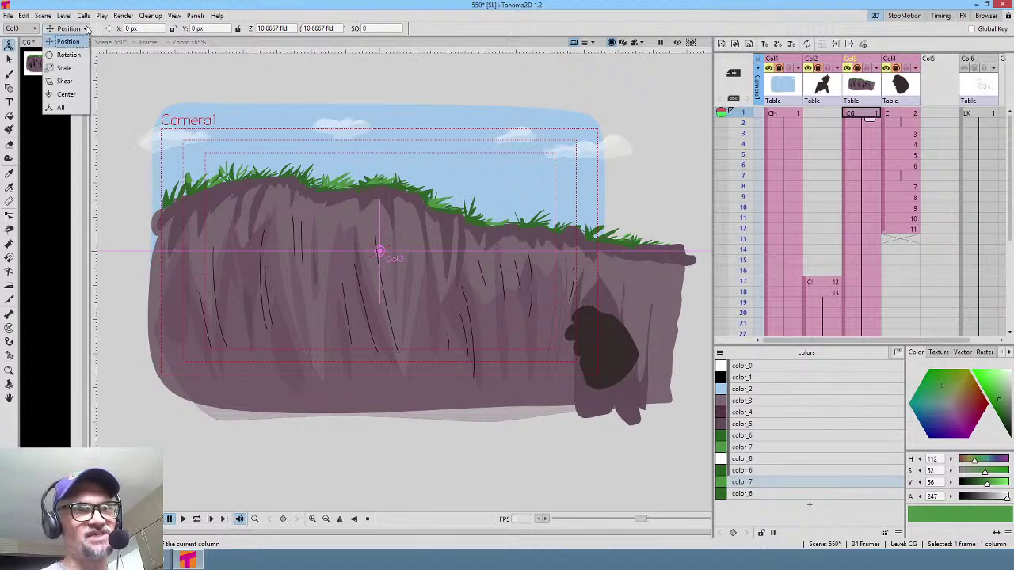
click(84, 97)
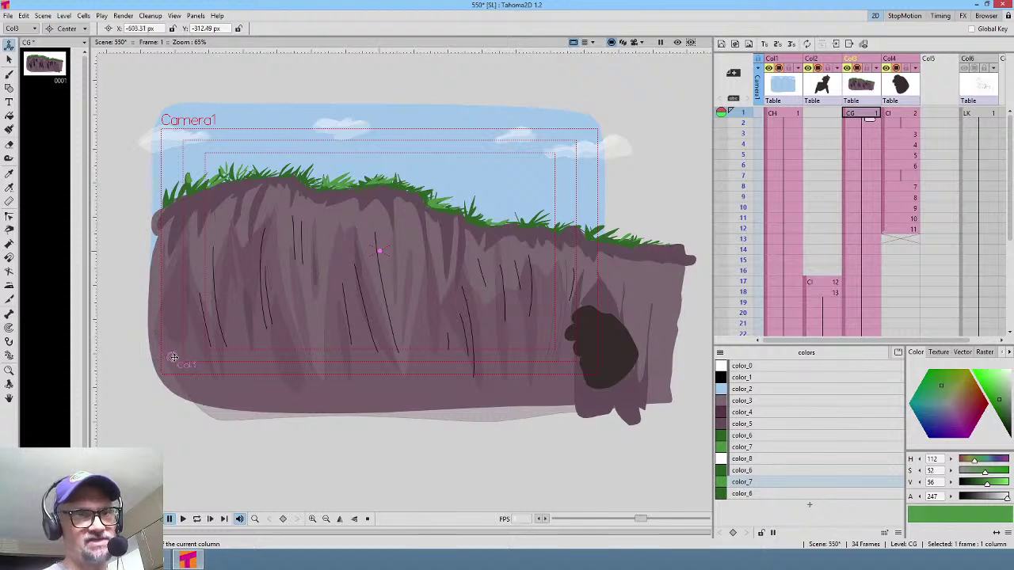
drag(195, 358, 196, 354)
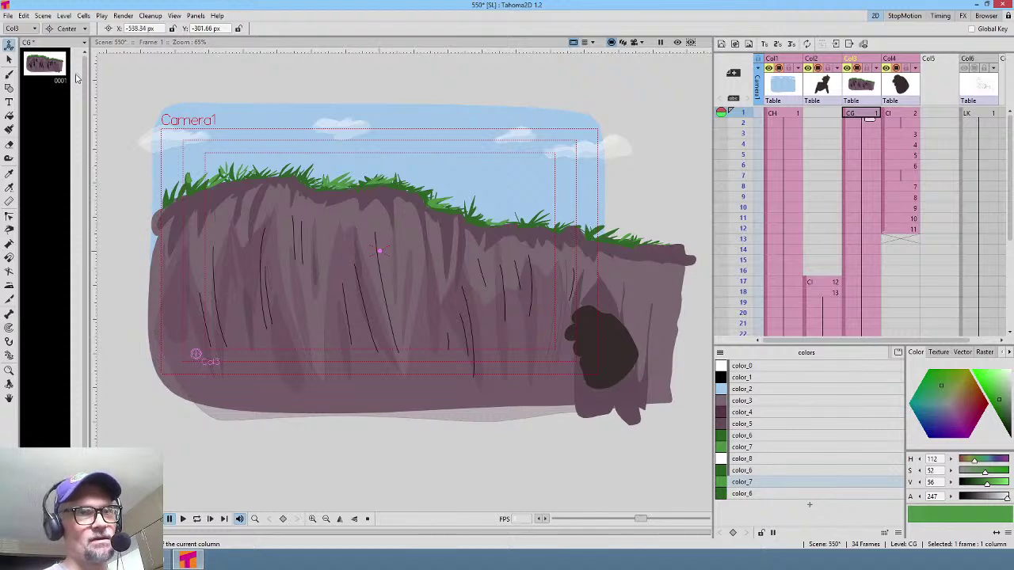
Step: Scale the cliff column Col3 down to about 89.7% on frame 1, checking the fit in camera view
click(82, 30)
click(63, 67)
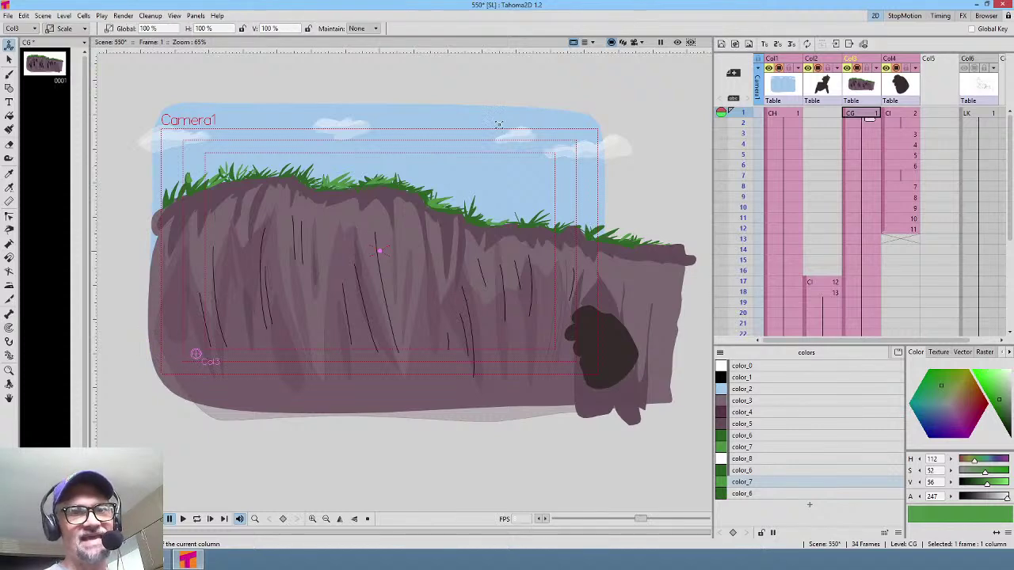
mouse_move(531, 124)
mouse_down()
mouse_move(492, 151)
mouse_move(502, 143)
mouse_up()
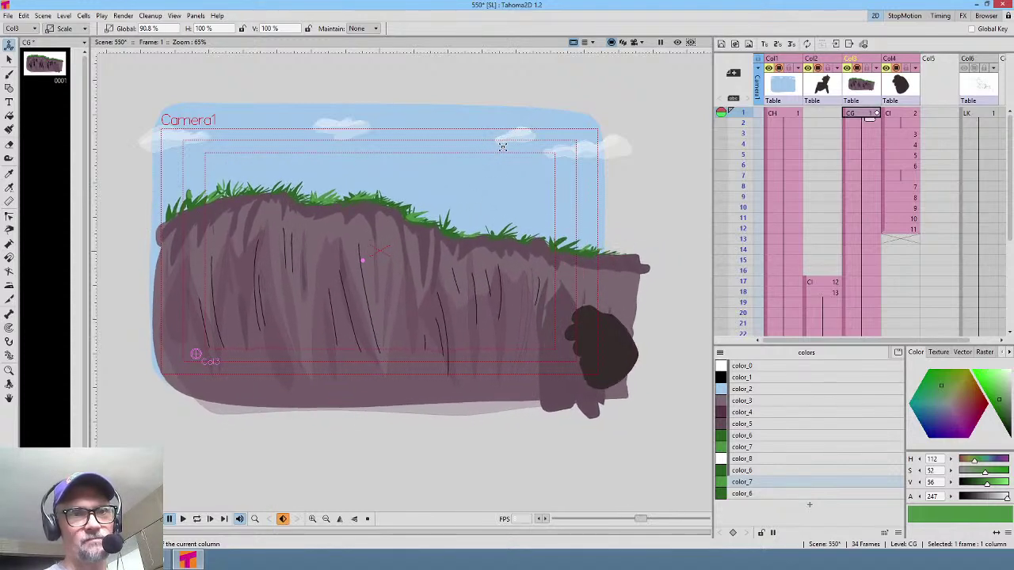
click(633, 43)
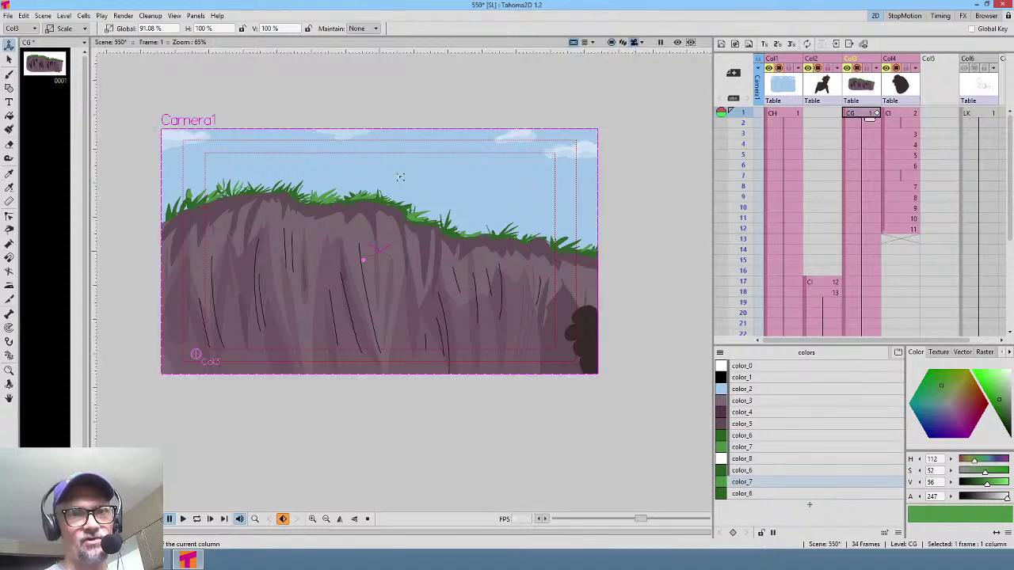
mouse_move(408, 175)
mouse_down()
mouse_move(459, 190)
mouse_move(410, 222)
mouse_move(478, 211)
mouse_move(480, 228)
mouse_move(480, 209)
mouse_up()
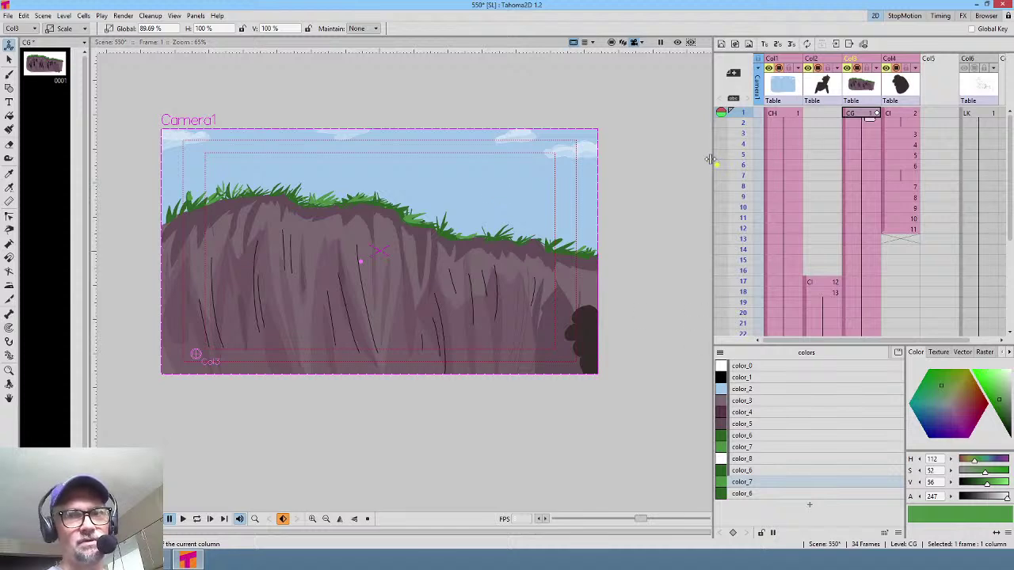
Step: Parent the silhouette columns Col4 and Col2 to the sky column Col1 in the stage hierarchy
key(F9)
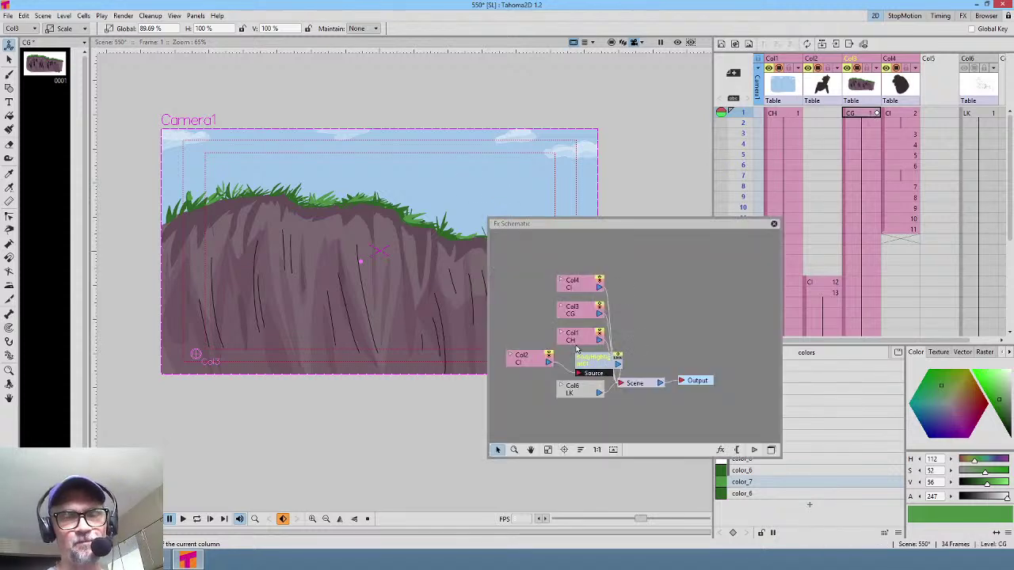
click(770, 449)
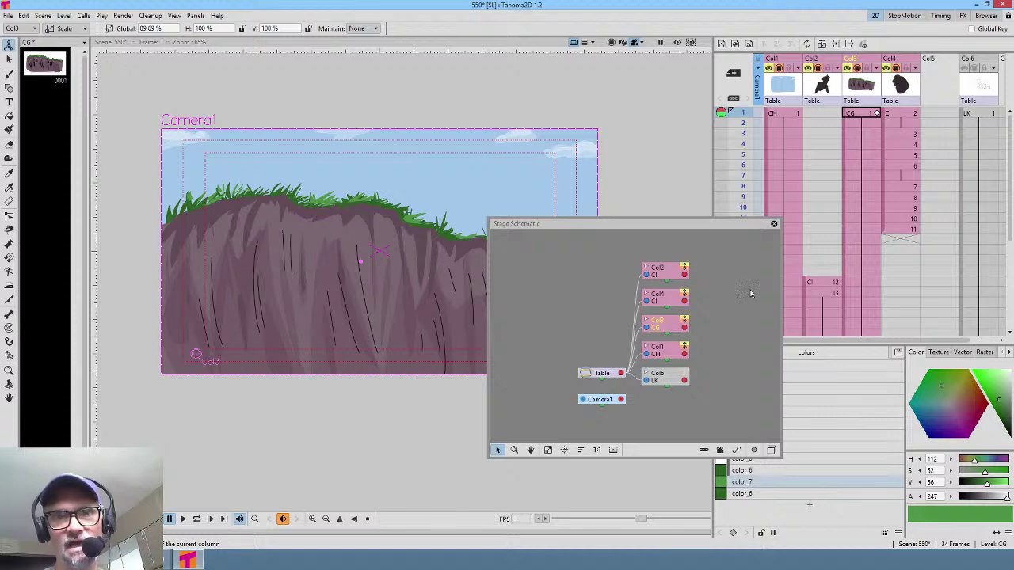
mouse_move(667, 300)
mouse_down()
mouse_move(732, 292)
mouse_move(745, 277)
mouse_move(720, 287)
mouse_move(701, 347)
mouse_move(685, 350)
mouse_move(668, 300)
mouse_up()
drag(745, 279, 743, 314)
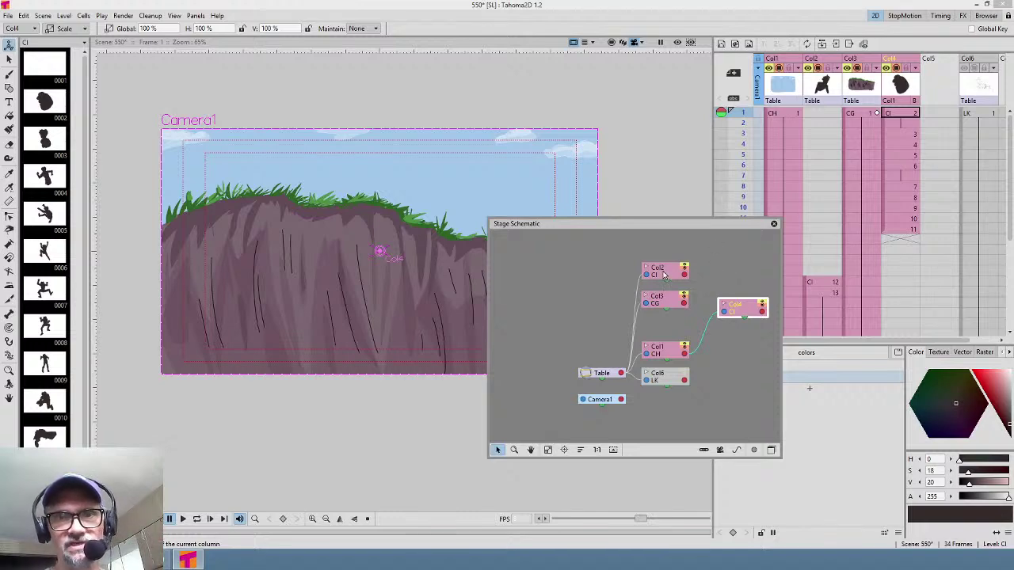
drag(663, 274, 687, 350)
drag(745, 286, 740, 310)
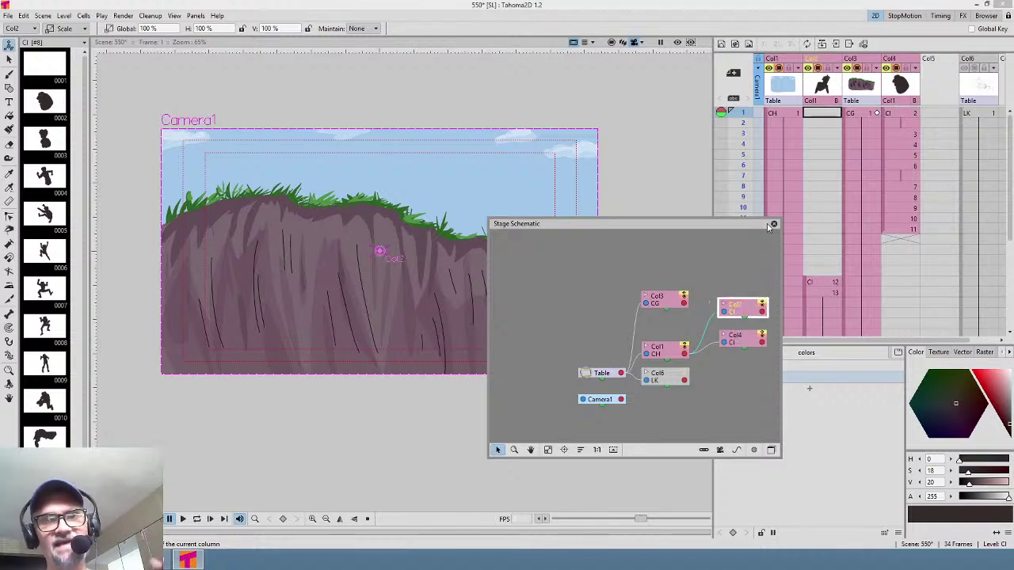
click(773, 225)
Step: On frame 17, move the Col2 silhouette down so that it sits behind the grass on the cliff top
mouse_move(721, 112)
mouse_down()
mouse_move(735, 180)
mouse_move(713, 291)
mouse_move(719, 269)
mouse_move(718, 291)
mouse_move(718, 281)
mouse_up()
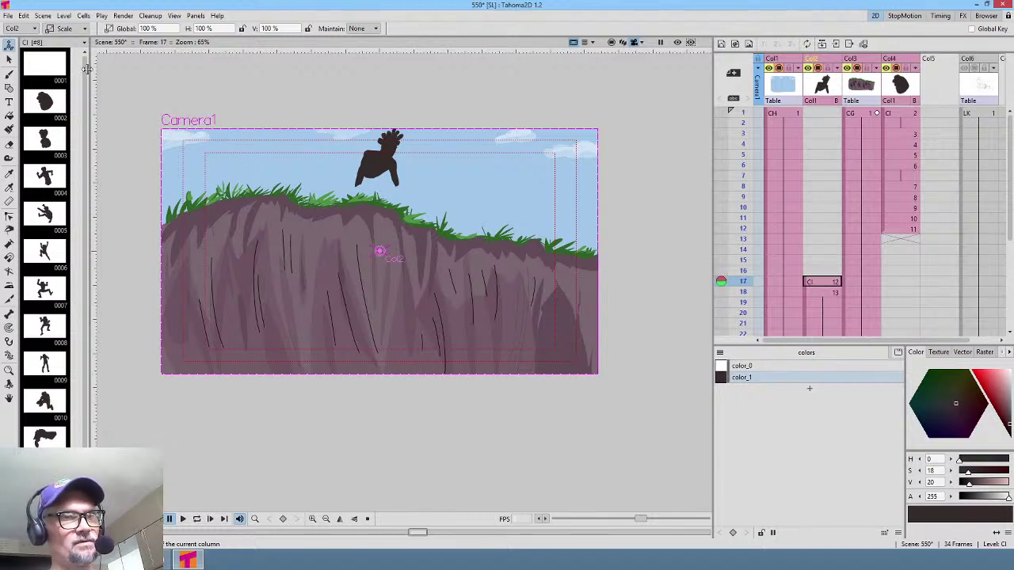
click(76, 30)
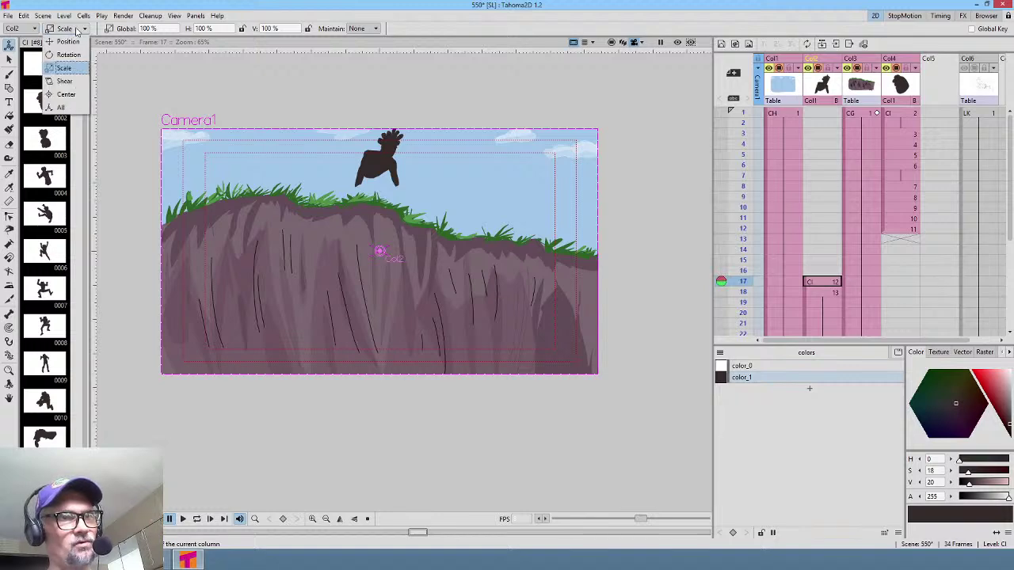
click(68, 41)
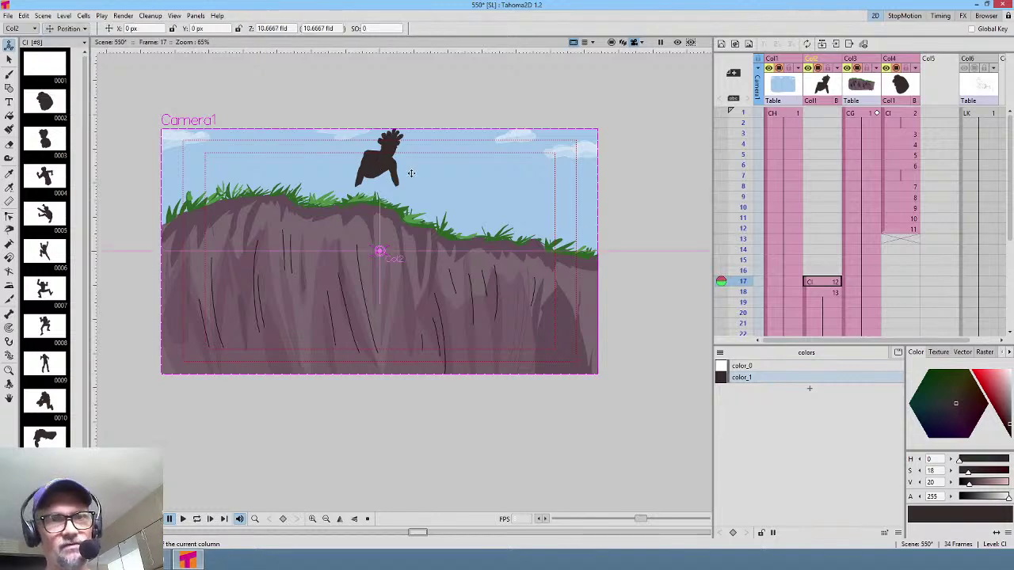
drag(398, 164, 391, 186)
Step: Lower the Col4 silhouette to about X -12, Y -45 px on frame 9 and X -20, Y -68 px on frame 12
click(909, 114)
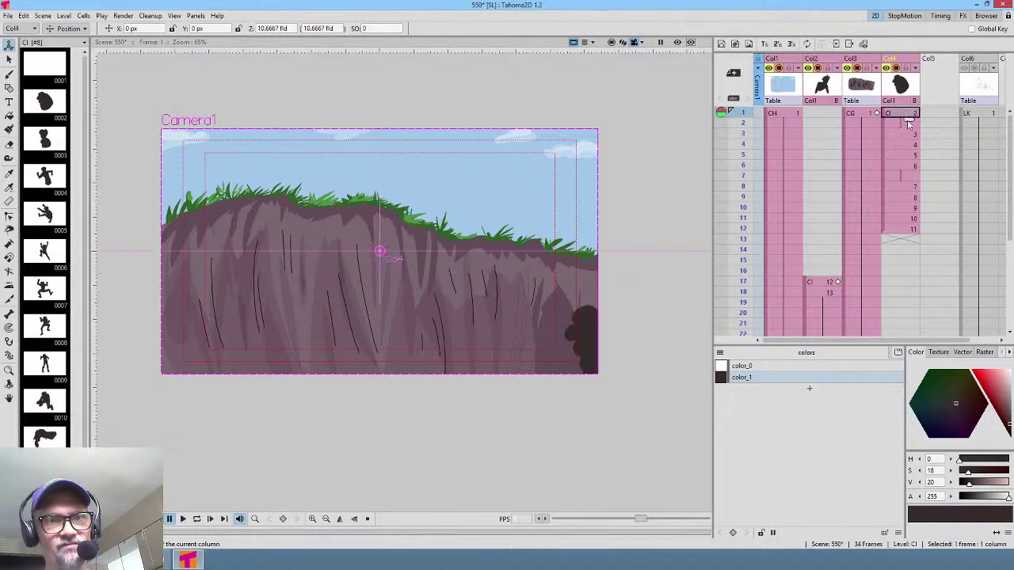
drag(745, 145, 768, 197)
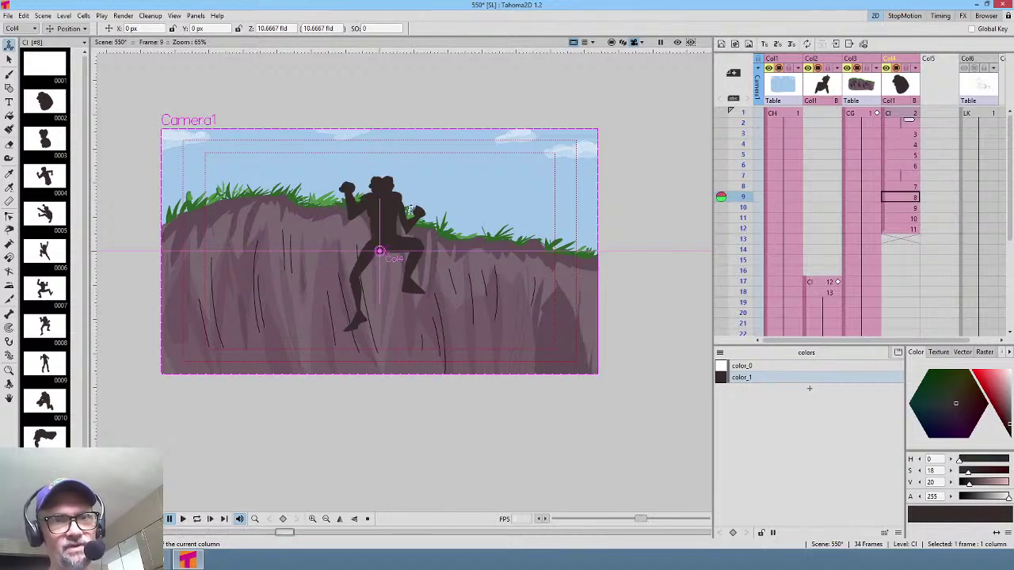
drag(411, 209, 384, 225)
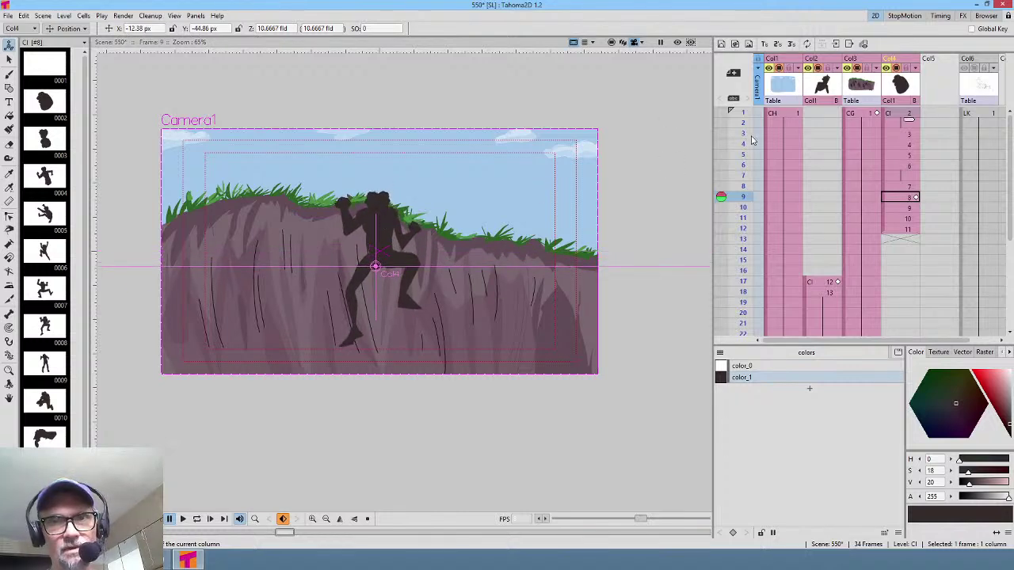
mouse_move(742, 113)
mouse_down()
mouse_move(731, 243)
mouse_move(730, 232)
mouse_up()
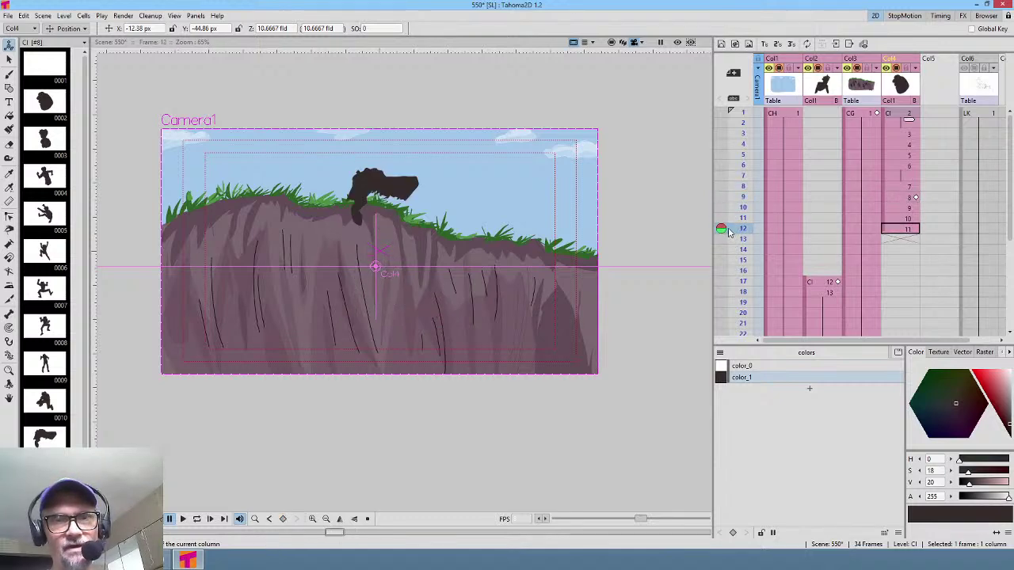
drag(416, 195, 413, 203)
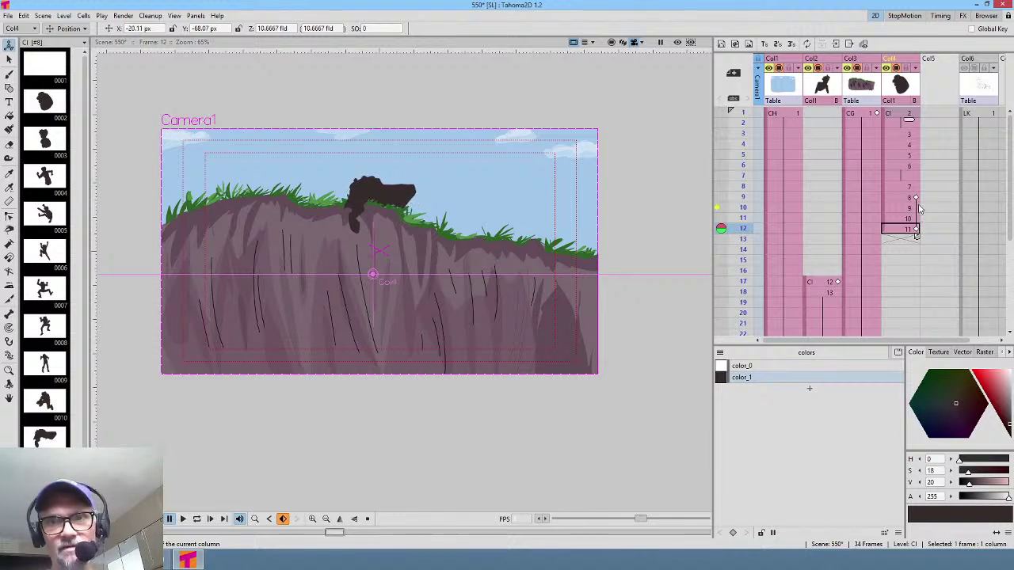
Step: Delete Col4's position keyframe on frame 9, move its frame 12 keyframe to frame 1, and play back the climb
click(915, 199)
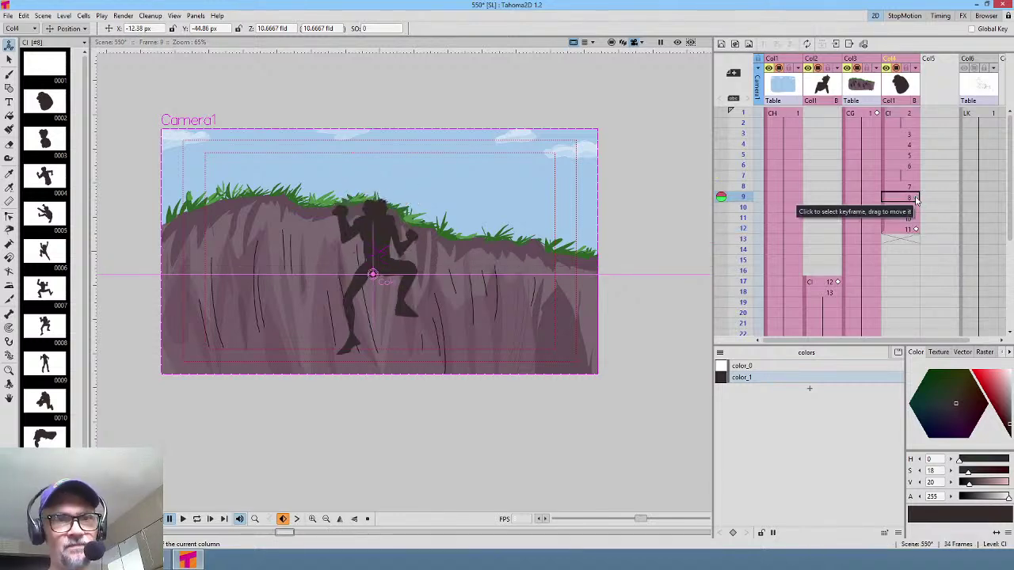
click(914, 230)
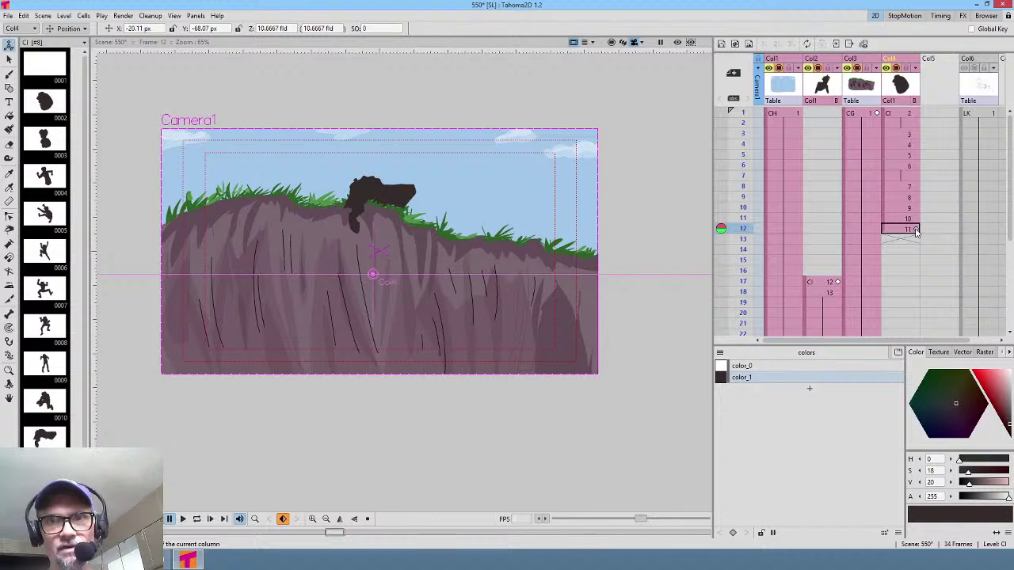
click(901, 113)
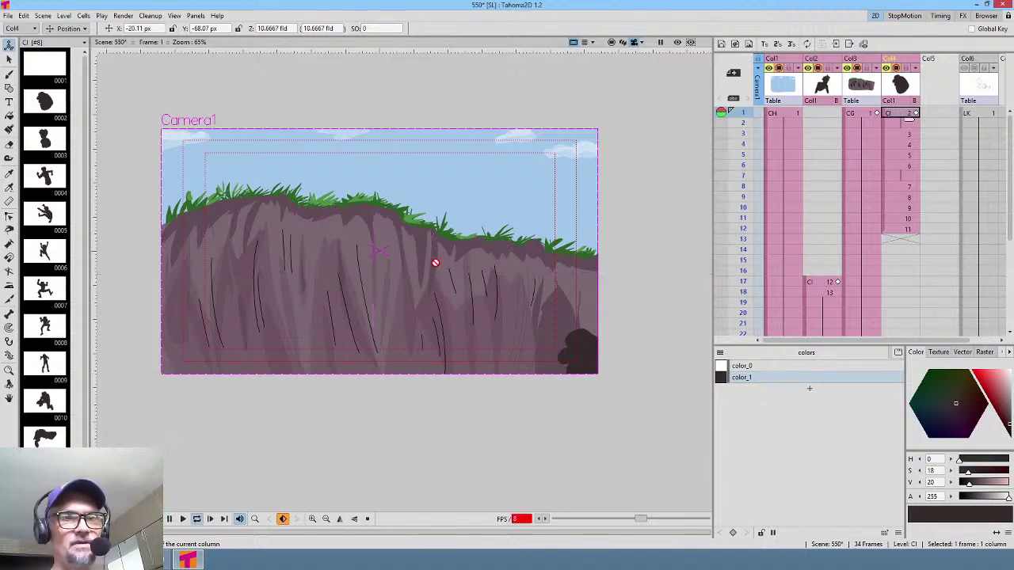
key(p)
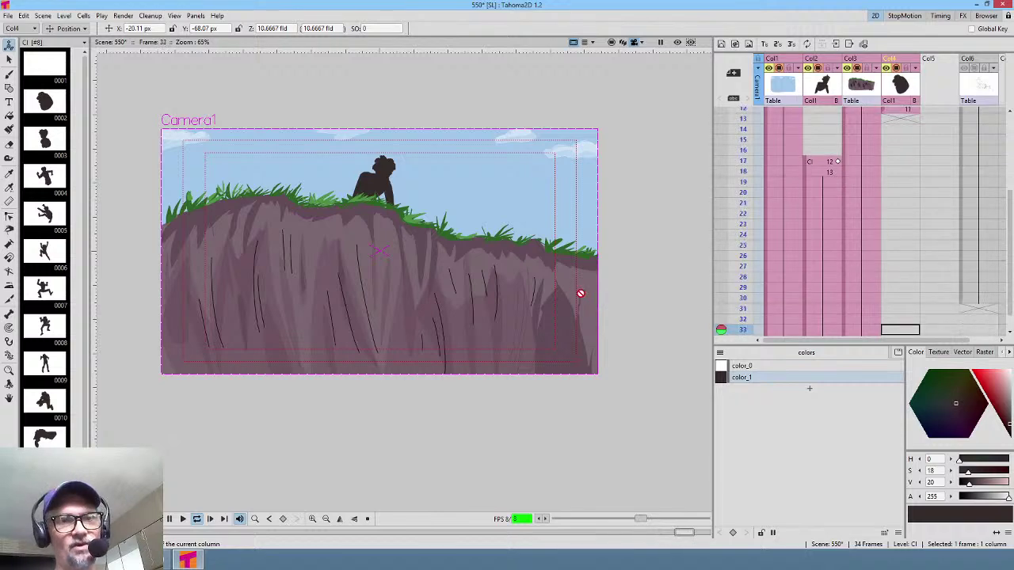
key(p)
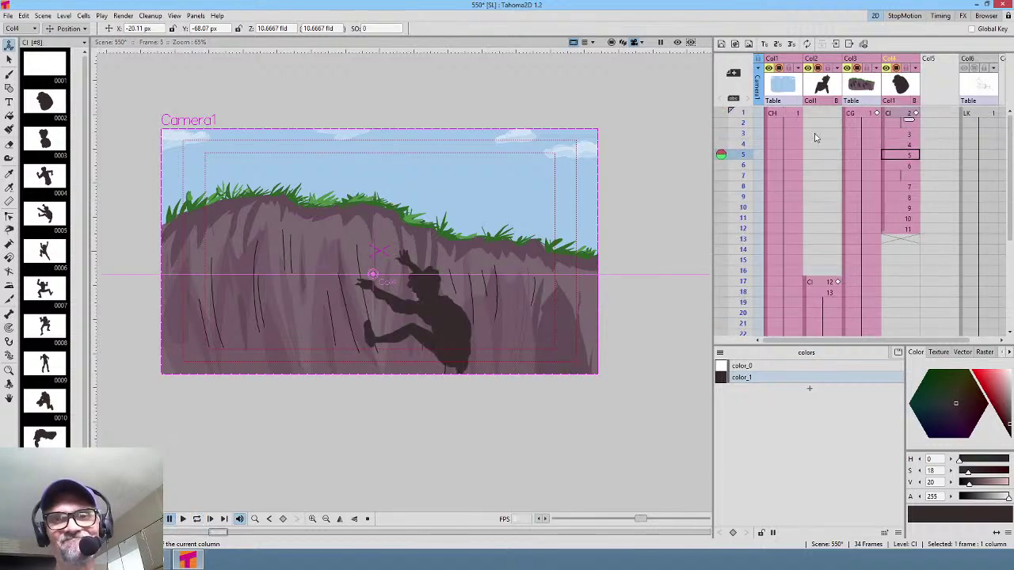
Step: On frame 1, lower the sky column Col1 to about Y -22 px and the cliff column Col3 to about Y -25 px
click(784, 113)
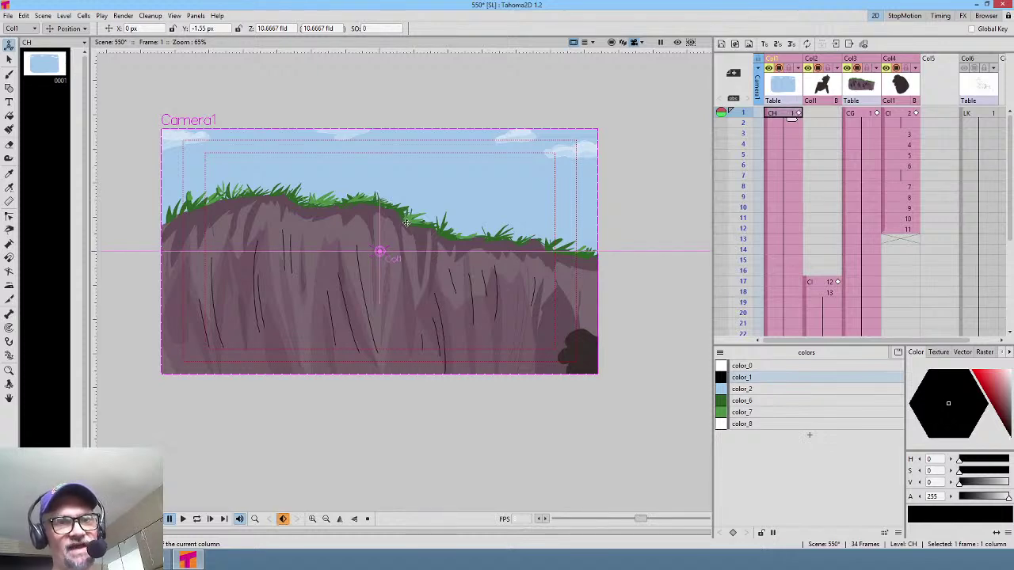
drag(405, 223, 412, 230)
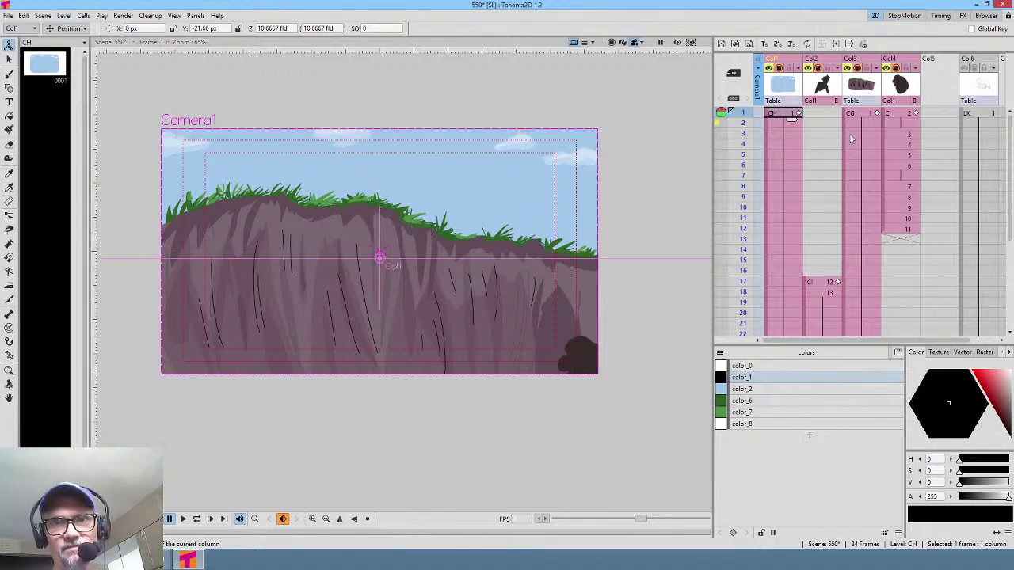
click(869, 115)
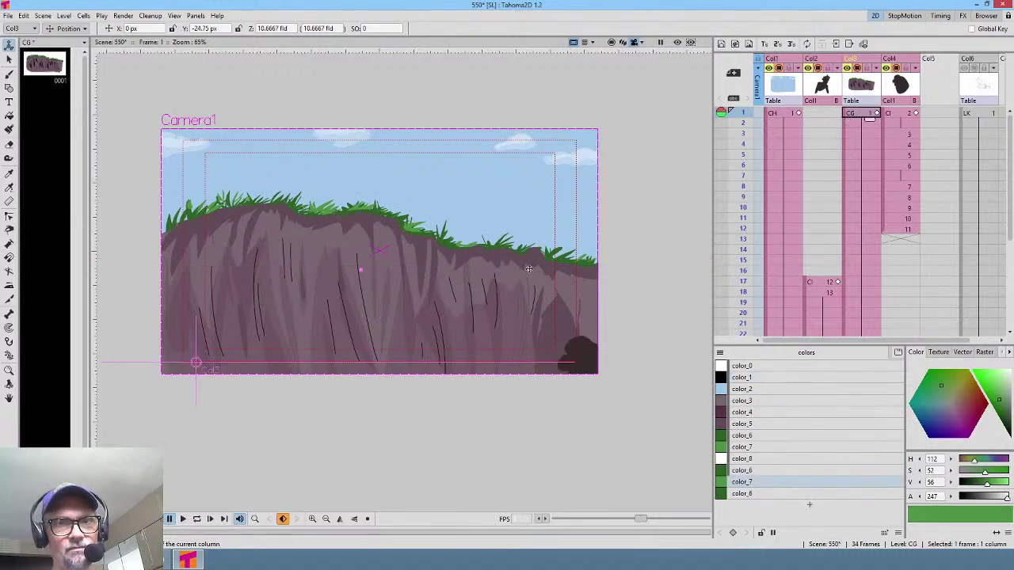
drag(530, 270, 530, 258)
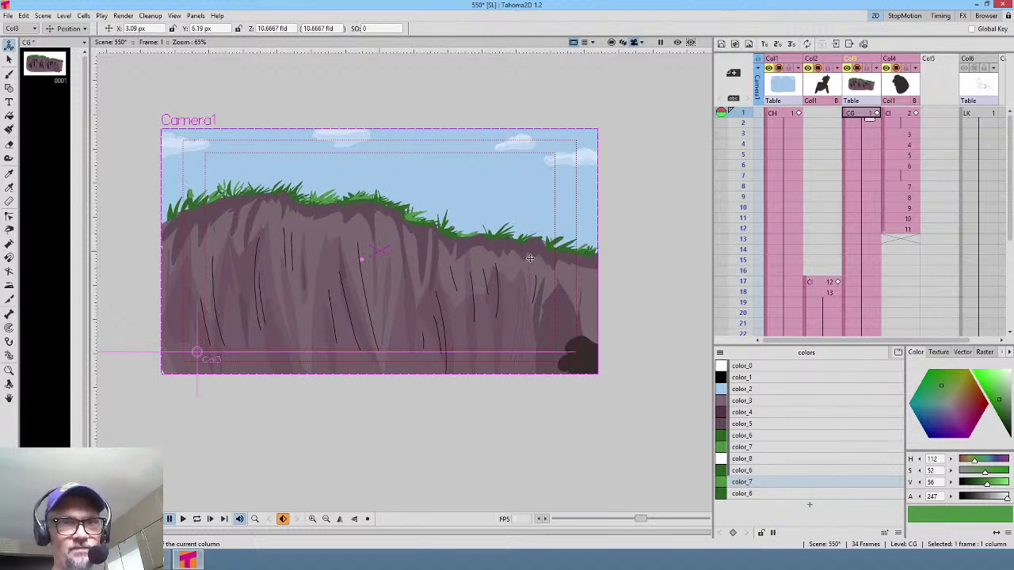
key(ctrl+z)
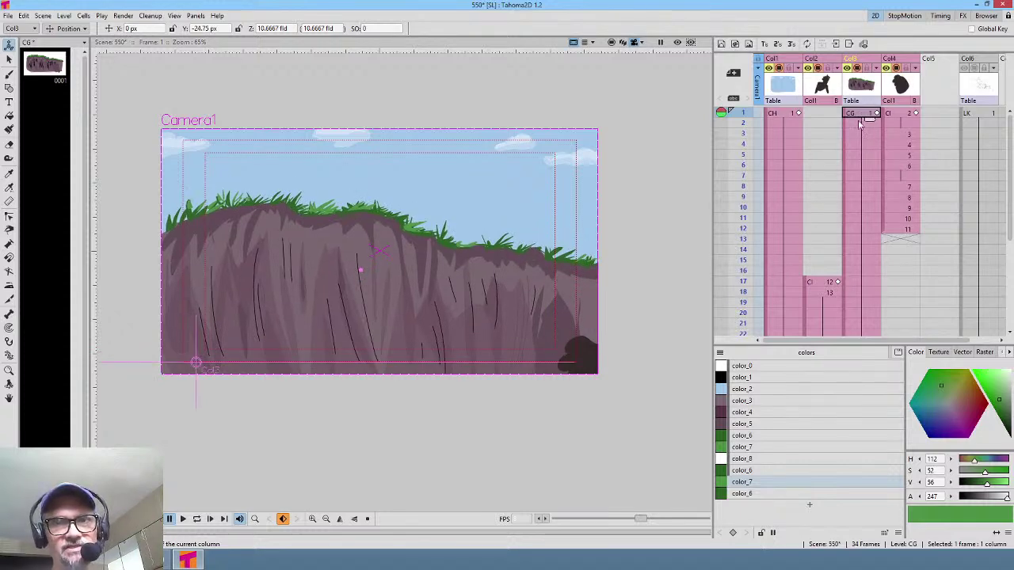
Step: Reparent the silhouette columns Col2 and Col4 from the sky column Col1 to the cliff column Col3
click(896, 87)
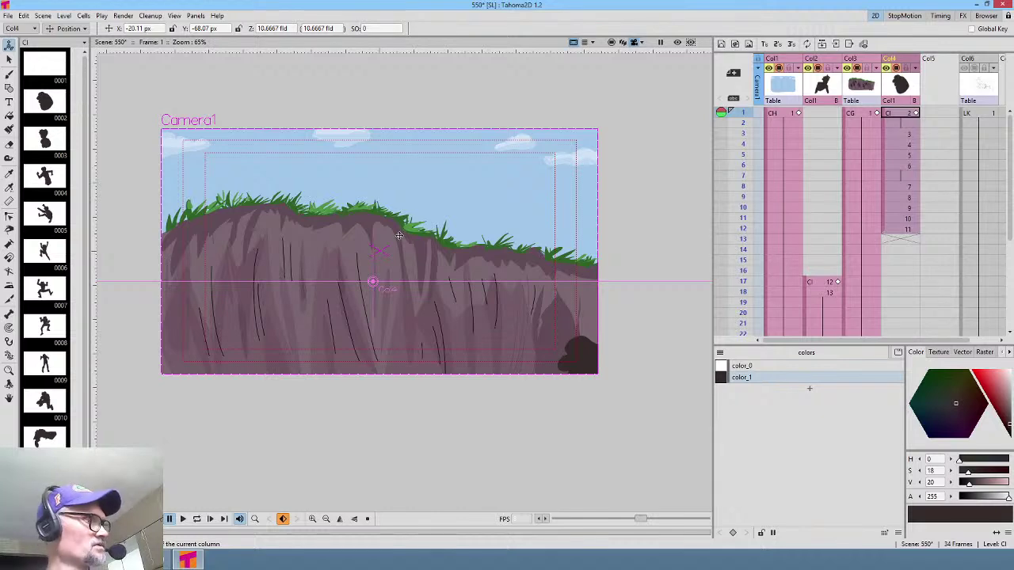
key(ctrl+shift+s)
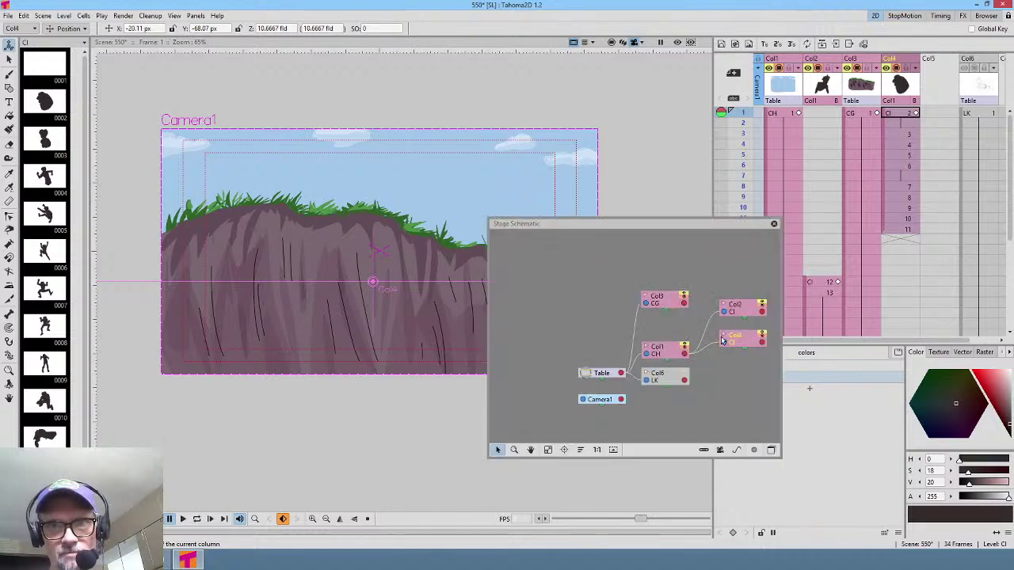
mouse_move(723, 341)
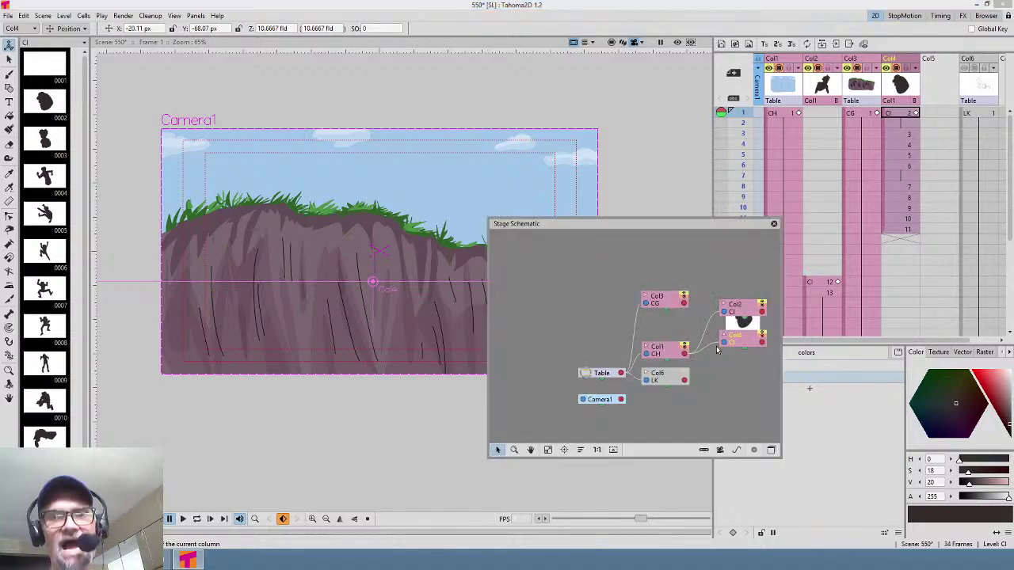
click(662, 349)
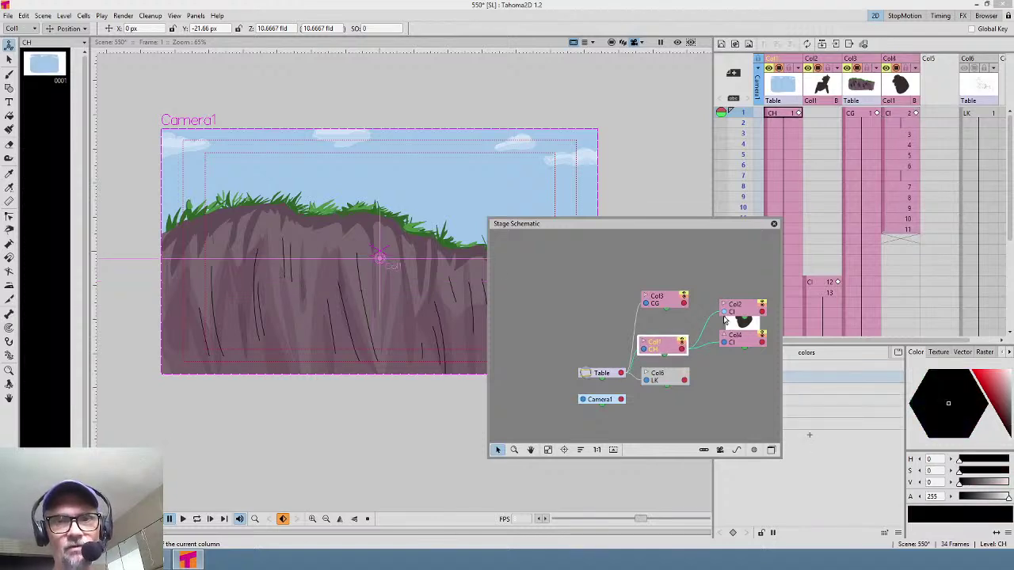
drag(740, 313, 721, 342)
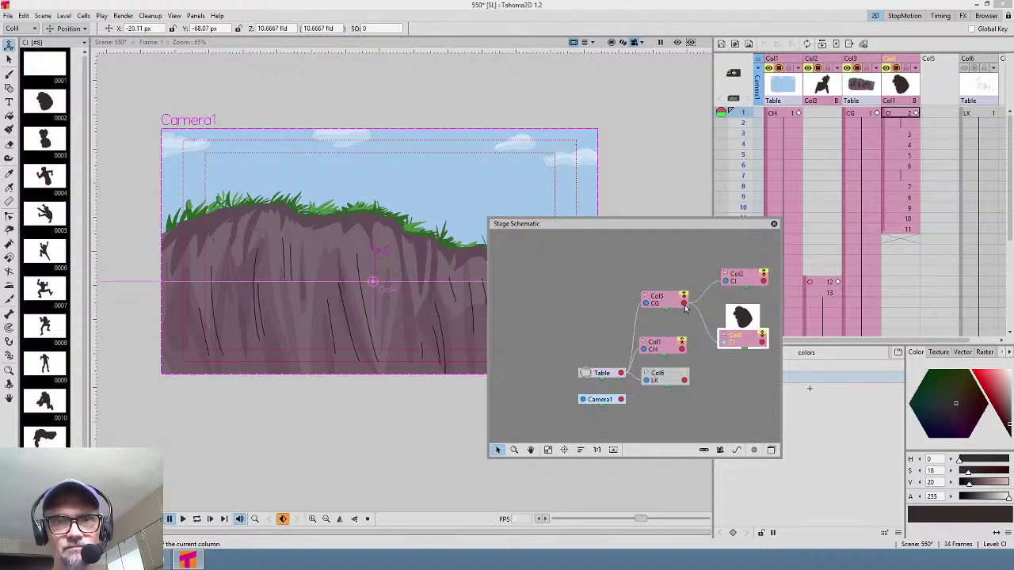
Step: Close the stage schematic and delete the position keyframes of Col2 on frame 17 and Col4 on frame 1
click(668, 346)
click(773, 223)
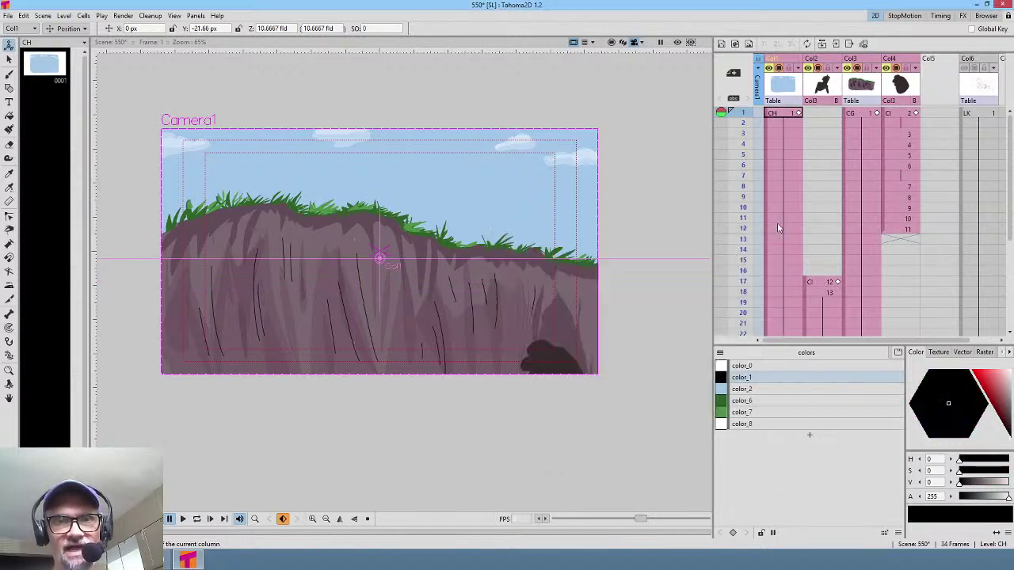
click(838, 283)
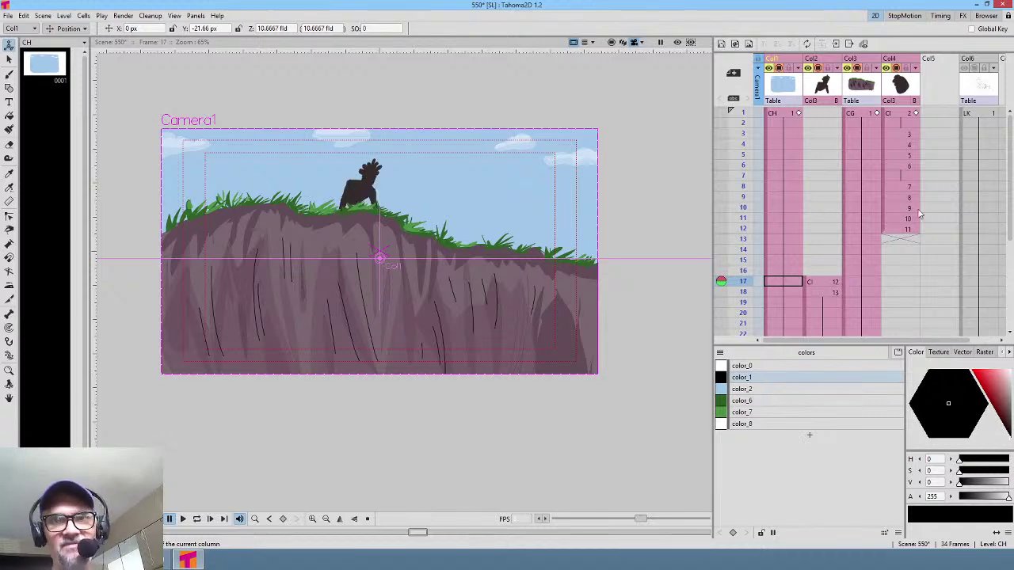
key(Delete)
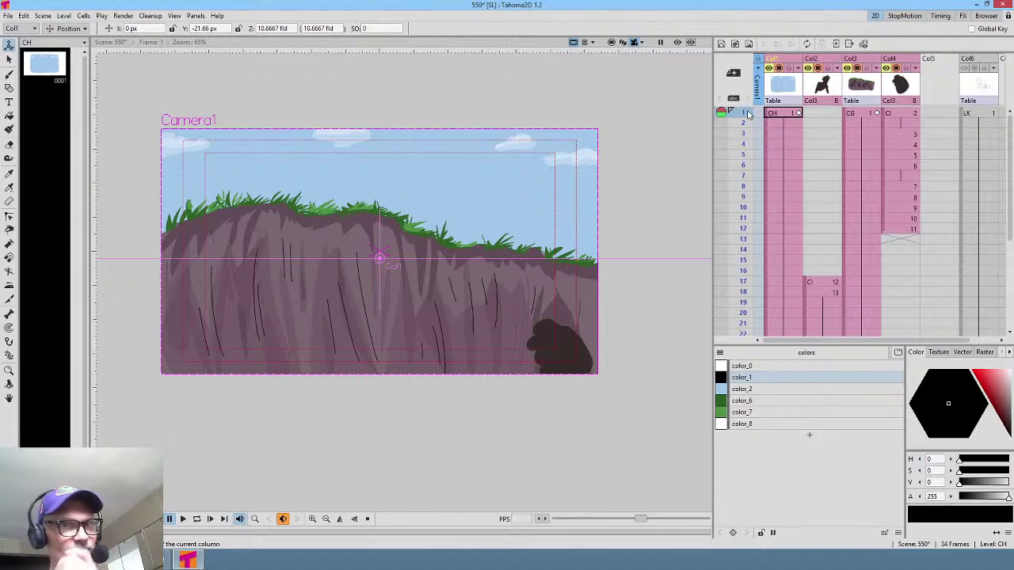
mouse_move(745, 114)
mouse_down()
mouse_move(746, 192)
mouse_move(725, 298)
mouse_move(735, 118)
mouse_up()
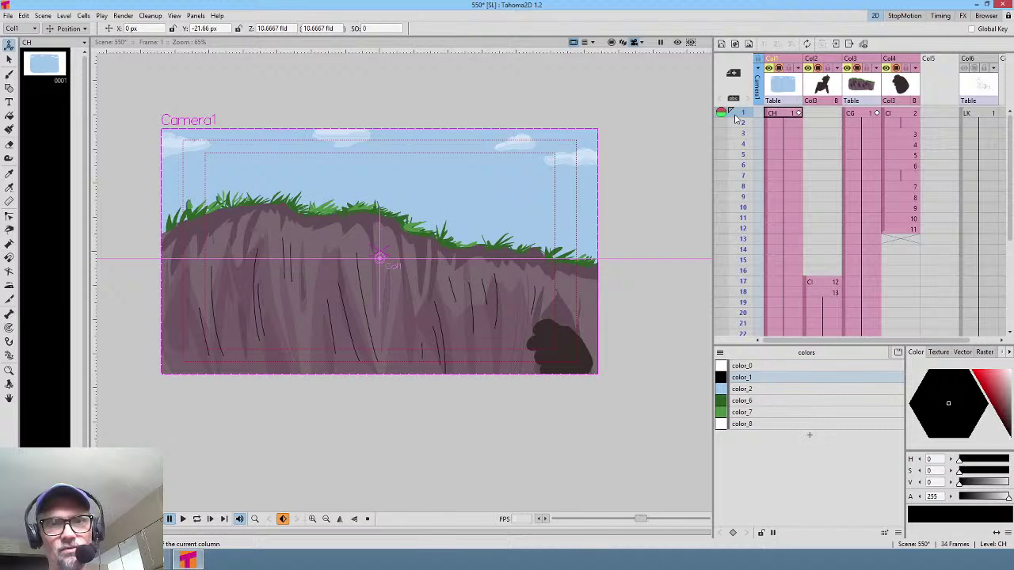
Step: Brush a bumpy filled outline onto the side of Col4's frame 1 silhouette nearest the camera frame edge, widening its hair
click(903, 116)
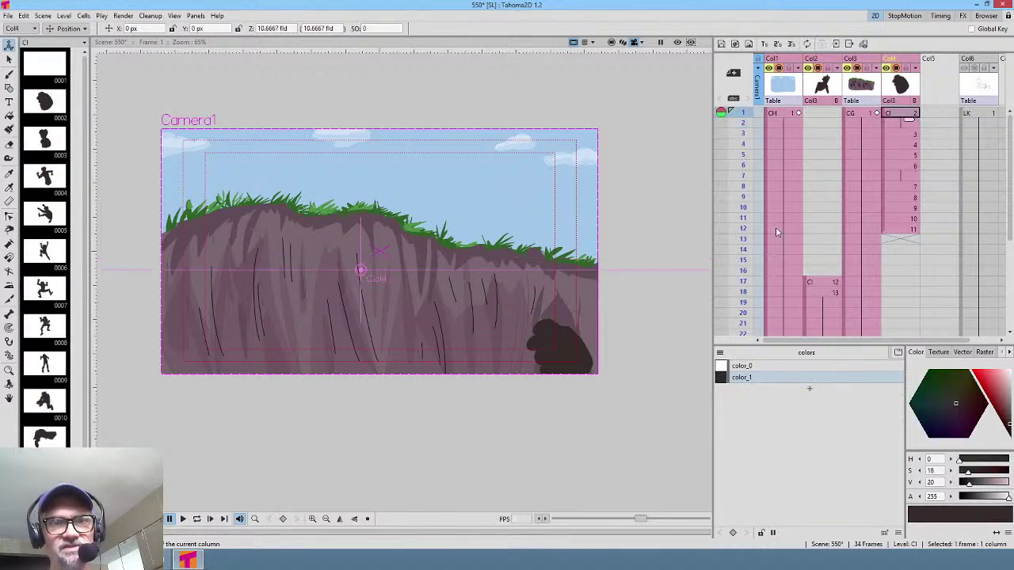
scroll(613, 243, up, 3)
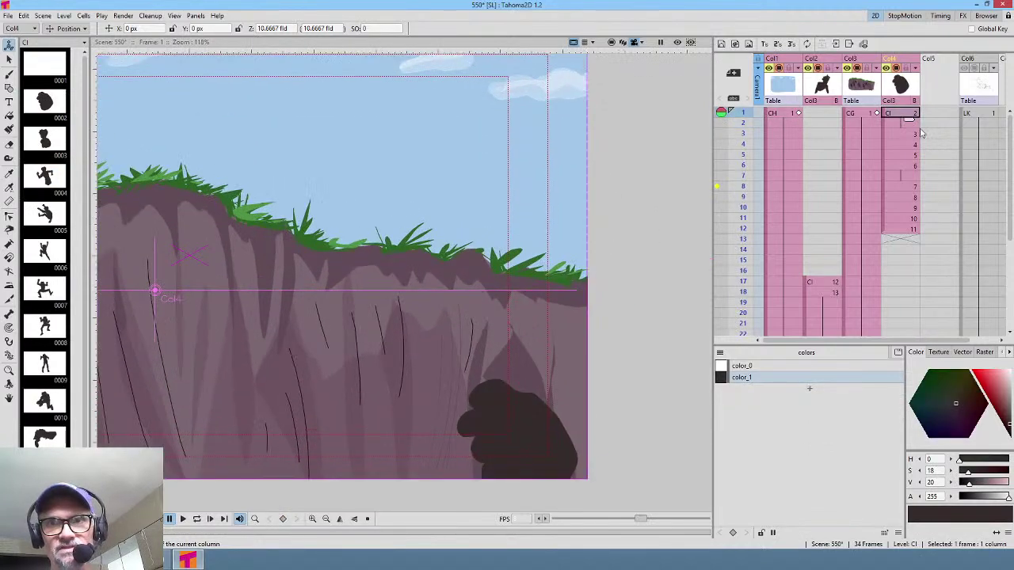
drag(553, 396, 537, 294)
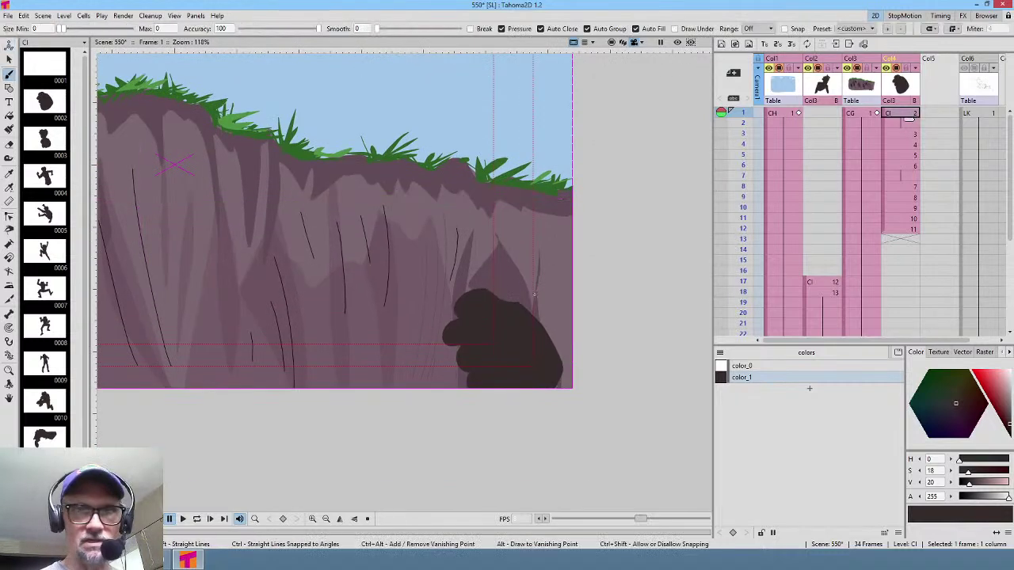
key(b)
click(908, 115)
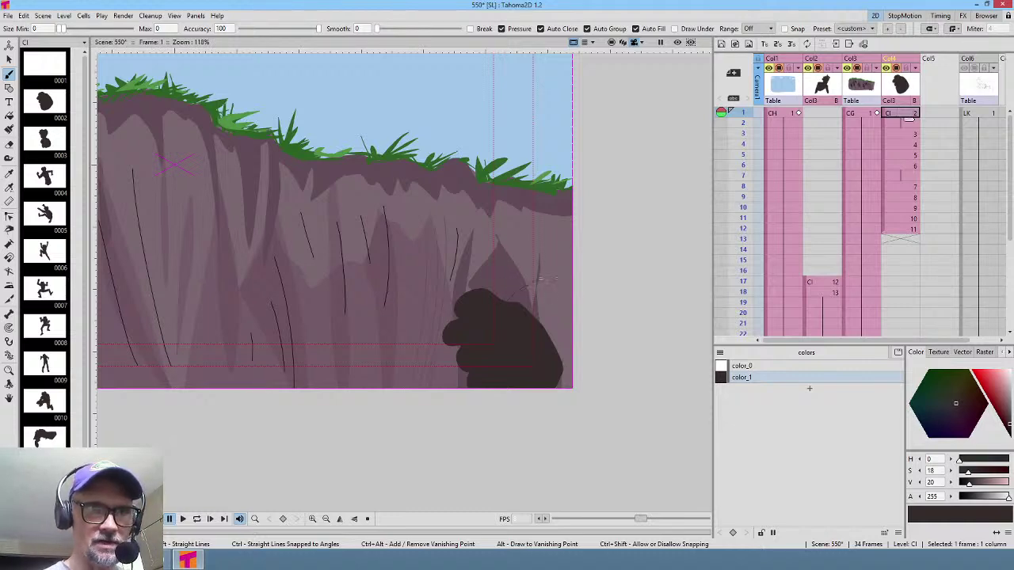
drag(576, 343, 538, 360)
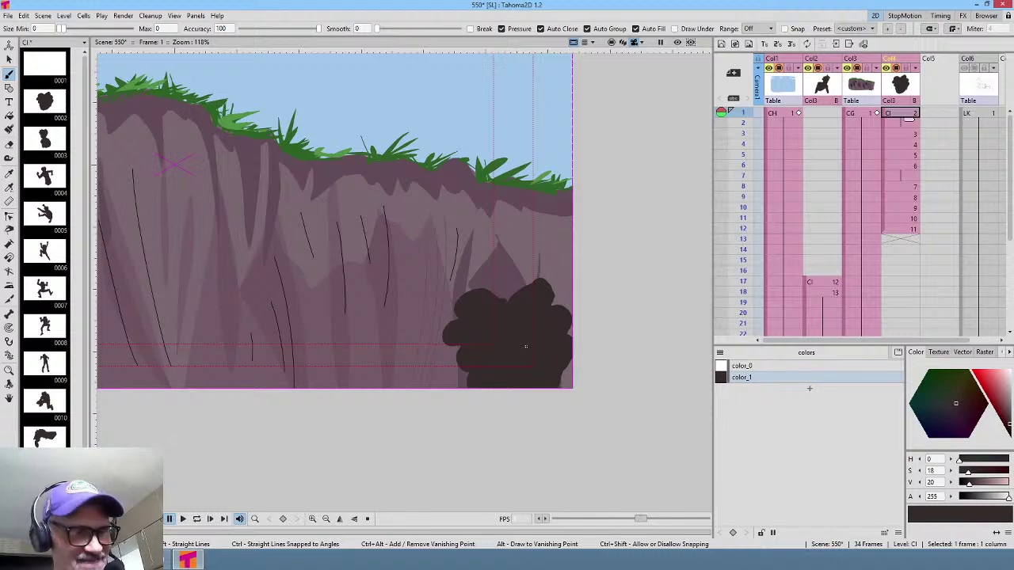
Step: Play back the cliff climb within the full camera frame and review its opening frames
click(783, 114)
scroll(476, 211, down, 2)
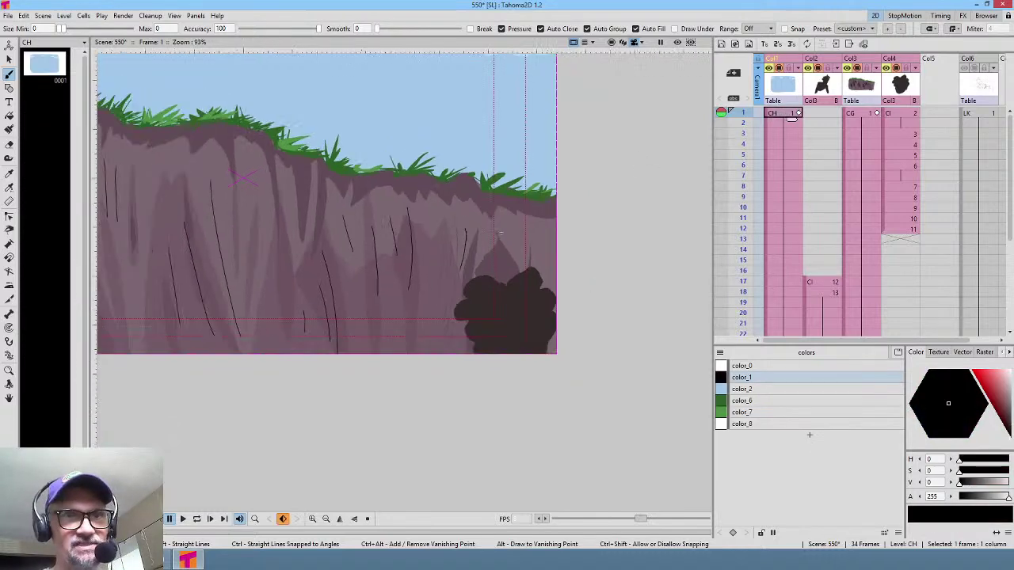
scroll(475, 290, down, 2)
key(p)
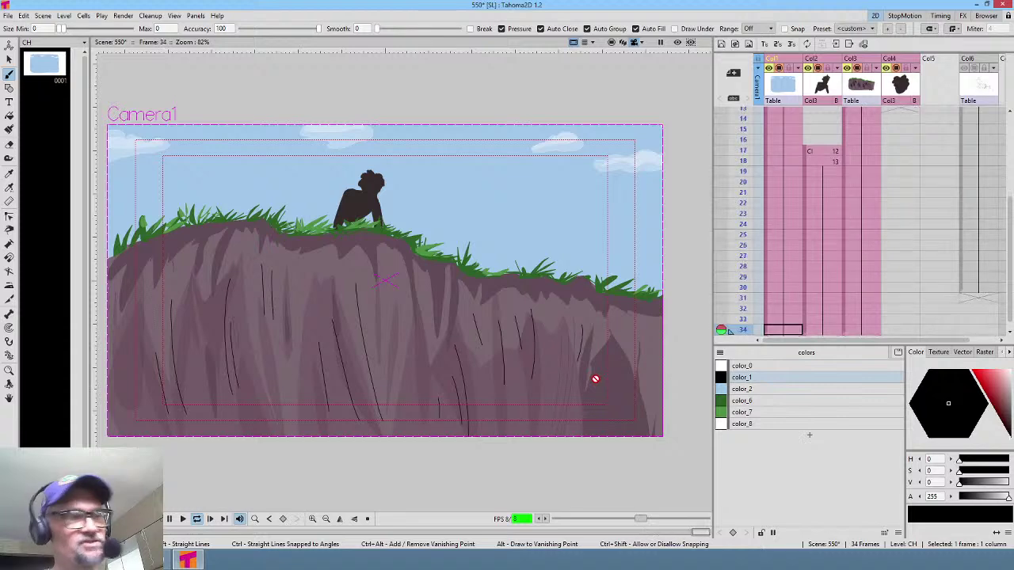
key(p)
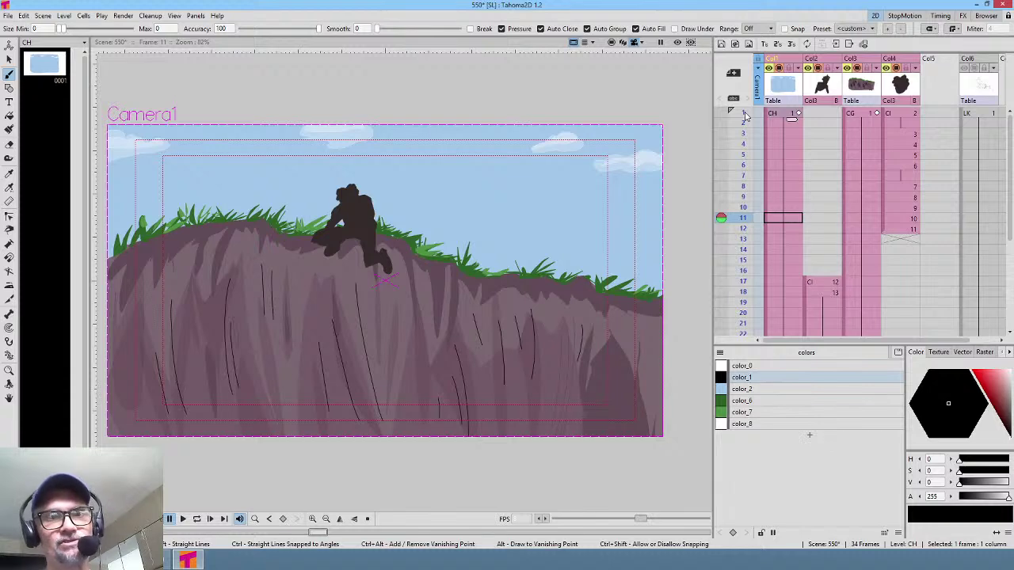
mouse_move(745, 116)
mouse_down()
mouse_move(725, 252)
mouse_move(742, 113)
mouse_up()
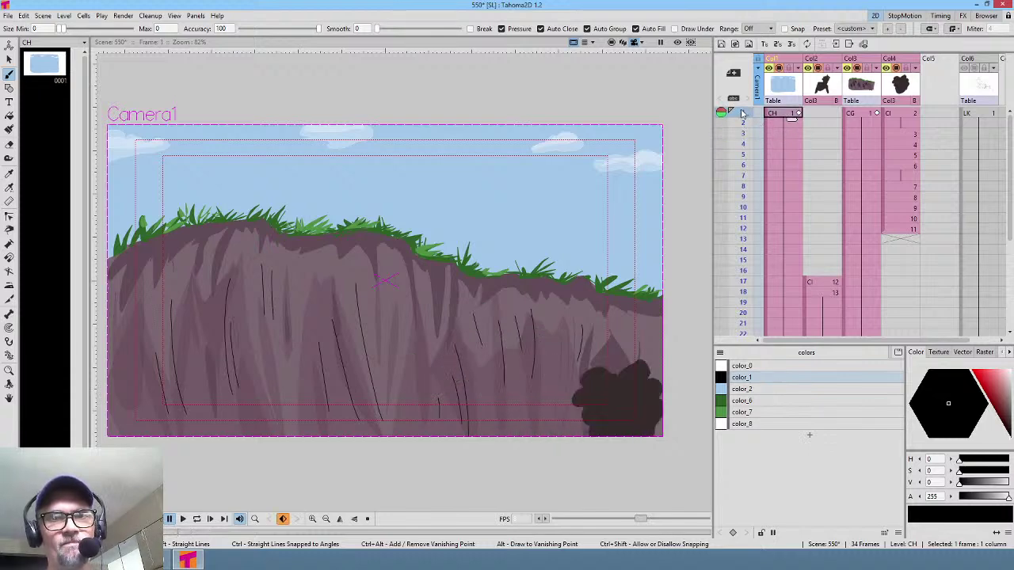
mouse_move(743, 120)
mouse_down()
mouse_move(740, 209)
mouse_move(752, 165)
mouse_move(749, 119)
mouse_move(739, 245)
mouse_move(756, 113)
mouse_up()
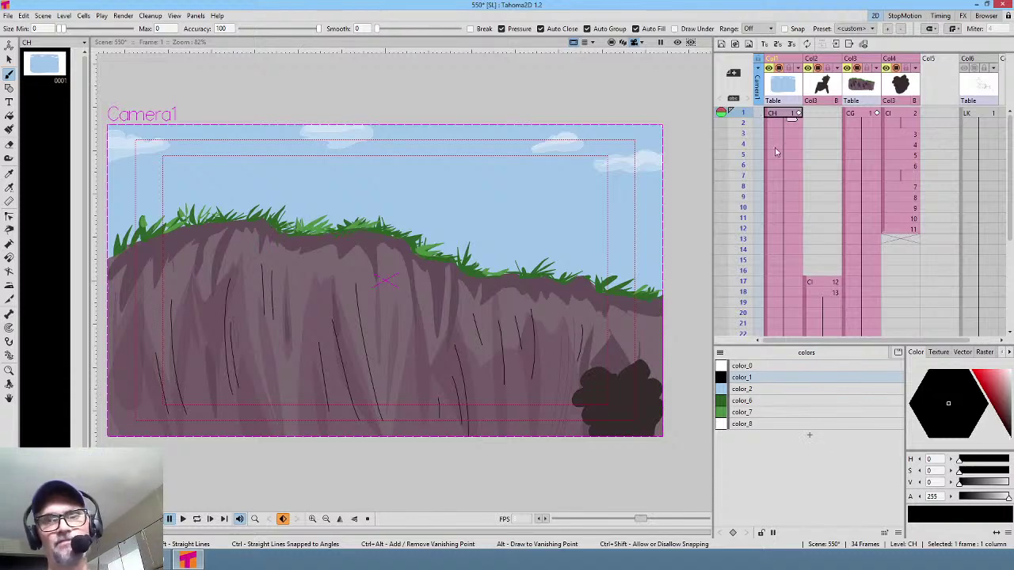
scroll(556, 191, down, 1)
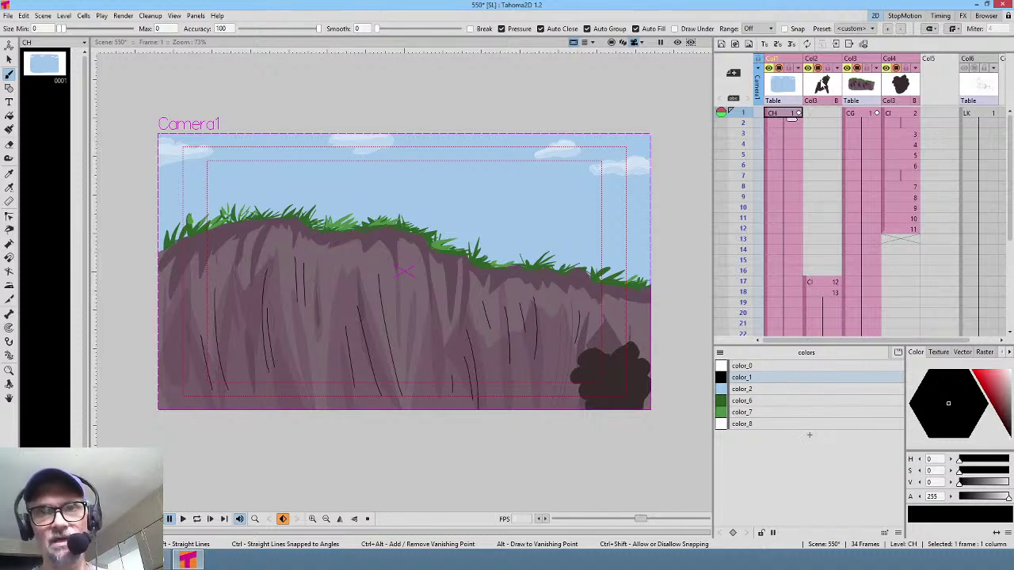
Step: Create a new vector level on frame 1 of a new column inserted between the cliff and climber columns, and save the scene
click(792, 83)
click(862, 85)
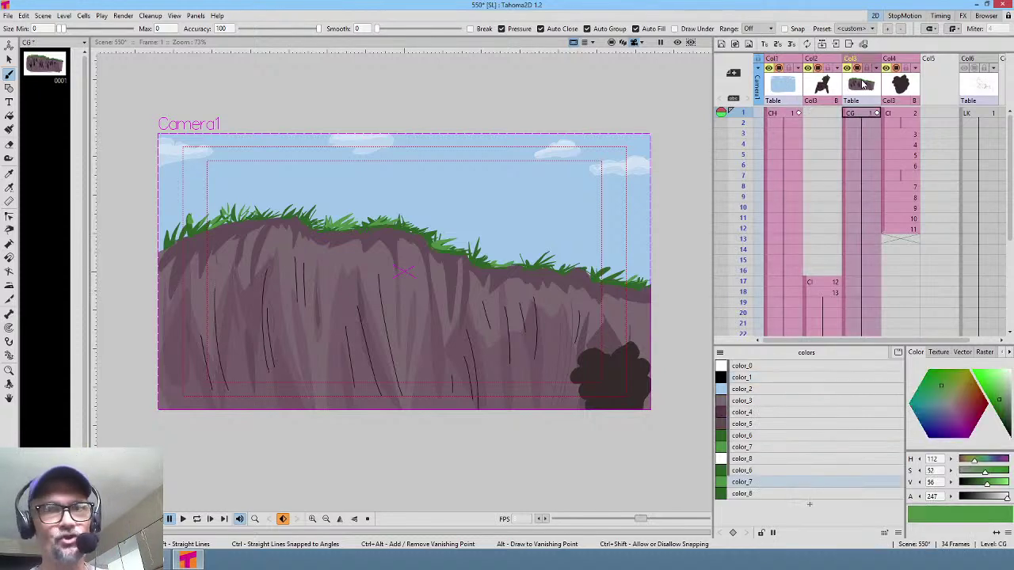
key(Insert)
click(903, 112)
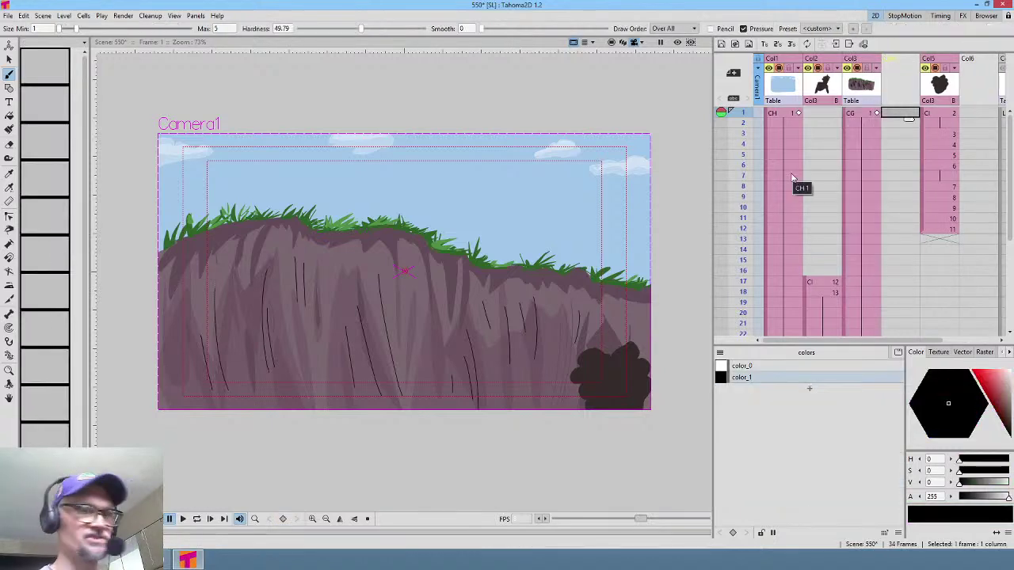
click(722, 45)
click(518, 385)
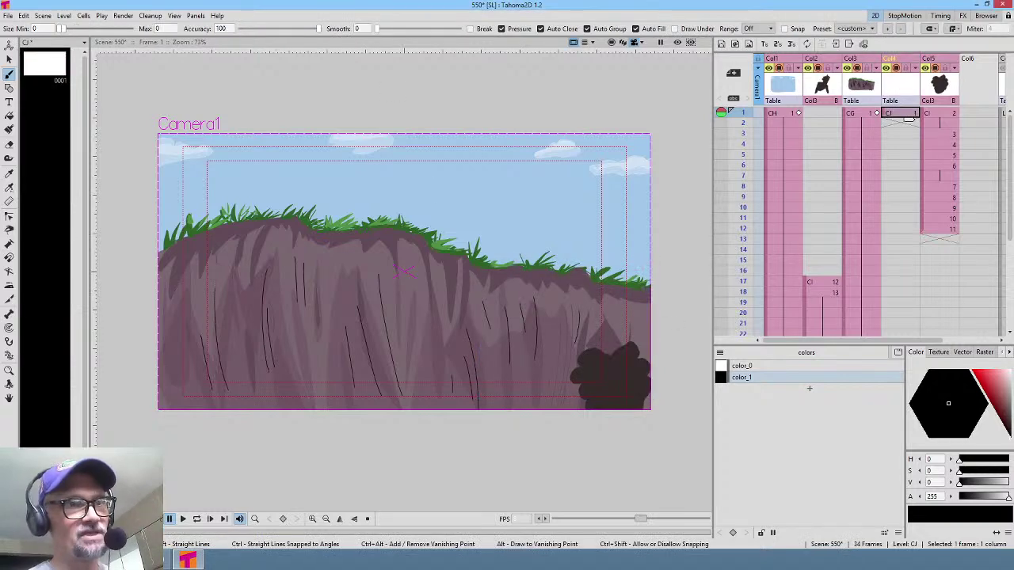
click(7, 15)
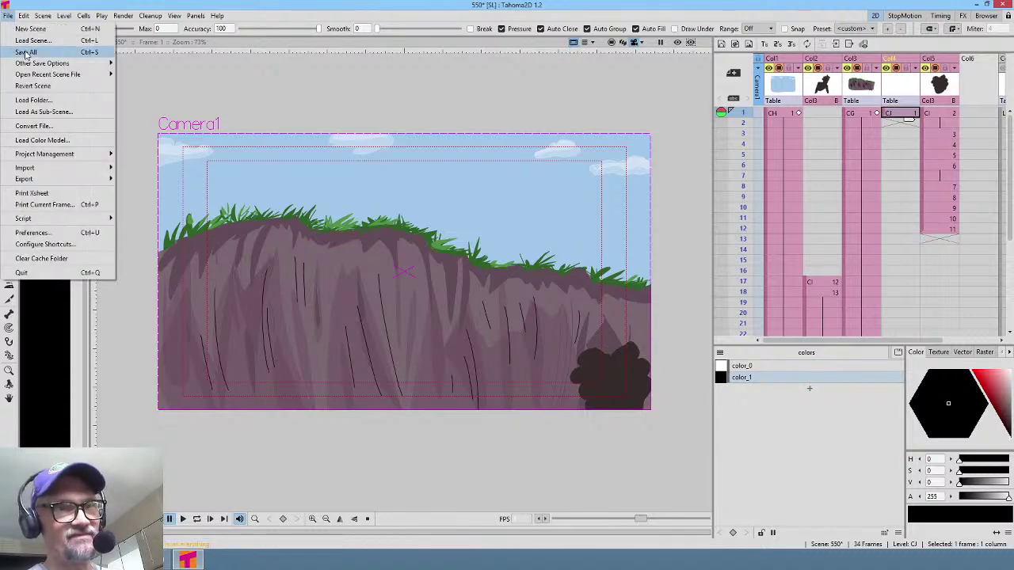
click(26, 52)
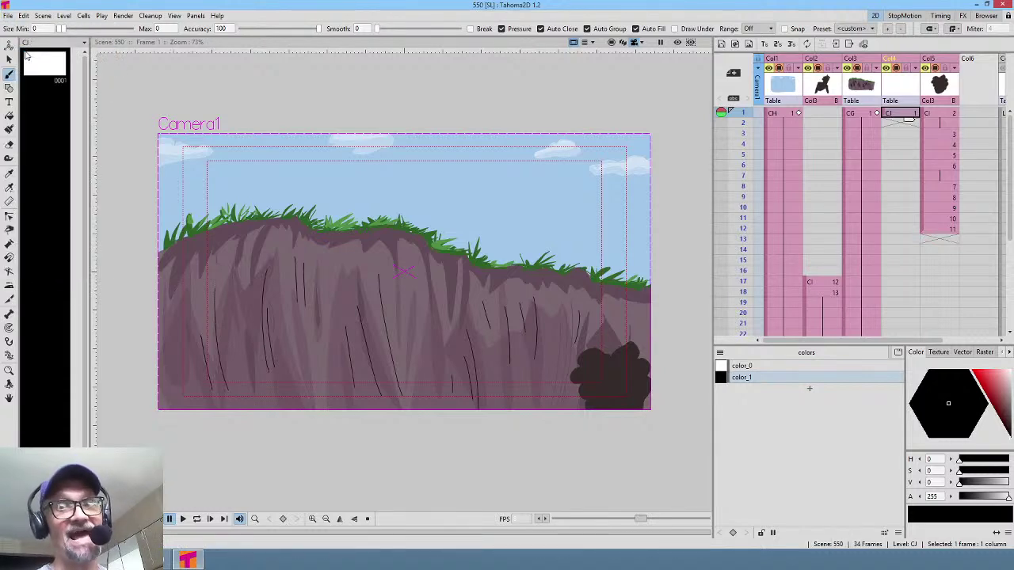
Step: Move the new level's drawing to frame 3 and paint a small black shadow silhouette rising from the camera frame's lower edge
middle_click(571, 345)
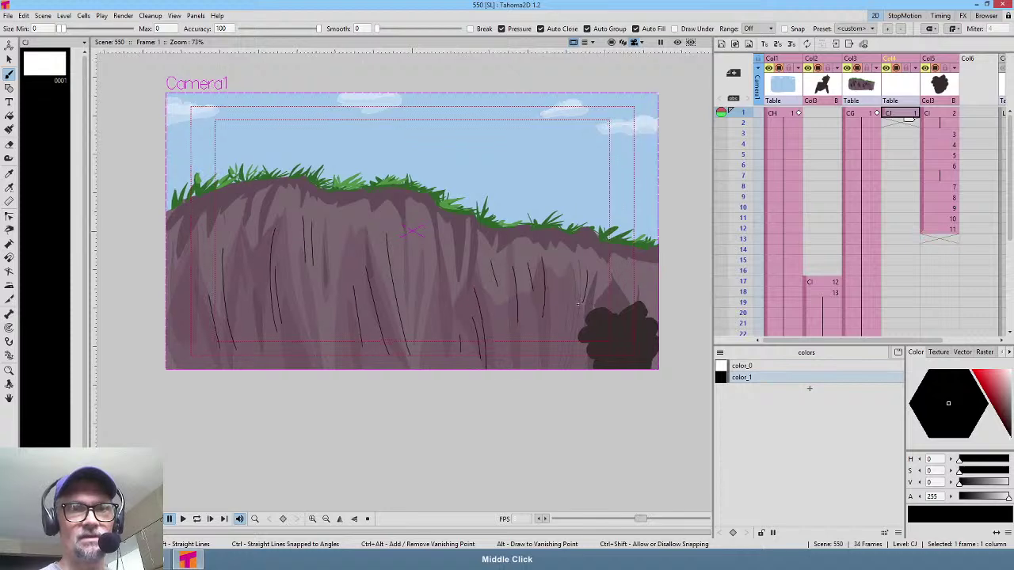
middle_click(578, 304)
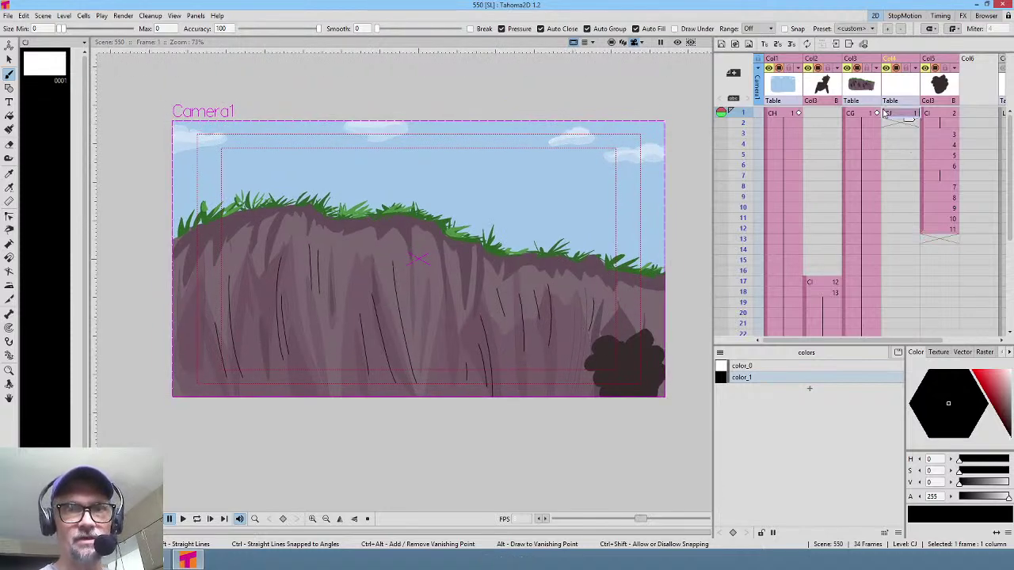
drag(885, 113, 903, 135)
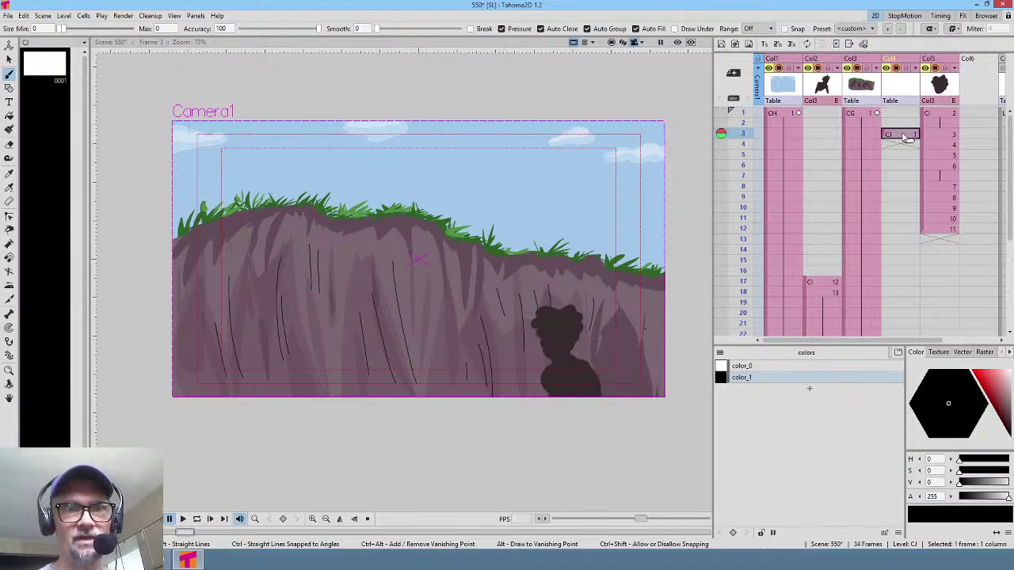
mouse_move(420, 406)
mouse_down()
mouse_move(418, 349)
mouse_move(428, 336)
mouse_move(460, 376)
mouse_move(460, 409)
mouse_up()
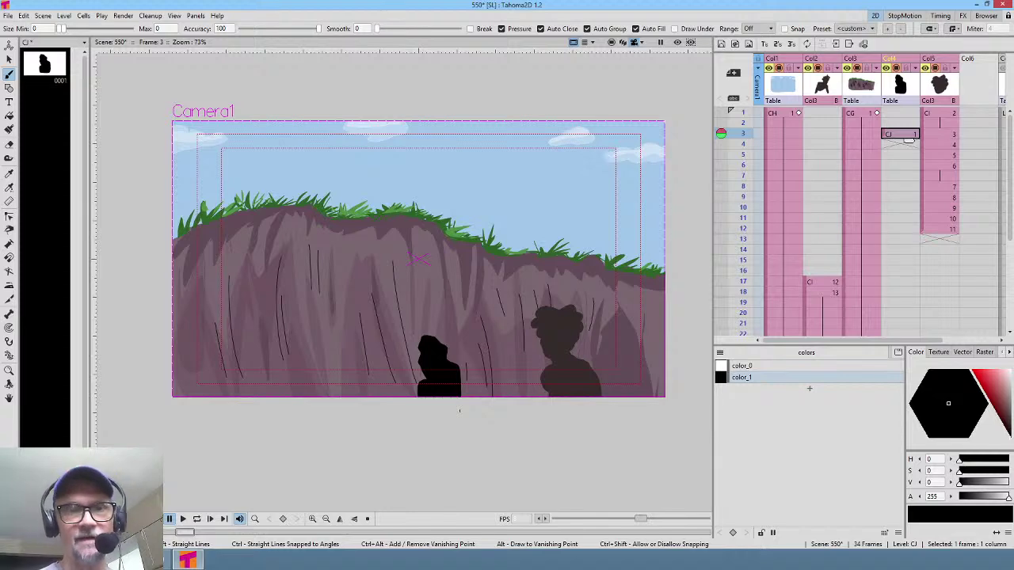
Step: Turn on onion skin for the previous frame and paint a taller black shadow silhouette beside the climber on frame 4
click(903, 145)
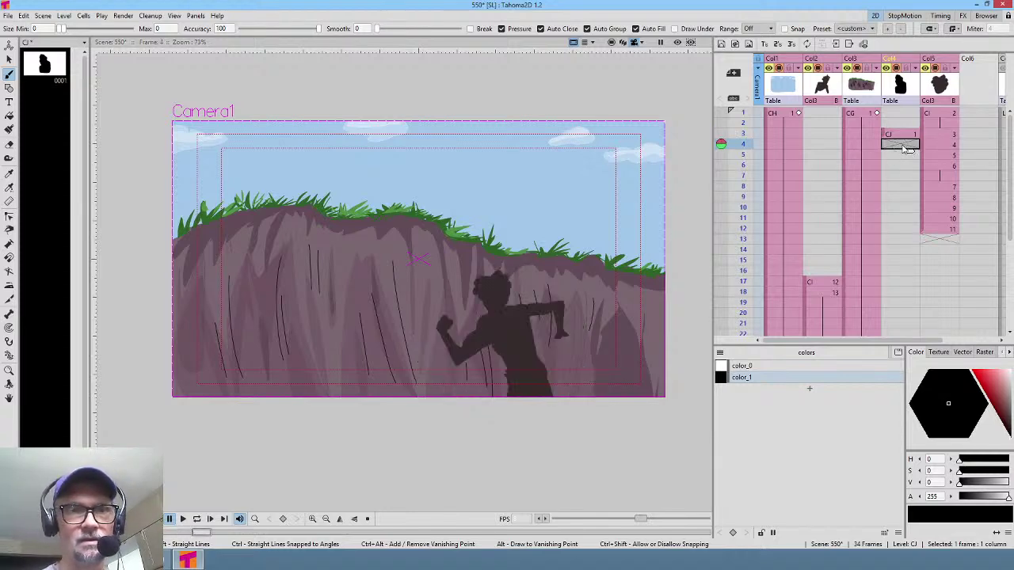
click(721, 133)
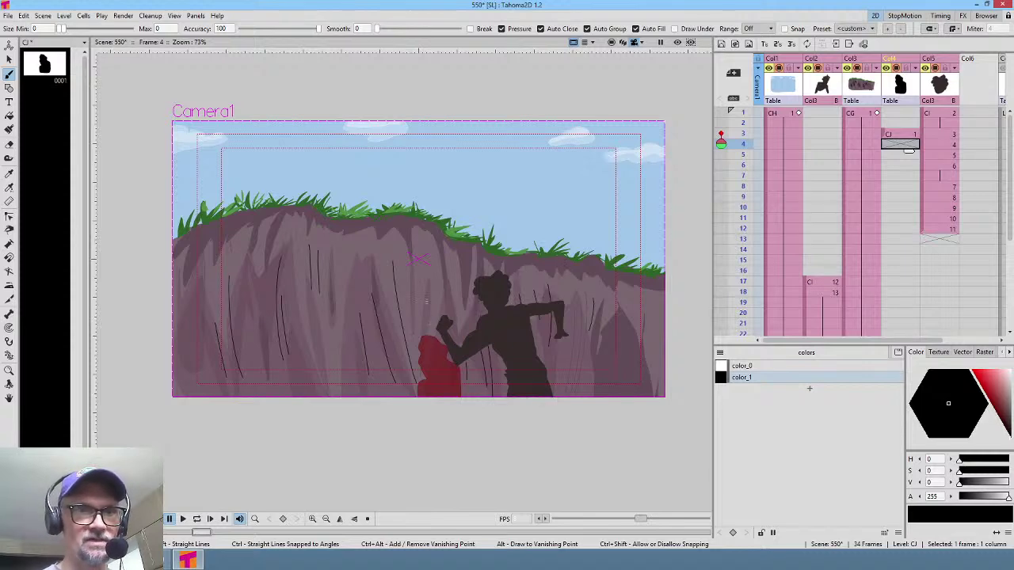
drag(422, 304, 420, 316)
mouse_move(412, 355)
mouse_down()
mouse_move(454, 400)
mouse_move(421, 400)
mouse_up()
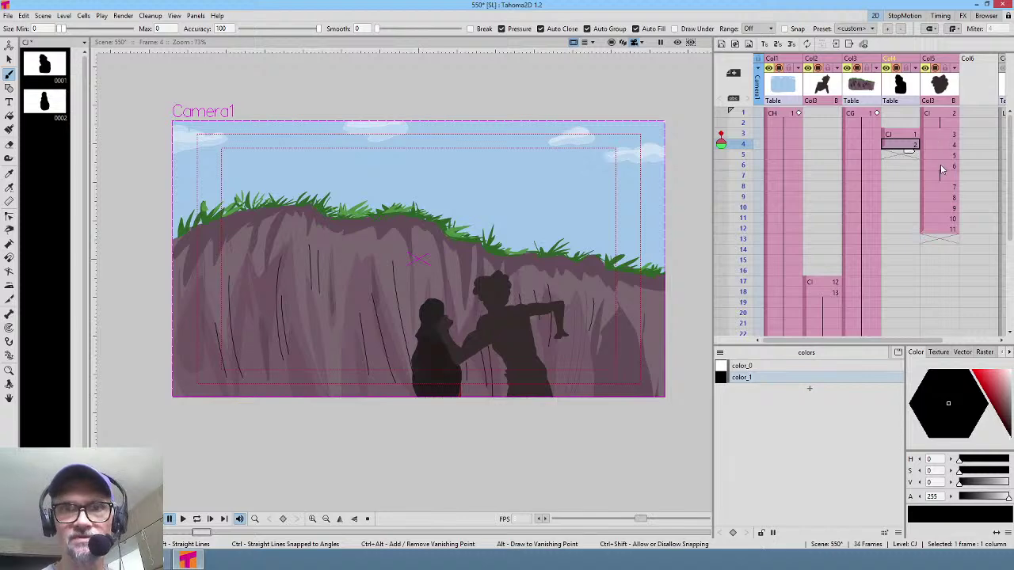
Step: Paint the black shadow shape behind the climber on frame 5, reaching up between the outstretched arms
click(904, 156)
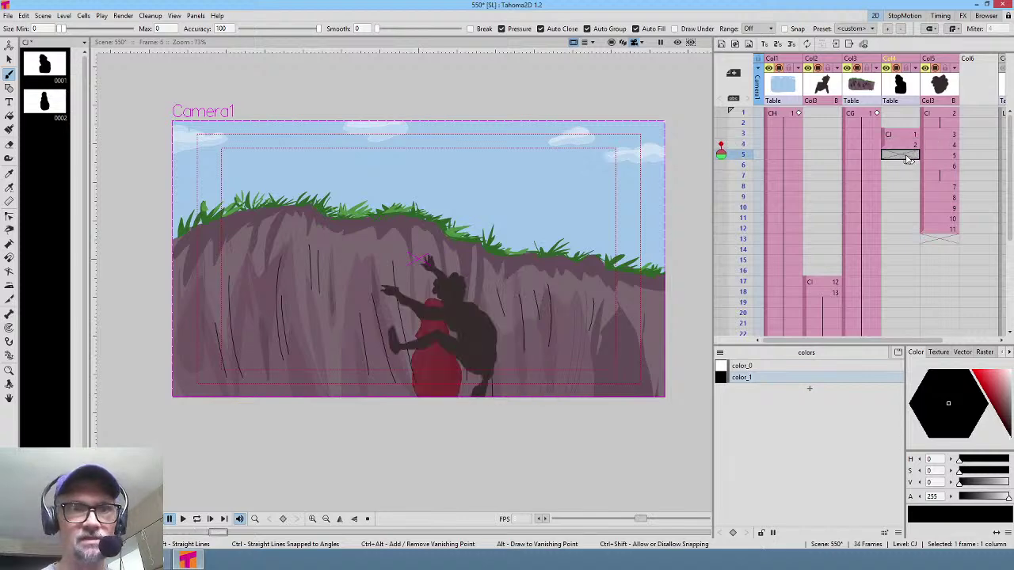
click(382, 291)
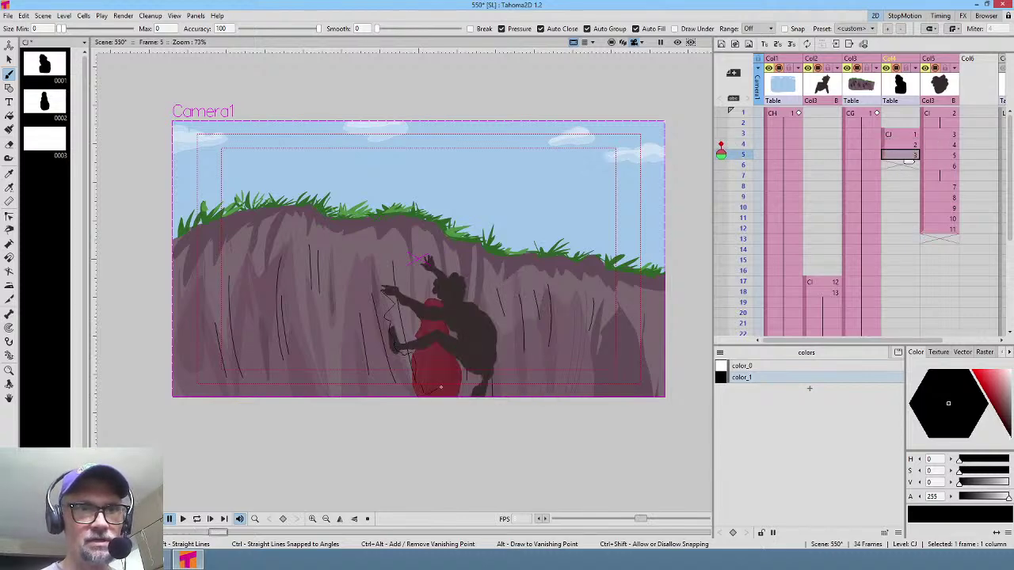
drag(385, 289, 402, 292)
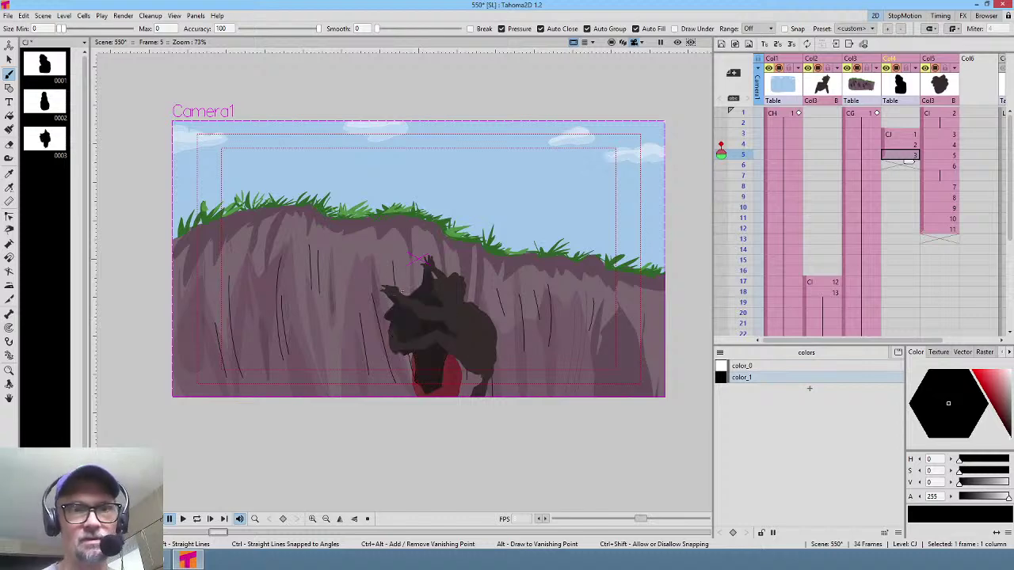
Step: Paint the black shadow shape around the climber's torso, between the arms and legs, on frame 6
click(899, 167)
click(371, 260)
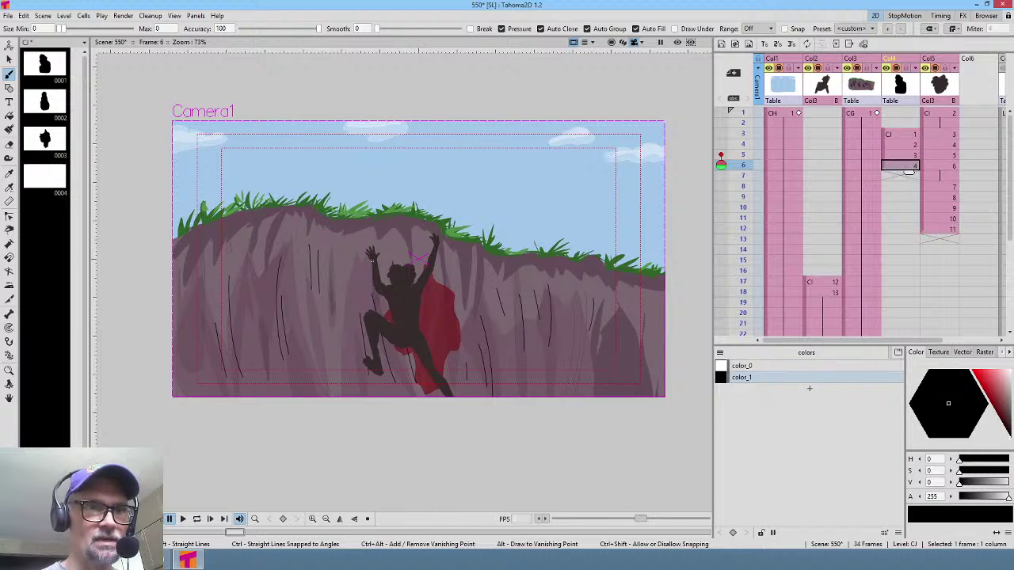
drag(377, 334, 391, 349)
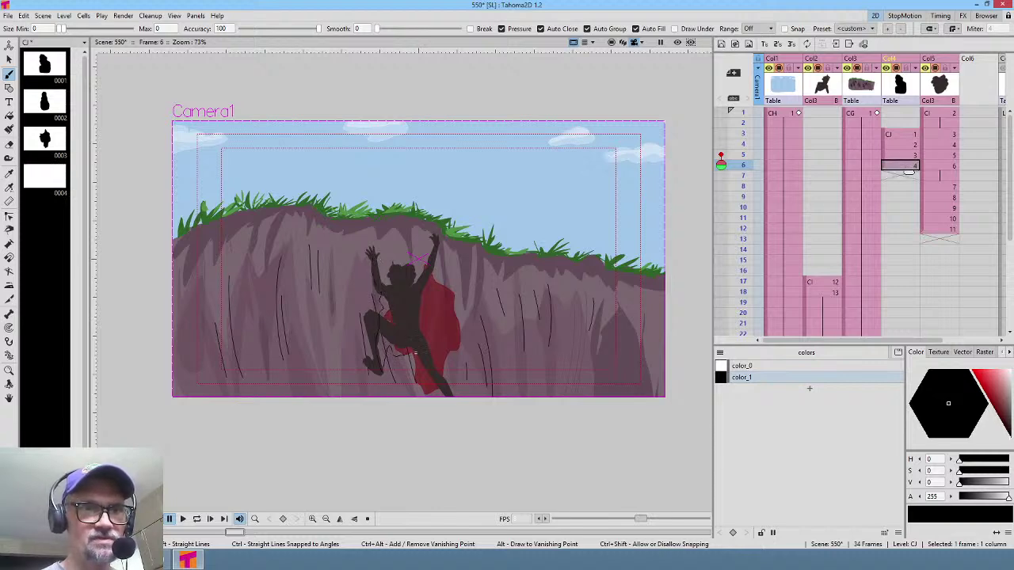
mouse_move(440, 382)
mouse_down()
mouse_move(423, 327)
mouse_move(433, 248)
mouse_move(397, 269)
mouse_up()
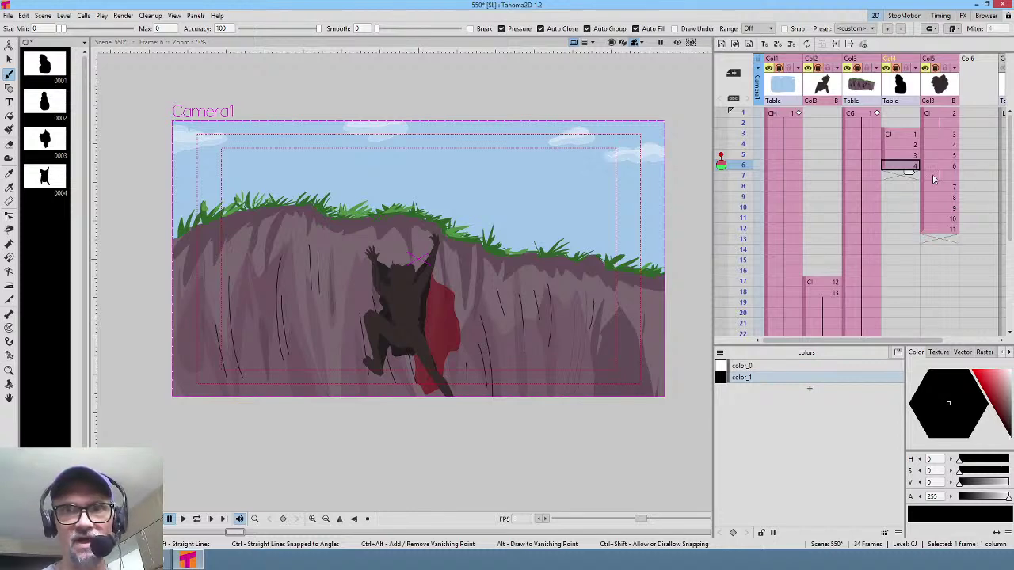
Step: Hold the frame 6 shadow drawing through frame 7 and paint a new black shadow shape behind the climber on frame 8
drag(908, 172, 909, 183)
click(902, 187)
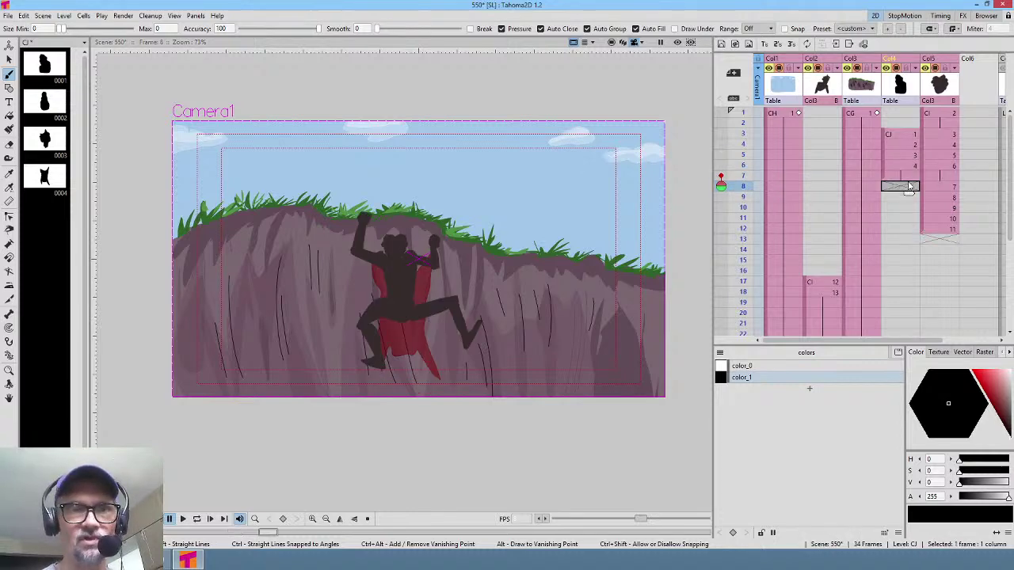
drag(367, 219, 361, 232)
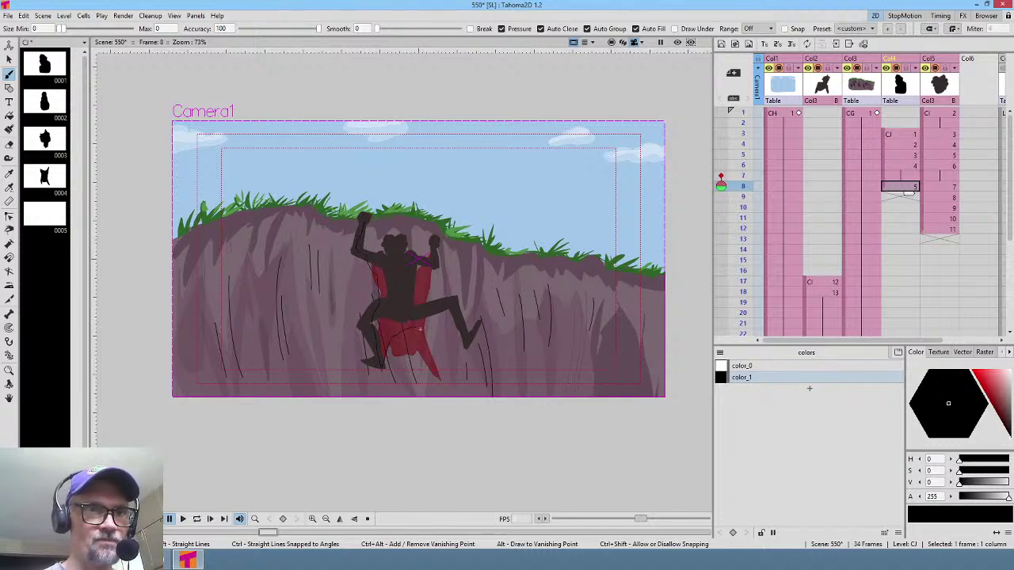
mouse_move(426, 302)
mouse_down()
mouse_move(423, 271)
mouse_move(434, 261)
mouse_move(379, 248)
mouse_up()
Step: Paint black shadow shapes behind the climber's body and legs on frames 9 and 10
key(period)
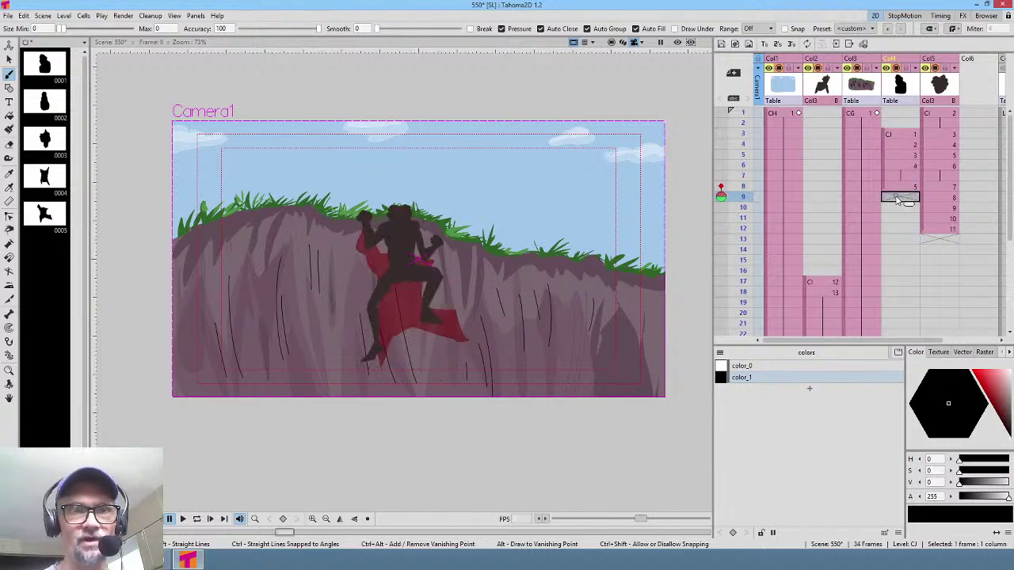
click(376, 253)
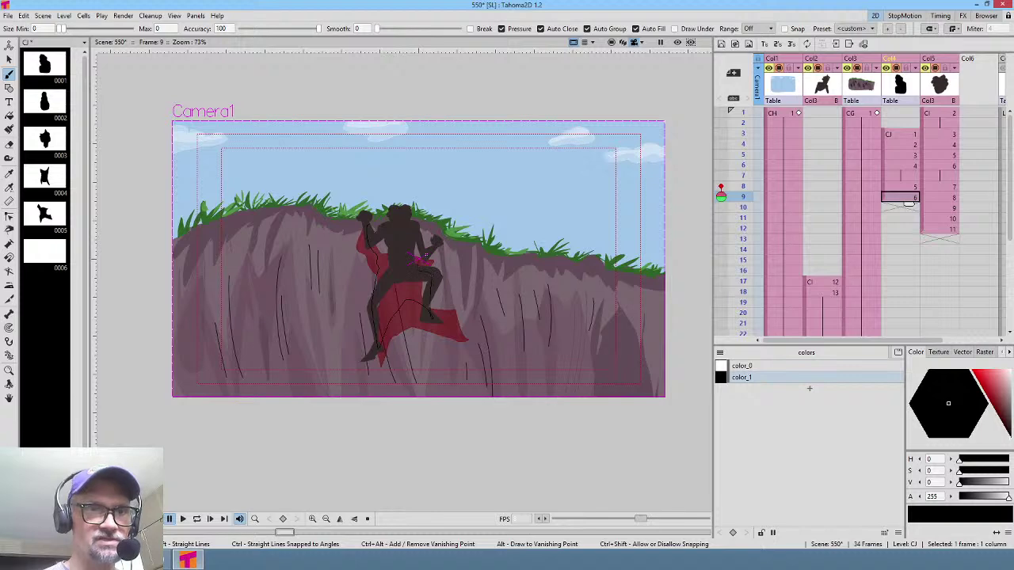
click(907, 208)
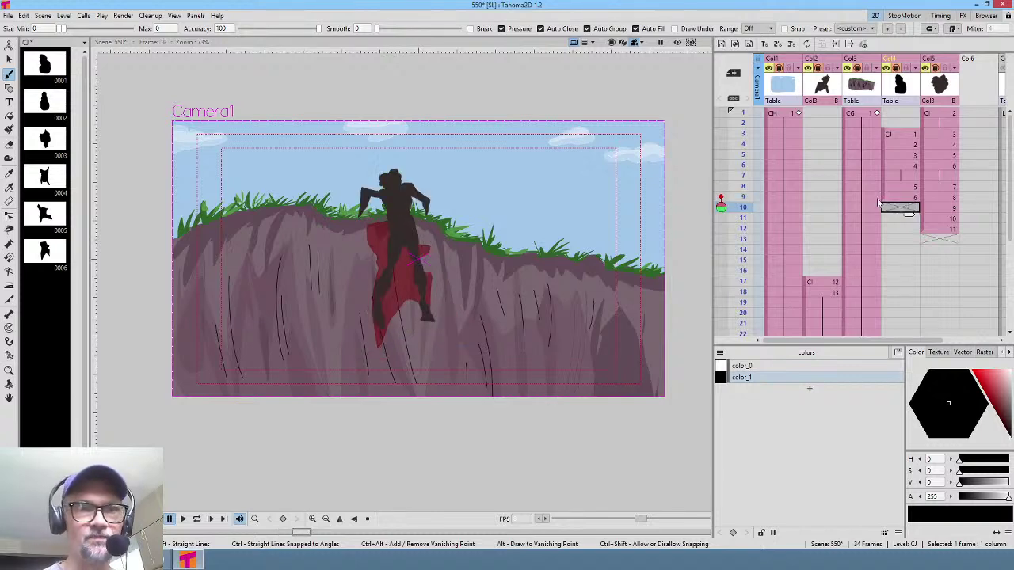
click(361, 210)
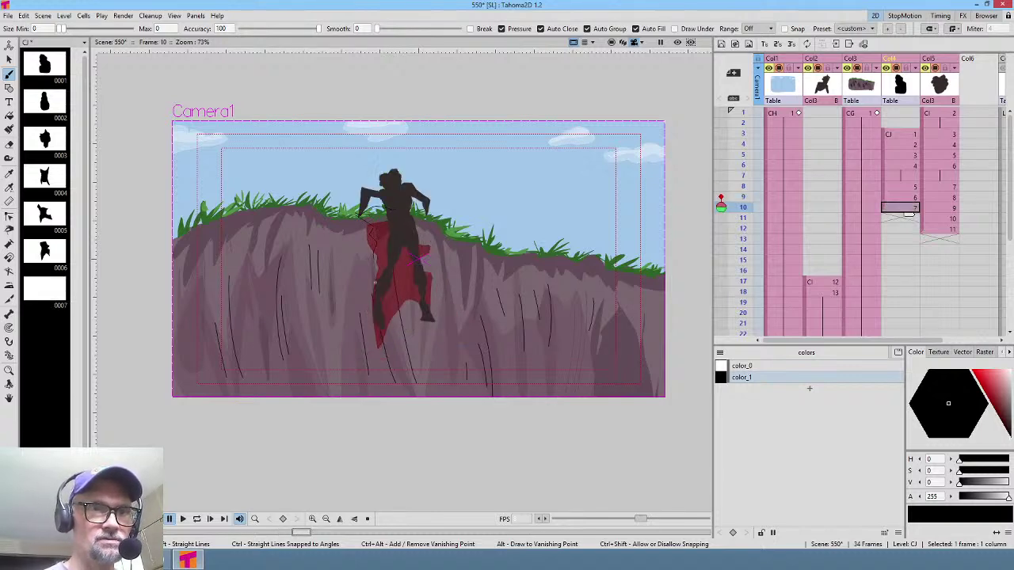
mouse_move(376, 282)
mouse_down()
mouse_move(394, 272)
mouse_move(414, 285)
mouse_move(424, 237)
mouse_move(410, 215)
mouse_move(375, 282)
mouse_up()
Step: Paint smaller black shadow shapes below the cliff edge, behind the climber, on frames 11 and 12
click(908, 218)
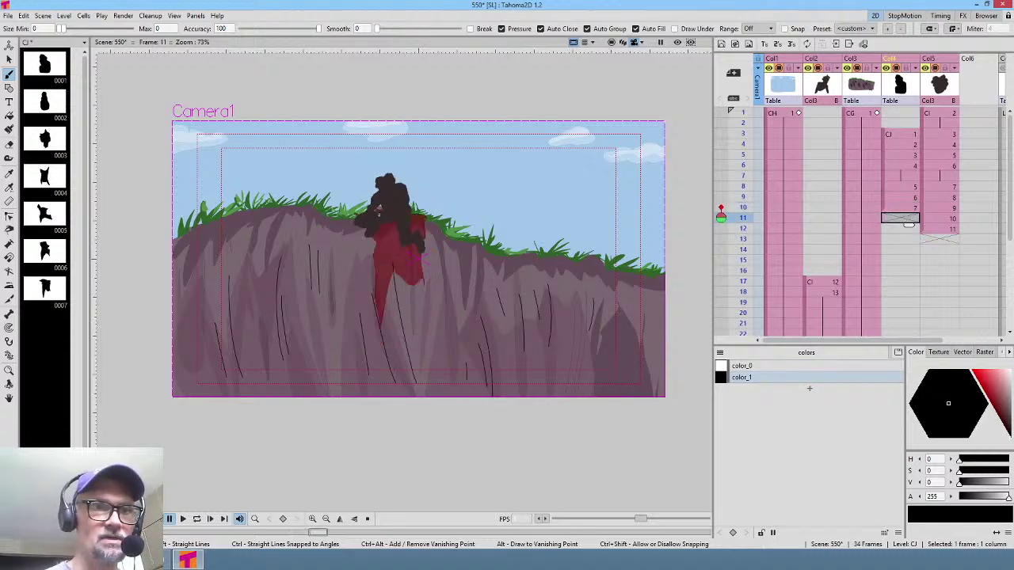
click(373, 251)
drag(416, 238, 415, 238)
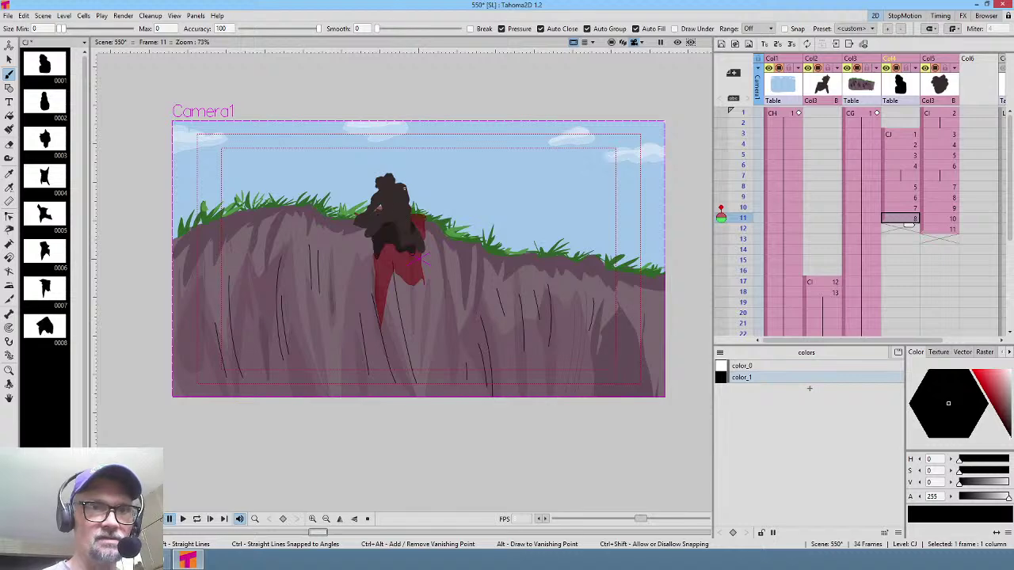
click(905, 227)
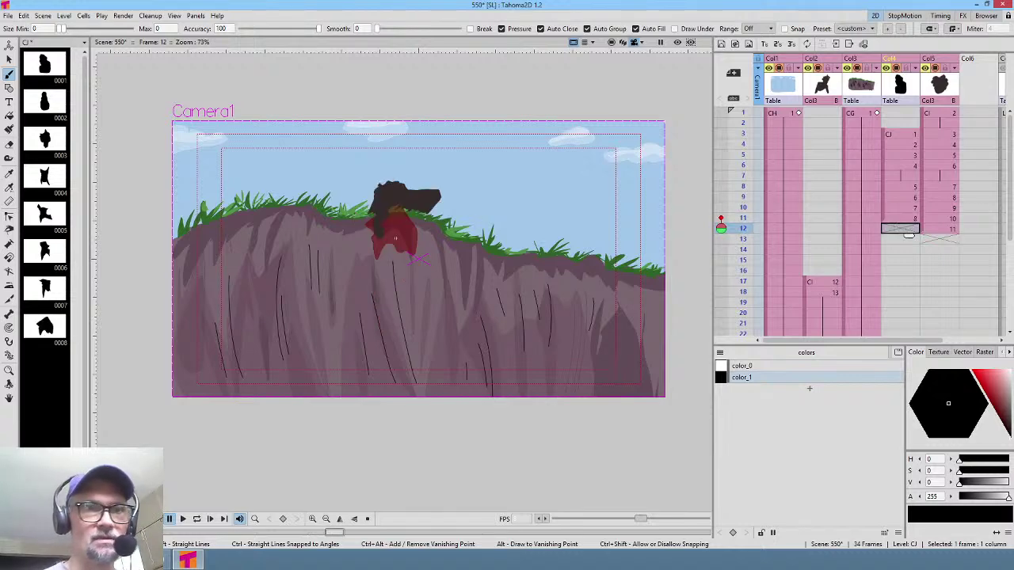
click(387, 236)
drag(418, 208, 388, 218)
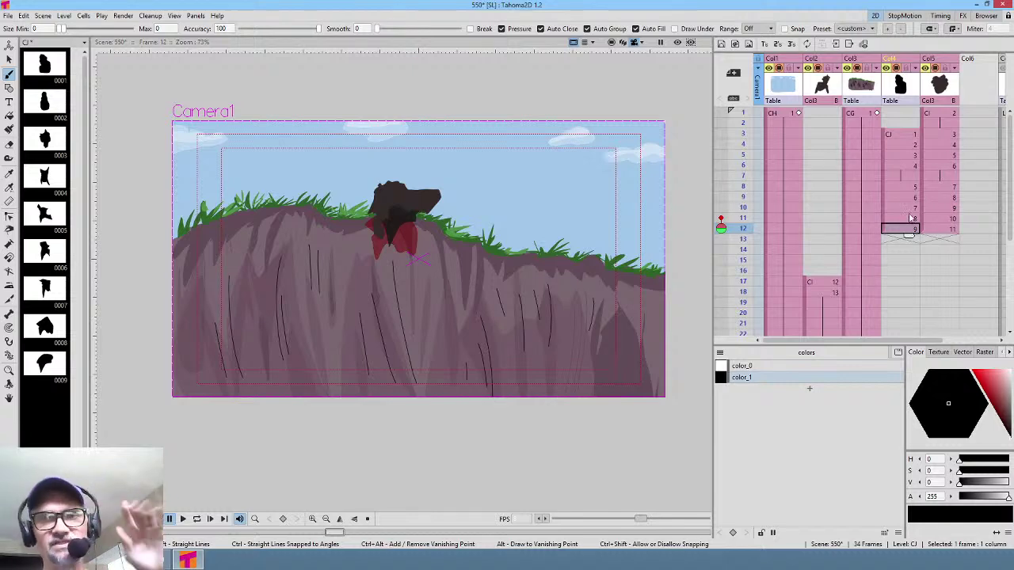
Step: Lower the opacity of the shadow column Col4 to 21%
click(922, 76)
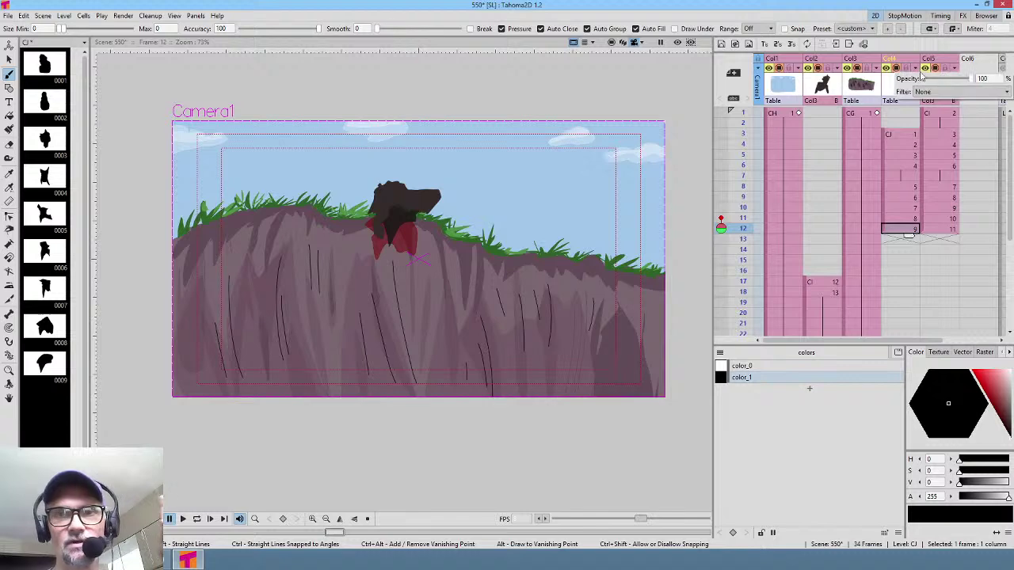
drag(974, 80, 930, 85)
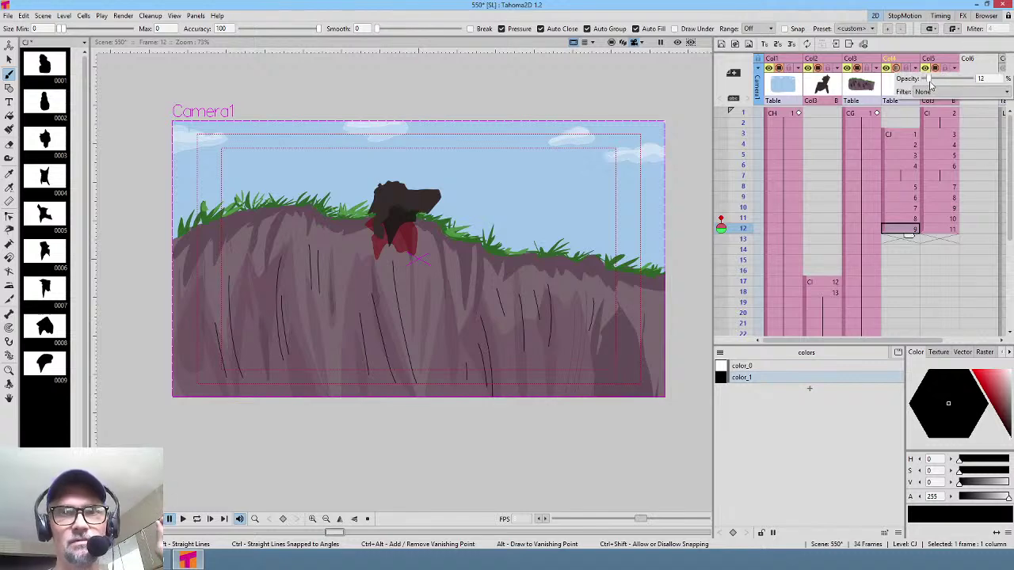
drag(932, 81, 935, 82)
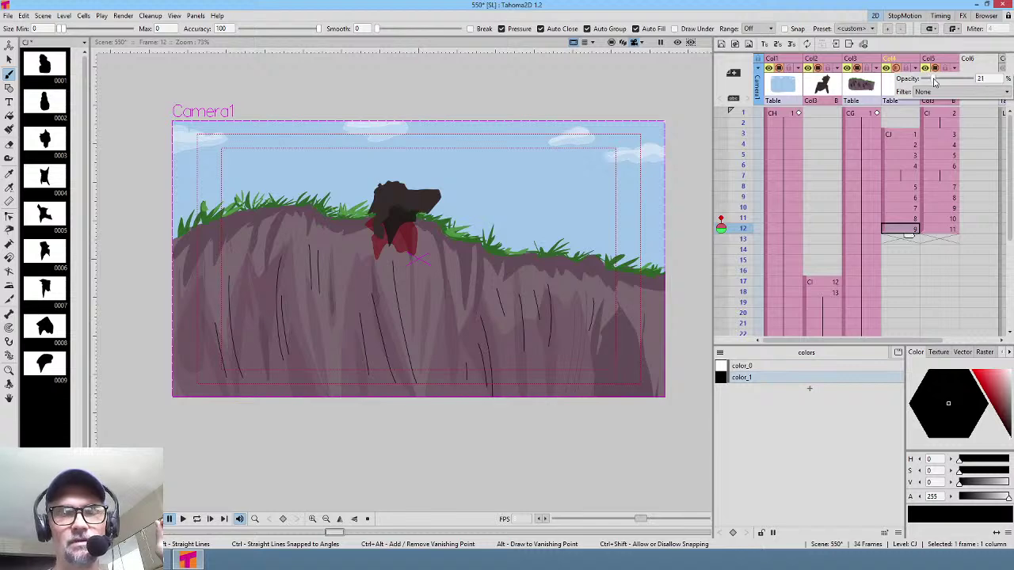
Step: Save everything and enable column color filter and transparency for rendering in the scene settings
click(12, 17)
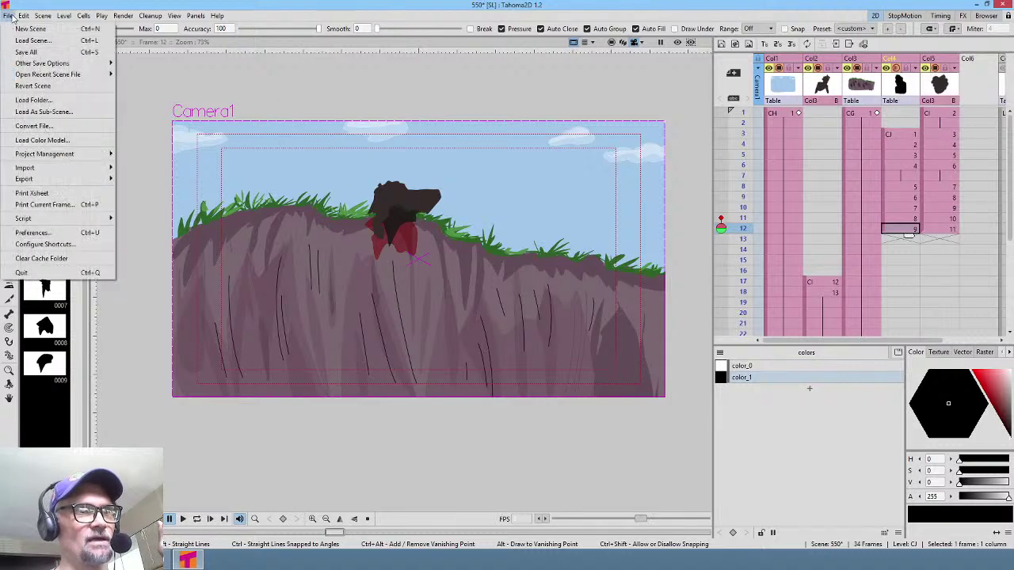
click(28, 51)
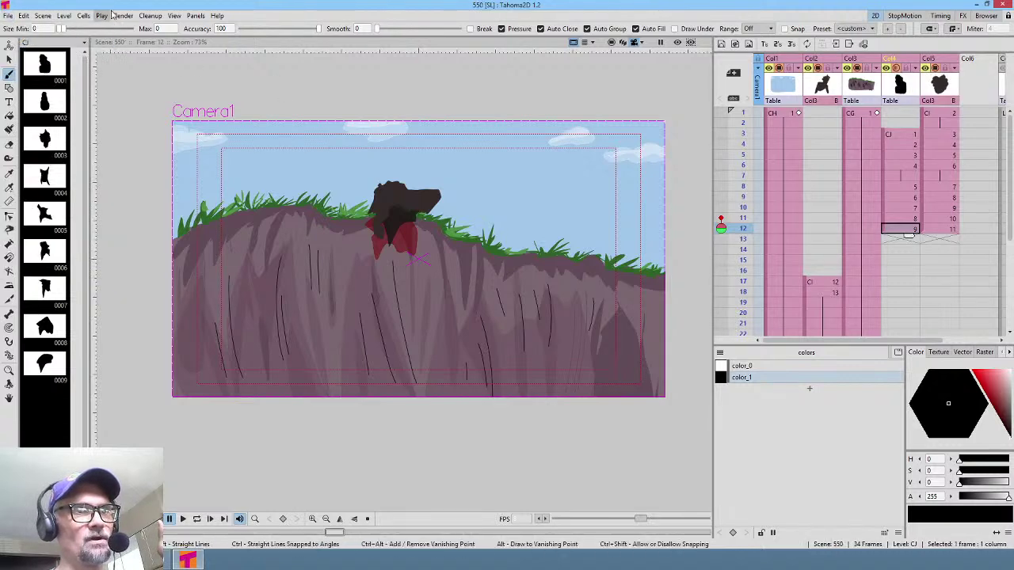
click(42, 15)
click(90, 28)
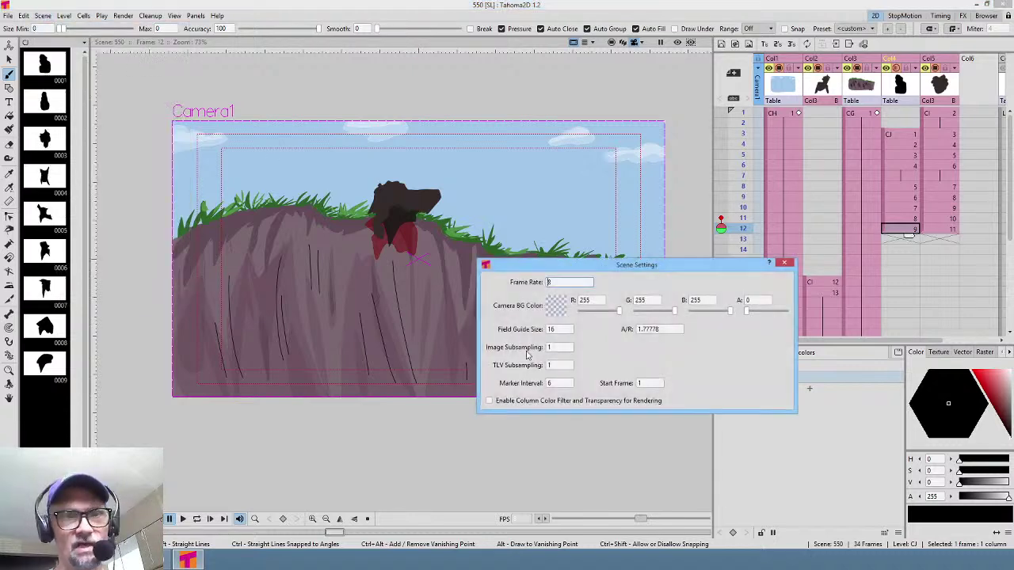
click(519, 406)
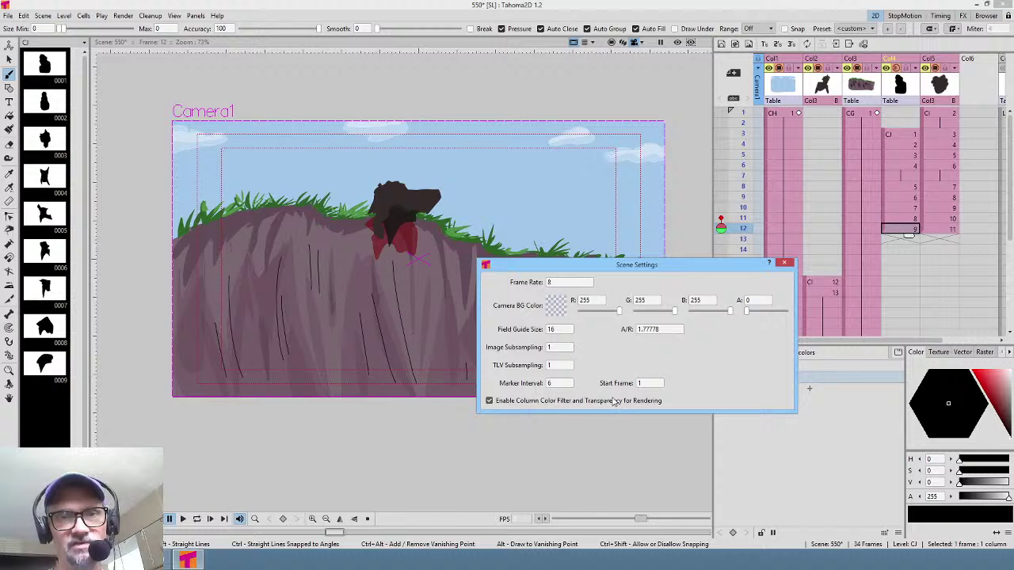
click(784, 262)
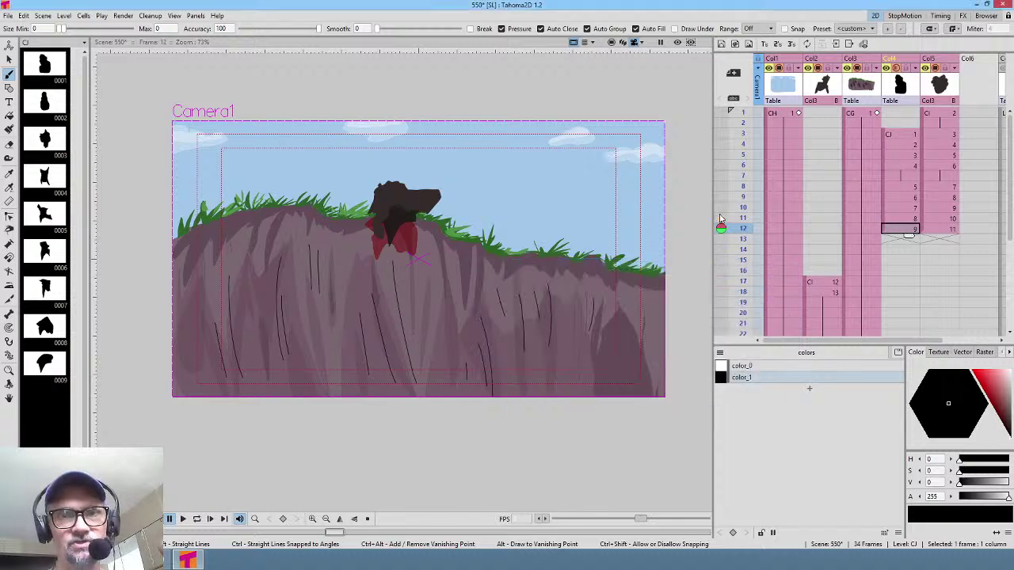
Step: Turn off the onion skin and set the shadow column's opacity to 30% while viewing frame 8
click(721, 219)
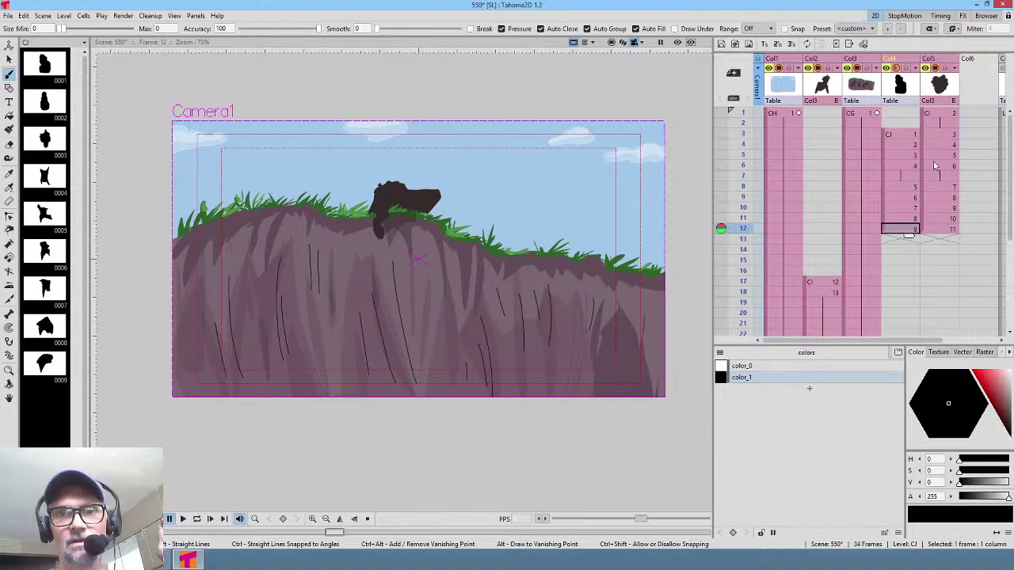
click(911, 188)
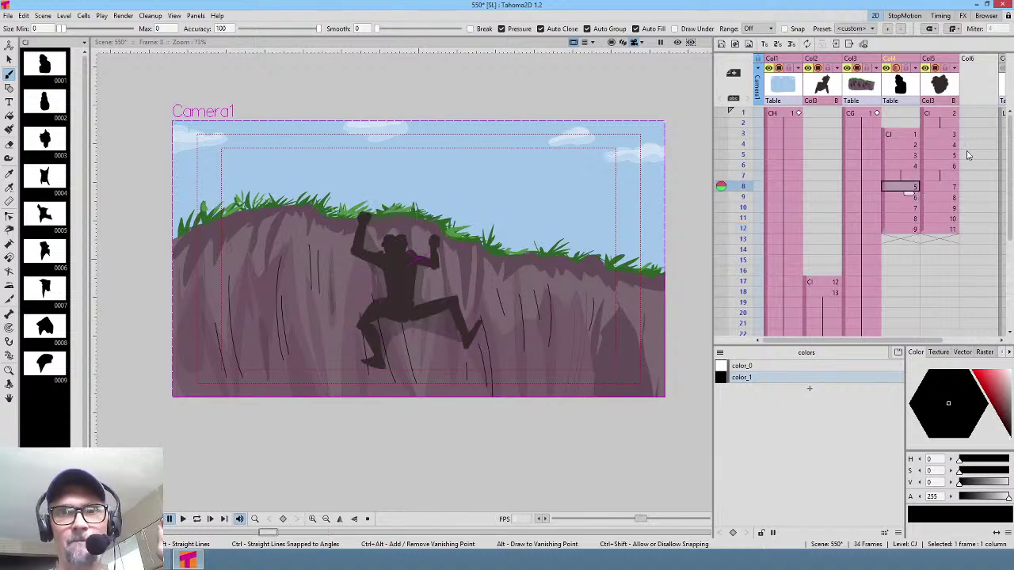
click(917, 70)
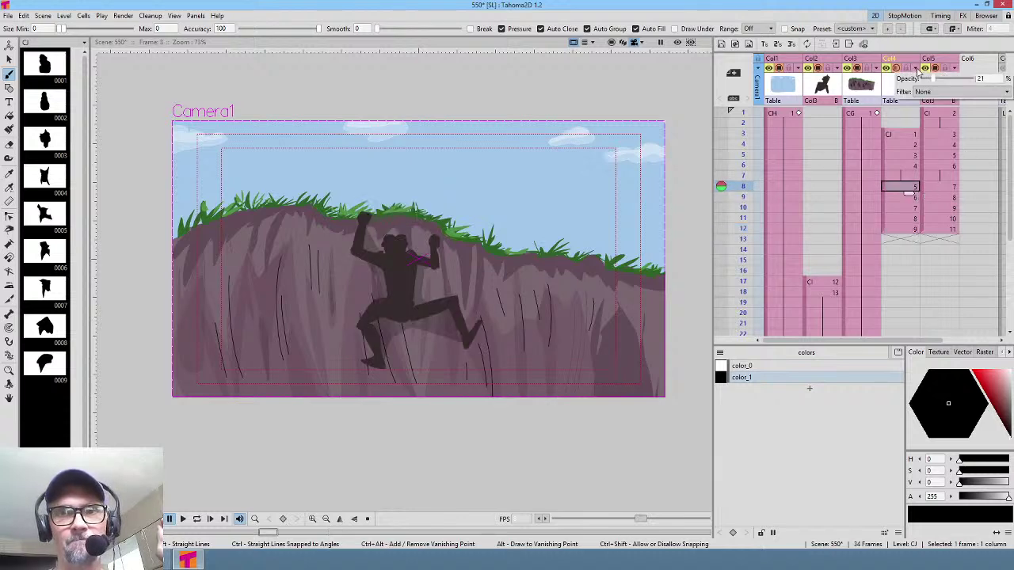
drag(936, 81, 940, 82)
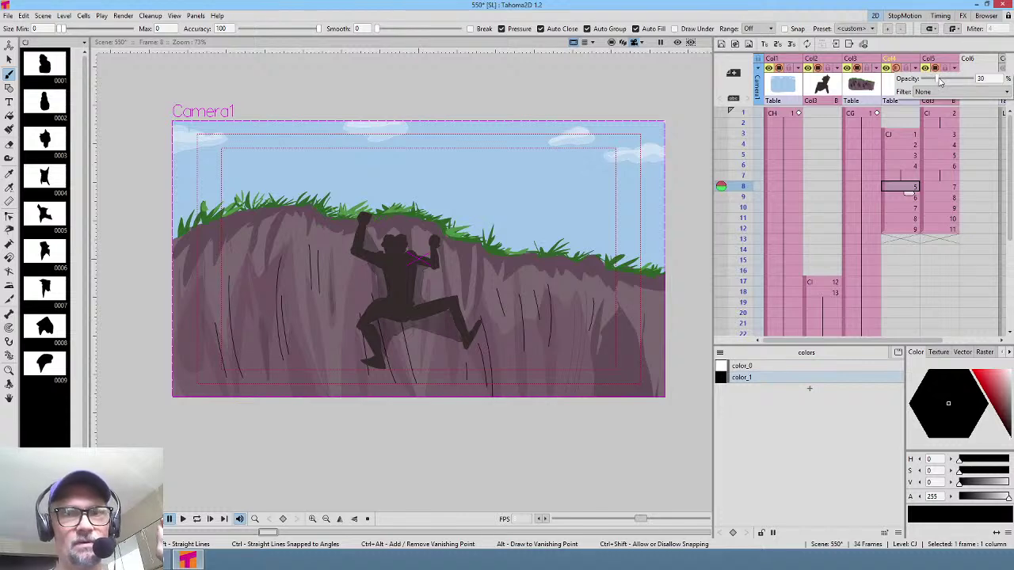
Step: Open the FX schematic, enlarge it, and spread out the Col2, Col4, Scene and Output nodes so their links are clear
click(902, 64)
click(903, 64)
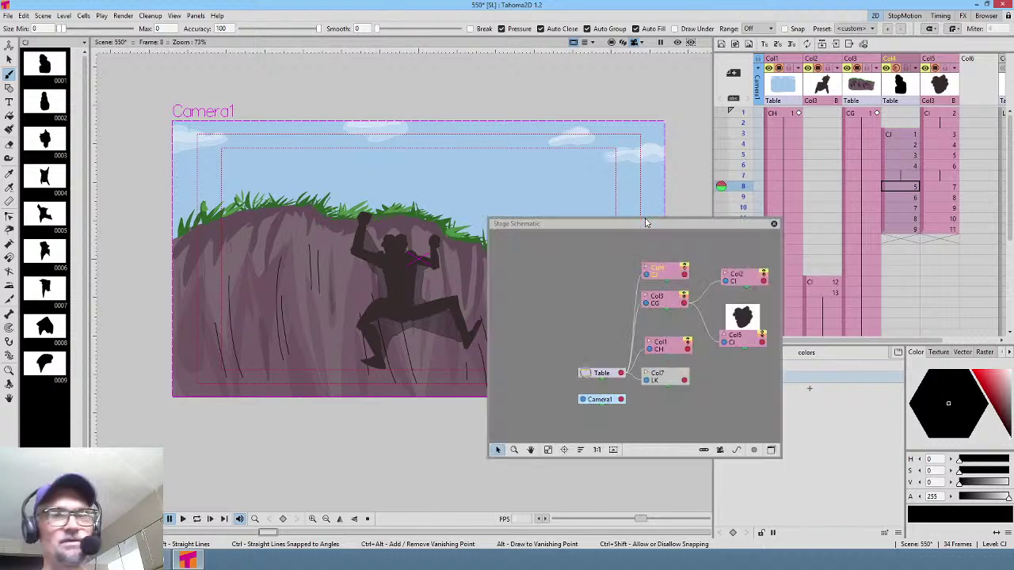
click(770, 449)
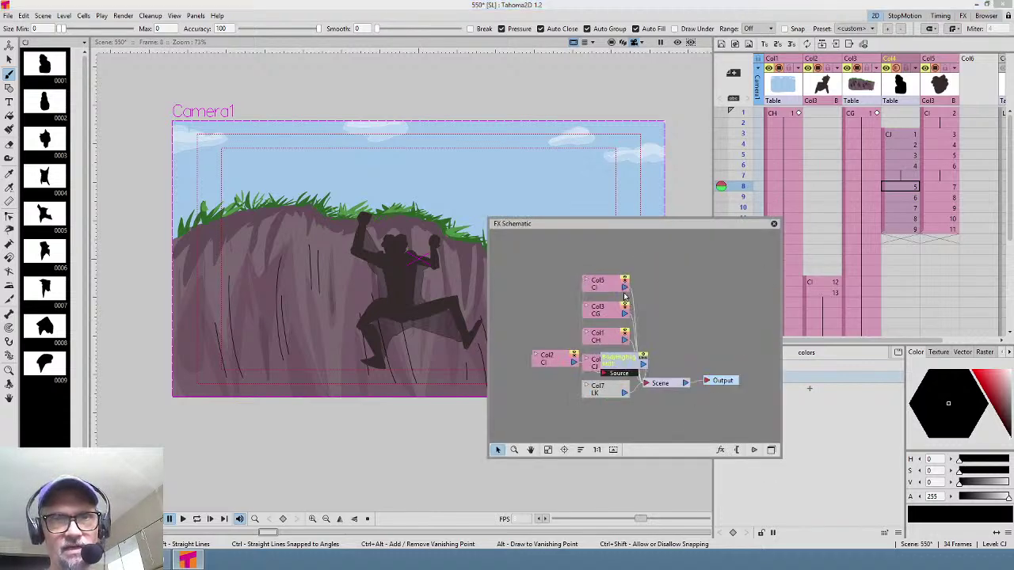
drag(557, 362, 548, 407)
drag(595, 362, 525, 278)
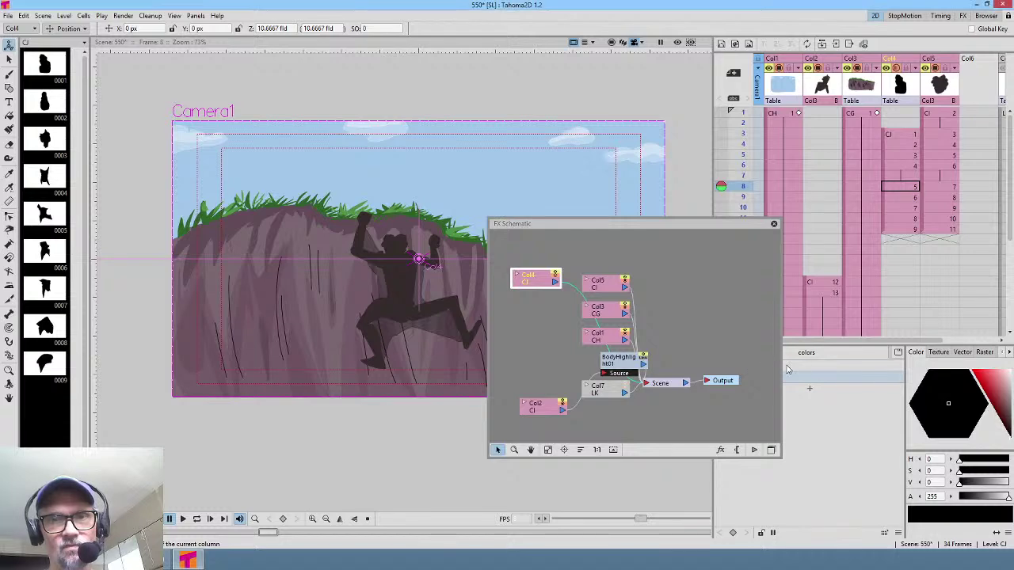
drag(781, 372, 886, 381)
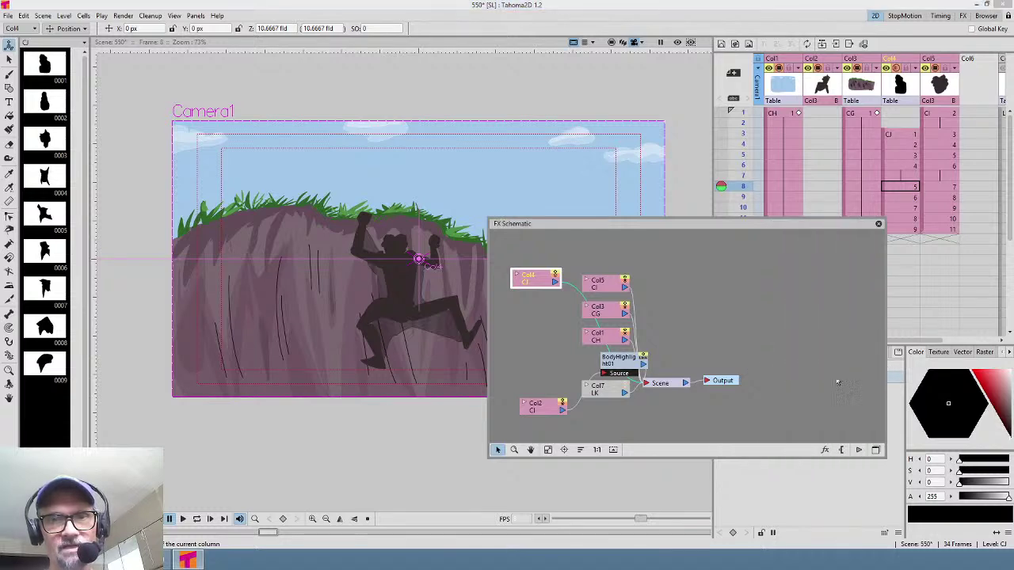
drag(733, 384, 826, 379)
drag(673, 384, 776, 364)
drag(546, 282, 597, 252)
Step: Insert a Blur effect between the Col4 shadow node and the Scene node, and preview the rendered frame
right_click(629, 256)
mouse_move(643, 261)
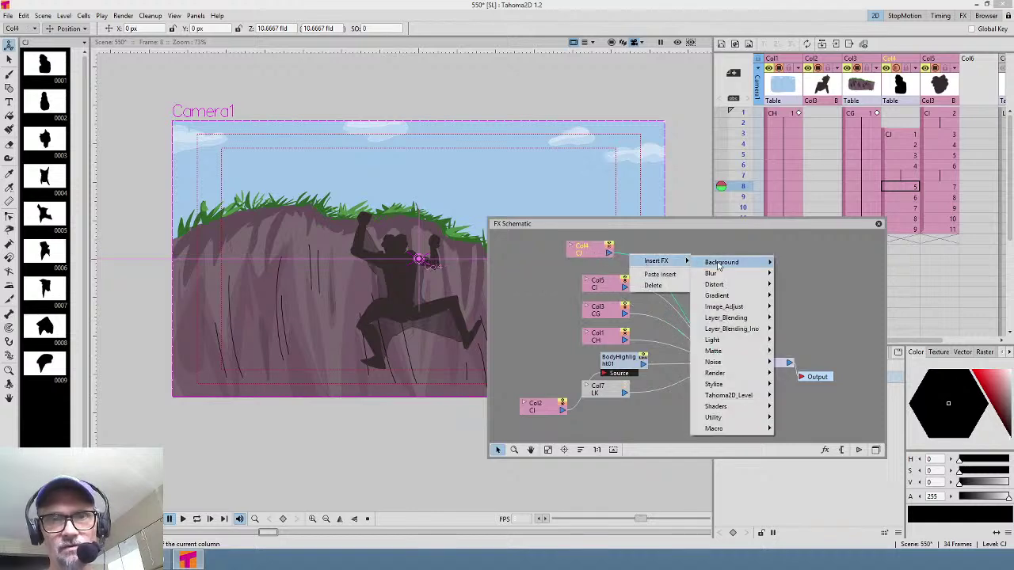
mouse_move(722, 277)
click(790, 275)
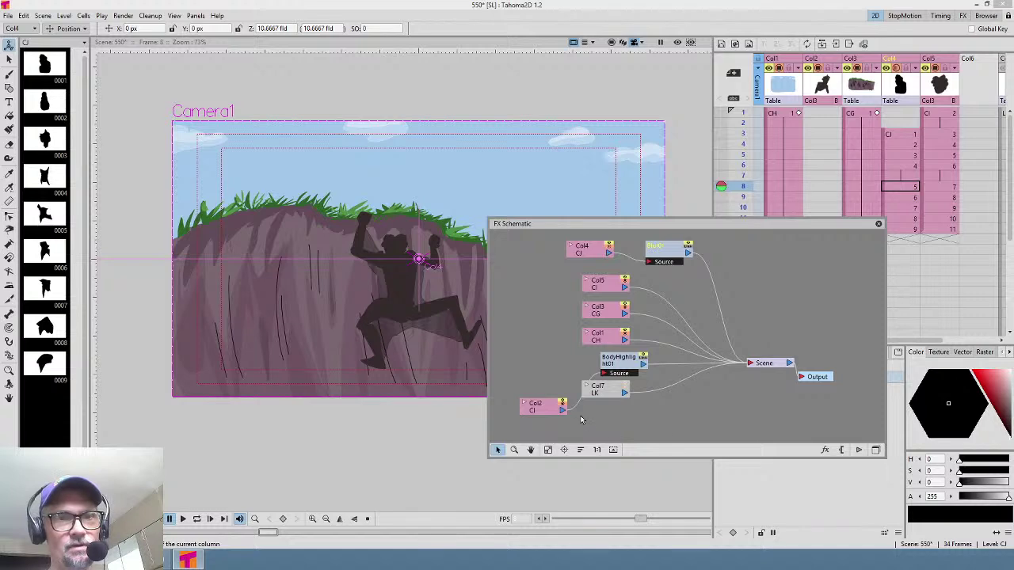
click(677, 42)
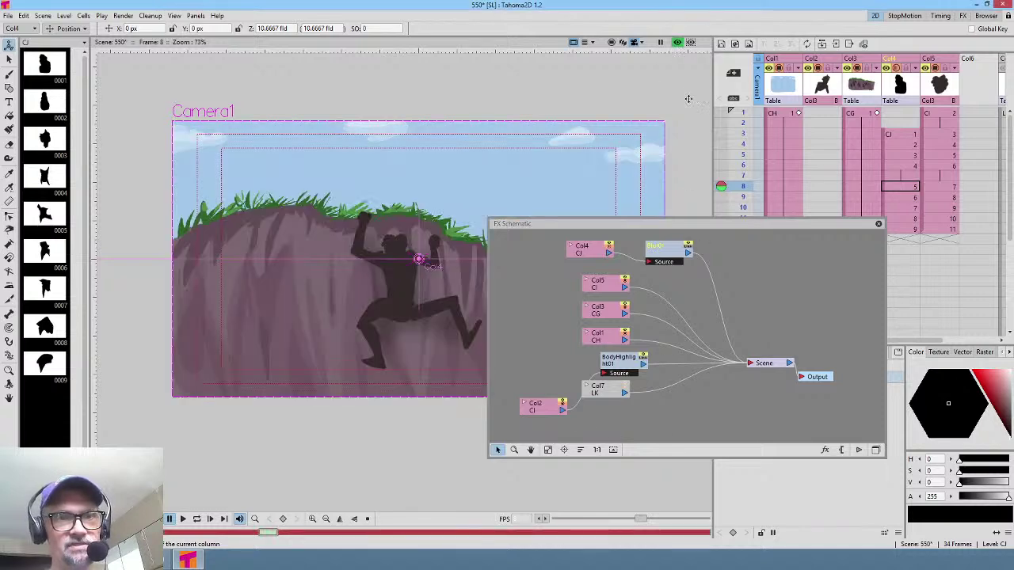
Step: Try a 10 px value for the Col4 shadow's blur, settle on 7 px, and close the FX schematic
double_click(673, 252)
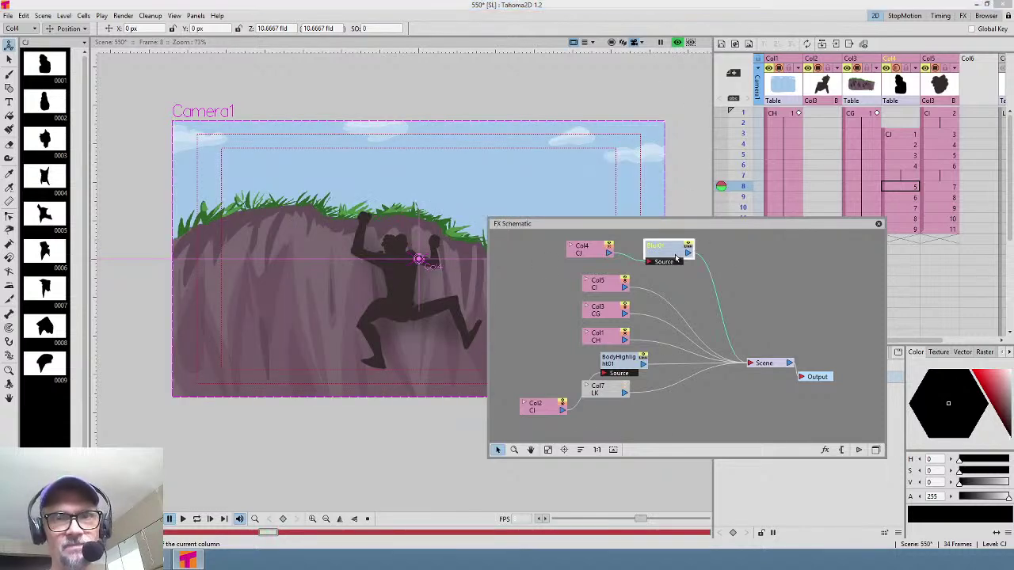
click(643, 174)
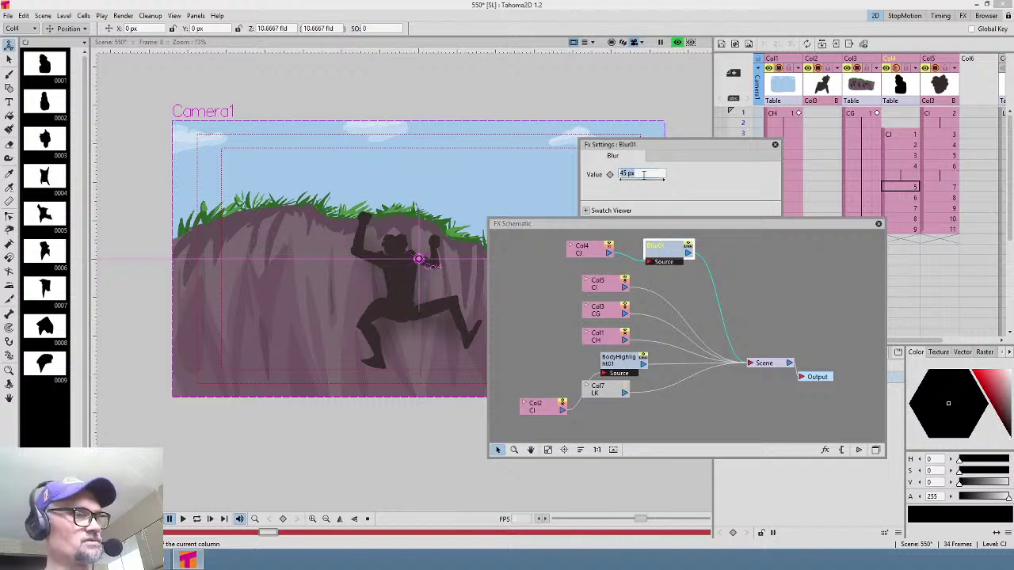
text(10)
key(Return)
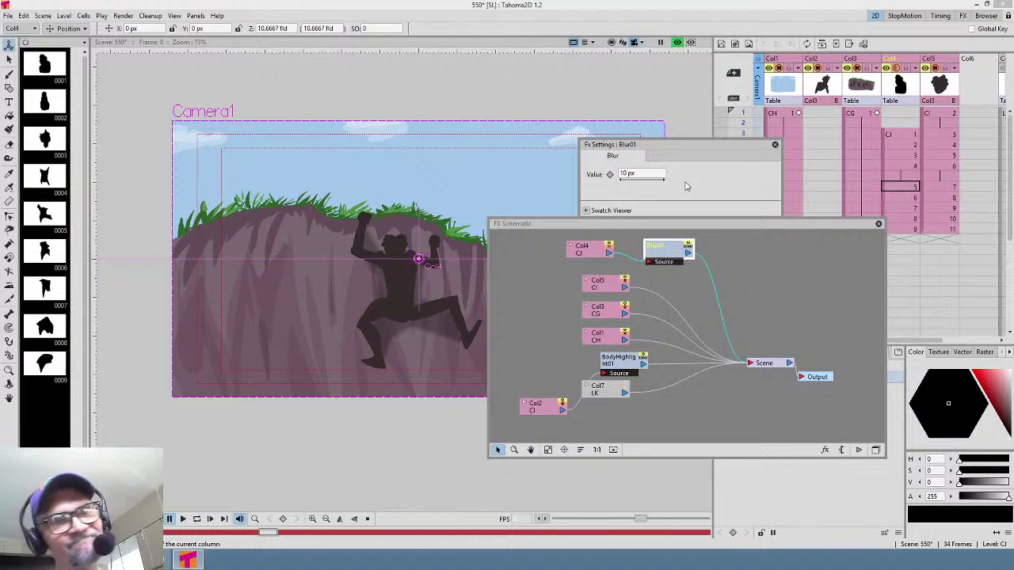
click(645, 173)
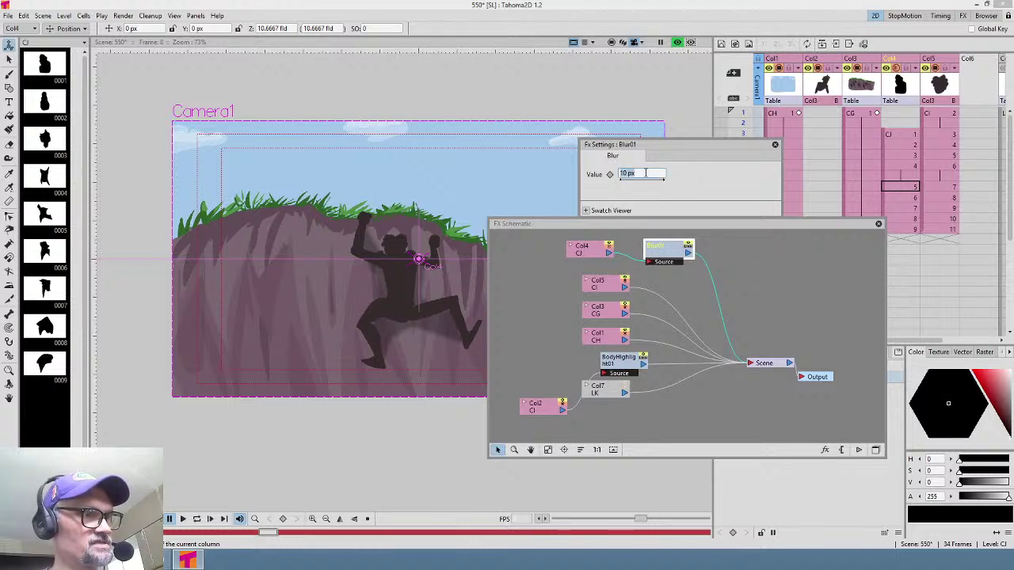
text(7)
key(Return)
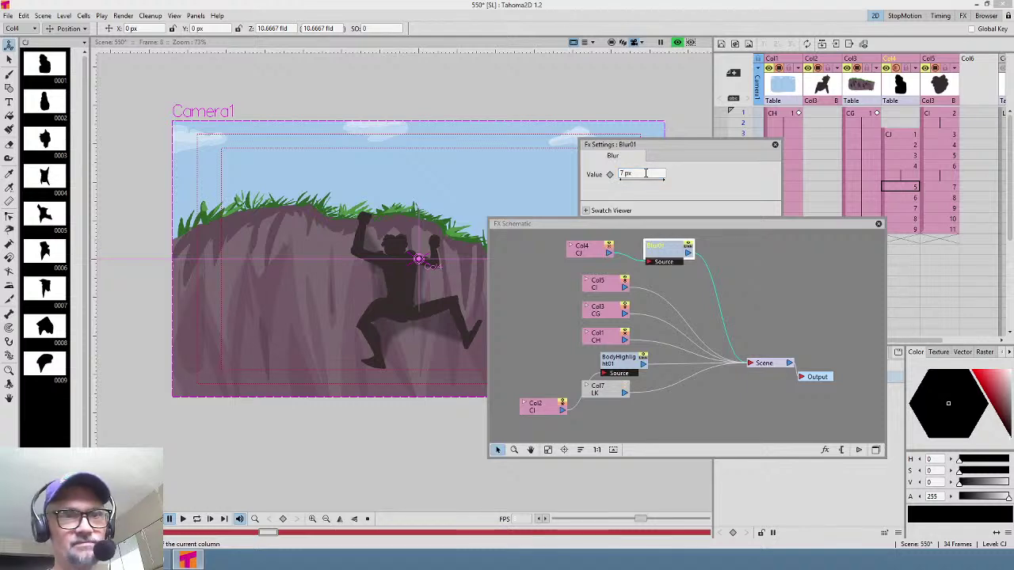
click(877, 224)
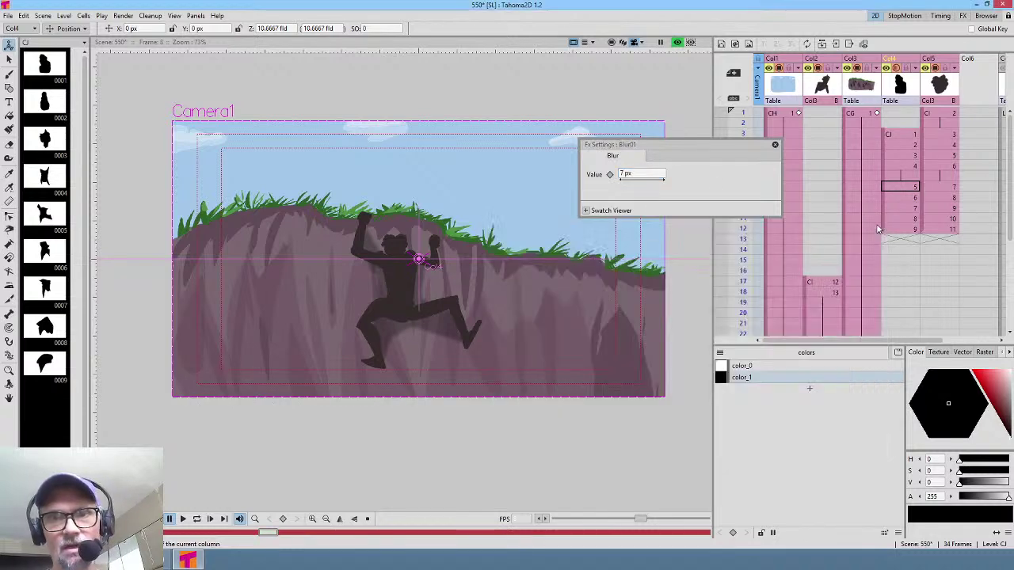
Step: Close the blur settings, lower the Col4 shadow column's opacity to 19%, and save the scene with all its levels
click(774, 144)
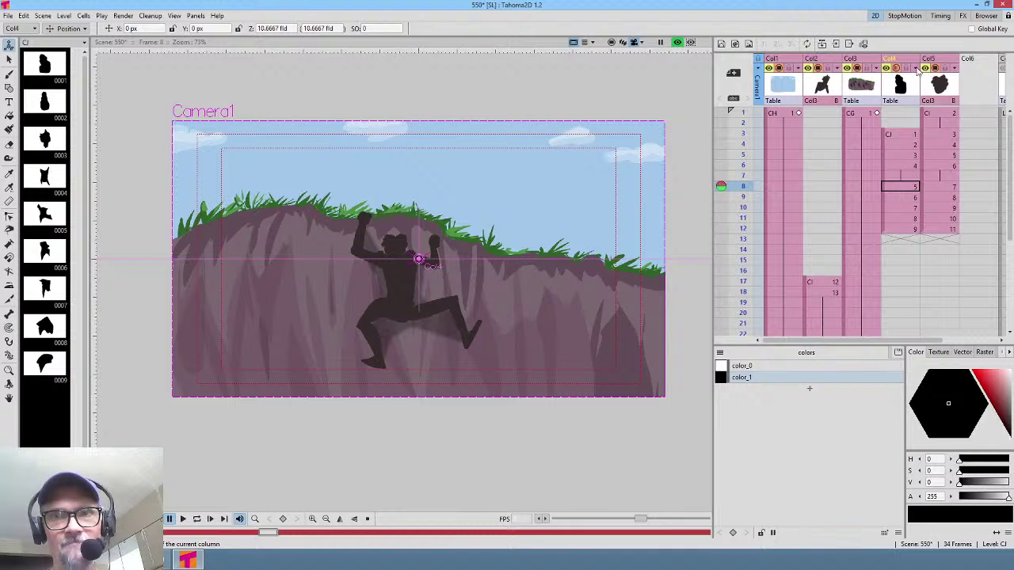
click(935, 69)
drag(937, 82, 933, 83)
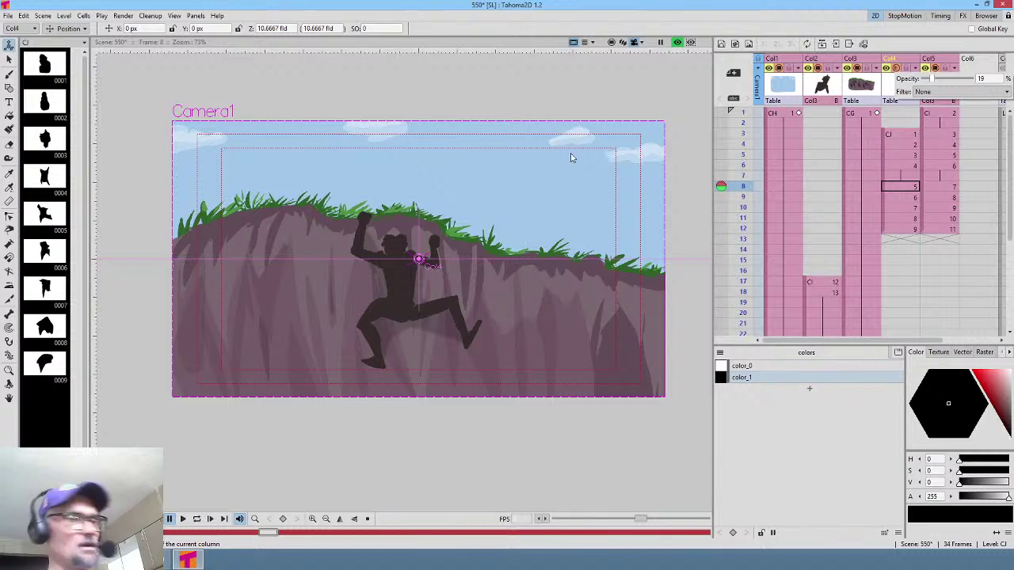
click(11, 15)
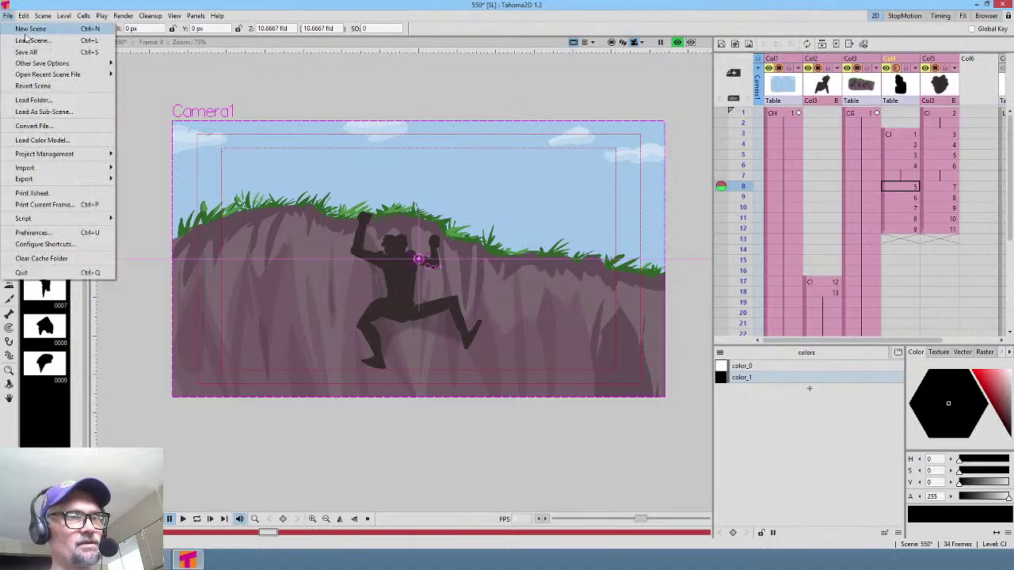
click(31, 52)
Step: Play back the climb and set the Col4 shadow column's opacity to 26% while it loops
key(p)
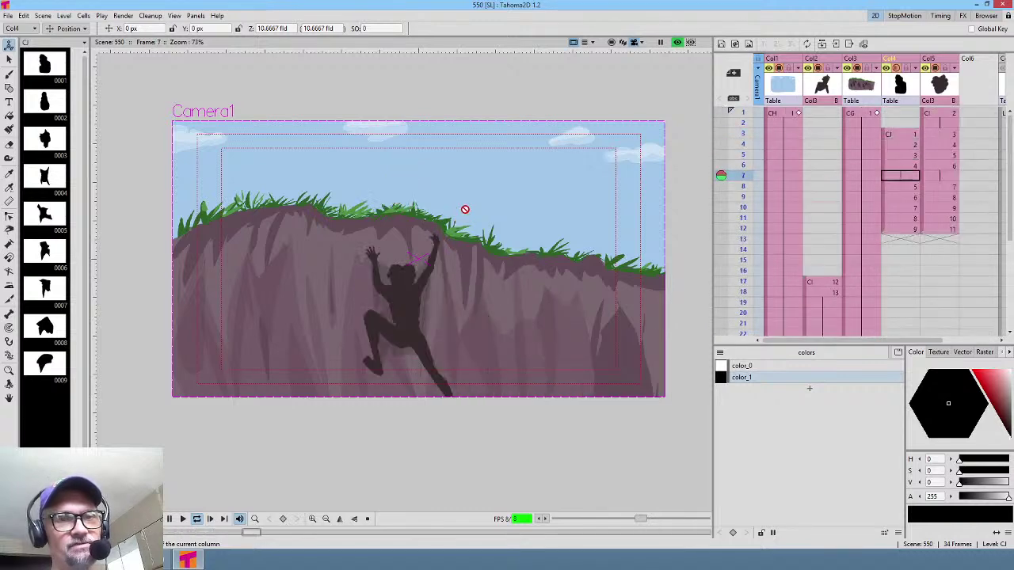
click(925, 72)
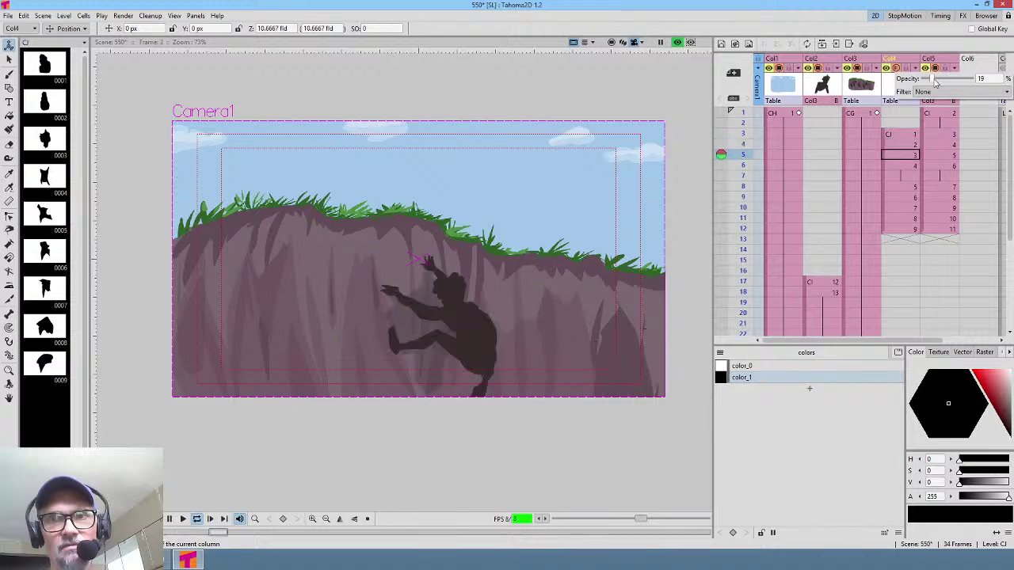
drag(927, 79, 937, 80)
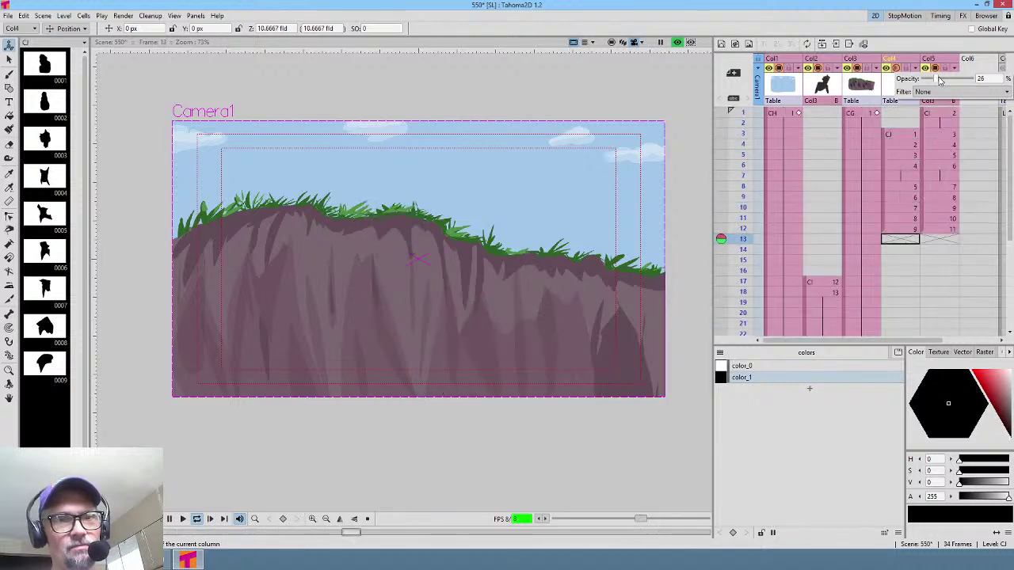
click(418, 258)
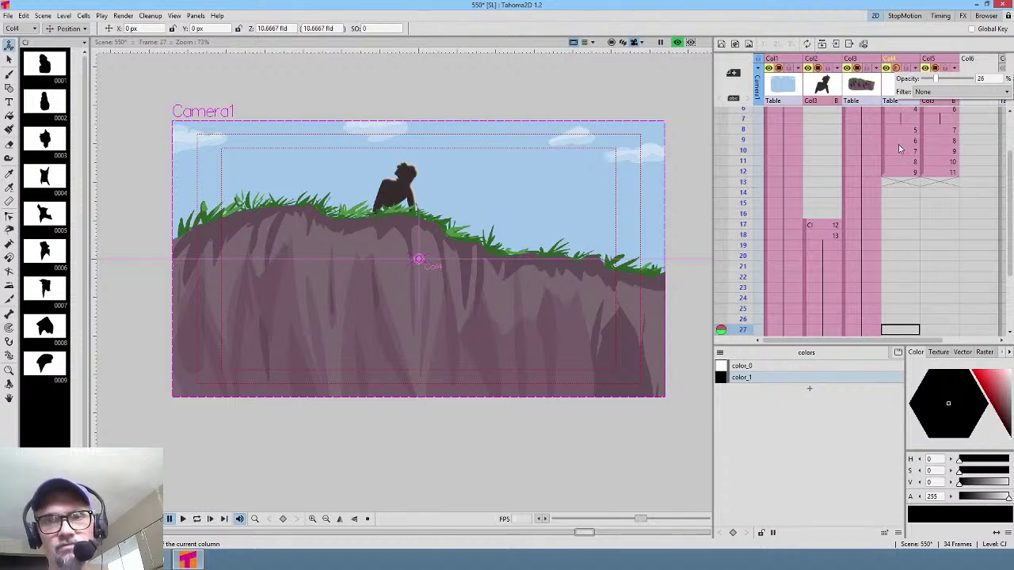
Step: Sample the dark rock colour color_5 on Col3's frame 1, brush crack details down the cliff face, and turn off the preview
click(878, 127)
scroll(878, 127, up, 1)
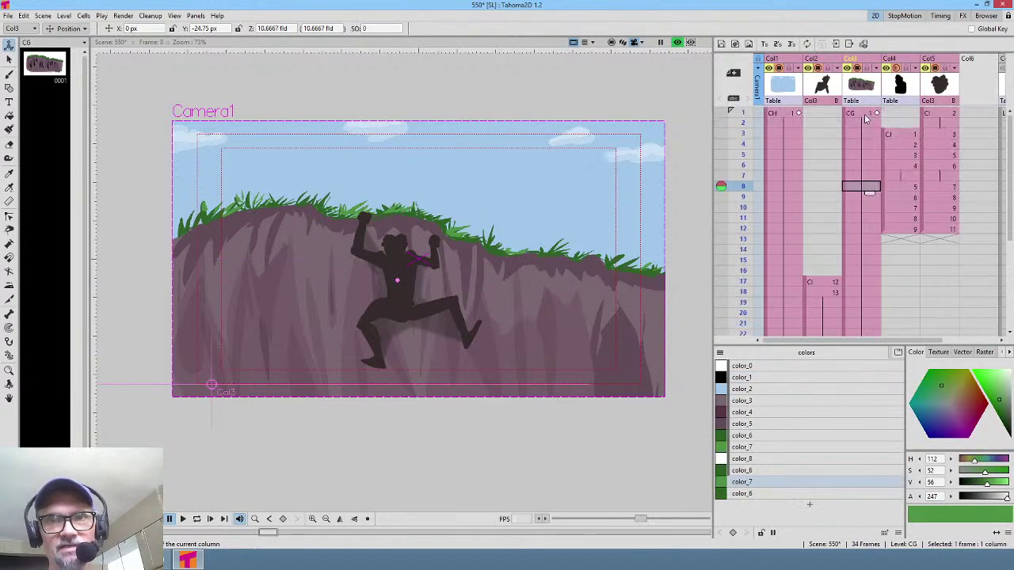
click(865, 117)
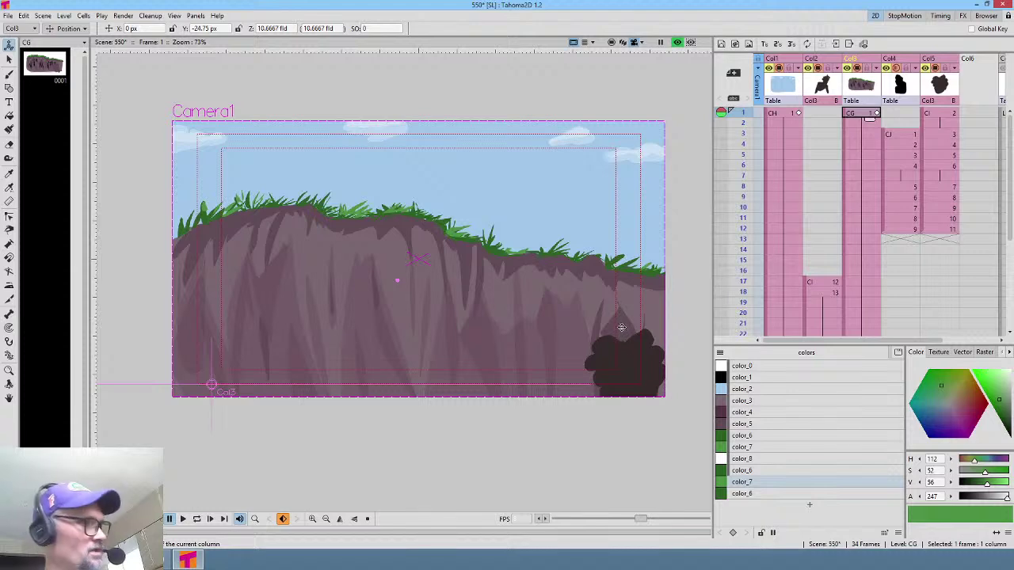
key(k)
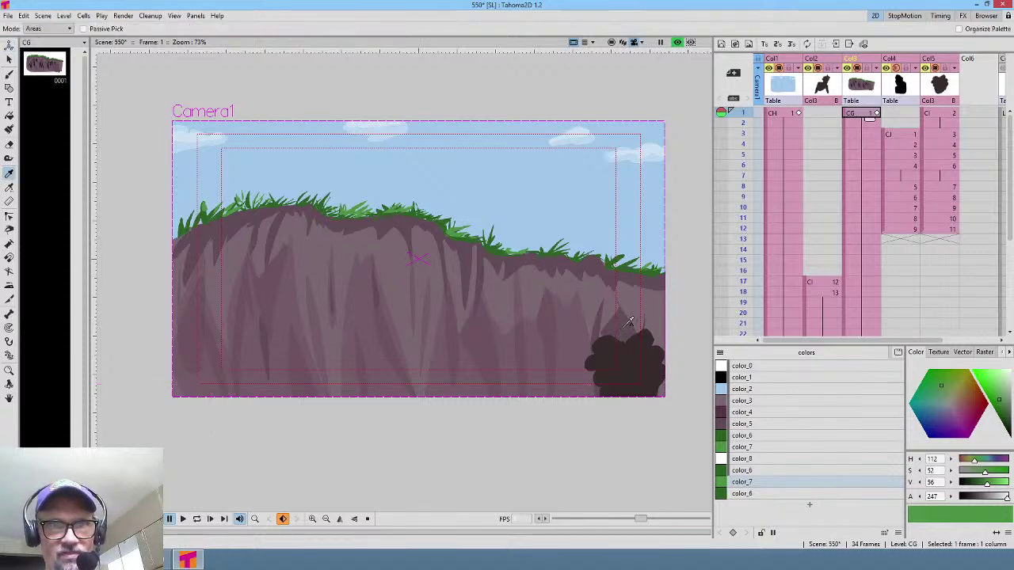
click(629, 322)
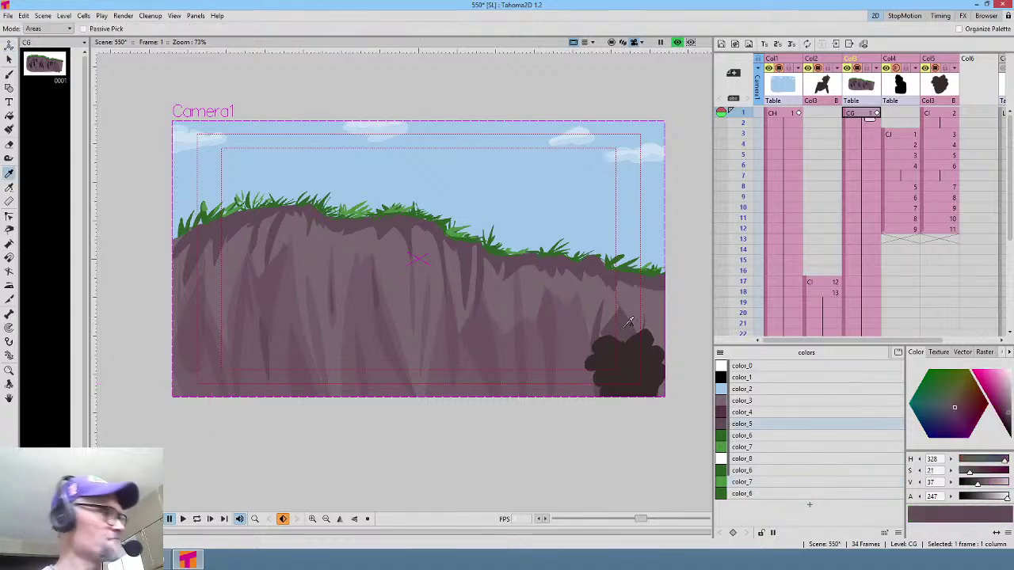
key(b)
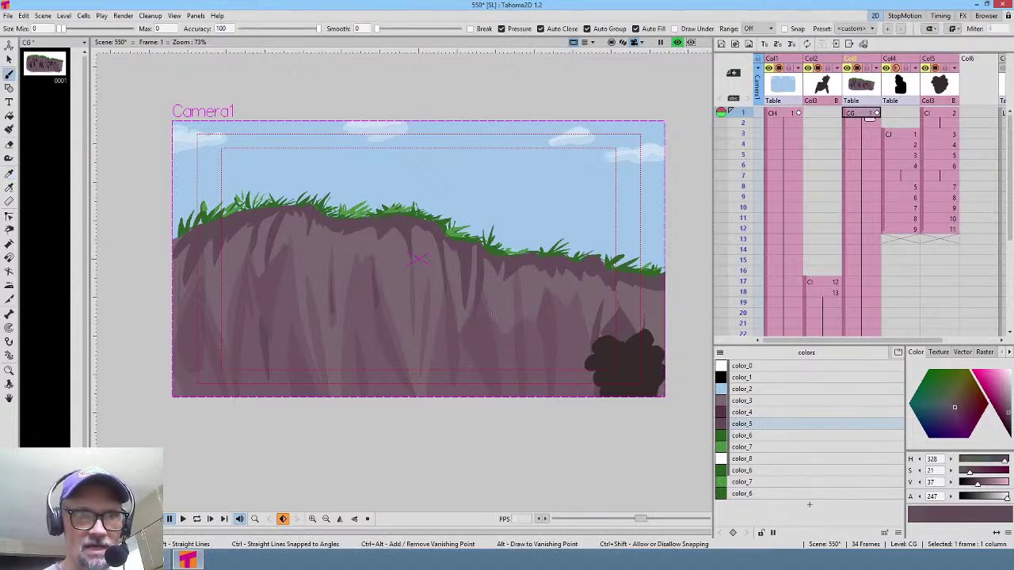
click(678, 43)
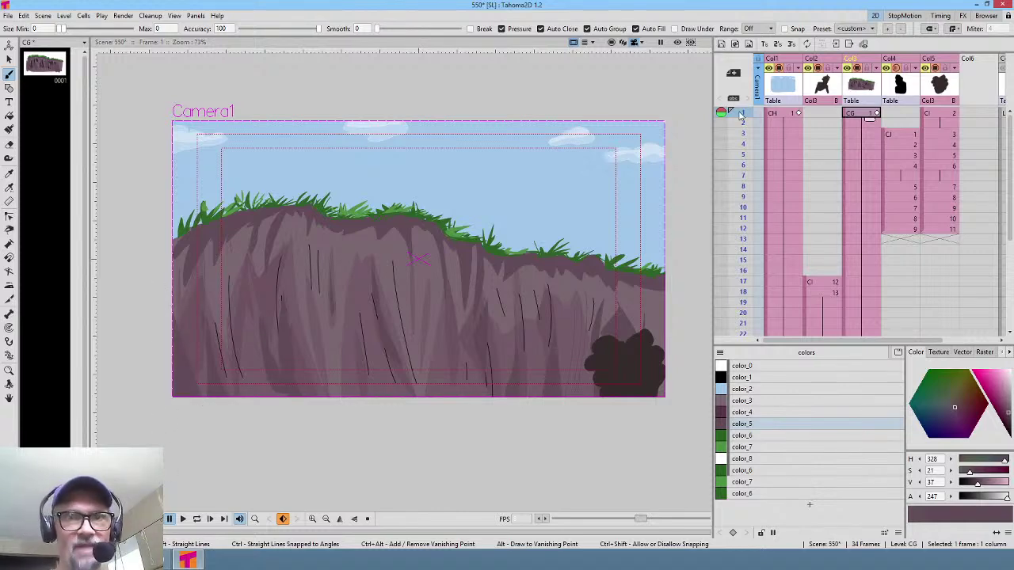
Step: Place horizontal and vertical guides crossing at the climber's raised hand in frame 7, and paint a dark handhold there on Col3's cliff drawing
mouse_move(741, 117)
mouse_down()
mouse_move(741, 170)
mouse_move(740, 158)
mouse_up()
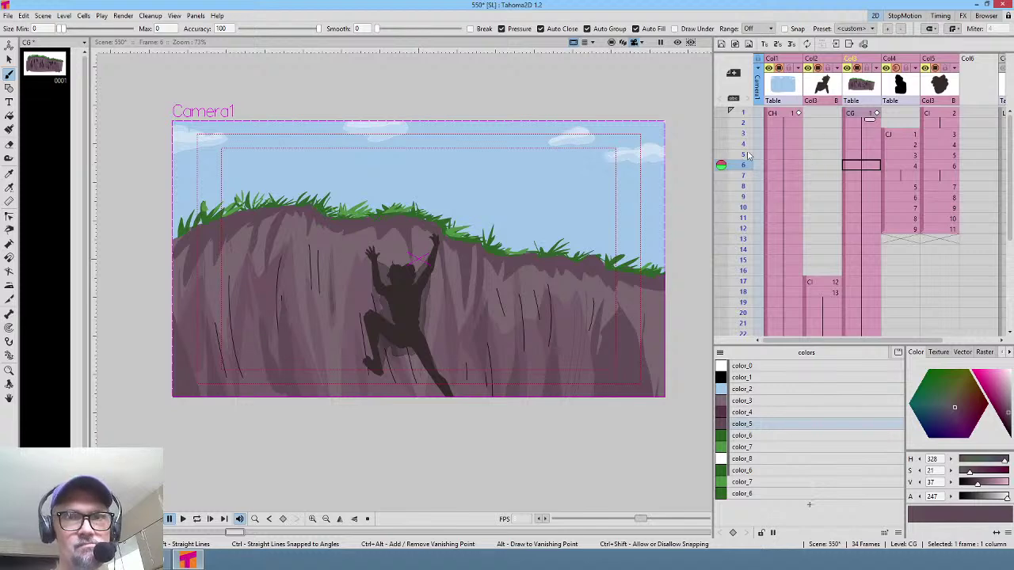
mouse_move(742, 164)
mouse_down()
mouse_move(741, 133)
mouse_move(735, 190)
mouse_move(739, 182)
mouse_up()
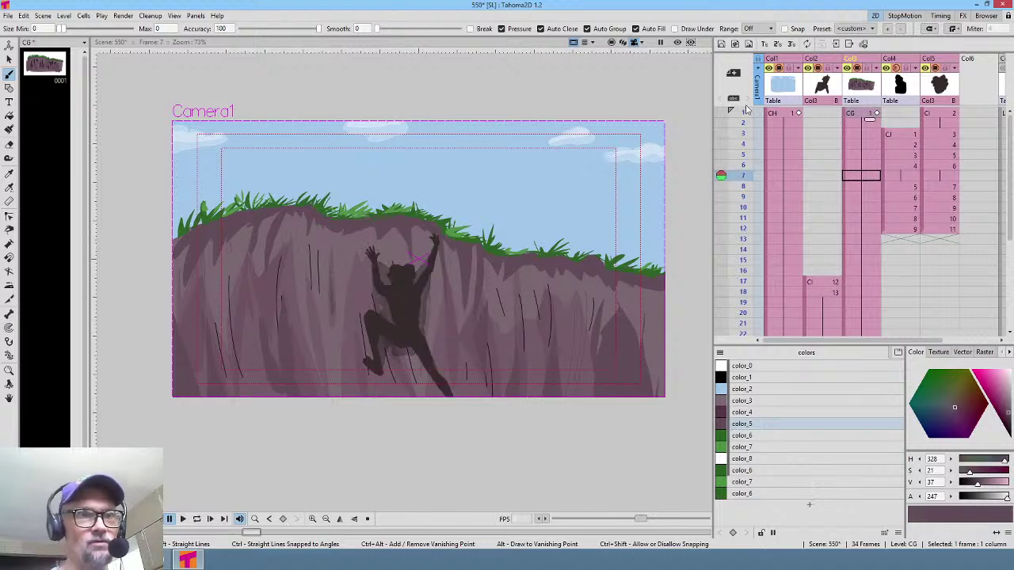
drag(95, 268, 95, 263)
drag(377, 56, 374, 52)
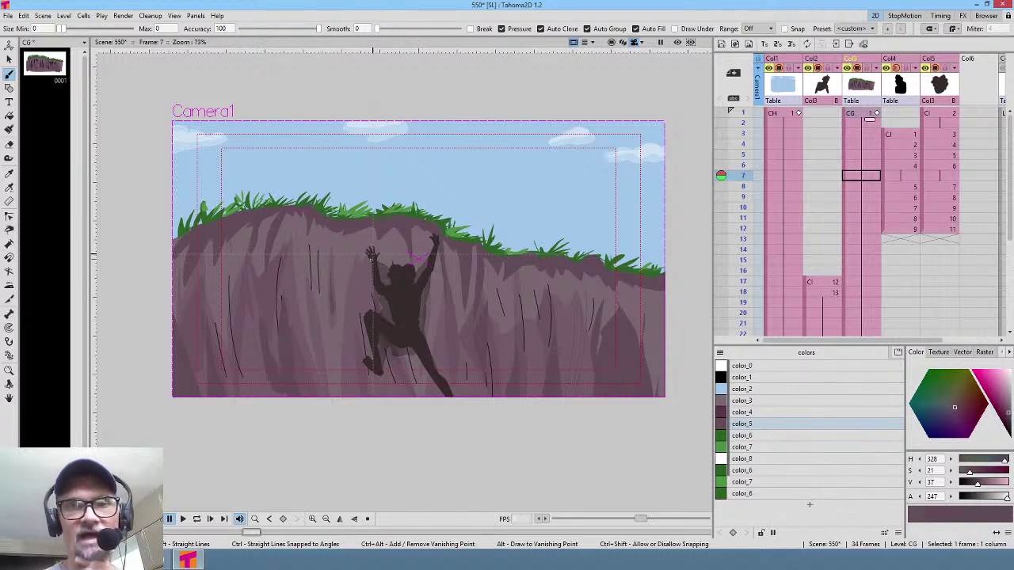
click(867, 114)
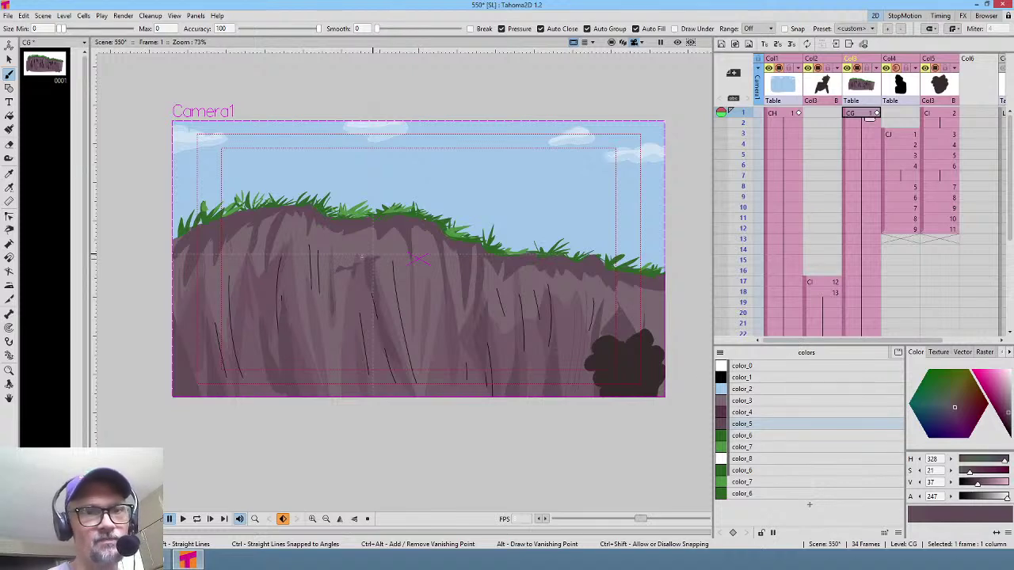
click(756, 459)
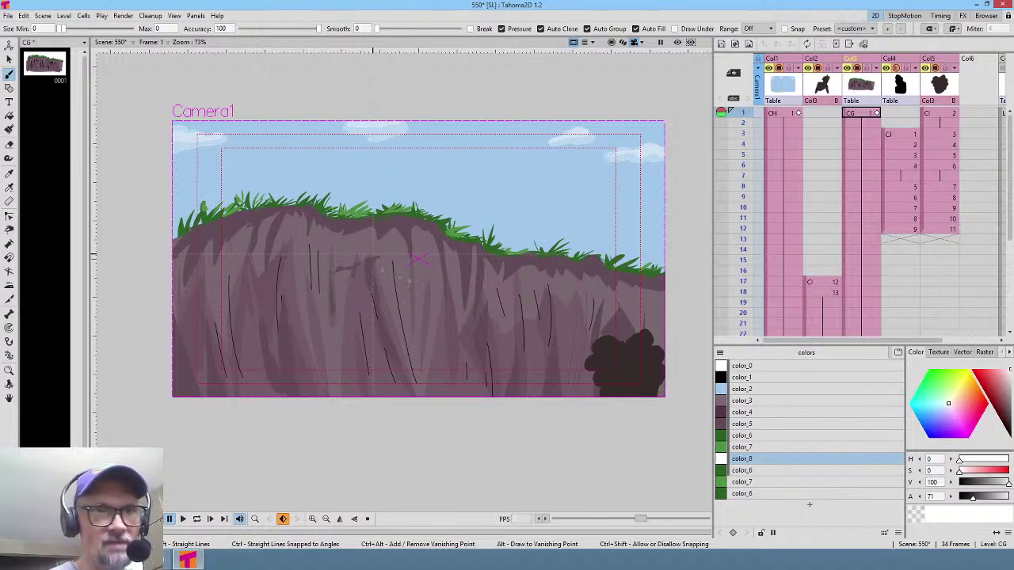
drag(381, 279, 380, 261)
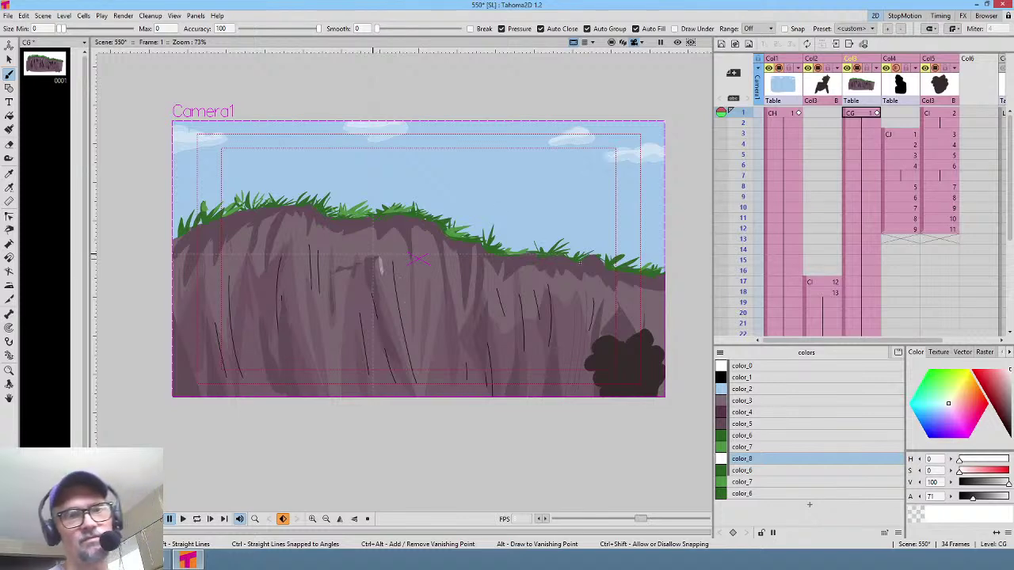
key(ctrl+z)
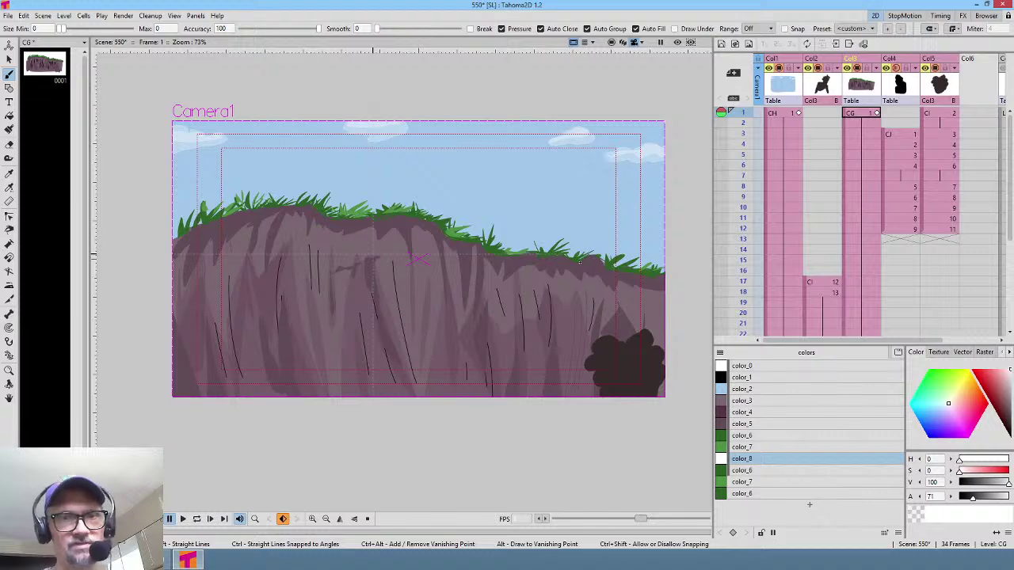
Step: Paint lighter rock strokes in color_3 over the dark handhold where the guides cross, shaping its edges and ledge
click(751, 401)
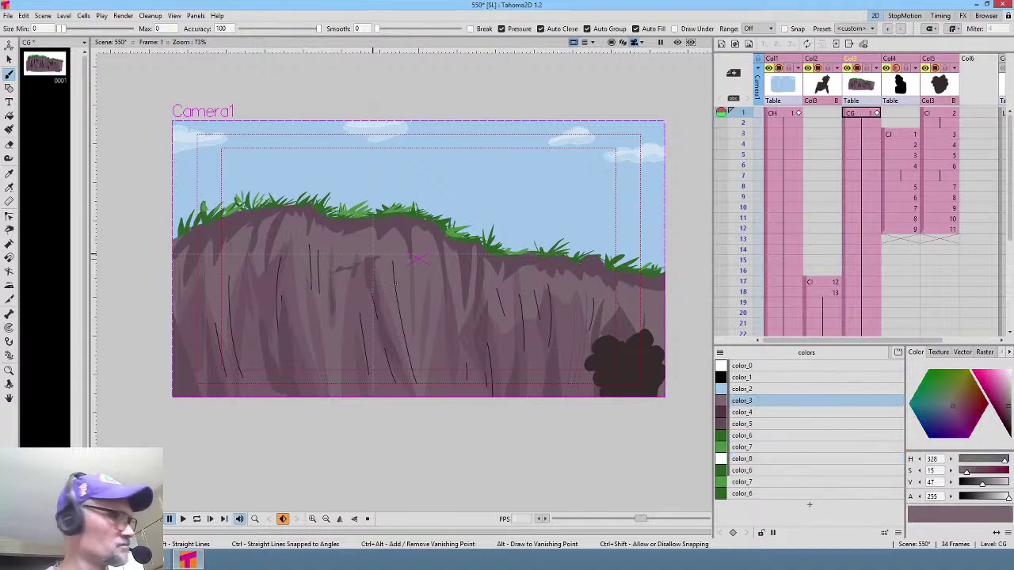
scroll(396, 284, up, 5)
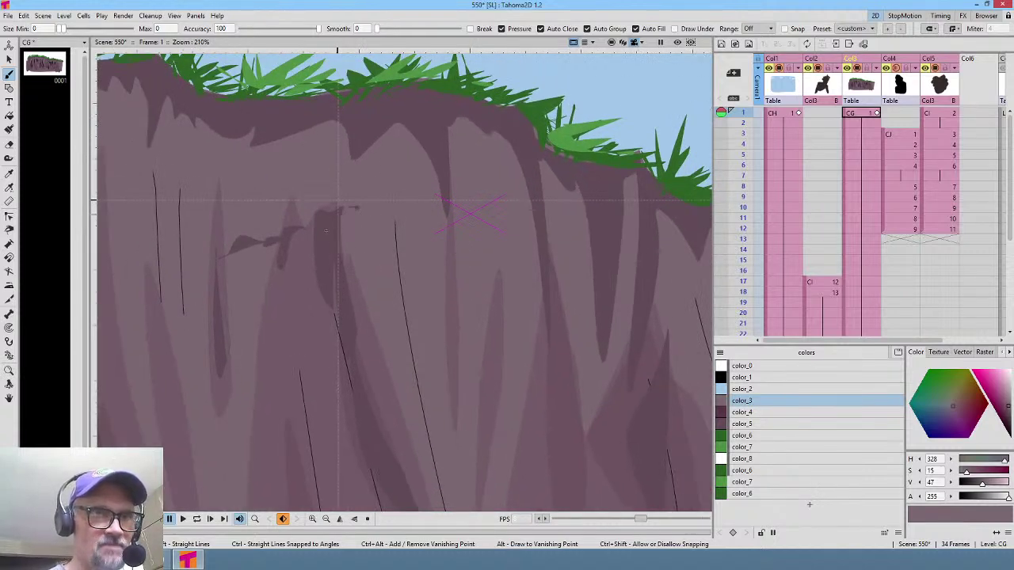
mouse_move(325, 231)
mouse_down()
mouse_move(351, 282)
mouse_move(395, 156)
mouse_move(337, 234)
mouse_move(327, 230)
mouse_move(331, 272)
mouse_move(335, 228)
mouse_move(301, 239)
mouse_move(308, 231)
mouse_move(293, 226)
mouse_move(295, 264)
mouse_up()
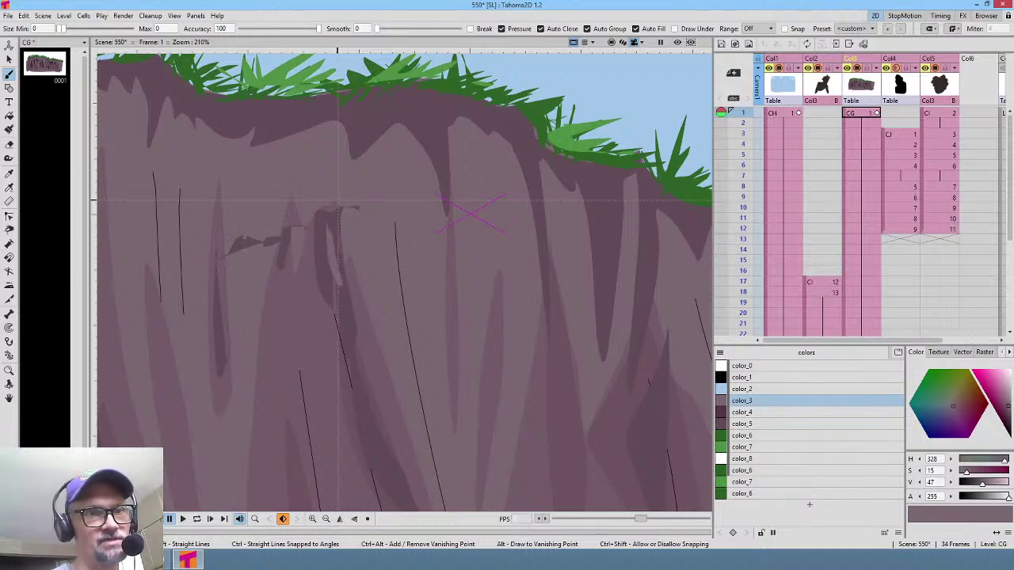
middle_click(244, 238)
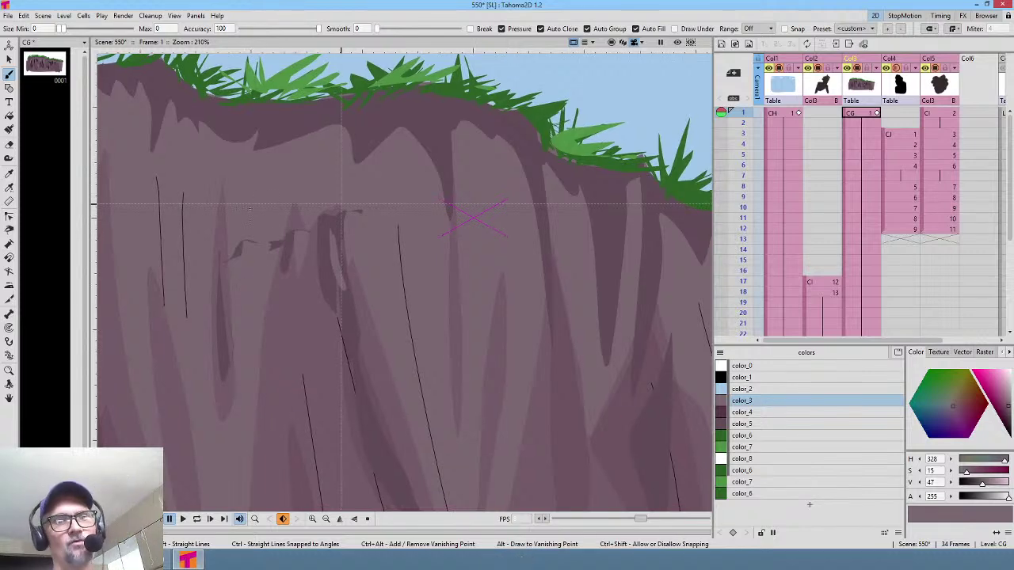
scroll(307, 231, down, 2)
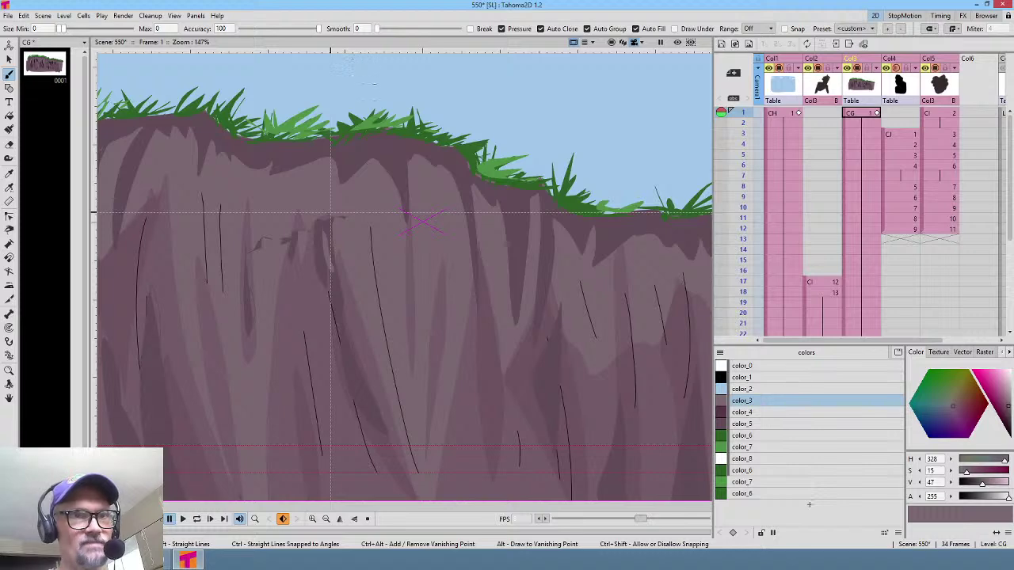
scroll(315, 180, down, 1)
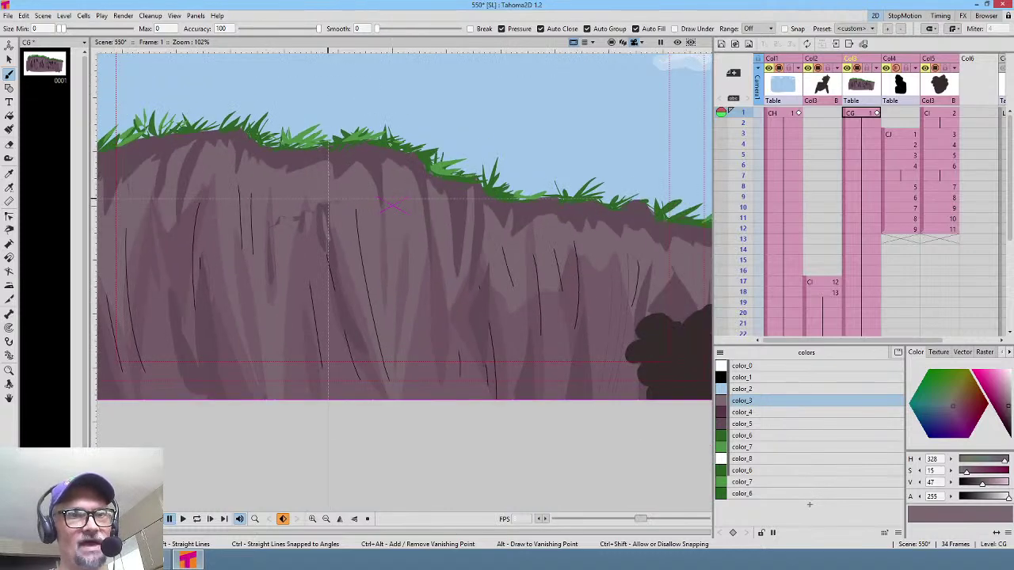
scroll(393, 53, down, 2)
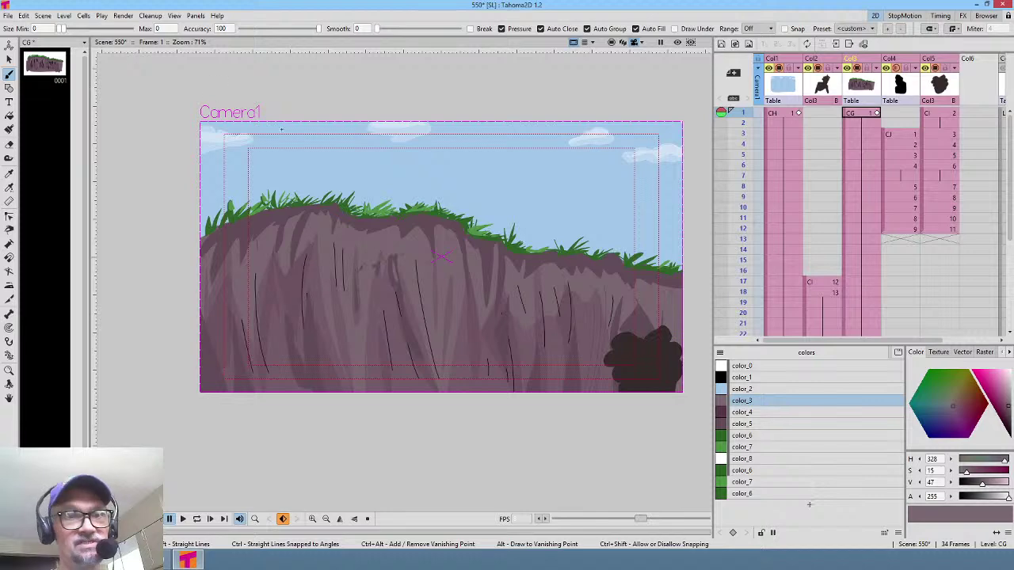
Step: Play the whole animation and scrub through frames 1 to 10 to check the climber against the cliff details and shadows
key(p)
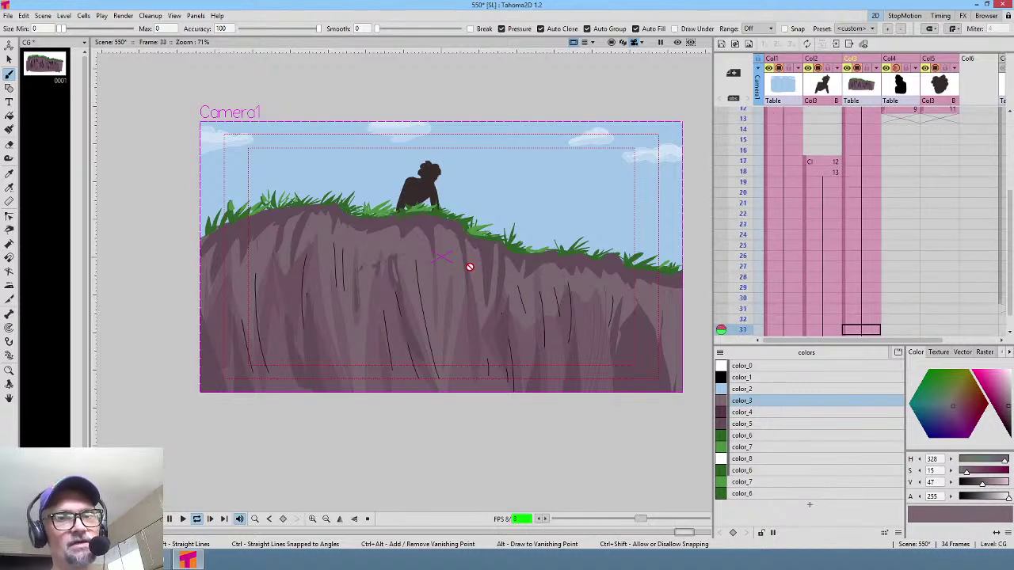
key(p)
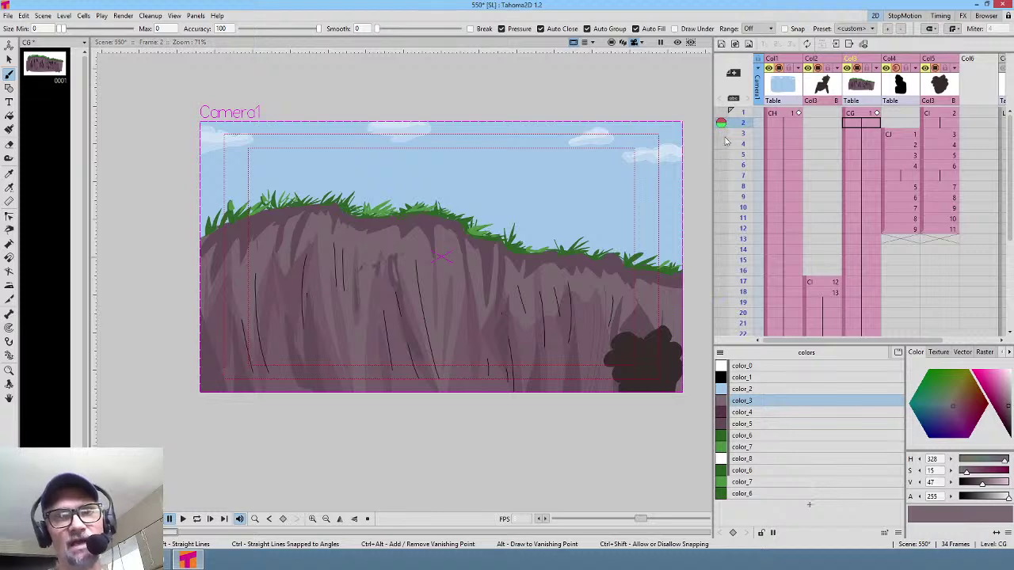
drag(740, 128, 735, 207)
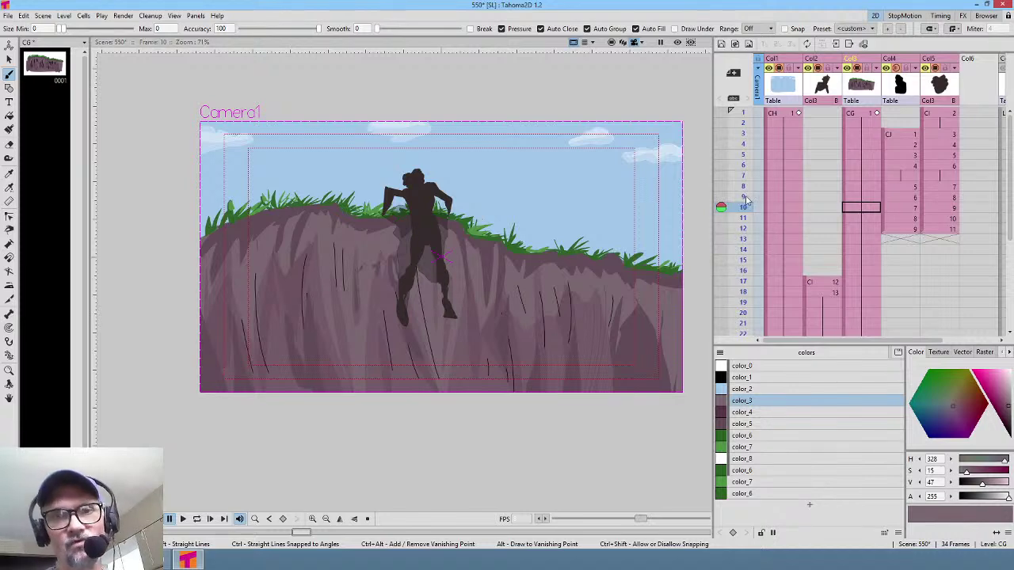
drag(743, 112, 742, 194)
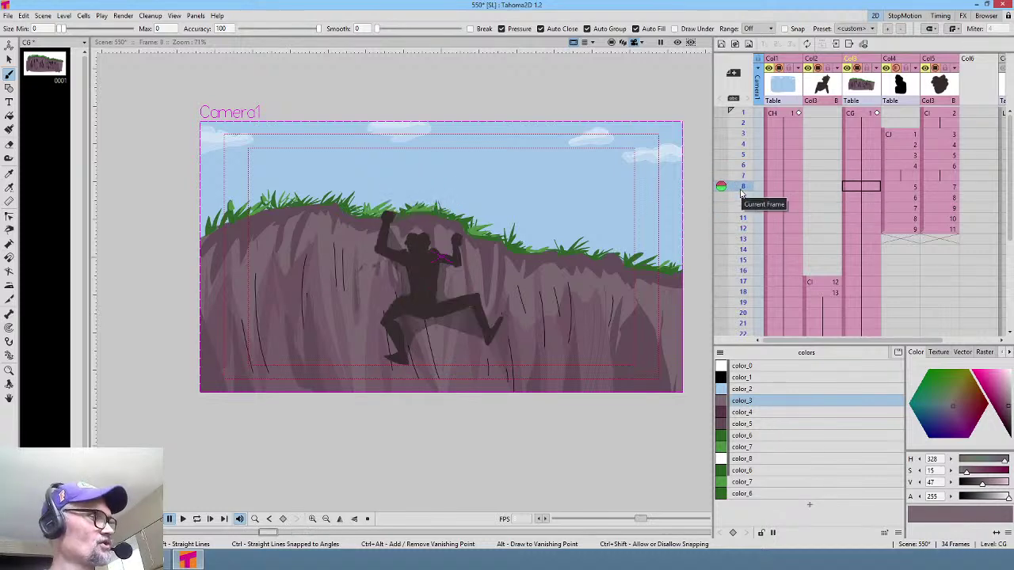
Step: Save the scene and render frames 1 to 34 as a jpg sequence named 550 in +scenes\550\render, then close the output settings
click(123, 15)
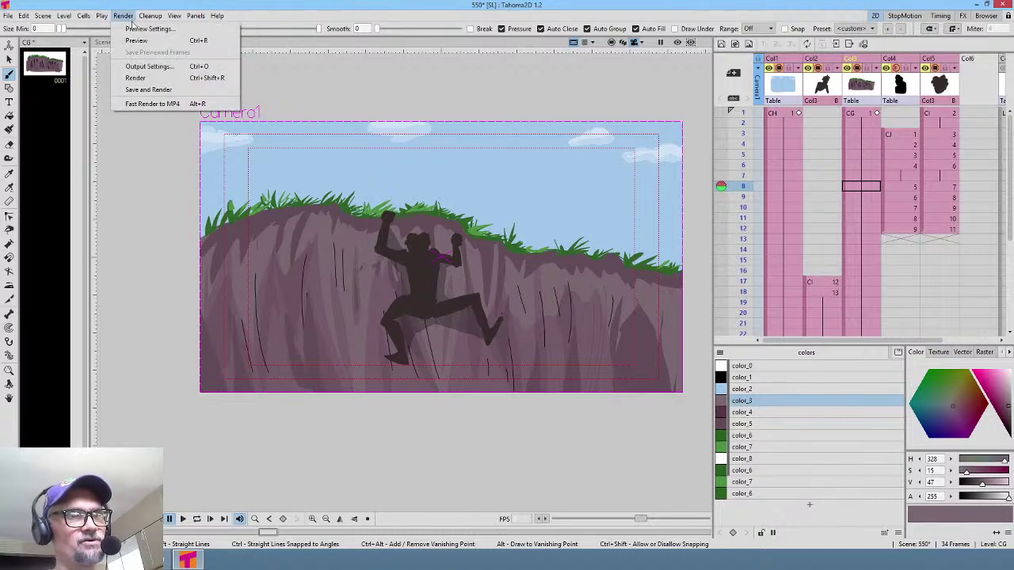
click(146, 65)
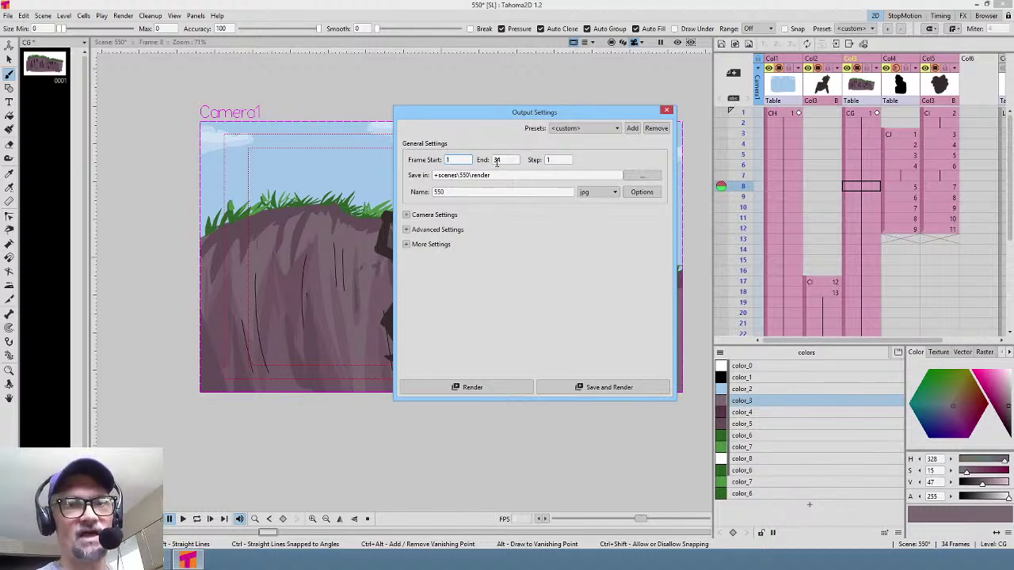
click(599, 388)
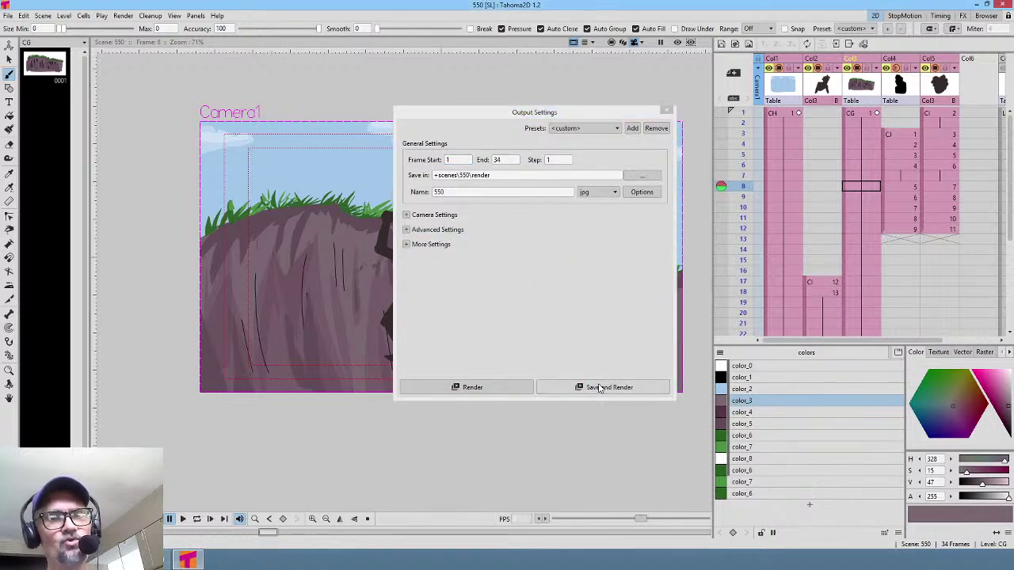
click(665, 109)
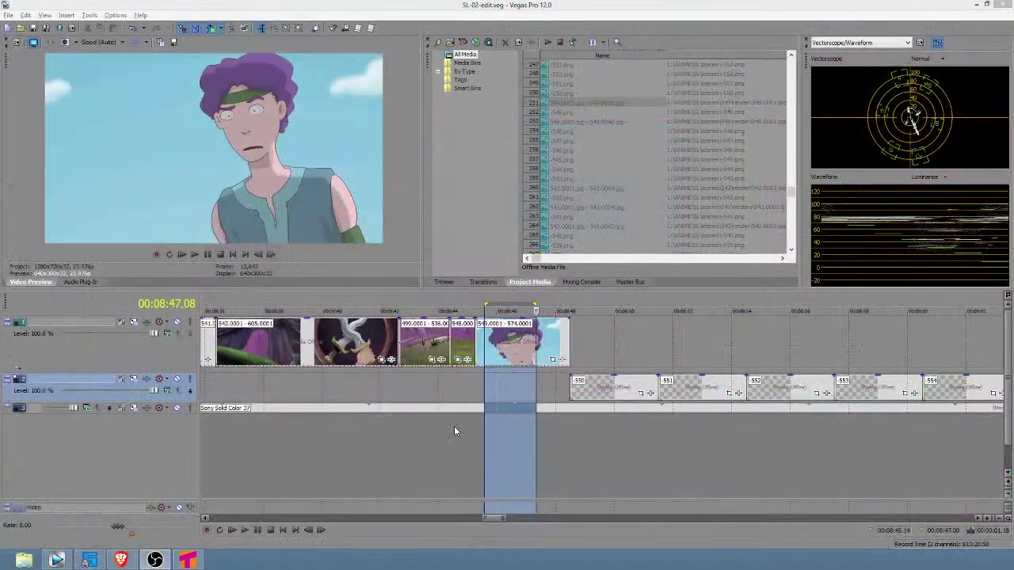
Step: Import the renders 550.0001.jpg to 550.0034.jpg from scenes\550\render into the video edit as one image sequence
click(569, 346)
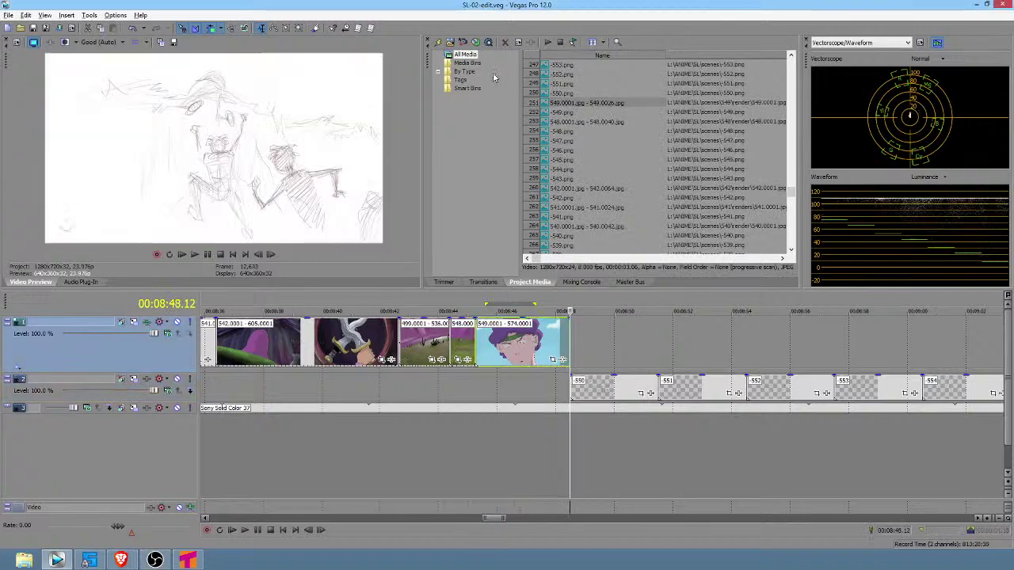
click(450, 43)
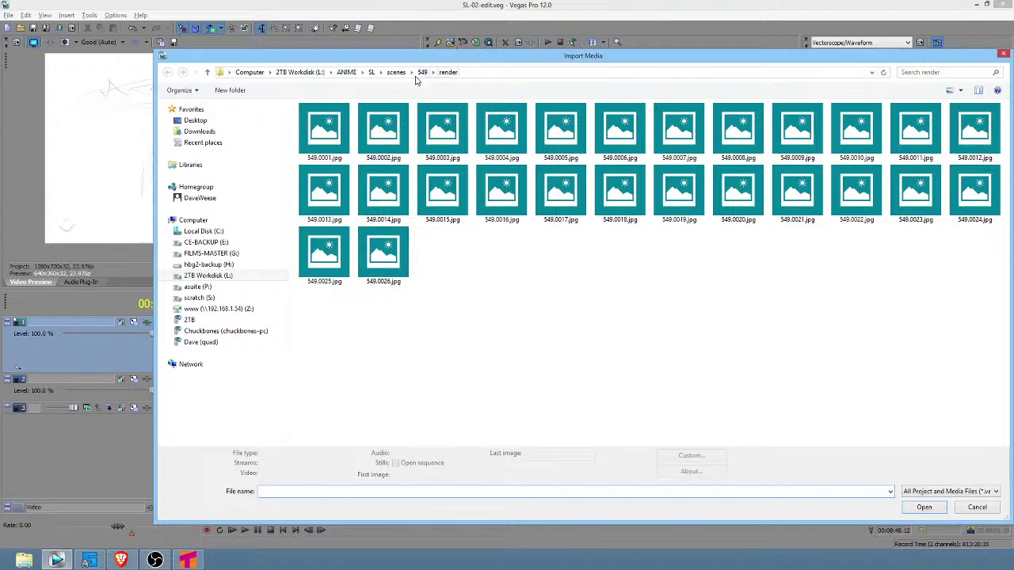
click(395, 73)
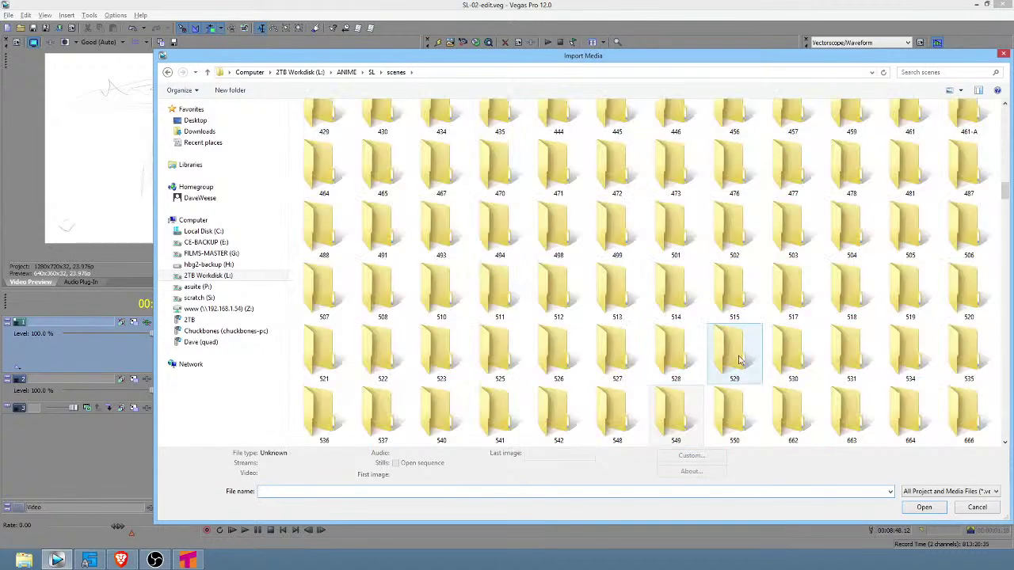
double_click(731, 421)
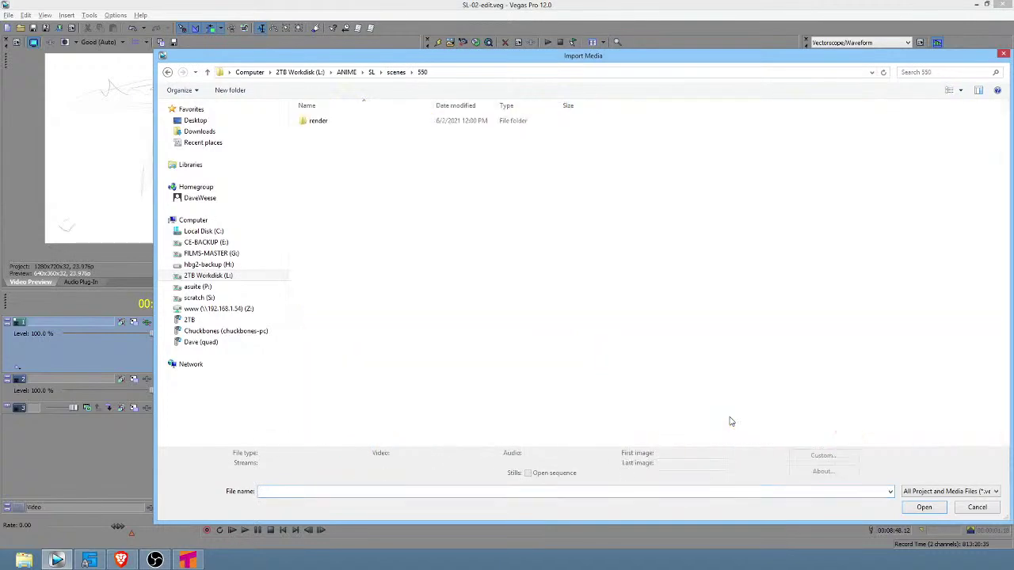
click(331, 125)
double_click(331, 126)
click(331, 127)
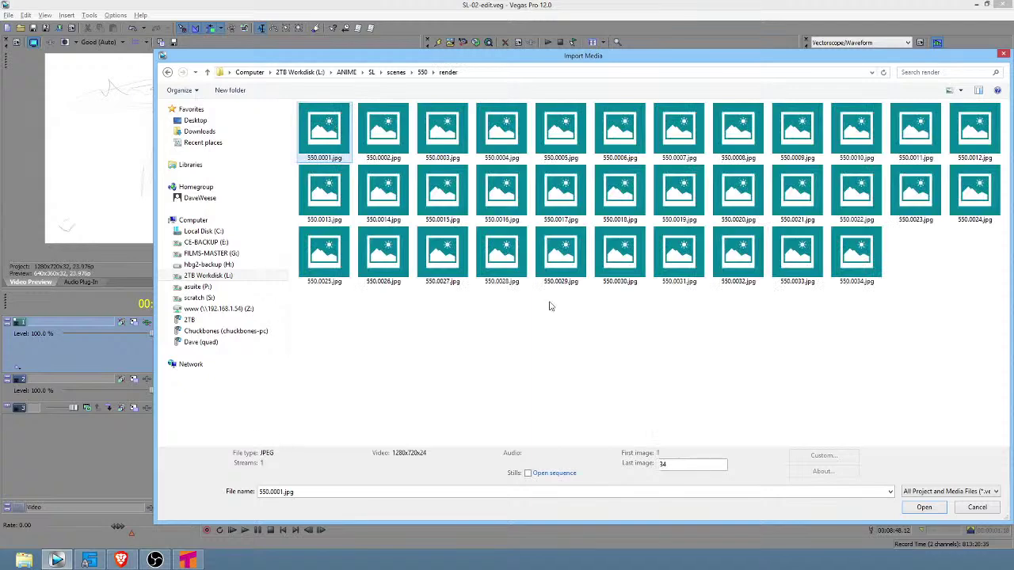
click(545, 476)
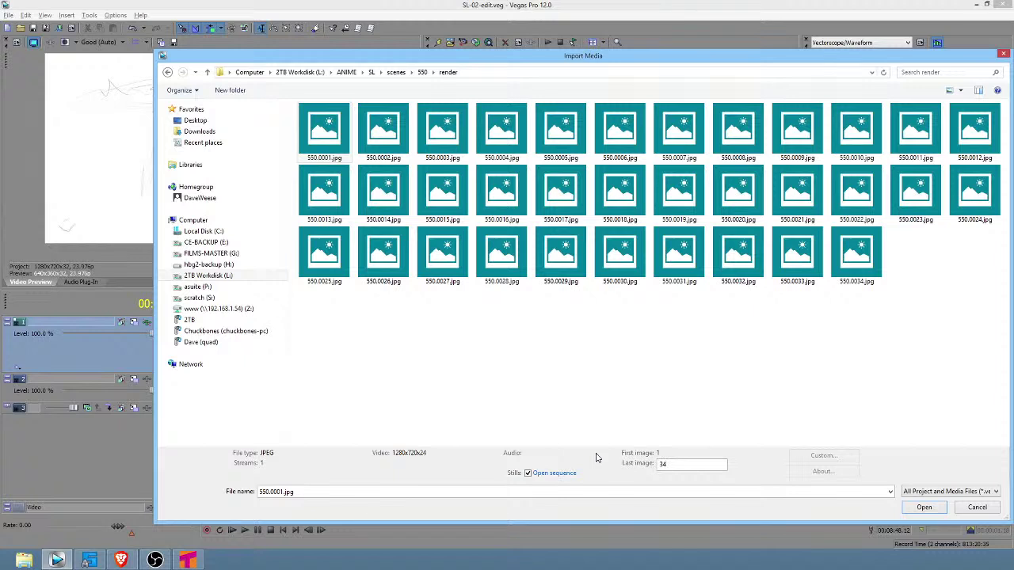
click(924, 509)
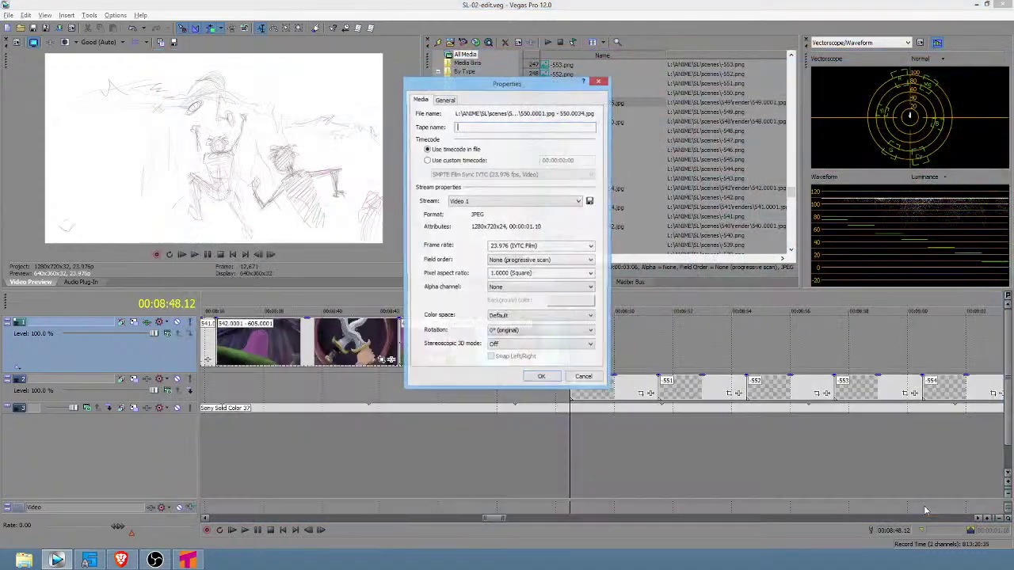
Step: Set the imported 550 sequence's frame rate to 8 fps and accept its media properties
click(546, 247)
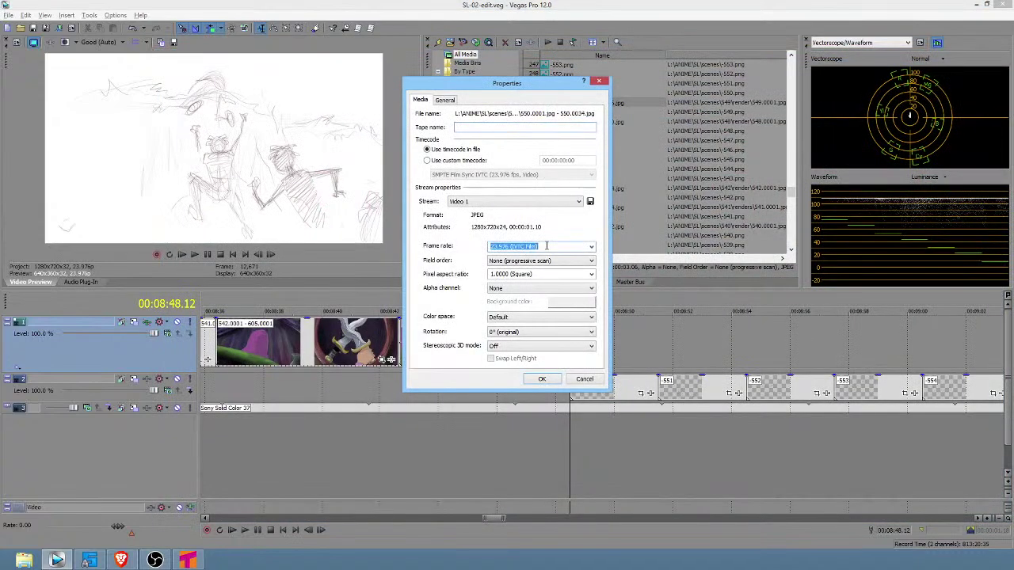
text(24)
click(542, 378)
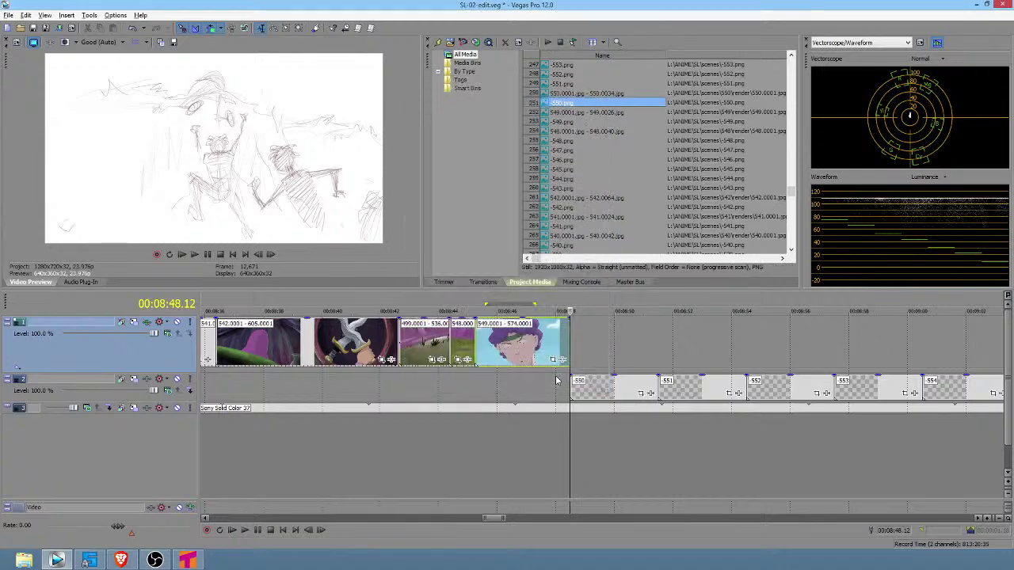
Step: Replace the -550 sketch placeholder with the 550 sequence on track 1 directly after the 549 clip, and shift the sketches from -551 onward to its end
click(564, 94)
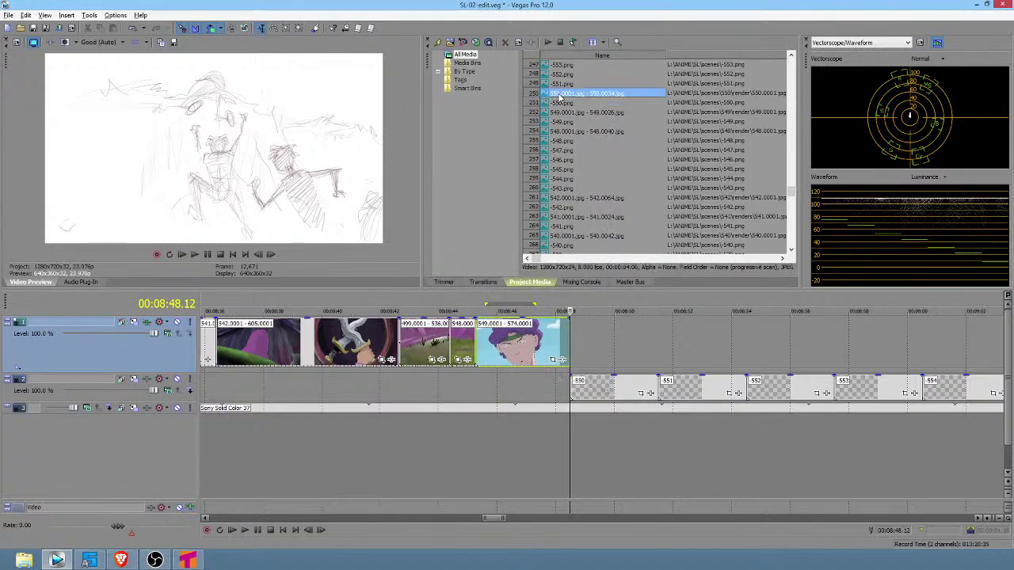
drag(577, 358, 576, 358)
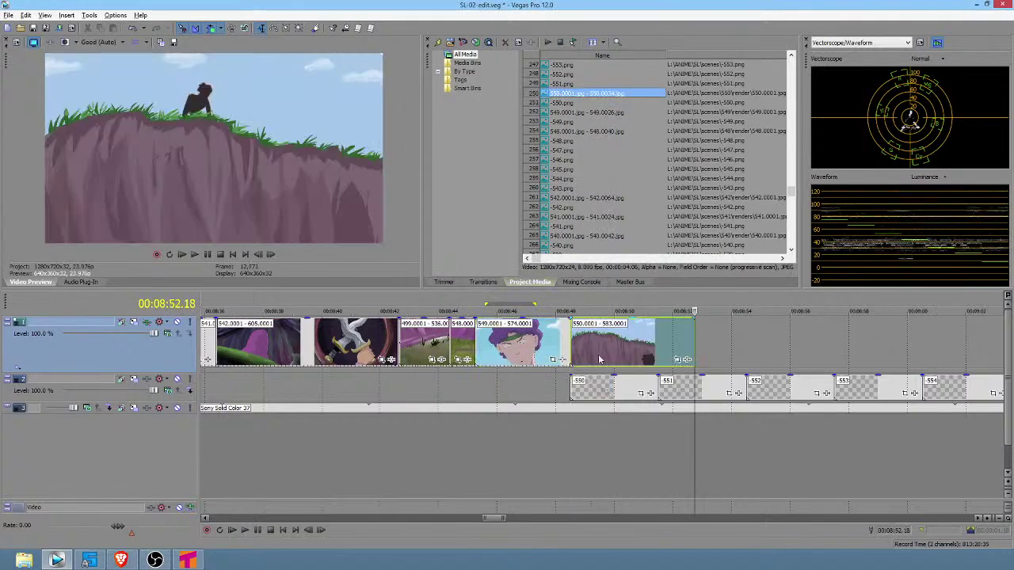
click(604, 387)
key(Delete)
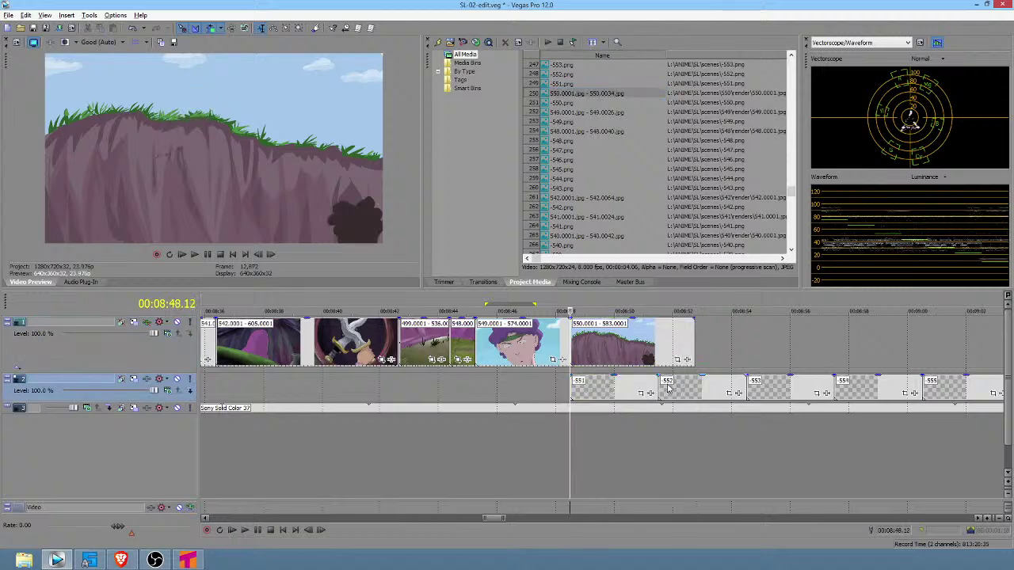
drag(599, 394, 721, 392)
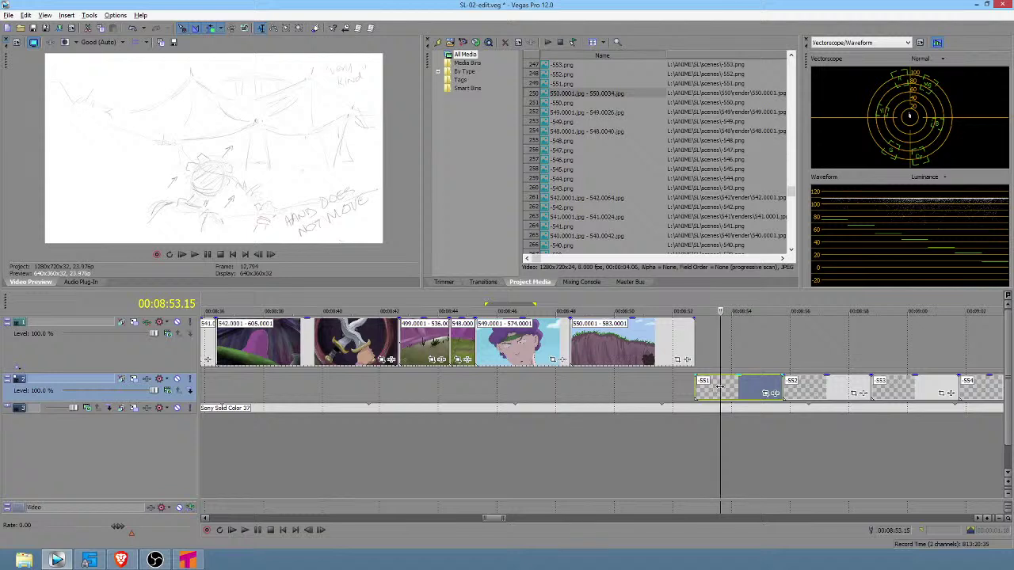